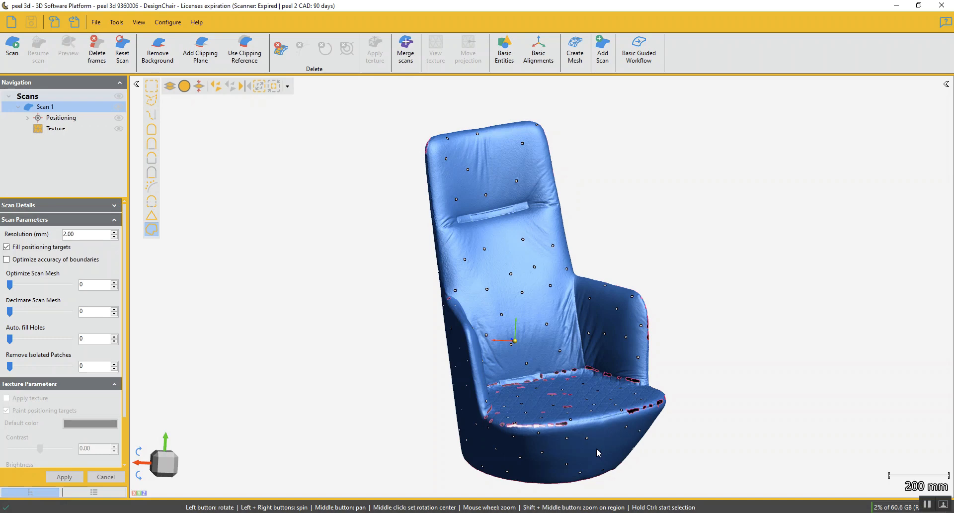
Set the Decimate Scan Mesh parameter of Scan 1 to 100, apply it, and create a mesh from the scan.
{"action": "left_click_drag", "start_coordinate": [596, 449], "coordinate": [568, 454]}
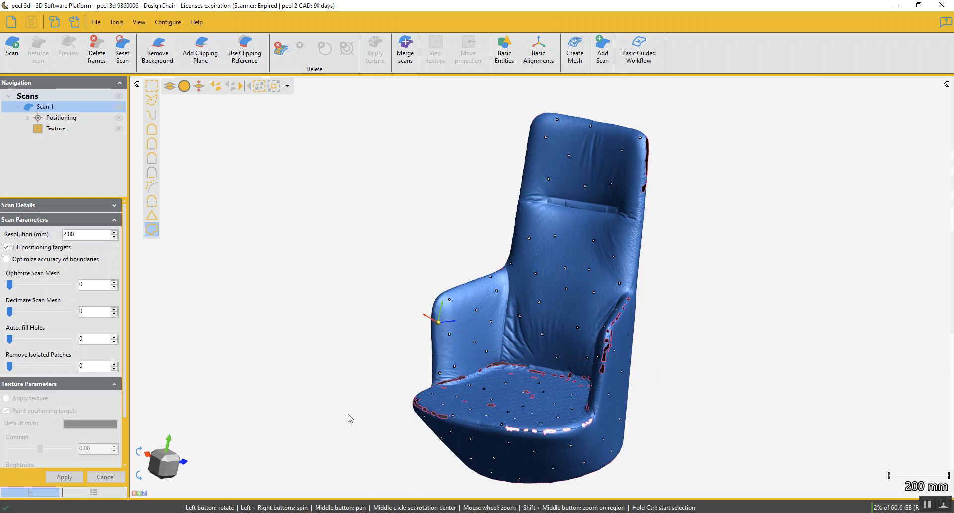
{"action": "left_click_drag", "start_coordinate": [10, 310], "coordinate": [79, 312]}
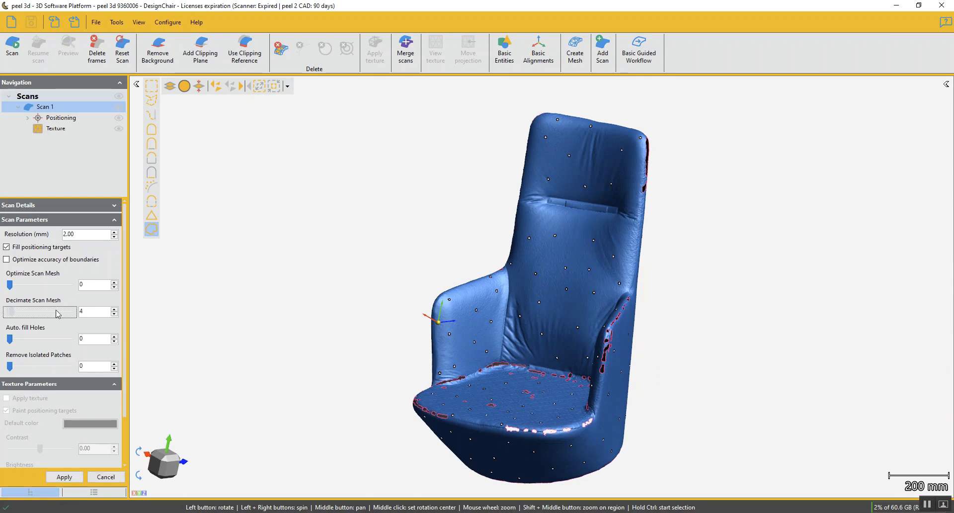
{"action": "left_click", "coordinate": [63, 476]}
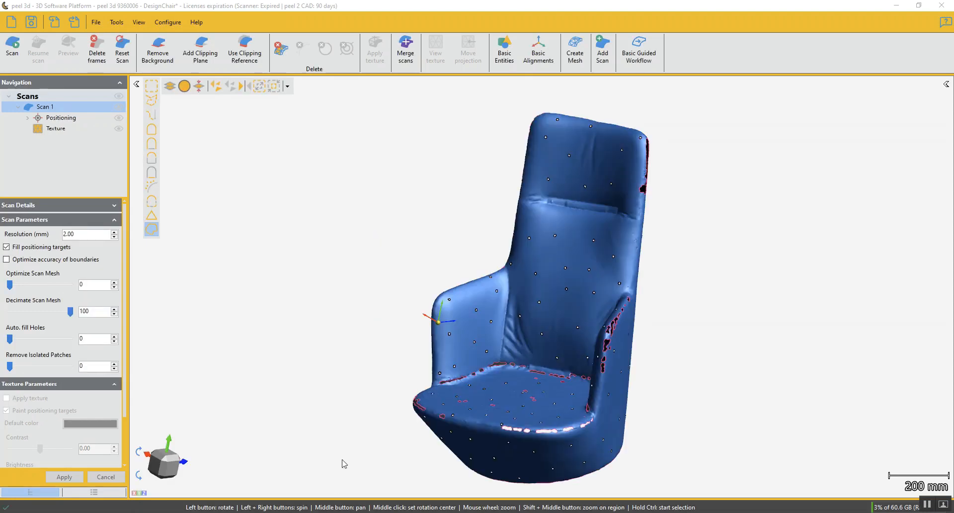
{"action": "left_click_drag", "start_coordinate": [346, 424], "coordinate": [364, 422]}
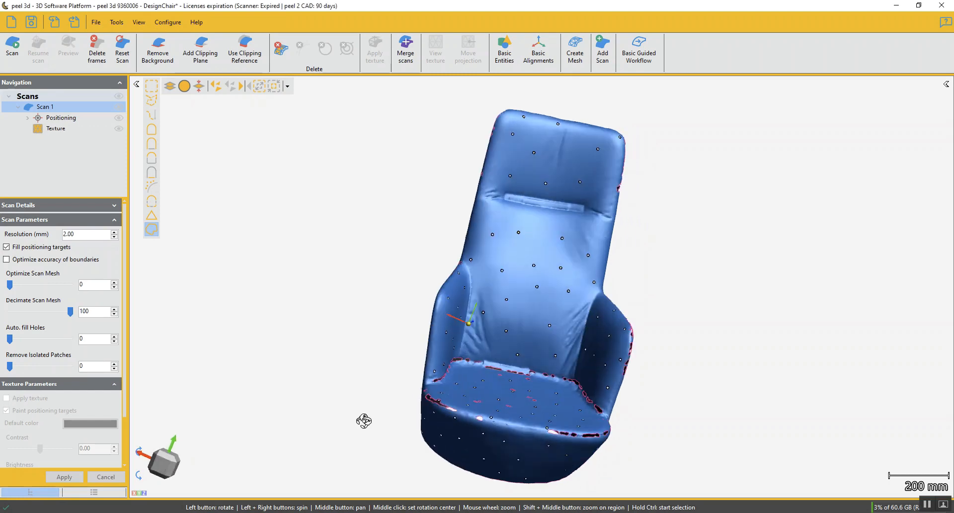
{"action": "left_click", "coordinate": [574, 53]}
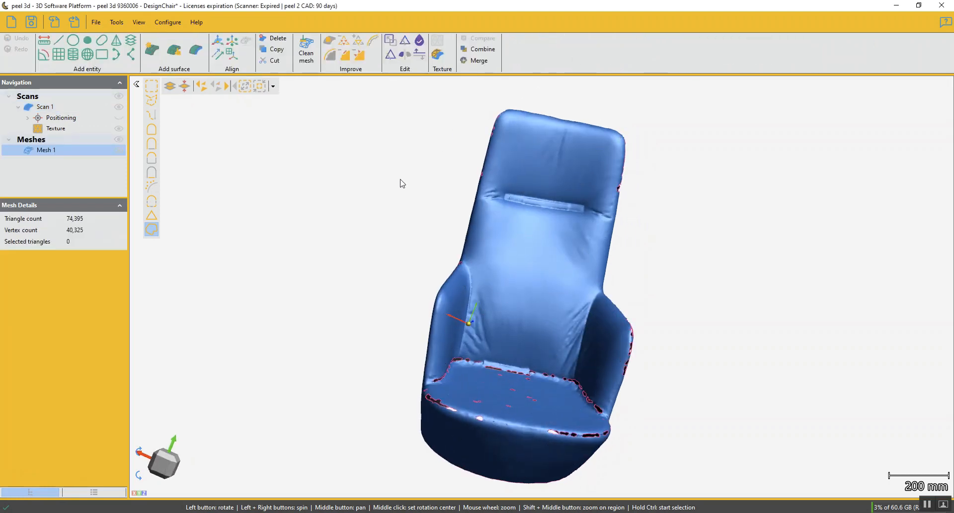
{"action": "left_click_drag", "start_coordinate": [368, 193], "coordinate": [366, 198]}
Delete the Scans group from the session, keeping only the new mesh.
{"action": "left_click", "coordinate": [40, 97]}
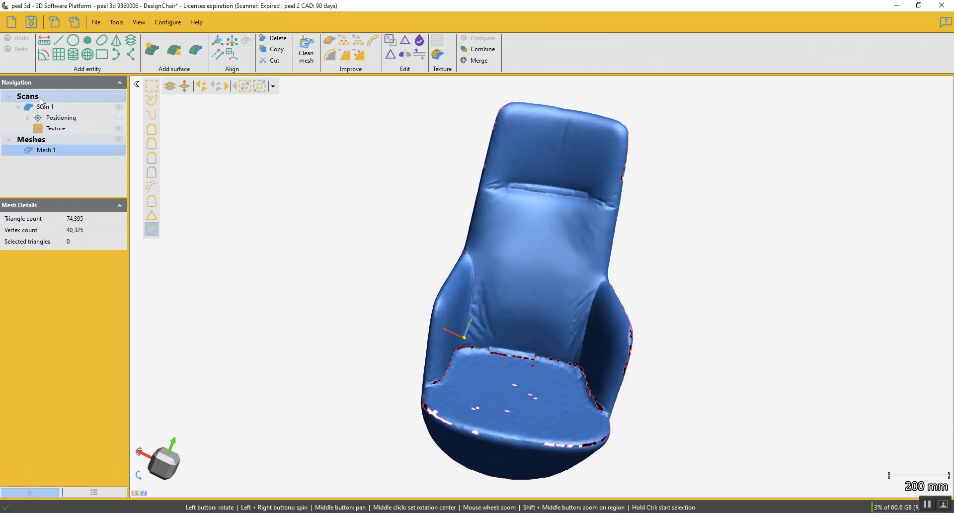
{"action": "right_click", "coordinate": [41, 98]}
{"action": "left_click", "coordinate": [63, 116]}
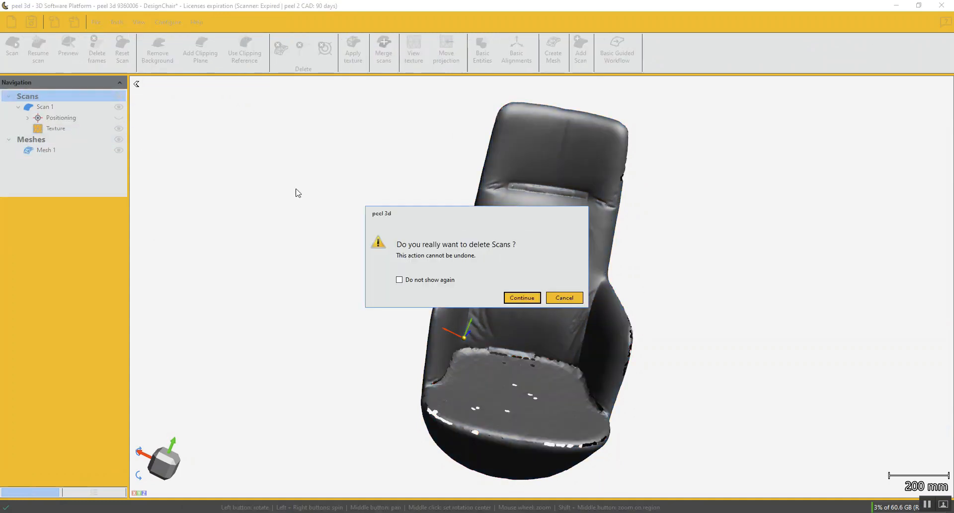
{"action": "left_click", "coordinate": [522, 298]}
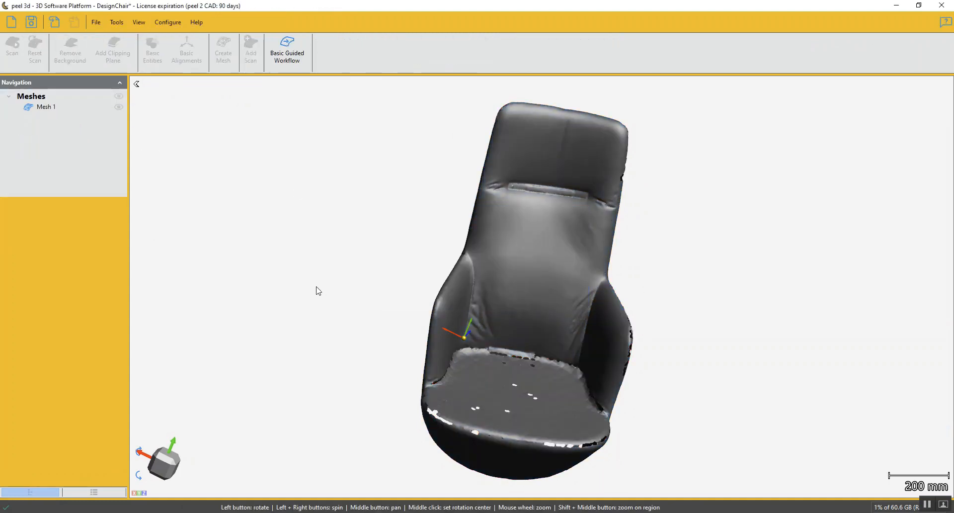
Save the session under the new file name DesignChair_P2C.
{"action": "left_click", "coordinate": [96, 22]}
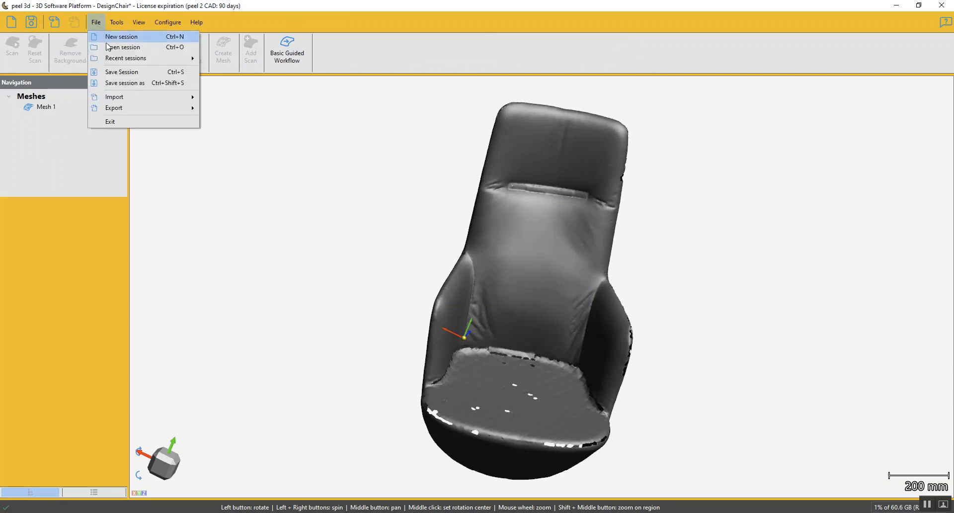
{"action": "left_click", "coordinate": [117, 82]}
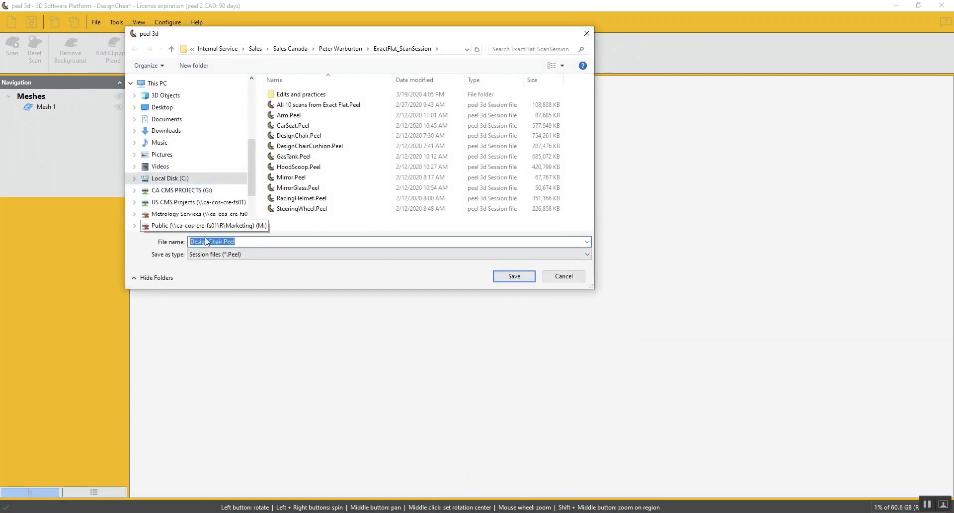
{"action": "left_click", "coordinate": [224, 241]}
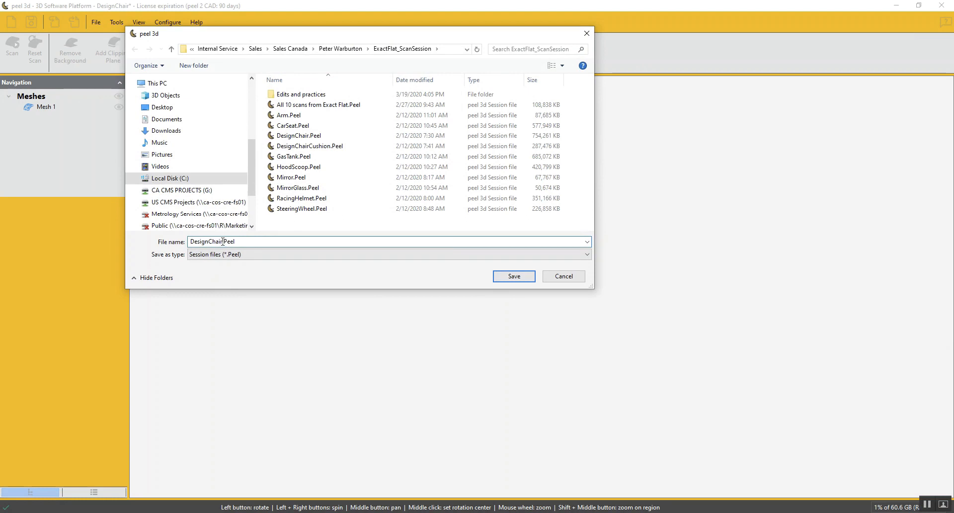
{"action": "type", "text": "_P2C"}
{"action": "key", "text": "Return"}
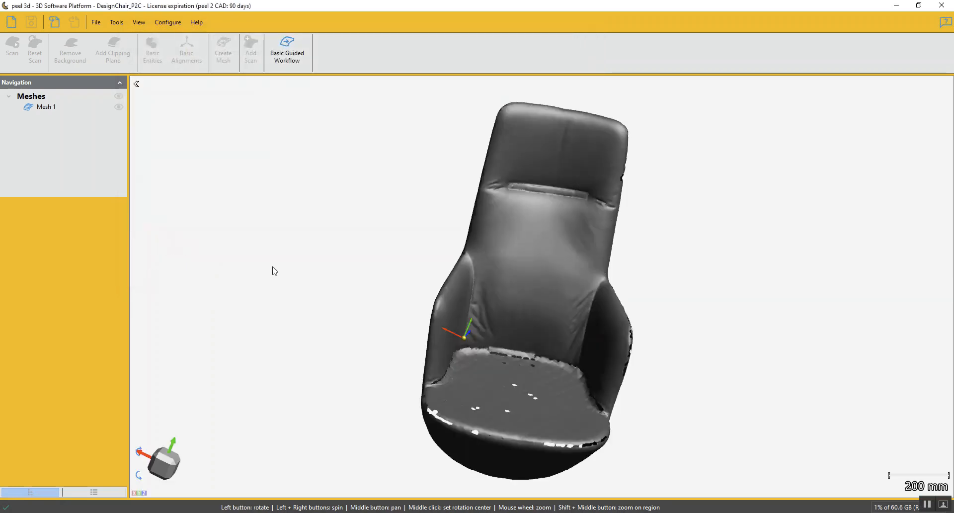
Select Mesh 1 and start the Clean mesh command on it.
{"action": "left_click", "coordinate": [63, 106]}
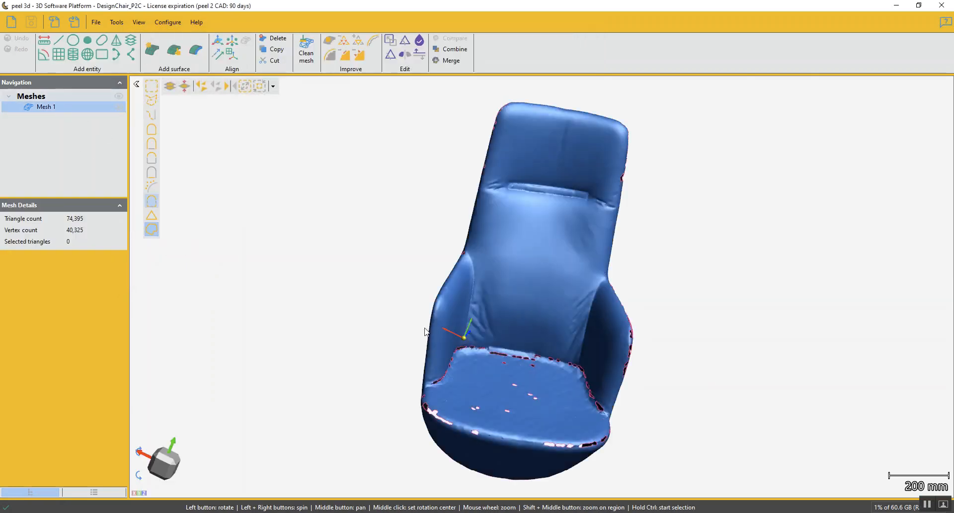
{"action": "mouse_move", "coordinate": [472, 348]}
{"action": "left_mouse_down"}
{"action": "mouse_move", "coordinate": [452, 325]}
{"action": "mouse_move", "coordinate": [464, 335]}
{"action": "left_mouse_up"}
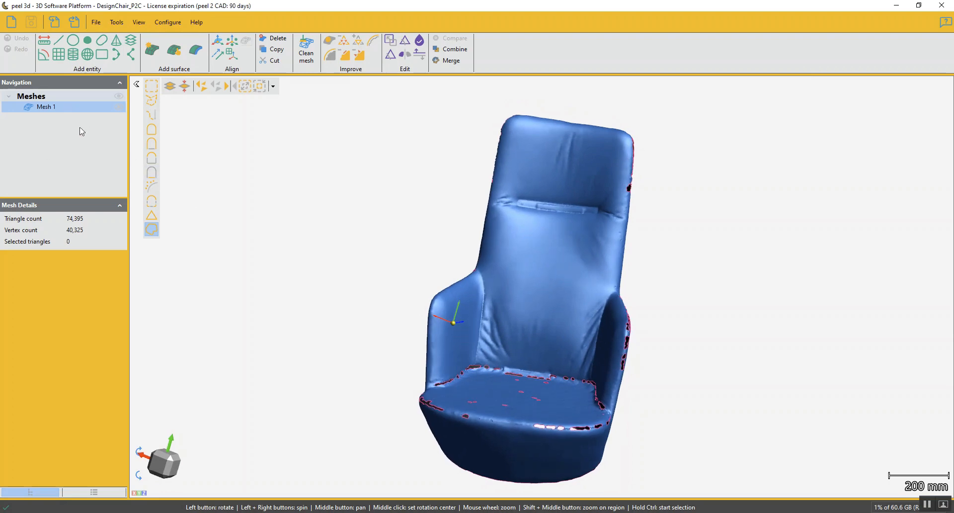
{"action": "left_click", "coordinate": [297, 58]}
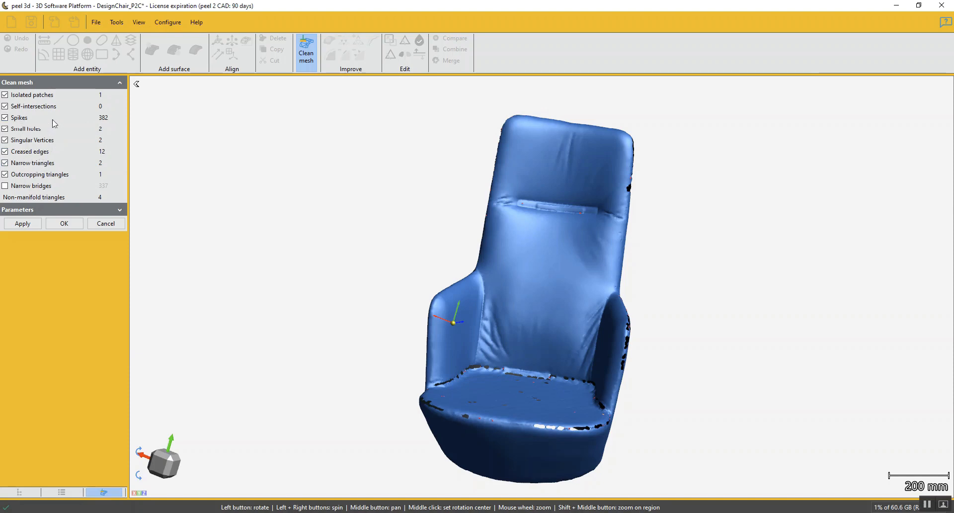
Read the contextual help on how to clean a mesh and on the cleaning options.
{"action": "left_click", "coordinate": [945, 22]}
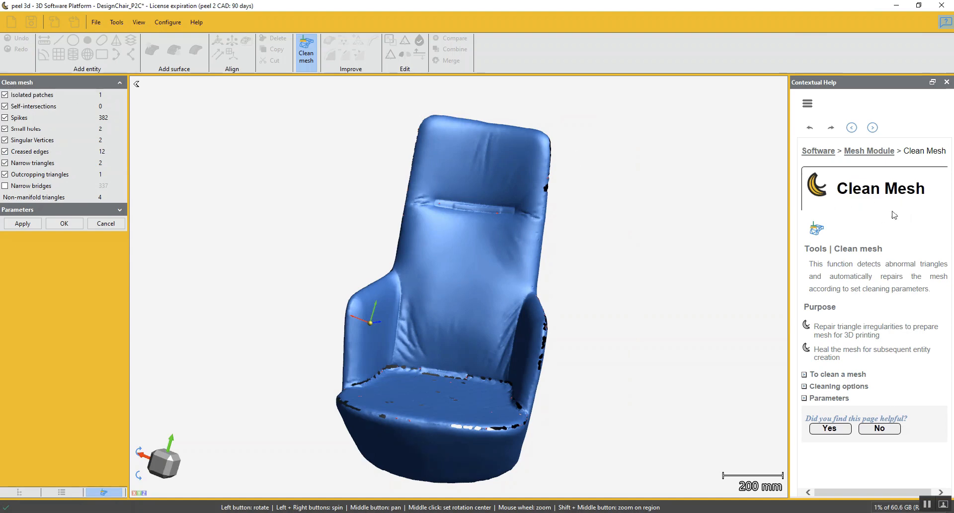
{"action": "left_click", "coordinate": [807, 376]}
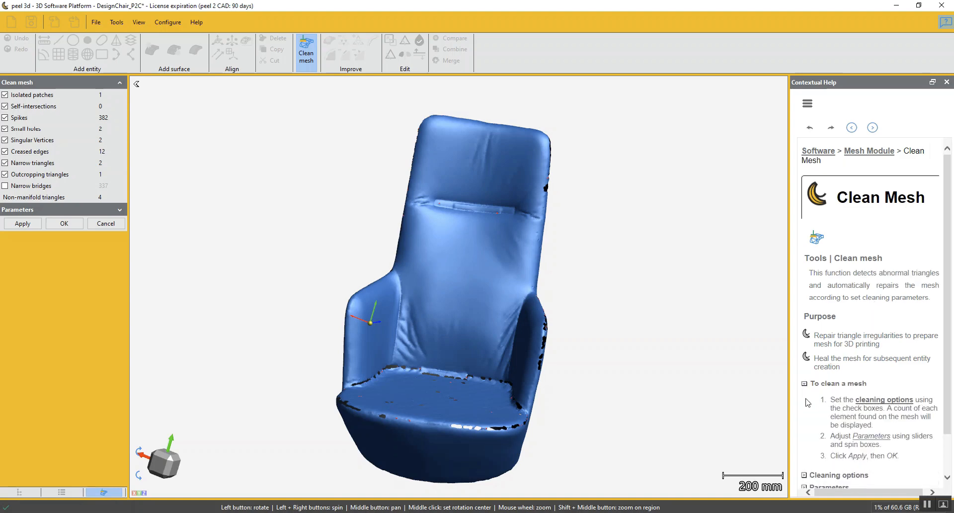
{"action": "left_click", "coordinate": [805, 476]}
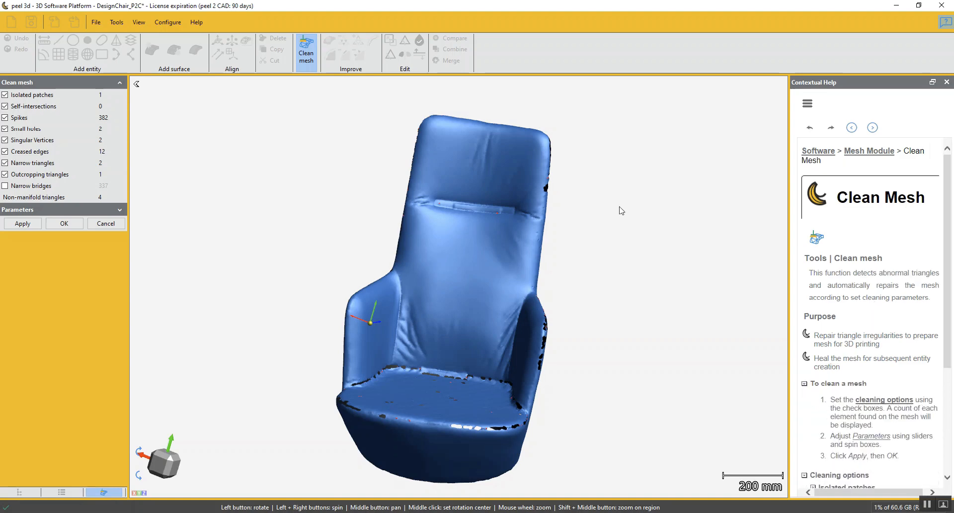
{"action": "left_click", "coordinate": [946, 82]}
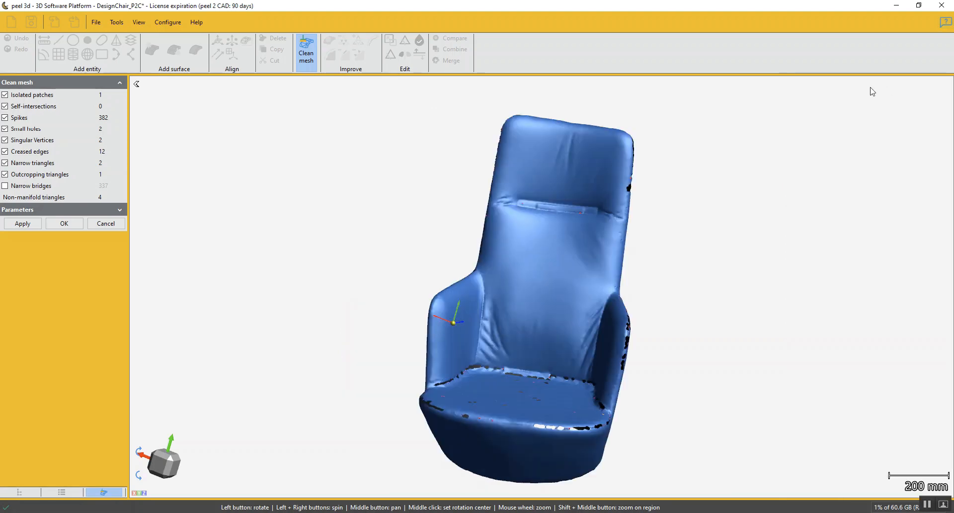
Clean Mesh 1 with the preset options, leaving narrow bridges excluded.
{"action": "left_click", "coordinate": [22, 225]}
{"action": "left_click", "coordinate": [60, 225]}
{"action": "left_click_drag", "start_coordinate": [258, 319], "coordinate": [362, 301]}
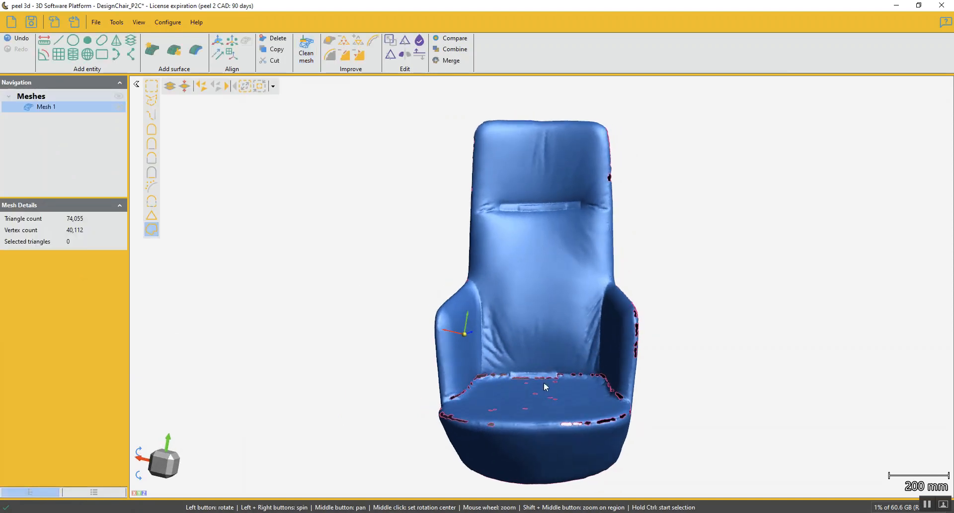
Fill 51 hole boundaries in the chair mesh with the Low Curvature method, leaving the large bottom opening unselected.
{"action": "left_click_drag", "start_coordinate": [545, 387], "coordinate": [545, 392]}
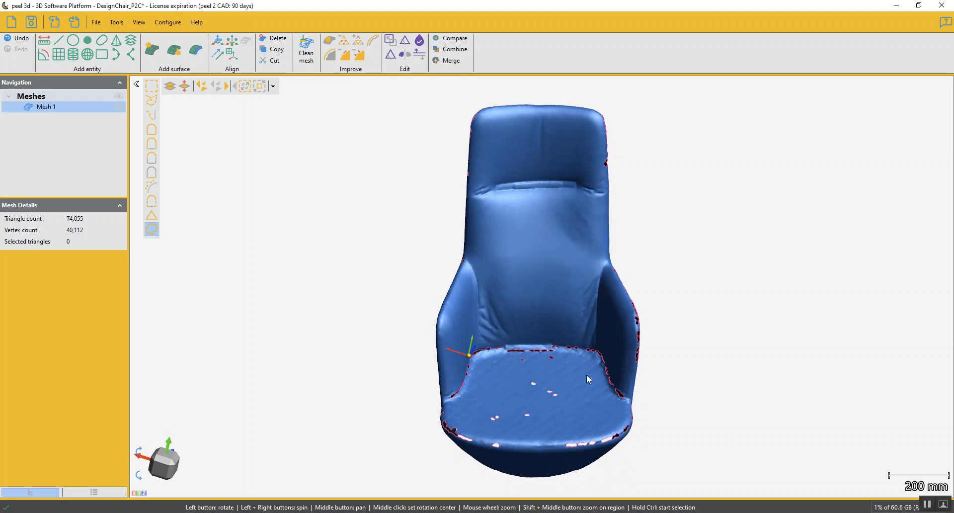
{"action": "left_click", "coordinate": [330, 43]}
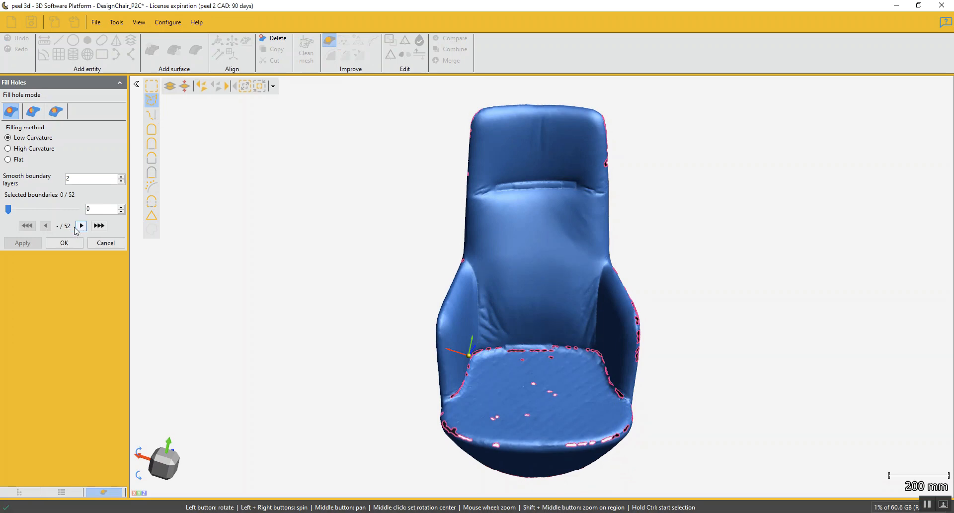
{"action": "left_click_drag", "start_coordinate": [357, 338], "coordinate": [495, 368]}
{"action": "left_click_drag", "start_coordinate": [9, 209], "coordinate": [52, 213]}
{"action": "left_click_drag", "start_coordinate": [458, 412], "coordinate": [505, 443]}
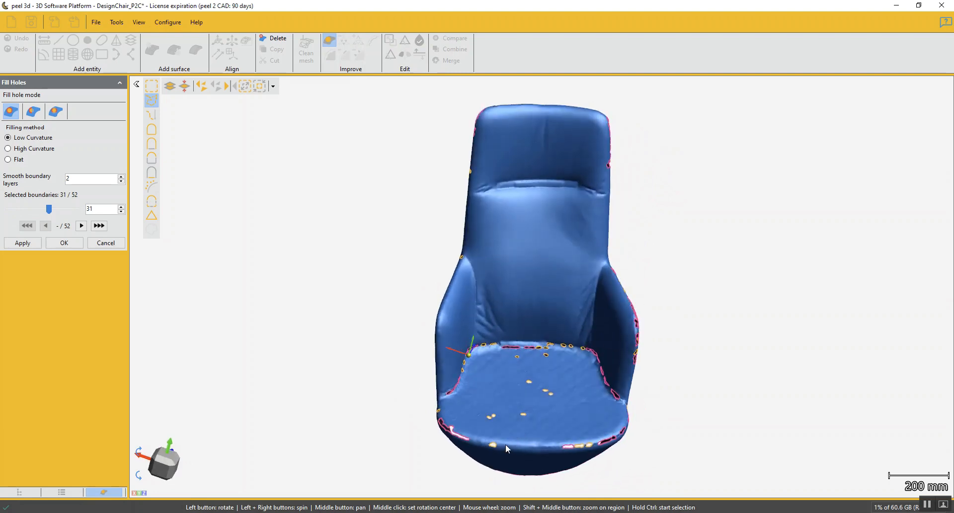
{"action": "scroll", "coordinate": [514, 436], "scroll_direction": "up", "scroll_amount": 4}
{"action": "middle_click_drag", "start_coordinate": [522, 427], "coordinate": [492, 368]}
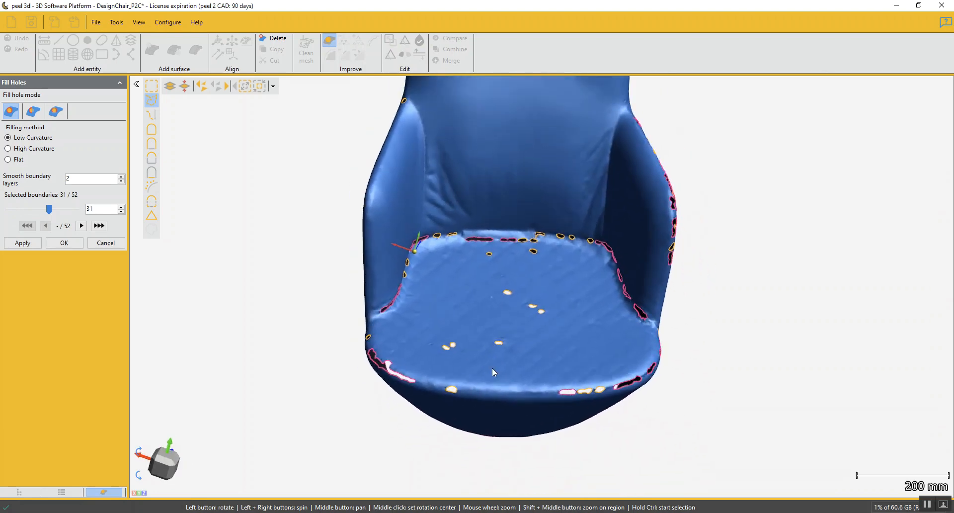
{"action": "left_click_drag", "start_coordinate": [54, 213], "coordinate": [82, 214]}
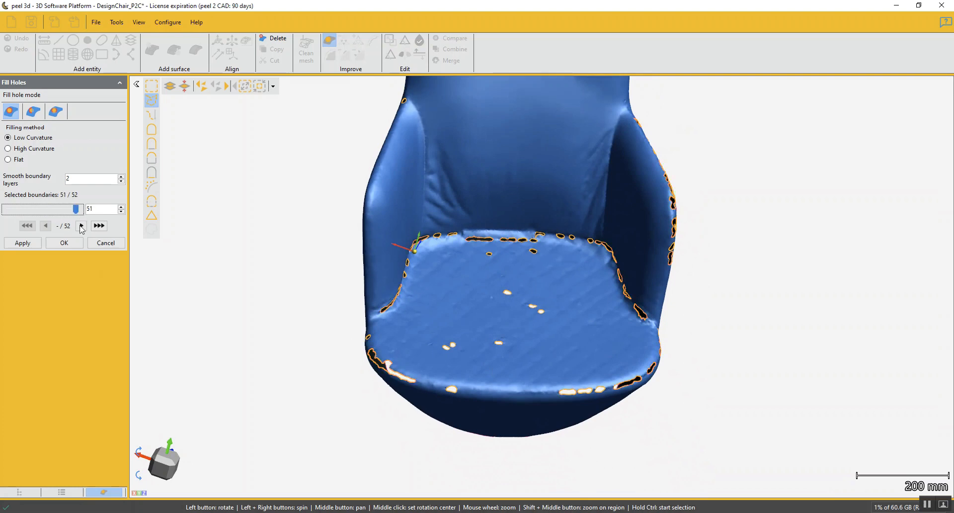
{"action": "left_click_drag", "start_coordinate": [521, 366], "coordinate": [530, 387]}
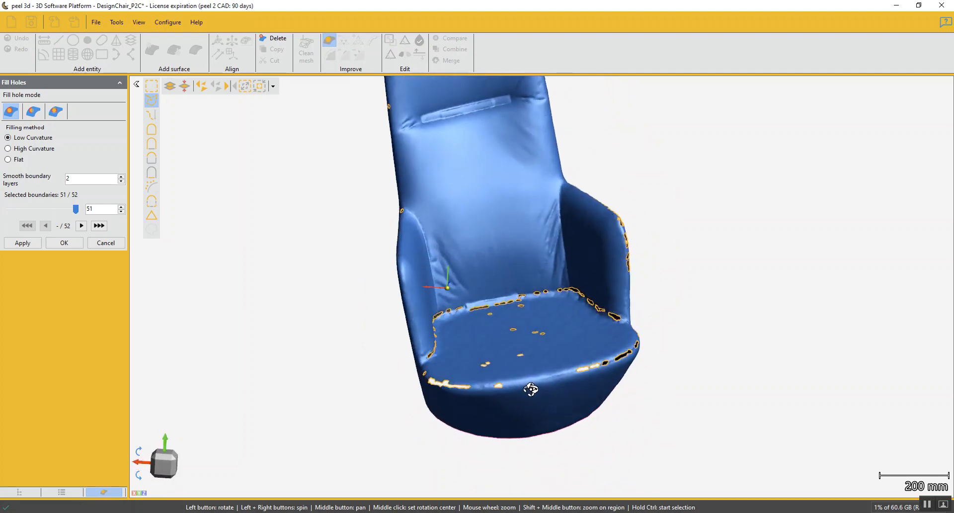
{"action": "left_click", "coordinate": [34, 243]}
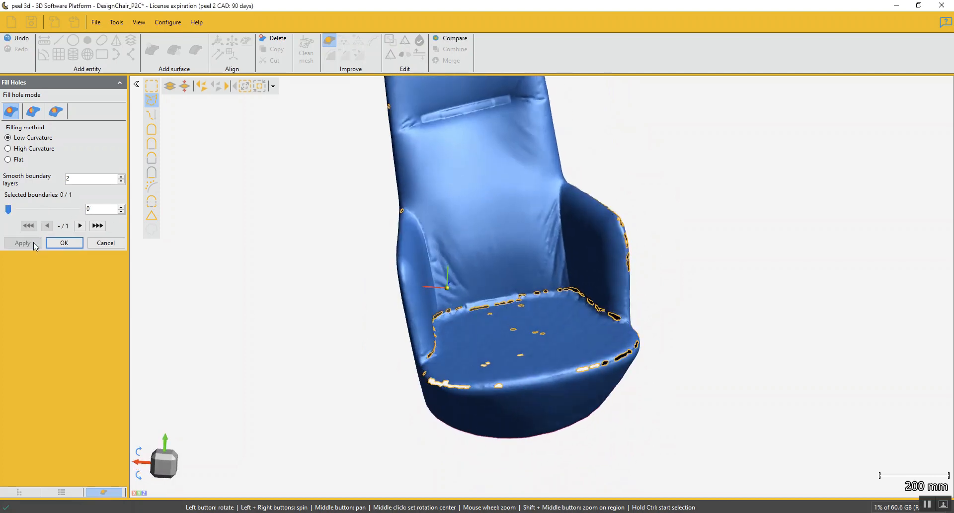
{"action": "left_click_drag", "start_coordinate": [421, 354], "coordinate": [450, 364]}
{"action": "left_click", "coordinate": [56, 245]}
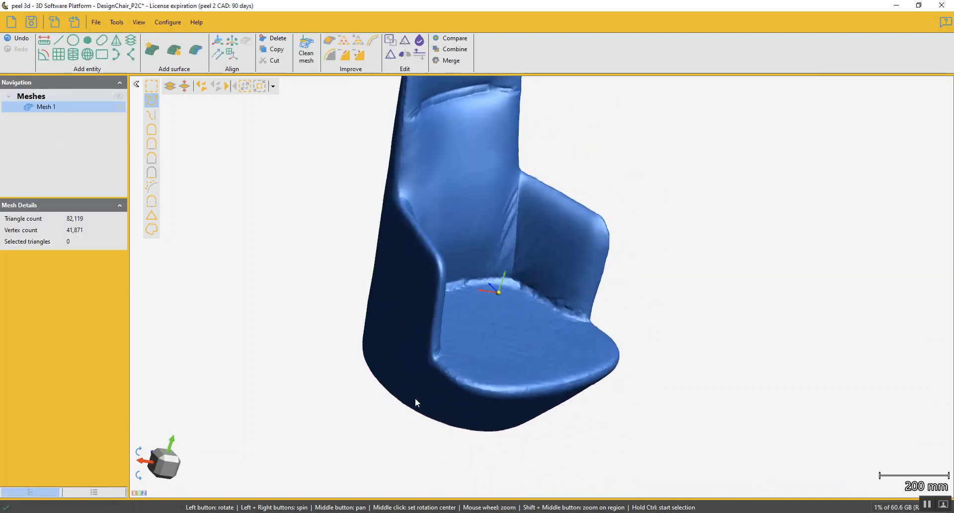
Create a circle by boundary selection on the chair's bottom opening, with the constraining plane fitted on the boundary.
{"action": "left_click_drag", "start_coordinate": [415, 397], "coordinate": [486, 378]}
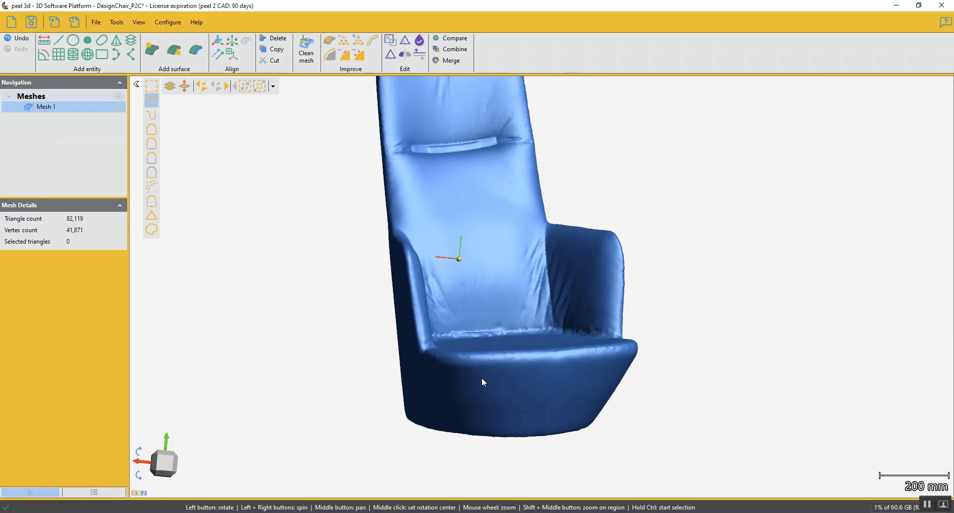
{"action": "scroll", "coordinate": [519, 187], "scroll_direction": "down", "scroll_amount": 3}
{"action": "left_click_drag", "start_coordinate": [494, 228], "coordinate": [358, 241]}
{"action": "left_click", "coordinate": [73, 40]}
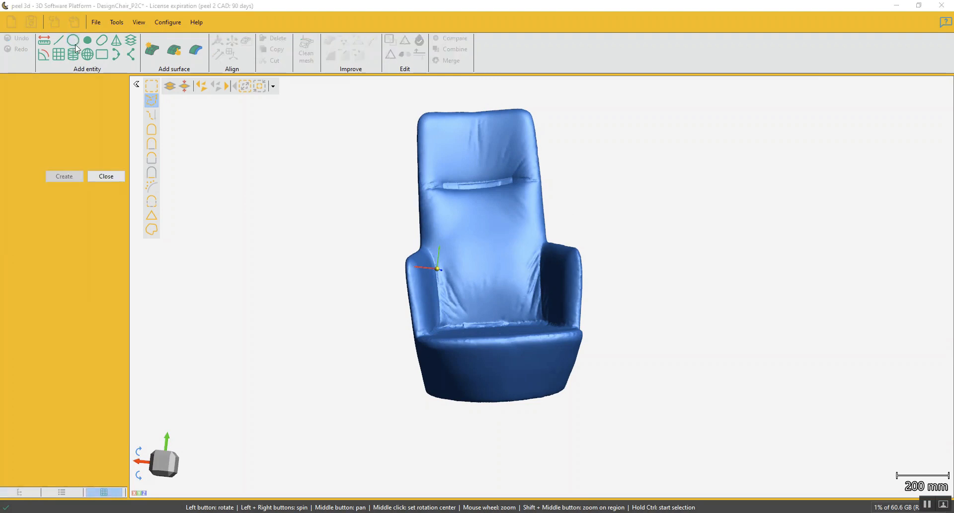
{"action": "left_click_drag", "start_coordinate": [501, 357], "coordinate": [506, 306]}
{"action": "scroll", "coordinate": [506, 305], "scroll_direction": "up", "scroll_amount": 3}
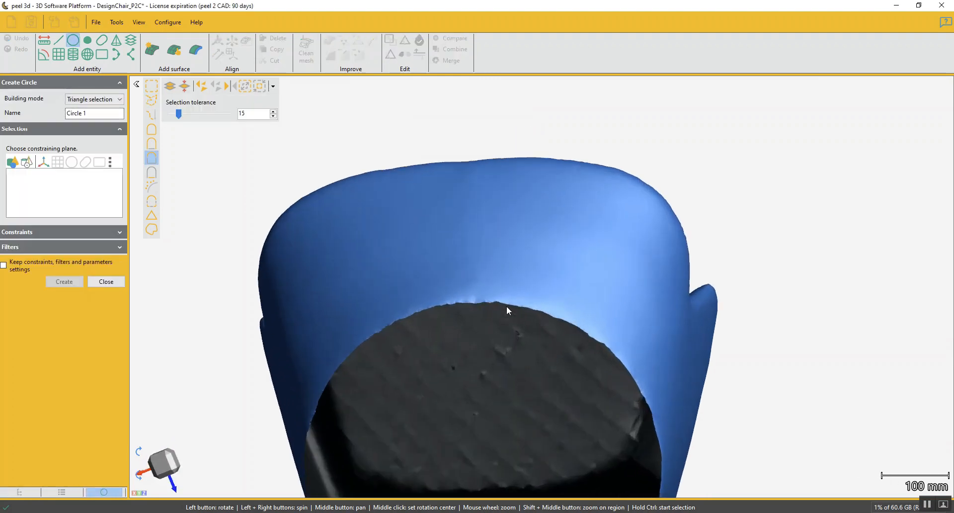
{"action": "left_click", "coordinate": [79, 100]}
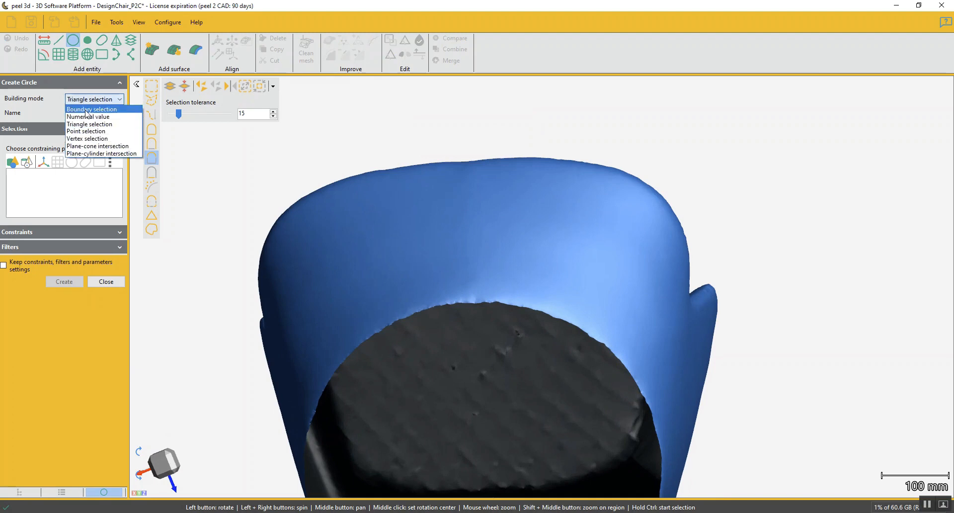
{"action": "left_click", "coordinate": [87, 109]}
{"action": "scroll", "coordinate": [490, 155], "scroll_direction": "up", "scroll_amount": 4}
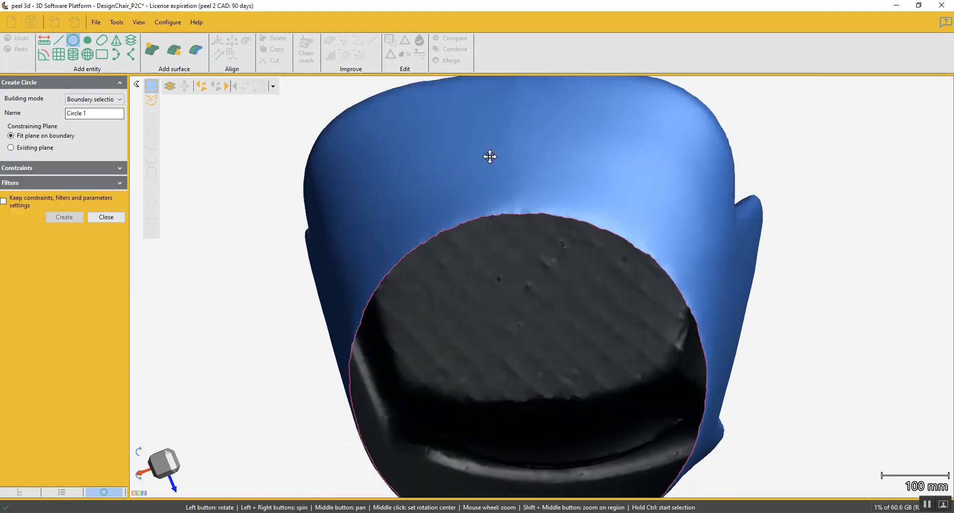
{"action": "left_click", "coordinate": [524, 171]}
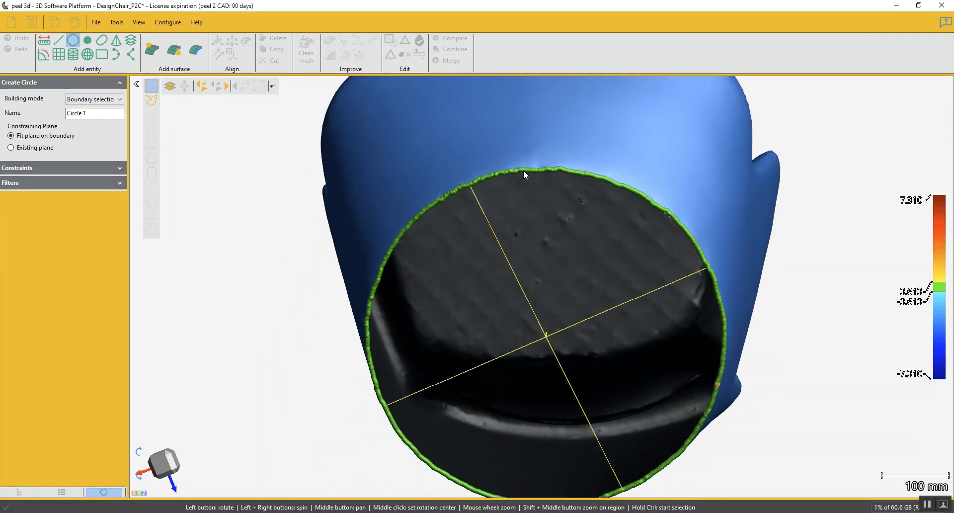
{"action": "left_click", "coordinate": [60, 301]}
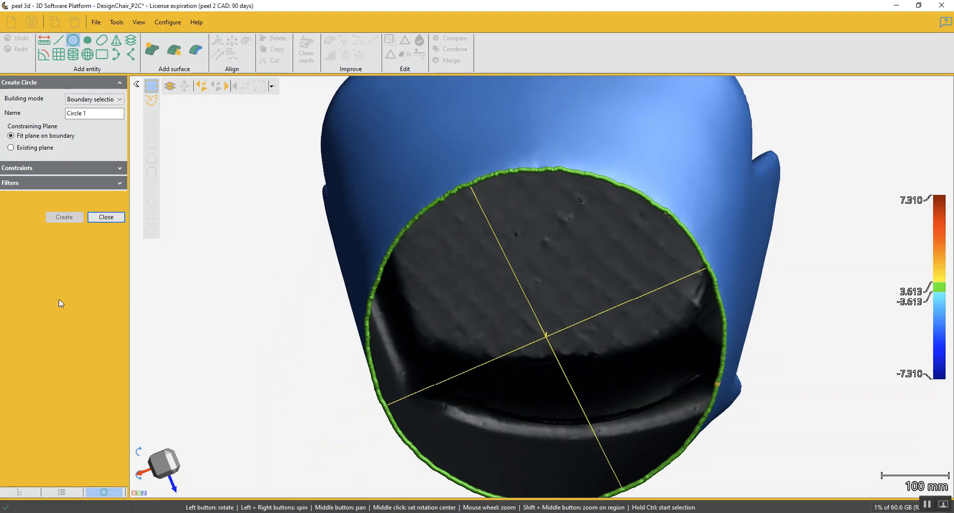
Create a plane by triangle selection, fitted to the boundary triangles around the chair's bottom opening.
{"action": "left_click", "coordinate": [106, 217]}
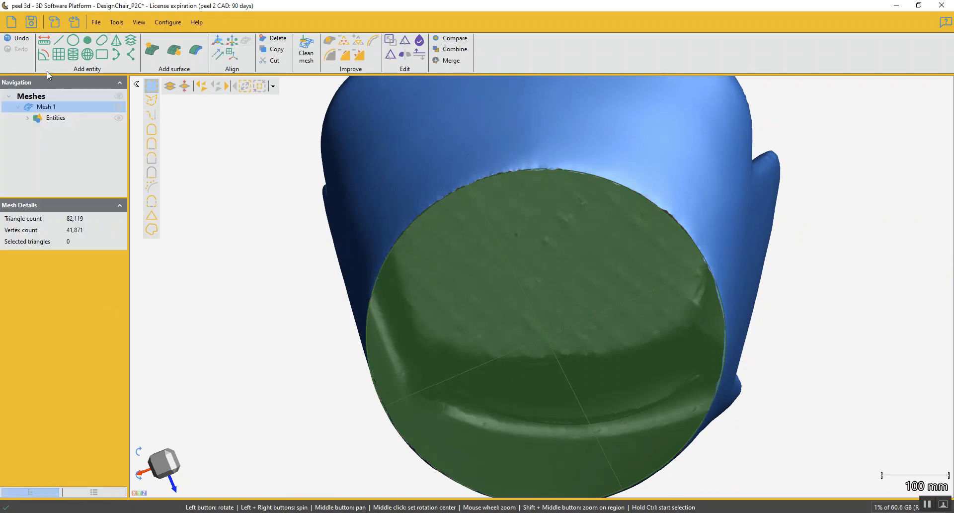
{"action": "left_click", "coordinate": [58, 55]}
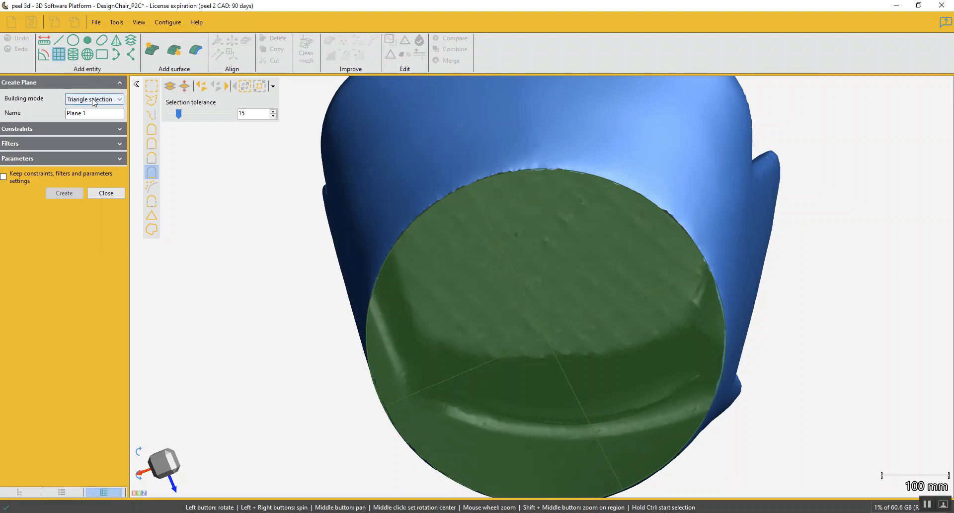
{"action": "left_click", "coordinate": [152, 229]}
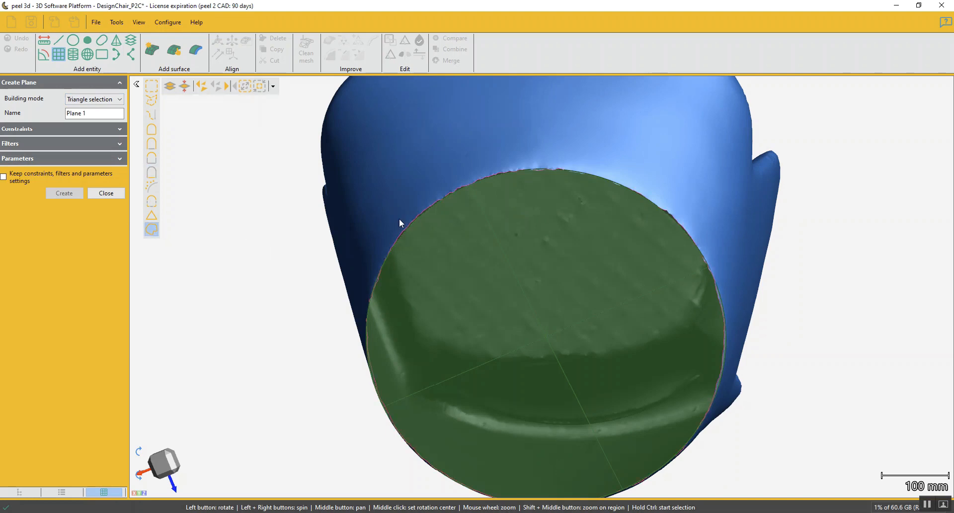
{"action": "left_click", "coordinate": [494, 174]}
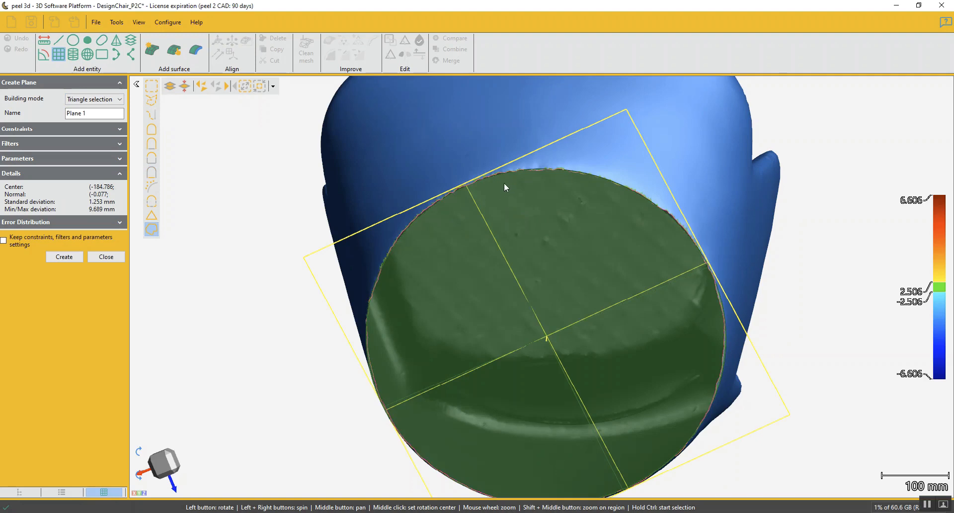
{"action": "scroll", "coordinate": [491, 176], "scroll_direction": "up", "scroll_amount": 5}
{"action": "scroll", "coordinate": [465, 180], "scroll_direction": "up", "scroll_amount": 1}
{"action": "middle_click", "coordinate": [461, 159]}
{"action": "left_click_drag", "start_coordinate": [502, 218], "coordinate": [522, 263]}
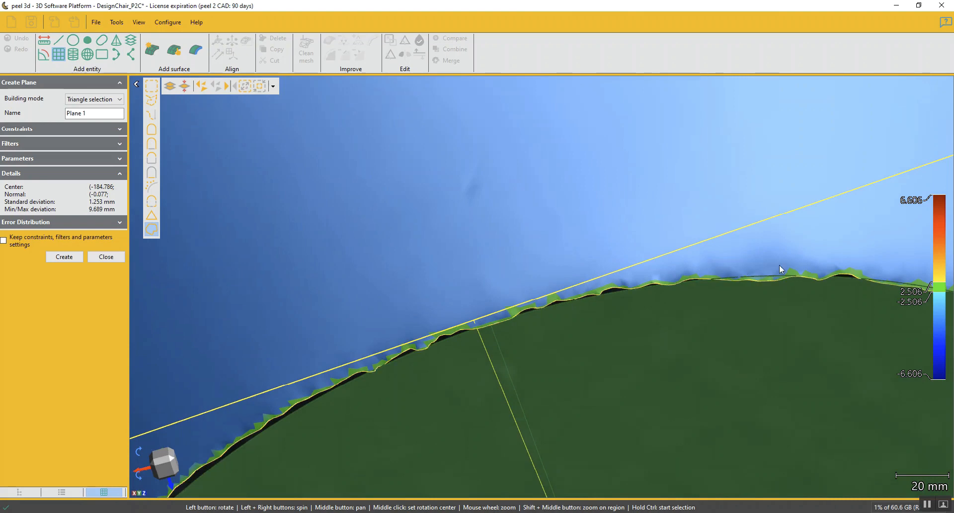
{"action": "scroll", "coordinate": [819, 275], "scroll_direction": "down", "scroll_amount": 3}
{"action": "scroll", "coordinate": [817, 271], "scroll_direction": "down", "scroll_amount": 3}
{"action": "middle_click_drag", "start_coordinate": [819, 271], "coordinate": [624, 210]}
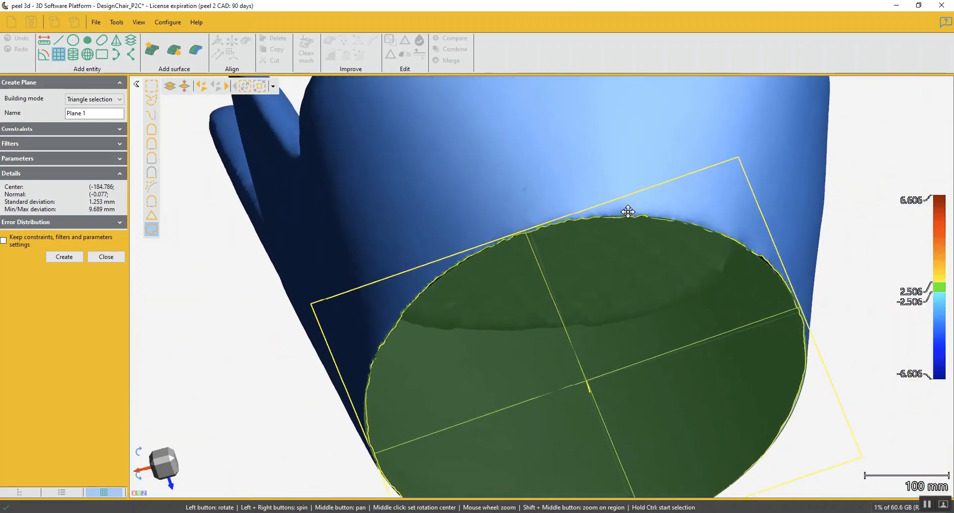
{"action": "scroll", "coordinate": [625, 214], "scroll_direction": "down", "scroll_amount": 2}
{"action": "left_click_drag", "start_coordinate": [591, 291], "coordinate": [596, 305]}
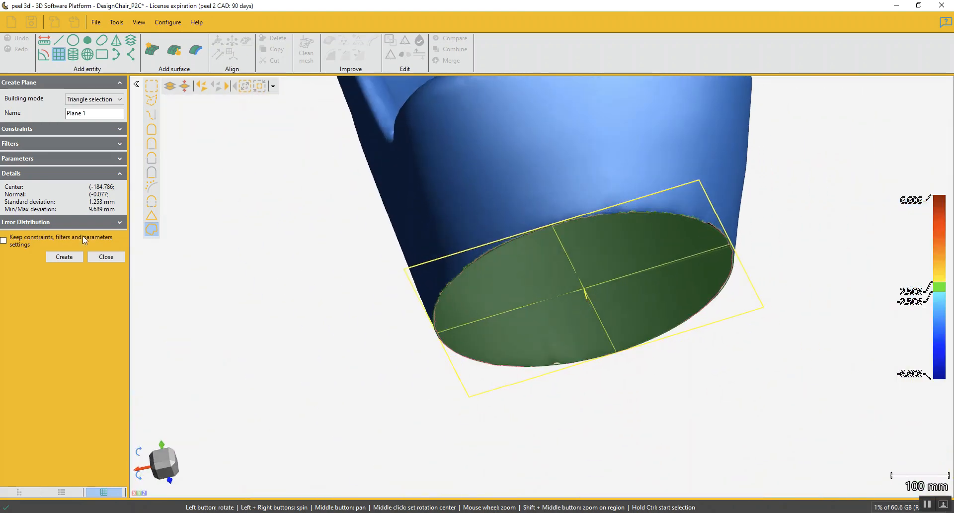
{"action": "left_click", "coordinate": [61, 256]}
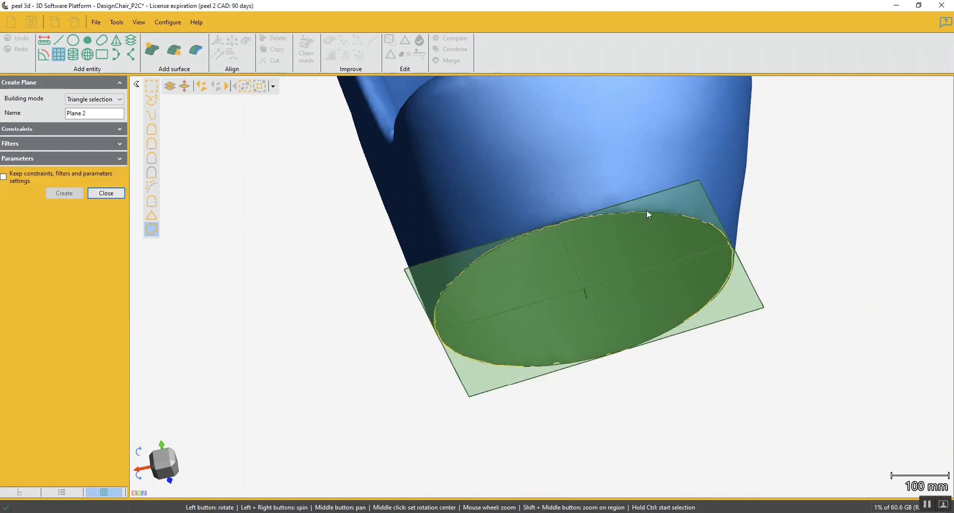
{"action": "left_click", "coordinate": [106, 193]}
Start a new plane in the Mesh symmetry plane building mode, with the chair viewed from the front.
{"action": "scroll", "coordinate": [528, 177], "scroll_direction": "down", "scroll_amount": 5}
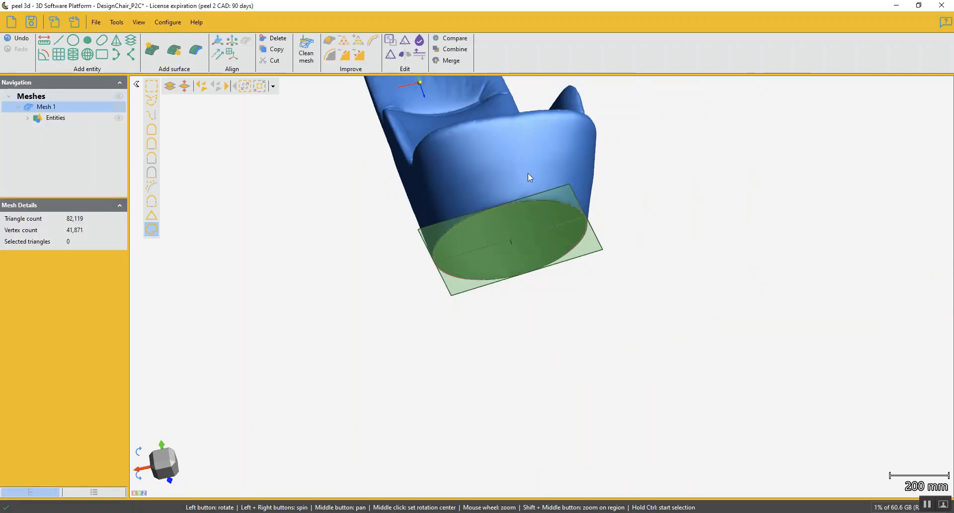
{"action": "mouse_move", "coordinate": [526, 255]}
{"action": "left_mouse_down"}
{"action": "mouse_move", "coordinate": [538, 285]}
{"action": "mouse_move", "coordinate": [526, 272]}
{"action": "left_mouse_up"}
{"action": "left_click_drag", "start_coordinate": [530, 275], "coordinate": [523, 357]}
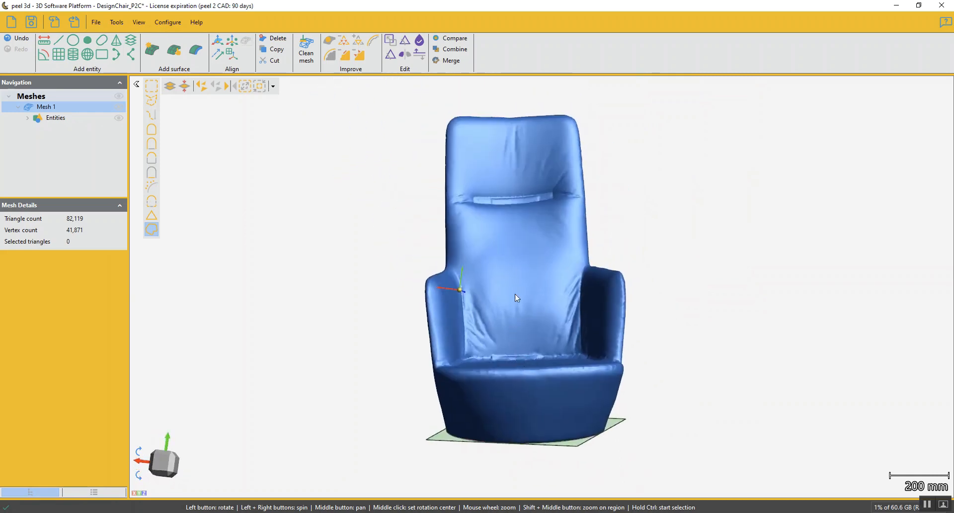
{"action": "left_click", "coordinate": [58, 53]}
{"action": "left_click", "coordinate": [76, 100]}
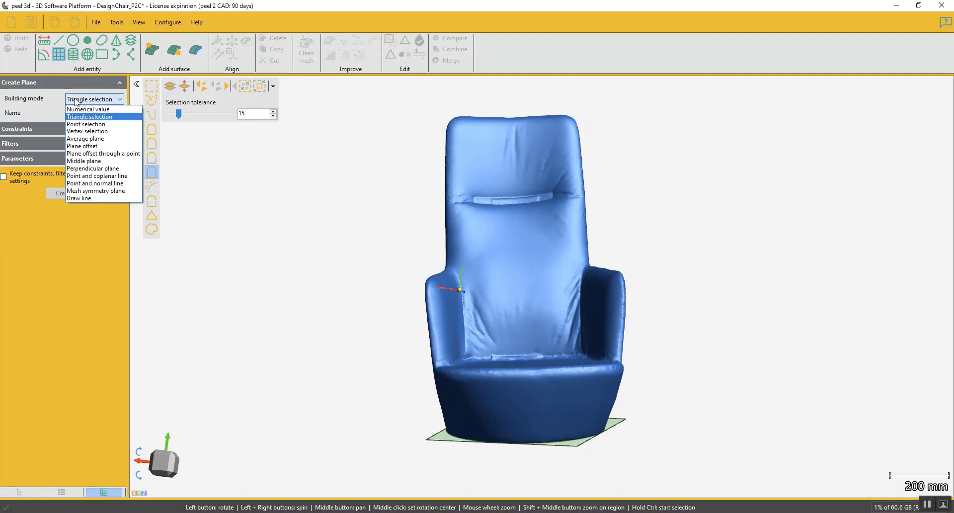
{"action": "left_click", "coordinate": [111, 191]}
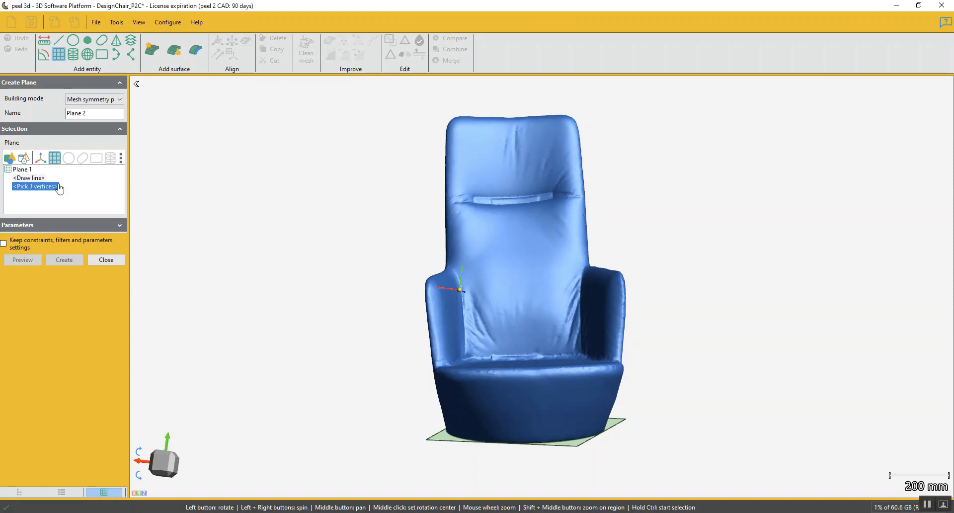
{"action": "left_click", "coordinate": [23, 170]}
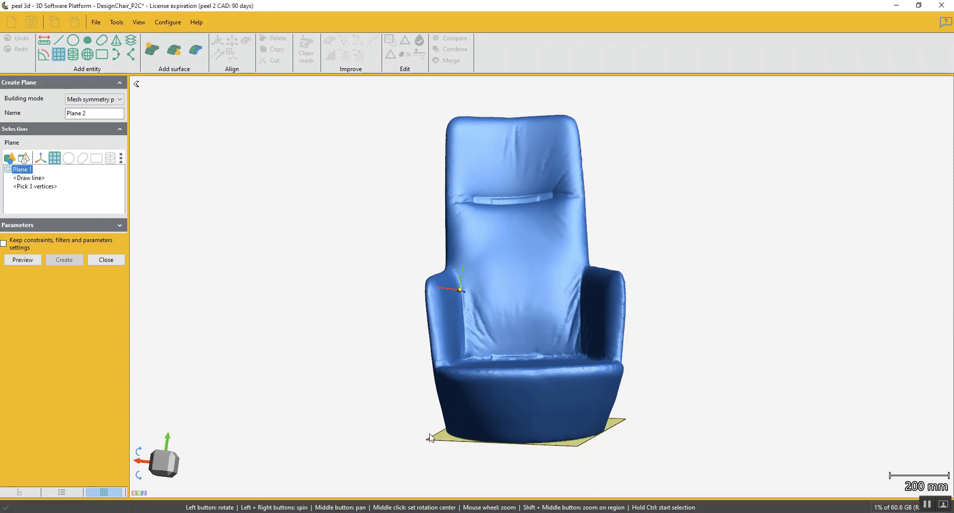
{"action": "left_click", "coordinate": [30, 178]}
{"action": "left_click", "coordinate": [34, 187]}
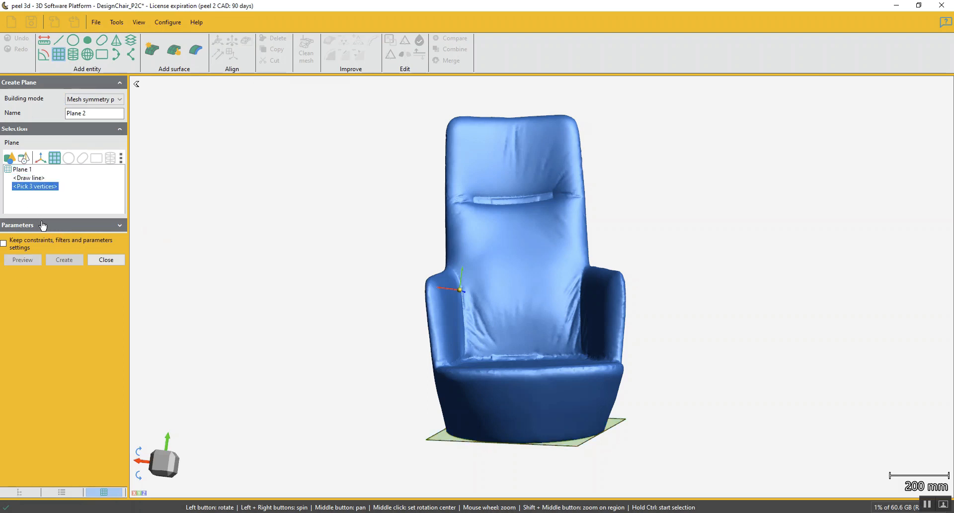
Create the mesh symmetry plane from a near-vertical line drawn down the chair's centre, from above the headrest to below the base.
{"action": "left_click", "coordinate": [29, 178]}
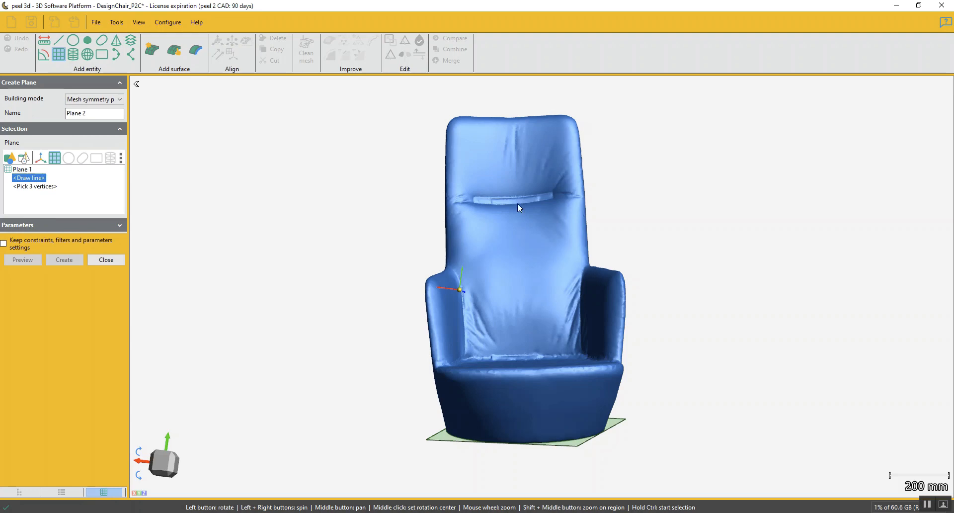
{"action": "left_click_drag", "start_coordinate": [517, 194], "coordinate": [516, 197]}
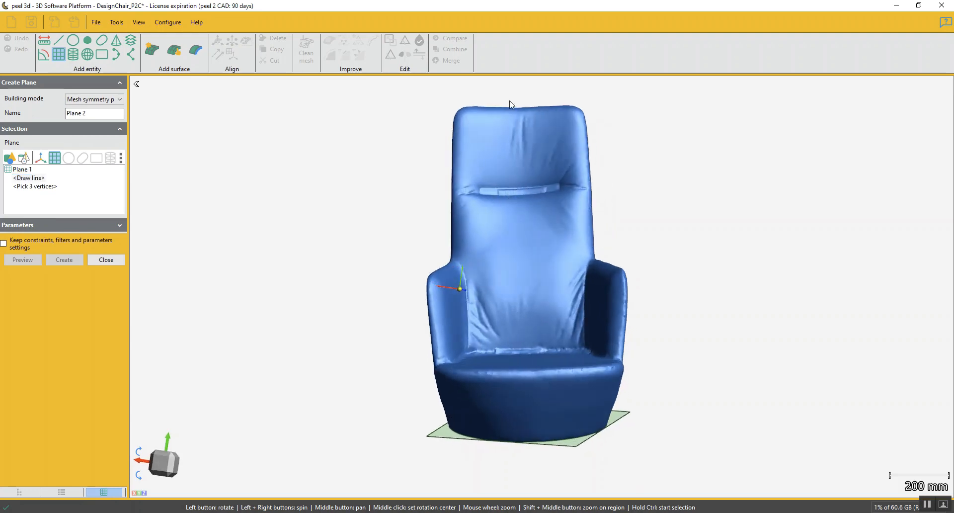
{"action": "mouse_move", "coordinate": [517, 89]}
{"action": "left_mouse_down"}
{"action": "mouse_move", "coordinate": [542, 444]}
{"action": "mouse_move", "coordinate": [534, 472]}
{"action": "left_mouse_up"}
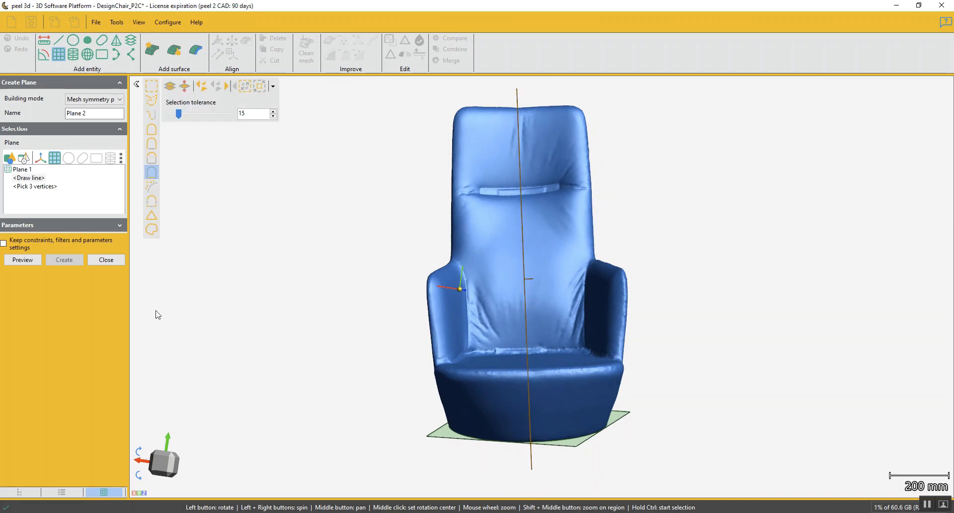
{"action": "left_click", "coordinate": [22, 260]}
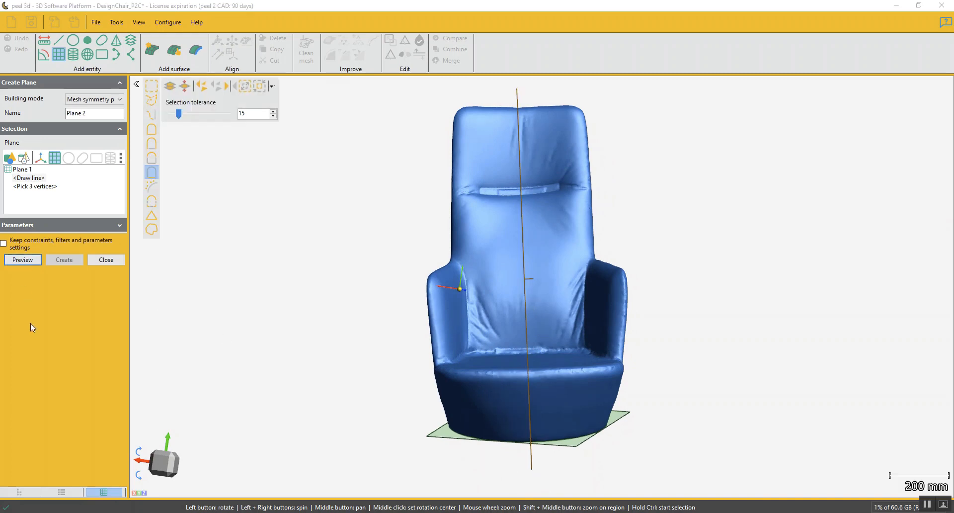
{"action": "mouse_move", "coordinate": [467, 251]}
{"action": "left_mouse_down"}
{"action": "mouse_move", "coordinate": [456, 251]}
{"action": "mouse_move", "coordinate": [468, 254]}
{"action": "left_mouse_up"}
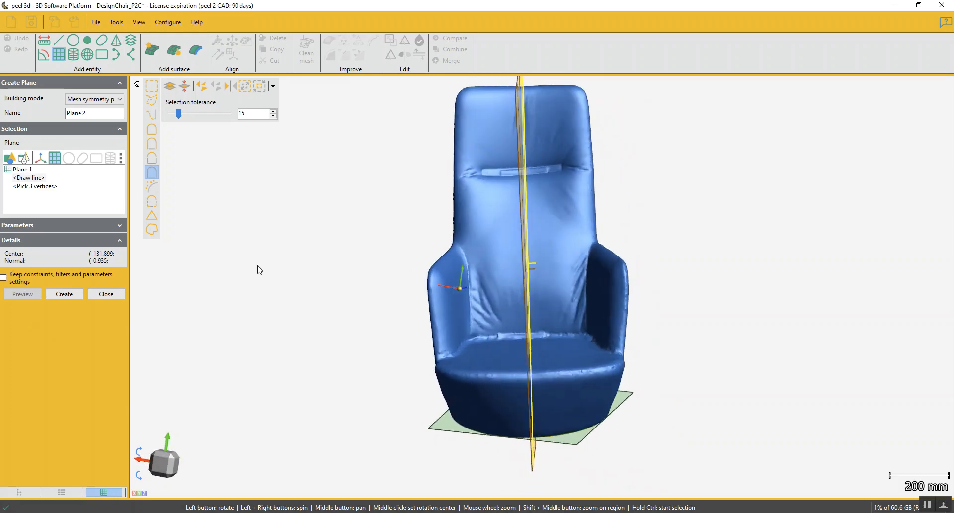
{"action": "left_click", "coordinate": [69, 295]}
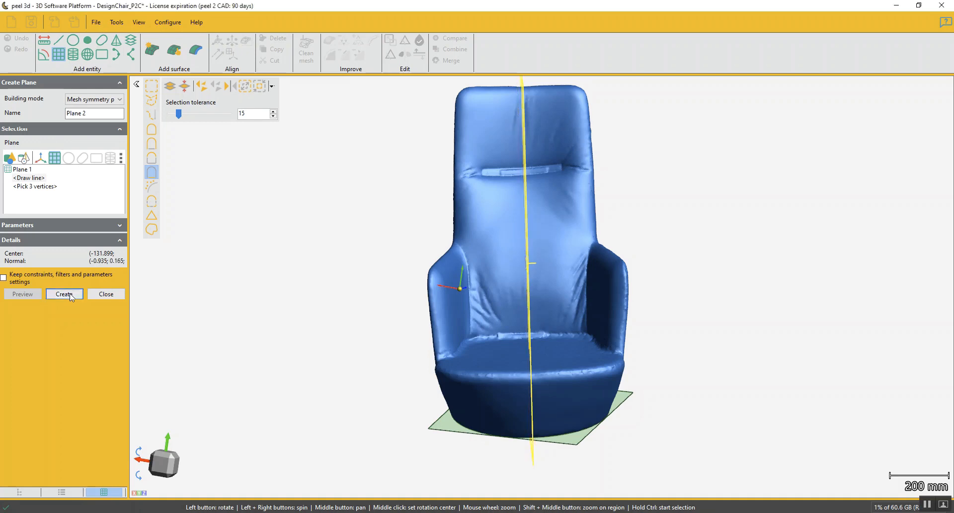
{"action": "left_click", "coordinate": [105, 260]}
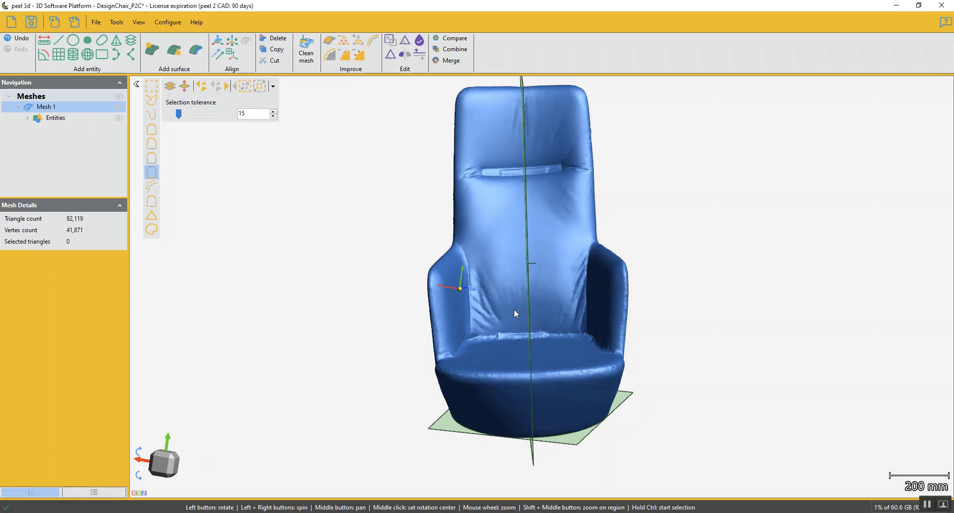
Start an alignment to the origin and constrain Circle 1 to Origin XYZ.
{"action": "left_click_drag", "start_coordinate": [515, 314], "coordinate": [560, 363]}
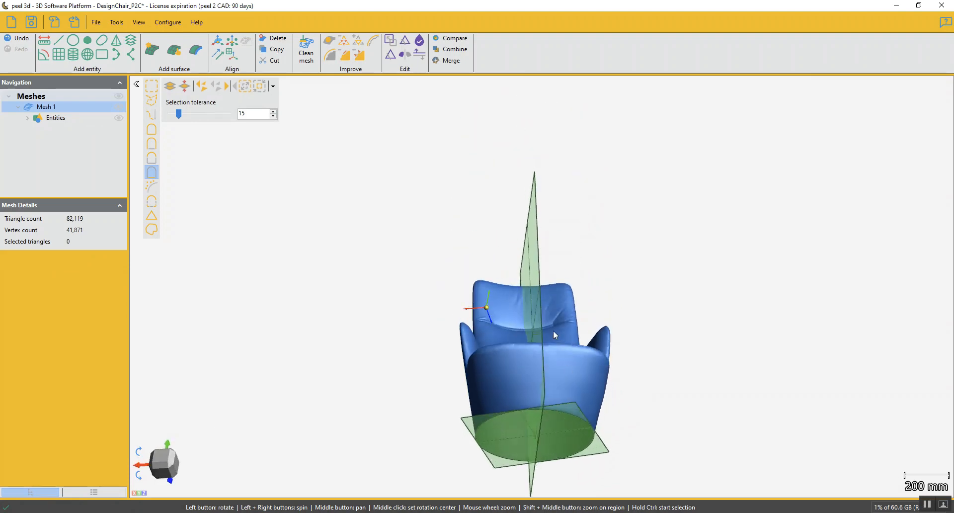
{"action": "left_click_drag", "start_coordinate": [554, 332], "coordinate": [501, 323]}
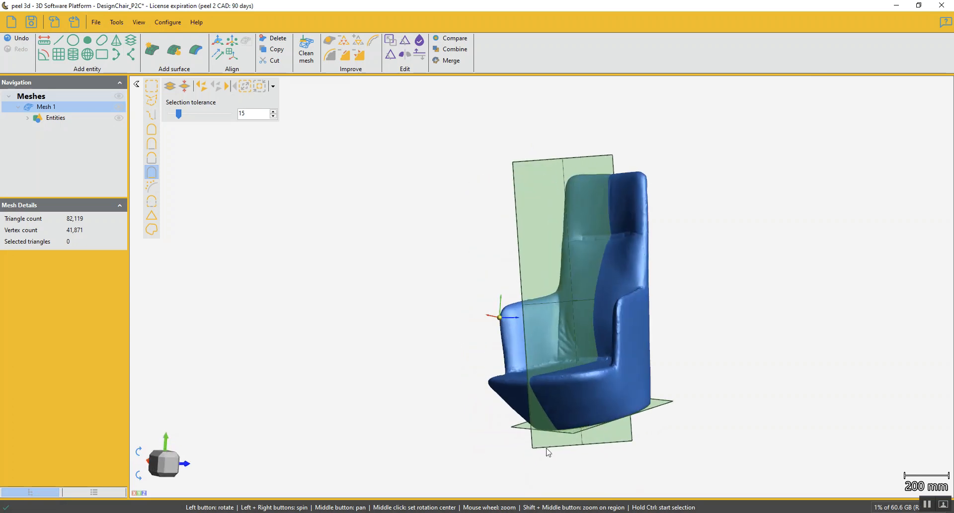
{"action": "left_click", "coordinate": [218, 41]}
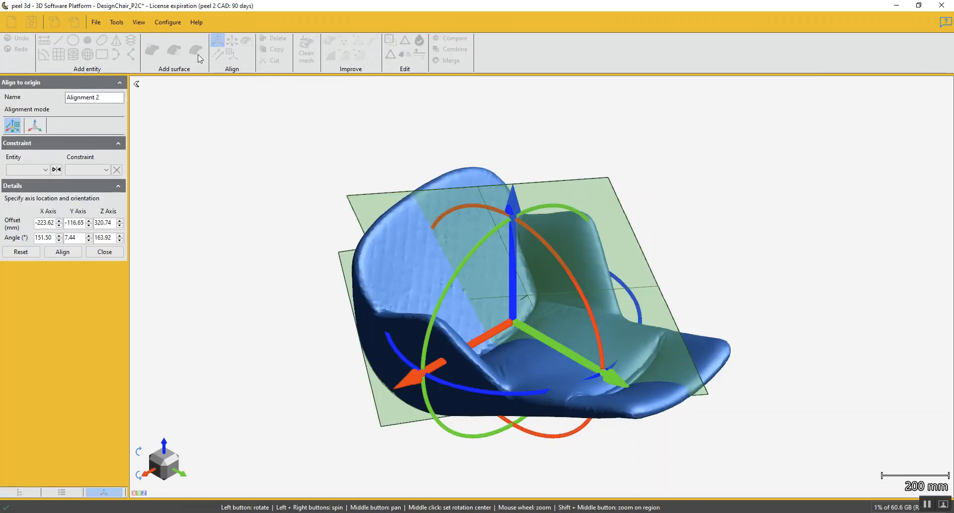
{"action": "left_click", "coordinate": [46, 170]}
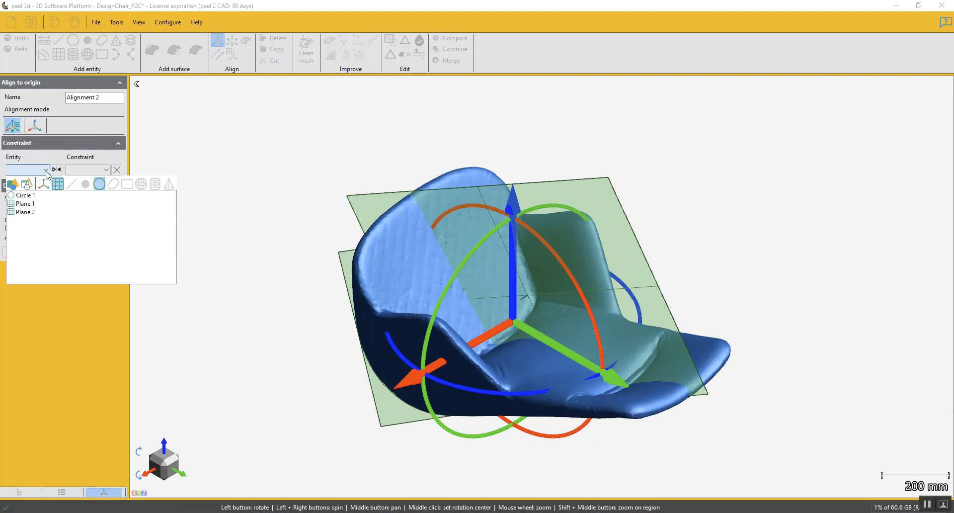
{"action": "left_click", "coordinate": [24, 197]}
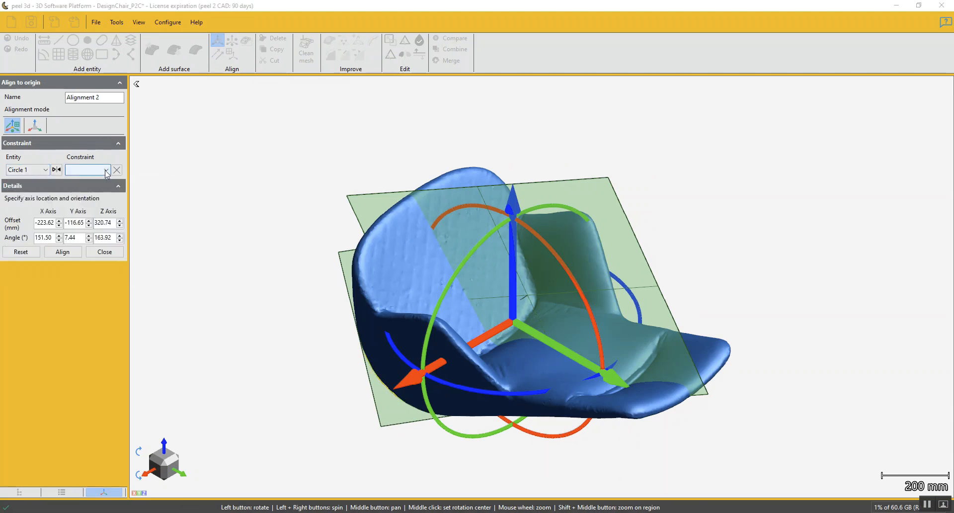
{"action": "left_click", "coordinate": [106, 171]}
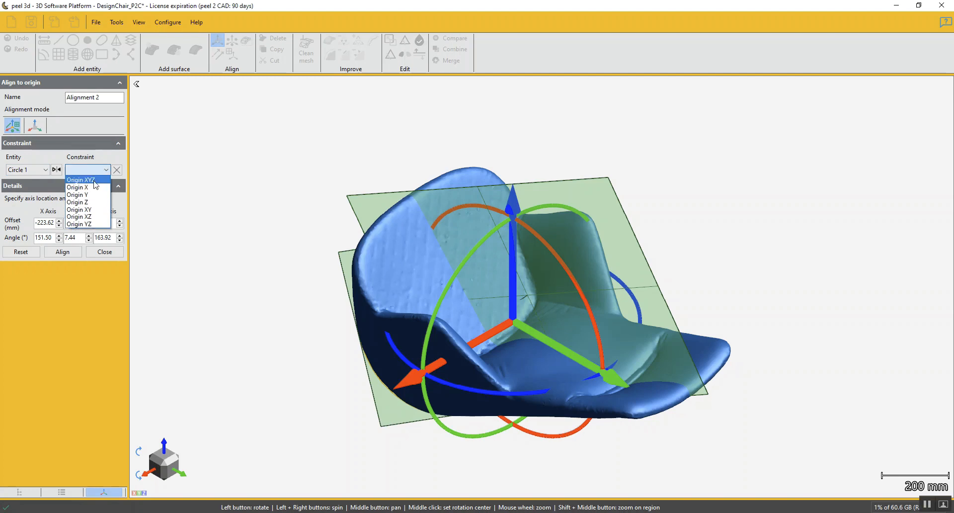
{"action": "left_click", "coordinate": [95, 181]}
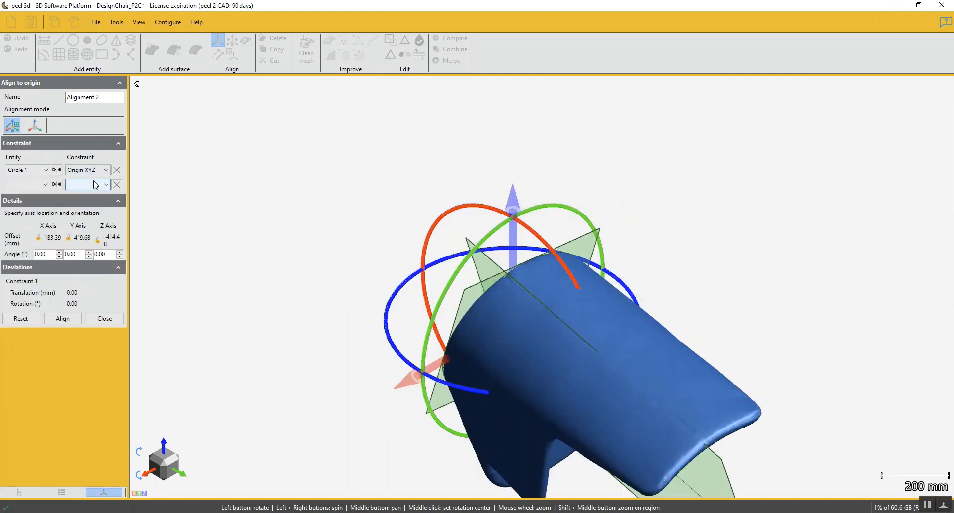
Add a second alignment constraint that matches Plane 1 to the XY Plane.
{"action": "left_click", "coordinate": [45, 184]}
{"action": "left_click", "coordinate": [20, 219]}
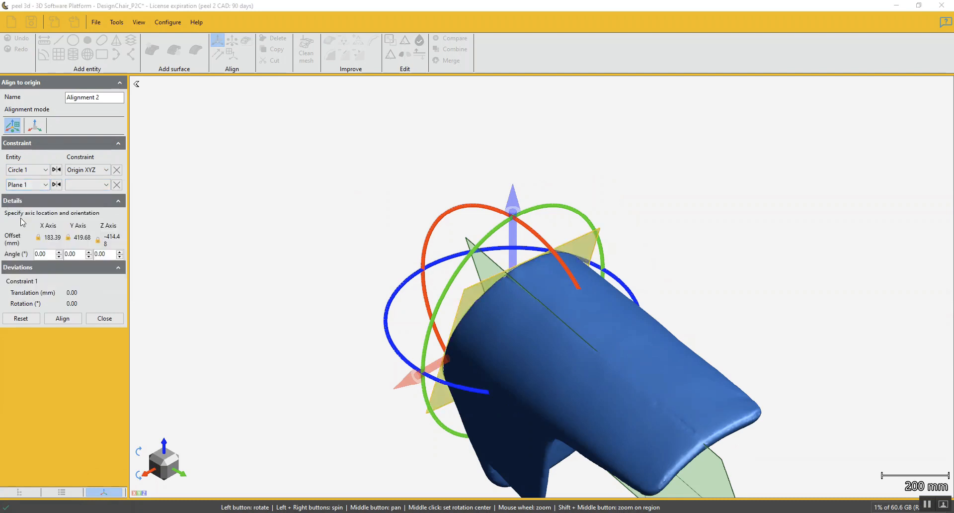
{"action": "left_click", "coordinate": [108, 185]}
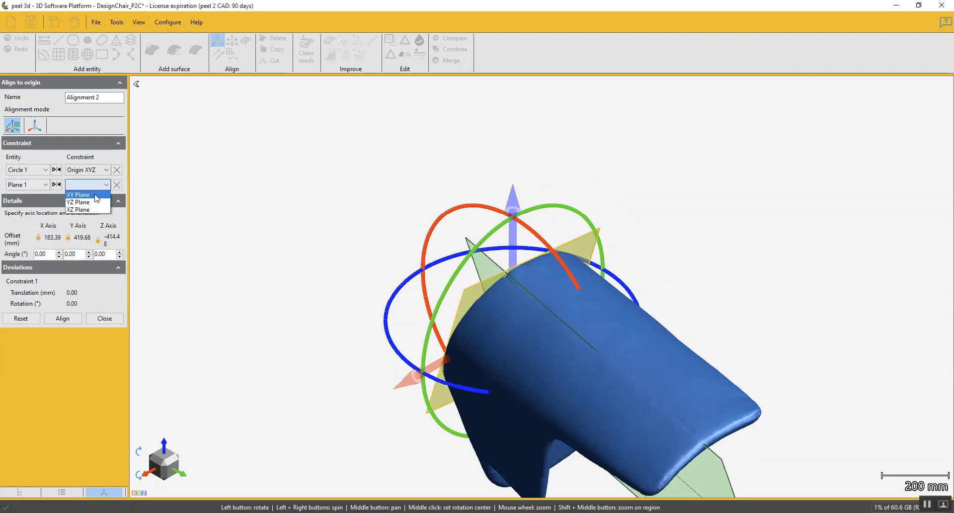
{"action": "left_click", "coordinate": [95, 195]}
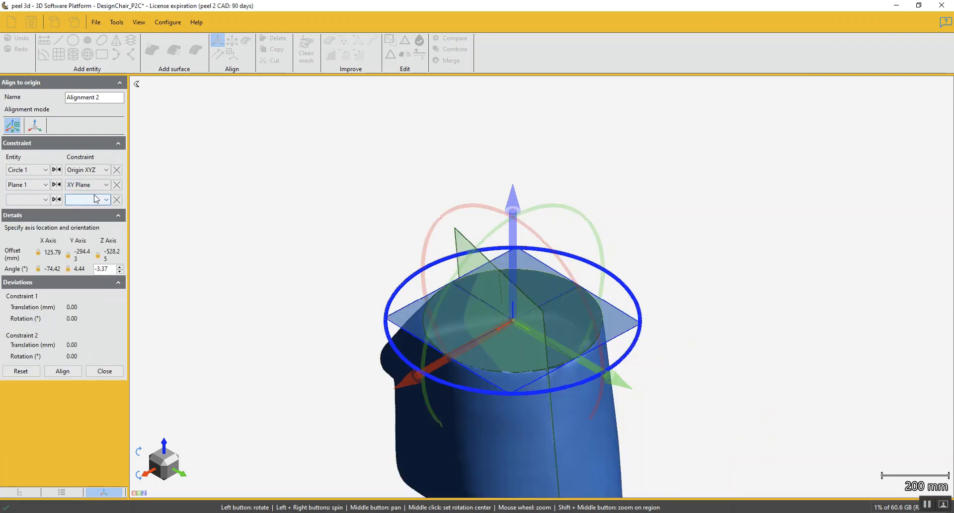
Add a third alignment constraint that matches symmetry Plane 2 to the YZ Plane.
{"action": "left_click", "coordinate": [35, 199]}
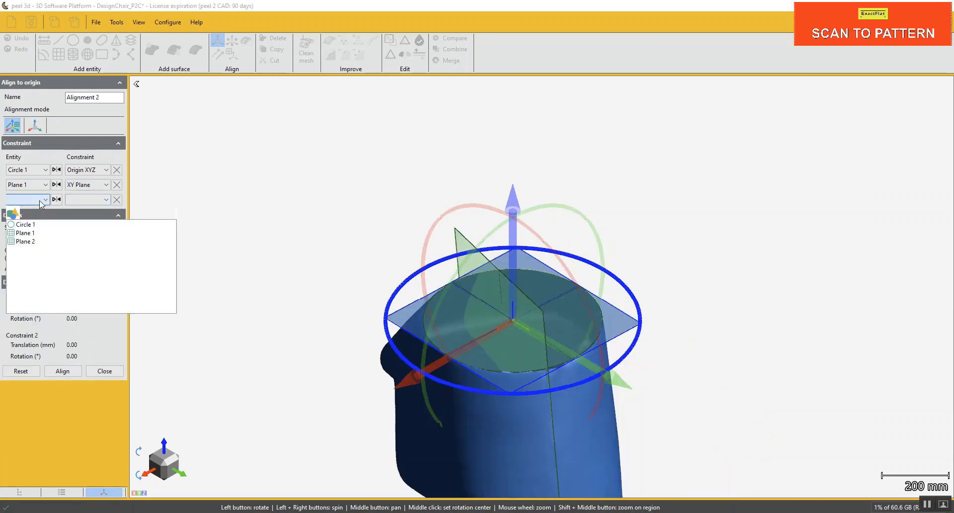
{"action": "left_click", "coordinate": [29, 242]}
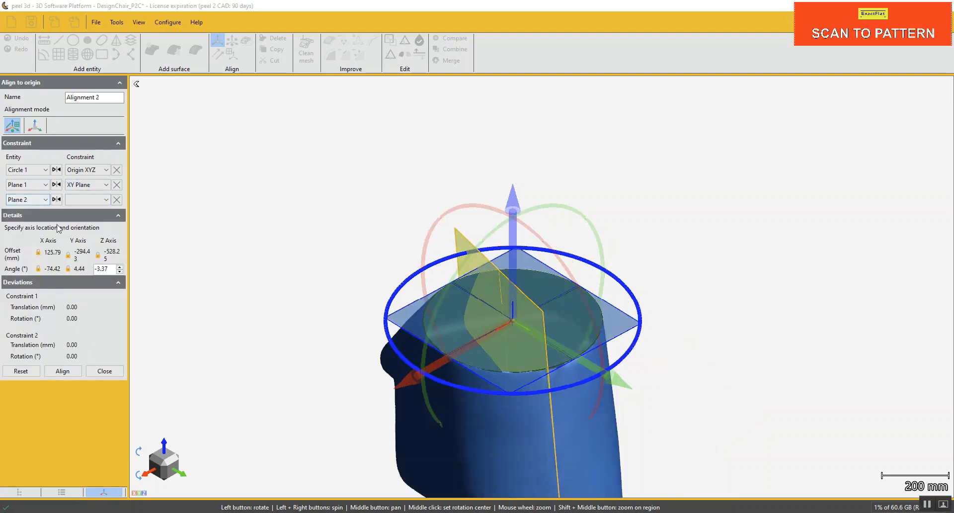
{"action": "left_click", "coordinate": [102, 200]}
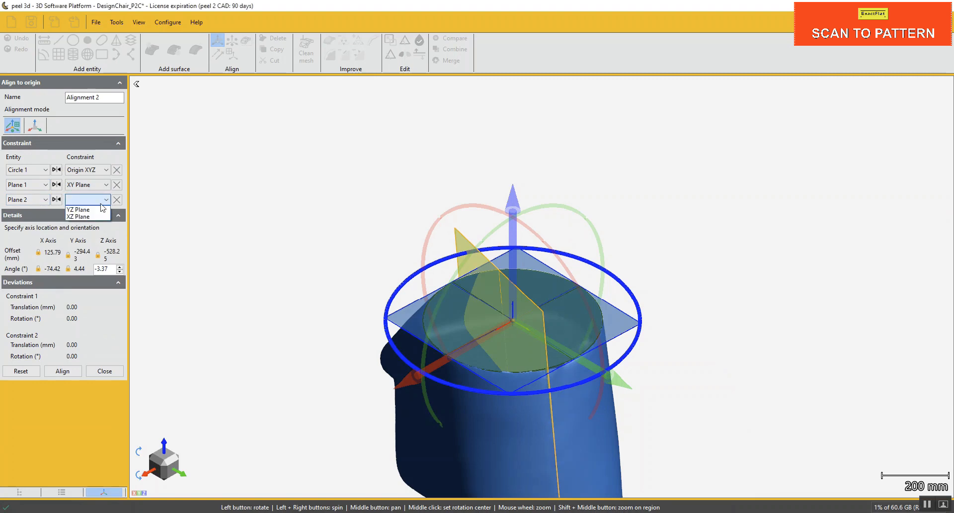
{"action": "left_click", "coordinate": [93, 210]}
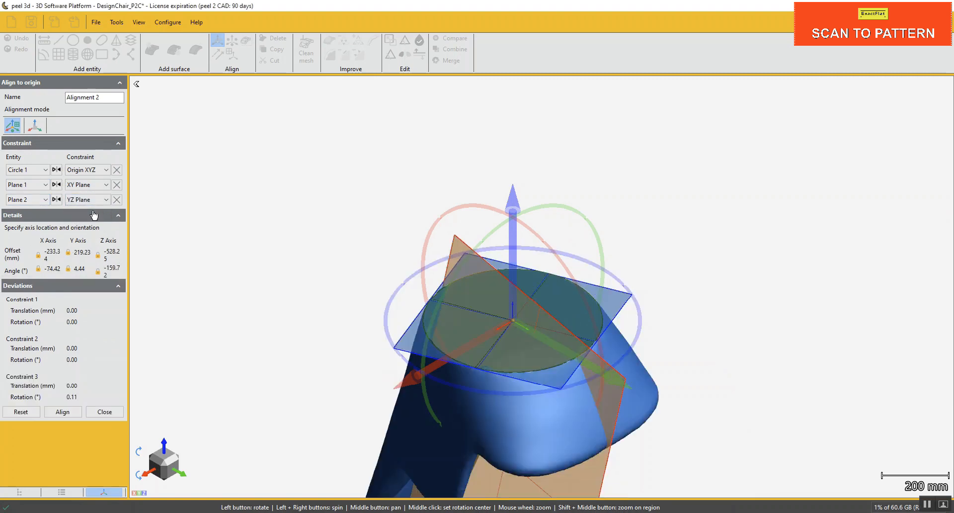
Flip the directions of the Plane 1 and Plane 2 alignment constraints so the chair stands upright and faces forward.
{"action": "left_click_drag", "start_coordinate": [366, 272], "coordinate": [571, 345]}
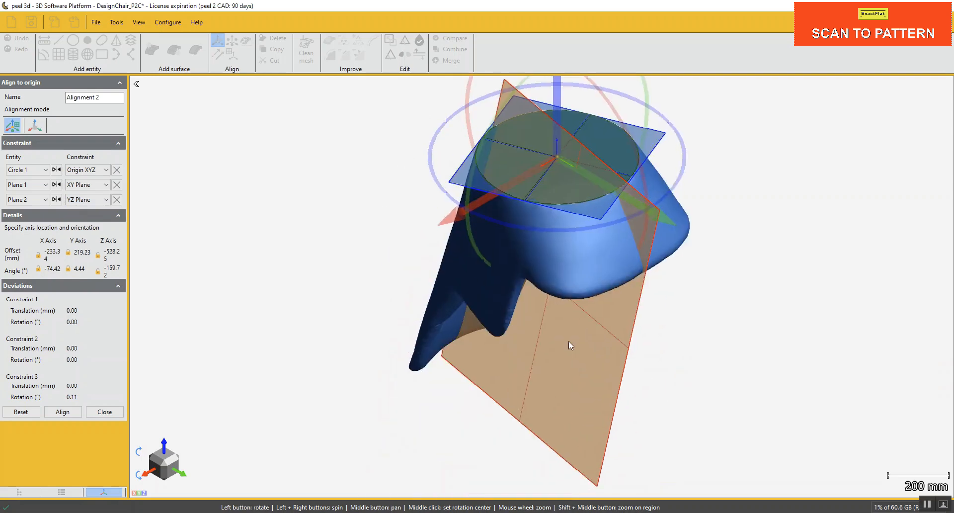
{"action": "mouse_move", "coordinate": [613, 388]}
{"action": "left_mouse_down"}
{"action": "mouse_move", "coordinate": [602, 352]}
{"action": "mouse_move", "coordinate": [626, 365]}
{"action": "mouse_move", "coordinate": [617, 371]}
{"action": "mouse_move", "coordinate": [625, 379]}
{"action": "left_mouse_up"}
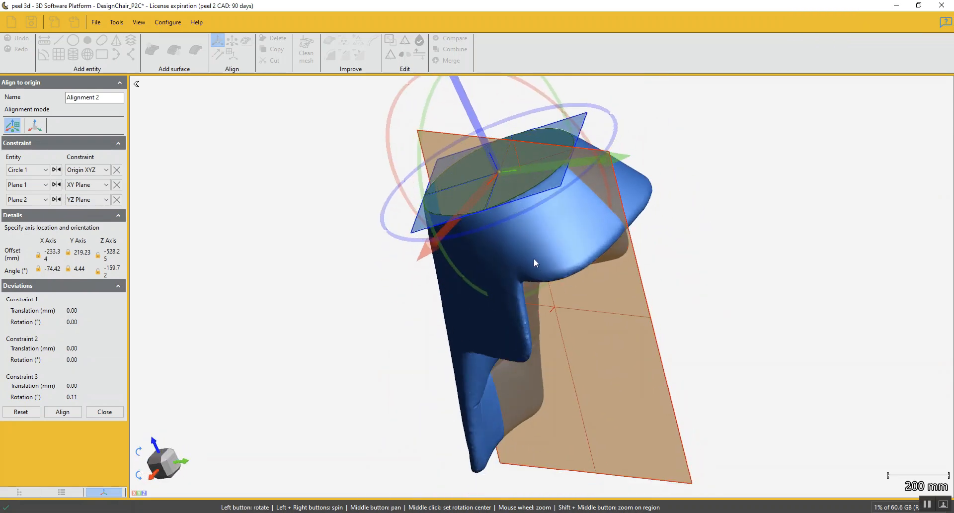
{"action": "left_click", "coordinate": [56, 170]}
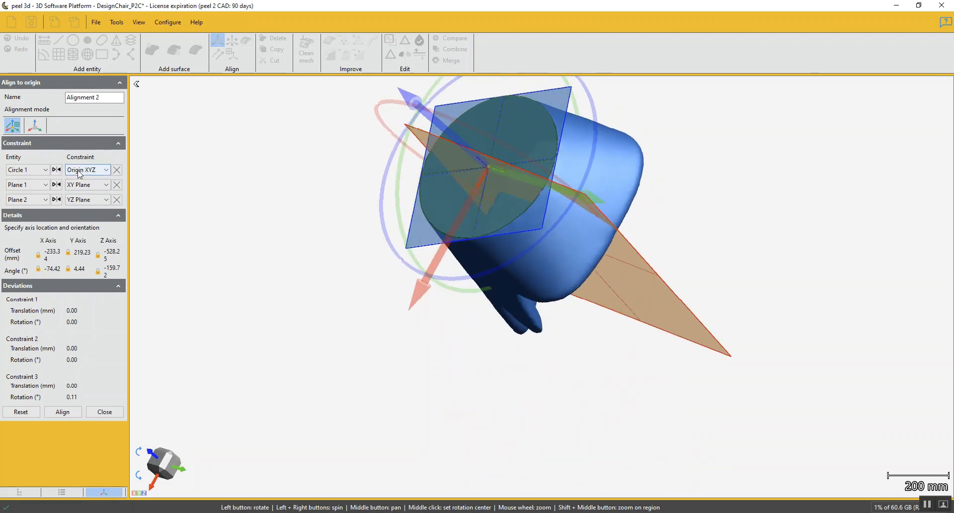
{"action": "left_click", "coordinate": [57, 185]}
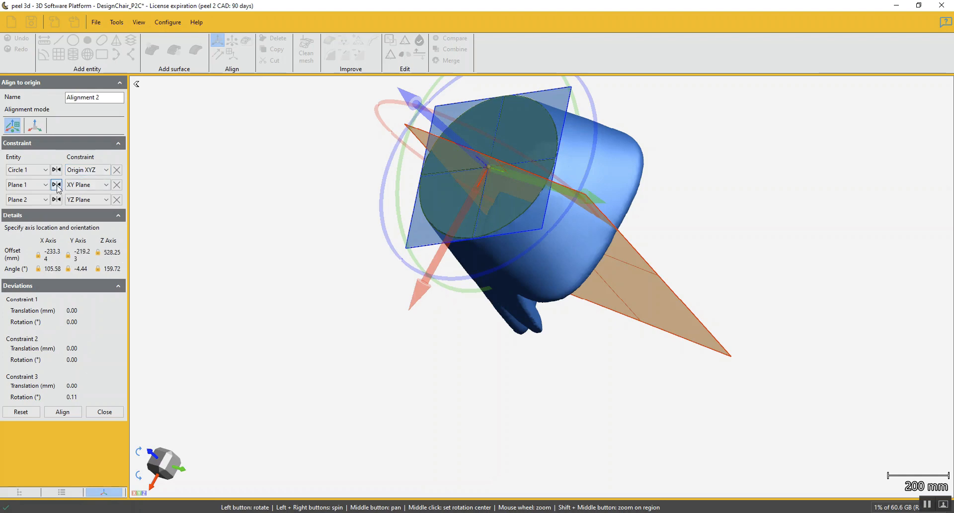
{"action": "left_click_drag", "start_coordinate": [315, 212], "coordinate": [557, 386]}
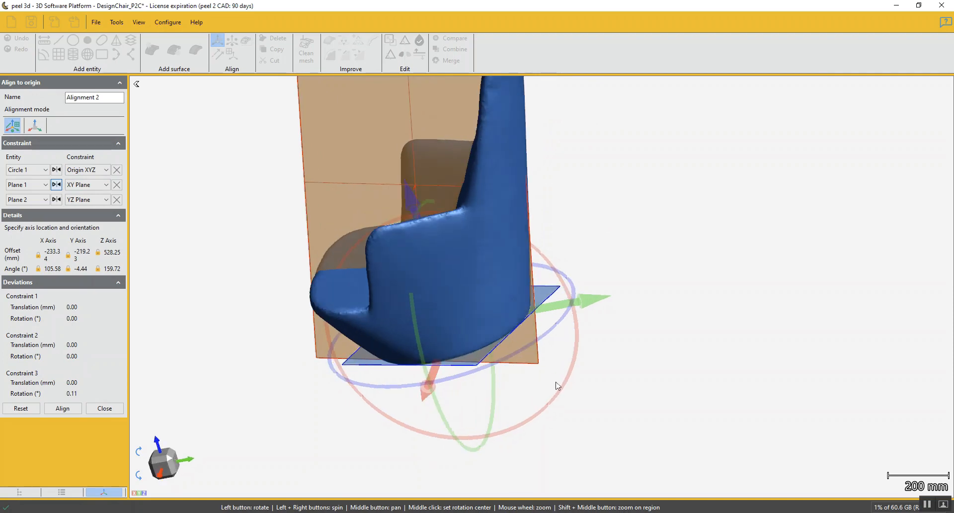
{"action": "left_click", "coordinate": [58, 200]}
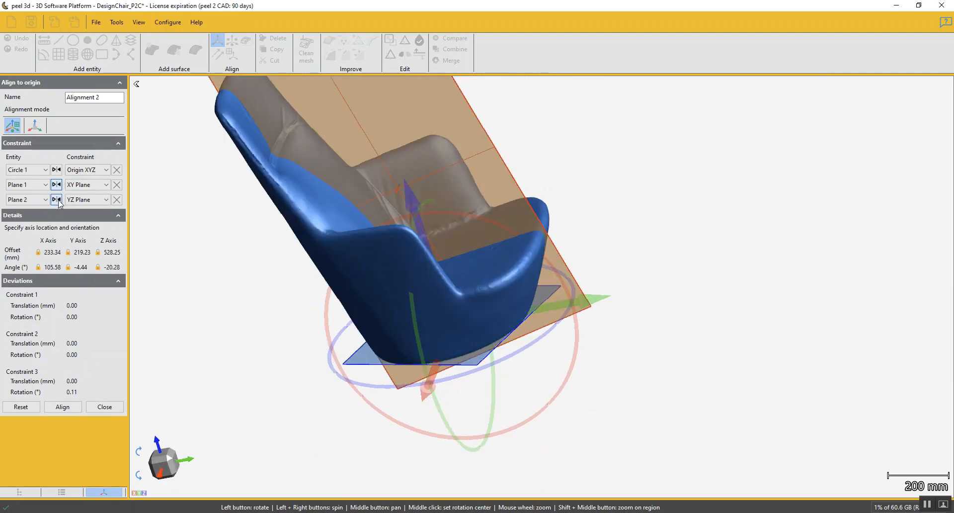
Check the chair's previewed orientation against the axes in an angled view, the straight front view and the side view.
{"action": "left_click_drag", "start_coordinate": [275, 403], "coordinate": [390, 375]}
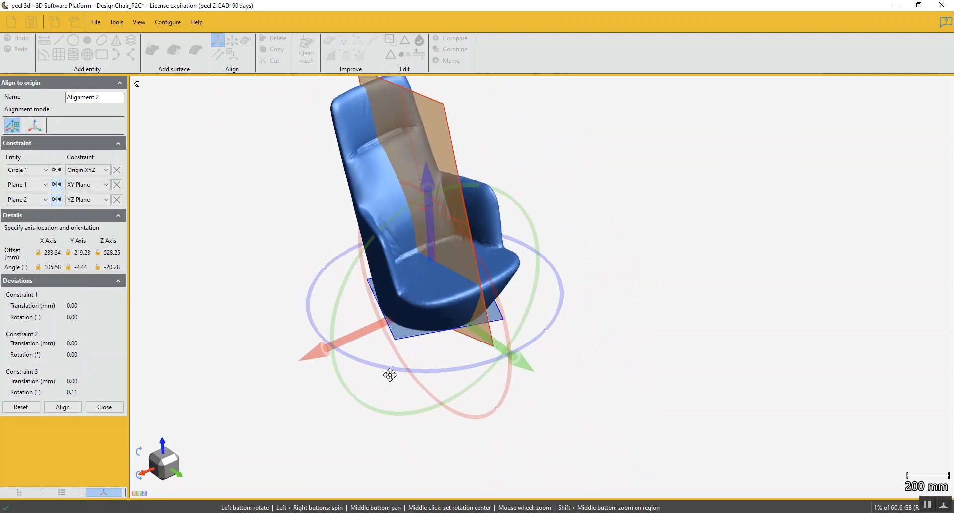
{"action": "middle_click_drag", "start_coordinate": [390, 375], "coordinate": [432, 424]}
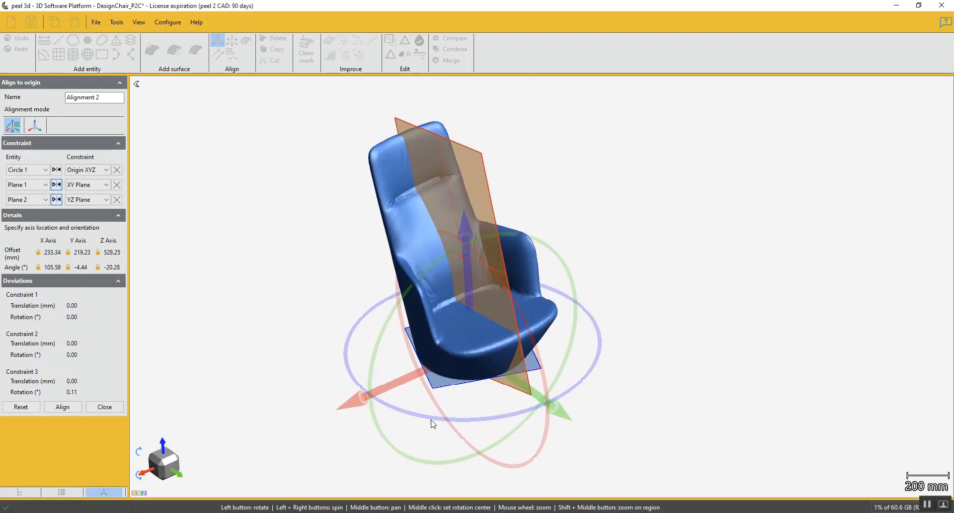
{"action": "left_click_drag", "start_coordinate": [432, 423], "coordinate": [411, 407]}
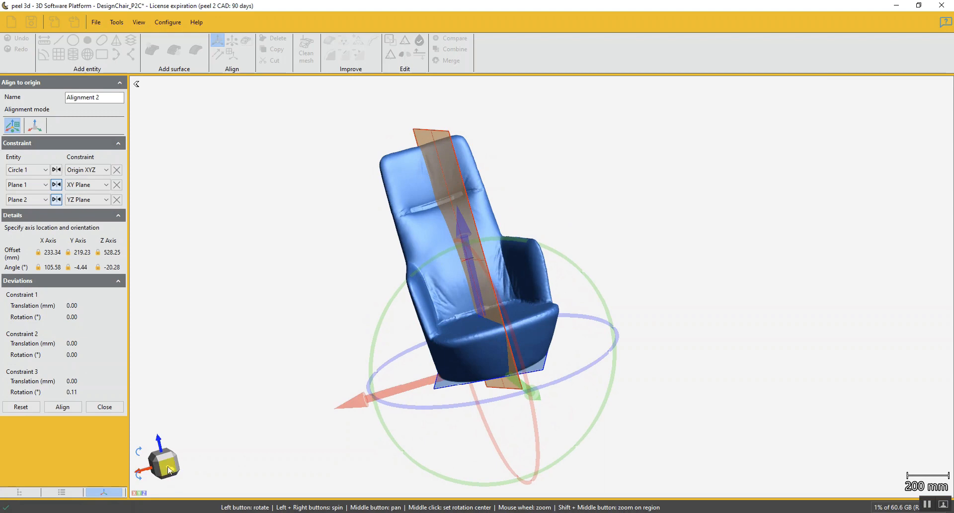
{"action": "left_click", "coordinate": [169, 471]}
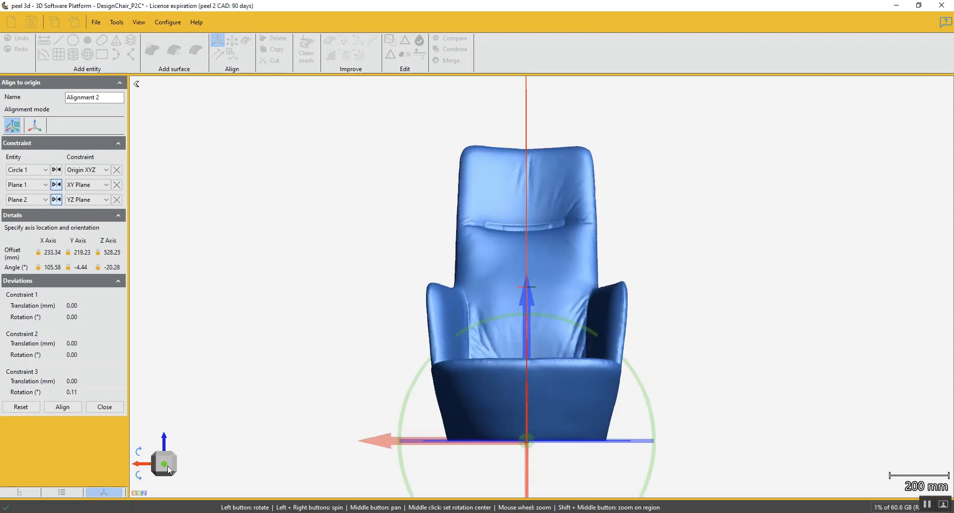
{"action": "left_click_drag", "start_coordinate": [211, 441], "coordinate": [193, 445]}
{"action": "left_click", "coordinate": [175, 466]}
{"action": "left_click_drag", "start_coordinate": [256, 475], "coordinate": [213, 469]}
{"action": "left_click", "coordinate": [173, 463]}
{"action": "left_click", "coordinate": [175, 467]}
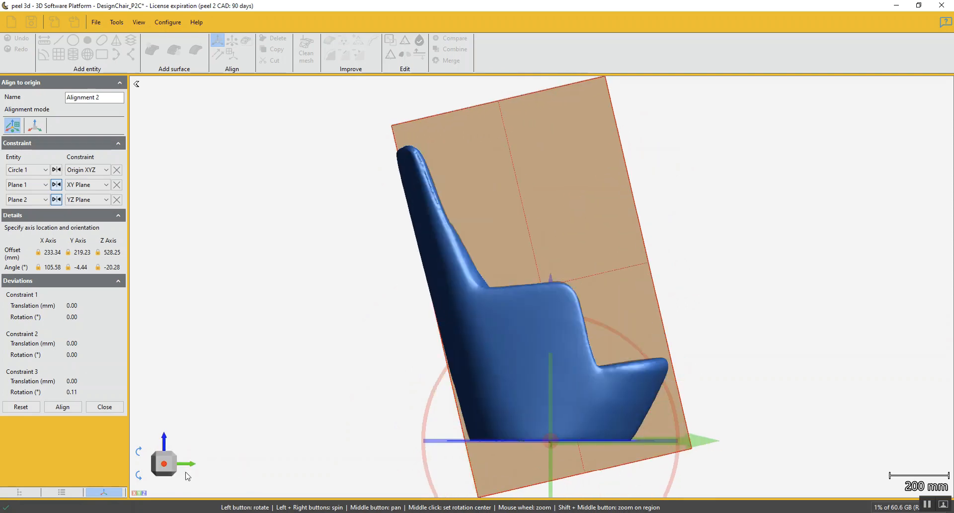
Apply the three-constraint alignment so the chair mesh moves to the origin.
{"action": "left_click", "coordinate": [63, 407]}
{"action": "left_click_drag", "start_coordinate": [340, 383], "coordinate": [467, 421]}
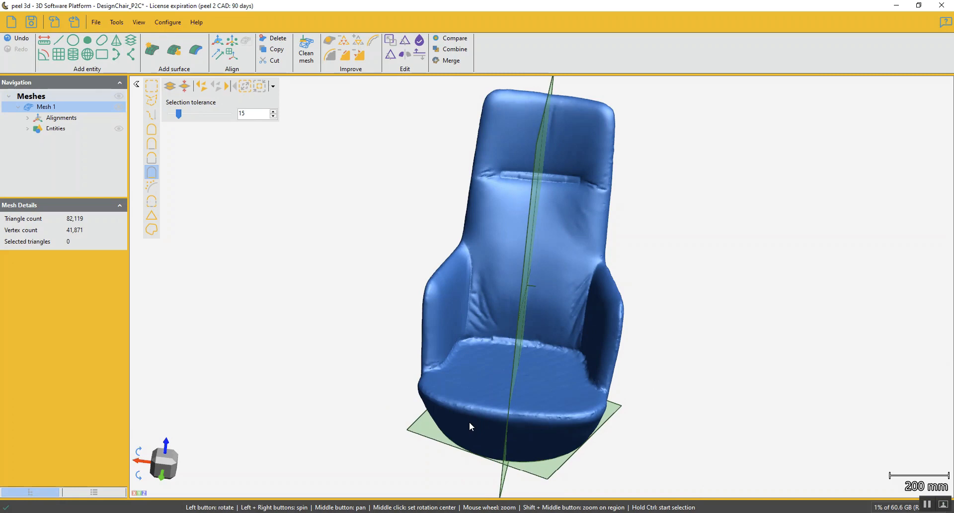
{"action": "left_click_drag", "start_coordinate": [529, 352], "coordinate": [531, 348]}
{"action": "left_click_drag", "start_coordinate": [485, 292], "coordinate": [492, 276]}
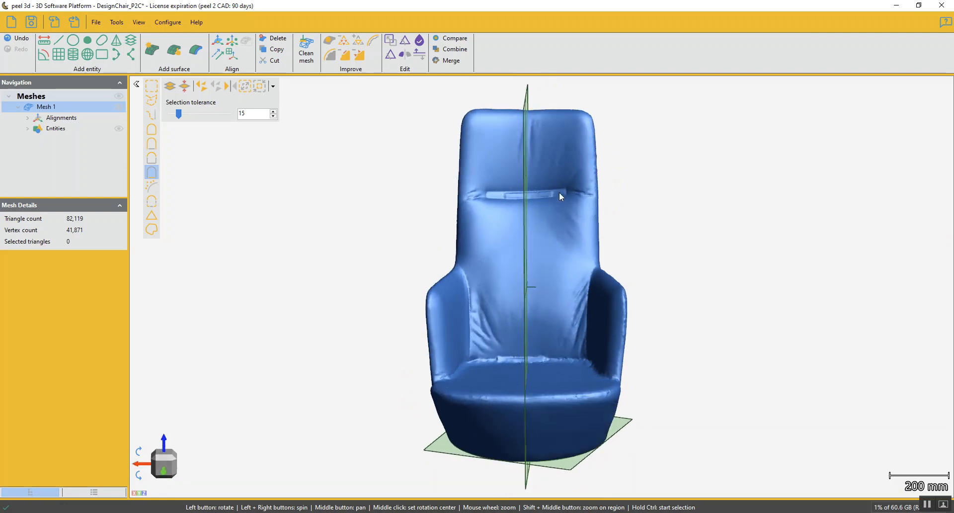
Select a rectangle around the raised strip below the headrest and replace it with a smooth surface.
{"action": "left_click", "coordinate": [154, 93]}
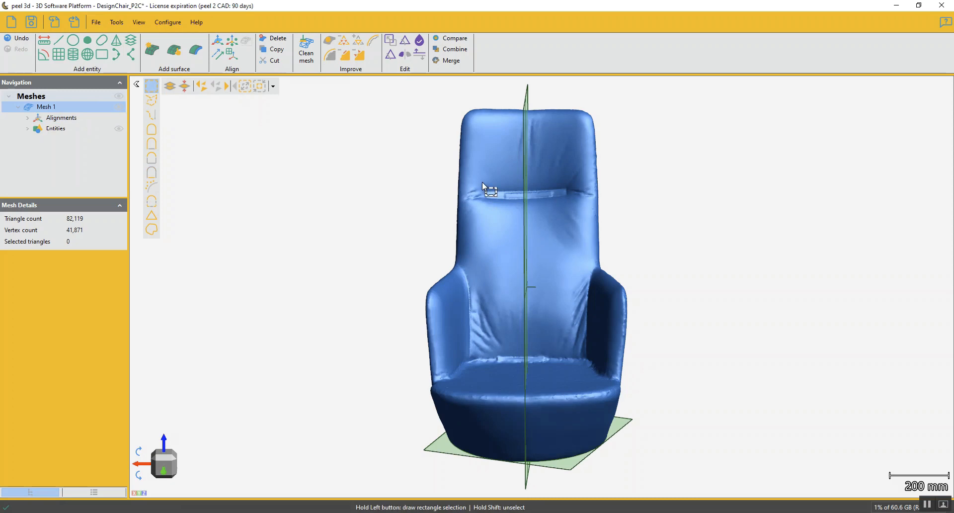
{"action": "left_click_drag", "start_coordinate": [479, 181], "coordinate": [571, 204]}
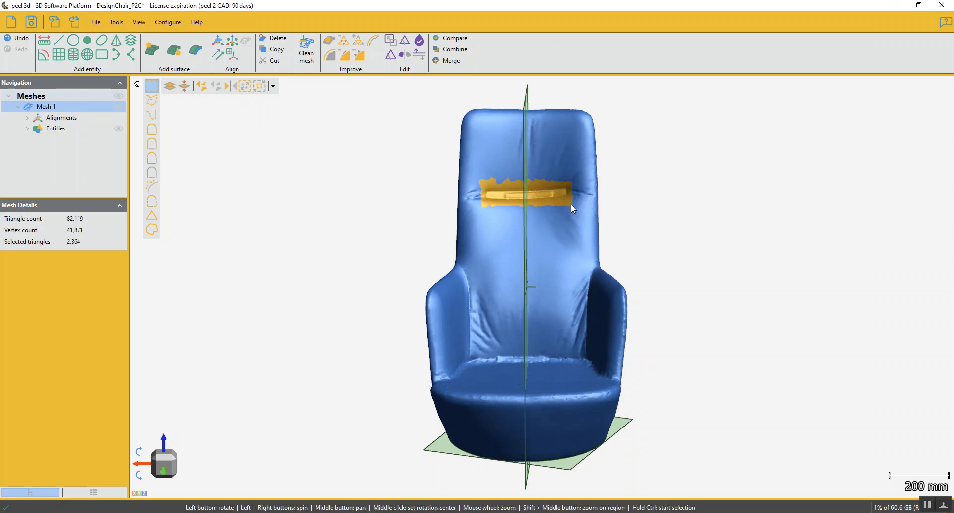
{"action": "left_click", "coordinate": [350, 61]}
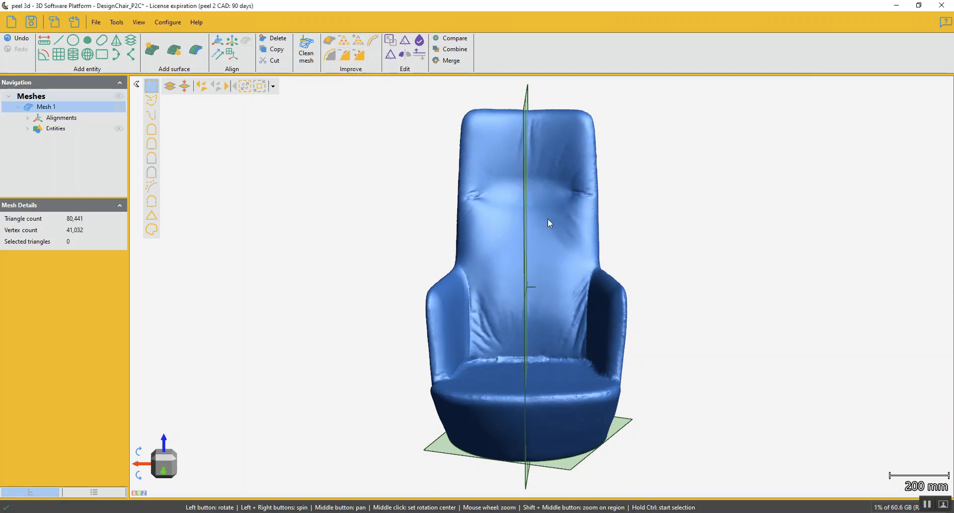
Select the wrinkled mesh patches on both sides of the backrest just below the headrest.
{"action": "scroll", "coordinate": [532, 194], "scroll_direction": "up", "scroll_amount": 3}
{"action": "left_click_drag", "start_coordinate": [530, 196], "coordinate": [558, 237]}
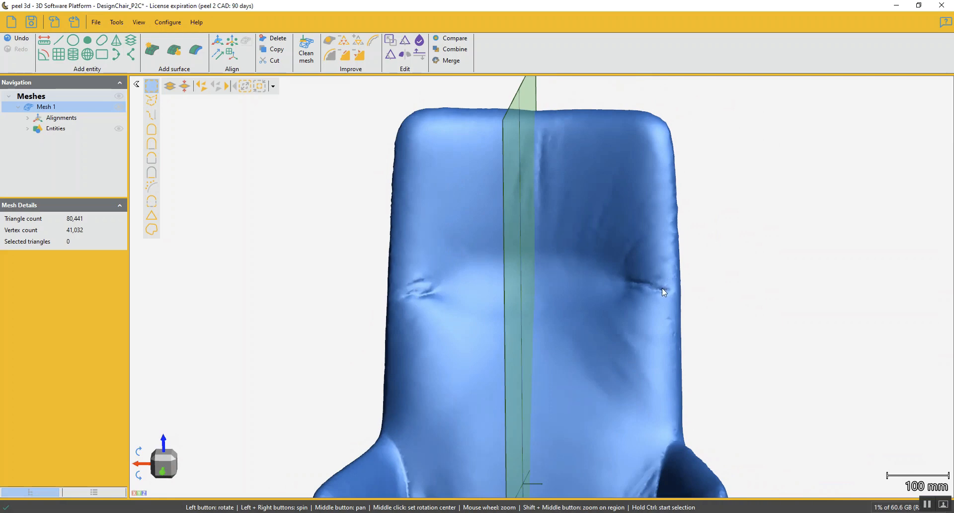
{"action": "mouse_move", "coordinate": [661, 288]}
{"action": "left_mouse_down"}
{"action": "mouse_move", "coordinate": [611, 290]}
{"action": "mouse_move", "coordinate": [624, 266]}
{"action": "mouse_move", "coordinate": [568, 280]}
{"action": "left_mouse_up"}
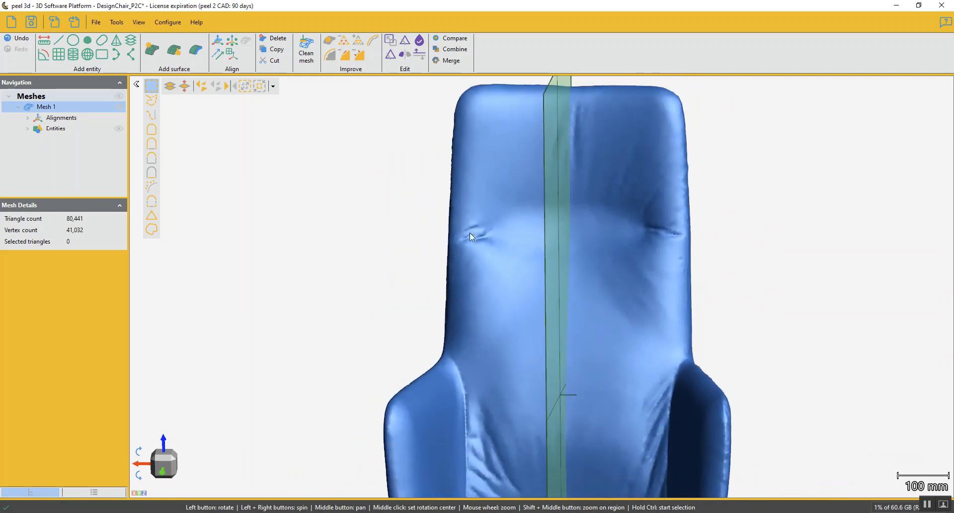
{"action": "key", "text": "ctrl"}
{"action": "left_click_drag", "start_coordinate": [485, 239], "coordinate": [493, 245], "text": "ctrl"}
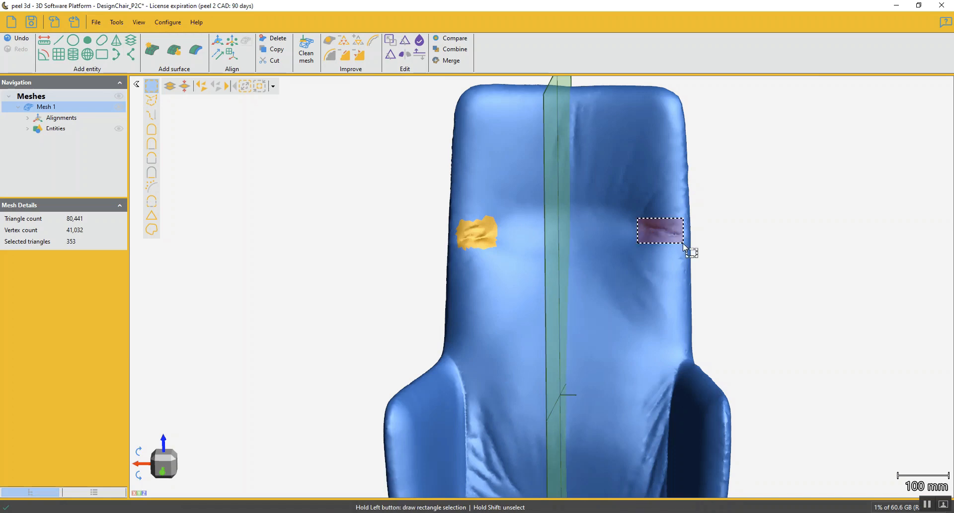
{"action": "left_click_drag", "start_coordinate": [683, 243], "coordinate": [684, 242], "text": "ctrl"}
Try to smooth away the two selected wrinkle patches with the same mesh improvement used on the strip.
{"action": "left_click_drag", "start_coordinate": [577, 400], "coordinate": [576, 273]}
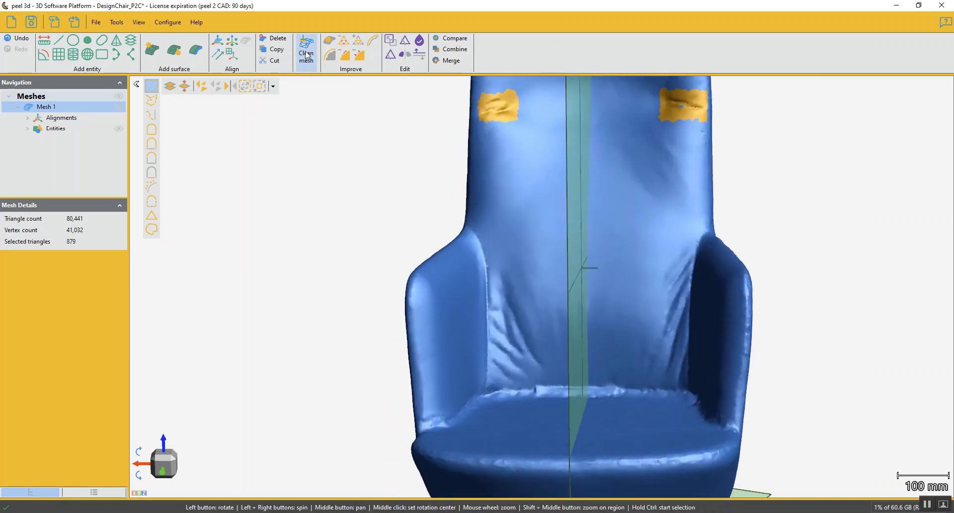
{"action": "left_click", "coordinate": [351, 56]}
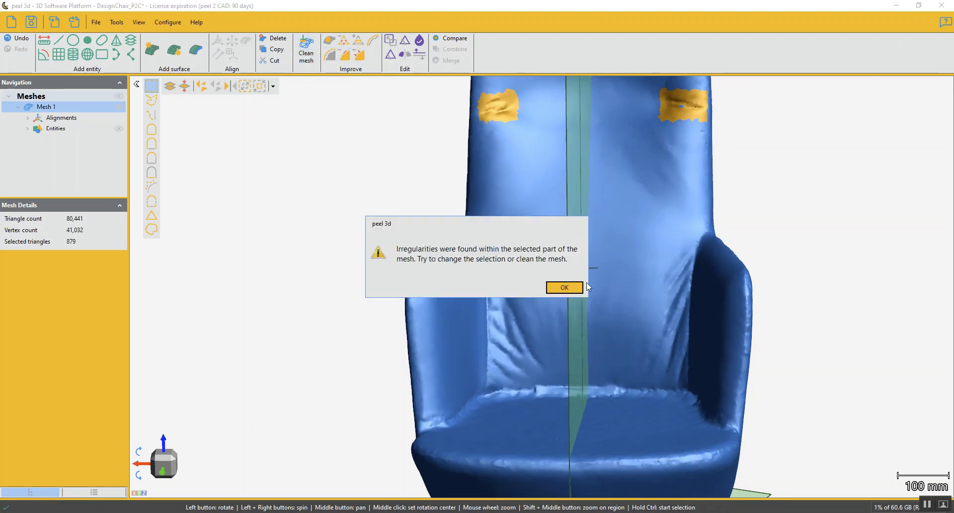
{"action": "left_click", "coordinate": [577, 288]}
{"action": "left_click_drag", "start_coordinate": [600, 203], "coordinate": [545, 327]}
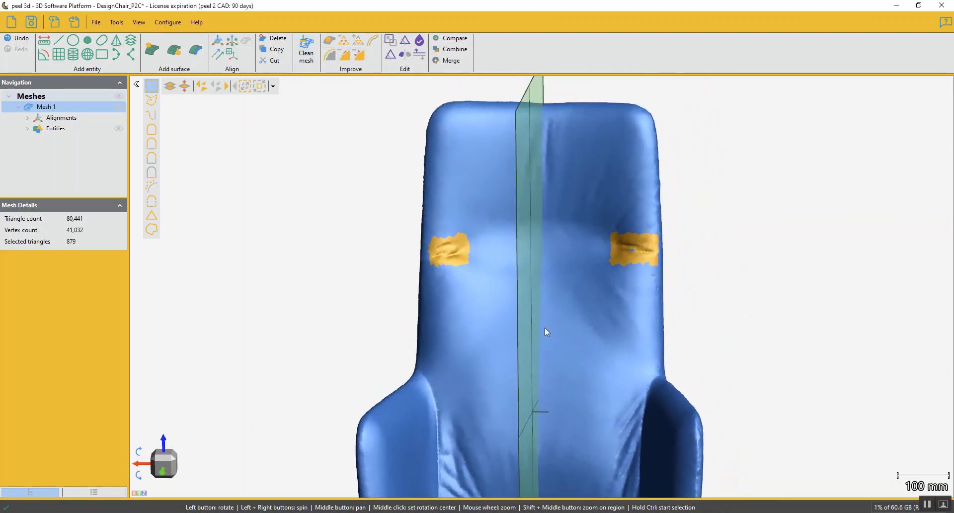
{"action": "scroll", "coordinate": [604, 256], "scroll_direction": "up", "scroll_amount": 5}
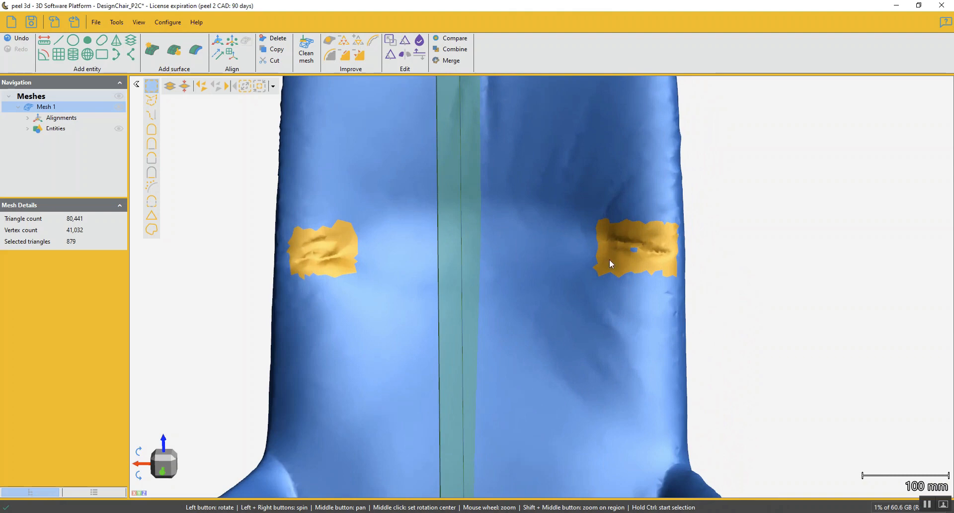
{"action": "scroll", "coordinate": [636, 259], "scroll_direction": "up", "scroll_amount": 3}
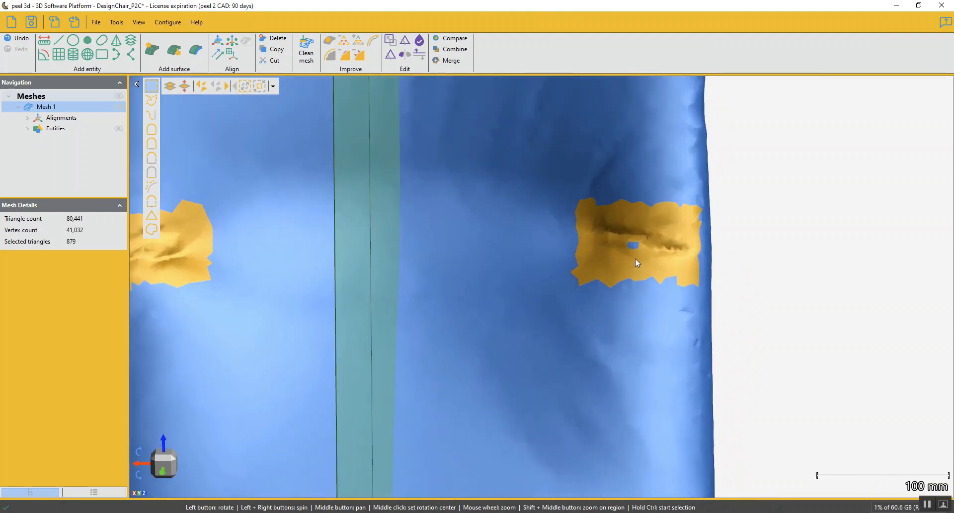
{"action": "middle_click_drag", "start_coordinate": [636, 259], "coordinate": [648, 302]}
{"action": "scroll", "coordinate": [648, 302], "scroll_direction": "down", "scroll_amount": 2}
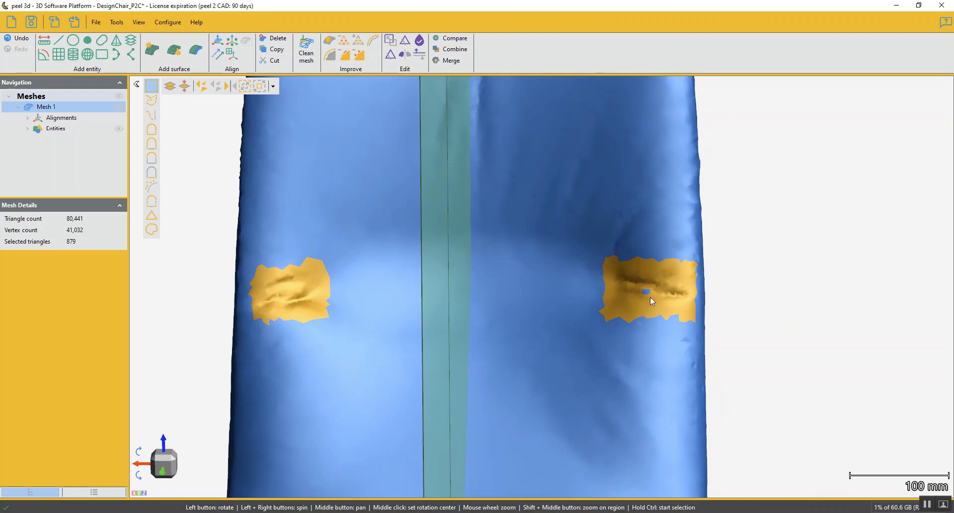
{"action": "left_click", "coordinate": [346, 57]}
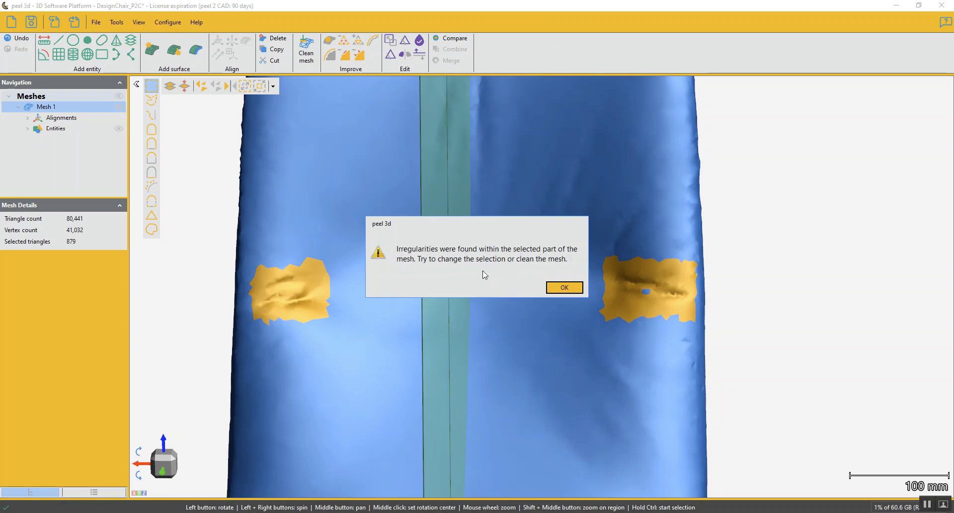
{"action": "left_click", "coordinate": [565, 288]}
Grow the selection around both wrinkle patches to close its small unselected gap, and shrink it again.
{"action": "scroll", "coordinate": [646, 297], "scroll_direction": "up", "scroll_amount": 5}
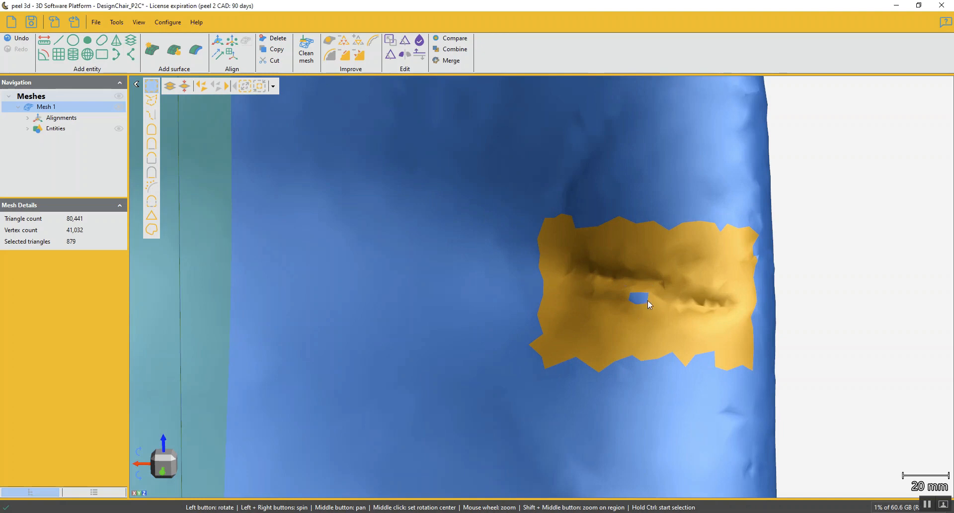
{"action": "scroll", "coordinate": [646, 303], "scroll_direction": "down", "scroll_amount": 3}
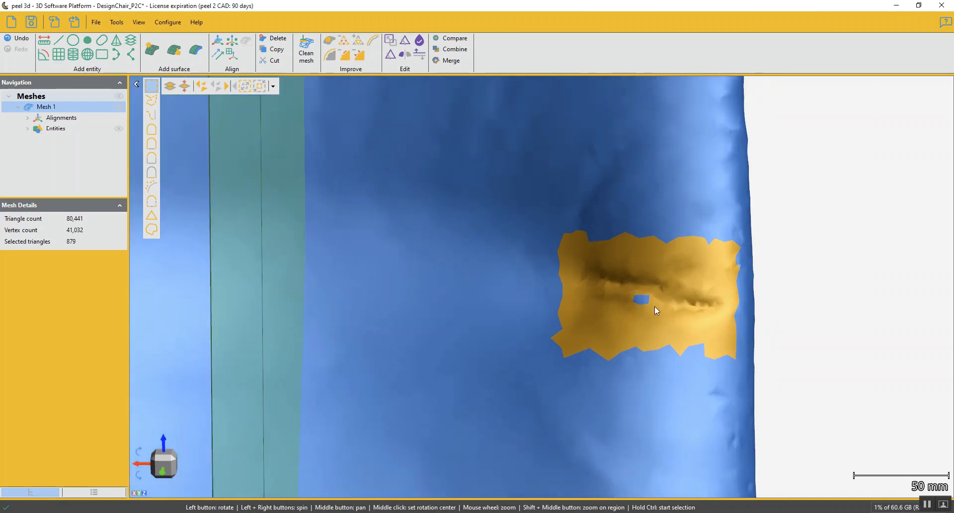
{"action": "scroll", "coordinate": [653, 306], "scroll_direction": "down", "scroll_amount": 1}
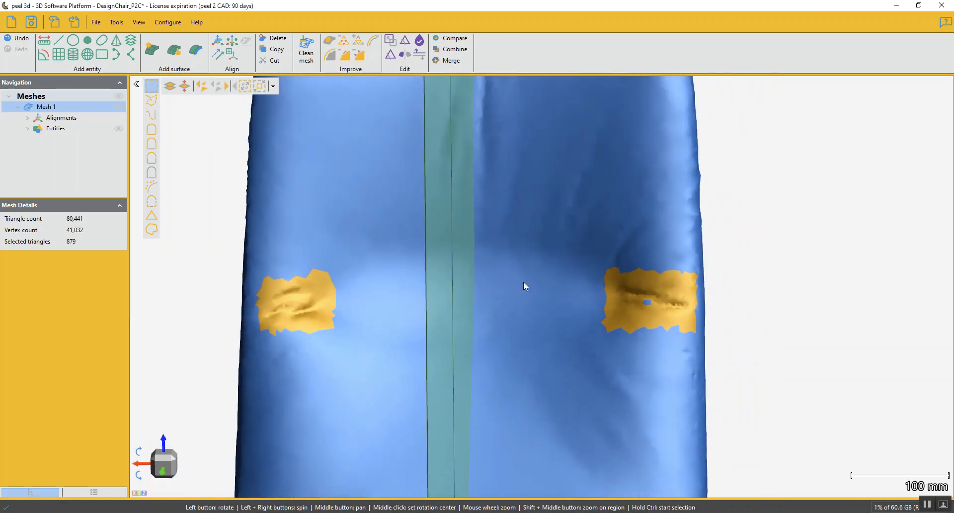
{"action": "left_click", "coordinate": [249, 88]}
{"action": "right_click", "coordinate": [248, 89]}
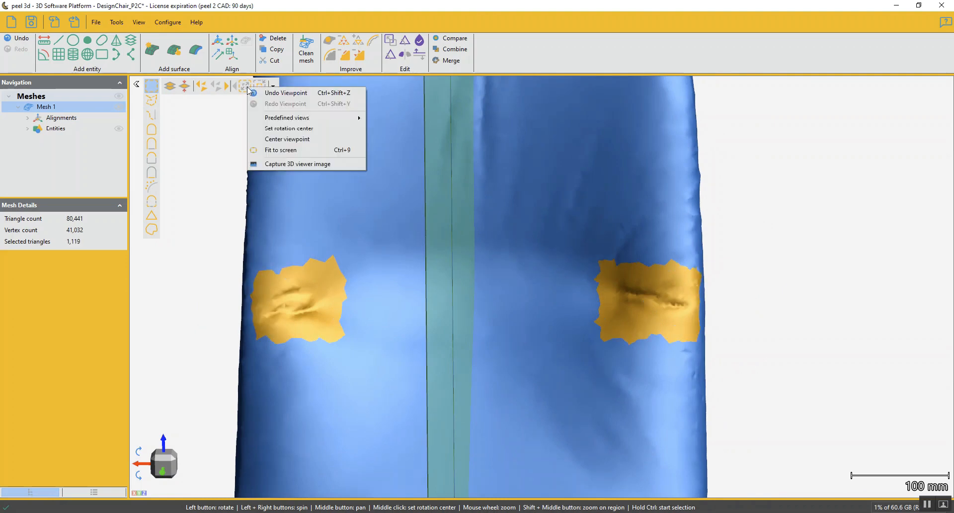
{"action": "left_click", "coordinate": [233, 109]}
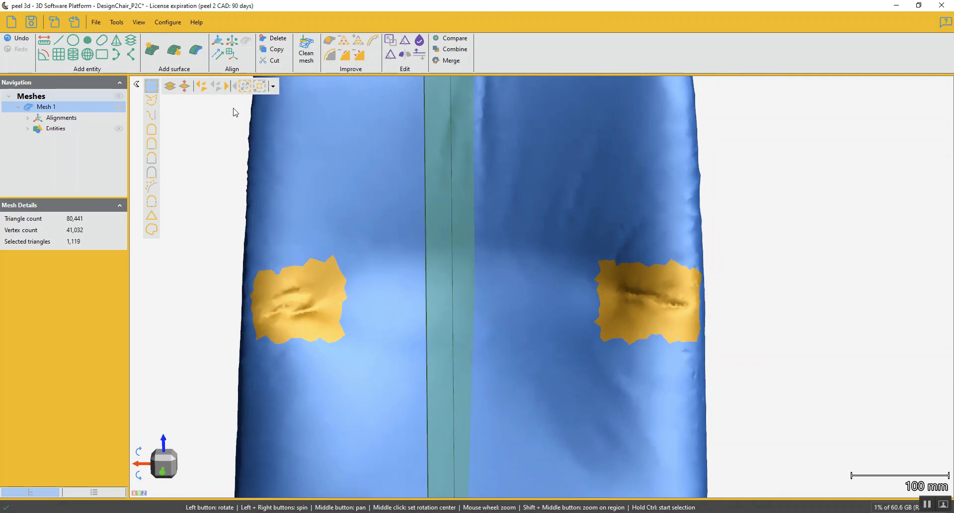
{"action": "left_click", "coordinate": [260, 87]}
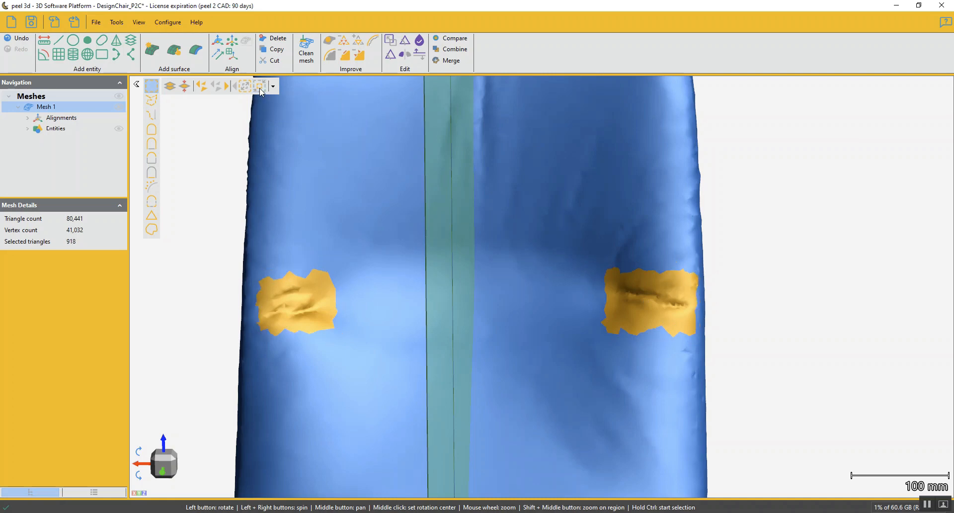
Replace the two selected wrinkle patches below the headrest with smooth surface.
{"action": "left_click", "coordinate": [343, 55]}
{"action": "scroll", "coordinate": [505, 334], "scroll_direction": "down", "scroll_amount": 5}
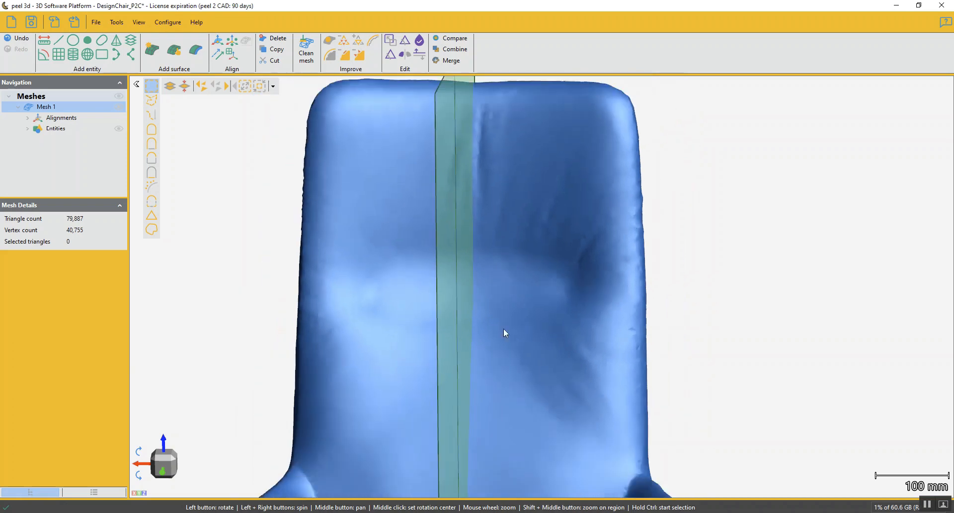
{"action": "left_click_drag", "start_coordinate": [541, 356], "coordinate": [553, 287]}
{"action": "scroll", "coordinate": [541, 352], "scroll_direction": "down", "scroll_amount": 3}
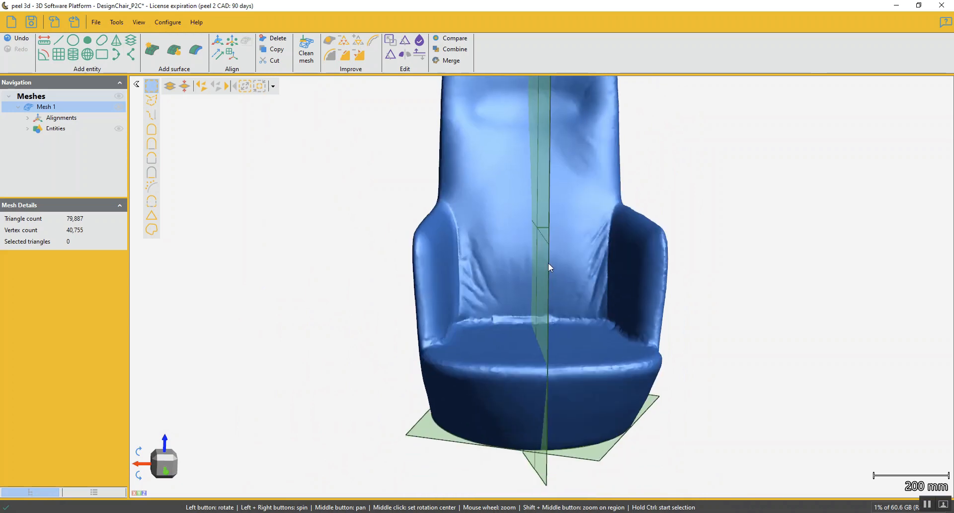
{"action": "left_click_drag", "start_coordinate": [541, 240], "coordinate": [490, 264]}
{"action": "scroll", "coordinate": [490, 264], "scroll_direction": "up", "scroll_amount": 3}
{"action": "scroll", "coordinate": [497, 257], "scroll_direction": "up", "scroll_amount": 1}
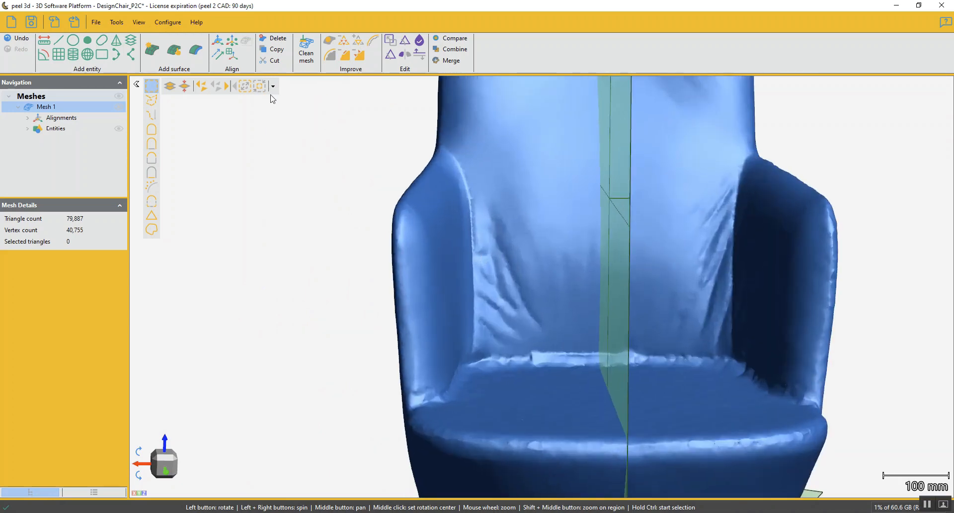
Brush-select the wrinkled mesh area on the left side of the lower backrest with a brush size of 15.
{"action": "left_click", "coordinate": [492, 212]}
{"action": "left_click", "coordinate": [539, 324]}
{"action": "left_click", "coordinate": [492, 246]}
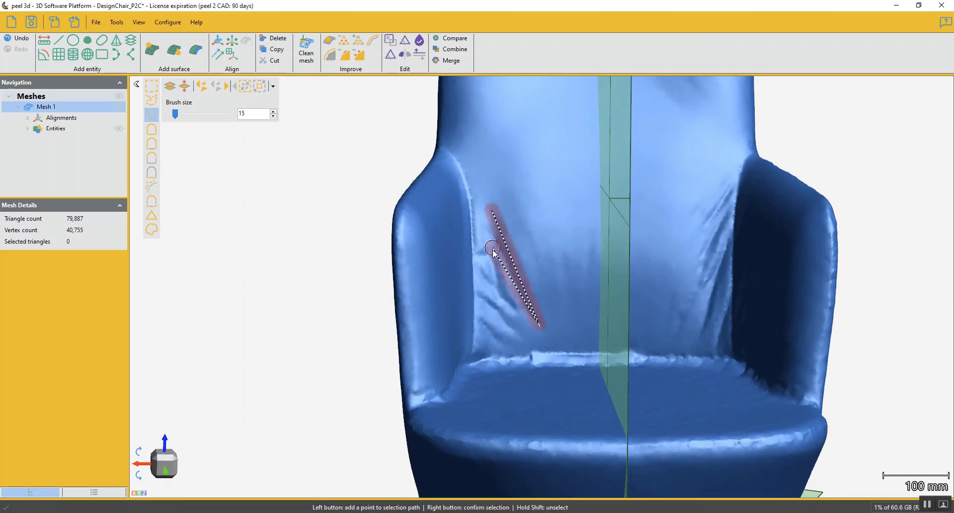
{"action": "left_click", "coordinate": [516, 311]}
{"action": "left_click", "coordinate": [486, 254]}
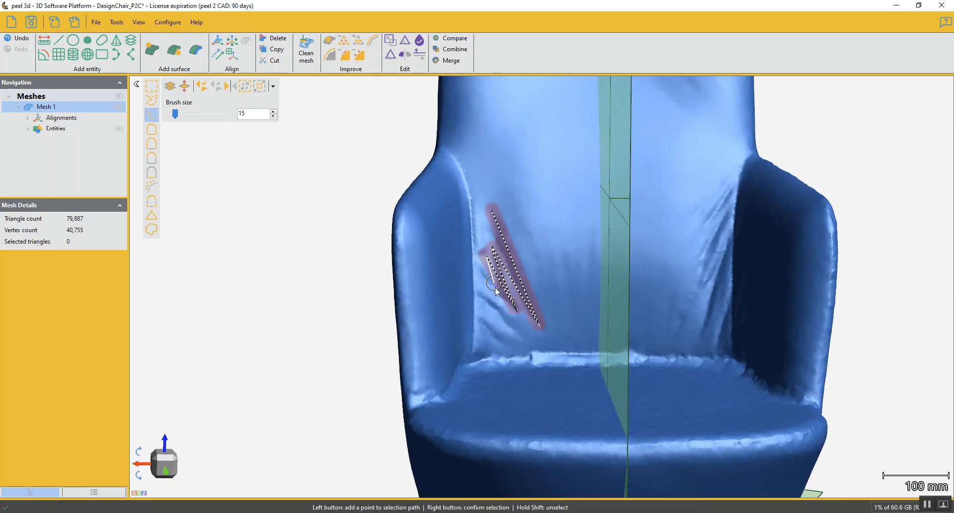
{"action": "left_click", "coordinate": [486, 344]}
{"action": "left_click", "coordinate": [498, 343]}
{"action": "left_click", "coordinate": [496, 289]}
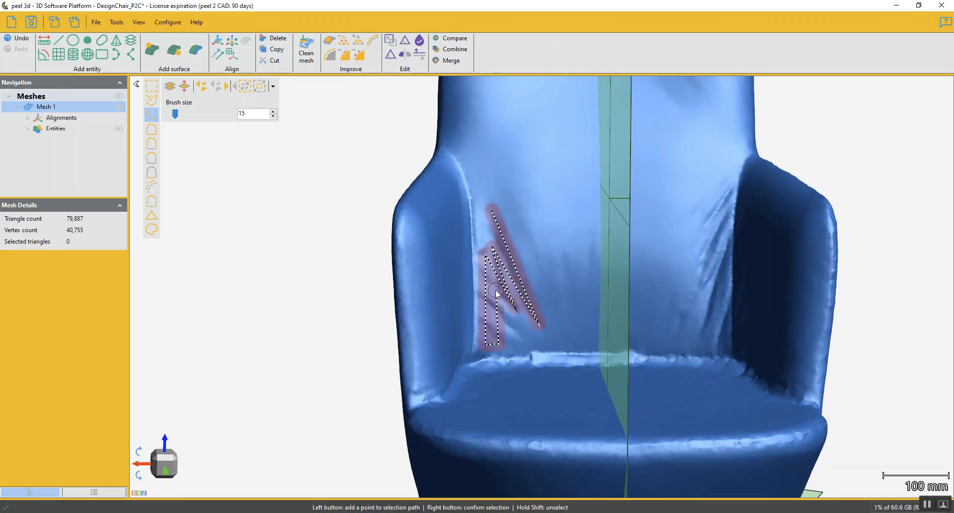
{"action": "left_click", "coordinate": [516, 337]}
{"action": "left_click", "coordinate": [510, 310]}
{"action": "left_click", "coordinate": [526, 330]}
{"action": "right_click", "coordinate": [526, 330]}
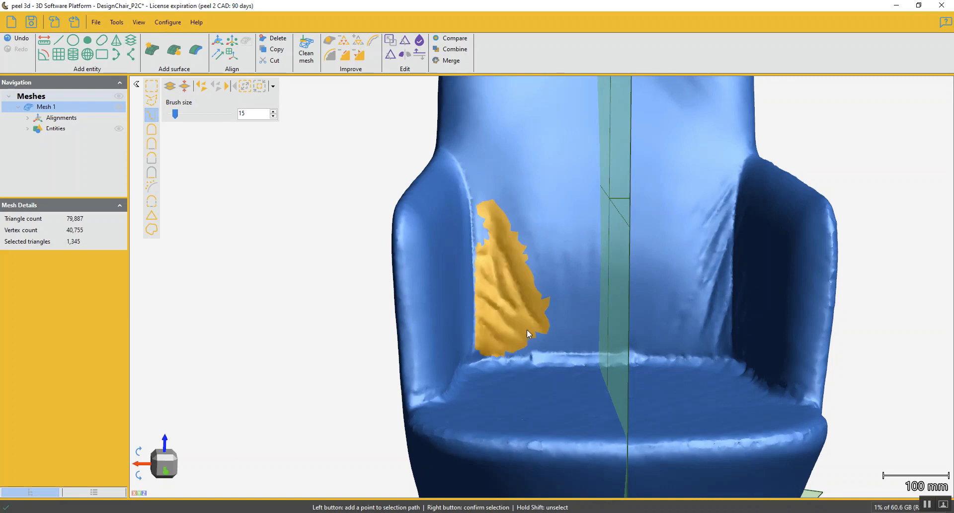
Add the wrinkled area on the right side of the lower backrest to the selection with a free-form outline.
{"action": "left_click", "coordinate": [152, 101]}
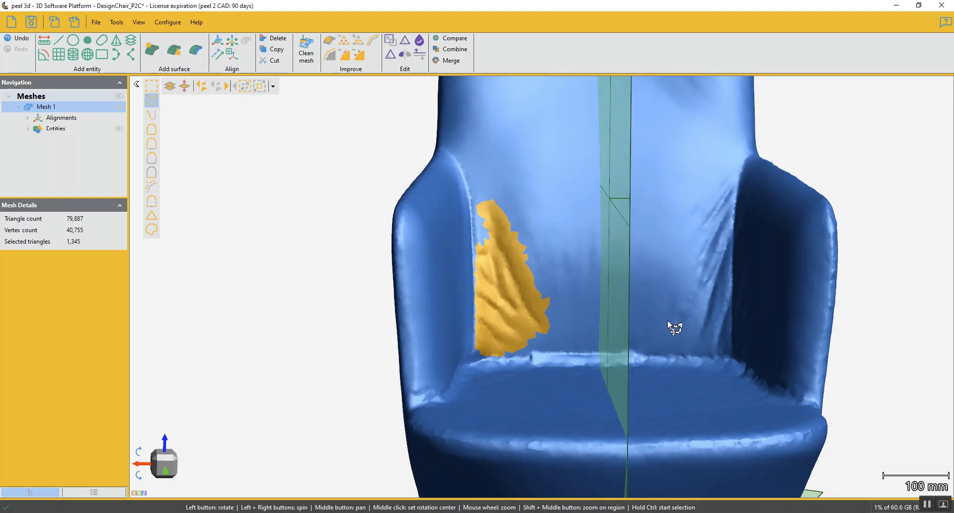
{"action": "left_click", "coordinate": [679, 278]}
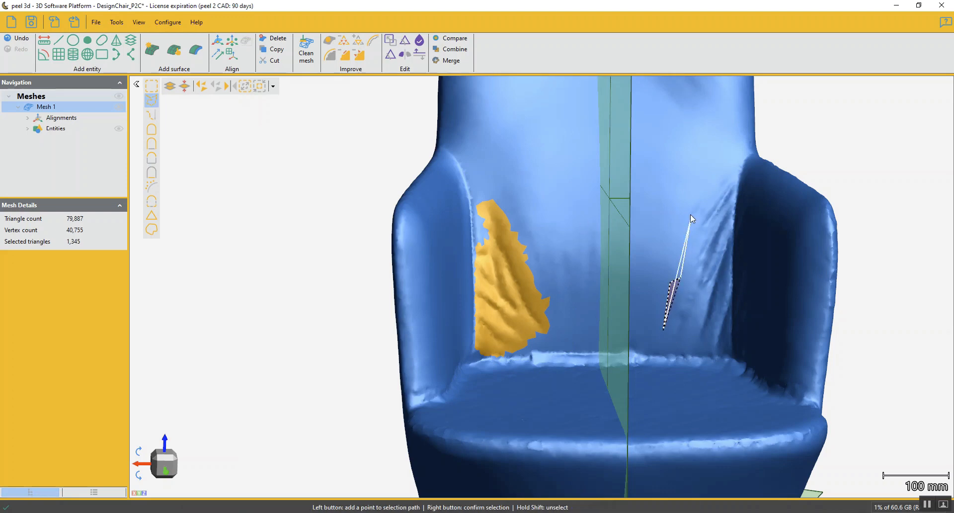
{"action": "left_click", "coordinate": [687, 204]}
{"action": "left_click", "coordinate": [729, 172]}
{"action": "left_click", "coordinate": [735, 178]}
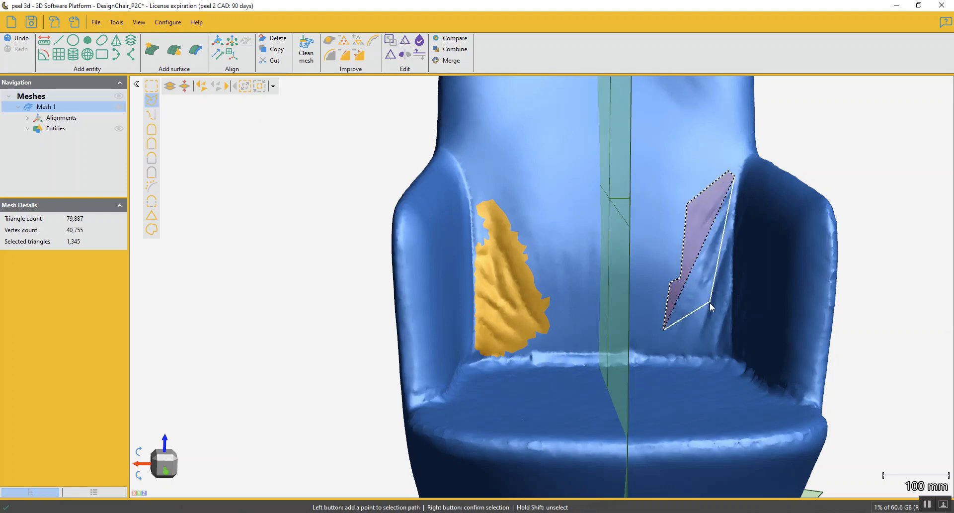
{"action": "left_click", "coordinate": [723, 322]}
{"action": "left_click", "coordinate": [725, 351]}
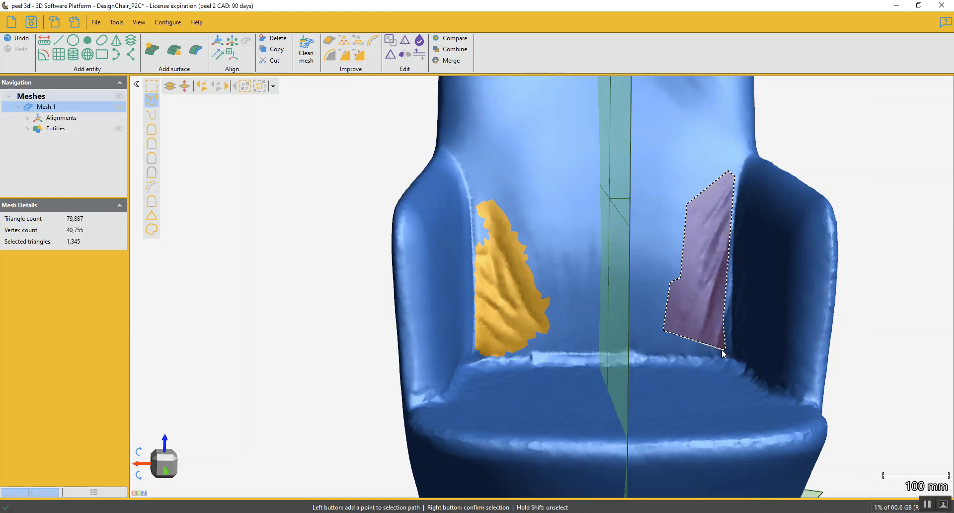
{"action": "right_click", "coordinate": [701, 344]}
Deselect the triangles spilling onto the right armrest along the edge of the selected backrest wrinkles.
{"action": "left_click_drag", "start_coordinate": [702, 344], "coordinate": [759, 216]}
{"action": "scroll", "coordinate": [758, 217], "scroll_direction": "up", "scroll_amount": 3}
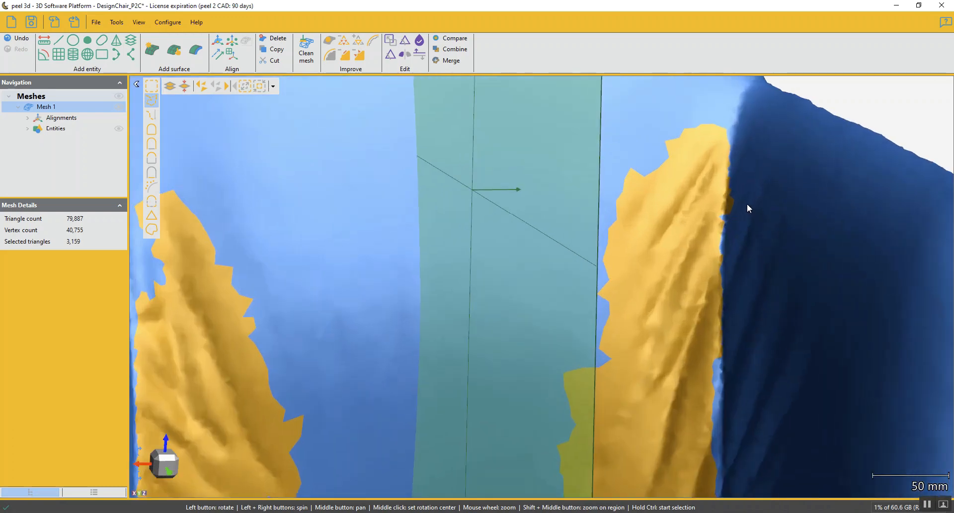
{"action": "key", "text": "ctrl"}
{"action": "key", "text": "ctrl"}
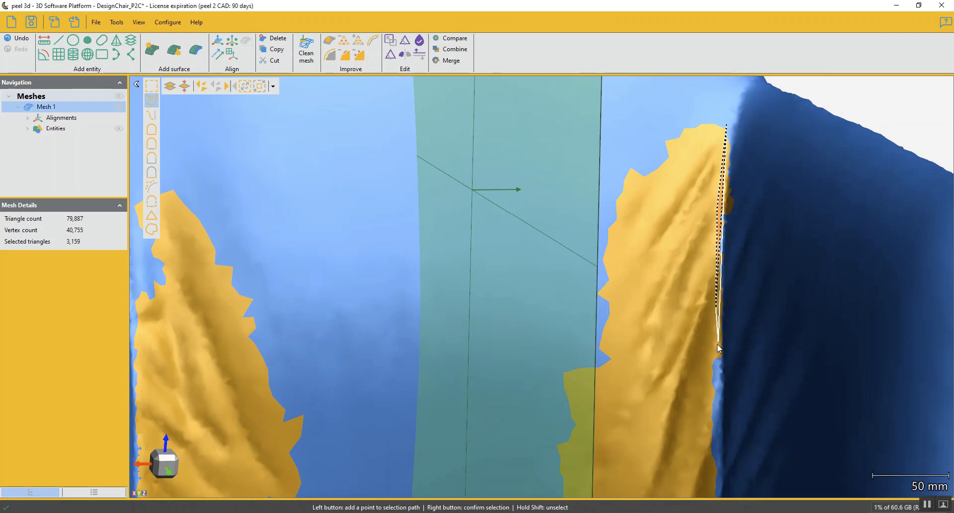
{"action": "left_click", "coordinate": [716, 370], "text": "ctrl"}
{"action": "left_click", "coordinate": [765, 370], "text": "ctrl"}
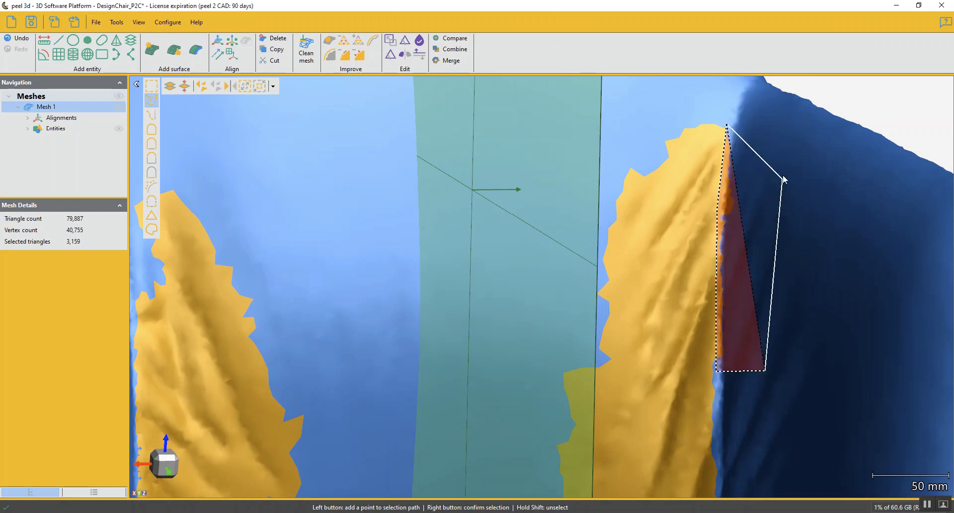
{"action": "left_click", "coordinate": [779, 128]}
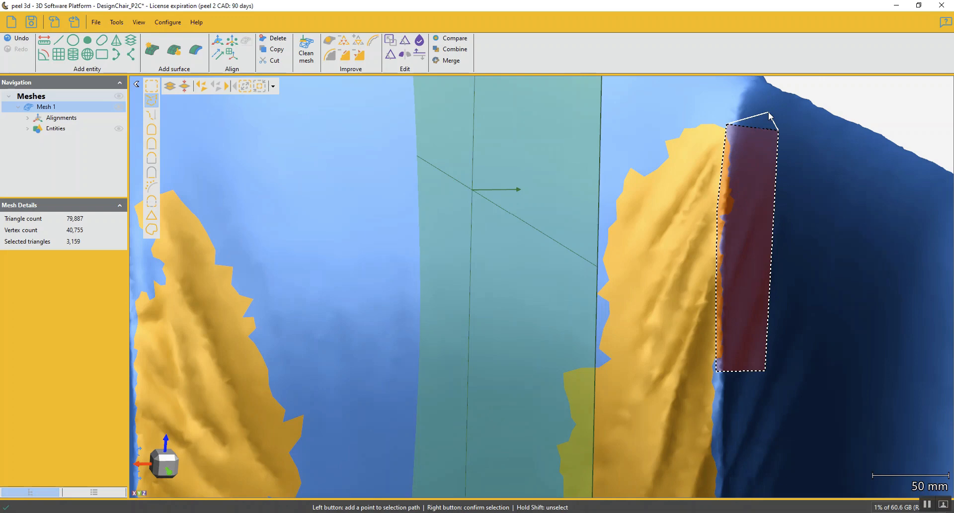
{"action": "right_click", "coordinate": [769, 115], "text": "shift"}
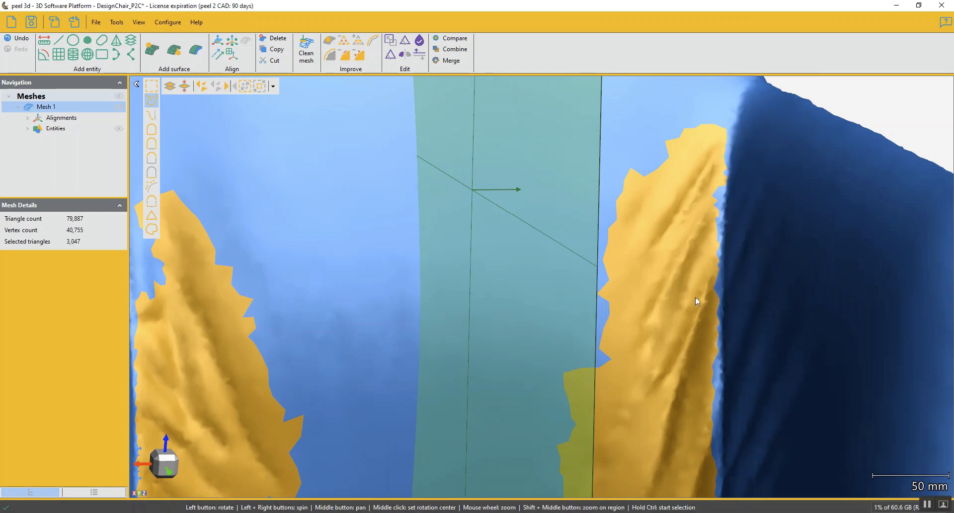
Replace the two selected wrinkle patches on the lower backrest with smooth surface.
{"action": "scroll", "coordinate": [697, 302], "scroll_direction": "down", "scroll_amount": 3}
{"action": "middle_click_drag", "start_coordinate": [587, 357], "coordinate": [589, 300]}
{"action": "left_click_drag", "start_coordinate": [589, 300], "coordinate": [573, 302]}
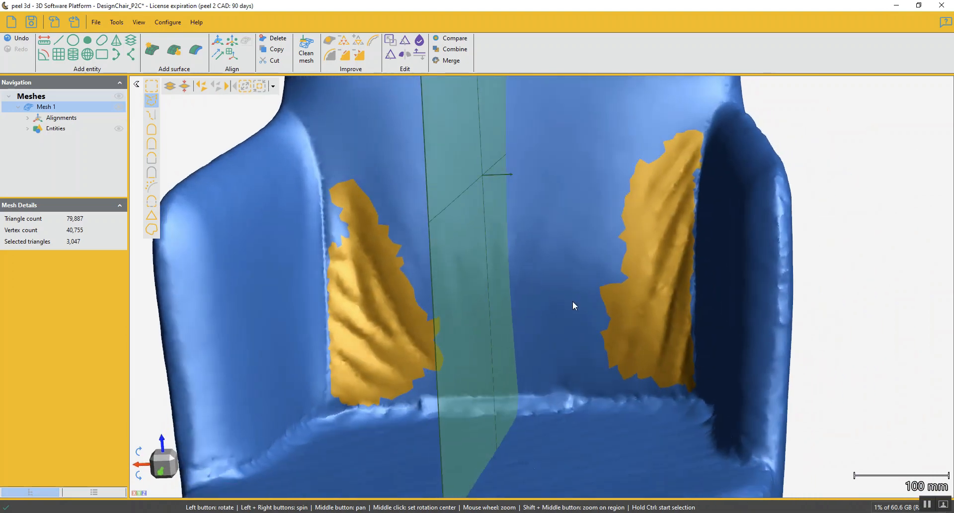
{"action": "left_click", "coordinate": [347, 57]}
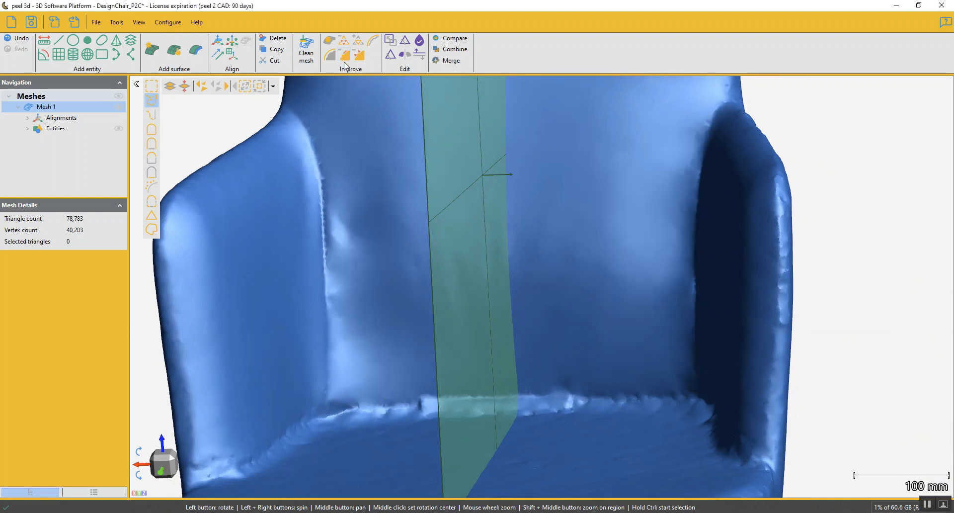
Select the seat cushion's top surface by curvature-like region picking with a selection tolerance of 55.
{"action": "scroll", "coordinate": [520, 374], "scroll_direction": "down", "scroll_amount": 3}
{"action": "mouse_move", "coordinate": [544, 324]}
{"action": "left_mouse_down"}
{"action": "mouse_move", "coordinate": [541, 351]}
{"action": "mouse_move", "coordinate": [558, 361]}
{"action": "mouse_move", "coordinate": [564, 341]}
{"action": "mouse_move", "coordinate": [561, 398]}
{"action": "mouse_move", "coordinate": [588, 311]}
{"action": "mouse_move", "coordinate": [540, 323]}
{"action": "left_mouse_up"}
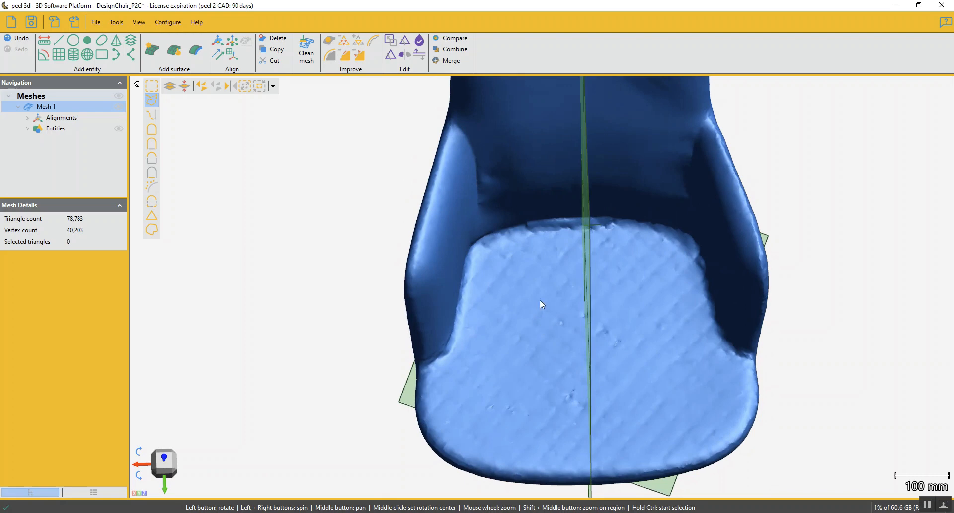
{"action": "left_click_drag", "start_coordinate": [554, 360], "coordinate": [539, 377]}
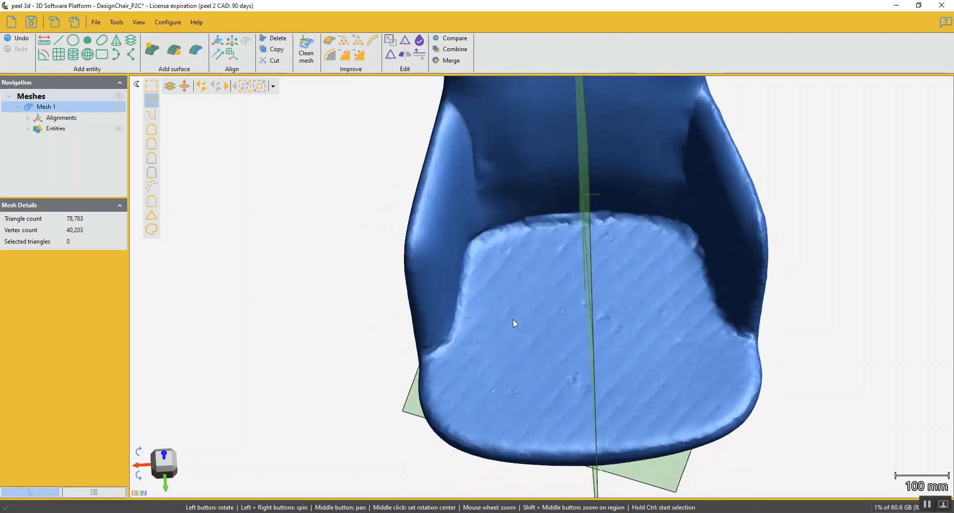
{"action": "left_click", "coordinate": [152, 172]}
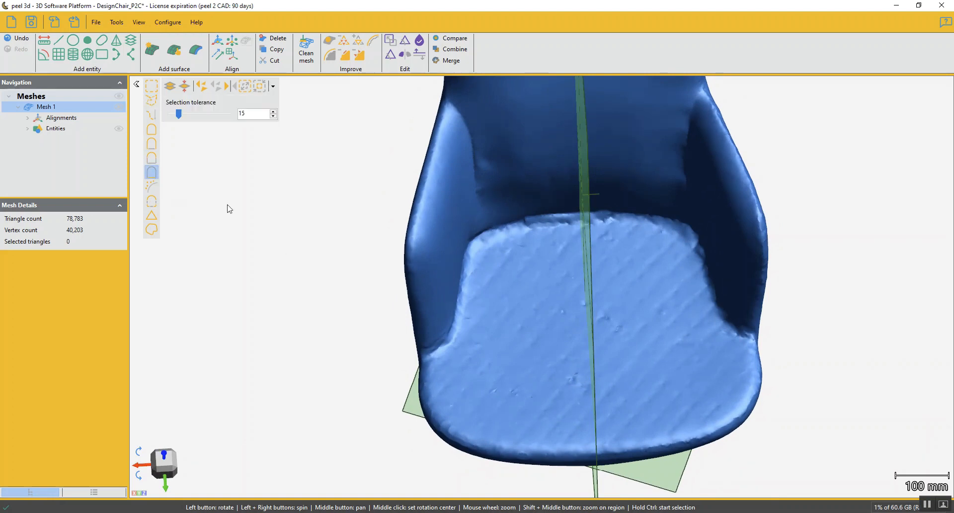
{"action": "left_click", "coordinate": [575, 319]}
{"action": "left_click_drag", "start_coordinate": [179, 116], "coordinate": [202, 114]}
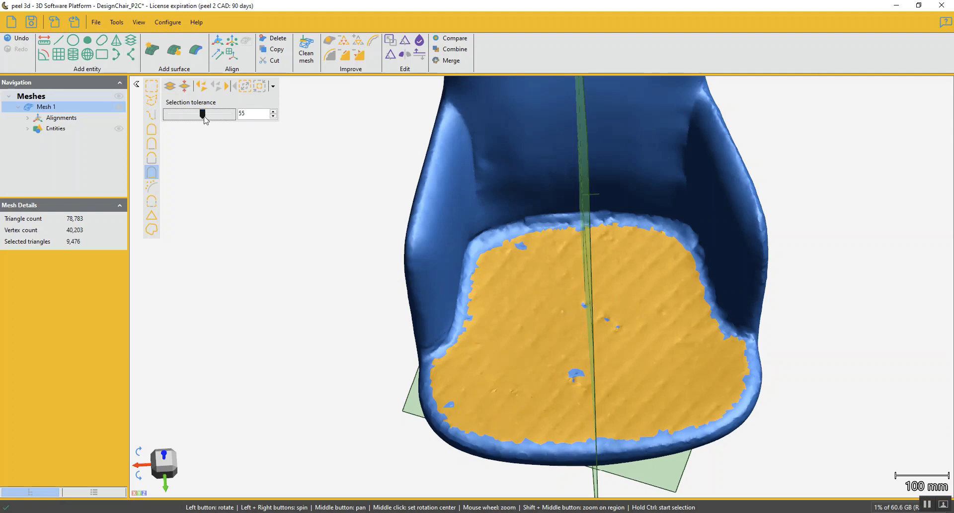
Grow the seat selection repeatedly to close its small unselected gaps, and shrink it back from the seat edges.
{"action": "left_click_drag", "start_coordinate": [563, 344], "coordinate": [571, 375]}
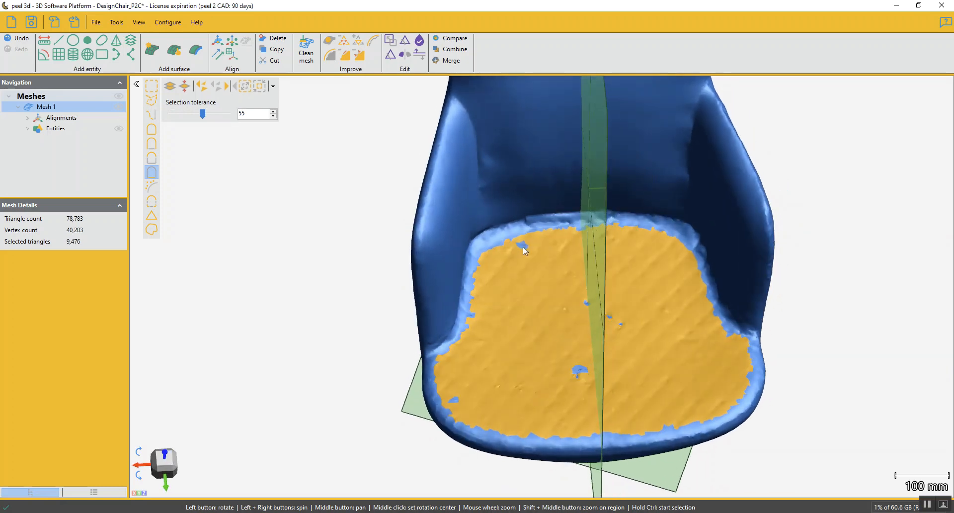
{"action": "left_click", "coordinate": [245, 86]}
{"action": "left_click", "coordinate": [245, 86]}
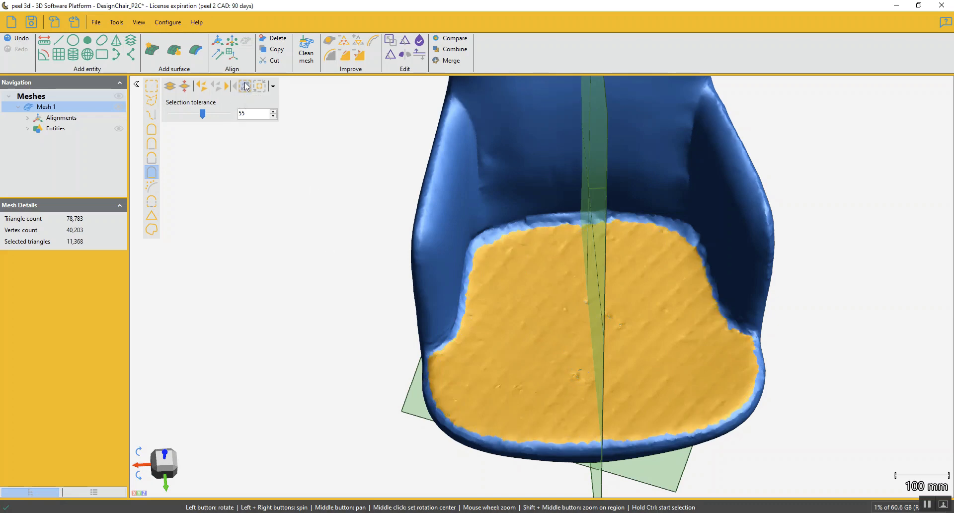
{"action": "left_click", "coordinate": [245, 85]}
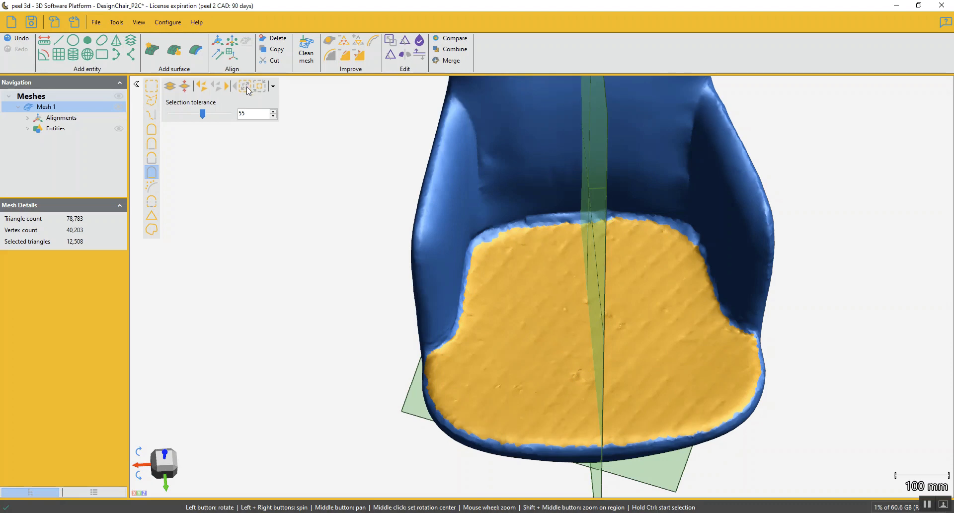
{"action": "left_click", "coordinate": [245, 86]}
{"action": "left_click", "coordinate": [244, 86]}
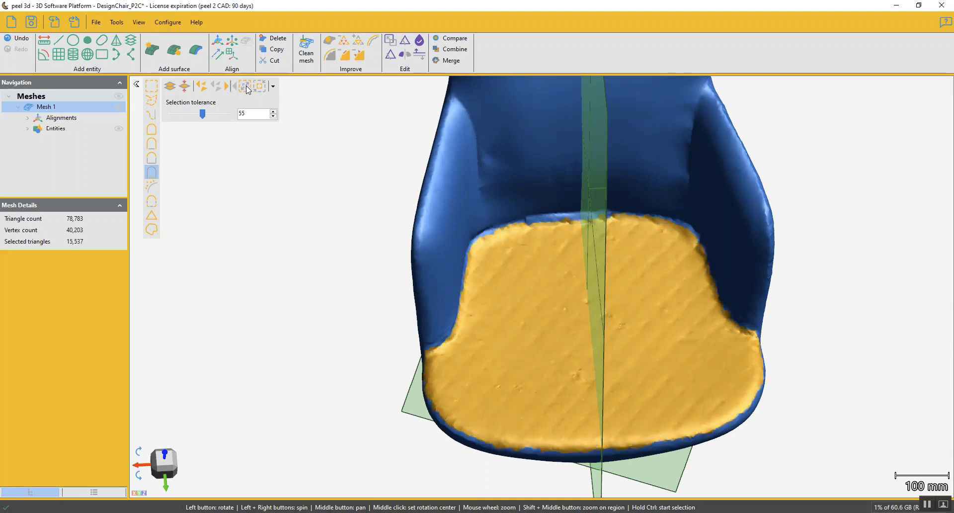
{"action": "left_click", "coordinate": [261, 89]}
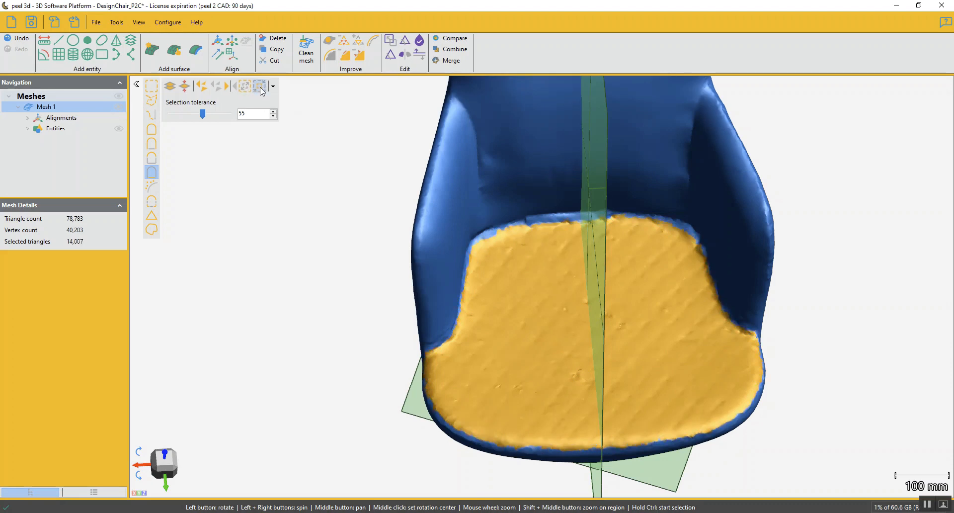
{"action": "left_click", "coordinate": [261, 89]}
{"action": "left_click", "coordinate": [261, 88]}
{"action": "left_click", "coordinate": [261, 89]}
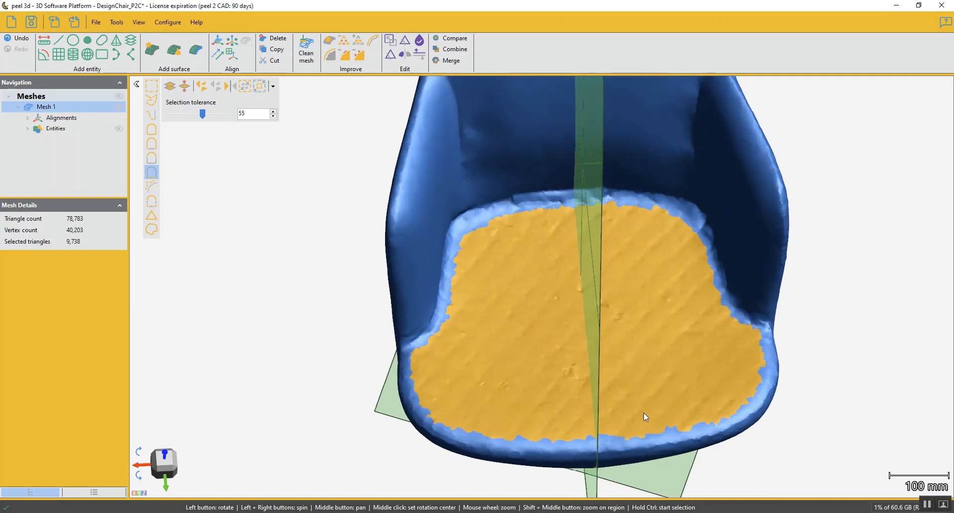
Extend the seat selection outward to the seam with a freeform outline along both sides and the back edge of the cushion.
{"action": "left_click_drag", "start_coordinate": [643, 415], "coordinate": [605, 310]}
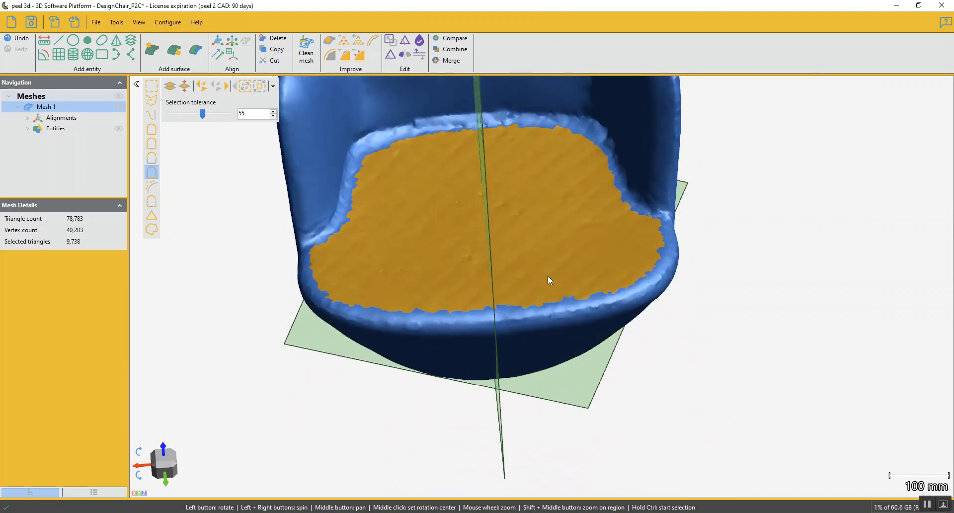
{"action": "scroll", "coordinate": [531, 304], "scroll_direction": "up", "scroll_amount": 2}
{"action": "scroll", "coordinate": [407, 287], "scroll_direction": "up", "scroll_amount": 2}
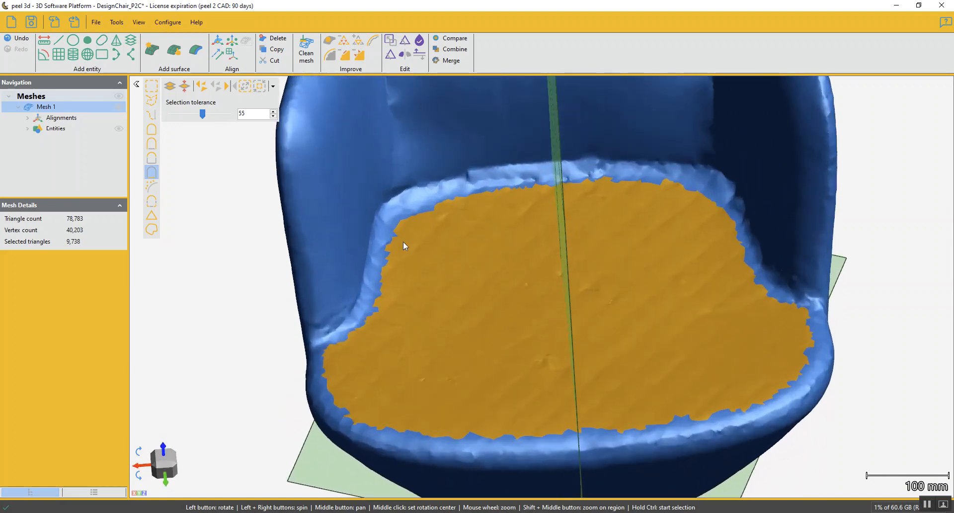
{"action": "middle_click", "coordinate": [529, 302]}
{"action": "left_click", "coordinate": [155, 102]}
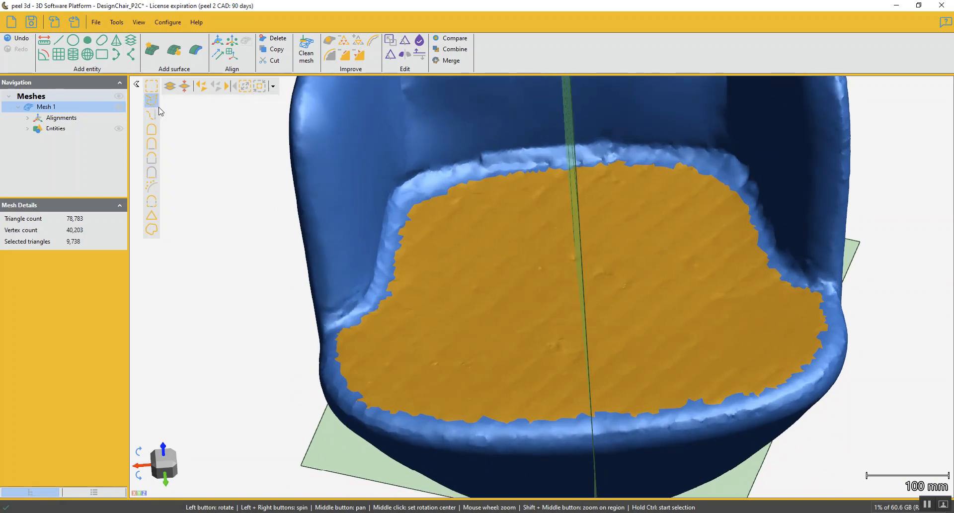
{"action": "left_click", "coordinate": [339, 332]}
{"action": "left_click", "coordinate": [378, 295]}
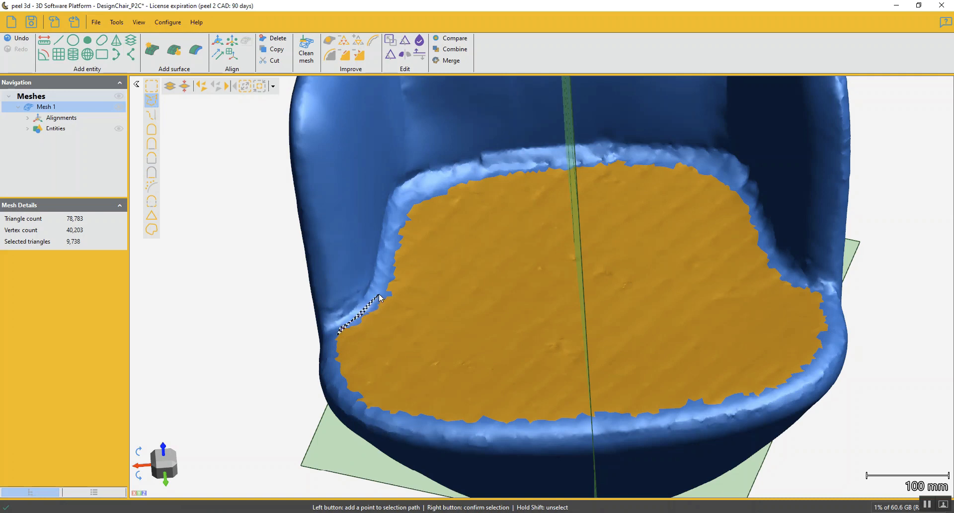
{"action": "left_click", "coordinate": [391, 262]}
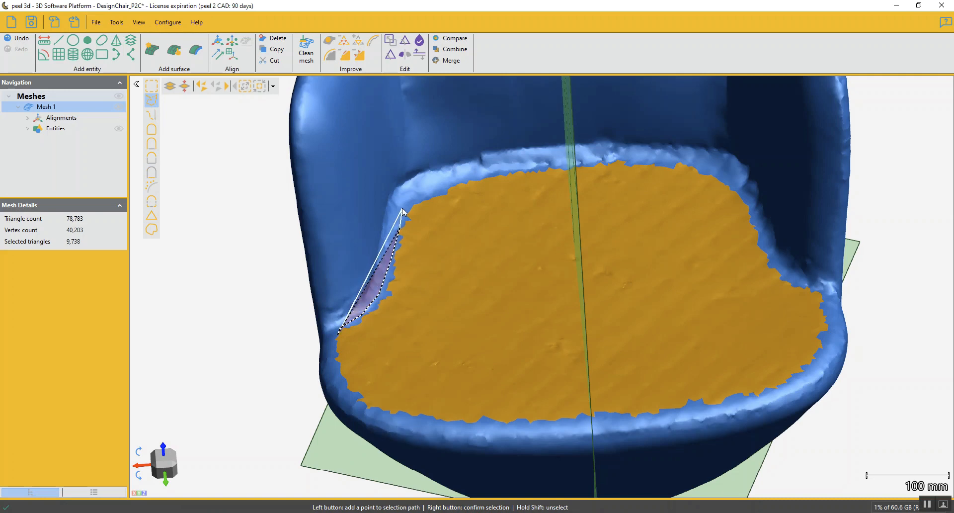
{"action": "left_click", "coordinate": [403, 209]}
{"action": "left_click", "coordinate": [422, 193]}
{"action": "left_click", "coordinate": [454, 180]}
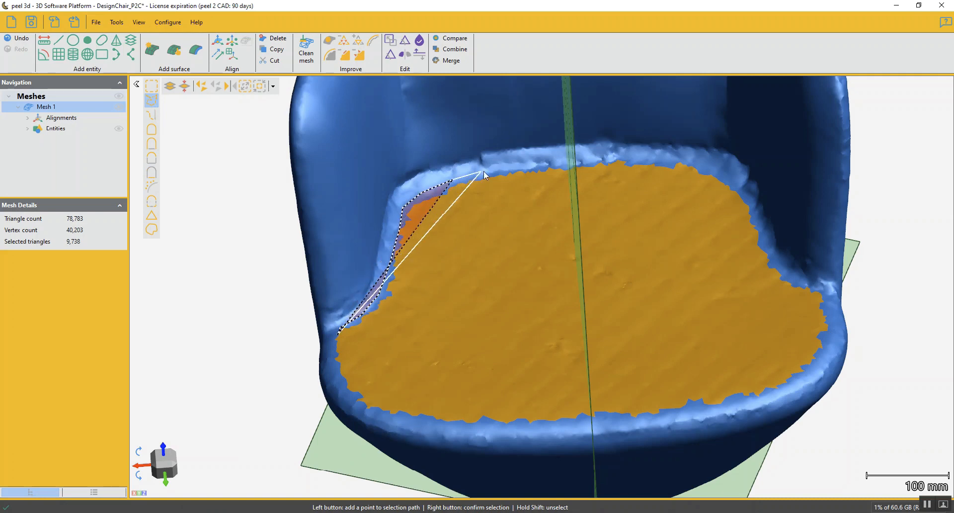
{"action": "left_click", "coordinate": [495, 170]}
{"action": "left_click", "coordinate": [531, 166]}
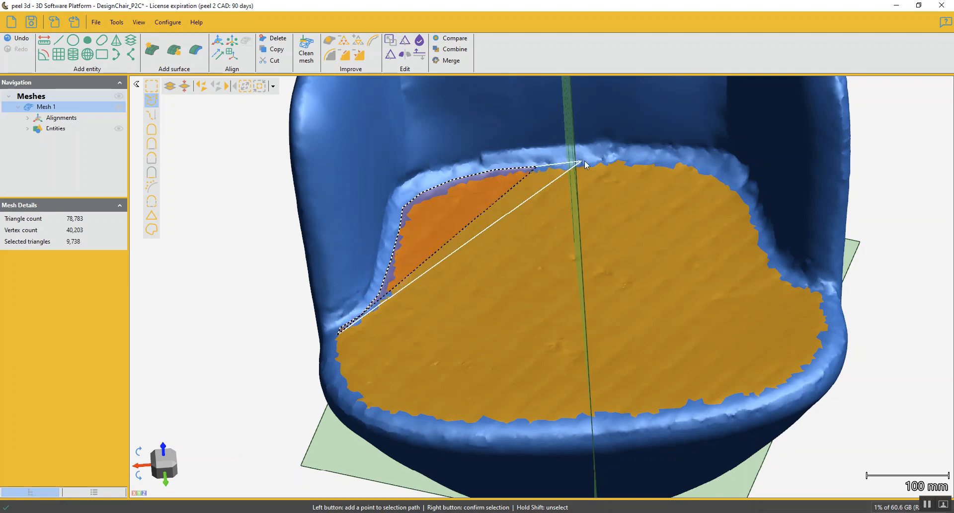
{"action": "left_click", "coordinate": [600, 162]}
{"action": "left_click", "coordinate": [660, 158]}
{"action": "left_click", "coordinate": [703, 164]}
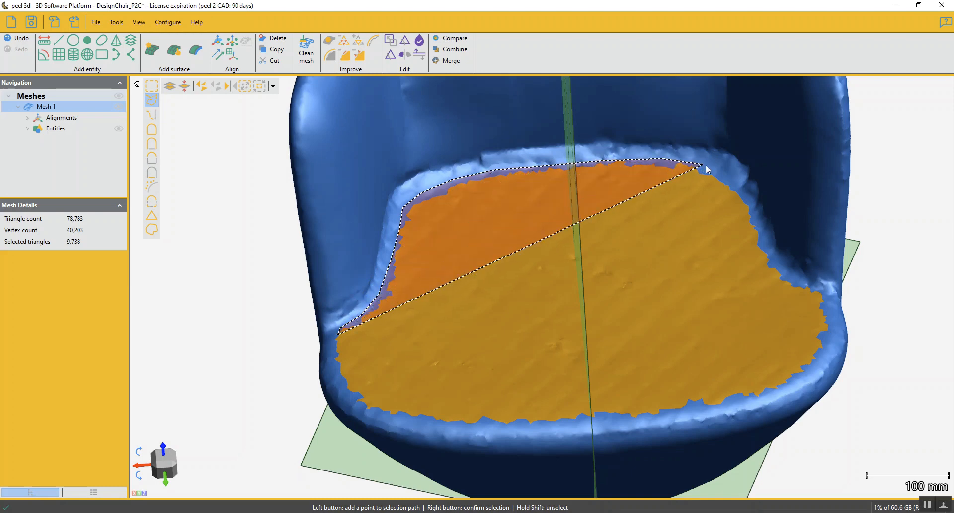
{"action": "left_click", "coordinate": [737, 186]}
{"action": "left_click", "coordinate": [761, 234]}
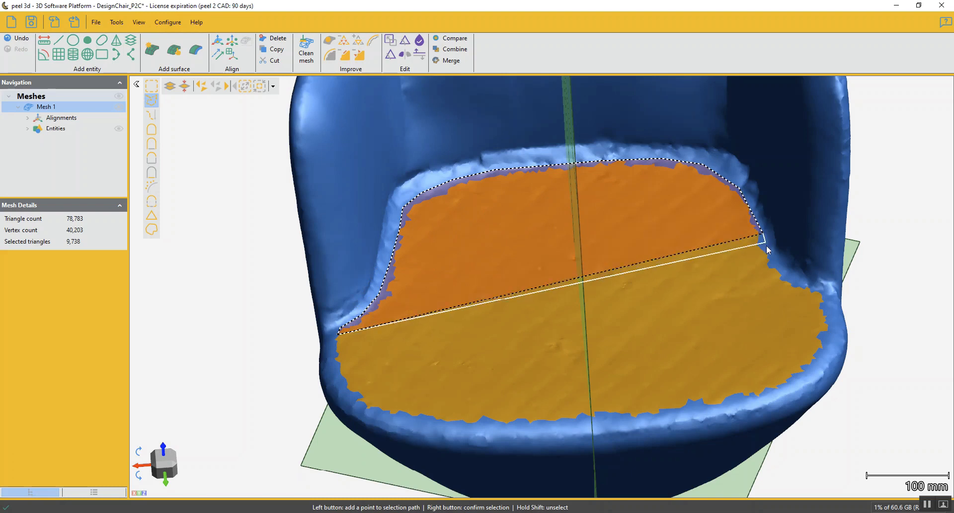
{"action": "left_click", "coordinate": [802, 286]}
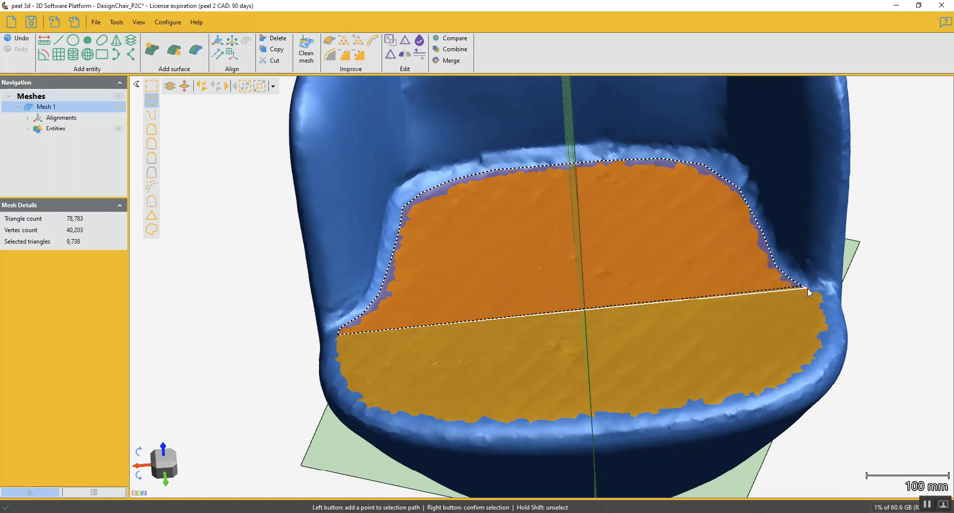
{"action": "left_click", "coordinate": [824, 291]}
{"action": "right_click", "coordinate": [717, 347]}
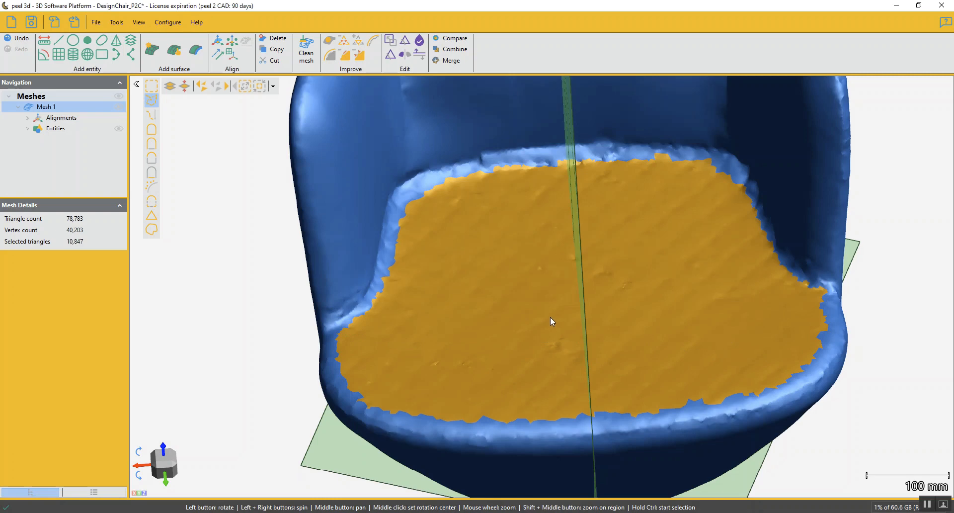
Deselect the triangles spilling onto the rear seam between the seat cushion and the backrest.
{"action": "left_click", "coordinate": [491, 166], "text": "ctrl"}
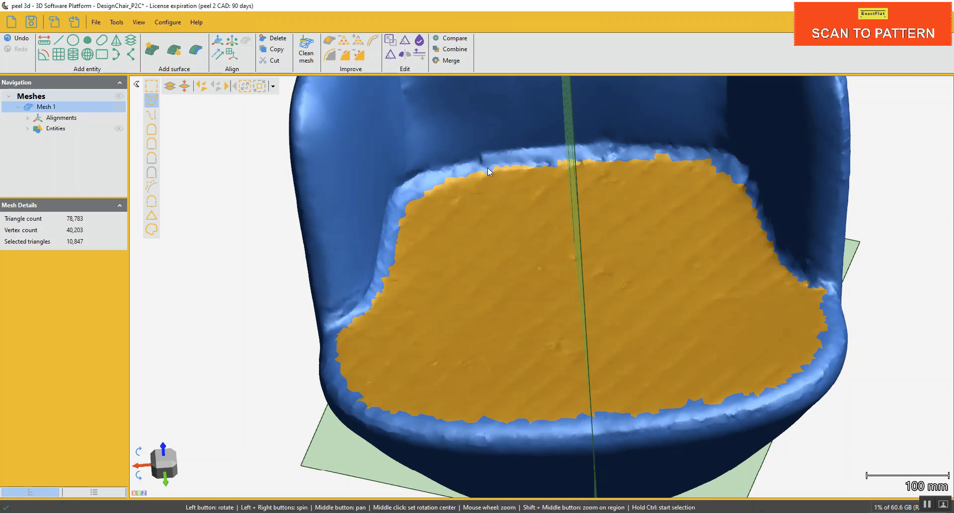
{"action": "key", "text": "ctrl"}
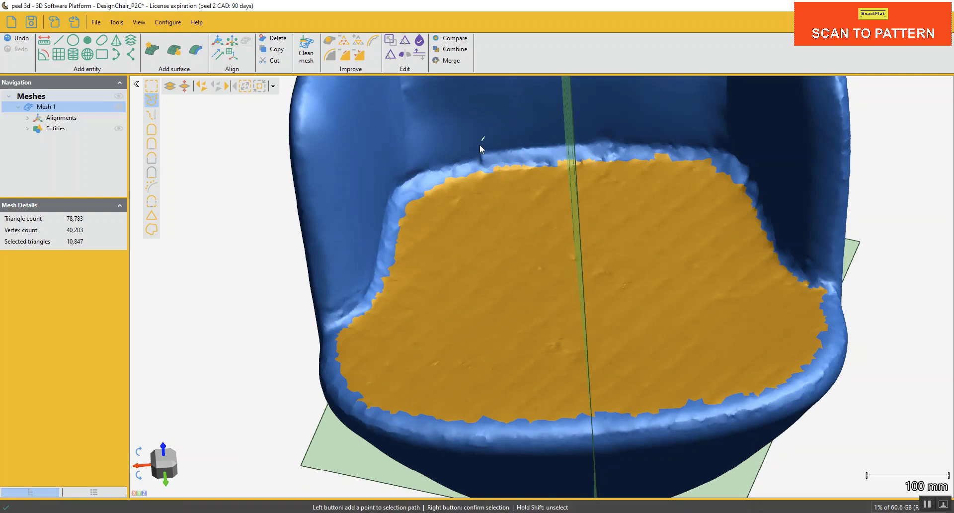
{"action": "left_click", "coordinate": [473, 168], "text": "ctrl"}
{"action": "left_click", "coordinate": [695, 156], "text": "ctrl"}
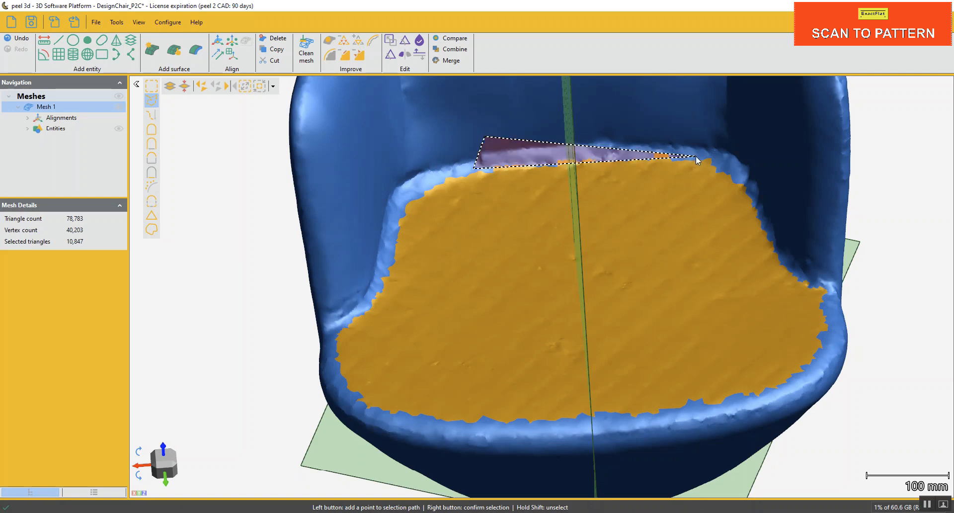
{"action": "right_click", "coordinate": [679, 120], "text": "ctrl+shift"}
Delete the selected top surface of the seat cushion from the mesh.
{"action": "left_click_drag", "start_coordinate": [619, 228], "coordinate": [598, 264]}
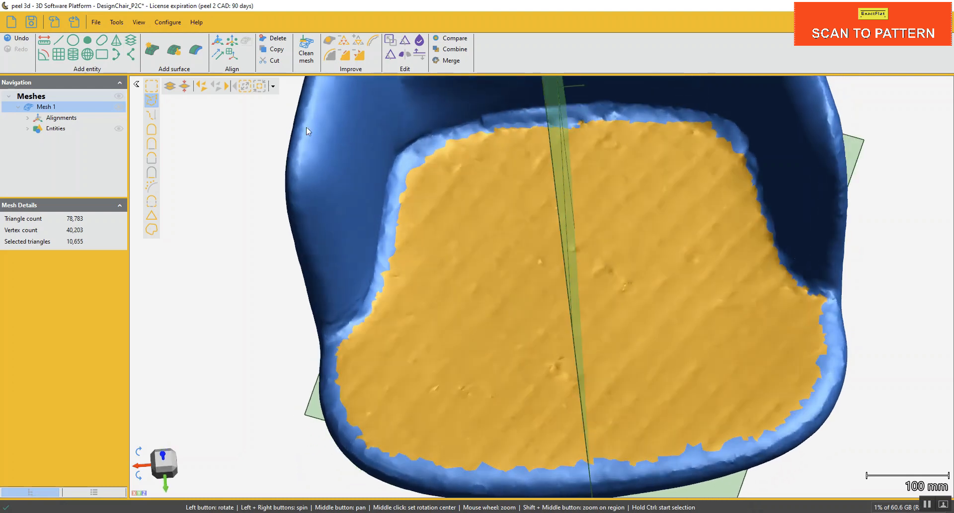
{"action": "left_click", "coordinate": [278, 39]}
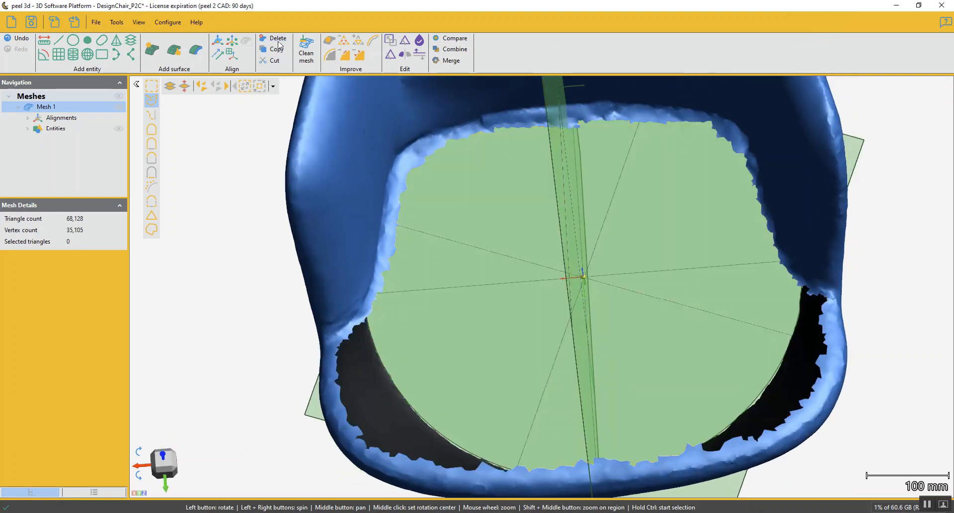
{"action": "scroll", "coordinate": [266, 132], "scroll_direction": "down", "scroll_amount": 3}
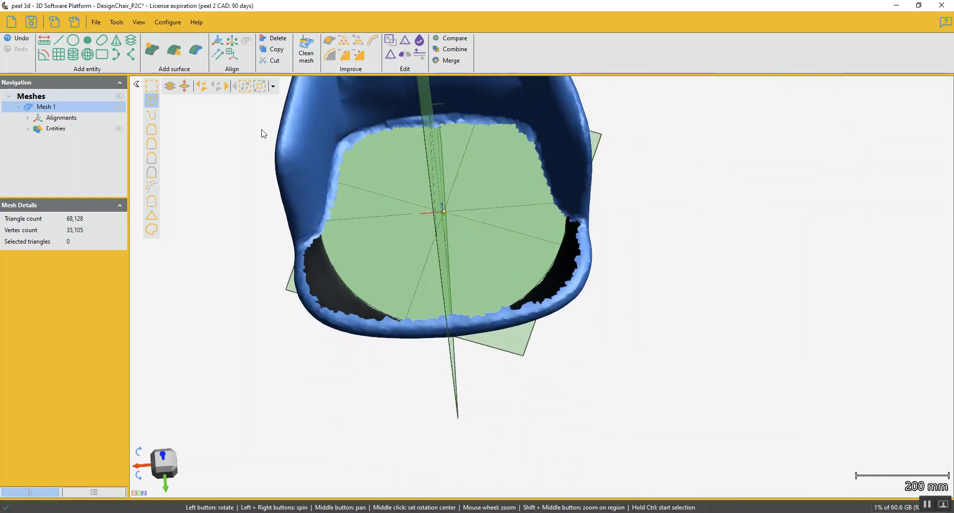
{"action": "left_click_drag", "start_coordinate": [304, 192], "coordinate": [291, 137]}
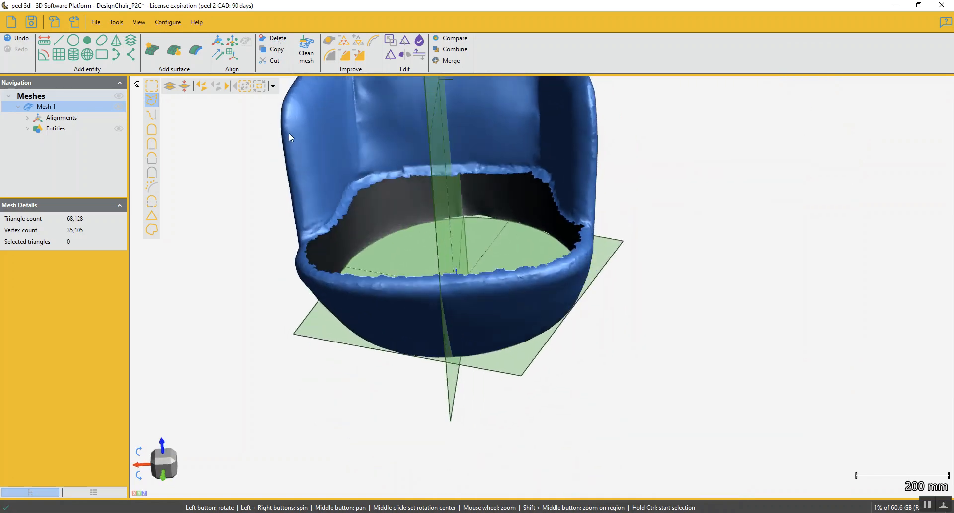
Fill the seat opening using the Flat filling method with 2 smooth boundary layers, and inspect the filled edge.
{"action": "left_click", "coordinate": [331, 42]}
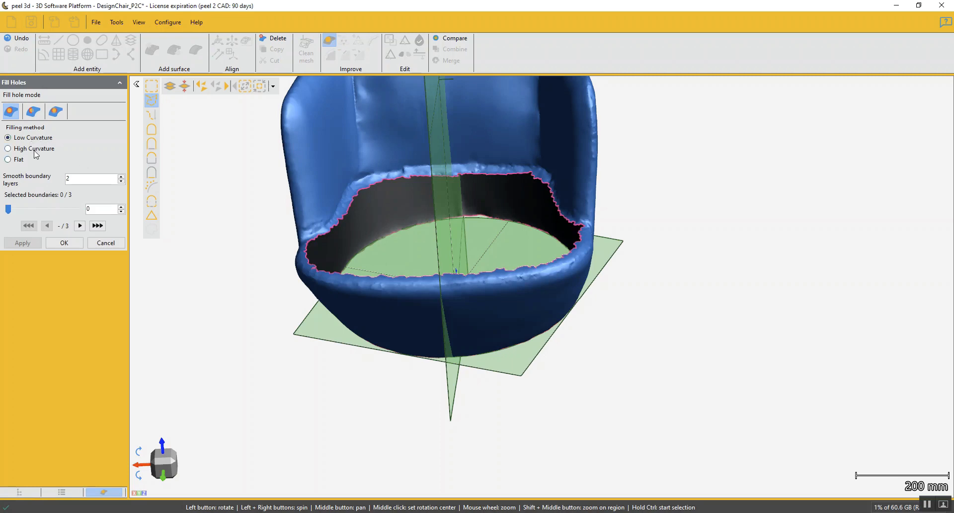
{"action": "left_click", "coordinate": [8, 160]}
{"action": "left_click_drag", "start_coordinate": [450, 227], "coordinate": [449, 251]}
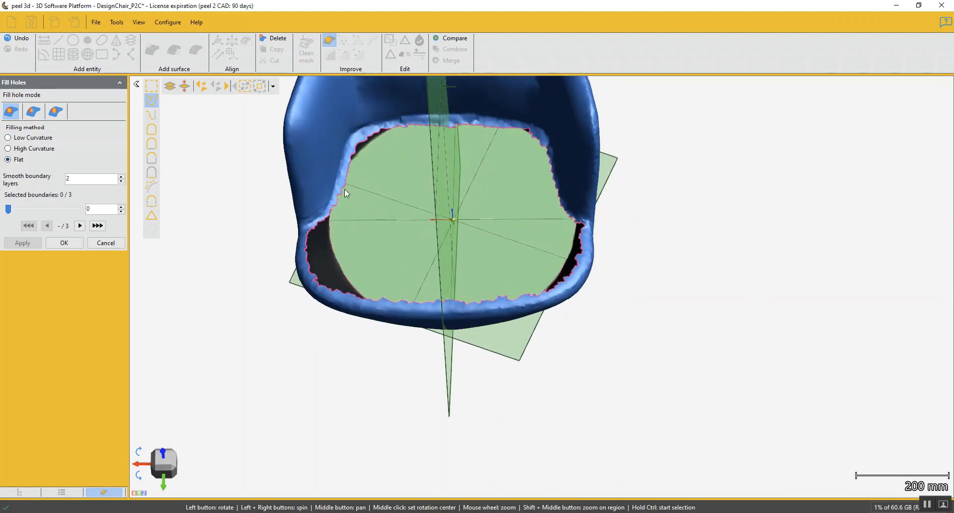
{"action": "left_click", "coordinate": [389, 282]}
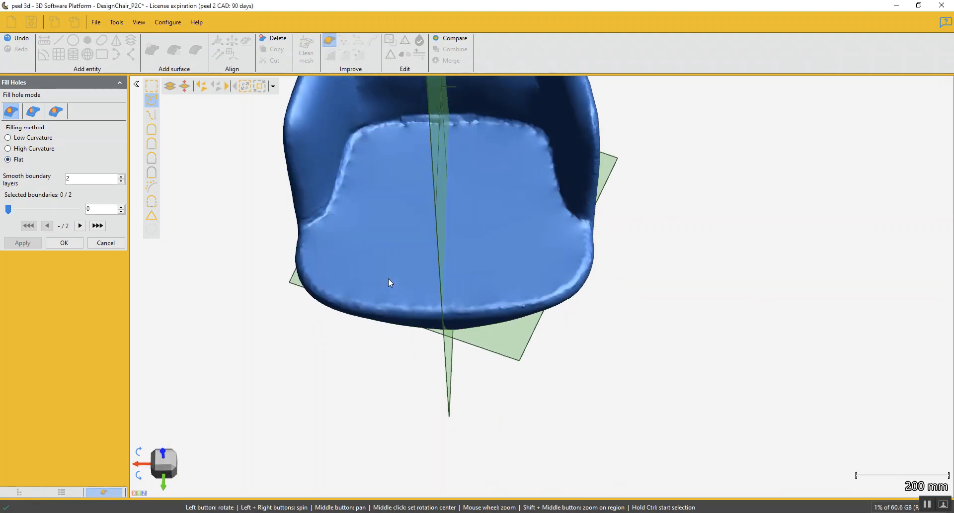
{"action": "mouse_move", "coordinate": [389, 280]}
{"action": "left_mouse_down"}
{"action": "mouse_move", "coordinate": [385, 267]}
{"action": "mouse_move", "coordinate": [392, 274]}
{"action": "left_mouse_up"}
{"action": "scroll", "coordinate": [328, 207], "scroll_direction": "up", "scroll_amount": 6}
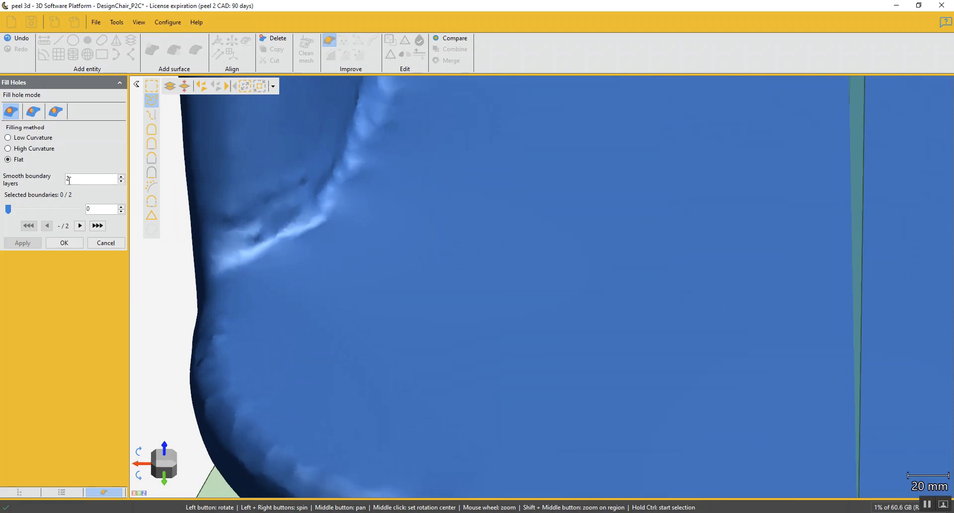
{"action": "scroll", "coordinate": [248, 215], "scroll_direction": "down", "scroll_amount": 4}
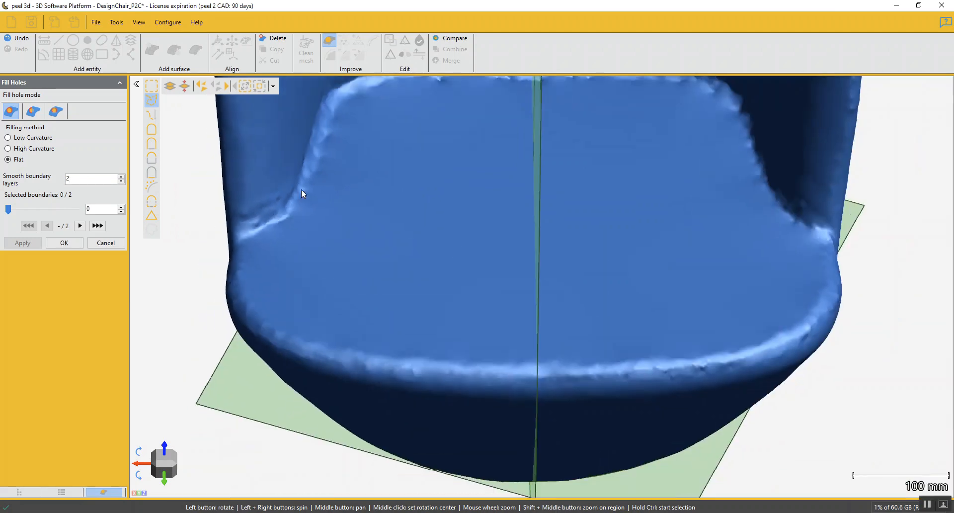
{"action": "scroll", "coordinate": [315, 191], "scroll_direction": "down", "scroll_amount": 2}
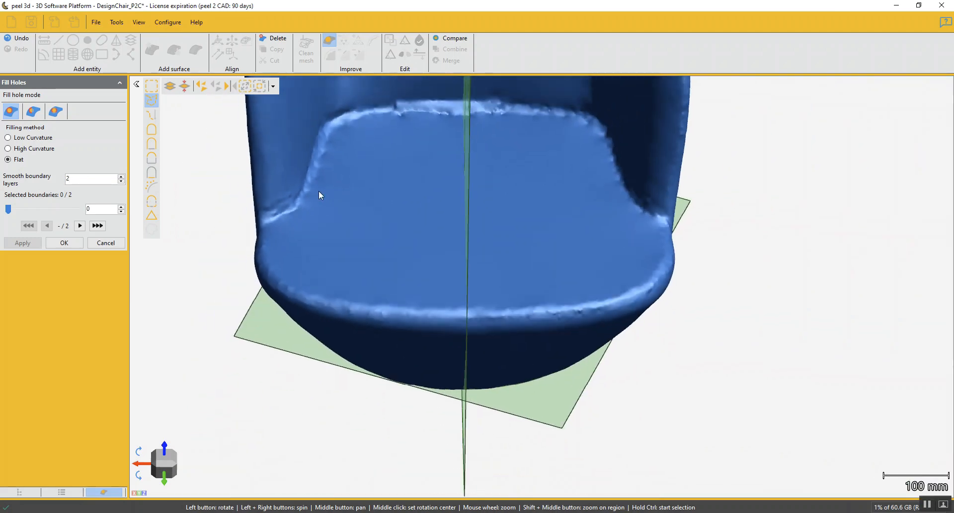
{"action": "middle_click", "coordinate": [334, 195]}
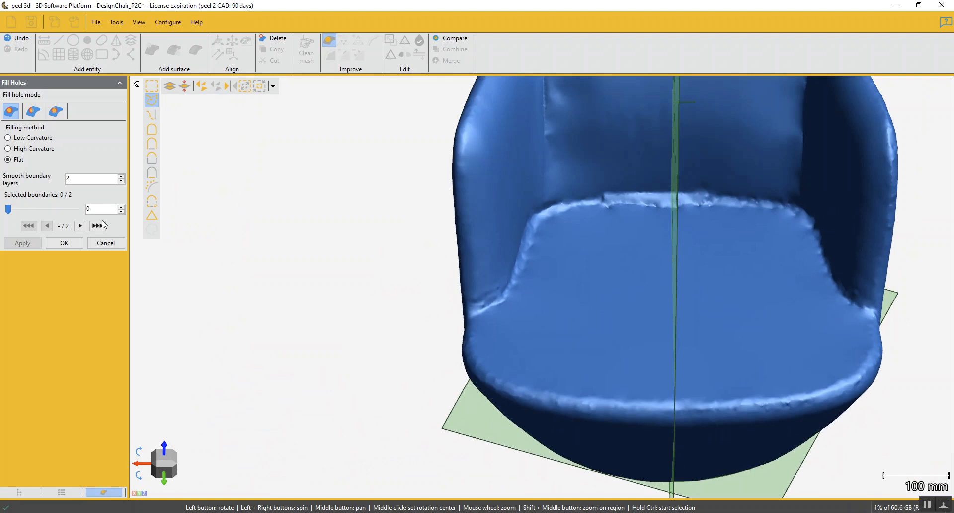
Undo the seat fill and refill the opening flat with 0 smooth boundary layers.
{"action": "left_click", "coordinate": [26, 40]}
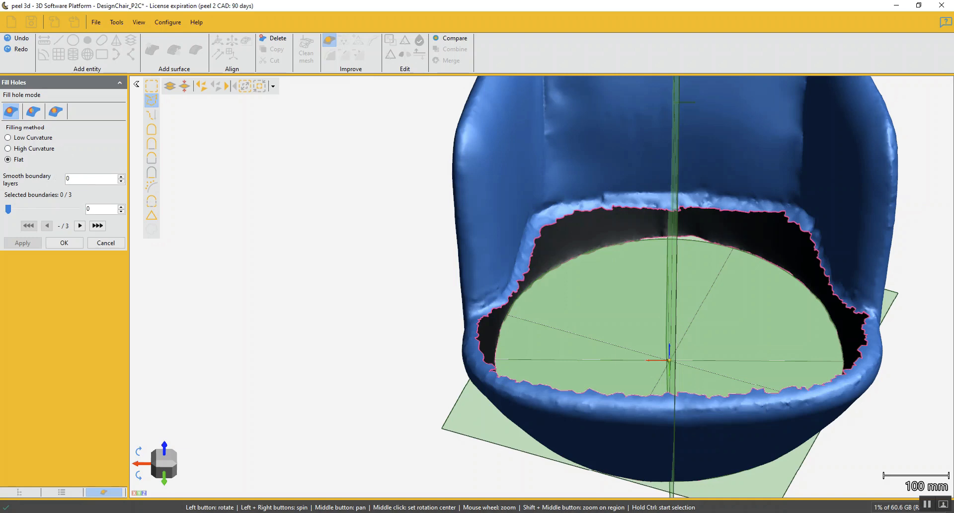
{"action": "left_click", "coordinate": [565, 217]}
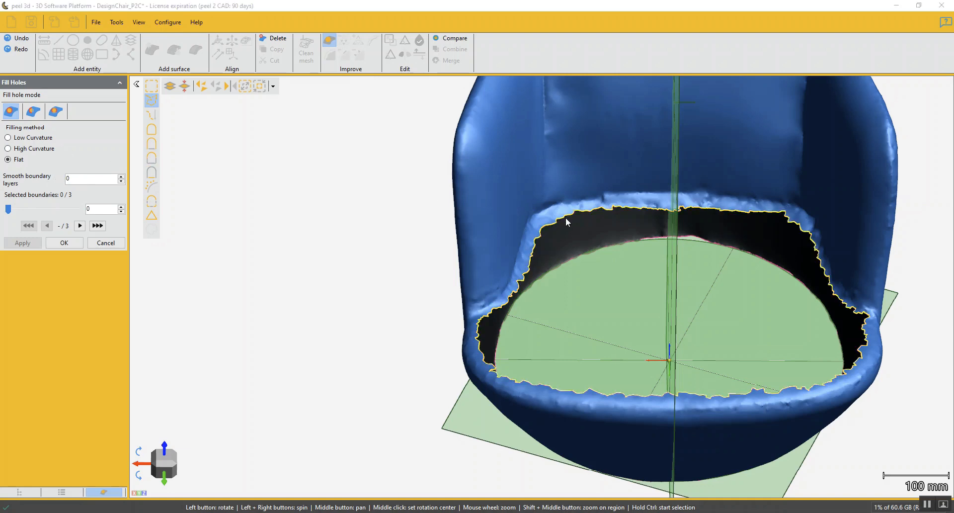
{"action": "scroll", "coordinate": [566, 216], "scroll_direction": "down", "scroll_amount": 3}
{"action": "left_click_drag", "start_coordinate": [591, 230], "coordinate": [585, 299]}
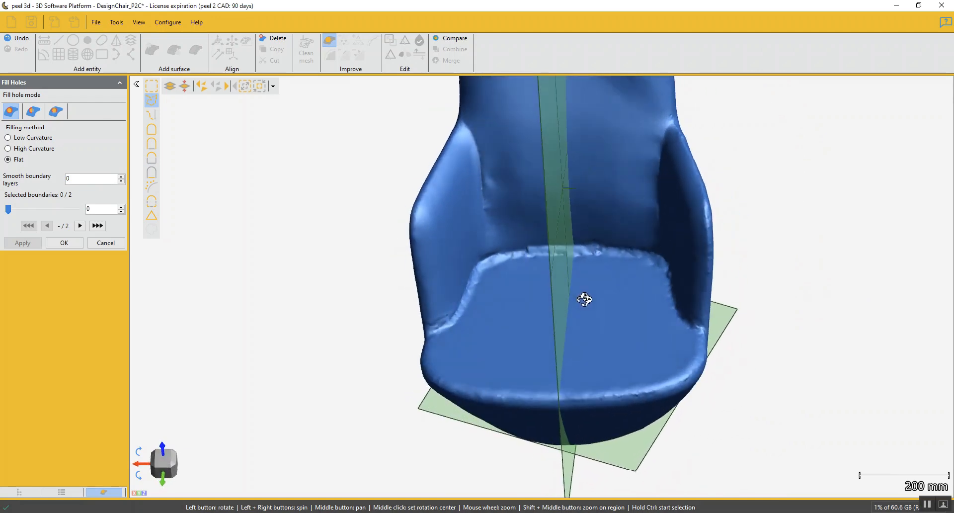
{"action": "left_click", "coordinate": [64, 243]}
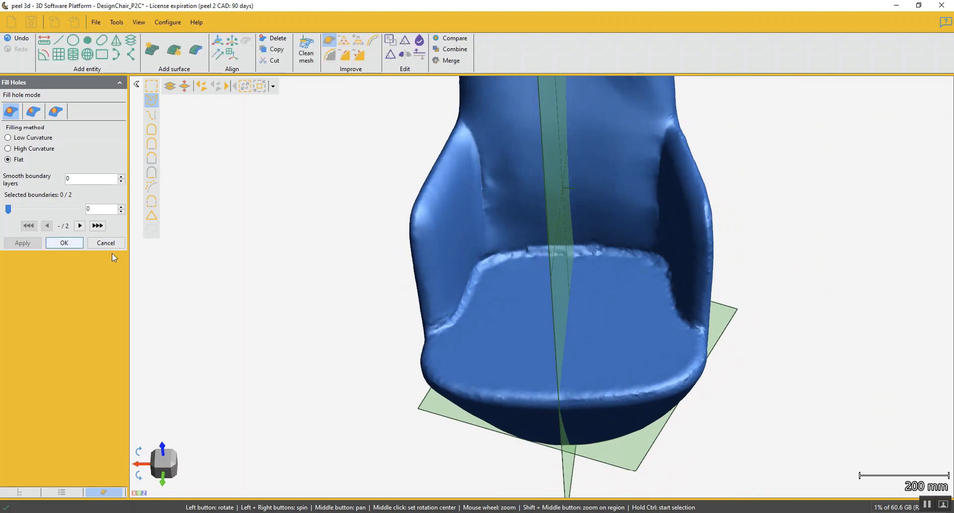
Examine the seam around the filled seat, especially the rough corner where the seat meets the armrest.
{"action": "left_click_drag", "start_coordinate": [453, 335], "coordinate": [527, 387]}
{"action": "scroll", "coordinate": [500, 375], "scroll_direction": "up", "scroll_amount": 5}
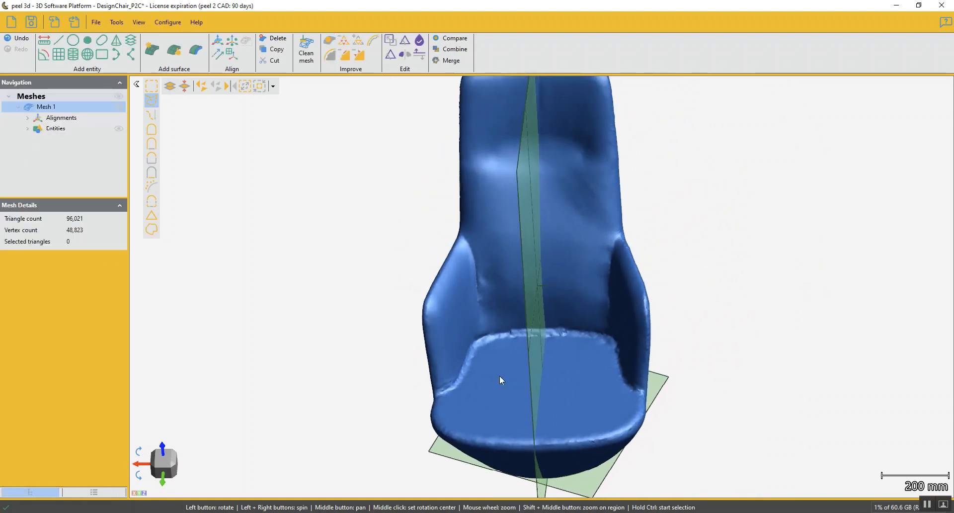
{"action": "mouse_move", "coordinate": [476, 364]}
{"action": "left_mouse_down"}
{"action": "mouse_move", "coordinate": [485, 353]}
{"action": "mouse_move", "coordinate": [468, 348]}
{"action": "left_mouse_up"}
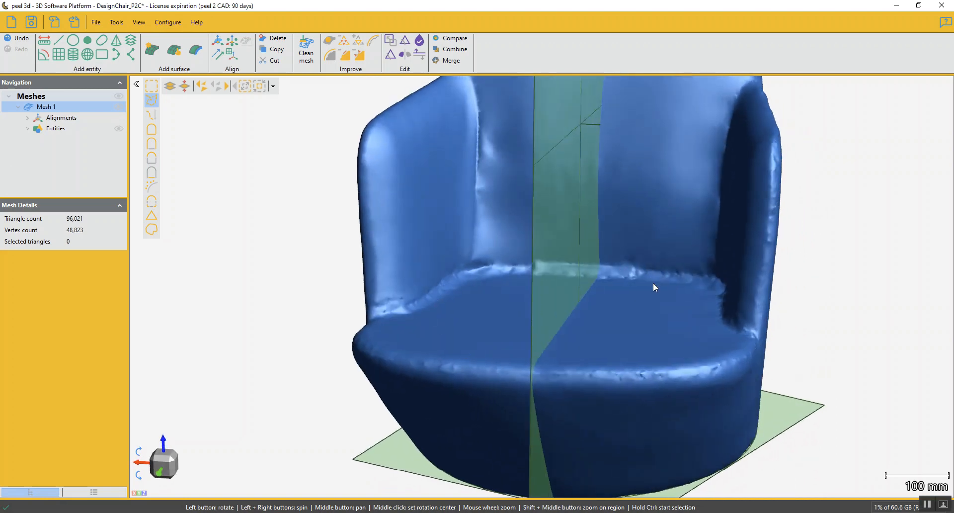
{"action": "left_click_drag", "start_coordinate": [653, 284], "coordinate": [652, 303]}
{"action": "left_click_drag", "start_coordinate": [357, 351], "coordinate": [389, 329]}
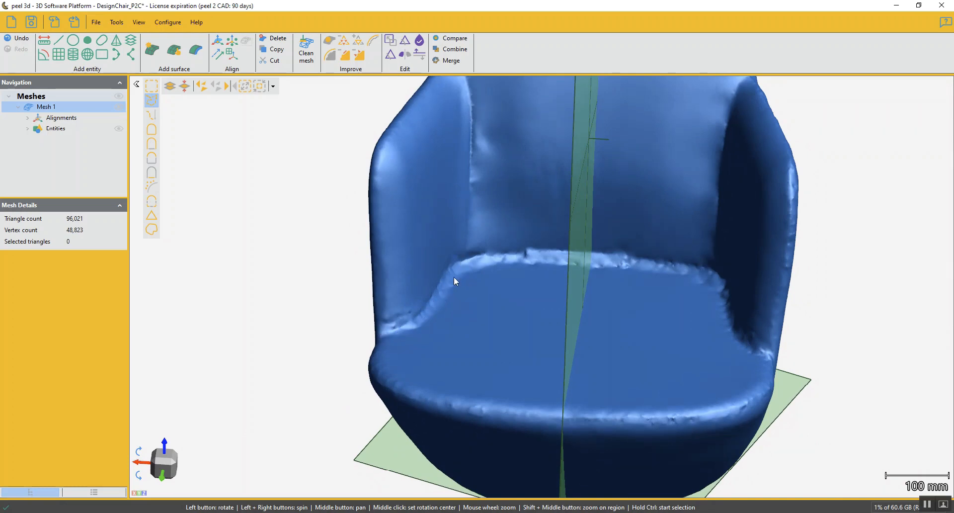
{"action": "scroll", "coordinate": [427, 318], "scroll_direction": "up", "scroll_amount": 5}
{"action": "middle_click_drag", "start_coordinate": [422, 311], "coordinate": [544, 292]}
{"action": "left_click_drag", "start_coordinate": [570, 329], "coordinate": [545, 341]}
{"action": "scroll", "coordinate": [565, 329], "scroll_direction": "down", "scroll_amount": 2}
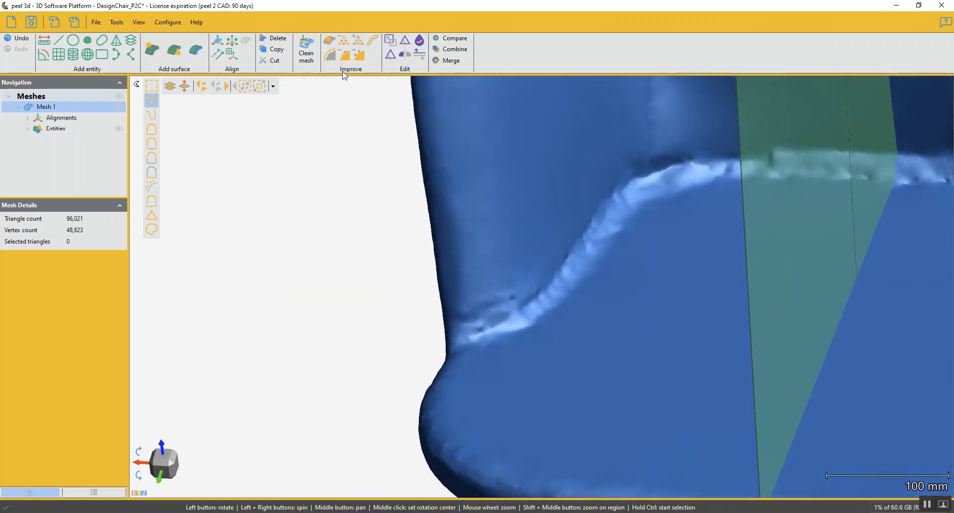
With Fill Holes active, use a size 40 brush to select the rough seam from the armrest corner past the middle of the backrest.
{"action": "left_click", "coordinate": [329, 42]}
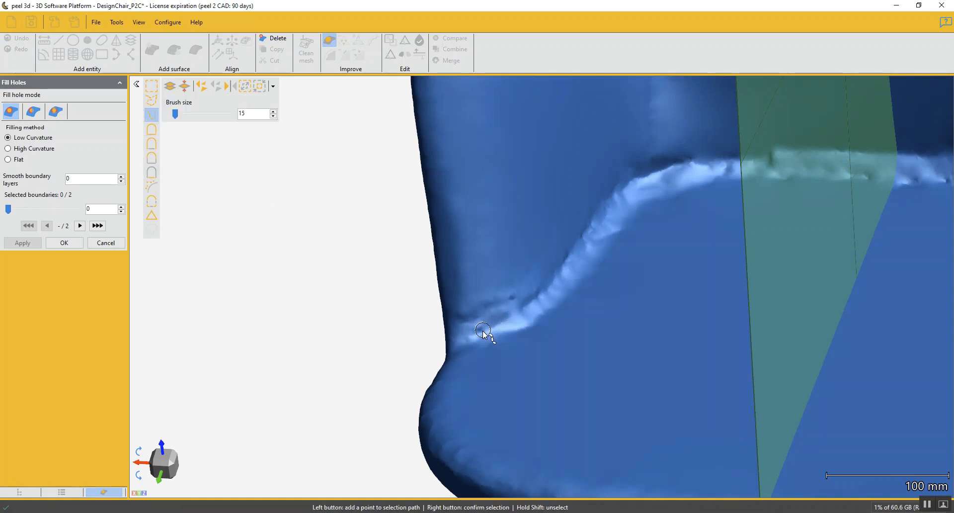
{"action": "scroll", "coordinate": [483, 335], "scroll_direction": "up", "scroll_amount": 1, "text": "ctrl"}
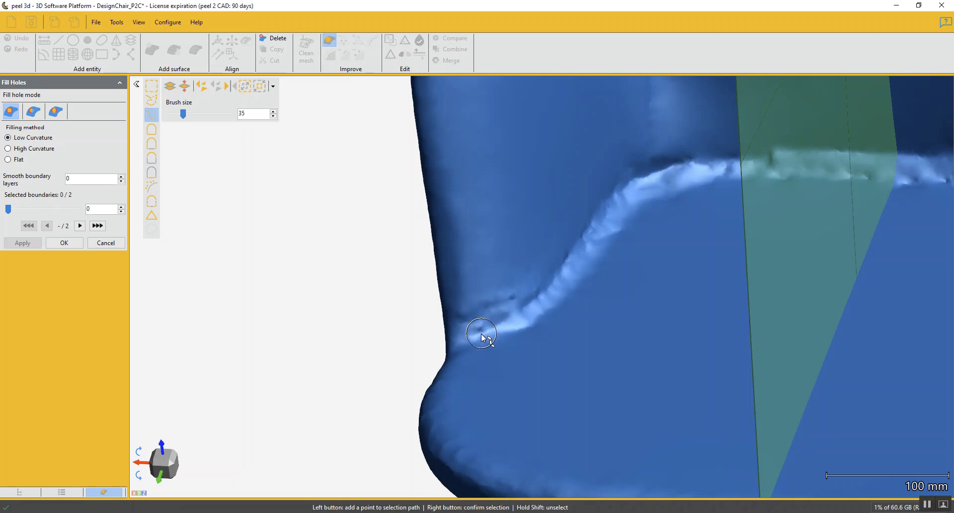
{"action": "scroll", "coordinate": [482, 337], "scroll_direction": "up", "scroll_amount": 5, "text": "ctrl"}
{"action": "scroll", "coordinate": [488, 332], "scroll_direction": "down", "scroll_amount": 2, "text": "ctrl"}
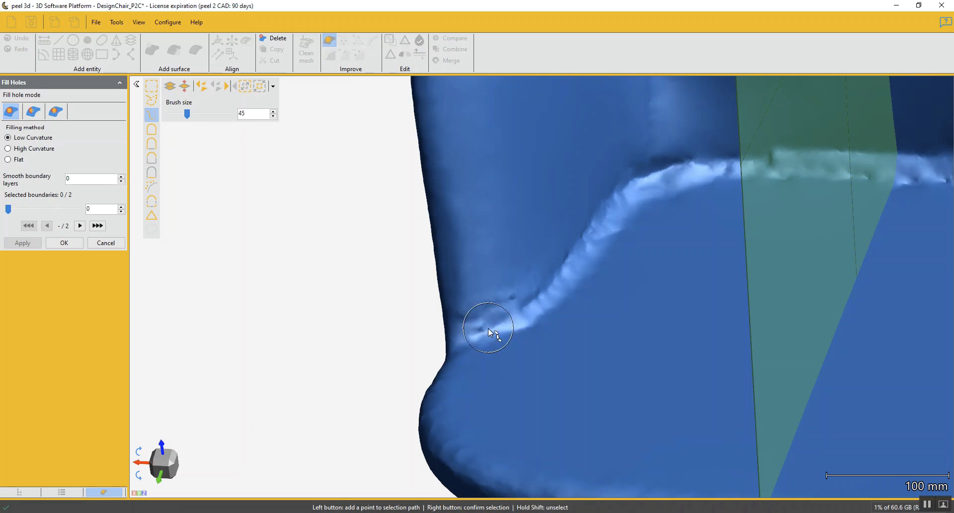
{"action": "left_click", "coordinate": [482, 331]}
{"action": "left_click", "coordinate": [529, 309]}
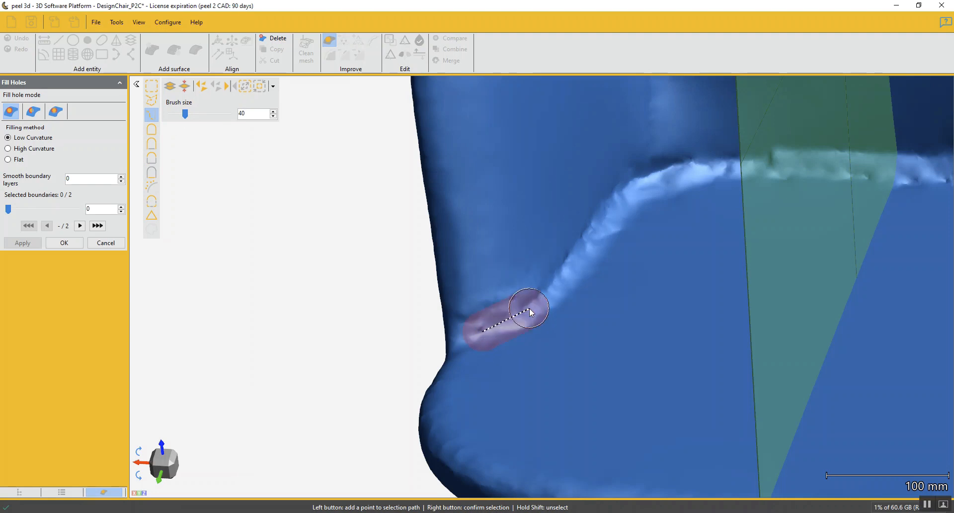
{"action": "left_click", "coordinate": [582, 270]}
{"action": "left_click", "coordinate": [598, 237]}
{"action": "left_click", "coordinate": [621, 201]}
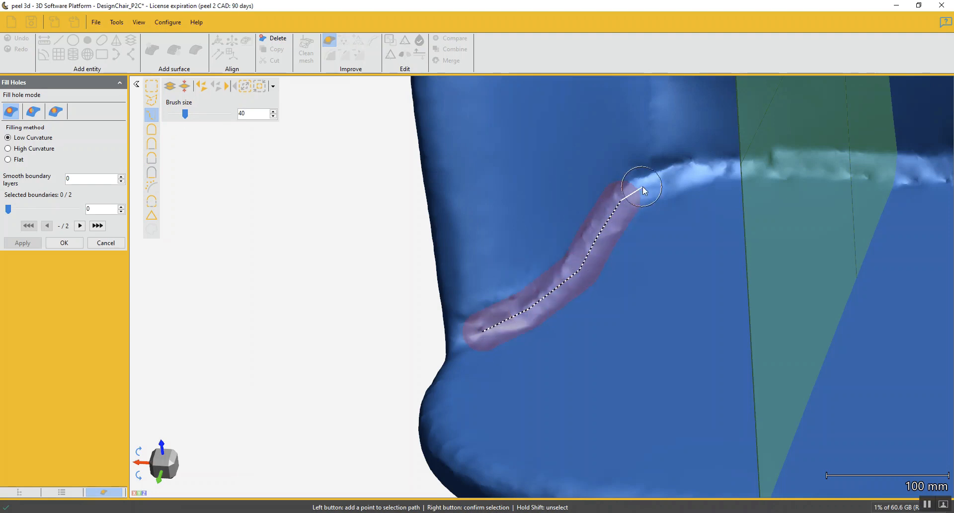
{"action": "left_click", "coordinate": [651, 182]}
{"action": "left_click", "coordinate": [696, 171]}
{"action": "left_click", "coordinate": [776, 162]}
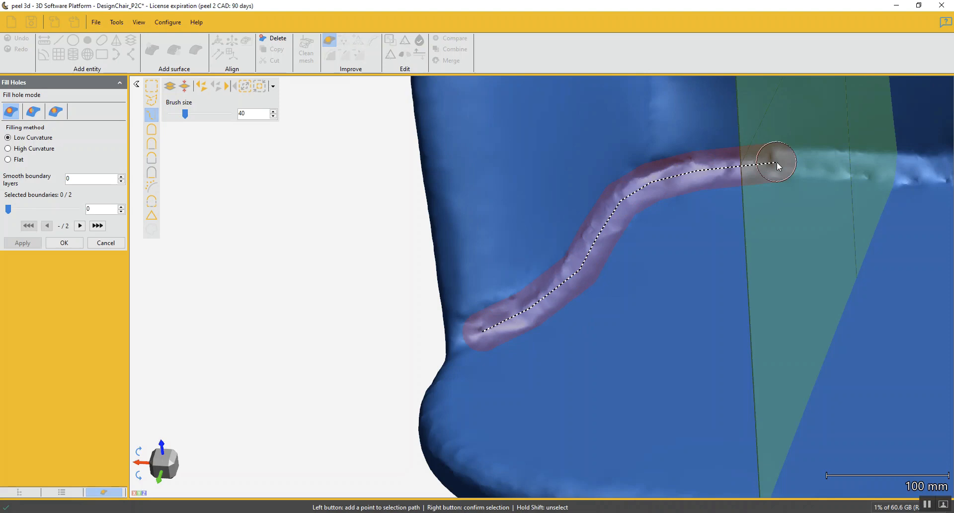
{"action": "left_click", "coordinate": [871, 167]}
{"action": "left_click", "coordinate": [923, 168]}
{"action": "right_click", "coordinate": [923, 169]}
Extend the brush selection along the rest of the backrest seam to where it bends toward the opposite armrest.
{"action": "left_click_drag", "start_coordinate": [886, 217], "coordinate": [614, 277]}
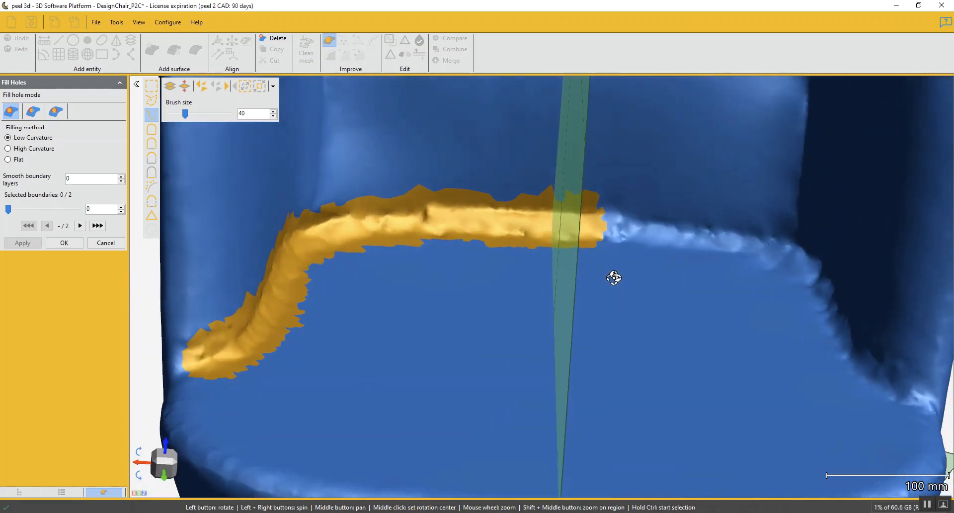
{"action": "left_click", "coordinate": [603, 226]}
{"action": "left_click", "coordinate": [659, 229]}
{"action": "left_click", "coordinate": [757, 240]}
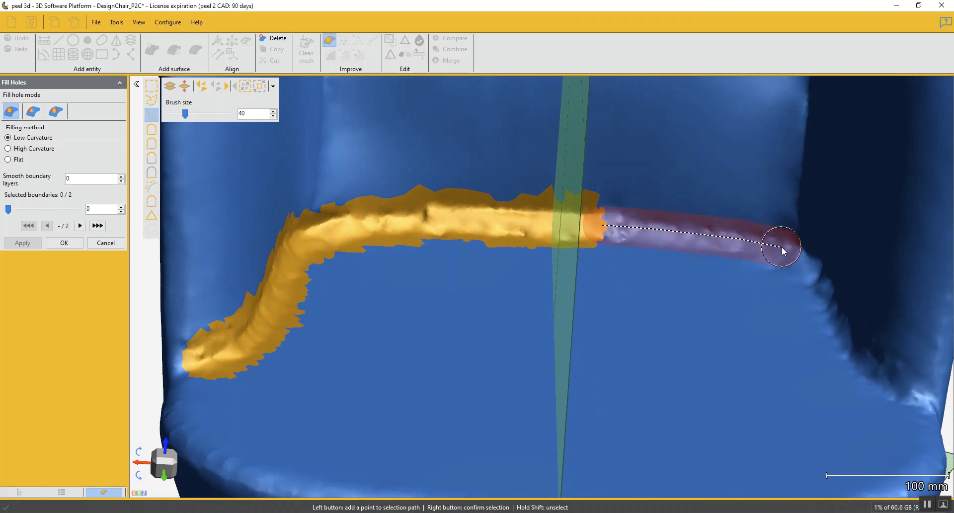
{"action": "left_click", "coordinate": [782, 245]}
{"action": "left_click", "coordinate": [804, 271]}
{"action": "right_click", "coordinate": [804, 272]}
Extend the selection along the opposite armrest's seam to the front corner of the seat.
{"action": "left_click_drag", "start_coordinate": [749, 384], "coordinate": [724, 384]}
{"action": "left_click", "coordinate": [737, 248]}
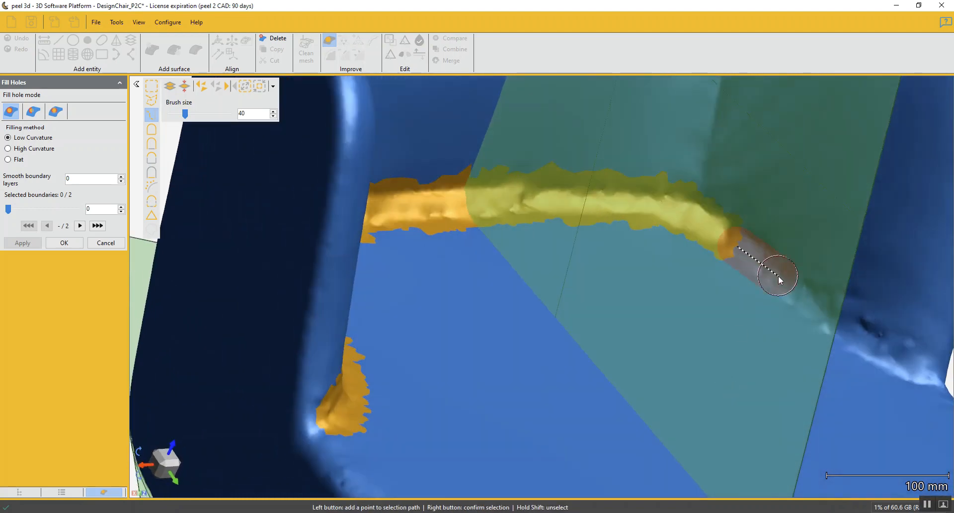
{"action": "left_click", "coordinate": [781, 279]}
{"action": "left_click", "coordinate": [814, 313]}
{"action": "left_click", "coordinate": [865, 342]}
{"action": "left_click", "coordinate": [897, 362]}
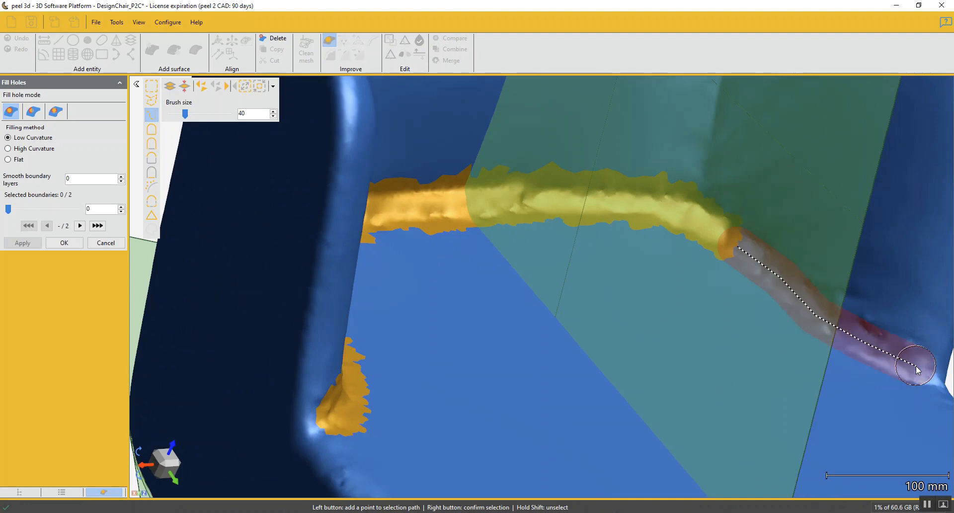
{"action": "right_click", "coordinate": [898, 362]}
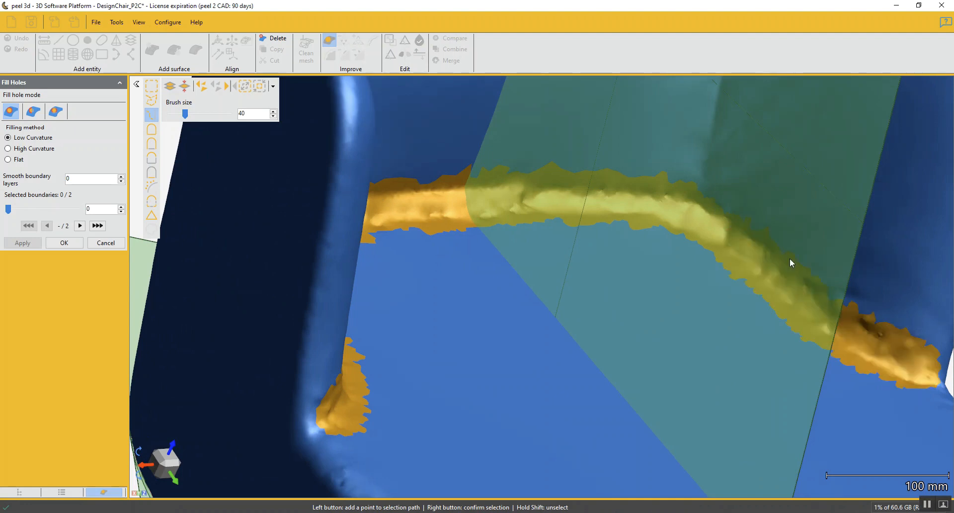
Hide the entities Plane 1, Plane 2 and Circle 1.
{"action": "left_click", "coordinate": [19, 492]}
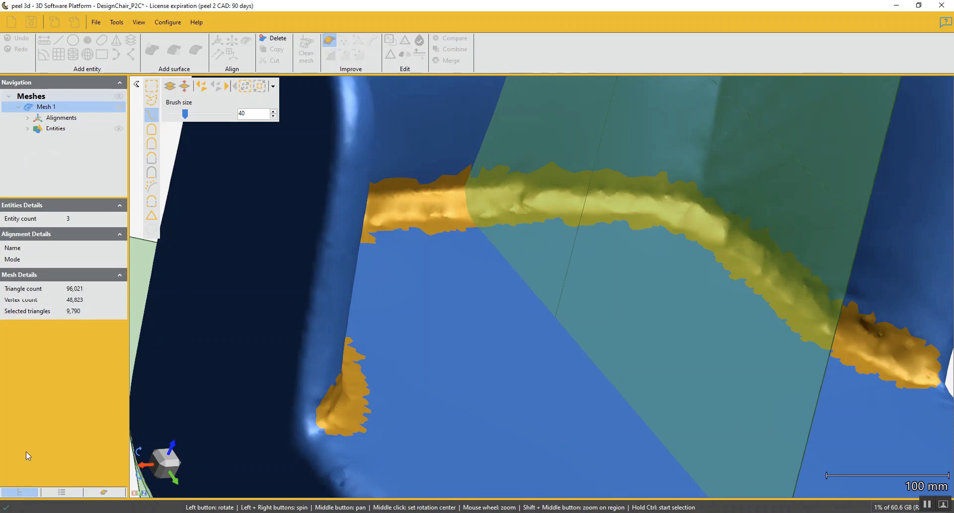
{"action": "left_click", "coordinate": [28, 128]}
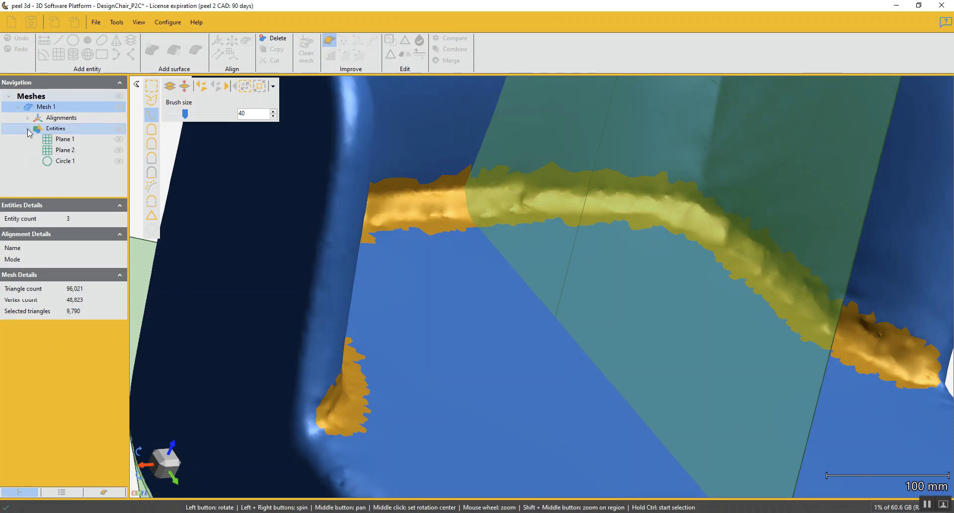
{"action": "left_click", "coordinate": [118, 139]}
{"action": "left_click", "coordinate": [119, 150]}
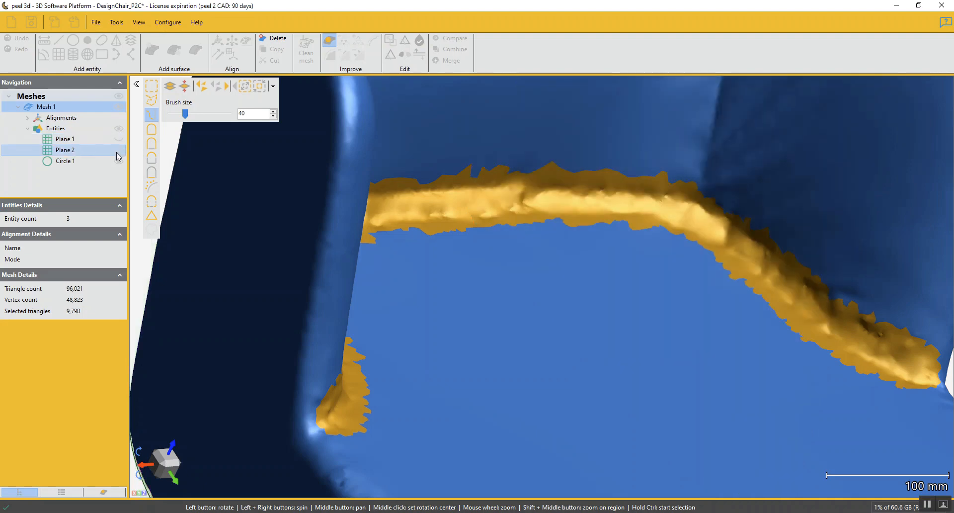
{"action": "left_click", "coordinate": [120, 162]}
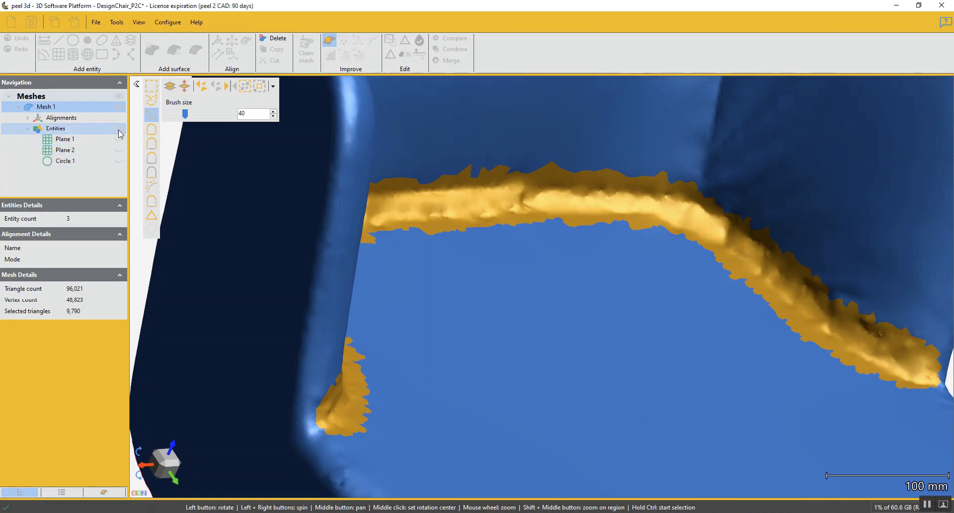
Delete the selected seam band, fill the gap with the Low Curvature method and 0 smooth boundary layers, and finish Fill Holes.
{"action": "scroll", "coordinate": [589, 274], "scroll_direction": "down", "scroll_amount": 5}
{"action": "left_click_drag", "start_coordinate": [590, 275], "coordinate": [590, 312]}
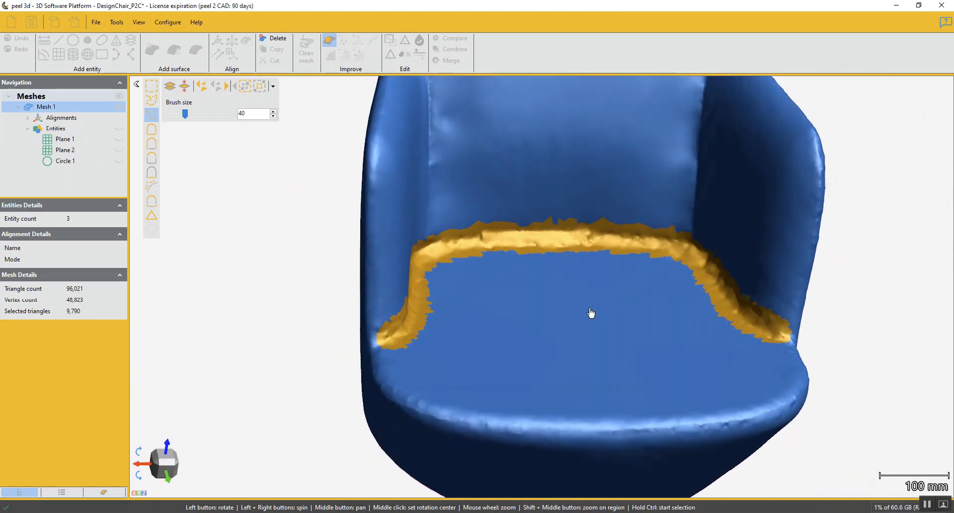
{"action": "left_click", "coordinate": [107, 493]}
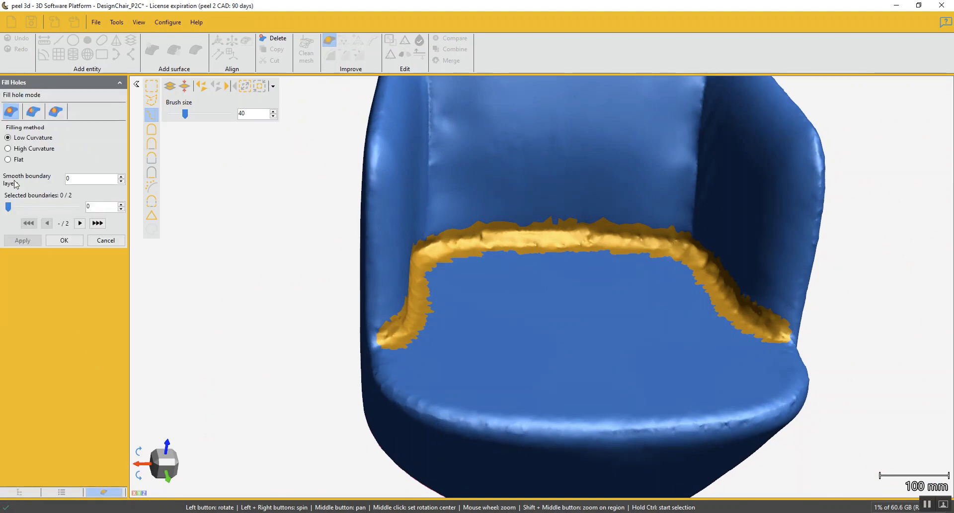
{"action": "left_click", "coordinate": [273, 39]}
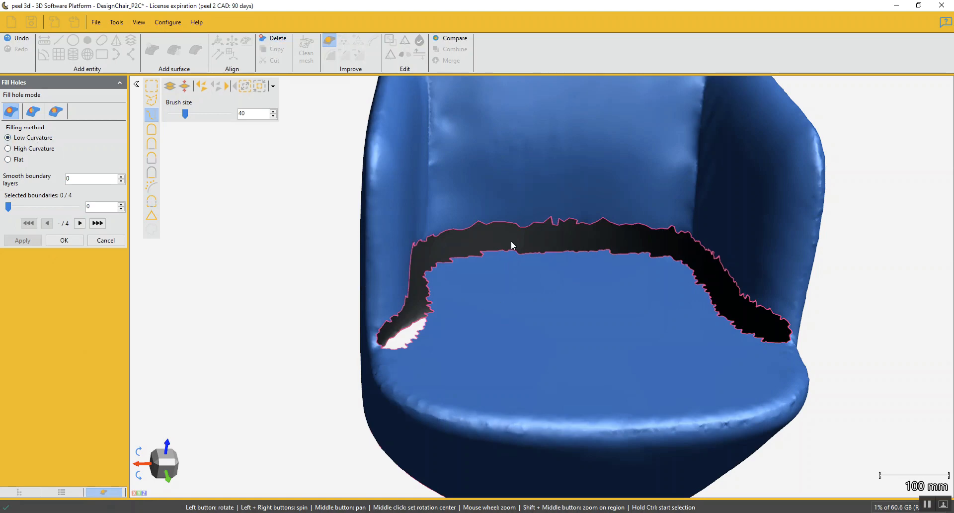
{"action": "left_click", "coordinate": [514, 225]}
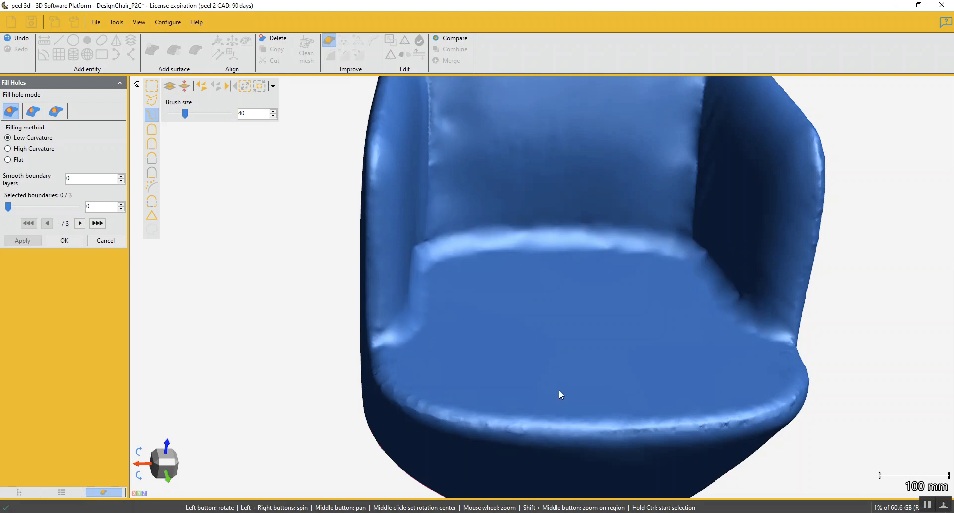
{"action": "left_click_drag", "start_coordinate": [541, 326], "coordinate": [591, 348]}
{"action": "scroll", "coordinate": [666, 191], "scroll_direction": "up", "scroll_amount": 5}
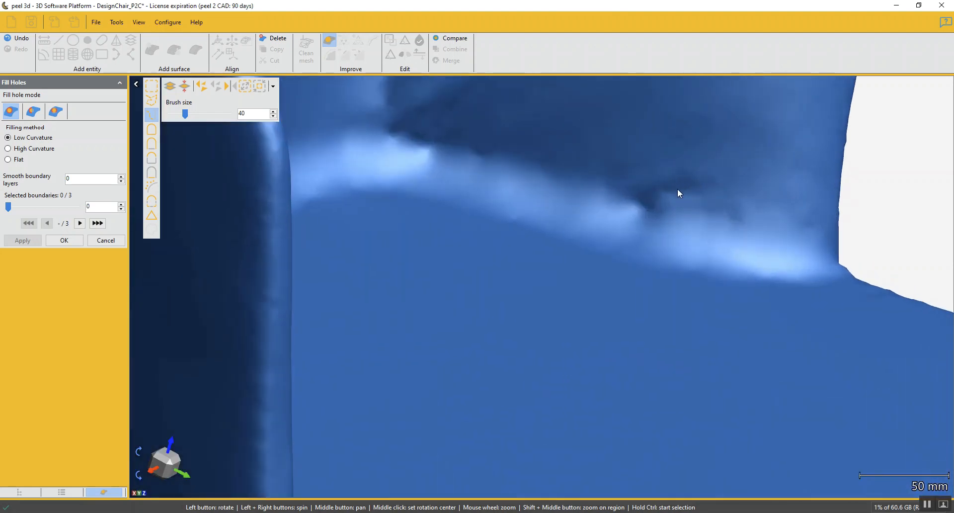
{"action": "left_click", "coordinate": [64, 240]}
Select the wrinkled area on the far armrest's inner face, beside the backrest, with a freeform outline.
{"action": "scroll", "coordinate": [403, 268], "scroll_direction": "down", "scroll_amount": 5}
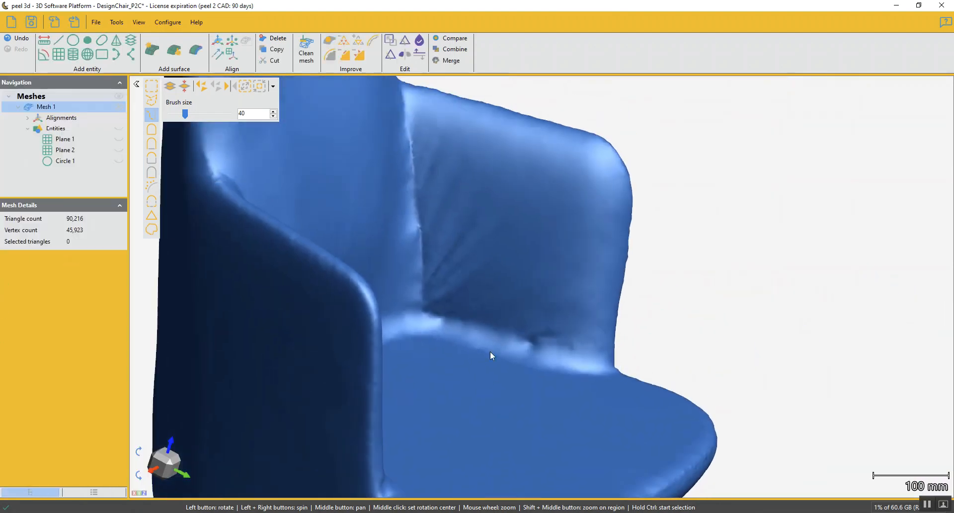
{"action": "left_click_drag", "start_coordinate": [464, 302], "coordinate": [458, 301]}
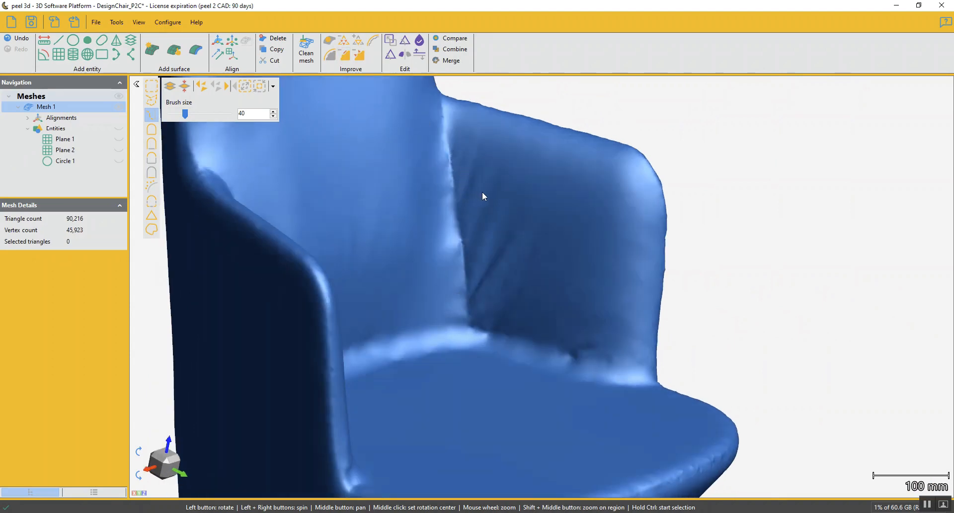
{"action": "left_click_drag", "start_coordinate": [483, 195], "coordinate": [487, 195]}
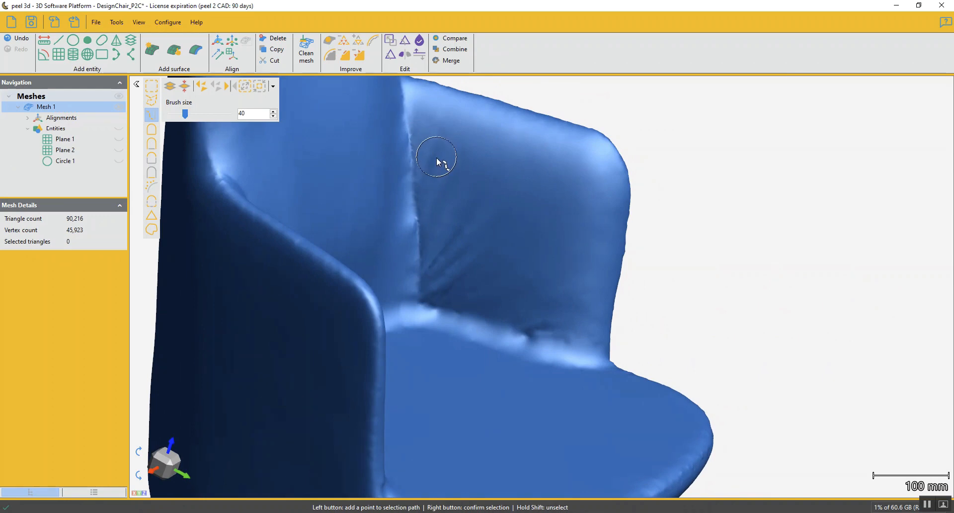
{"action": "left_click", "coordinate": [153, 102]}
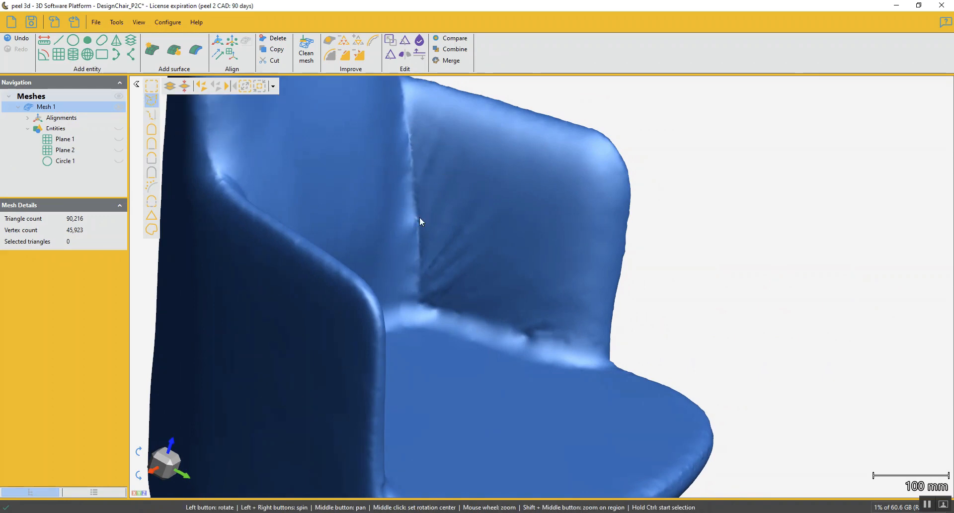
{"action": "left_click", "coordinate": [418, 138]}
{"action": "left_click", "coordinate": [426, 301]}
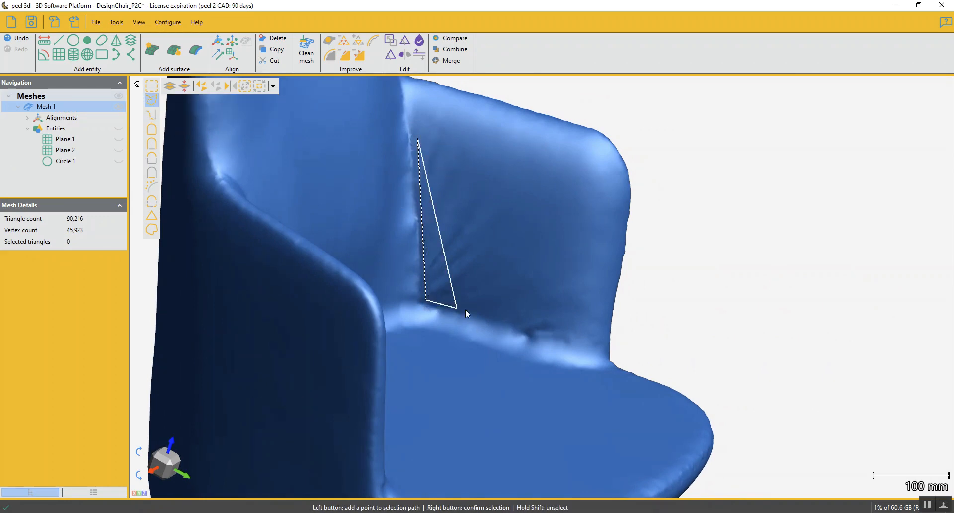
{"action": "left_click", "coordinate": [478, 312]}
{"action": "left_click", "coordinate": [513, 276]}
{"action": "left_click", "coordinate": [513, 223]}
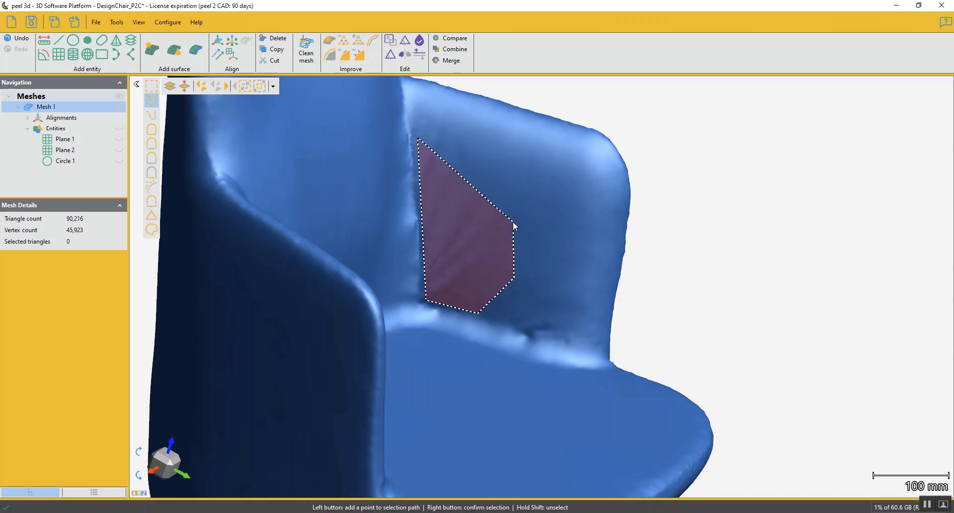
{"action": "left_click", "coordinate": [463, 146]}
{"action": "right_click", "coordinate": [461, 148]}
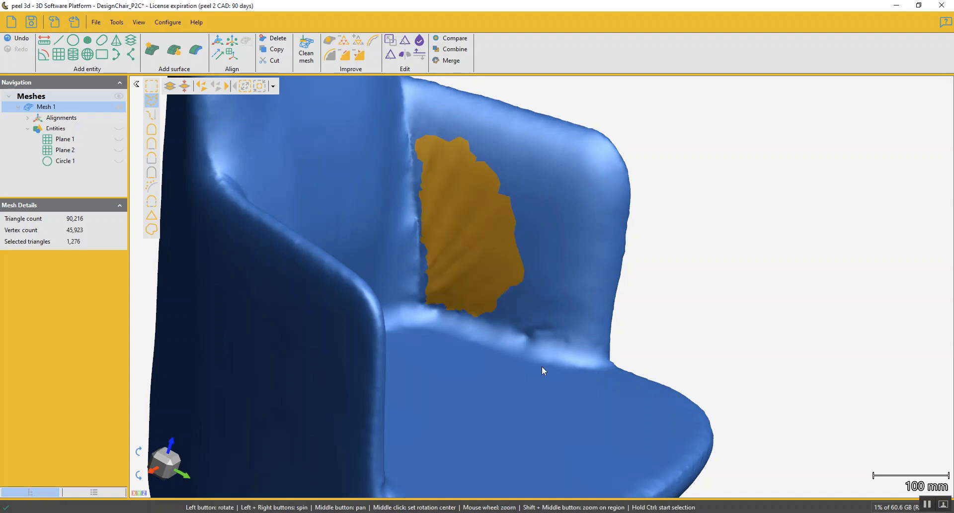
Add the small dent above the armrest's seat seam to the selection and smooth away both selected areas.
{"action": "left_click", "coordinate": [575, 344]}
{"action": "right_click", "coordinate": [554, 338]}
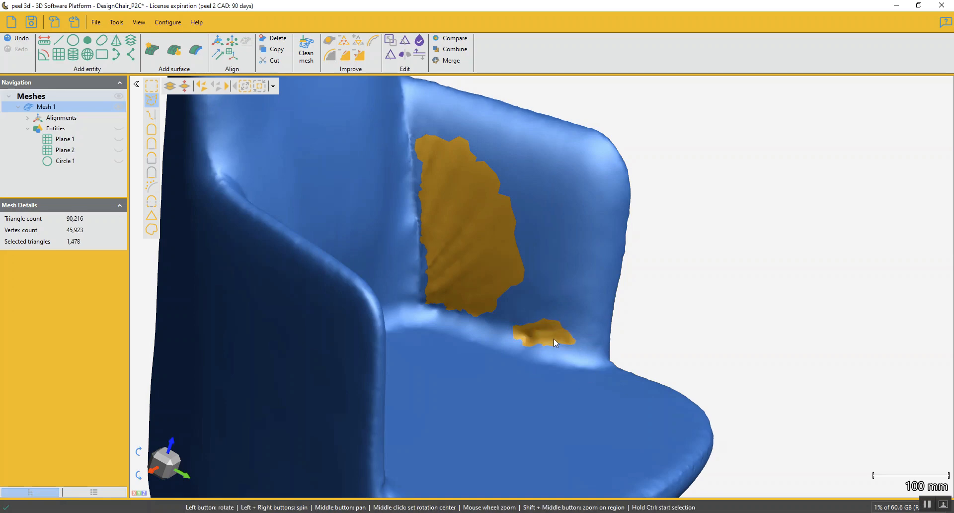
{"action": "left_click", "coordinate": [347, 54]}
{"action": "scroll", "coordinate": [506, 285], "scroll_direction": "down", "scroll_amount": 5}
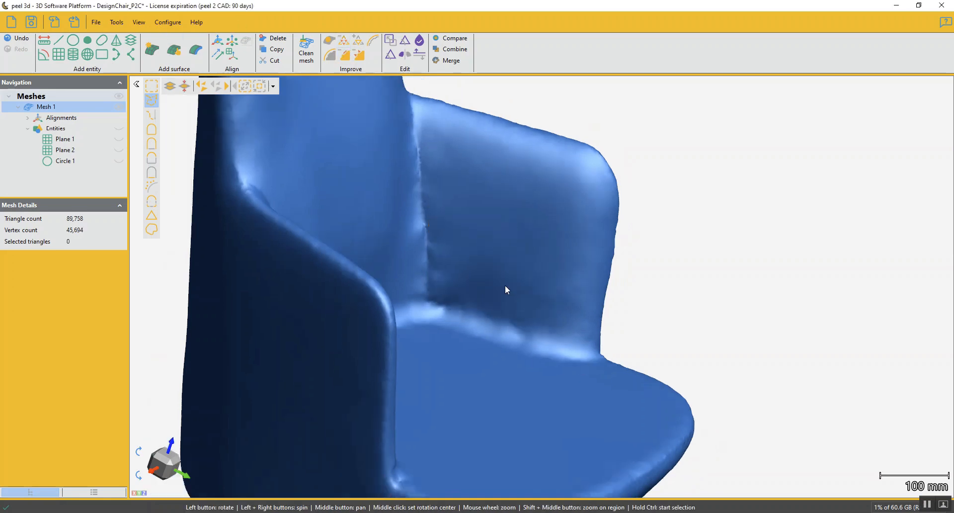
Select the rough spot where the backrest, opposite armrest and seat seam meet, and smooth it away.
{"action": "left_click_drag", "start_coordinate": [517, 340], "coordinate": [478, 335]}
{"action": "scroll", "coordinate": [472, 323], "scroll_direction": "up", "scroll_amount": 5}
{"action": "scroll", "coordinate": [470, 317], "scroll_direction": "up", "scroll_amount": 3}
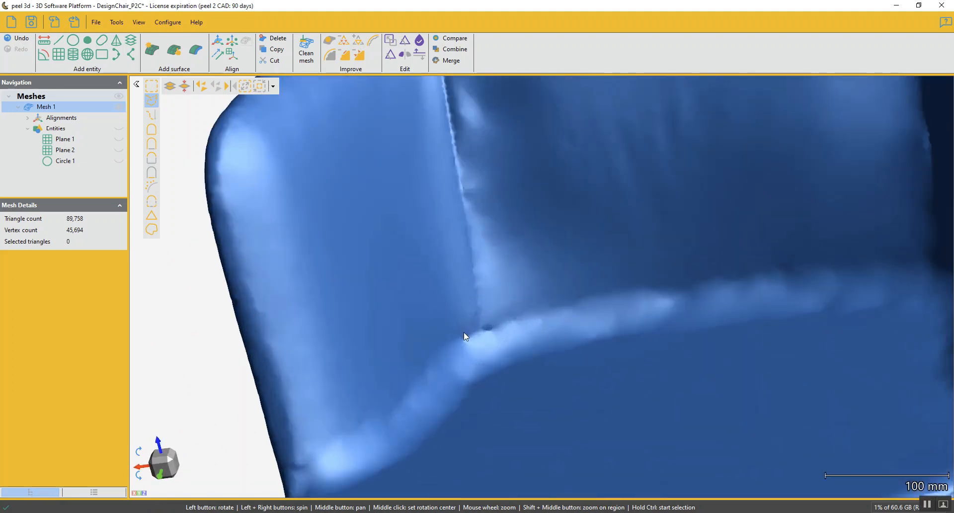
{"action": "left_click", "coordinate": [456, 332], "text": "ctrl"}
{"action": "left_click", "coordinate": [526, 326], "text": "ctrl"}
{"action": "left_click", "coordinate": [511, 314], "text": "ctrl"}
{"action": "right_click", "coordinate": [498, 306], "text": "ctrl"}
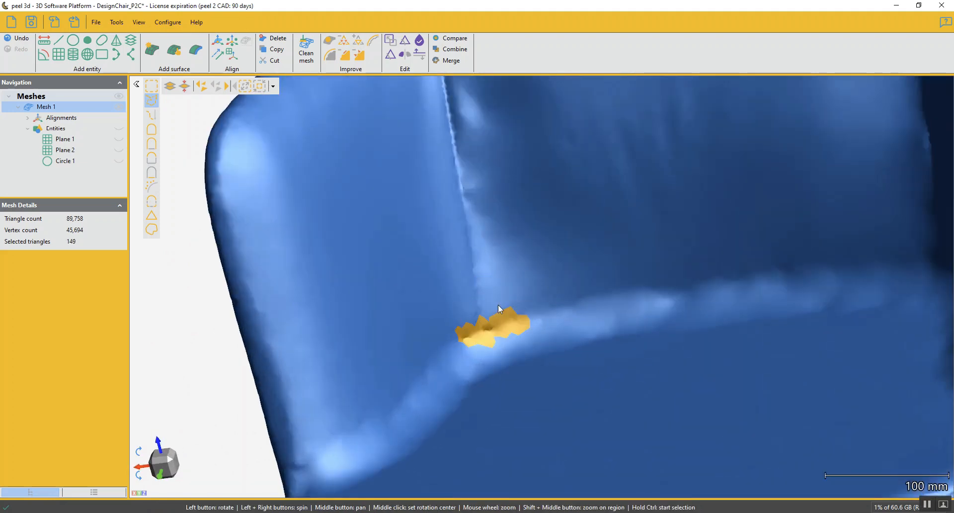
{"action": "left_click", "coordinate": [250, 88]}
{"action": "left_click", "coordinate": [256, 86]}
{"action": "left_click", "coordinate": [344, 57]}
{"action": "scroll", "coordinate": [485, 260], "scroll_direction": "down", "scroll_amount": 2}
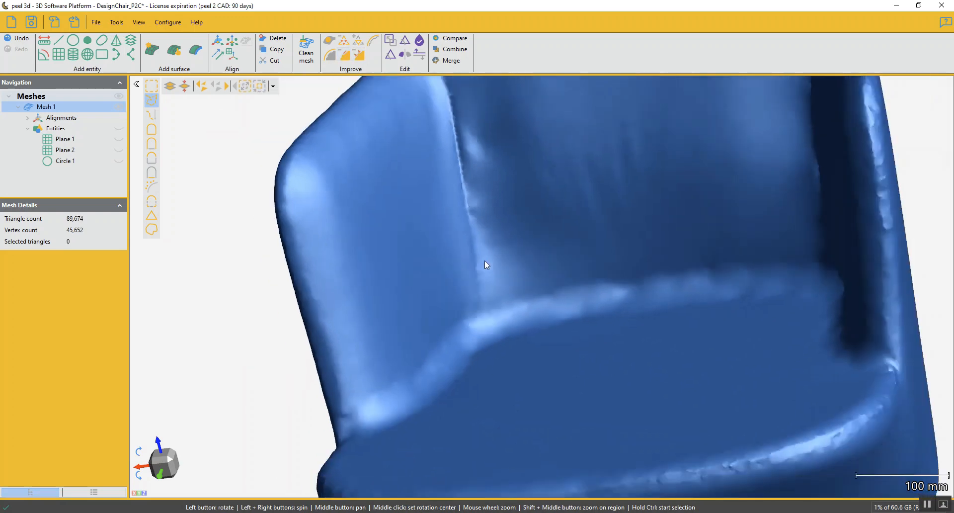
Select the full-height centre crease on the backrest's rear with a size 20 brush path and smooth it away.
{"action": "scroll", "coordinate": [485, 261], "scroll_direction": "down", "scroll_amount": 3}
{"action": "mouse_move", "coordinate": [613, 340]}
{"action": "left_mouse_down"}
{"action": "mouse_move", "coordinate": [589, 332]}
{"action": "mouse_move", "coordinate": [533, 352]}
{"action": "mouse_move", "coordinate": [580, 306]}
{"action": "mouse_move", "coordinate": [613, 341]}
{"action": "mouse_move", "coordinate": [595, 333]}
{"action": "left_mouse_up"}
{"action": "scroll", "coordinate": [539, 353], "scroll_direction": "down", "scroll_amount": 1}
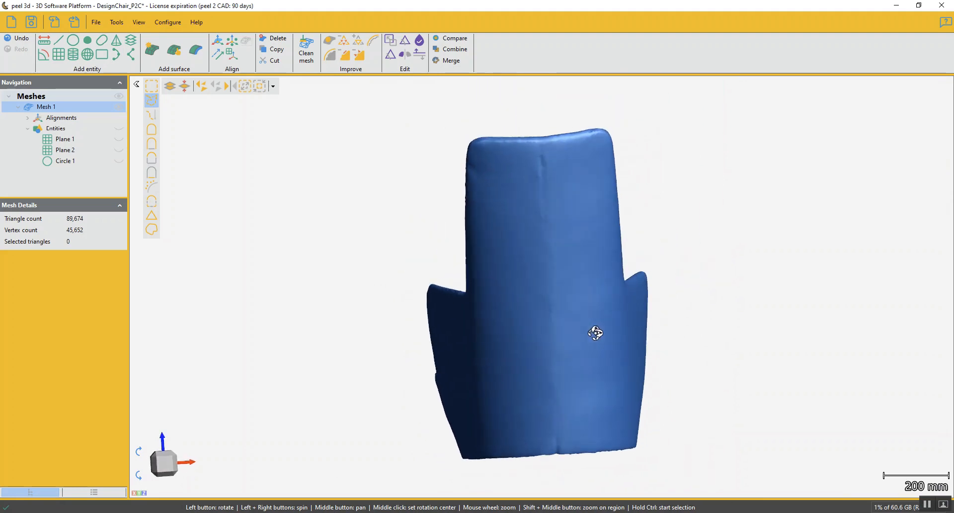
{"action": "left_click", "coordinate": [153, 112]}
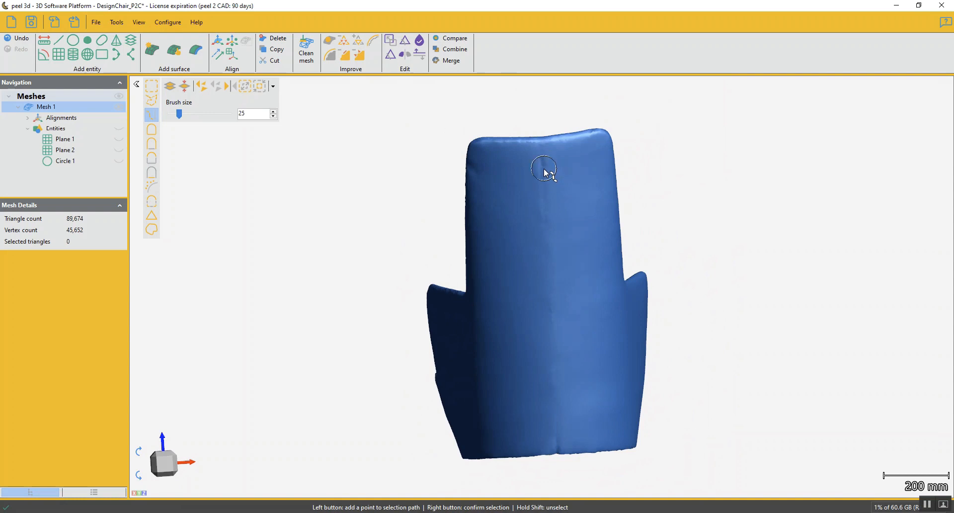
{"action": "scroll", "coordinate": [543, 163], "scroll_direction": "down", "scroll_amount": 1, "text": "ctrl"}
{"action": "left_click", "coordinate": [543, 163]}
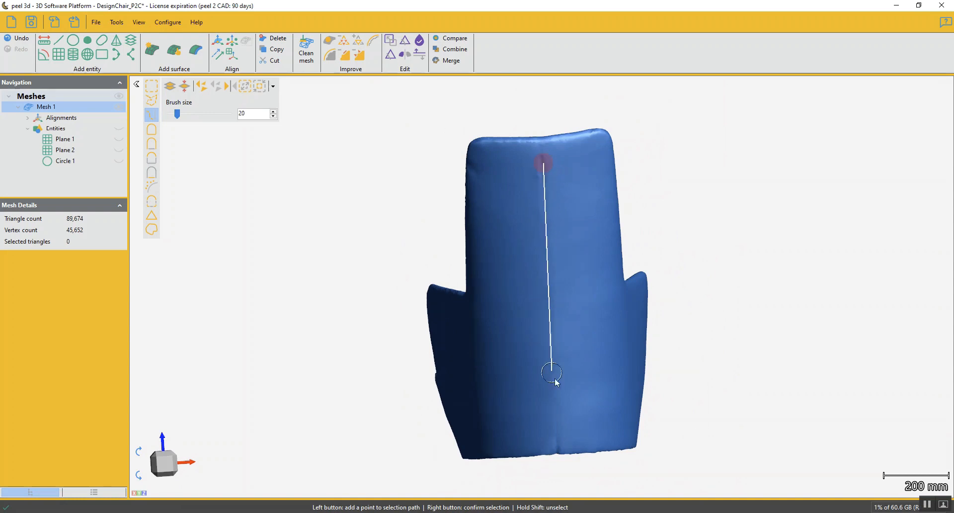
{"action": "left_click", "coordinate": [556, 431]}
{"action": "right_click", "coordinate": [556, 430]}
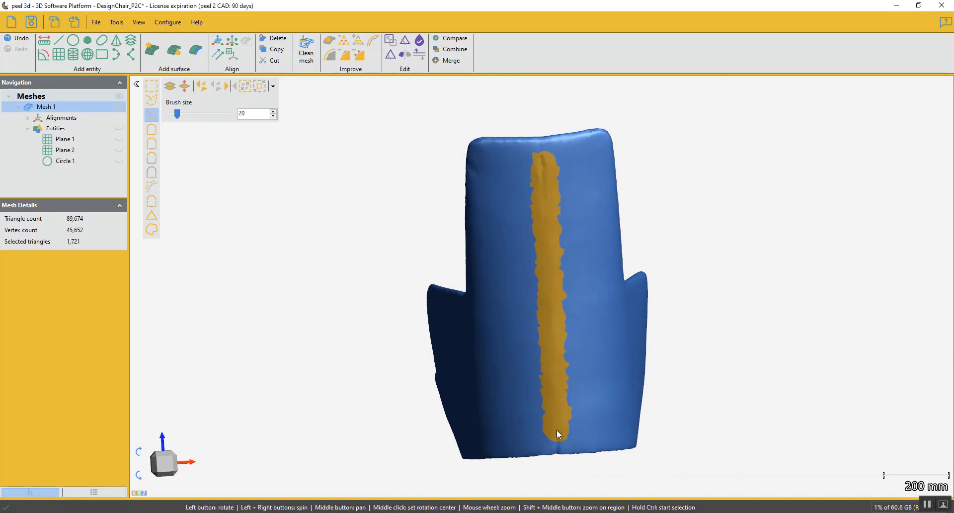
{"action": "left_click", "coordinate": [246, 86]}
{"action": "left_click", "coordinate": [347, 57]}
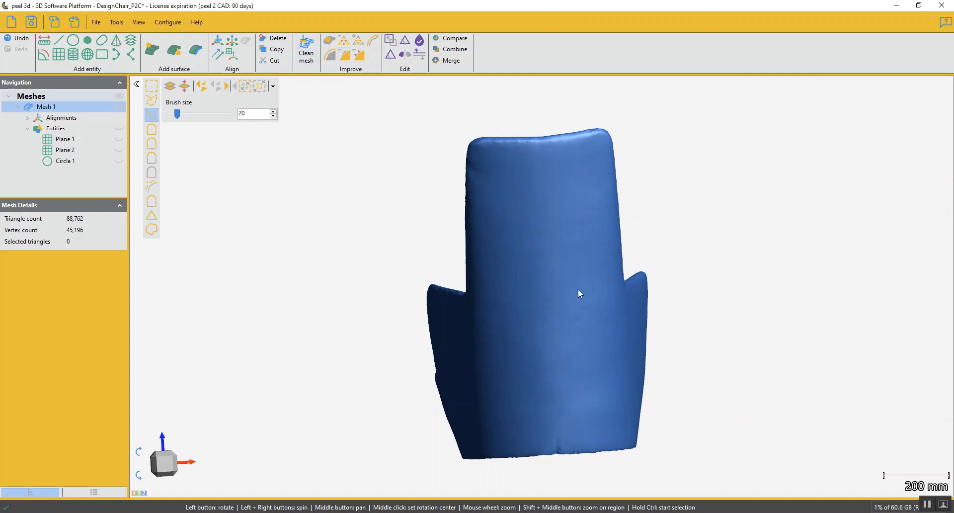
Select the small dent at the rear's lower edge, below the former crease, with brush size 35 and smooth it away.
{"action": "scroll", "coordinate": [577, 288], "scroll_direction": "down", "scroll_amount": 1}
{"action": "scroll", "coordinate": [556, 386], "scroll_direction": "up", "scroll_amount": 6}
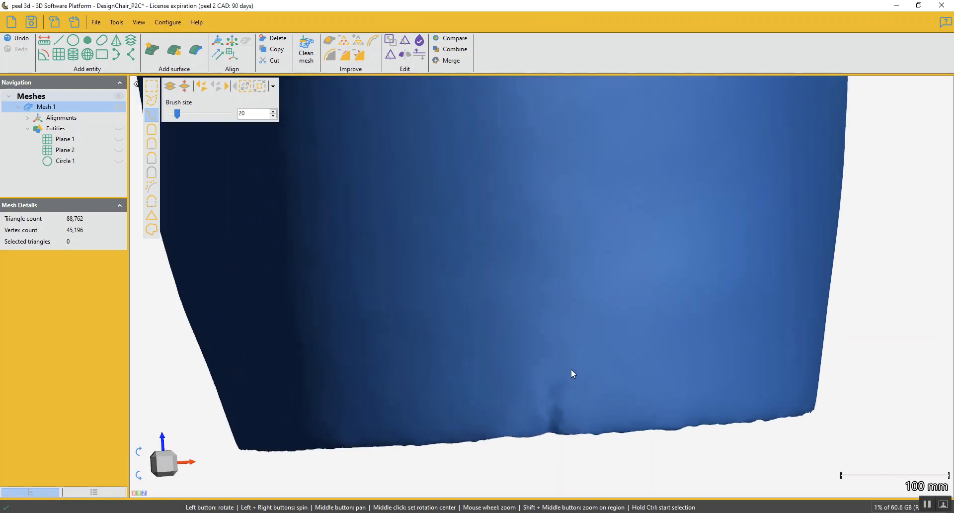
{"action": "scroll", "coordinate": [570, 369], "scroll_direction": "up", "scroll_amount": 1}
{"action": "middle_click_drag", "start_coordinate": [571, 369], "coordinate": [582, 310]}
{"action": "scroll", "coordinate": [565, 349], "scroll_direction": "up", "scroll_amount": 3, "text": "ctrl"}
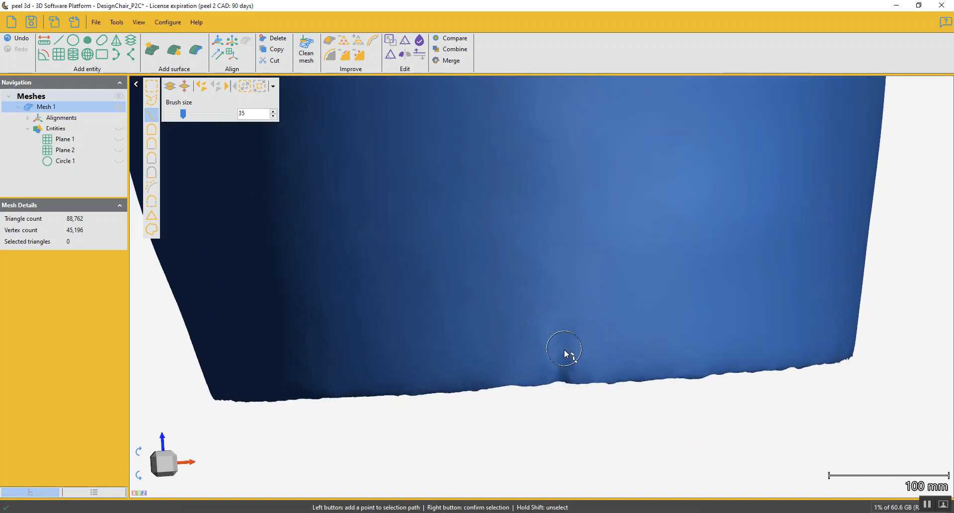
{"action": "mouse_move", "coordinate": [565, 354]}
{"action": "left_mouse_down", "text": "ctrl"}
{"action": "mouse_move", "coordinate": [562, 345]}
{"action": "mouse_move", "coordinate": [558, 408]}
{"action": "left_mouse_up", "text": "ctrl"}
{"action": "scroll", "coordinate": [591, 341], "scroll_direction": "down", "scroll_amount": 1}
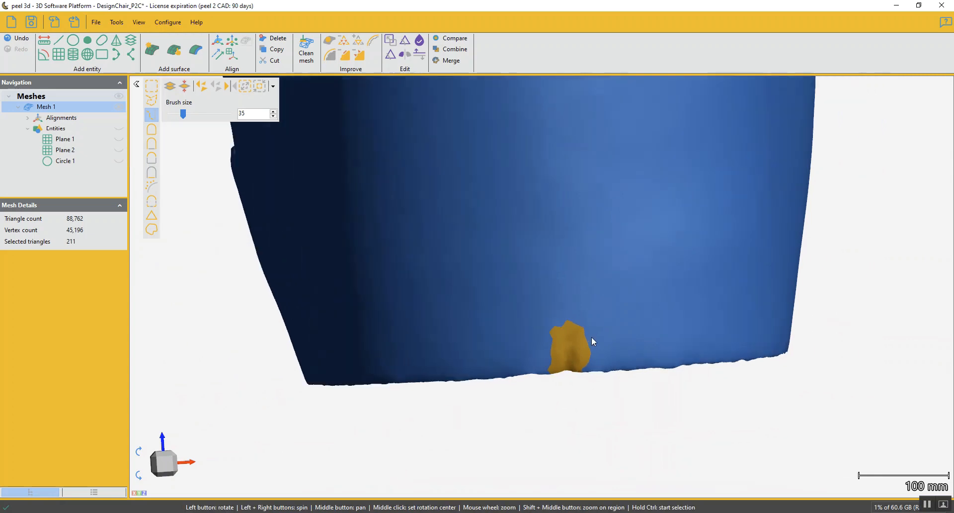
{"action": "scroll", "coordinate": [592, 338], "scroll_direction": "down", "scroll_amount": 3}
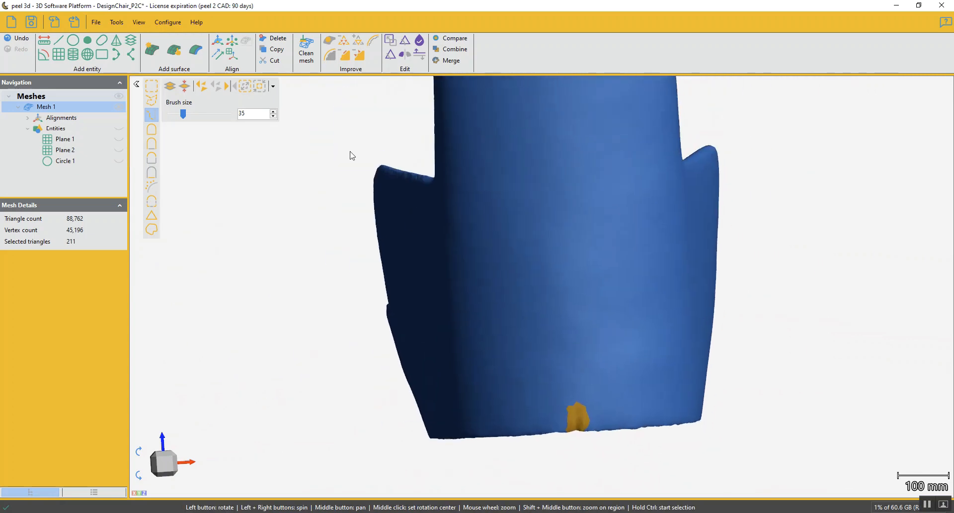
{"action": "left_click", "coordinate": [346, 54]}
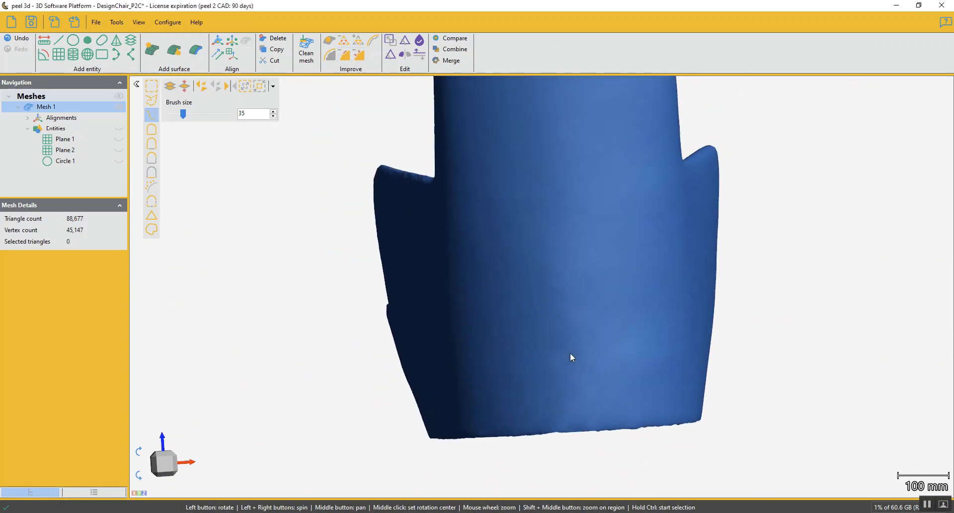
Select the wrinkles in the middle of the lower backrest with two crossing brush strokes and smooth them away.
{"action": "left_click_drag", "start_coordinate": [570, 353], "coordinate": [675, 376]}
{"action": "scroll", "coordinate": [545, 260], "scroll_direction": "down", "scroll_amount": 3}
{"action": "middle_click_drag", "start_coordinate": [544, 259], "coordinate": [538, 323]}
{"action": "left_click_drag", "start_coordinate": [538, 323], "coordinate": [535, 340]}
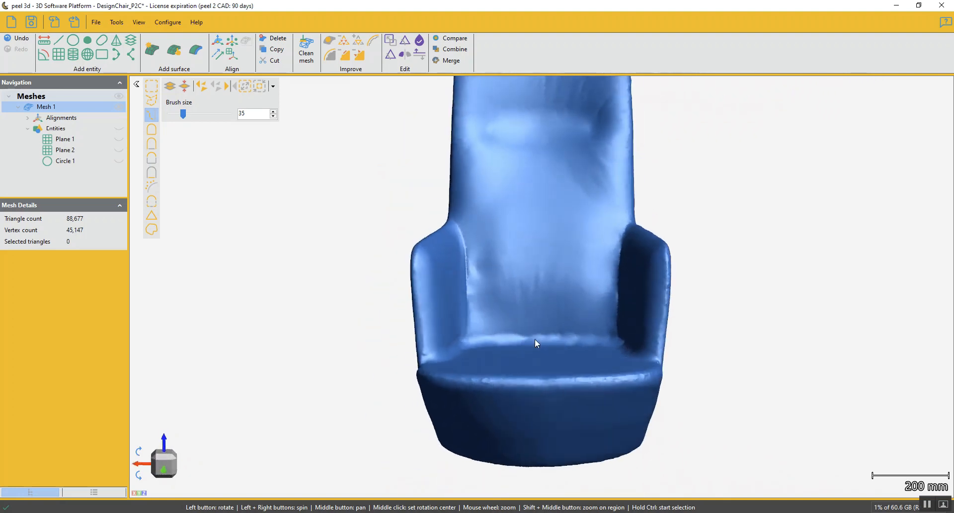
{"action": "scroll", "coordinate": [516, 300], "scroll_direction": "up", "scroll_amount": 2}
{"action": "left_click", "coordinate": [512, 279], "text": "ctrl"}
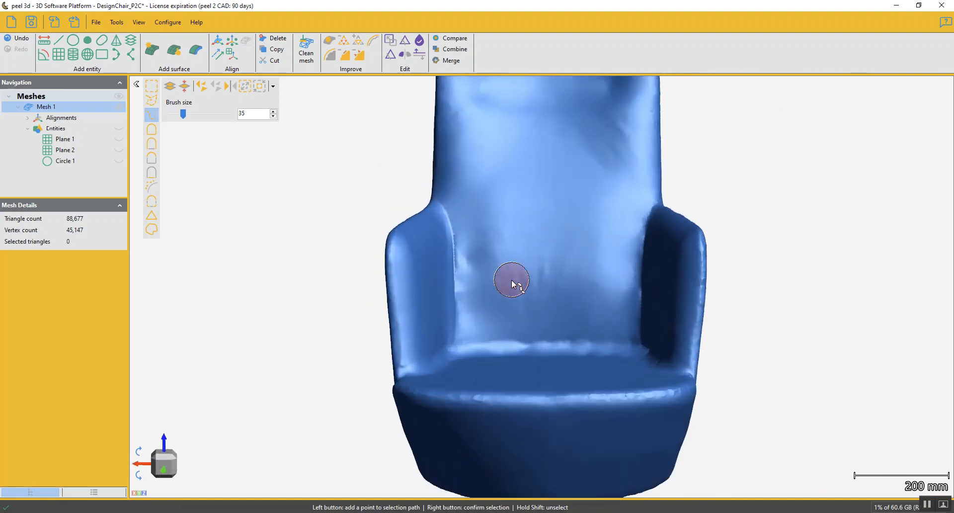
{"action": "right_click", "coordinate": [577, 279]}
{"action": "left_click", "coordinate": [536, 261], "text": "ctrl"}
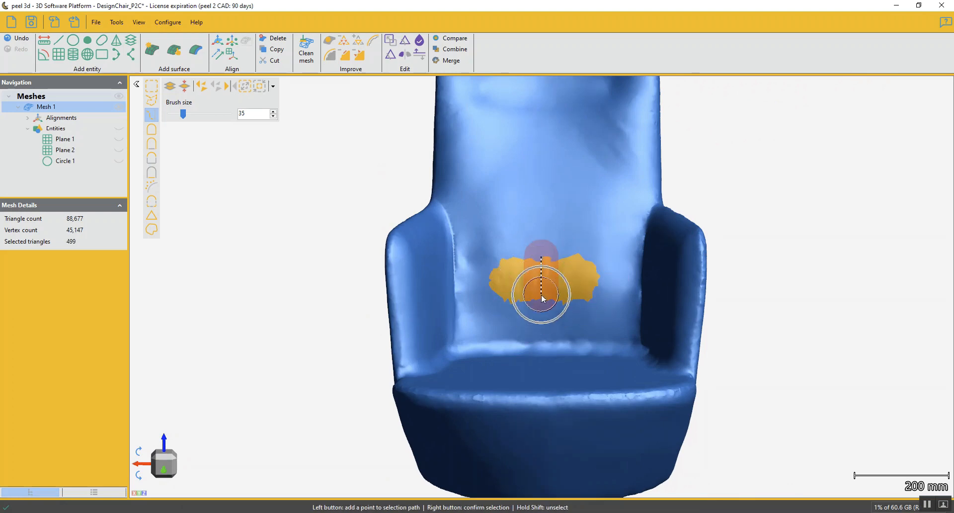
{"action": "right_click", "coordinate": [533, 295]}
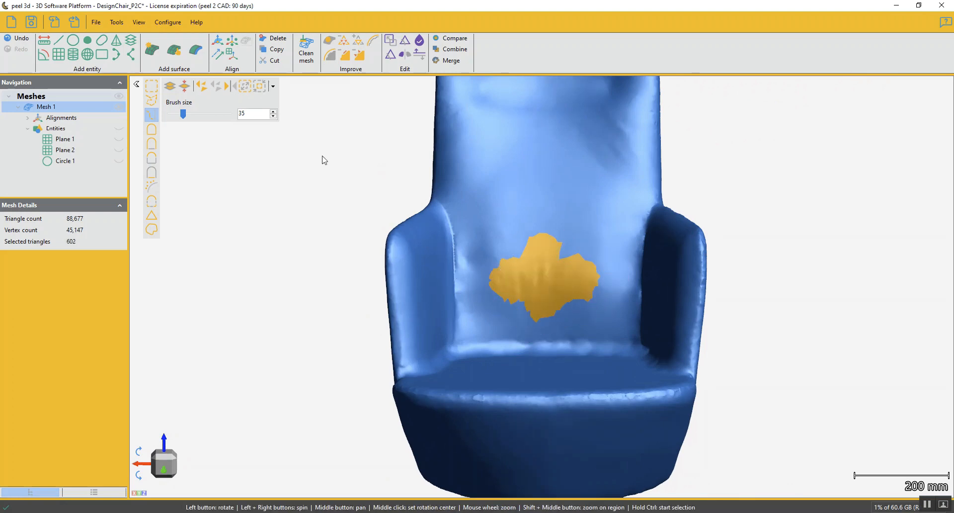
{"action": "left_click", "coordinate": [347, 55]}
Select the vertical wrinkles at the headrest's centre and the creased patch below the head cushion, and smooth both away.
{"action": "scroll", "coordinate": [552, 249], "scroll_direction": "down", "scroll_amount": 1}
{"action": "middle_click_drag", "start_coordinate": [553, 248], "coordinate": [545, 337]}
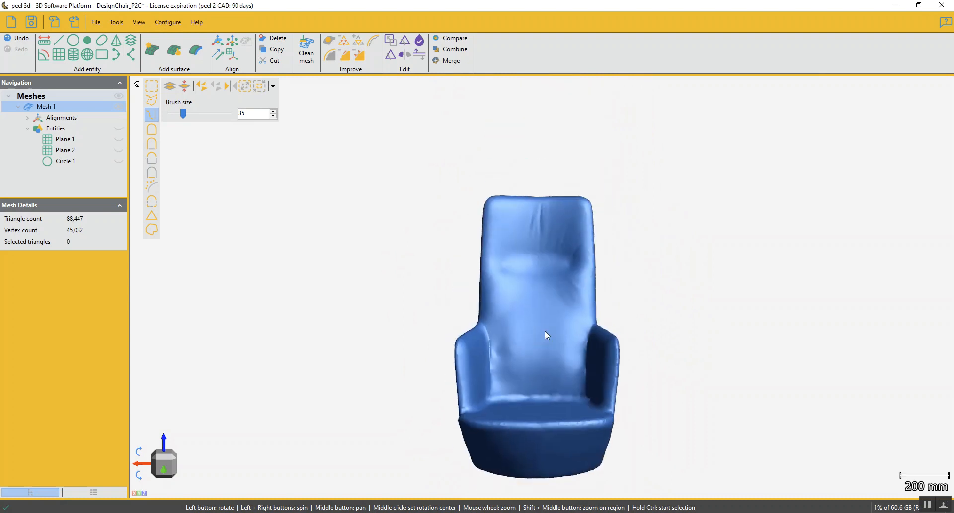
{"action": "scroll", "coordinate": [532, 228], "scroll_direction": "up", "scroll_amount": 5}
{"action": "mouse_move", "coordinate": [538, 211]}
{"action": "left_mouse_down"}
{"action": "mouse_move", "coordinate": [546, 256]}
{"action": "mouse_move", "coordinate": [546, 205]}
{"action": "left_mouse_up"}
{"action": "right_click", "coordinate": [546, 204]}
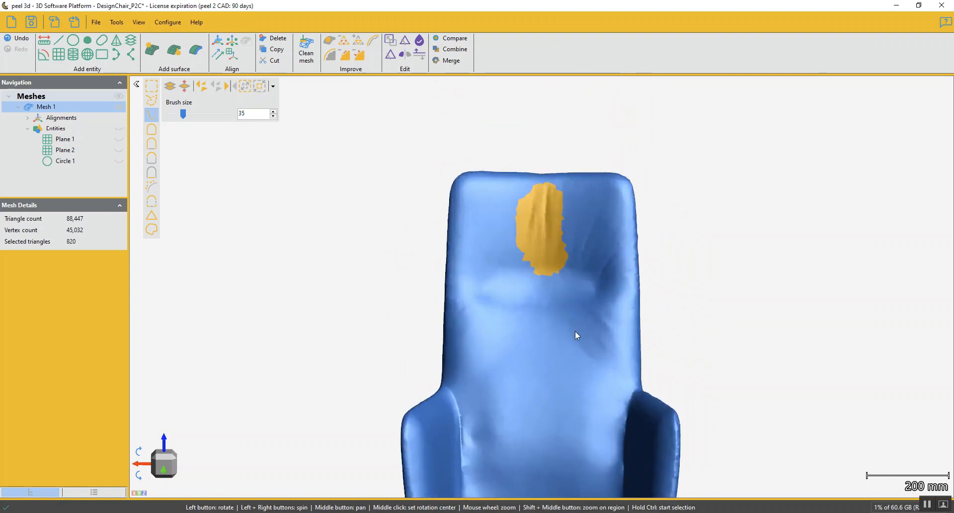
{"action": "left_click", "coordinate": [575, 330]}
{"action": "left_click", "coordinate": [592, 359]}
{"action": "right_click", "coordinate": [606, 351]}
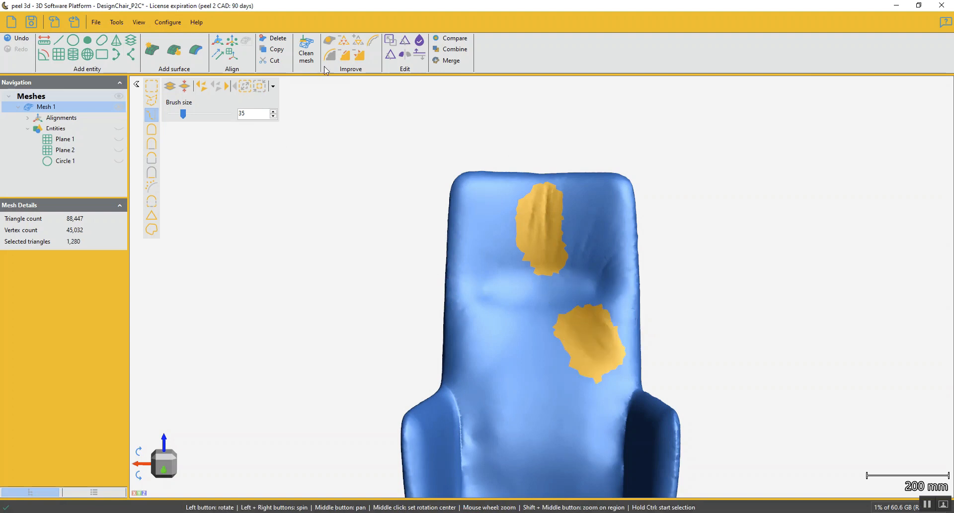
Select the remaining slanted wrinkles on the headrest, above one end of the head cushion, and smooth them away.
{"action": "left_click_drag", "start_coordinate": [583, 361], "coordinate": [608, 348]}
{"action": "left_click", "coordinate": [531, 255], "text": "ctrl"}
{"action": "left_click", "coordinate": [547, 229]}
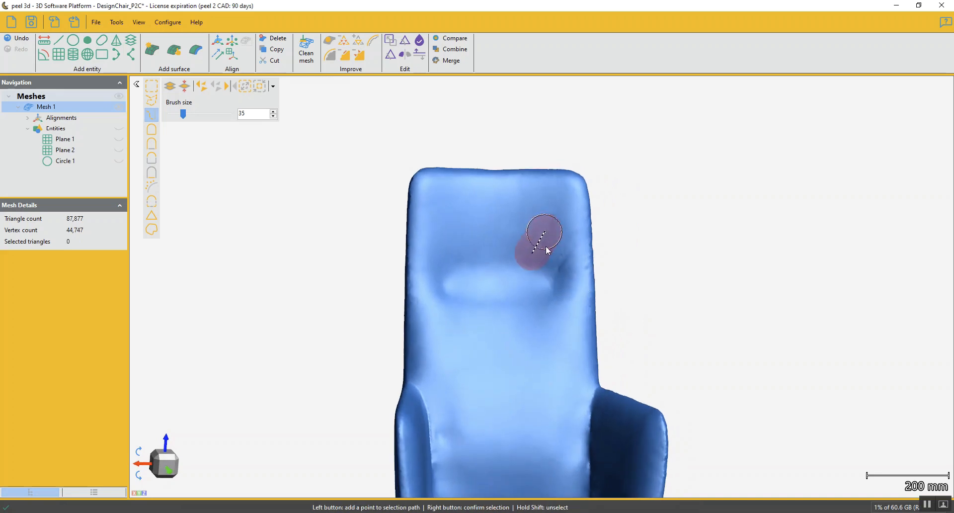
{"action": "right_click", "coordinate": [546, 247]}
{"action": "left_click", "coordinate": [546, 262], "text": "ctrl"}
{"action": "right_click", "coordinate": [555, 261]}
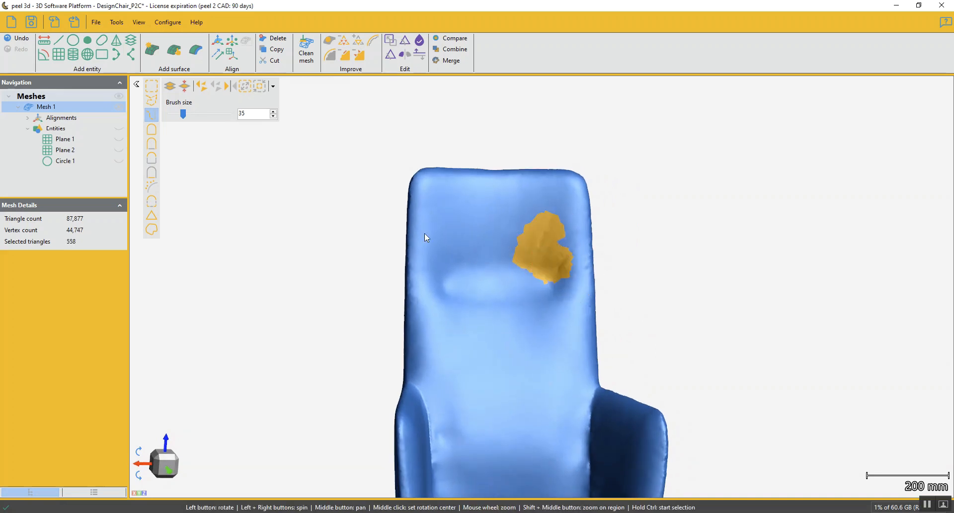
{"action": "left_click", "coordinate": [354, 52]}
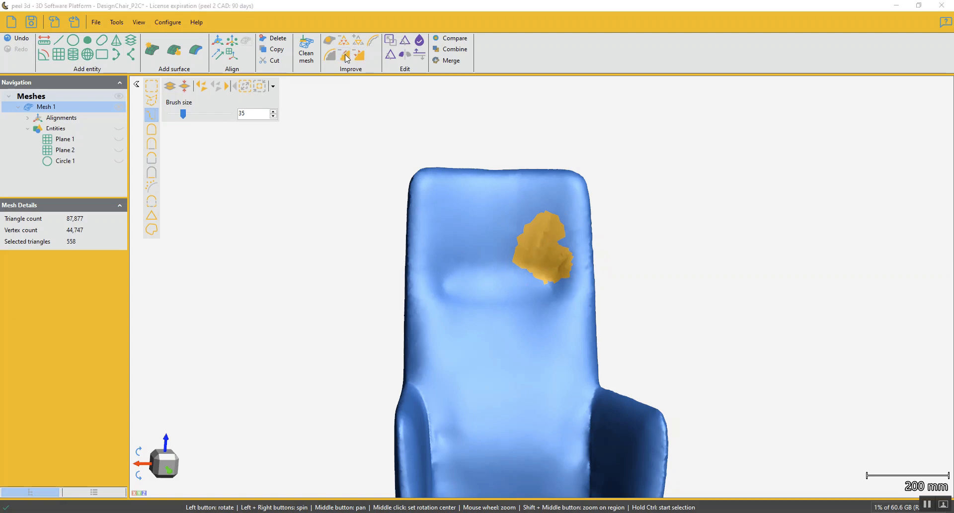
Select the vertical centre crease on the front panel from seat edge to base with brush size 25 and smooth it away.
{"action": "scroll", "coordinate": [500, 421], "scroll_direction": "down", "scroll_amount": 4}
{"action": "left_click_drag", "start_coordinate": [506, 405], "coordinate": [604, 410]}
{"action": "scroll", "coordinate": [550, 368], "scroll_direction": "up", "scroll_amount": 5}
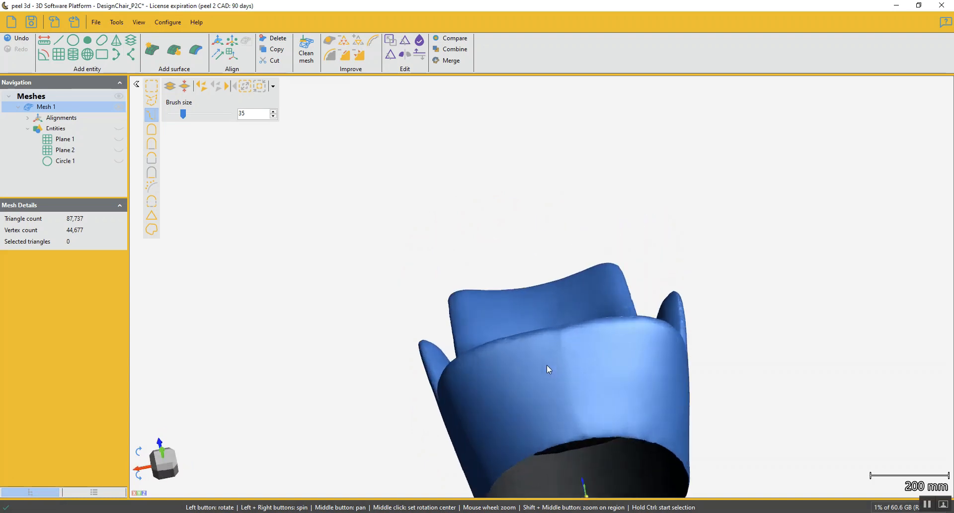
{"action": "left_click_drag", "start_coordinate": [544, 371], "coordinate": [544, 375]}
{"action": "scroll", "coordinate": [547, 266], "scroll_direction": "down", "scroll_amount": 1, "text": "ctrl"}
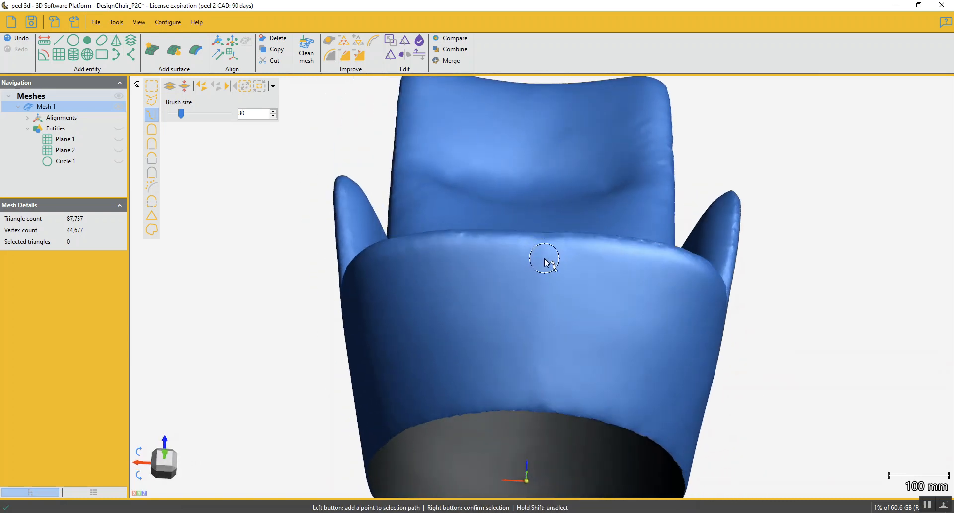
{"action": "left_click", "coordinate": [545, 258]}
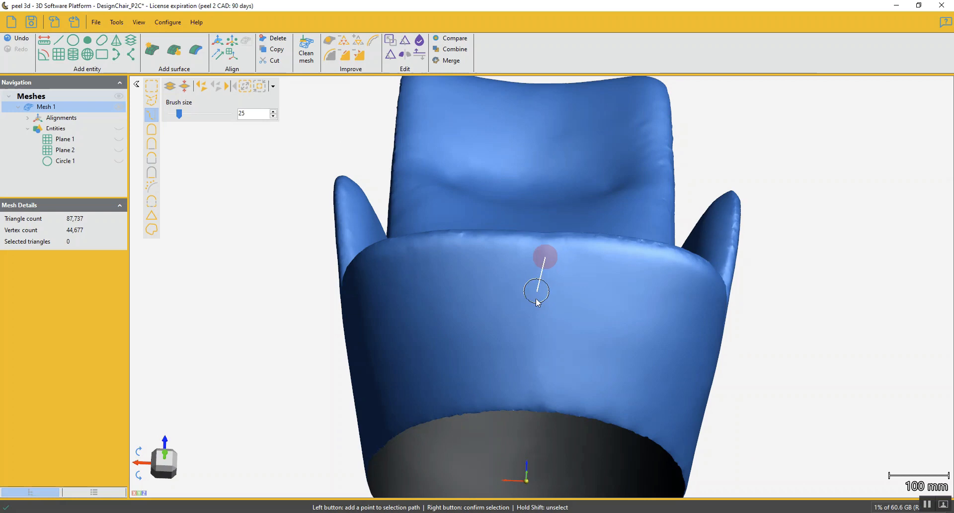
{"action": "left_click", "coordinate": [536, 396]}
{"action": "right_click", "coordinate": [537, 396]}
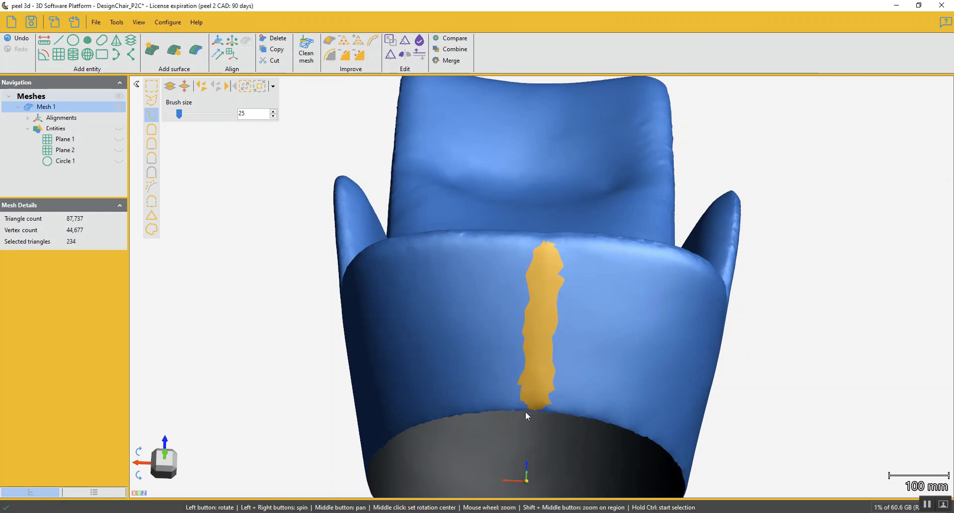
{"action": "left_click", "coordinate": [521, 415], "text": "ctrl"}
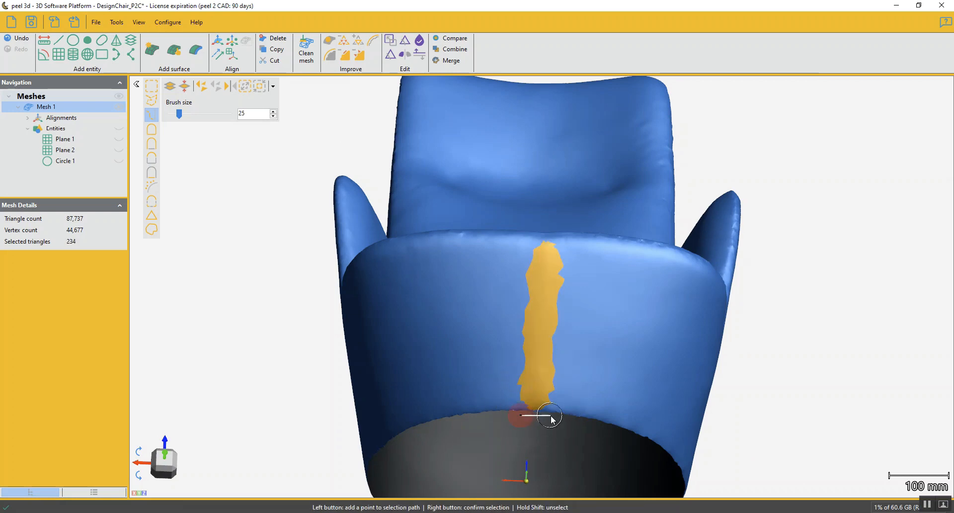
{"action": "left_click", "coordinate": [347, 53]}
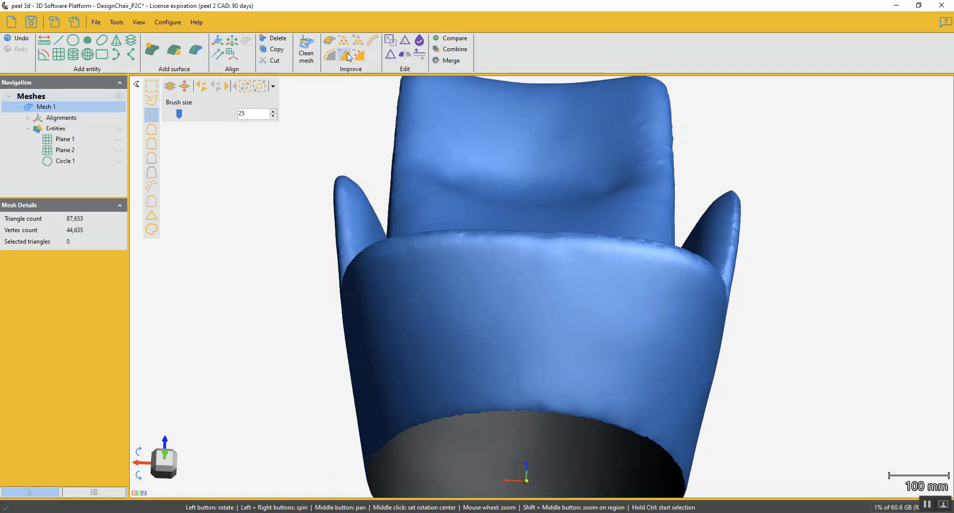
Select the uneven patches along both side edges of the backrest, level with the head cushion, and smooth them away.
{"action": "scroll", "coordinate": [564, 318], "scroll_direction": "down", "scroll_amount": 3}
{"action": "left_click_drag", "start_coordinate": [563, 317], "coordinate": [535, 235]}
{"action": "scroll", "coordinate": [497, 246], "scroll_direction": "up", "scroll_amount": 2}
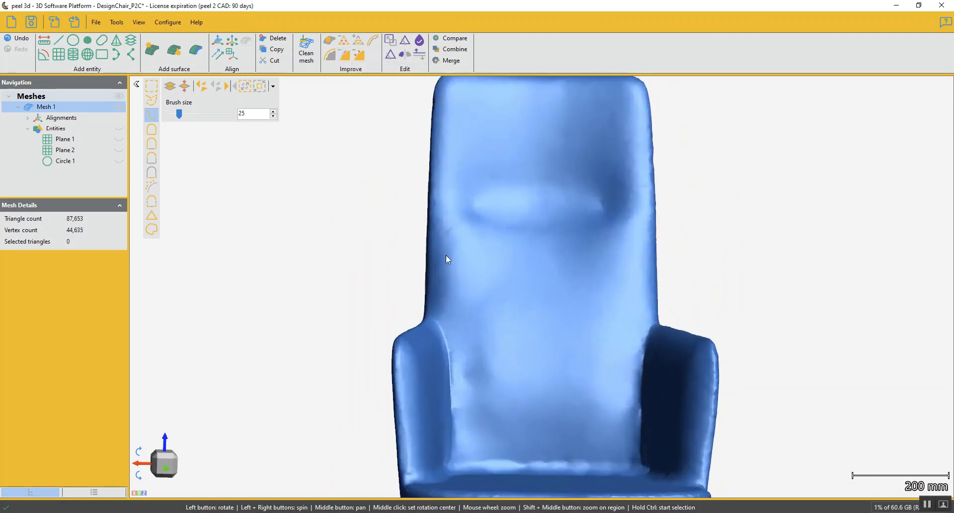
{"action": "mouse_move", "coordinate": [452, 239]}
{"action": "left_mouse_down"}
{"action": "mouse_move", "coordinate": [596, 309]}
{"action": "mouse_move", "coordinate": [530, 276]}
{"action": "left_mouse_up"}
{"action": "left_click", "coordinate": [542, 285], "text": "ctrl"}
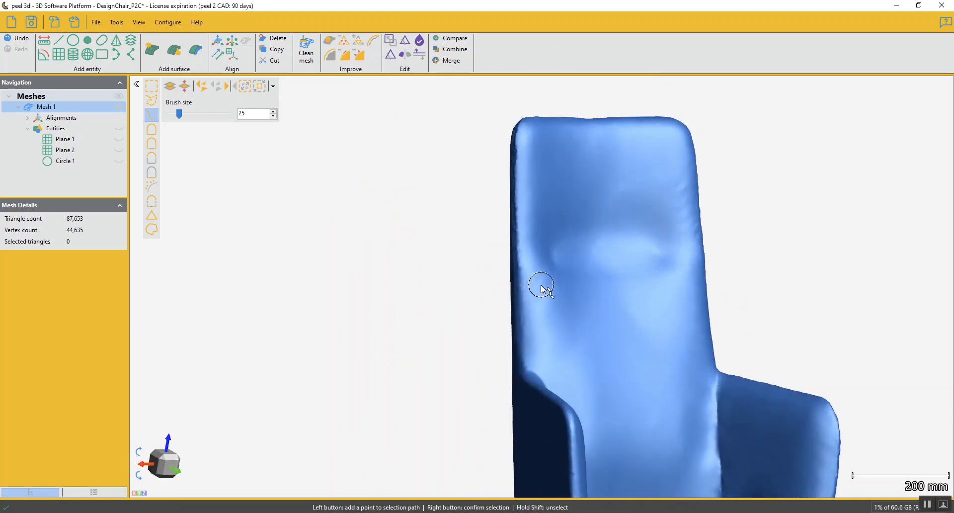
{"action": "left_click", "coordinate": [536, 259], "text": "ctrl"}
{"action": "right_click", "coordinate": [540, 223], "text": "ctrl"}
{"action": "left_click_drag", "start_coordinate": [672, 297], "coordinate": [651, 301]}
{"action": "scroll", "coordinate": [719, 227], "scroll_direction": "up", "scroll_amount": 3}
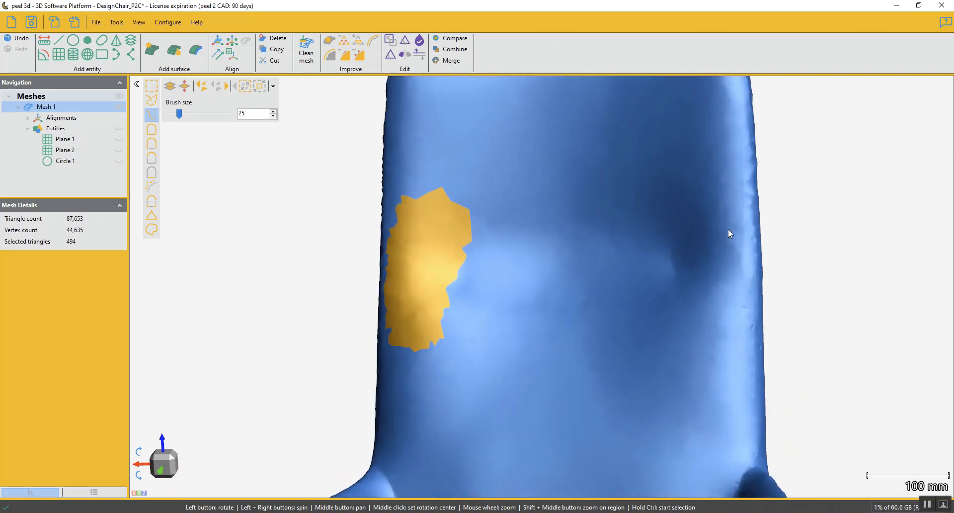
{"action": "left_click", "coordinate": [740, 216], "text": "ctrl"}
{"action": "left_click", "coordinate": [745, 326], "text": "ctrl"}
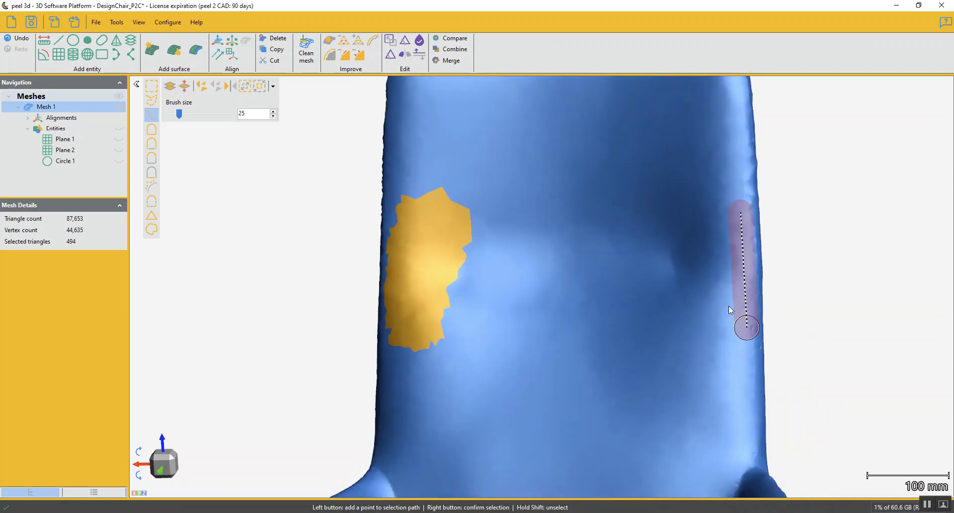
{"action": "right_click", "coordinate": [729, 305], "text": "ctrl"}
{"action": "left_click", "coordinate": [342, 54]}
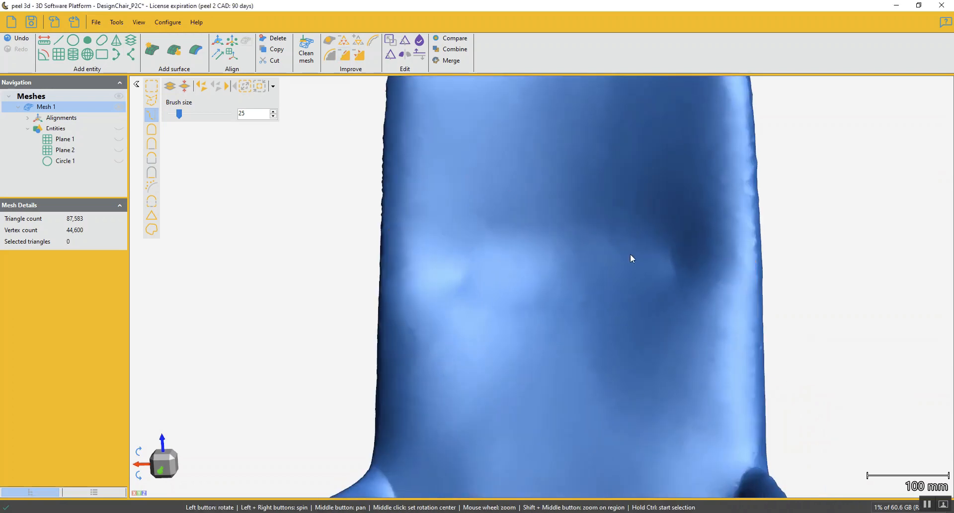
Select the rough seat front edge beside the left armrest, viewed from the front, with brush size 25, delete it and fill the hole using Low Curvature.
{"action": "scroll", "coordinate": [641, 257], "scroll_direction": "down", "scroll_amount": 4}
{"action": "left_click_drag", "start_coordinate": [697, 323], "coordinate": [658, 192]}
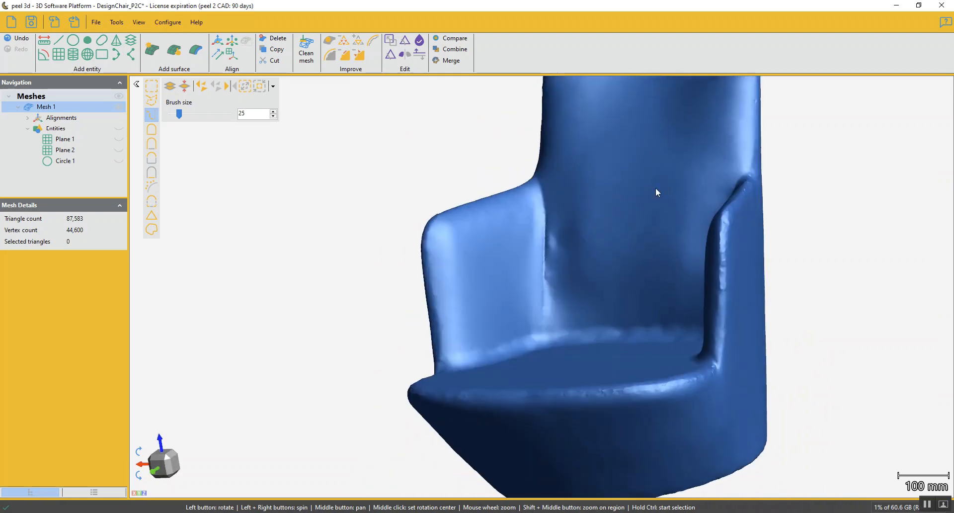
{"action": "left_click_drag", "start_coordinate": [579, 334], "coordinate": [638, 413]}
{"action": "scroll", "coordinate": [599, 297], "scroll_direction": "up", "scroll_amount": 3}
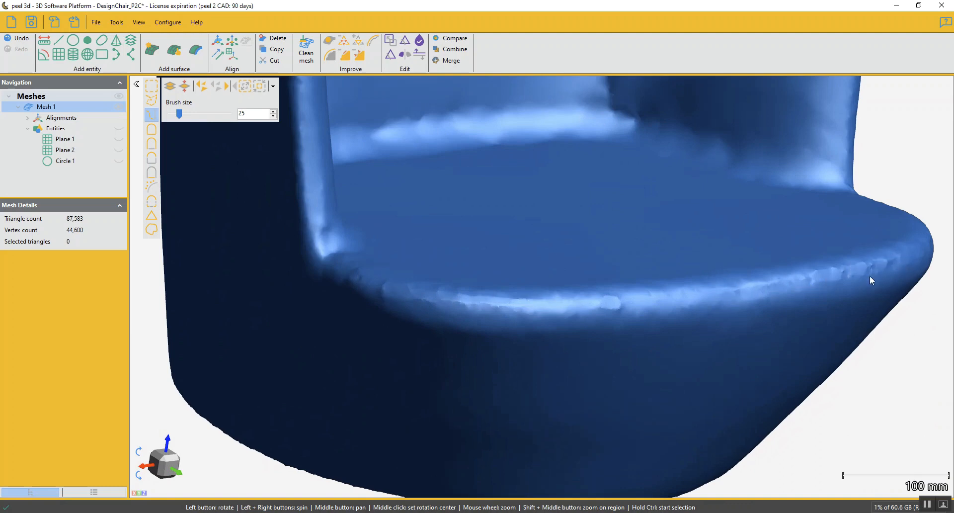
{"action": "left_click_drag", "start_coordinate": [433, 291], "coordinate": [307, 291]}
{"action": "left_click", "coordinate": [325, 276]}
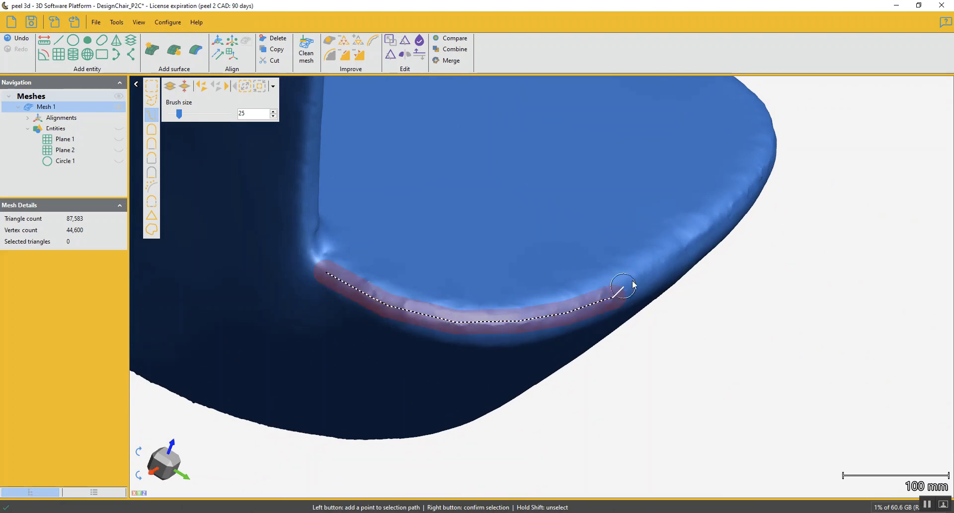
{"action": "right_click", "coordinate": [694, 243]}
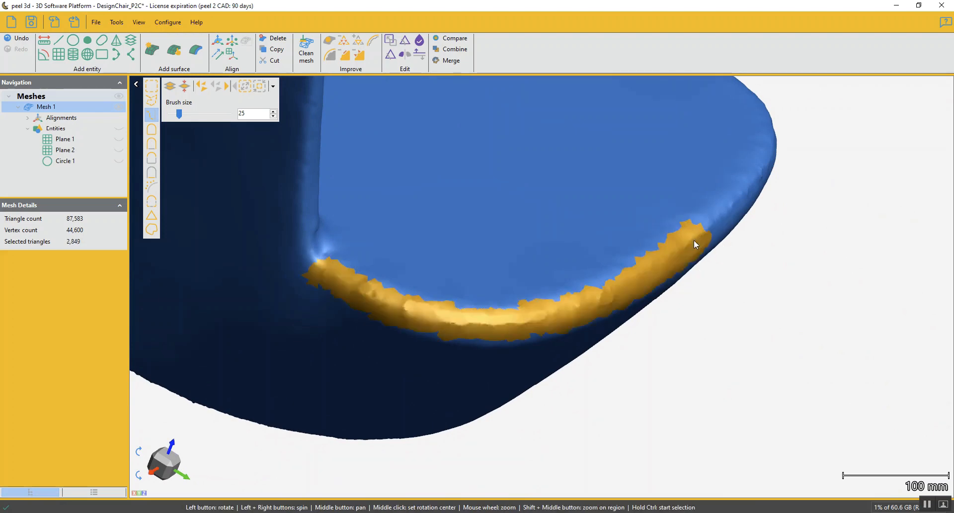
{"action": "key", "text": "Delete"}
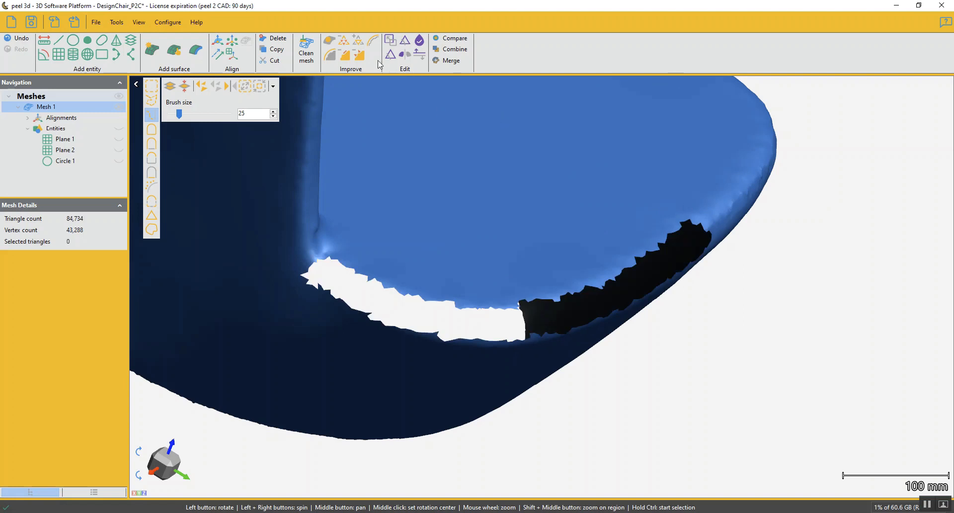
{"action": "left_click", "coordinate": [329, 40]}
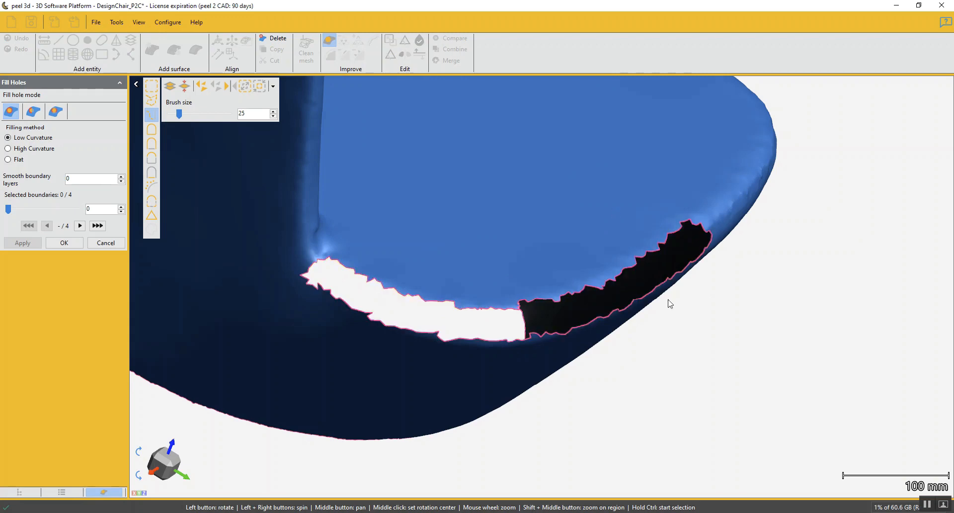
{"action": "left_click", "coordinate": [659, 256]}
Select the remaining rough seat front edge up to the right armrest corner, using brush sizes 25 and 45.
{"action": "left_click_drag", "start_coordinate": [660, 266], "coordinate": [470, 334]}
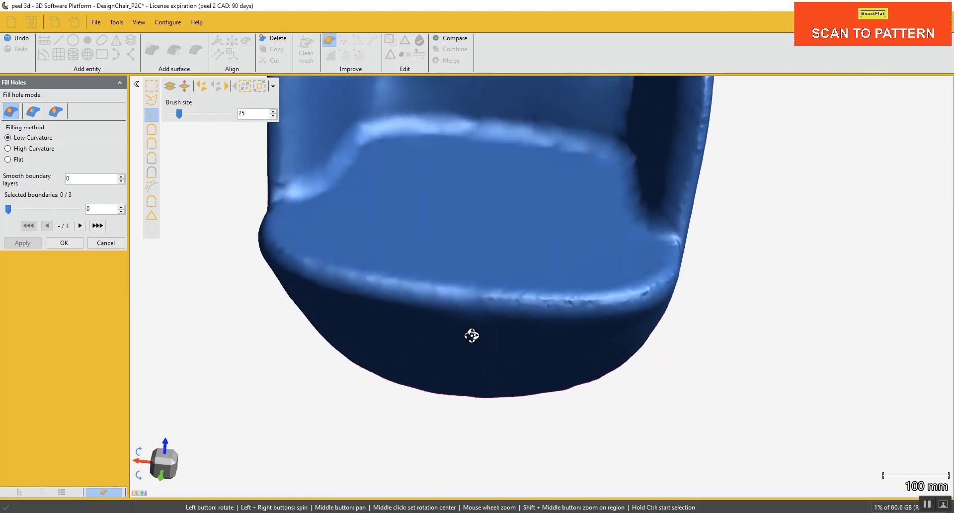
{"action": "left_click", "coordinate": [483, 299]}
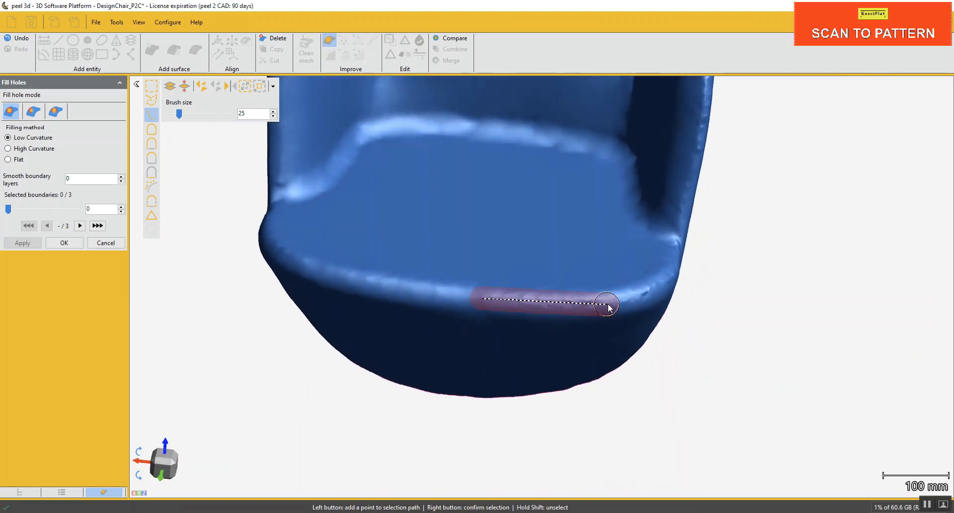
{"action": "left_click", "coordinate": [647, 295]}
{"action": "right_click", "coordinate": [649, 293]}
{"action": "mouse_move", "coordinate": [648, 293]}
{"action": "left_mouse_down"}
{"action": "mouse_move", "coordinate": [499, 322]}
{"action": "mouse_move", "coordinate": [455, 318]}
{"action": "left_mouse_up"}
{"action": "scroll", "coordinate": [502, 318], "scroll_direction": "up", "scroll_amount": 5}
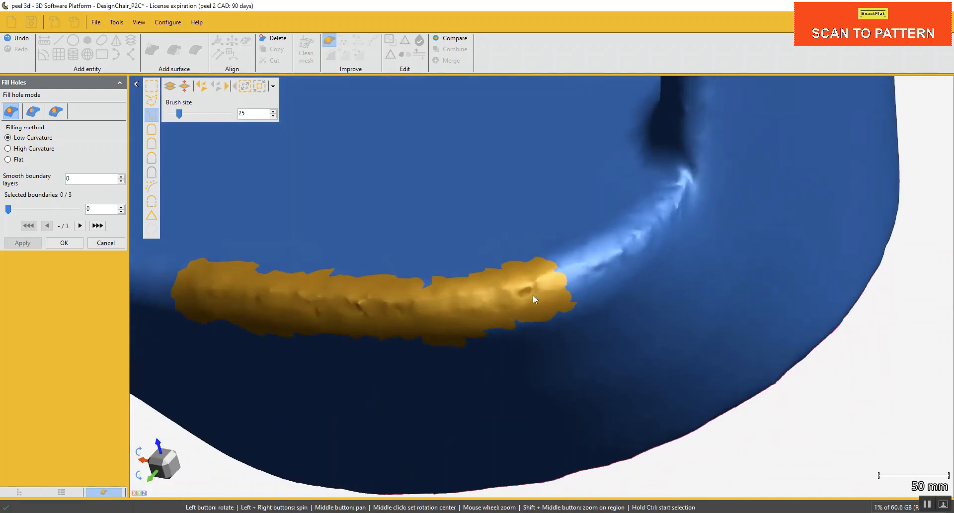
{"action": "scroll", "coordinate": [555, 286], "scroll_direction": "up", "scroll_amount": 1, "text": "ctrl"}
{"action": "left_click", "coordinate": [566, 283], "text": "ctrl"}
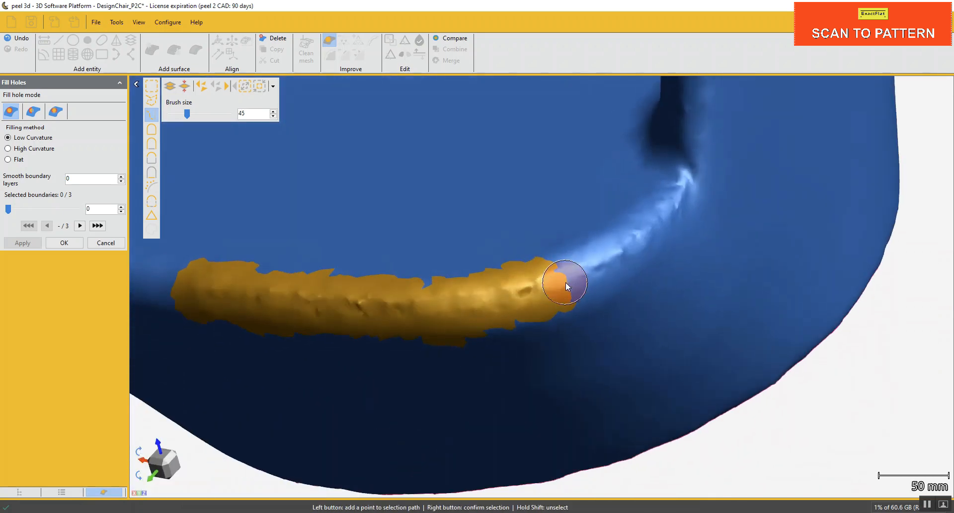
{"action": "left_click", "coordinate": [611, 269], "text": "ctrl"}
{"action": "left_click", "coordinate": [656, 231], "text": "ctrl"}
{"action": "left_click", "coordinate": [678, 202], "text": "ctrl"}
{"action": "right_click", "coordinate": [677, 201]}
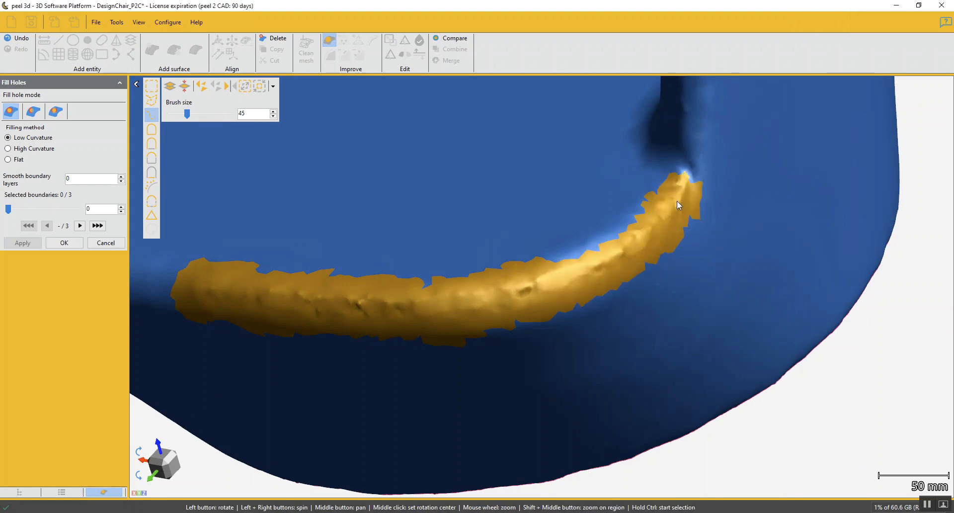
Extend the selection along the curved seat edge near the right armrest corner, reducing the brush size to 20.
{"action": "scroll", "coordinate": [677, 201], "scroll_direction": "down", "scroll_amount": 4}
{"action": "left_click", "coordinate": [609, 244], "text": "ctrl"}
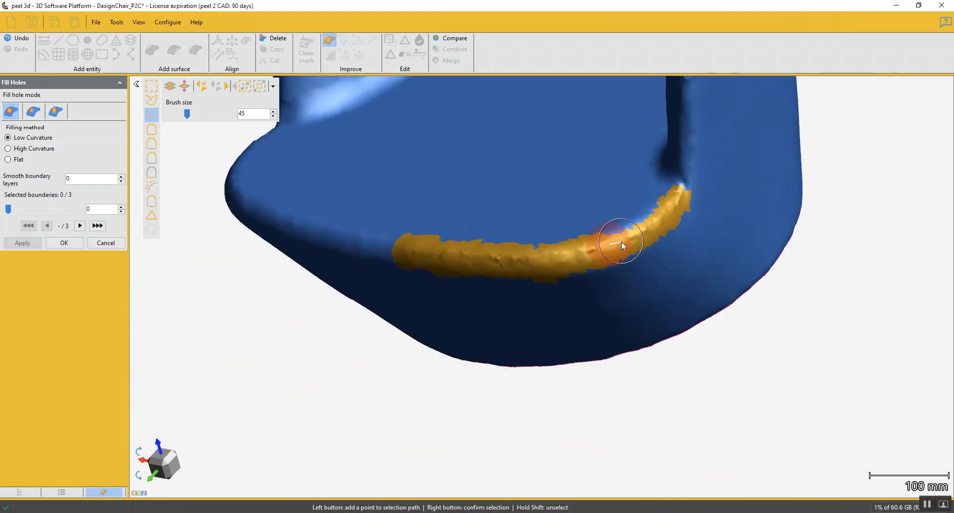
{"action": "left_click", "coordinate": [661, 224], "text": "ctrl"}
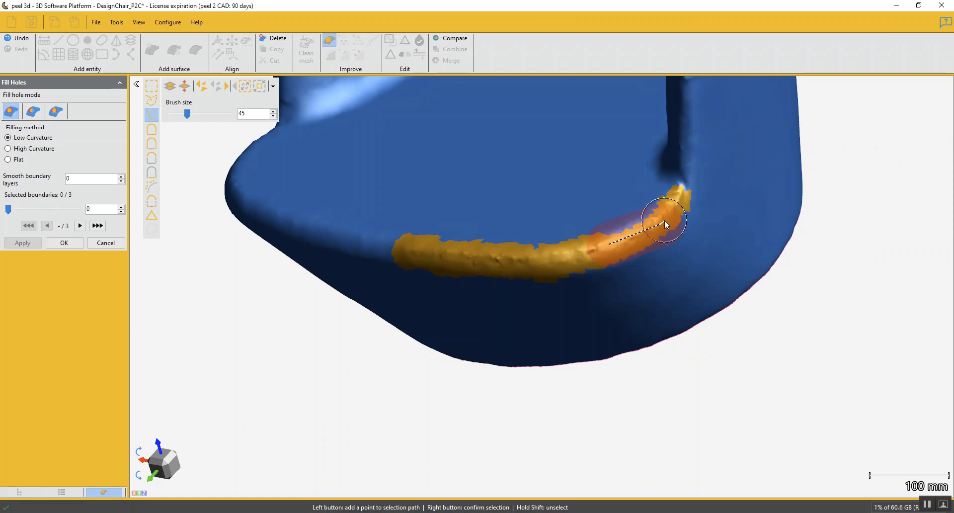
{"action": "scroll", "coordinate": [663, 222], "scroll_direction": "down", "scroll_amount": 3, "text": "ctrl"}
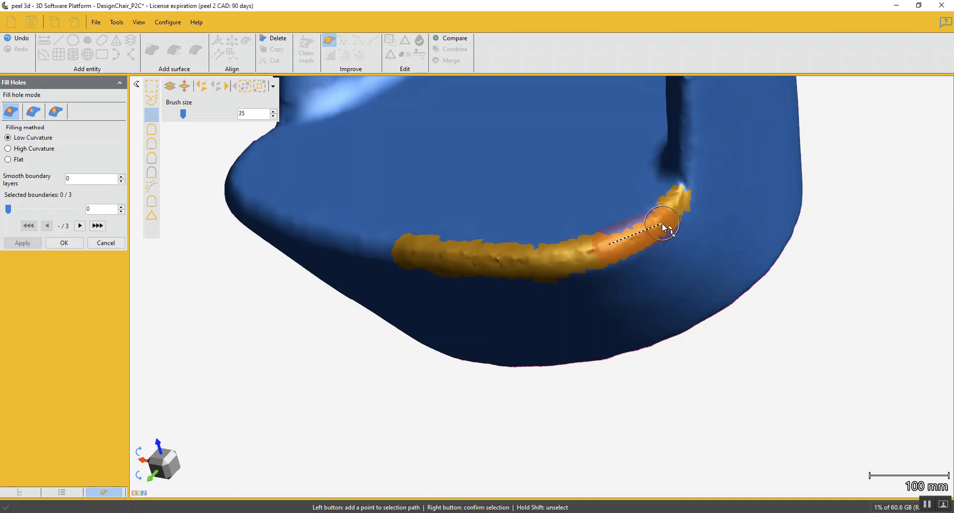
{"action": "scroll", "coordinate": [663, 223], "scroll_direction": "down", "scroll_amount": 2, "text": "ctrl"}
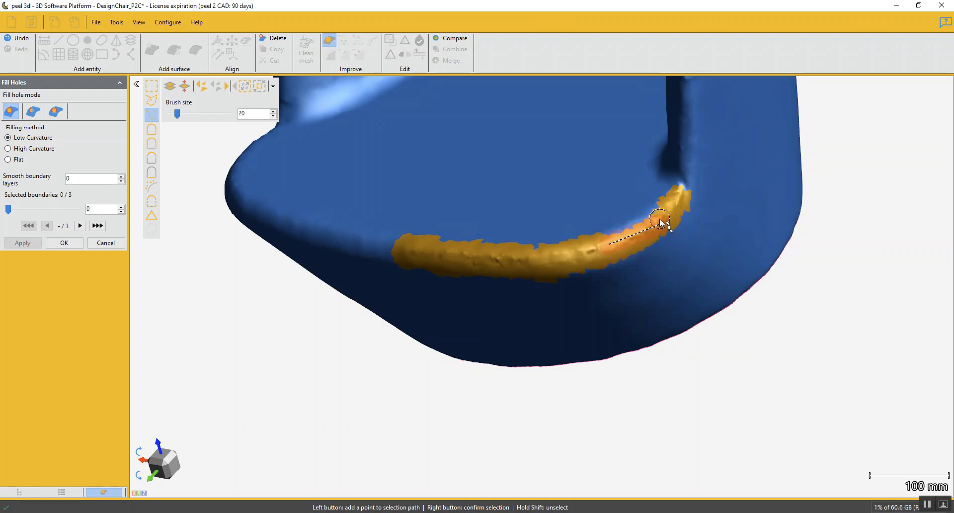
{"action": "right_click", "coordinate": [662, 222]}
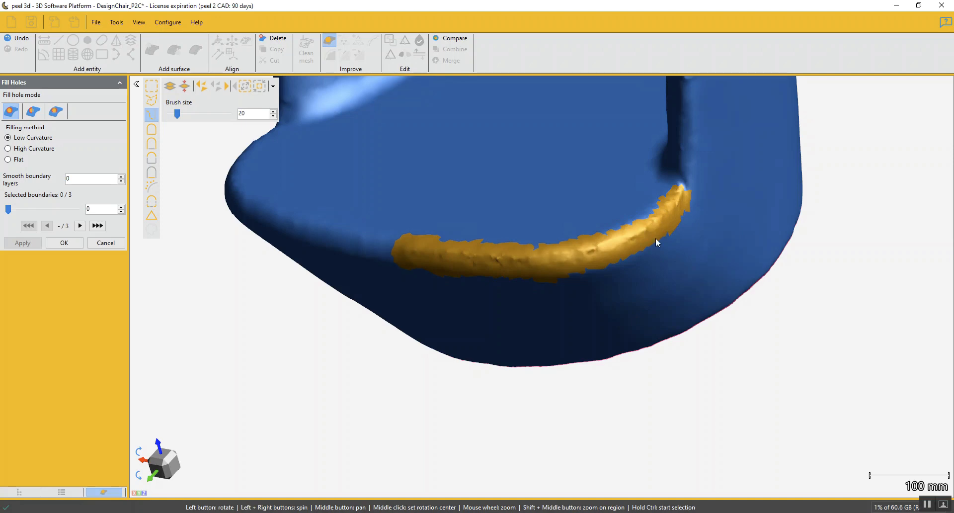
{"action": "mouse_move", "coordinate": [632, 230]}
{"action": "left_mouse_down"}
{"action": "mouse_move", "coordinate": [656, 222]}
{"action": "mouse_move", "coordinate": [633, 244]}
{"action": "mouse_move", "coordinate": [616, 237]}
{"action": "left_mouse_up"}
{"action": "scroll", "coordinate": [684, 237], "scroll_direction": "up", "scroll_amount": 3}
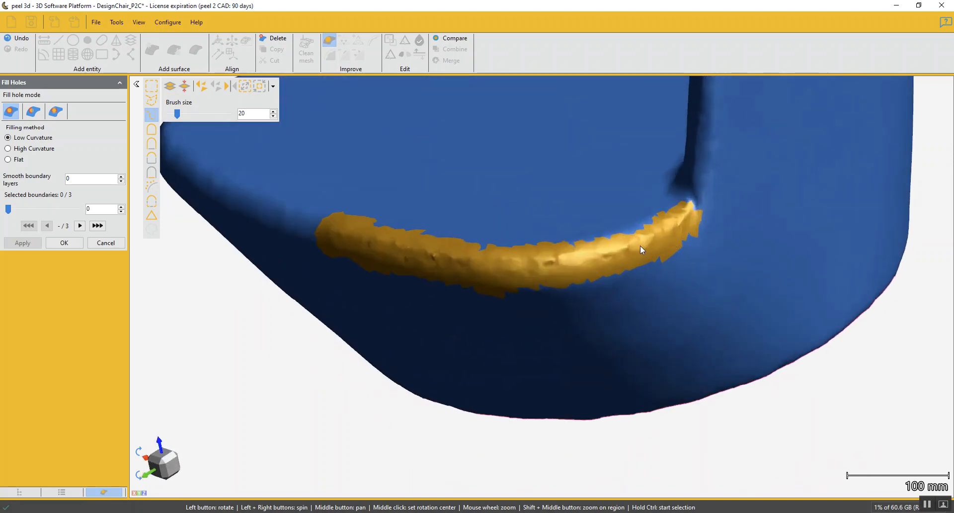
{"action": "left_click", "coordinate": [626, 247], "text": "ctrl"}
{"action": "right_click", "coordinate": [654, 231], "text": "ctrl"}
Delete the selected seat edge strip, fill the hole using Low Curvature and finish the hole filling.
{"action": "left_click", "coordinate": [279, 40]}
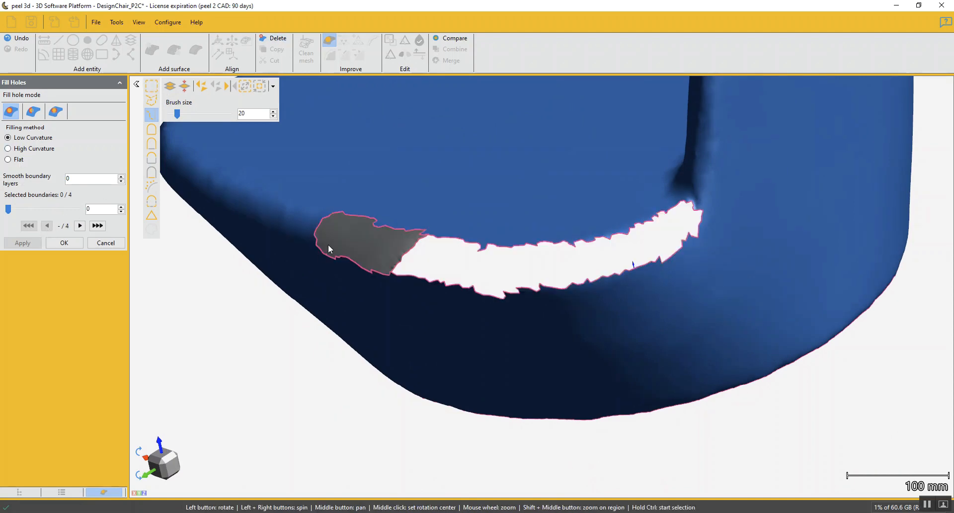
{"action": "left_click", "coordinate": [324, 259]}
{"action": "scroll", "coordinate": [473, 314], "scroll_direction": "down", "scroll_amount": 3}
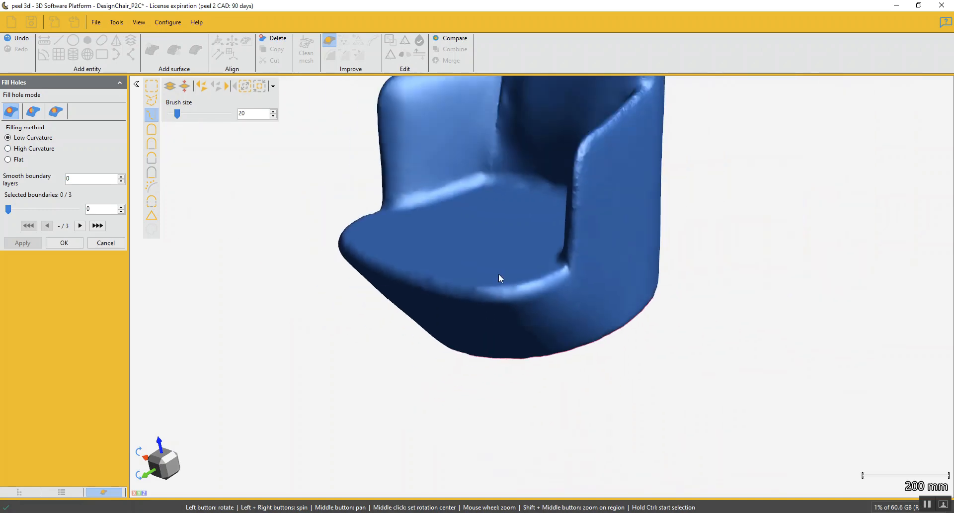
{"action": "left_click_drag", "start_coordinate": [499, 276], "coordinate": [437, 286]}
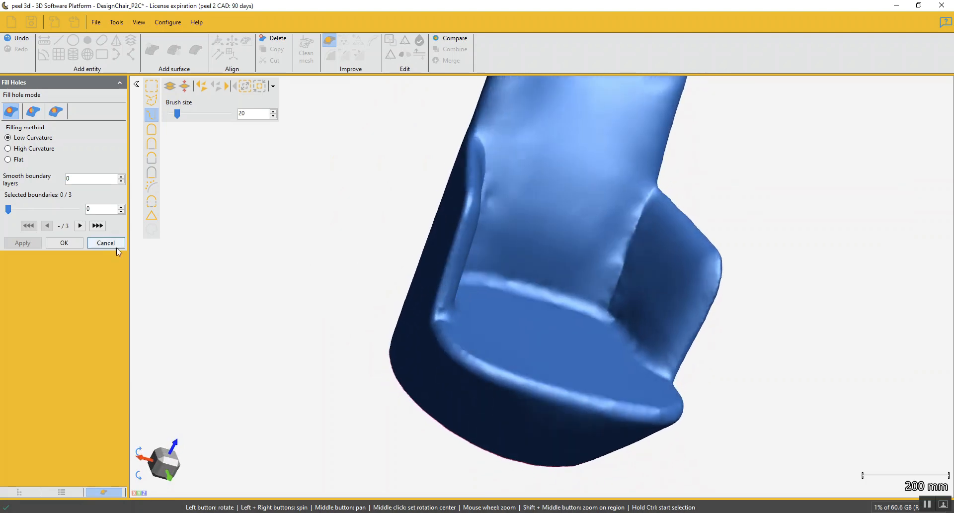
{"action": "left_click", "coordinate": [64, 243]}
Select the rough front edge of the left armrest from the seat upwards with brush size 20 and defeature it.
{"action": "scroll", "coordinate": [434, 304], "scroll_direction": "up", "scroll_amount": 5}
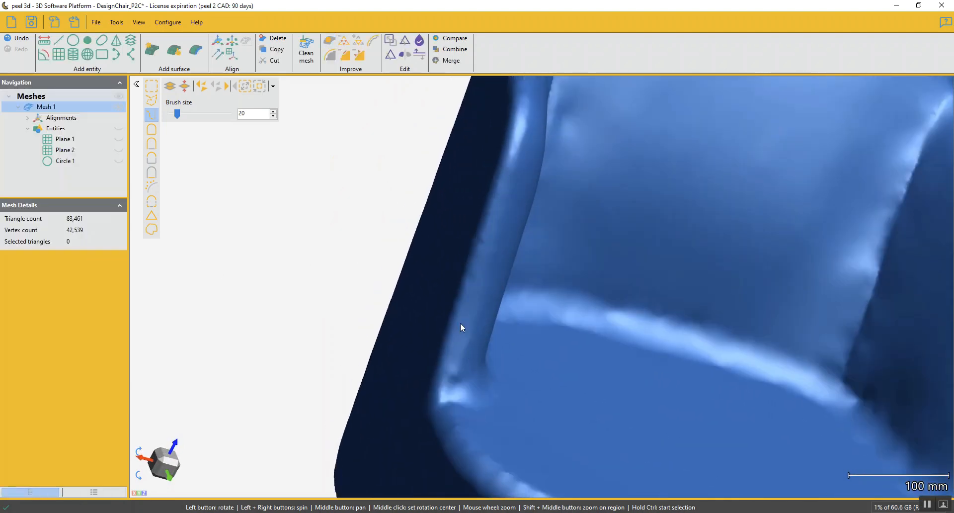
{"action": "left_click_drag", "start_coordinate": [460, 324], "coordinate": [400, 355]}
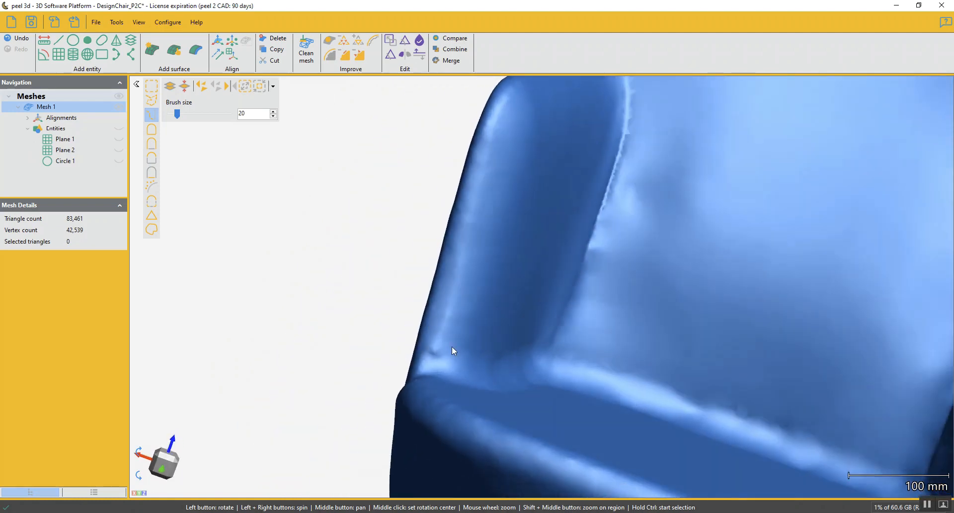
{"action": "left_click", "coordinate": [438, 344]}
{"action": "left_click", "coordinate": [481, 165]}
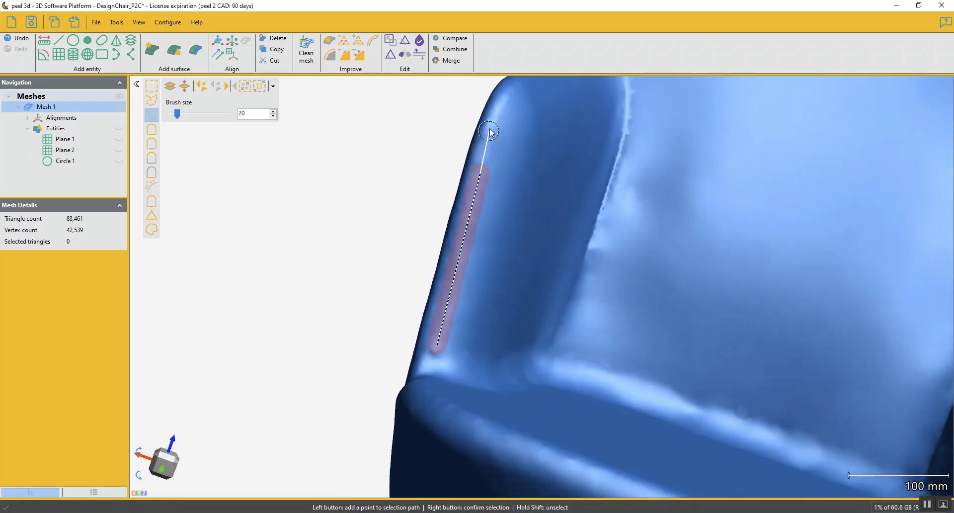
{"action": "left_click", "coordinate": [501, 111]}
{"action": "right_click", "coordinate": [497, 115]}
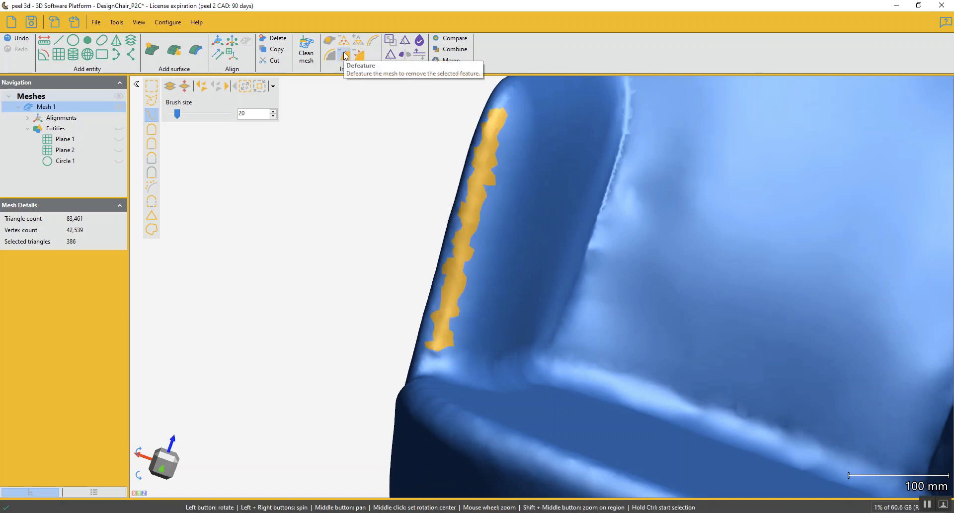
{"action": "key", "text": "Delete"}
Select the top edge of the left armrest up to where it meets the backrest and defeature it.
{"action": "left_click_drag", "start_coordinate": [506, 112], "coordinate": [523, 314]}
{"action": "left_click", "coordinate": [516, 326]}
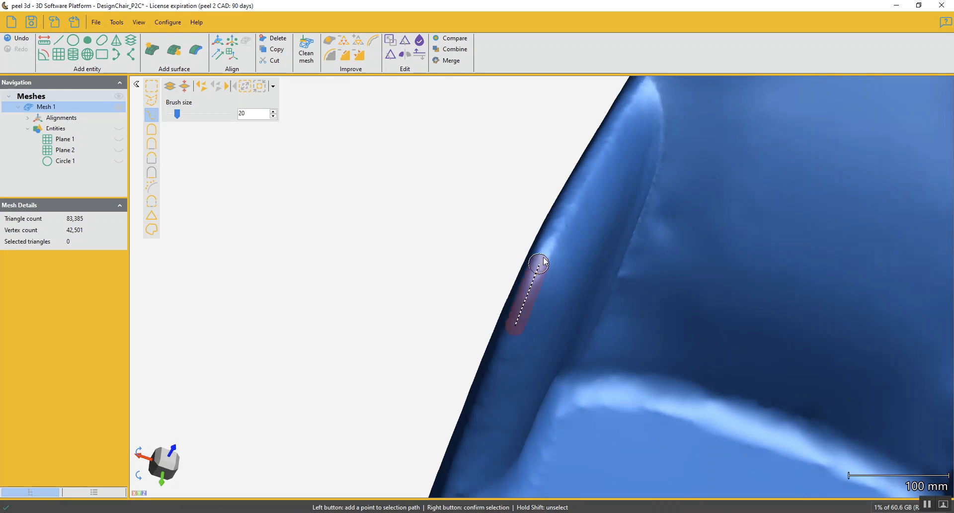
{"action": "left_click", "coordinate": [574, 204]}
{"action": "left_click", "coordinate": [636, 99]}
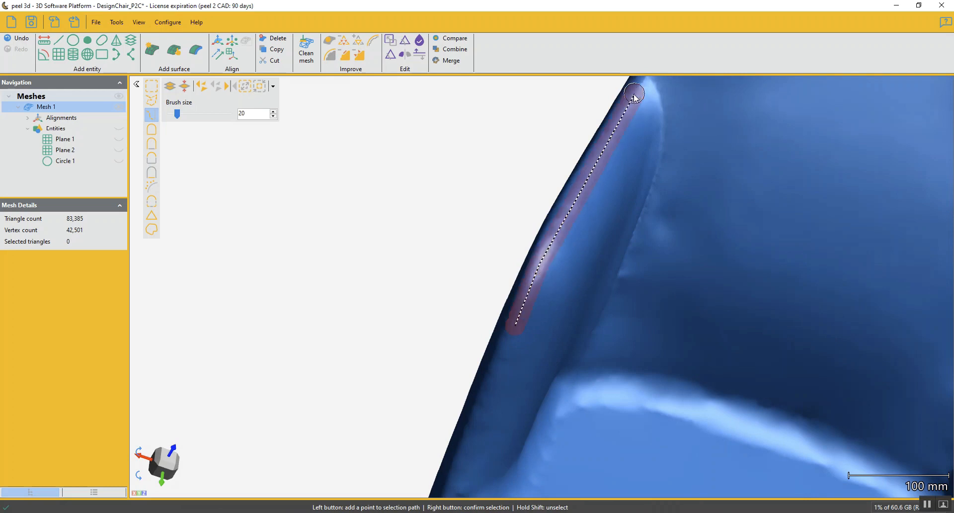
{"action": "right_click", "coordinate": [634, 94]}
{"action": "left_click", "coordinate": [350, 54]}
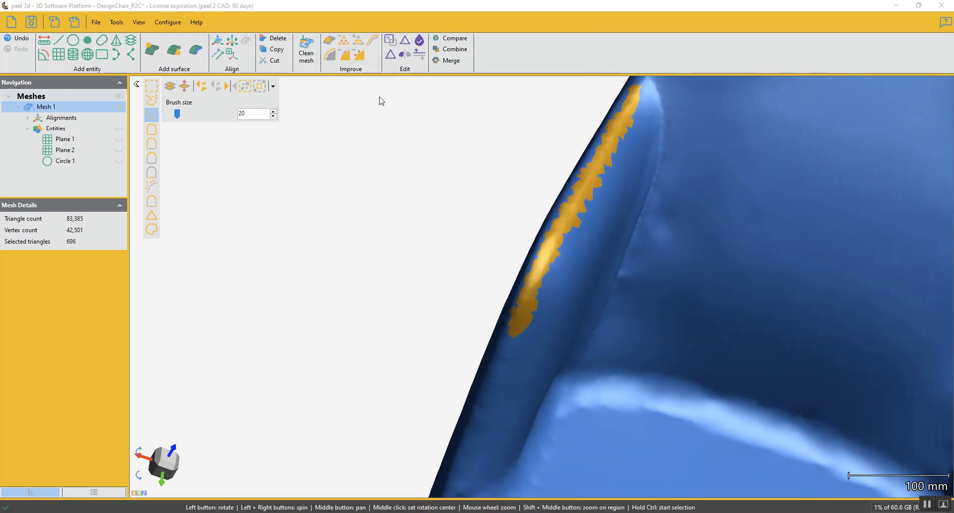
Select the lower part of the backrest's left side edge, starting where the armrest joins it, with brush size 20.
{"action": "middle_click_drag", "start_coordinate": [638, 170], "coordinate": [595, 281]}
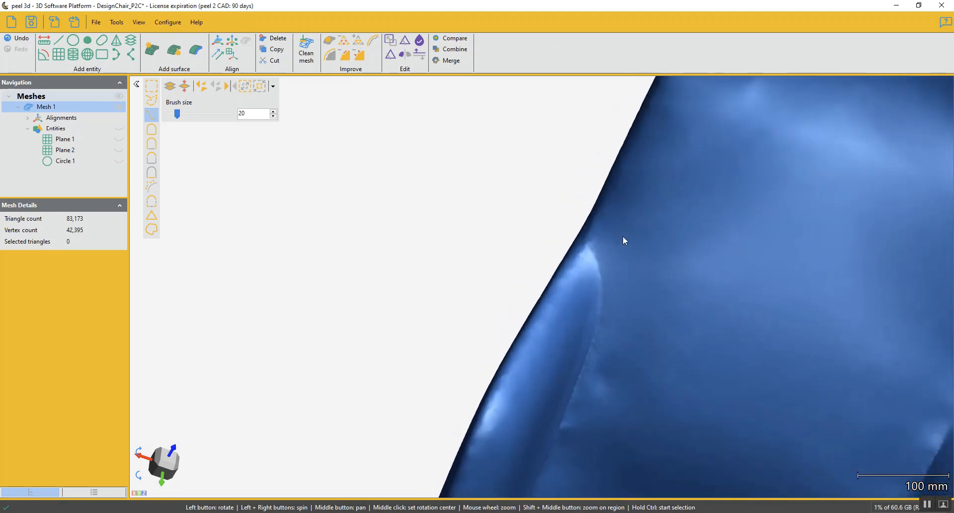
{"action": "mouse_move", "coordinate": [624, 241]}
{"action": "left_mouse_down"}
{"action": "mouse_move", "coordinate": [569, 213]}
{"action": "mouse_move", "coordinate": [566, 300]}
{"action": "mouse_move", "coordinate": [554, 300]}
{"action": "mouse_move", "coordinate": [554, 279]}
{"action": "left_mouse_up"}
{"action": "key", "text": "ctrl"}
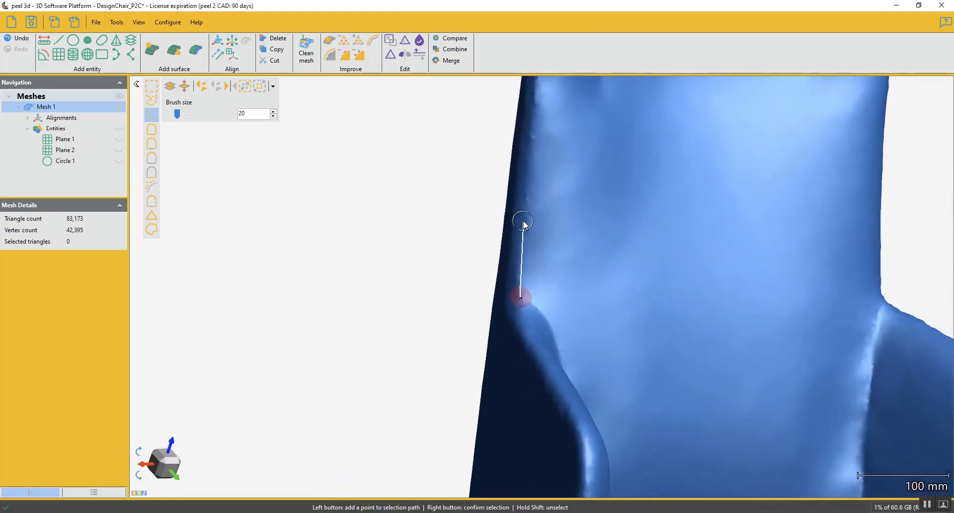
{"action": "left_click", "coordinate": [523, 221]}
{"action": "left_click", "coordinate": [543, 97]}
{"action": "right_click", "coordinate": [544, 97]}
Continue the selection along the backrest's left side edge to just below its top corner, grow it and defeature the strip.
{"action": "left_click_drag", "start_coordinate": [556, 132], "coordinate": [548, 321]}
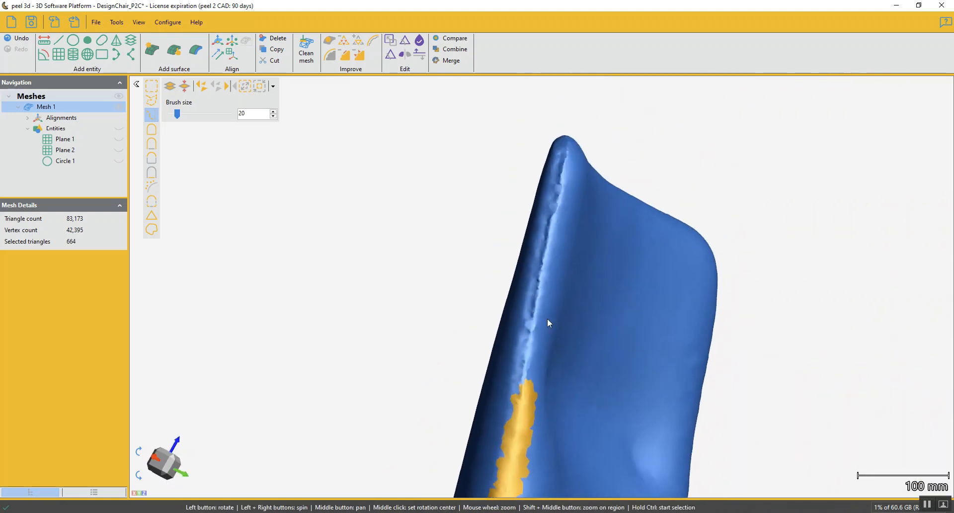
{"action": "key", "text": "ctrl"}
{"action": "left_click", "coordinate": [518, 405]}
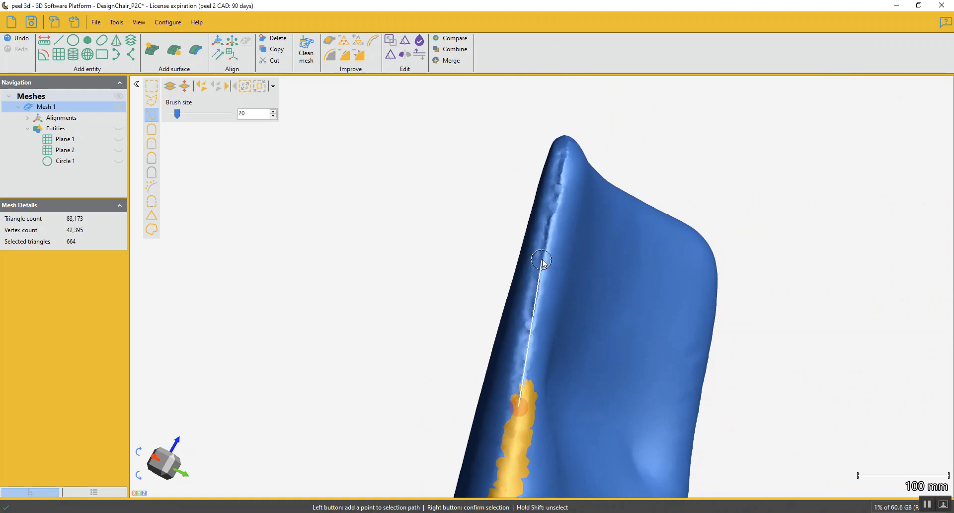
{"action": "left_click", "coordinate": [566, 160]}
{"action": "right_click", "coordinate": [566, 160]}
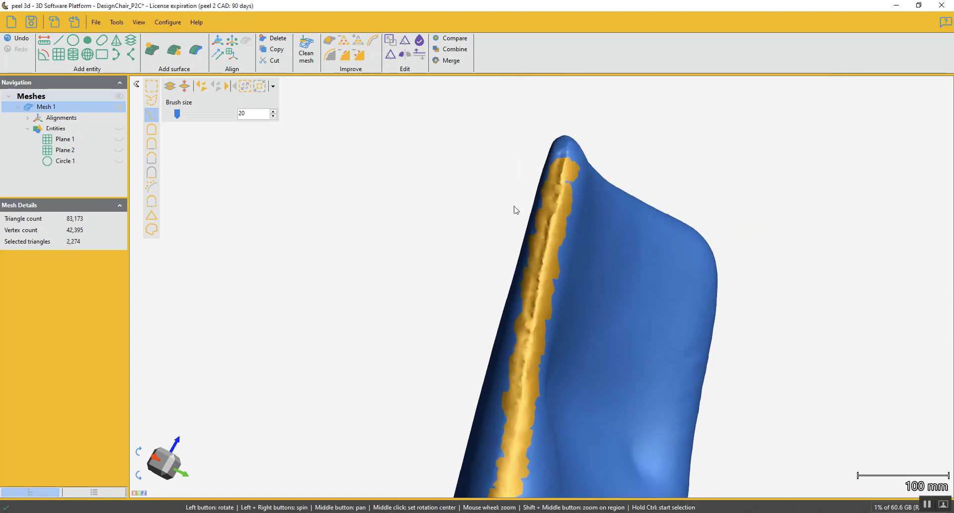
{"action": "left_click", "coordinate": [247, 91]}
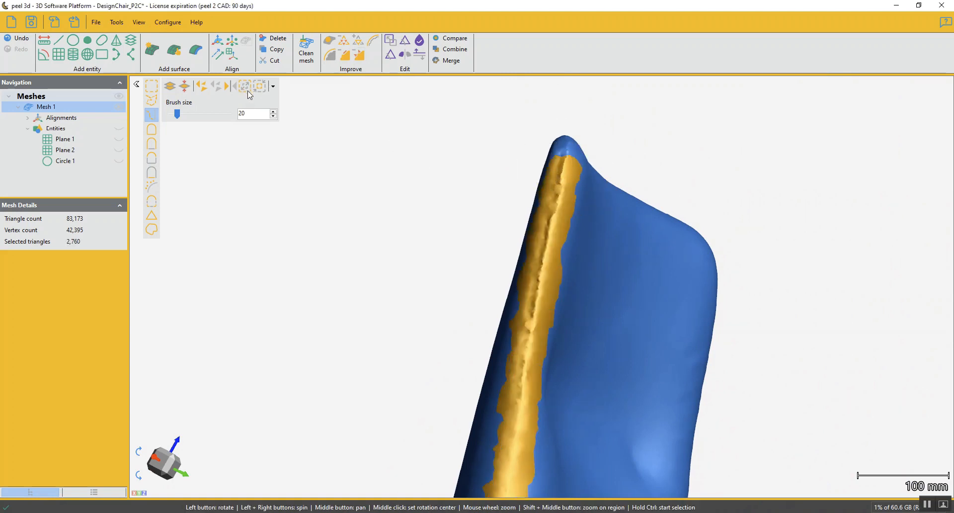
{"action": "left_click", "coordinate": [347, 55]}
{"action": "left_click_drag", "start_coordinate": [556, 213], "coordinate": [526, 264]}
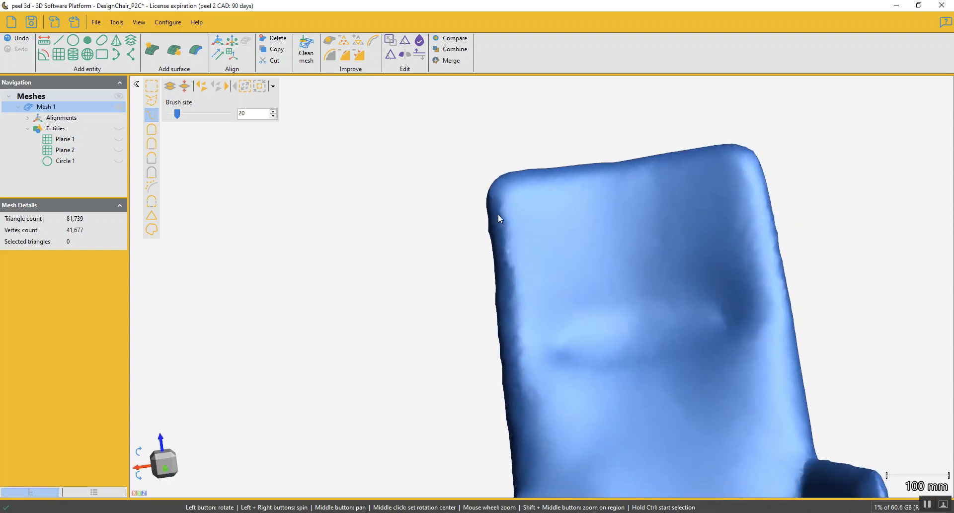
{"action": "middle_click_drag", "start_coordinate": [549, 353], "coordinate": [539, 341]}
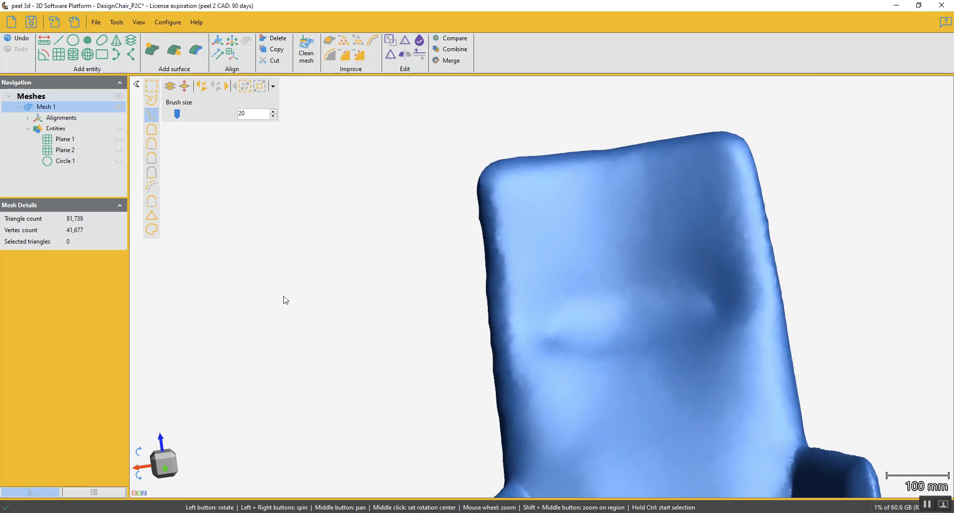
Undo the last defeature, select the upper part of the backrest's left side edge with brush size 20, even out the selection and defeature it.
{"action": "left_click", "coordinate": [21, 38]}
{"action": "left_click_drag", "start_coordinate": [537, 370], "coordinate": [557, 370]}
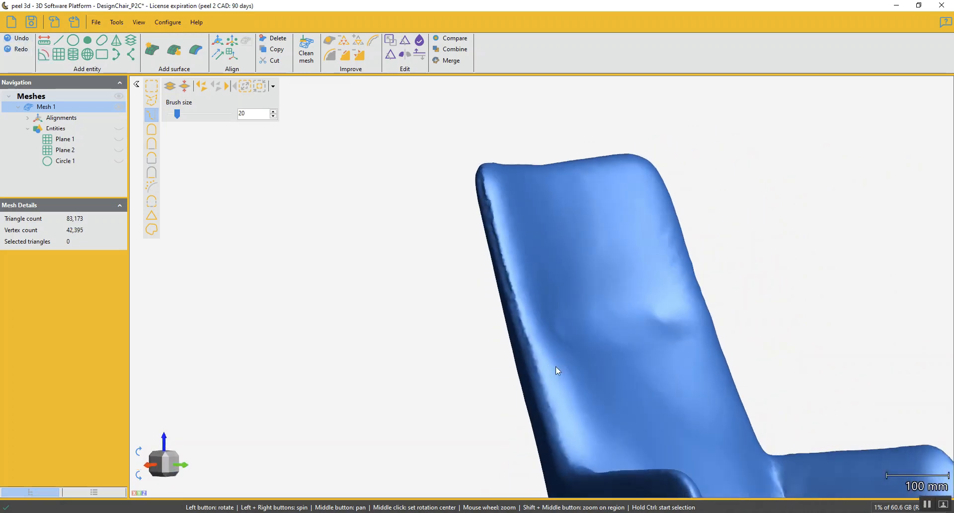
{"action": "scroll", "coordinate": [521, 351], "scroll_direction": "up", "scroll_amount": 5}
{"action": "left_click", "coordinate": [522, 362], "text": "ctrl"}
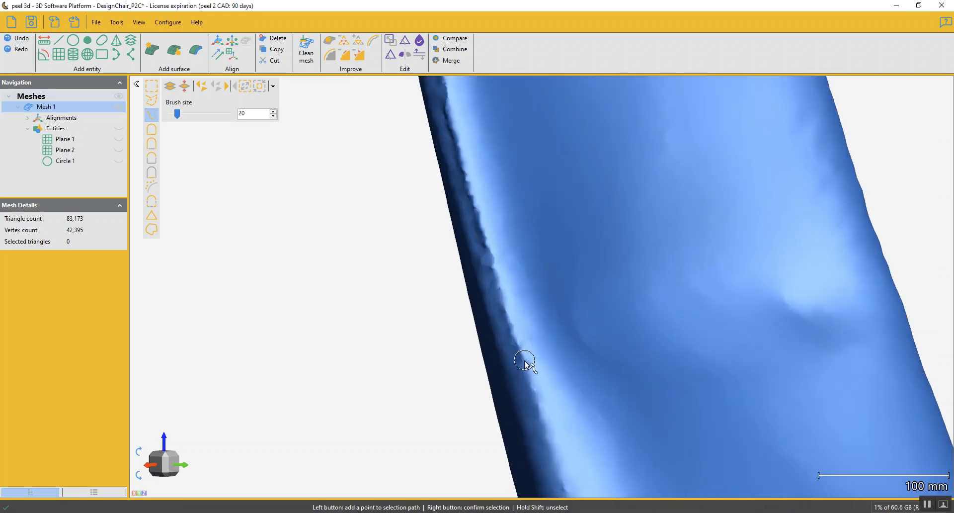
{"action": "left_click", "coordinate": [444, 97]}
{"action": "right_click", "coordinate": [443, 98]}
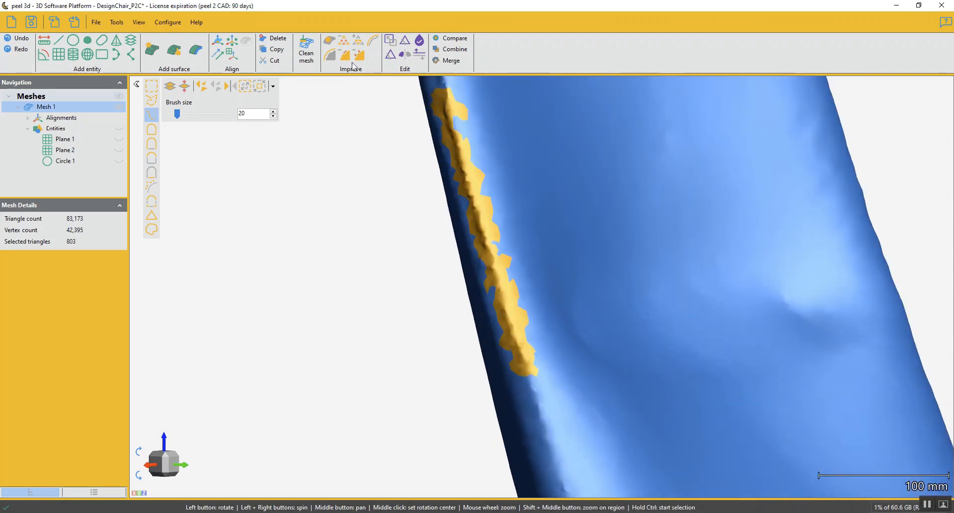
{"action": "left_click", "coordinate": [258, 87]}
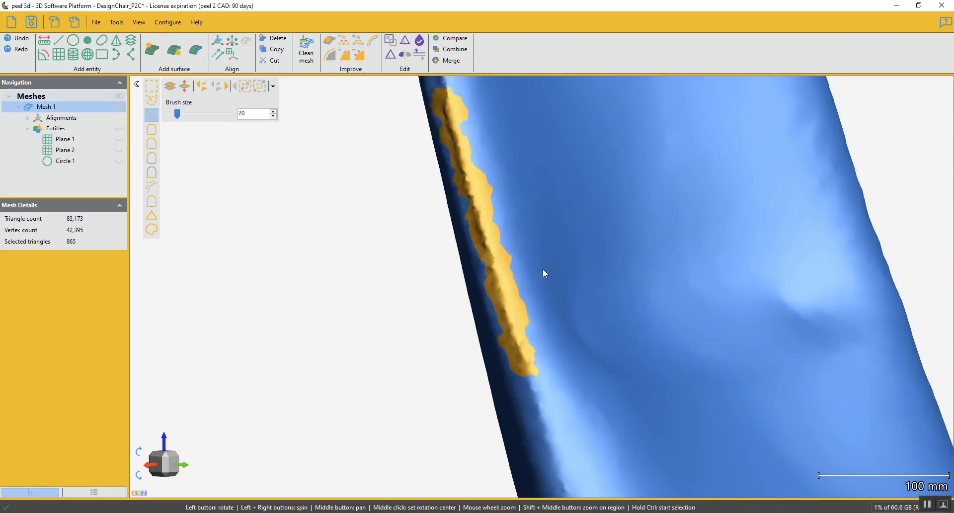
{"action": "left_click_drag", "start_coordinate": [542, 269], "coordinate": [539, 294]}
{"action": "scroll", "coordinate": [538, 293], "scroll_direction": "down", "scroll_amount": 3}
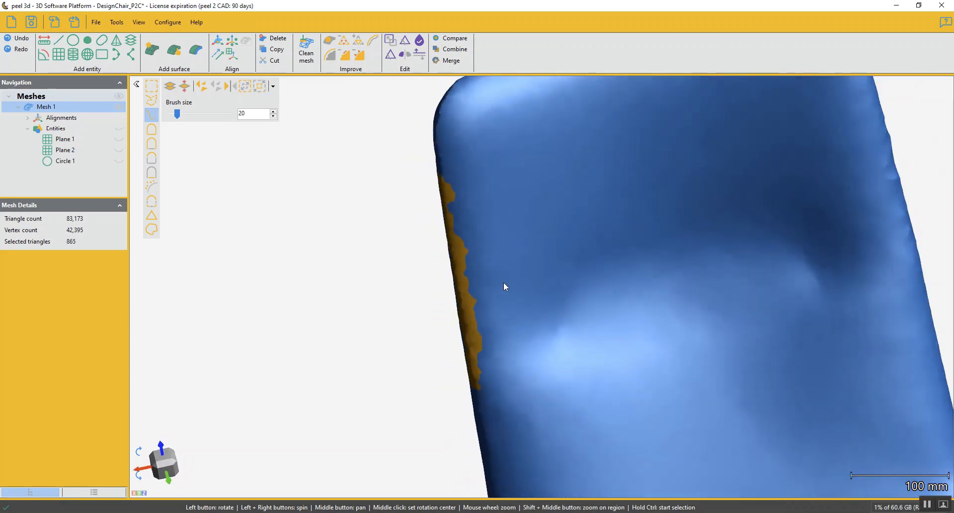
{"action": "left_click", "coordinate": [341, 53]}
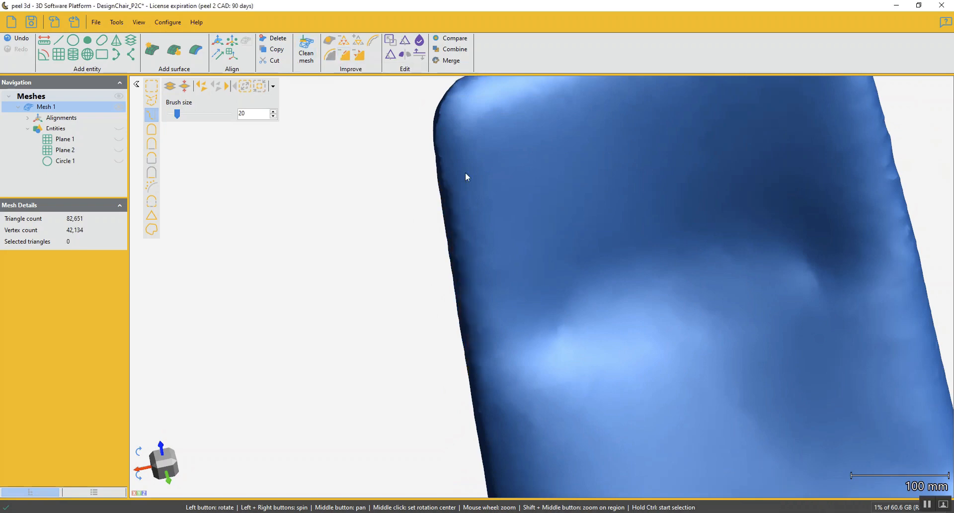
Try to defeature the dented strip on the backrest's left side edge just below its top corner, selected with brush size 20.
{"action": "left_click_drag", "start_coordinate": [487, 239], "coordinate": [516, 234]}
{"action": "left_click_drag", "start_coordinate": [585, 180], "coordinate": [523, 300]}
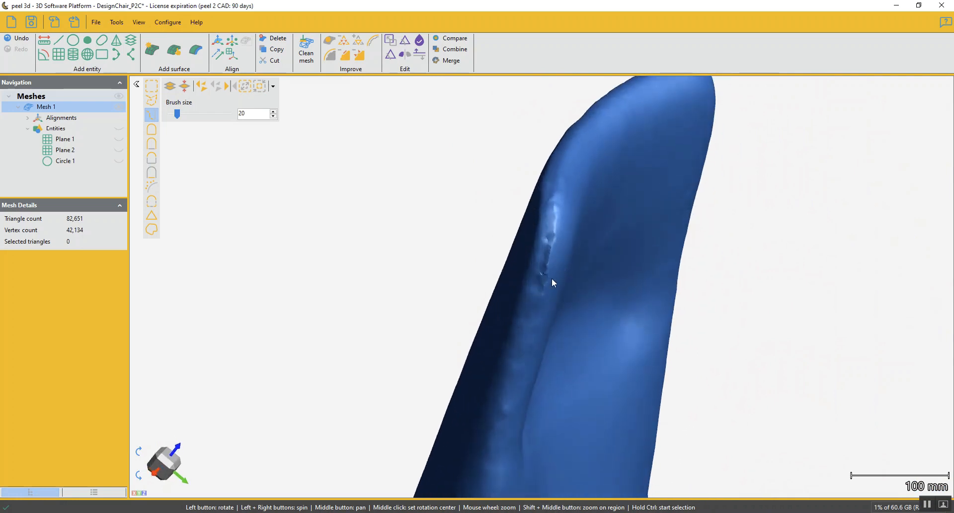
{"action": "scroll", "coordinate": [552, 279], "scroll_direction": "up", "scroll_amount": 3}
{"action": "left_click", "coordinate": [531, 304]}
{"action": "left_click_drag", "start_coordinate": [544, 247], "coordinate": [553, 123]}
{"action": "right_click", "coordinate": [562, 155]}
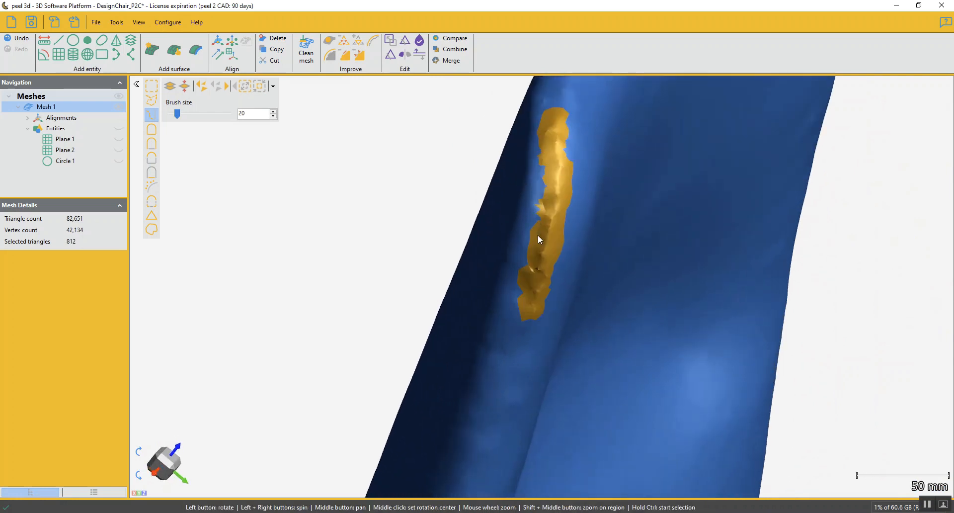
{"action": "left_click_drag", "start_coordinate": [538, 237], "coordinate": [556, 151]}
{"action": "right_click", "coordinate": [555, 152]}
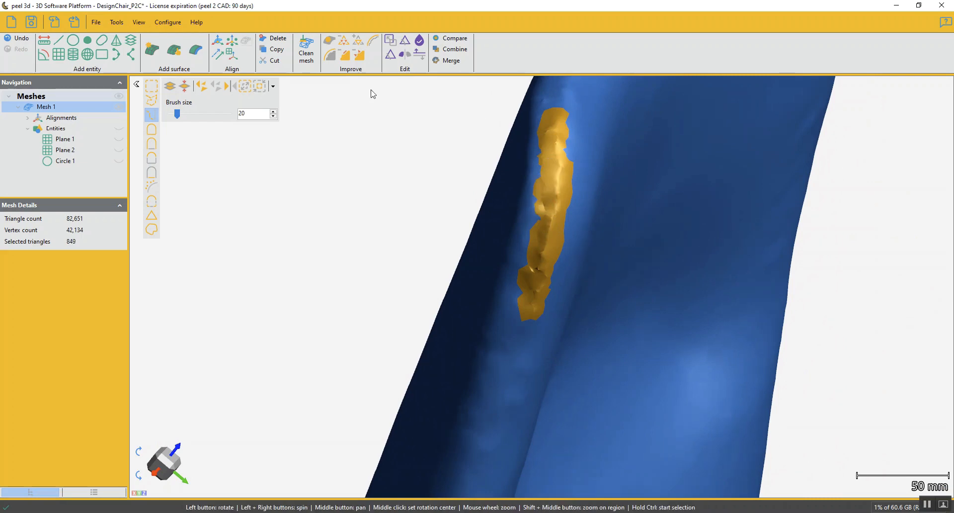
{"action": "key", "text": "Delete"}
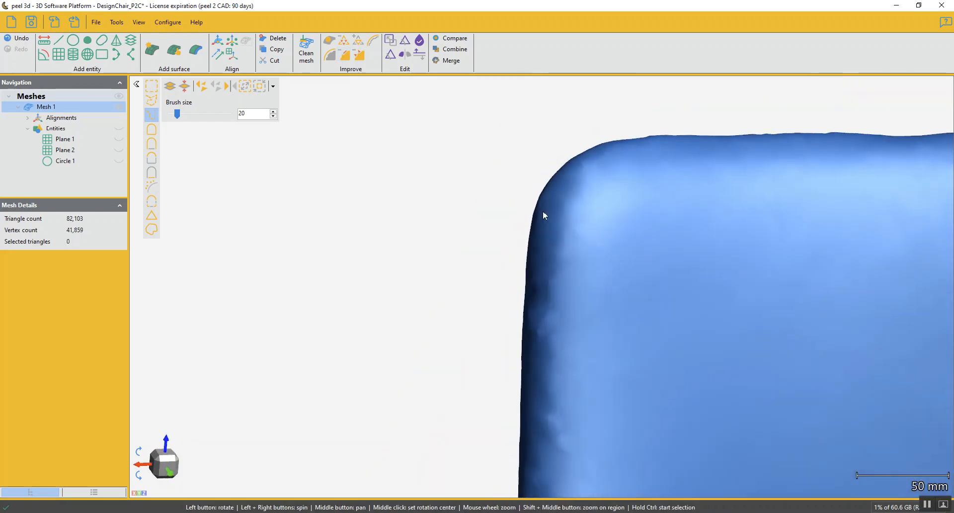
Compare the mesh with its state before the last defeature, examine the deviation around the backrest's upper left corner and close the comparison.
{"action": "scroll", "coordinate": [542, 210], "scroll_direction": "down", "scroll_amount": 3}
{"action": "middle_click_drag", "start_coordinate": [676, 249], "coordinate": [604, 257]}
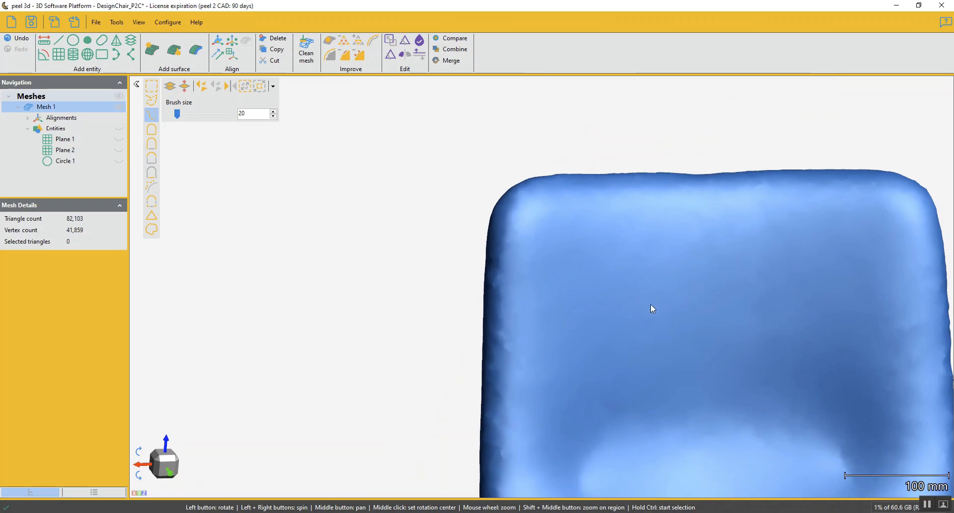
{"action": "left_click", "coordinate": [458, 39]}
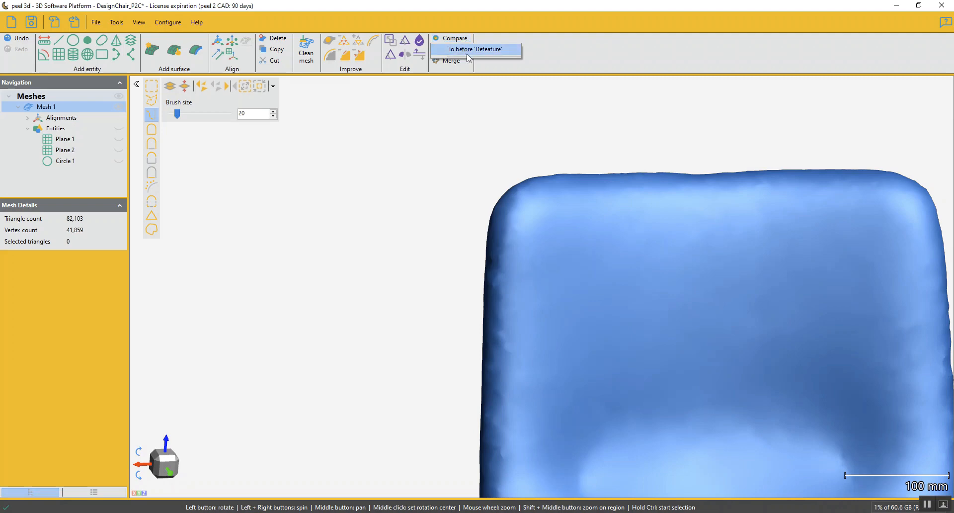
{"action": "left_click", "coordinate": [469, 56]}
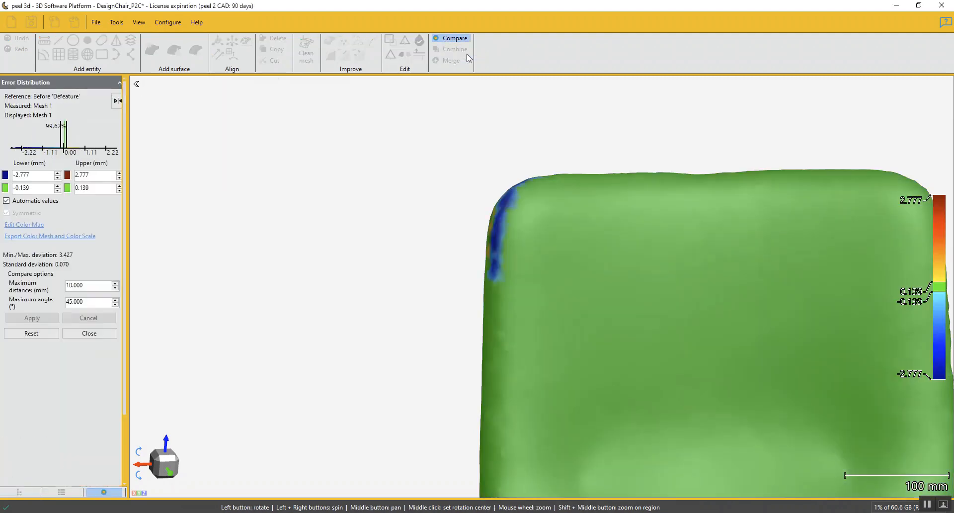
{"action": "left_click_drag", "start_coordinate": [552, 249], "coordinate": [575, 254]}
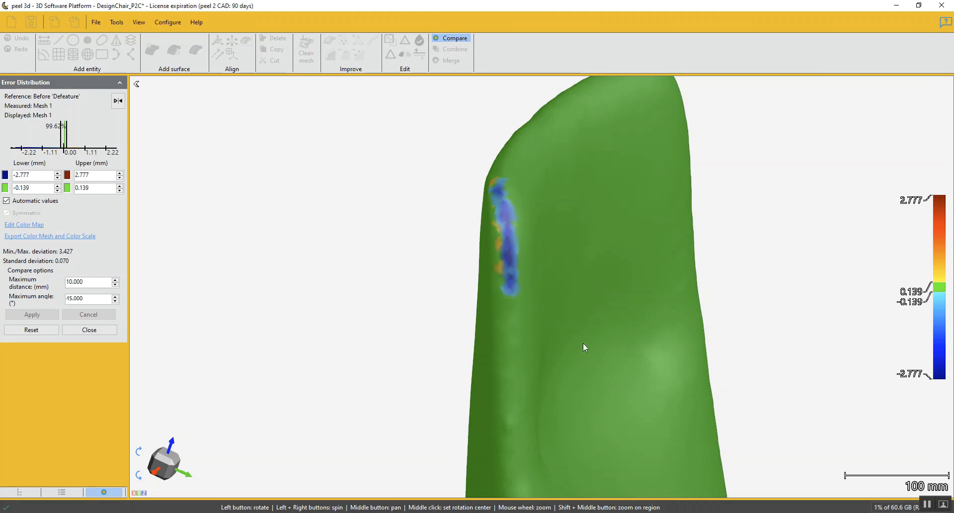
{"action": "mouse_move", "coordinate": [526, 321]}
{"action": "left_mouse_down"}
{"action": "mouse_move", "coordinate": [517, 321]}
{"action": "mouse_move", "coordinate": [524, 307]}
{"action": "left_mouse_up"}
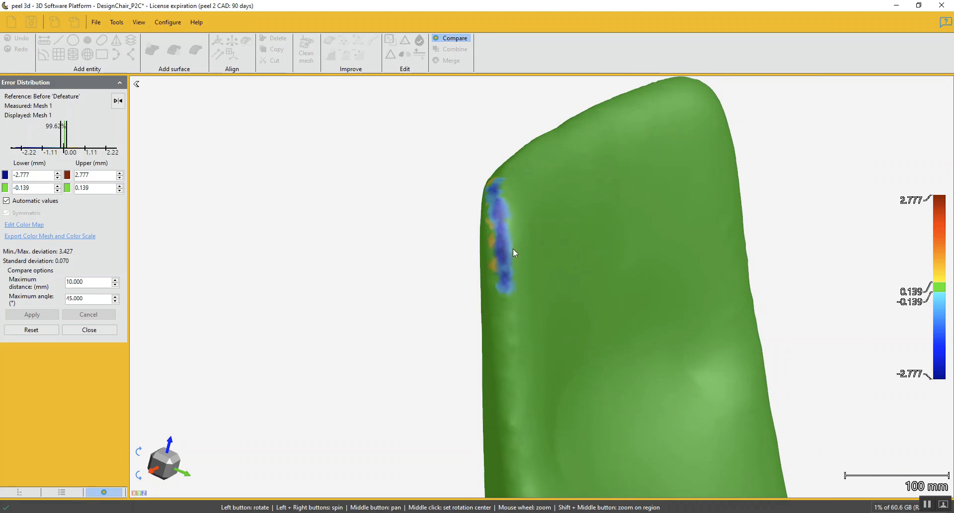
{"action": "mouse_move", "coordinate": [513, 252]}
{"action": "left_mouse_down"}
{"action": "mouse_move", "coordinate": [477, 249]}
{"action": "mouse_move", "coordinate": [494, 240]}
{"action": "mouse_move", "coordinate": [508, 250]}
{"action": "left_mouse_up"}
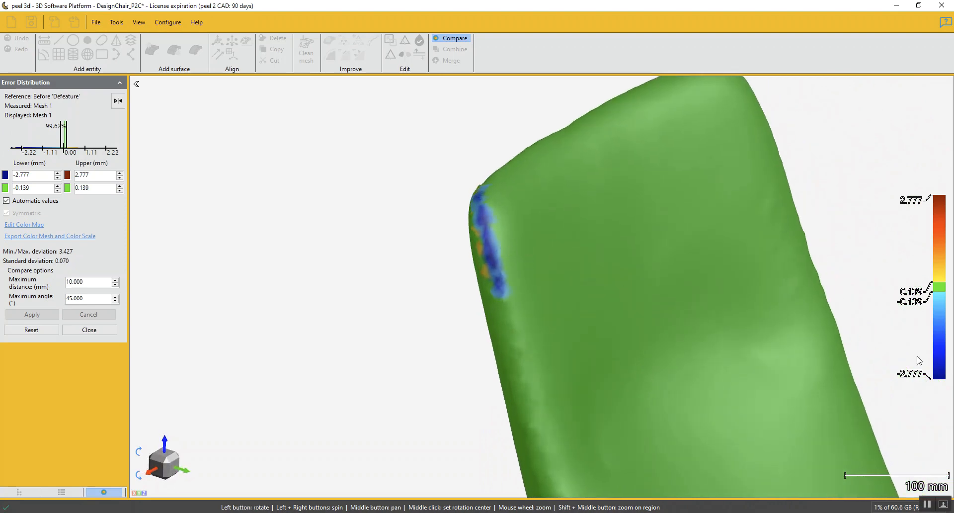
{"action": "left_click", "coordinate": [89, 330]}
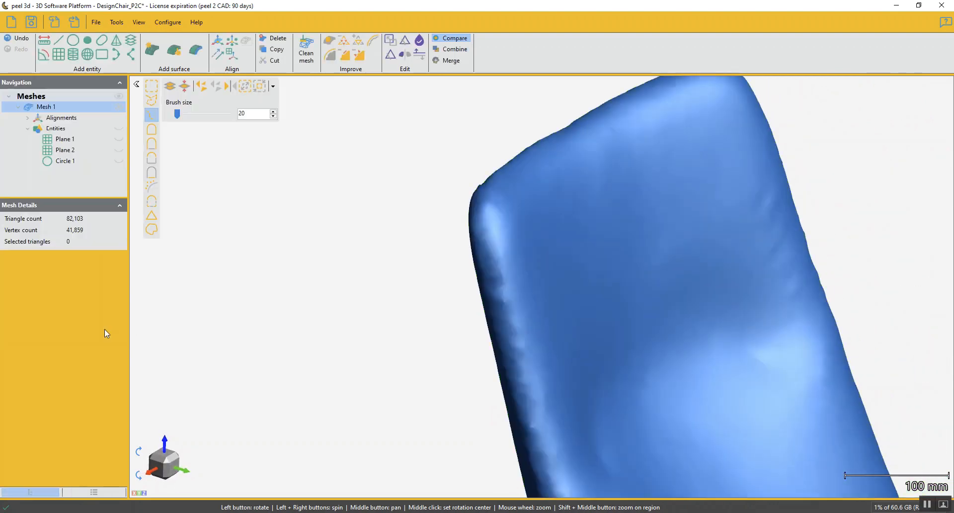
Undo the last defeature, select the dented edge around the backrest's upper left corner into the top edge, and defeature it.
{"action": "left_click", "coordinate": [21, 39]}
{"action": "left_click_drag", "start_coordinate": [481, 279], "coordinate": [519, 234]}
{"action": "scroll", "coordinate": [519, 235], "scroll_direction": "up", "scroll_amount": 4}
{"action": "mouse_move", "coordinate": [520, 292]}
{"action": "left_mouse_down"}
{"action": "mouse_move", "coordinate": [531, 260]}
{"action": "mouse_move", "coordinate": [550, 378]}
{"action": "left_mouse_up"}
{"action": "right_click", "coordinate": [551, 378]}
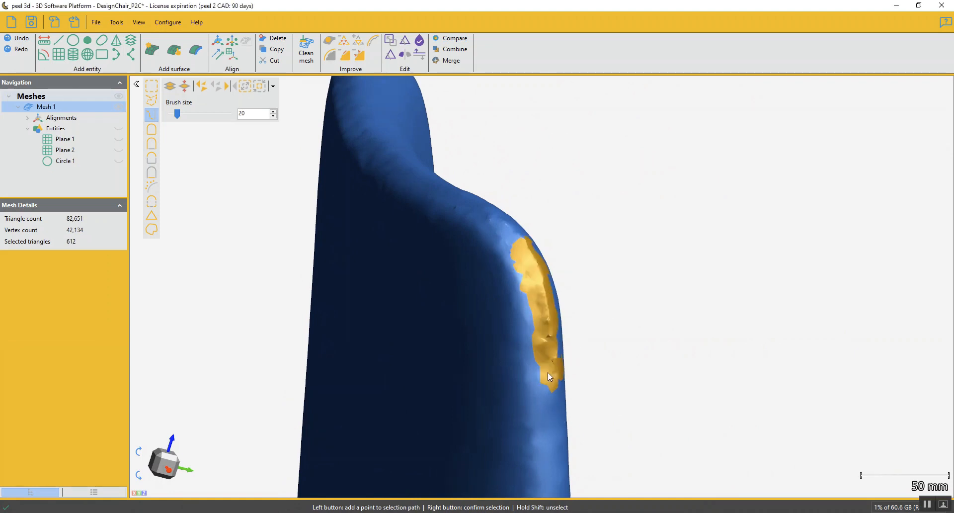
{"action": "left_click_drag", "start_coordinate": [532, 332], "coordinate": [525, 332]}
{"action": "left_click", "coordinate": [522, 245]}
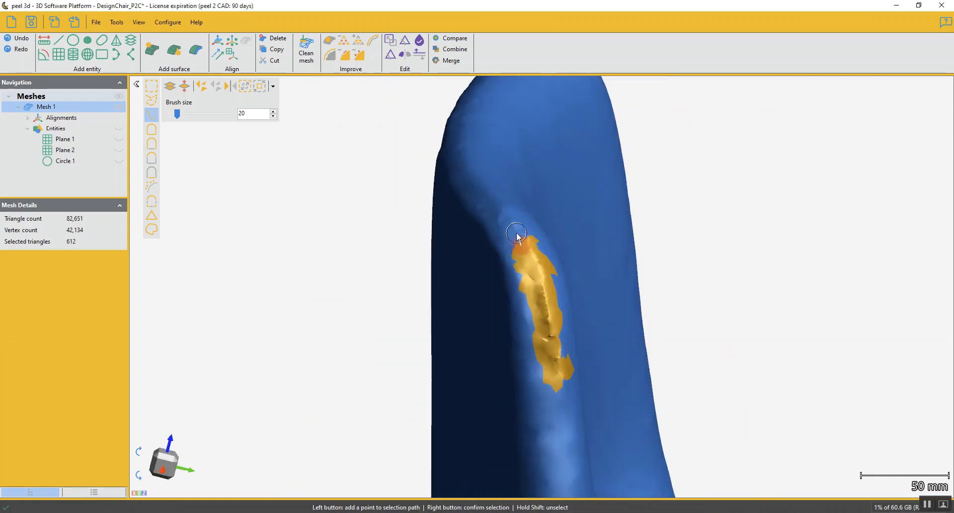
{"action": "right_click", "coordinate": [484, 194]}
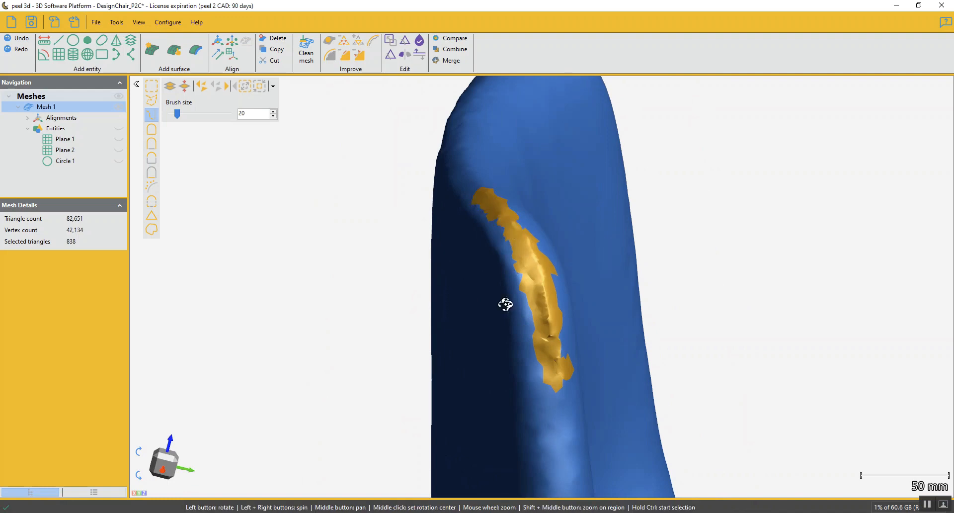
{"action": "left_click_drag", "start_coordinate": [505, 304], "coordinate": [498, 322]}
{"action": "scroll", "coordinate": [498, 311], "scroll_direction": "down", "scroll_amount": 3}
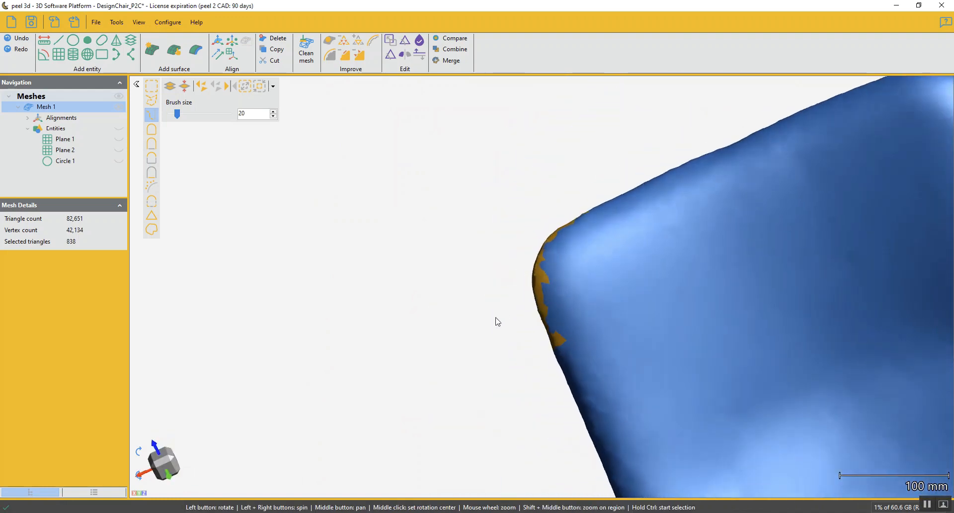
{"action": "left_click", "coordinate": [356, 57]}
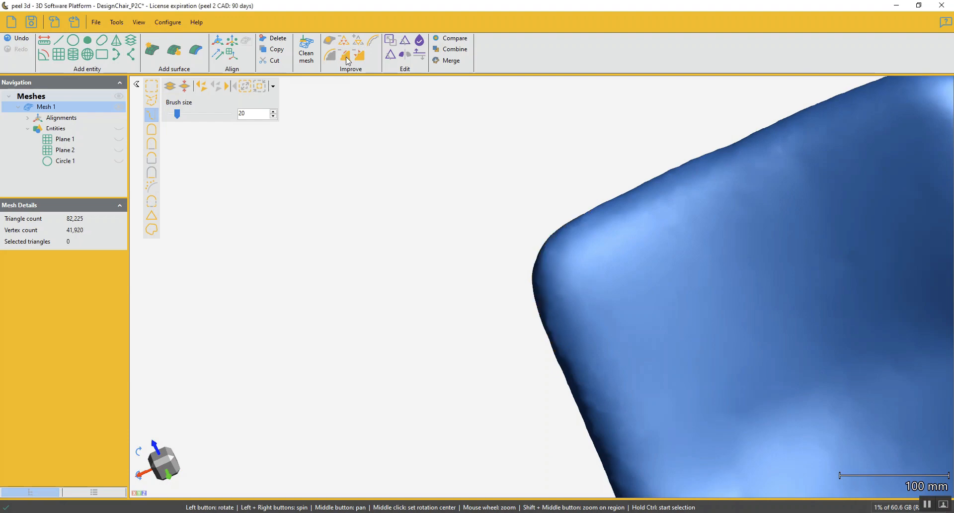
Select the rough strip along the backrest's top edge with brush size 20 and defeature it.
{"action": "left_click_drag", "start_coordinate": [413, 158], "coordinate": [540, 247]}
{"action": "middle_click_drag", "start_coordinate": [540, 247], "coordinate": [536, 319]}
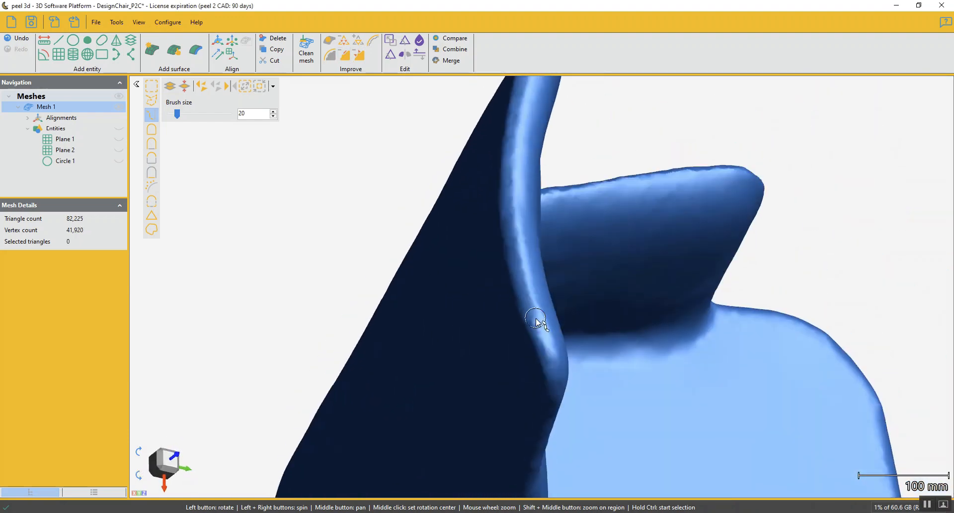
{"action": "left_click", "coordinate": [541, 317], "text": "ctrl"}
{"action": "mouse_move", "coordinate": [537, 292]}
{"action": "left_mouse_down"}
{"action": "mouse_move", "coordinate": [520, 248]}
{"action": "mouse_move", "coordinate": [521, 127]}
{"action": "left_mouse_up"}
{"action": "right_click", "coordinate": [519, 89]}
{"action": "mouse_move", "coordinate": [520, 89]}
{"action": "left_mouse_down"}
{"action": "mouse_move", "coordinate": [459, 355]}
{"action": "mouse_move", "coordinate": [468, 309]}
{"action": "left_mouse_up"}
{"action": "right_click", "coordinate": [468, 309]}
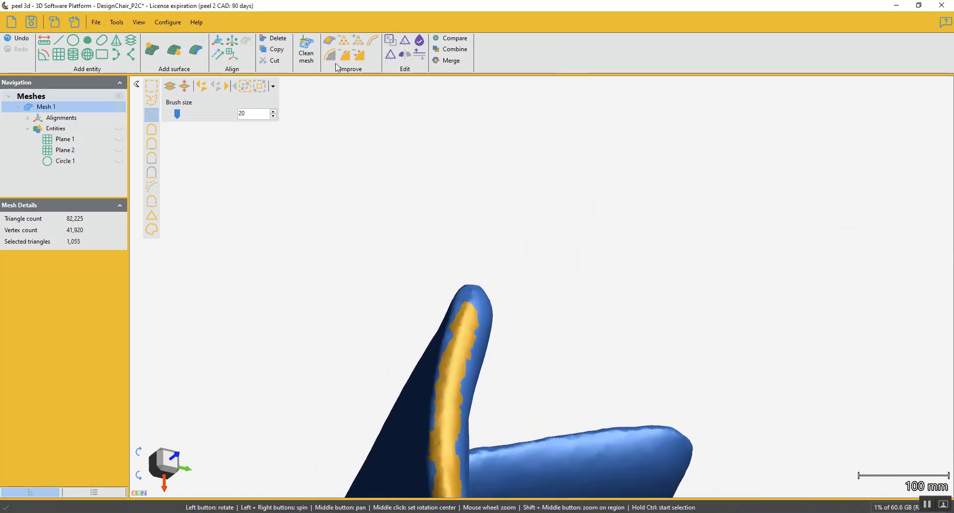
{"action": "middle_click_drag", "start_coordinate": [445, 354], "coordinate": [577, 59]}
{"action": "left_click_drag", "start_coordinate": [452, 223], "coordinate": [537, 249]}
{"action": "middle_click_drag", "start_coordinate": [489, 242], "coordinate": [495, 337]}
{"action": "left_click", "coordinate": [347, 56]}
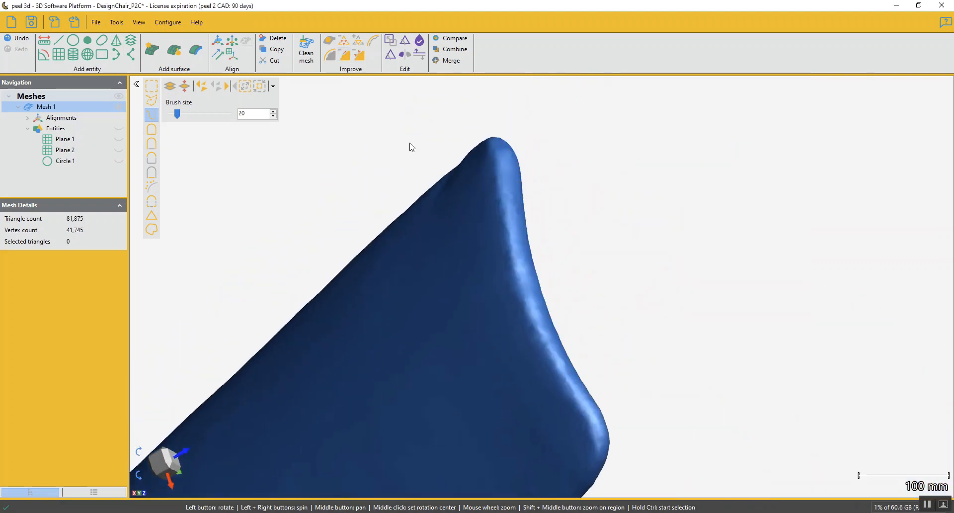
Try to defeature the backrest's right side edge from its top corner downwards, selecting a widened strip with brush size 20.
{"action": "left_click_drag", "start_coordinate": [457, 318], "coordinate": [576, 254]}
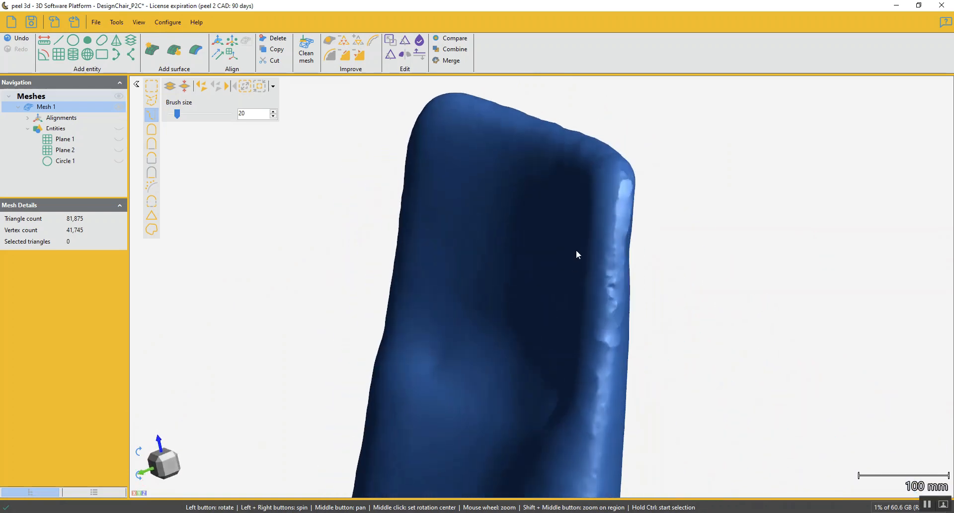
{"action": "left_click", "coordinate": [624, 179], "text": "ctrl"}
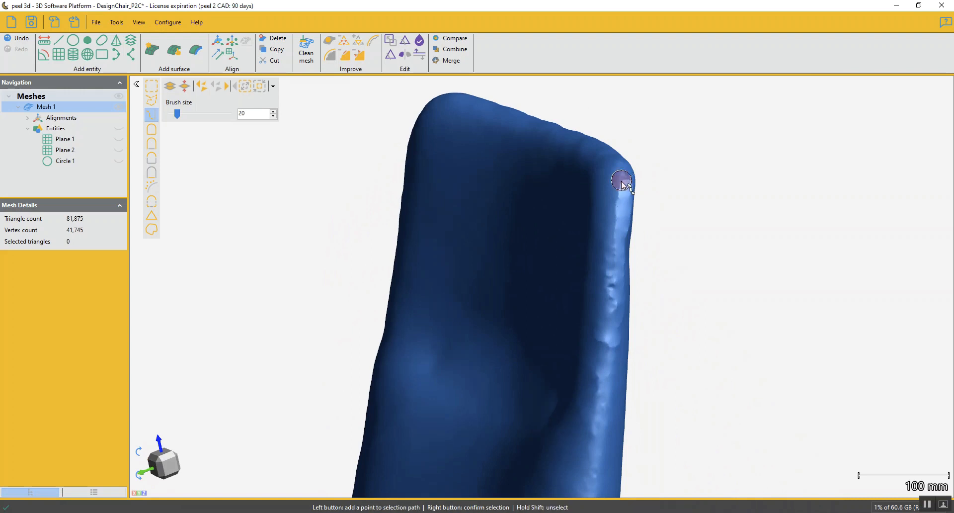
{"action": "left_click", "coordinate": [615, 260]}
{"action": "left_click", "coordinate": [610, 345]}
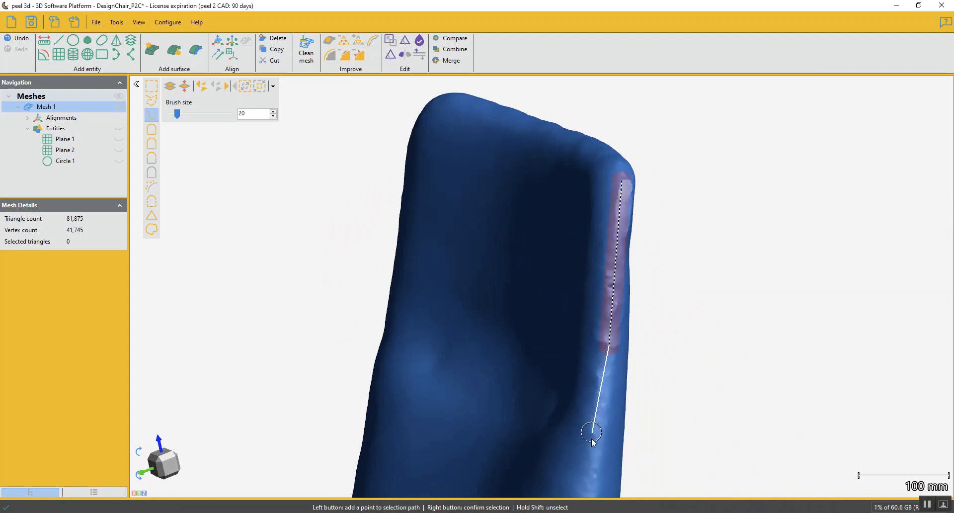
{"action": "left_click", "coordinate": [589, 487]}
{"action": "right_click", "coordinate": [592, 489]}
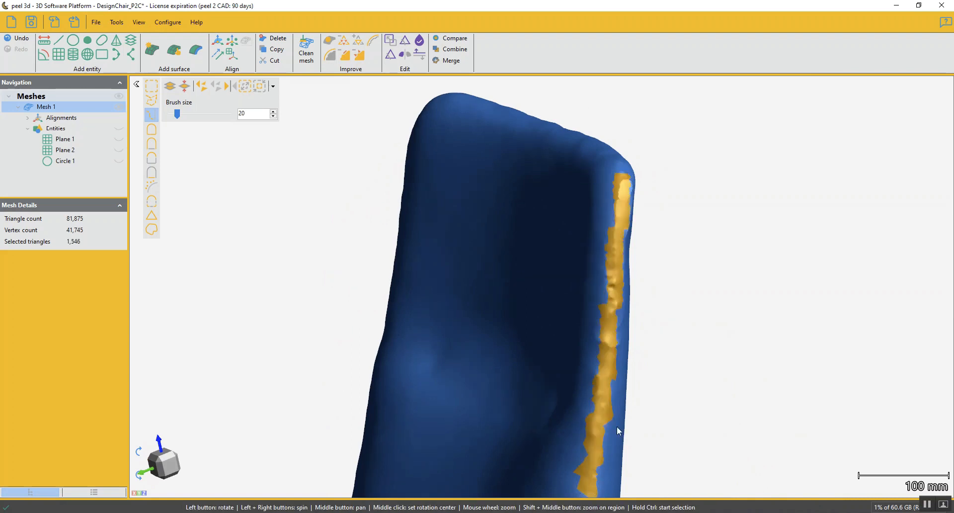
{"action": "left_click_drag", "start_coordinate": [621, 247], "coordinate": [356, 104]}
{"action": "key", "text": "ctrl"}
{"action": "left_click", "coordinate": [573, 179]}
{"action": "left_click", "coordinate": [572, 224]}
{"action": "right_click", "coordinate": [573, 223]}
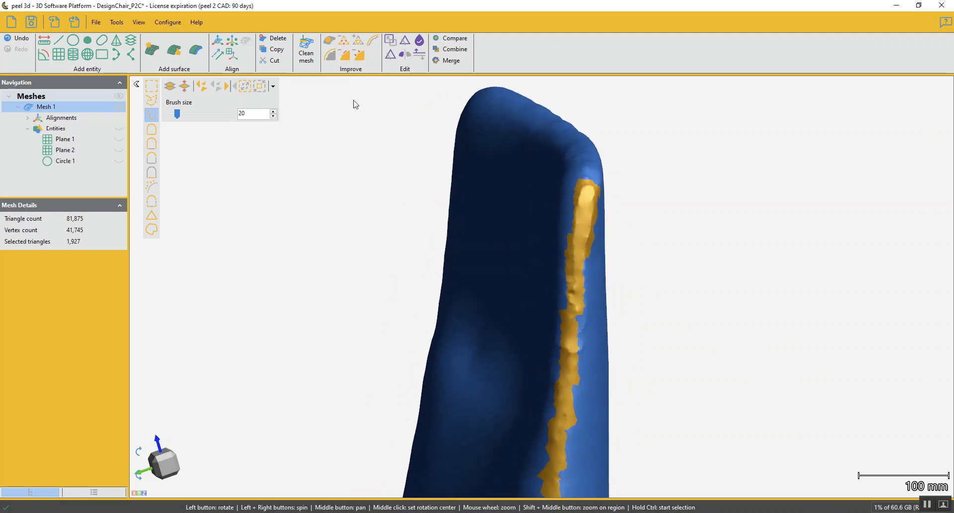
{"action": "left_click", "coordinate": [351, 58]}
Undo and redo the last defeature to compare the side edge from behind, and leave it undone.
{"action": "left_click_drag", "start_coordinate": [596, 290], "coordinate": [556, 288]}
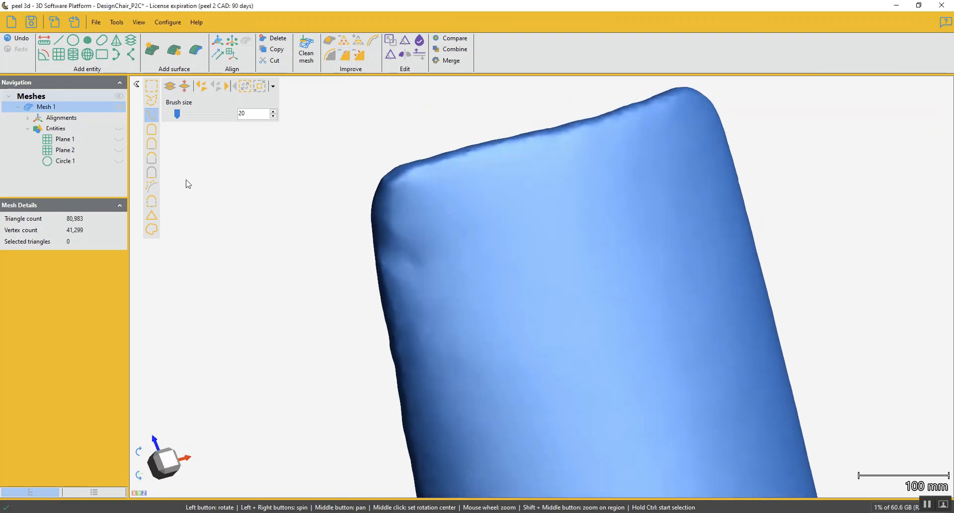
{"action": "left_click", "coordinate": [22, 39]}
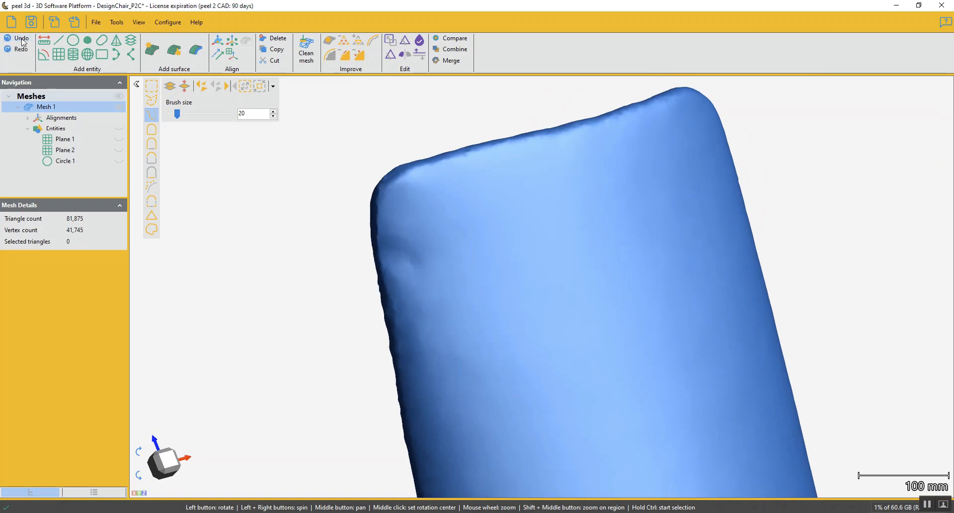
{"action": "left_click", "coordinate": [23, 50]}
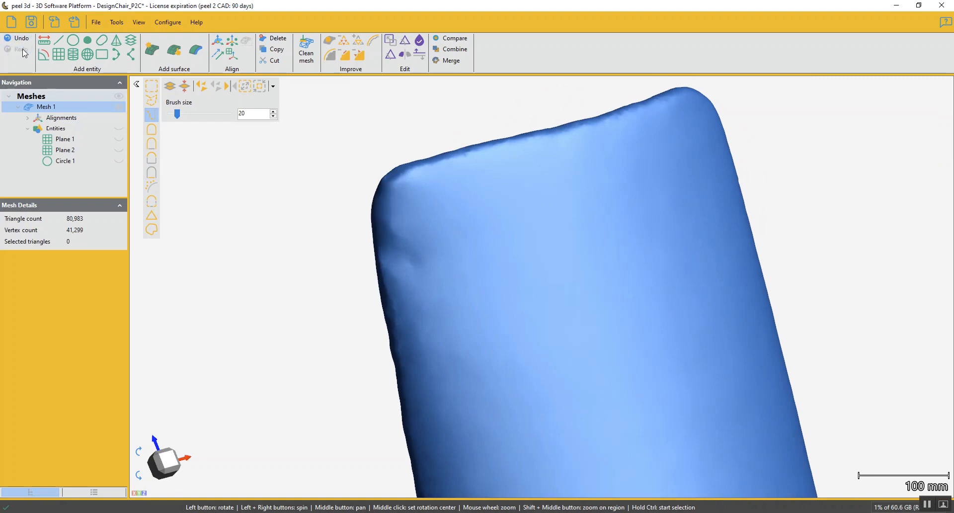
{"action": "left_click", "coordinate": [19, 42]}
Select the outer ridge of the backrest's right side edge, from its top corner downwards, with brush size 20 and defeature it.
{"action": "left_click_drag", "start_coordinate": [377, 264], "coordinate": [467, 240]}
{"action": "left_click_drag", "start_coordinate": [615, 180], "coordinate": [547, 276]}
{"action": "scroll", "coordinate": [547, 277], "scroll_direction": "up", "scroll_amount": 4}
{"action": "left_click", "coordinate": [566, 229]}
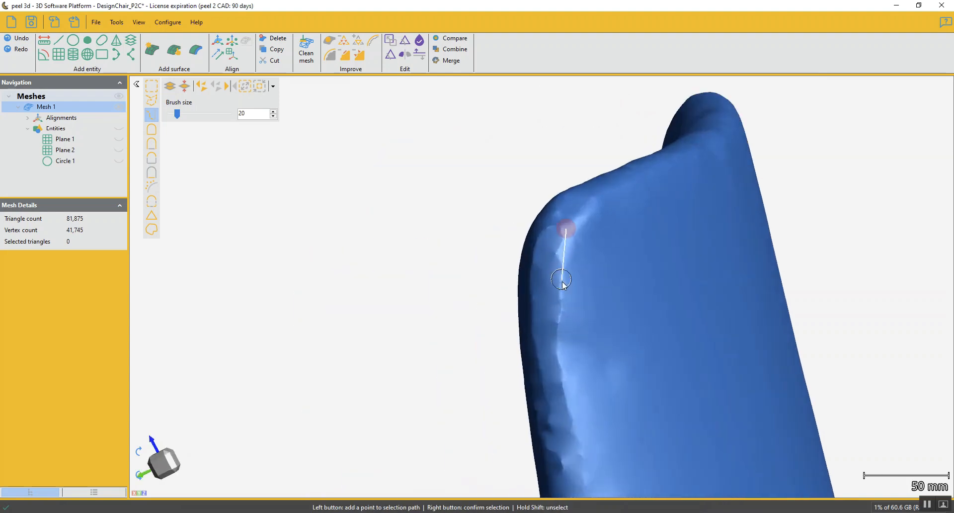
{"action": "right_click", "coordinate": [578, 445]}
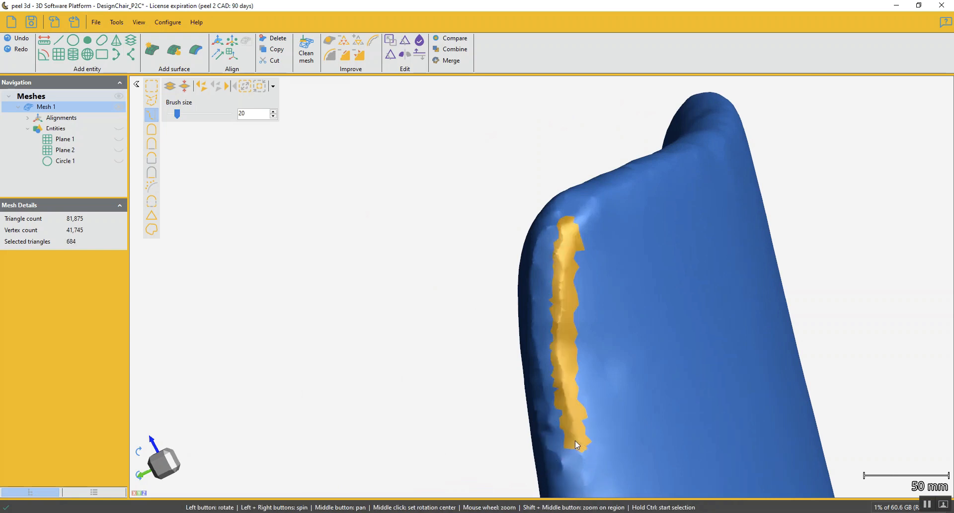
{"action": "left_click", "coordinate": [343, 57]}
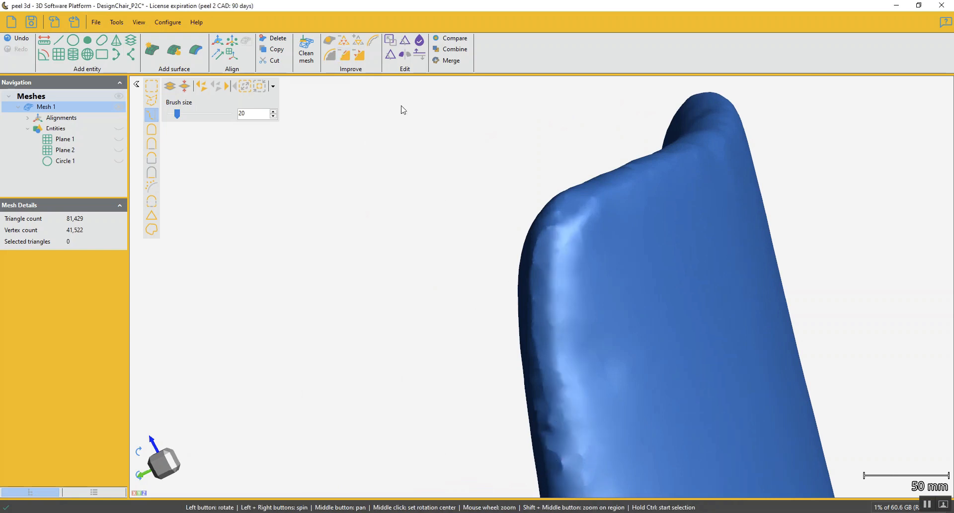
Select the bumpy front face of the same backrest side edge below the top corner with brush size 20 and defeature it.
{"action": "left_click_drag", "start_coordinate": [535, 279], "coordinate": [566, 283]}
{"action": "left_click", "coordinate": [537, 229]}
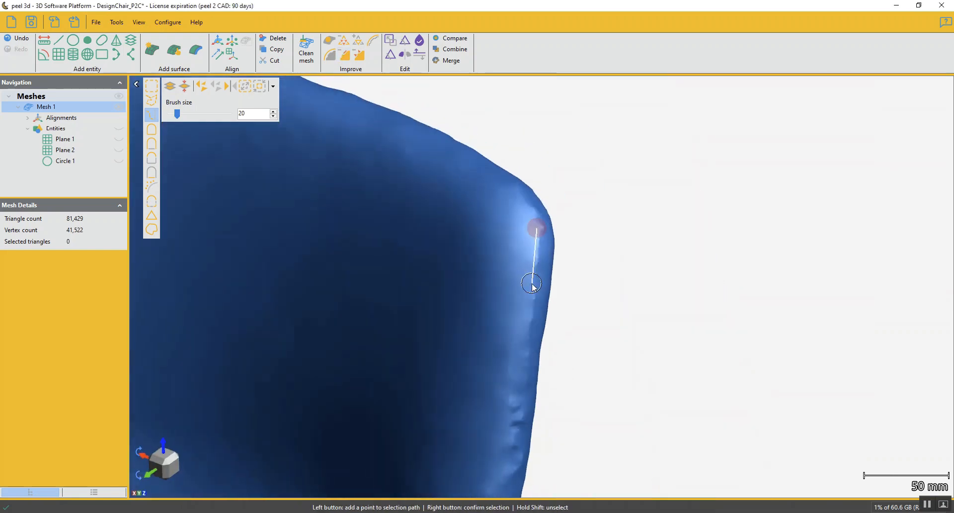
{"action": "left_click", "coordinate": [512, 445]}
{"action": "right_click", "coordinate": [512, 447]}
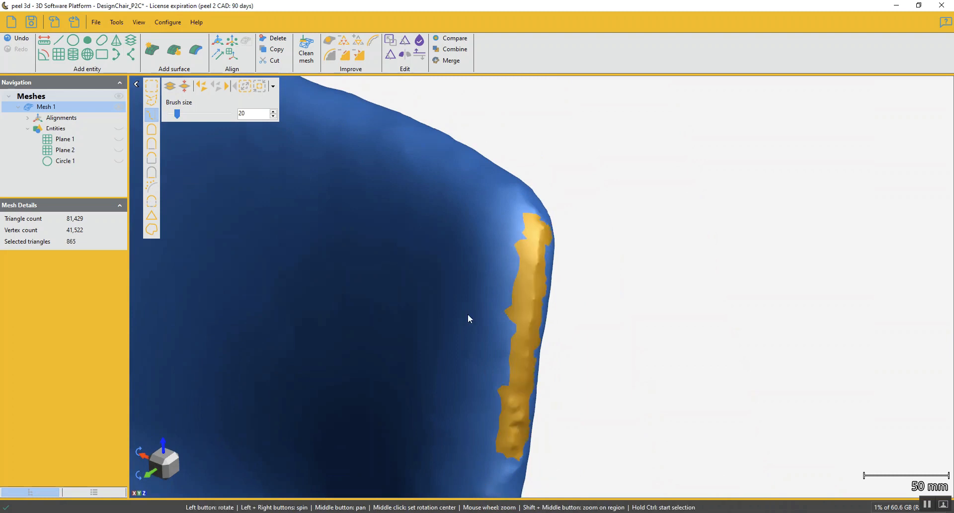
{"action": "left_click", "coordinate": [344, 57]}
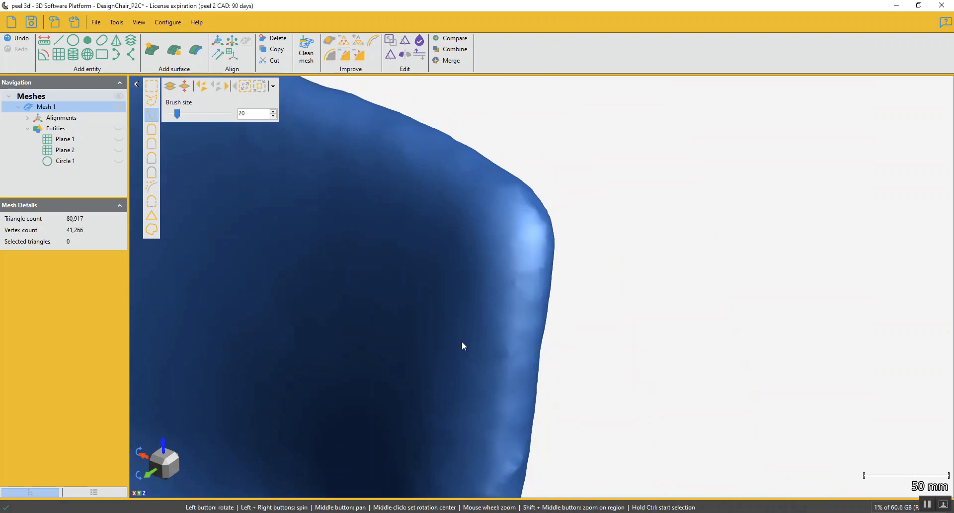
Select a narrow strip along the lower stretch of the backrest's right side edge down to the armrest with brush size 10 and defeature it.
{"action": "mouse_move", "coordinate": [461, 341]}
{"action": "left_mouse_down"}
{"action": "mouse_move", "coordinate": [501, 289]}
{"action": "mouse_move", "coordinate": [598, 224]}
{"action": "mouse_move", "coordinate": [582, 245]}
{"action": "mouse_move", "coordinate": [602, 224]}
{"action": "left_mouse_up"}
{"action": "scroll", "coordinate": [592, 220], "scroll_direction": "down", "scroll_amount": 5}
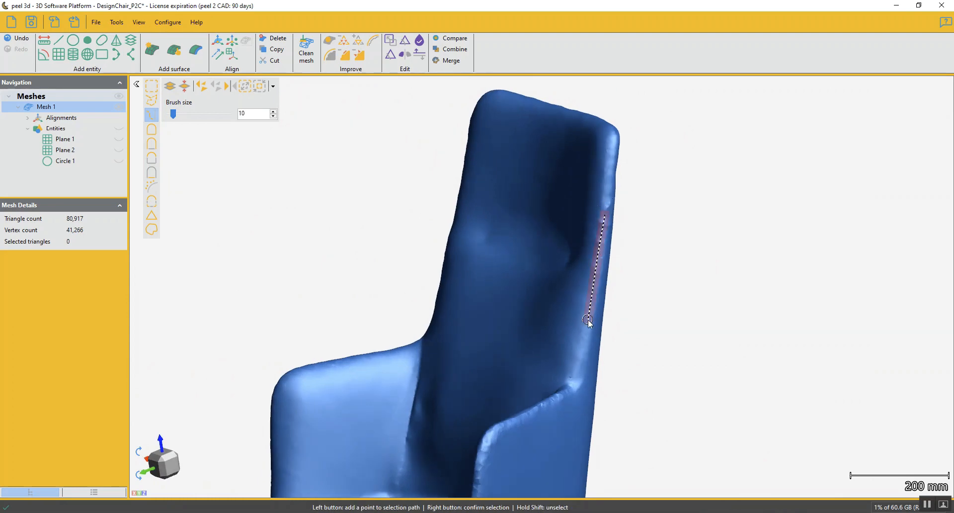
{"action": "right_click", "coordinate": [577, 369]}
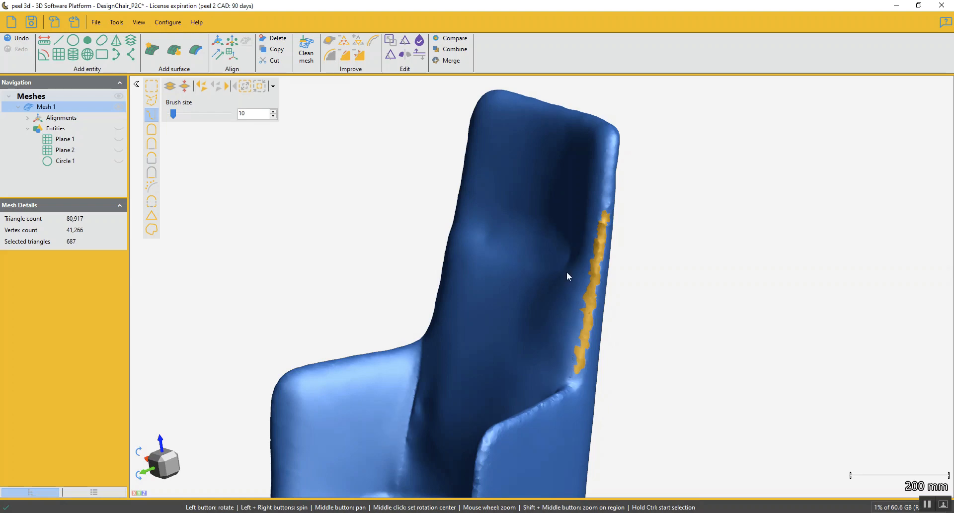
{"action": "left_click", "coordinate": [348, 57]}
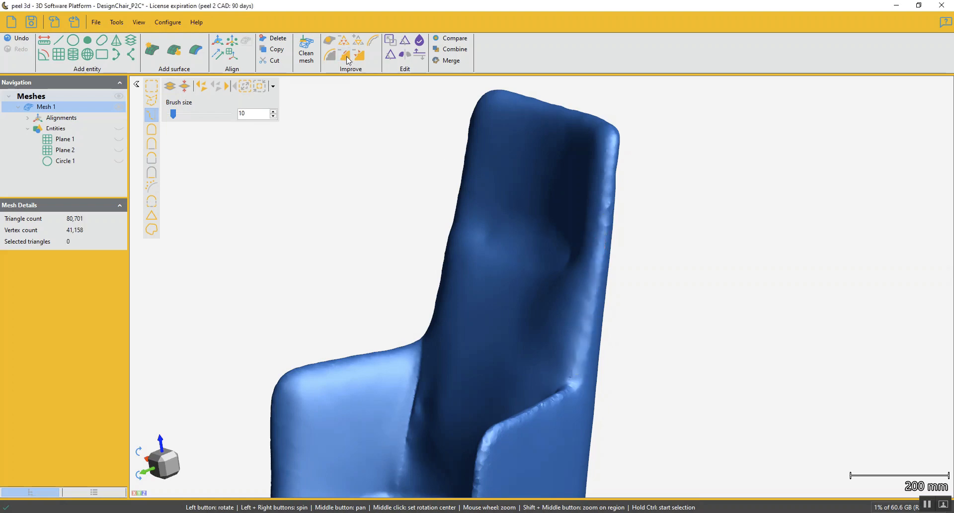
Select the short bumpy patch midway along the backrest's right side edge with brush size 25 and defeature it.
{"action": "scroll", "coordinate": [610, 204], "scroll_direction": "up", "scroll_amount": 5}
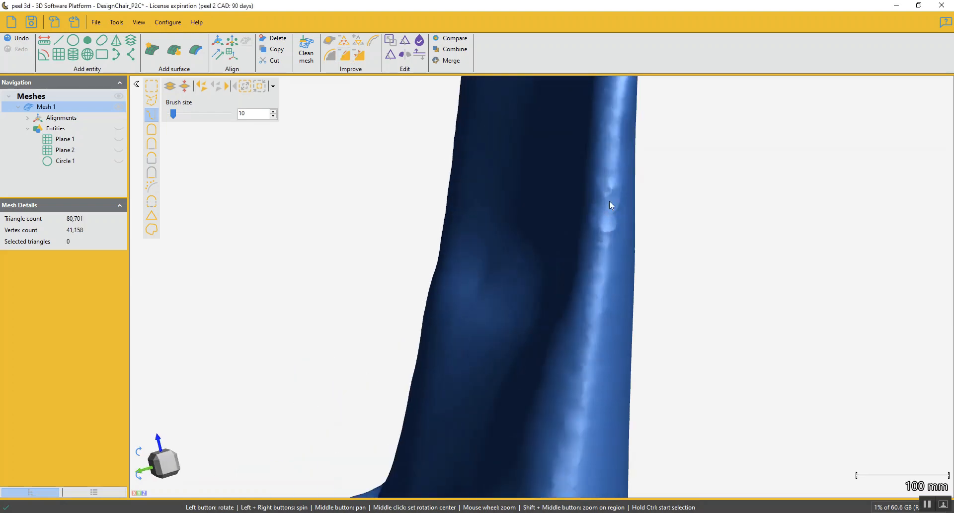
{"action": "left_click", "coordinate": [610, 183]}
{"action": "scroll", "coordinate": [612, 223], "scroll_direction": "up", "scroll_amount": 2, "text": "ctrl"}
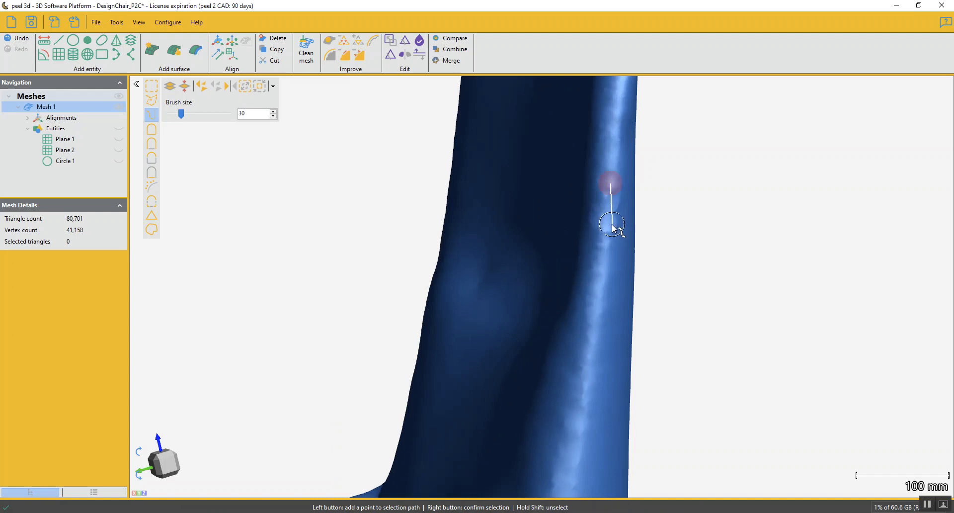
{"action": "scroll", "coordinate": [611, 230], "scroll_direction": "up", "scroll_amount": 1, "text": "ctrl"}
{"action": "scroll", "coordinate": [610, 232], "scroll_direction": "down", "scroll_amount": 1, "text": "ctrl"}
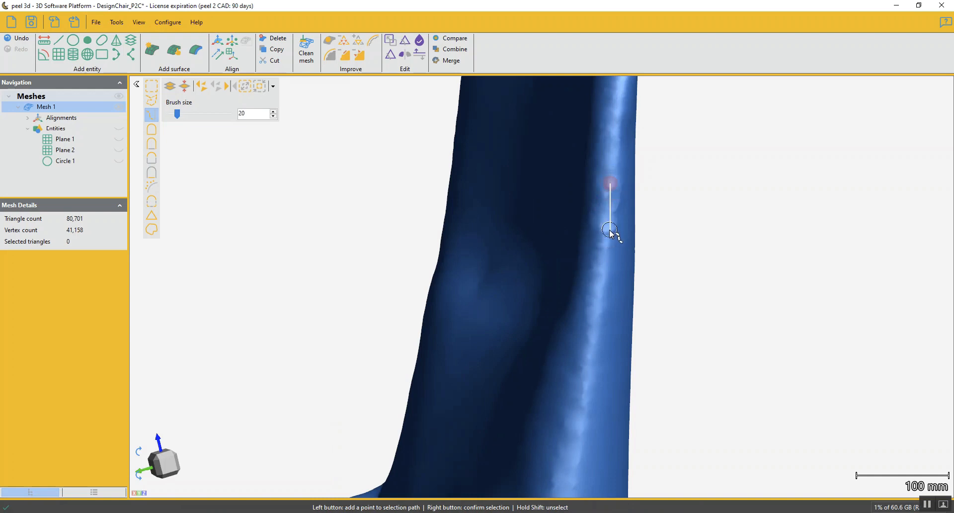
{"action": "left_click", "coordinate": [610, 233]}
{"action": "right_click", "coordinate": [612, 234]}
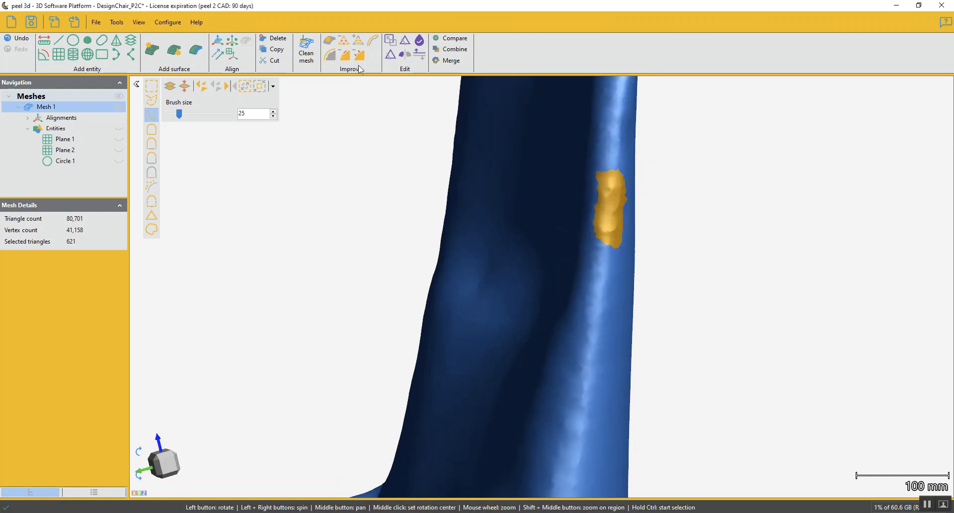
{"action": "key", "text": "Delete"}
Select the right armrest's sloping upper edge from the backrest to the front corner with brush size 15 and defeature it.
{"action": "left_click_drag", "start_coordinate": [500, 350], "coordinate": [608, 270]}
{"action": "scroll", "coordinate": [616, 253], "scroll_direction": "up", "scroll_amount": 4}
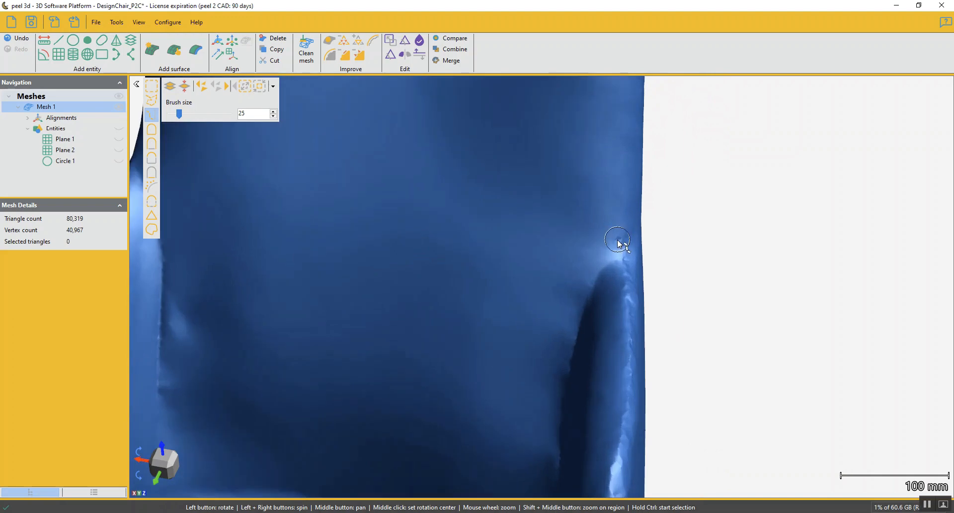
{"action": "left_click", "coordinate": [619, 241]}
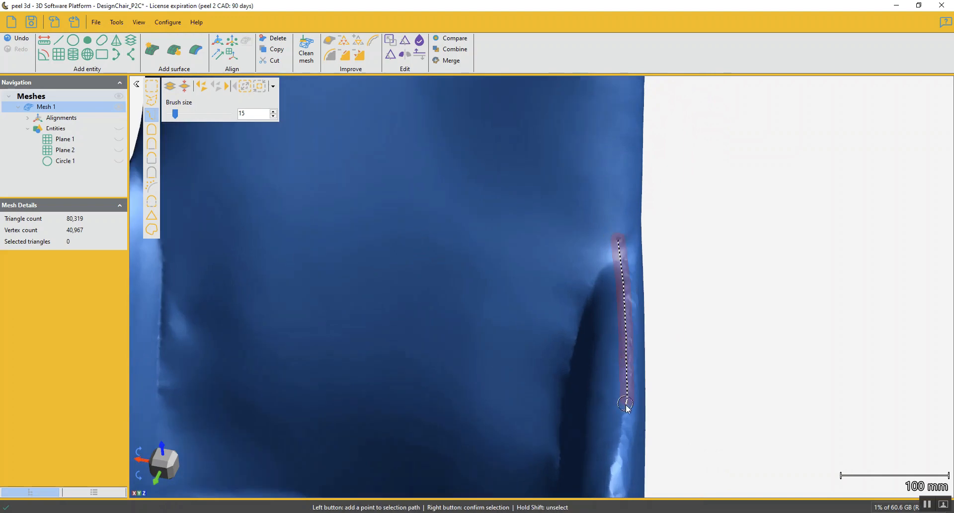
{"action": "left_click", "coordinate": [618, 433]}
{"action": "right_click", "coordinate": [620, 425]}
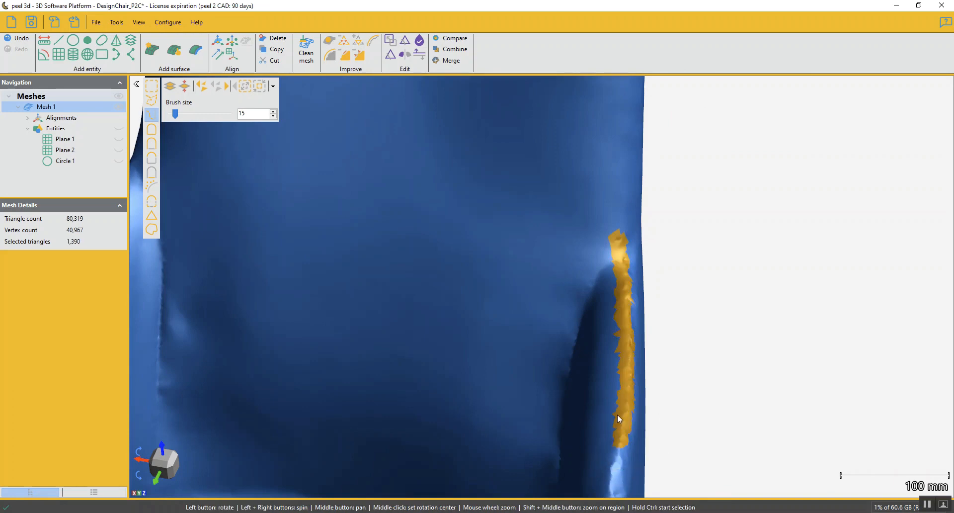
{"action": "scroll", "coordinate": [614, 324], "scroll_direction": "down", "scroll_amount": 2}
{"action": "left_click_drag", "start_coordinate": [612, 320], "coordinate": [608, 343]}
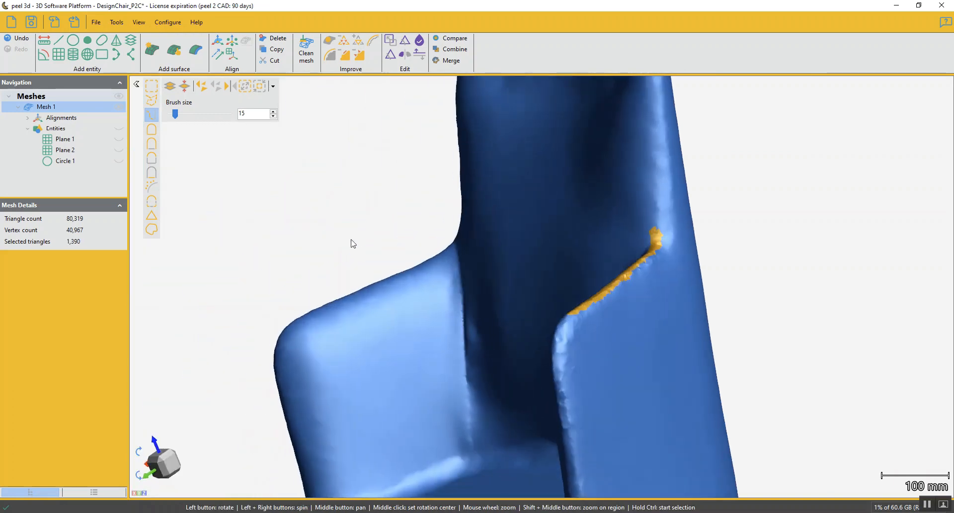
{"action": "left_click", "coordinate": [347, 57]}
Select the rough strip around the right armrest's front corner and down its front edge with brush size 15.
{"action": "left_click_drag", "start_coordinate": [596, 351], "coordinate": [615, 323]}
{"action": "scroll", "coordinate": [613, 356], "scroll_direction": "up", "scroll_amount": 6}
{"action": "left_click", "coordinate": [535, 280]}
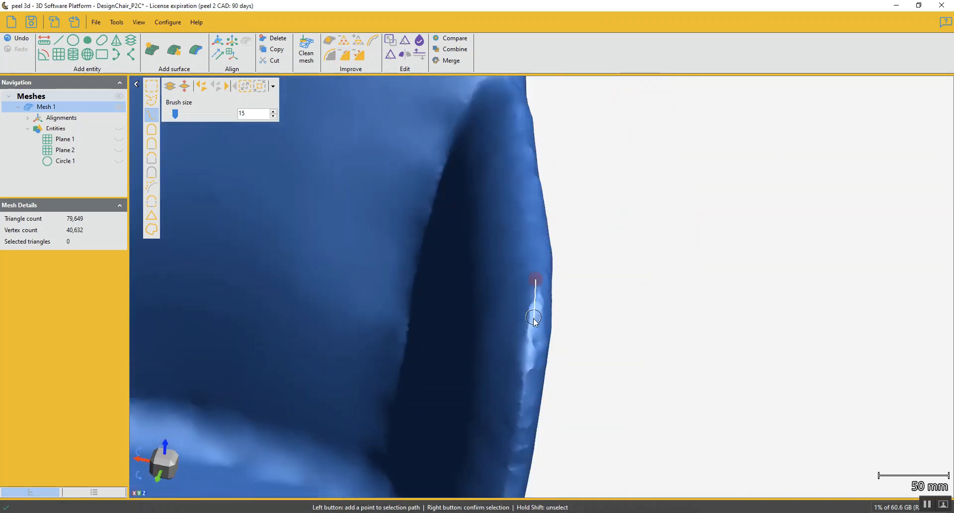
{"action": "left_click", "coordinate": [525, 384]}
{"action": "left_click", "coordinate": [514, 466]}
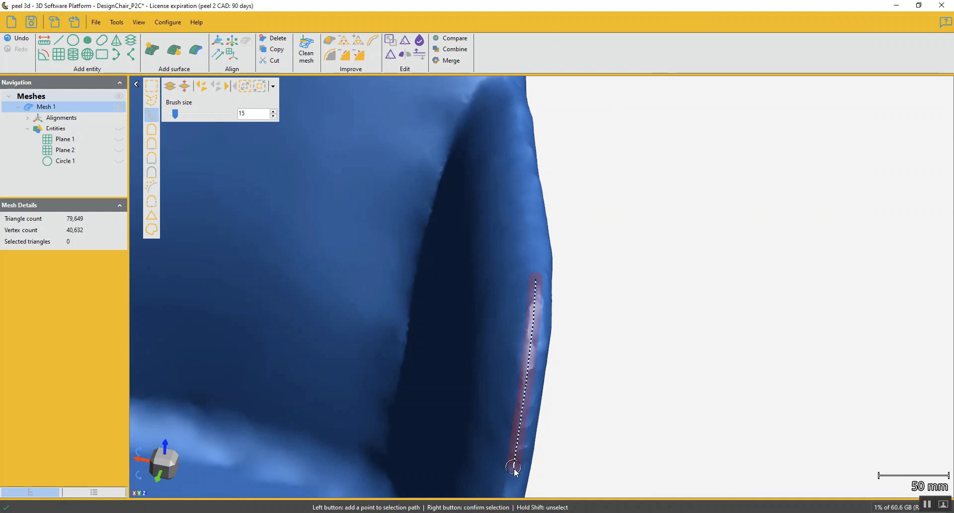
{"action": "right_click", "coordinate": [510, 487]}
{"action": "left_click_drag", "start_coordinate": [521, 426], "coordinate": [549, 270]}
{"action": "left_click_drag", "start_coordinate": [505, 424], "coordinate": [551, 271]}
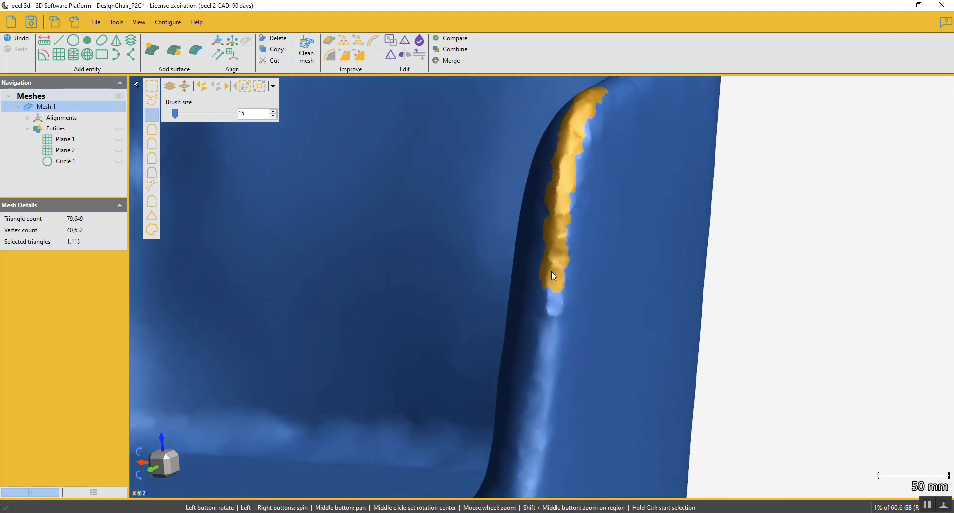
{"action": "left_click", "coordinate": [553, 279], "text": "ctrl"}
{"action": "left_click", "coordinate": [537, 415]}
{"action": "left_click", "coordinate": [526, 466]}
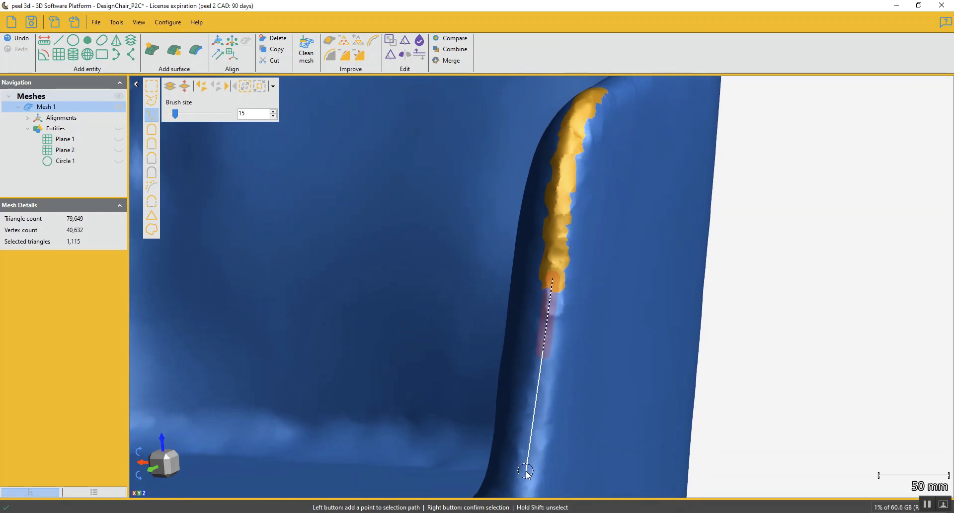
{"action": "right_click", "coordinate": [524, 464]}
Extend the armrest front edge selection down to the seat corner and defeature the whole strip.
{"action": "middle_click_drag", "start_coordinate": [529, 424], "coordinate": [571, 299]}
{"action": "scroll", "coordinate": [571, 299], "scroll_direction": "down", "scroll_amount": 1}
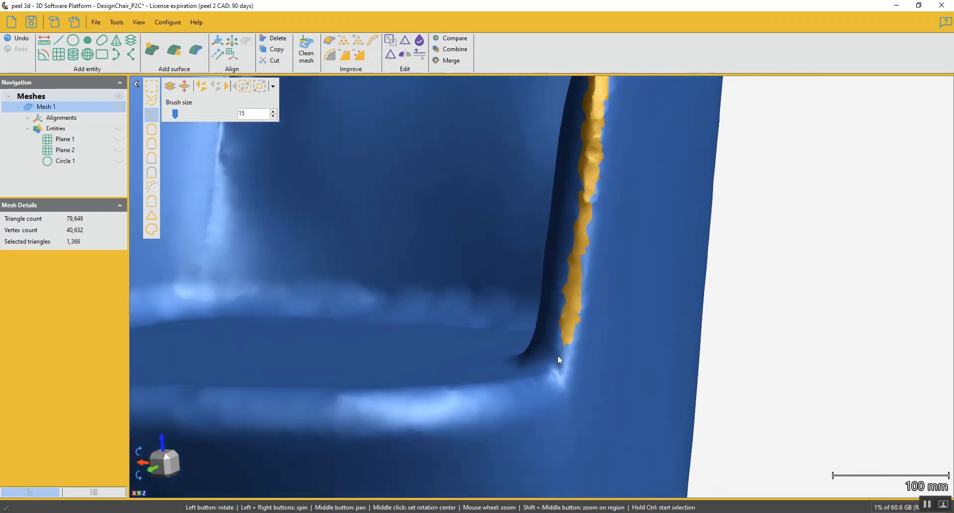
{"action": "scroll", "coordinate": [557, 367], "scroll_direction": "up", "scroll_amount": 2}
{"action": "left_click_drag", "start_coordinate": [557, 367], "coordinate": [524, 336]}
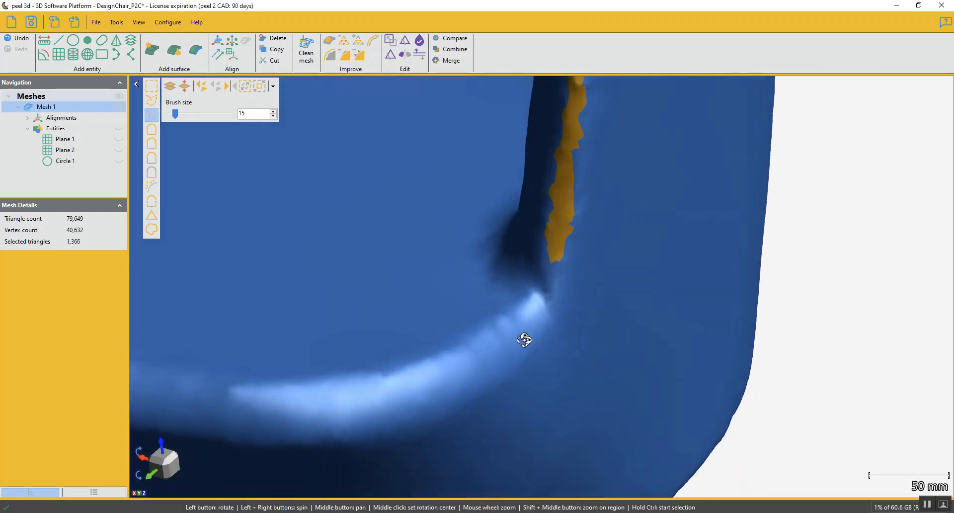
{"action": "left_click", "coordinate": [541, 297], "text": "ctrl"}
{"action": "left_click", "coordinate": [553, 253]}
{"action": "right_click", "coordinate": [554, 253]}
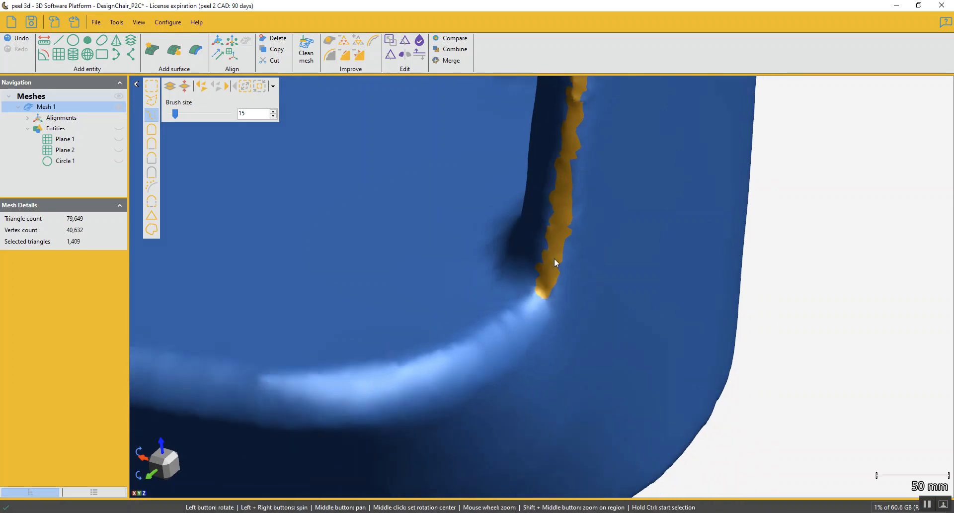
{"action": "scroll", "coordinate": [554, 231], "scroll_direction": "down", "scroll_amount": 3}
{"action": "left_click_drag", "start_coordinate": [538, 311], "coordinate": [606, 230]}
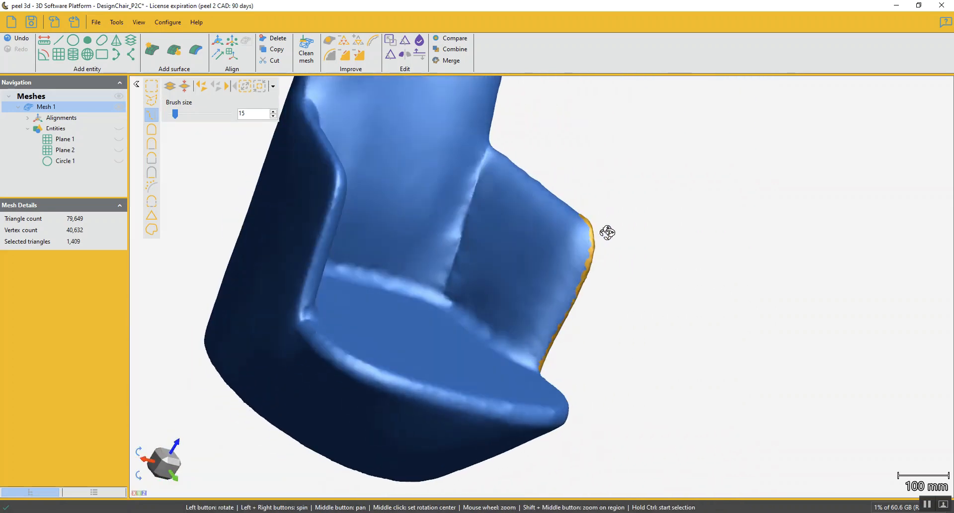
{"action": "left_click", "coordinate": [345, 59]}
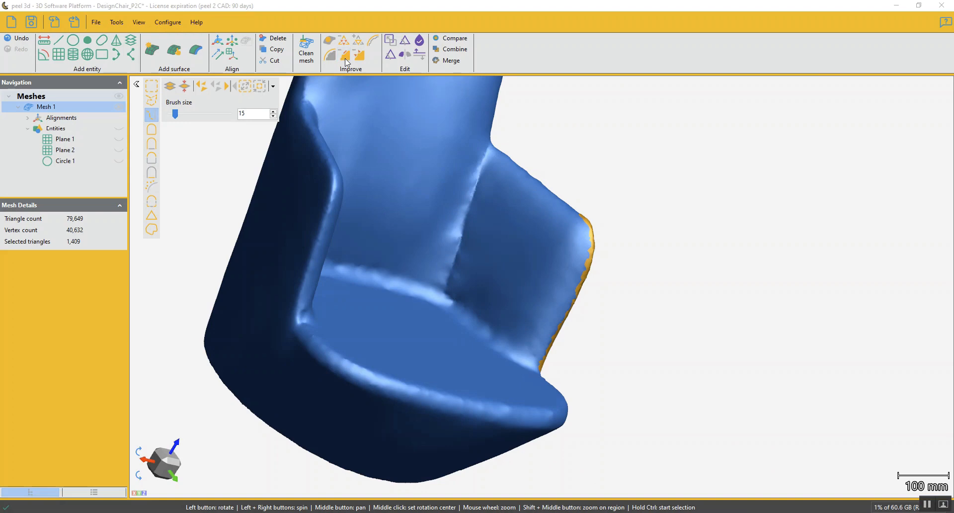
Select the rough strip along the outer side of the right armrest's sloping upper edge with brush size 15 and defeature it.
{"action": "left_click_drag", "start_coordinate": [517, 244], "coordinate": [571, 303]}
{"action": "scroll", "coordinate": [585, 241], "scroll_direction": "up", "scroll_amount": 4}
{"action": "left_click_drag", "start_coordinate": [596, 266], "coordinate": [648, 276]}
{"action": "left_click", "coordinate": [696, 141]}
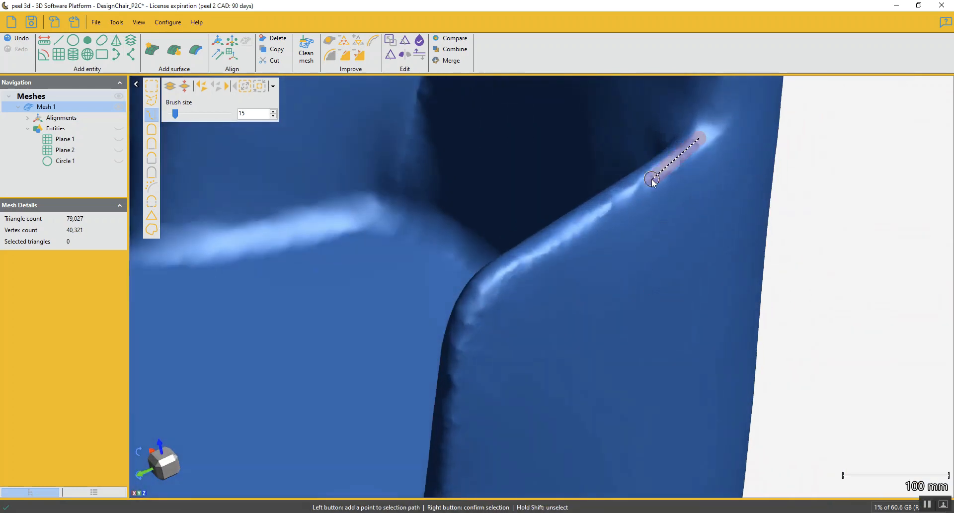
{"action": "right_click", "coordinate": [527, 266]}
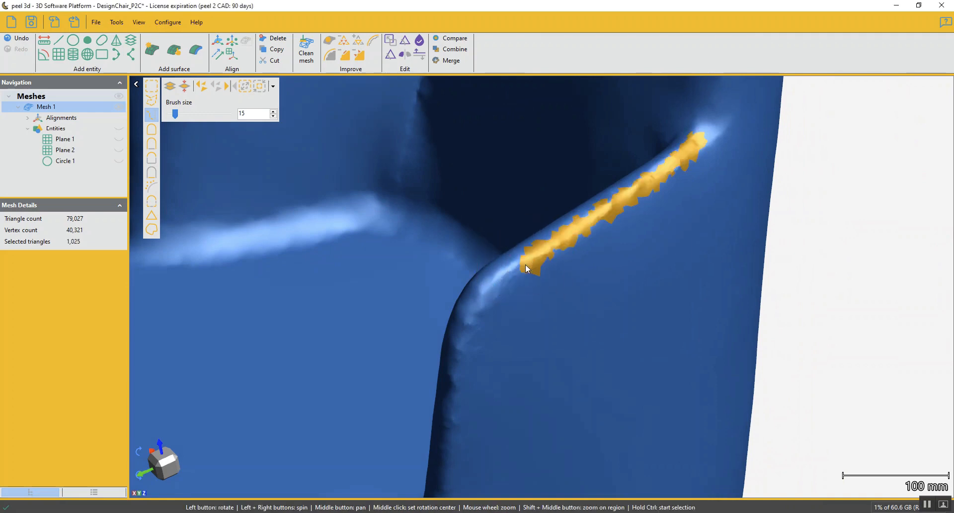
{"action": "left_click", "coordinate": [342, 56]}
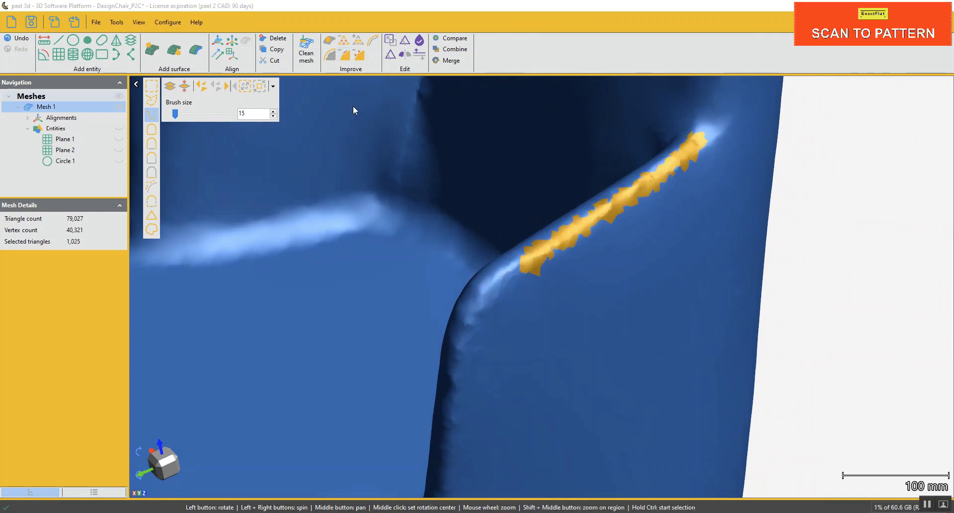
{"action": "scroll", "coordinate": [558, 256], "scroll_direction": "down", "scroll_amount": 3}
{"action": "scroll", "coordinate": [568, 333], "scroll_direction": "down", "scroll_amount": 2}
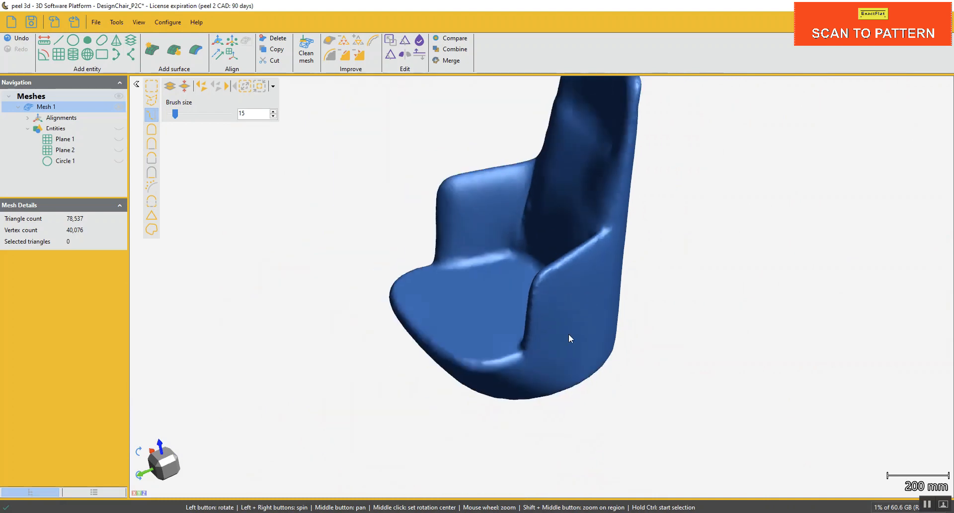
Select the seam where the left armrest's inner side meets the backrest, from the seat to the armrest top, with brush size 15.
{"action": "left_click_drag", "start_coordinate": [569, 333], "coordinate": [527, 333]}
{"action": "scroll", "coordinate": [526, 333], "scroll_direction": "down", "scroll_amount": 3}
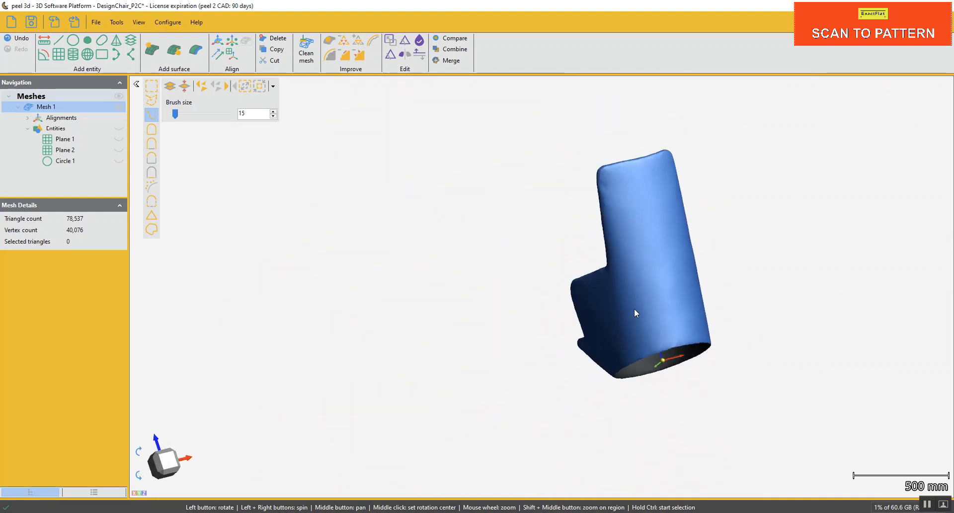
{"action": "left_click_drag", "start_coordinate": [635, 315], "coordinate": [535, 361]}
{"action": "scroll", "coordinate": [438, 326], "scroll_direction": "up", "scroll_amount": 3}
{"action": "scroll", "coordinate": [470, 323], "scroll_direction": "up", "scroll_amount": 5}
{"action": "scroll", "coordinate": [475, 304], "scroll_direction": "up", "scroll_amount": 2}
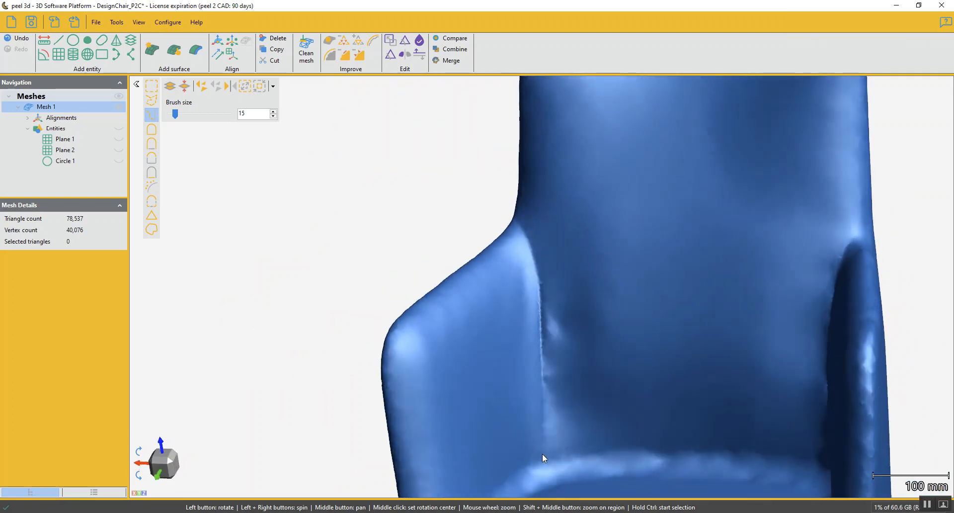
{"action": "left_click", "coordinate": [545, 455], "text": "ctrl"}
{"action": "left_click", "coordinate": [543, 374], "text": "ctrl"}
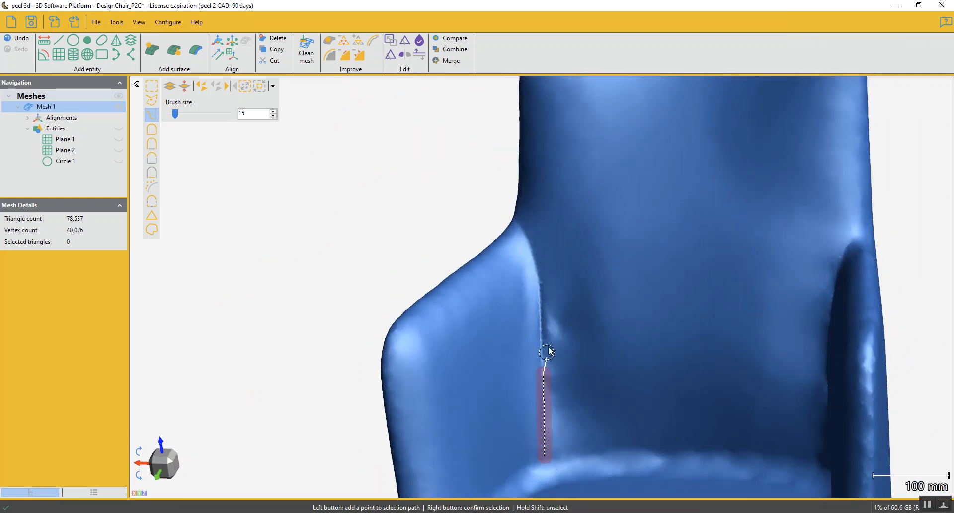
{"action": "left_click", "coordinate": [542, 301], "text": "ctrl"}
{"action": "left_click", "coordinate": [536, 265], "text": "ctrl"}
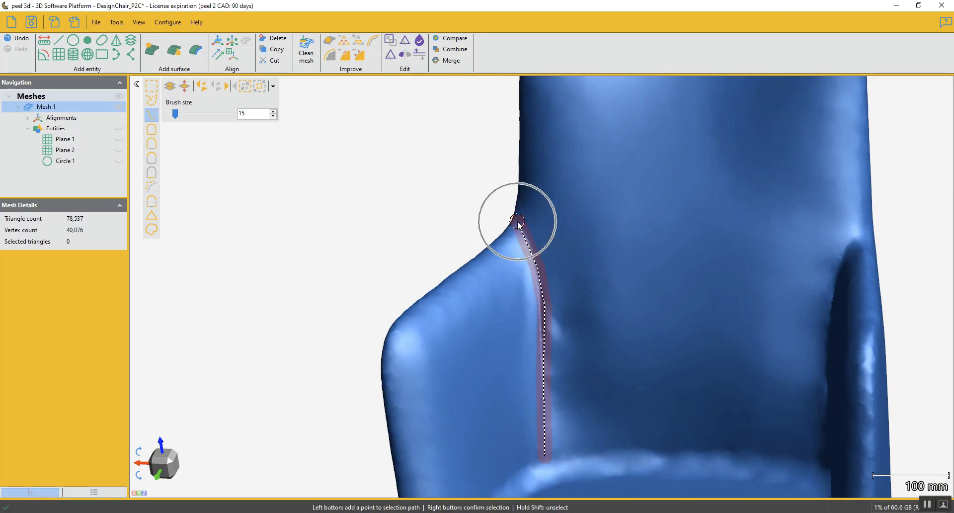
{"action": "right_click", "coordinate": [518, 220]}
Add the seam between the right armrest and the backrest to the selection, smooth the selection's outline, and defeature both seams.
{"action": "left_click_drag", "start_coordinate": [629, 316], "coordinate": [806, 406]}
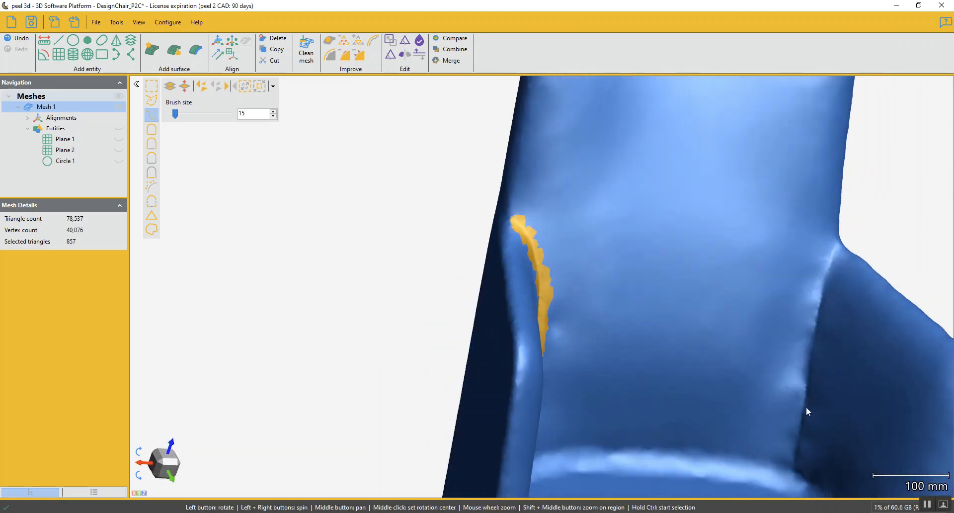
{"action": "left_click", "coordinate": [795, 469], "text": "ctrl"}
{"action": "left_click_drag", "start_coordinate": [808, 348], "coordinate": [836, 255]}
{"action": "right_click", "coordinate": [837, 258]}
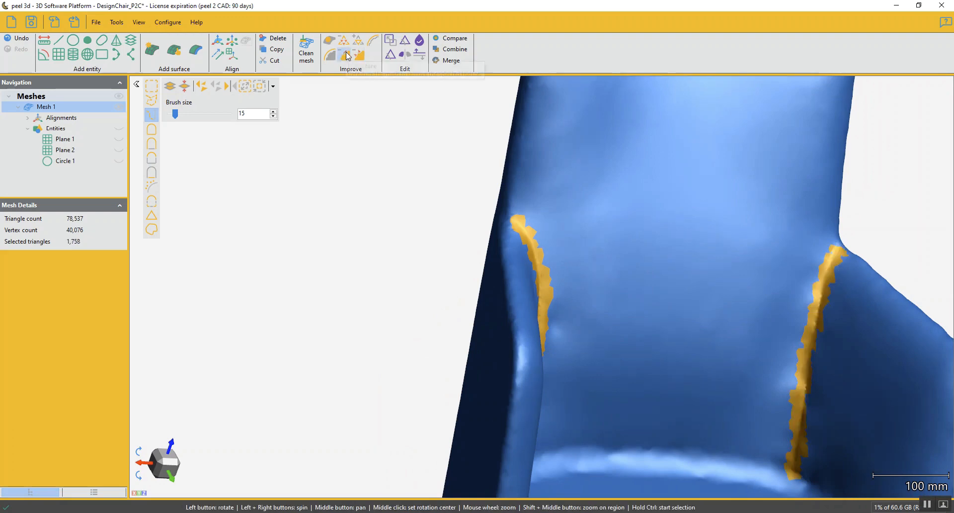
{"action": "left_click", "coordinate": [246, 87]}
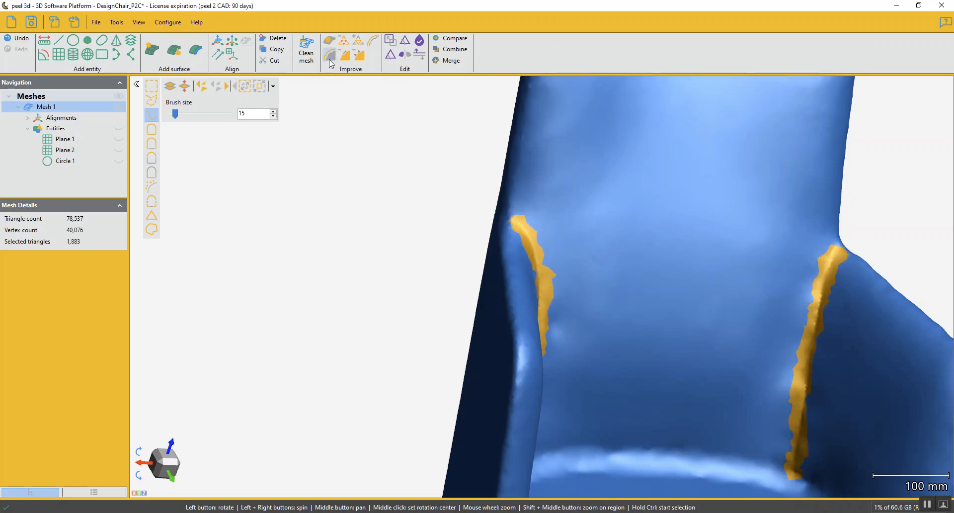
{"action": "left_click", "coordinate": [346, 57]}
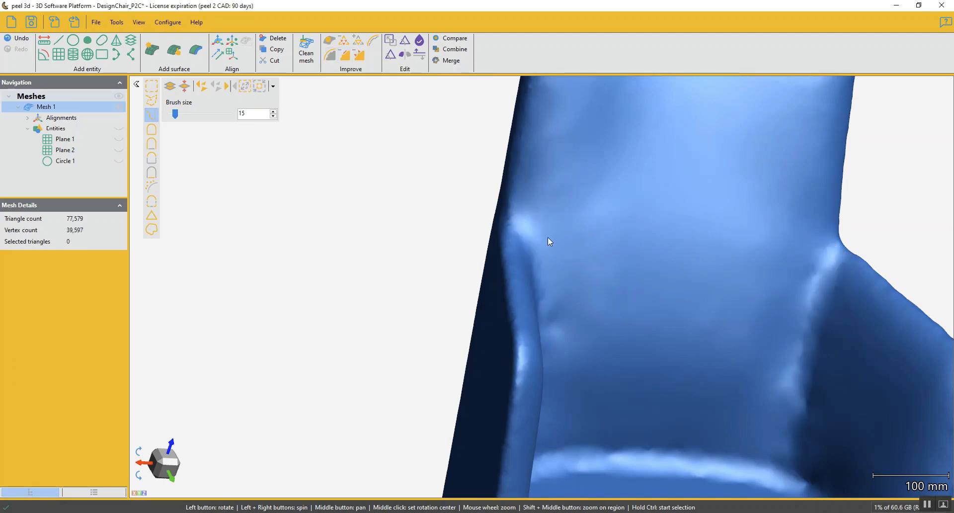
Select the lower part of the seam between the right armrest and backrest with brush size 20 and defeature it.
{"action": "mouse_move", "coordinate": [761, 334]}
{"action": "left_mouse_down"}
{"action": "mouse_move", "coordinate": [732, 334]}
{"action": "mouse_move", "coordinate": [773, 332]}
{"action": "left_mouse_up"}
{"action": "scroll", "coordinate": [703, 333], "scroll_direction": "up", "scroll_amount": 3}
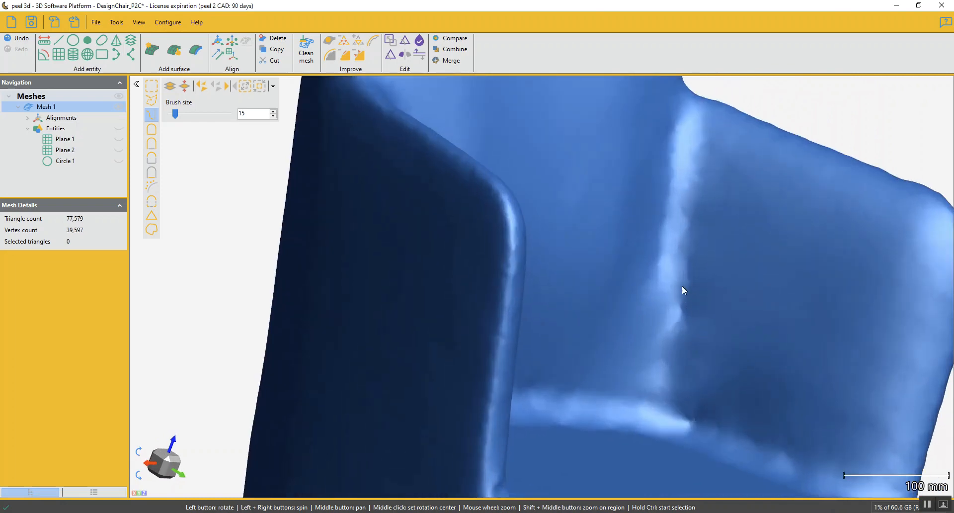
{"action": "scroll", "coordinate": [686, 232], "scroll_direction": "up", "scroll_amount": 1, "text": "ctrl"}
{"action": "left_click", "coordinate": [687, 233], "text": "ctrl"}
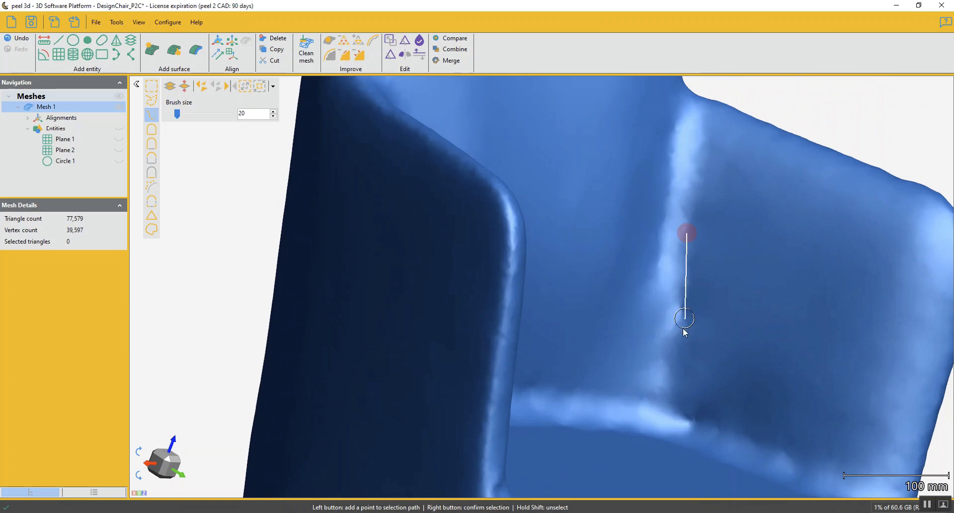
{"action": "left_click", "coordinate": [667, 393], "text": "ctrl"}
{"action": "right_click", "coordinate": [668, 395], "text": "ctrl"}
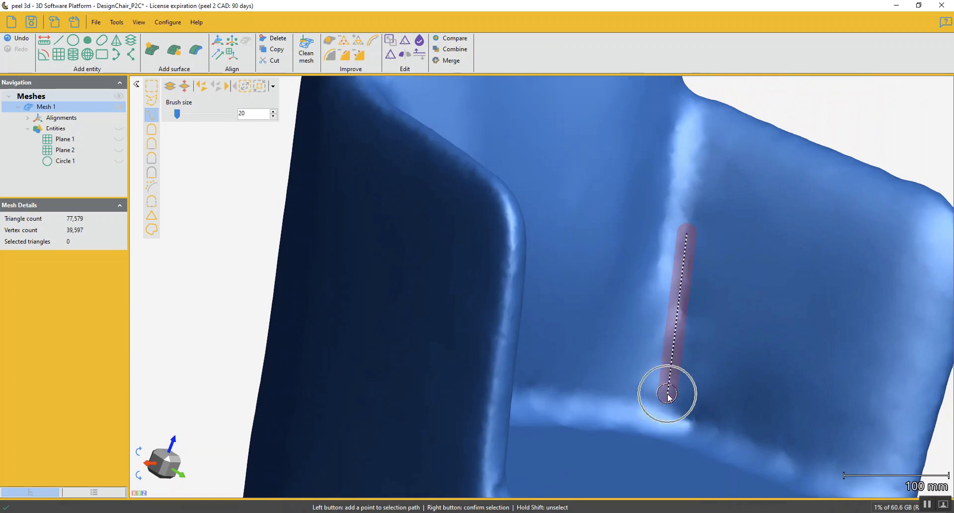
{"action": "left_click", "coordinate": [346, 58]}
Select the rough strip where the right armrest's inner side meets the seat with brush size 20 and defeature it.
{"action": "scroll", "coordinate": [665, 290], "scroll_direction": "down", "scroll_amount": 3}
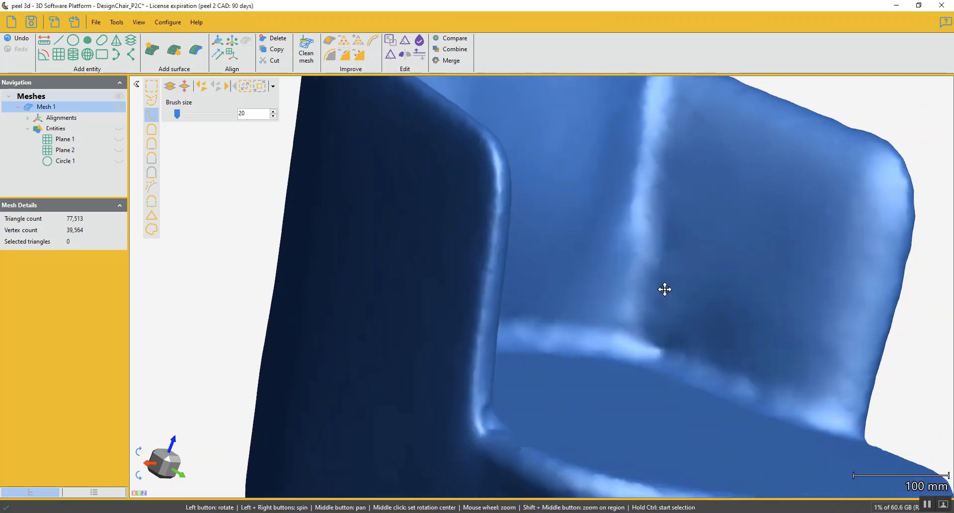
{"action": "scroll", "coordinate": [663, 321], "scroll_direction": "up", "scroll_amount": 3}
{"action": "left_click", "coordinate": [643, 327], "text": "ctrl"}
{"action": "left_click", "coordinate": [708, 347], "text": "ctrl"}
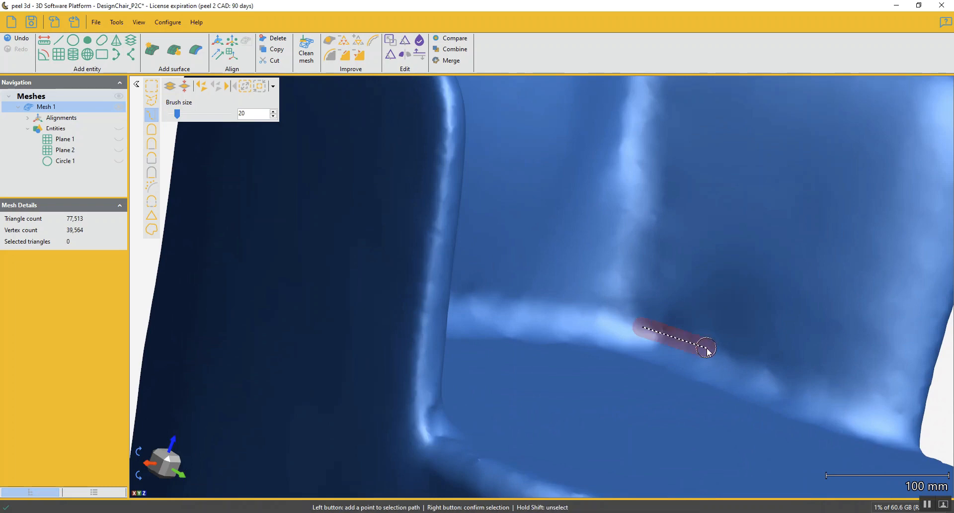
{"action": "left_click", "coordinate": [806, 372], "text": "ctrl"}
{"action": "right_click", "coordinate": [805, 372], "text": "ctrl"}
{"action": "scroll", "coordinate": [663, 366], "scroll_direction": "down", "scroll_amount": 3}
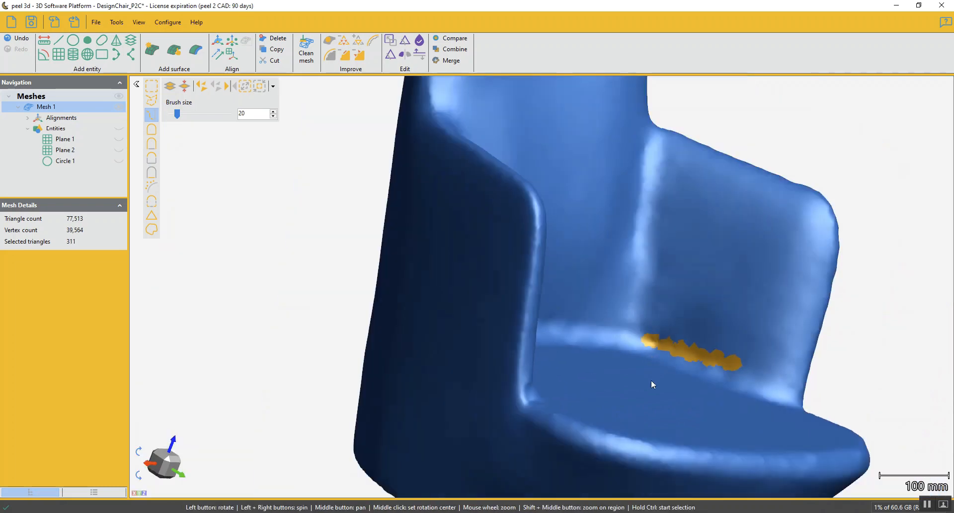
{"action": "mouse_move", "coordinate": [651, 380]}
{"action": "left_mouse_down"}
{"action": "mouse_move", "coordinate": [602, 381]}
{"action": "mouse_move", "coordinate": [643, 388]}
{"action": "left_mouse_up"}
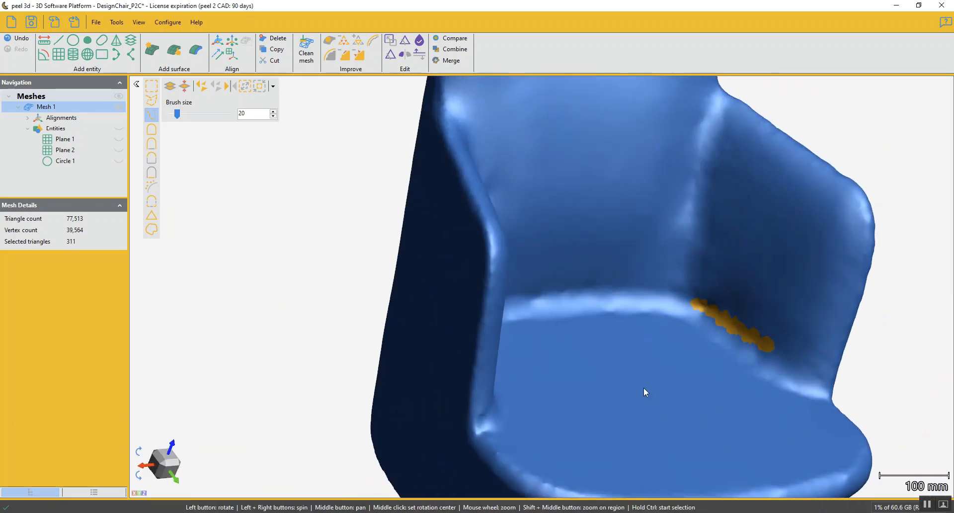
{"action": "scroll", "coordinate": [646, 293], "scroll_direction": "down", "scroll_amount": 3}
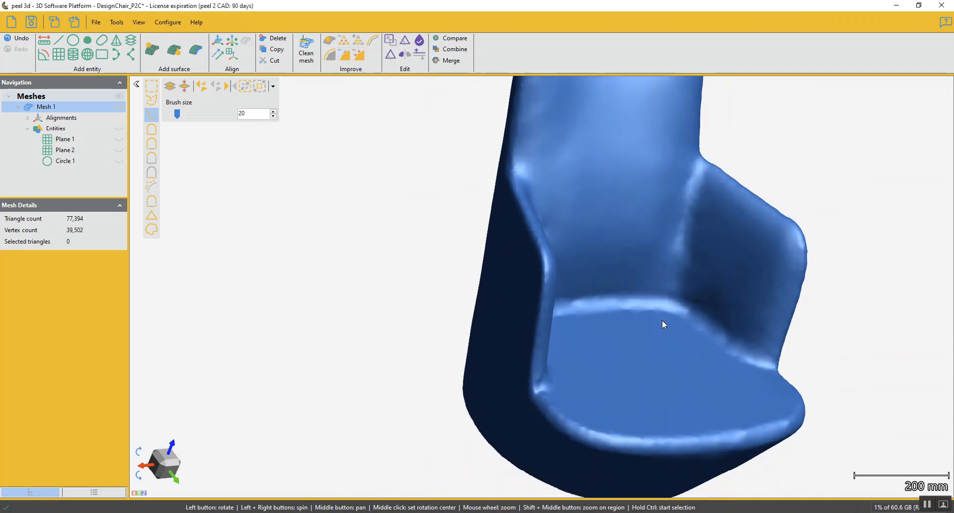
Start Smooth mesh with a smoothing weight of 100 and display the mesh as triangles and wire frame.
{"action": "left_click_drag", "start_coordinate": [665, 323], "coordinate": [514, 383]}
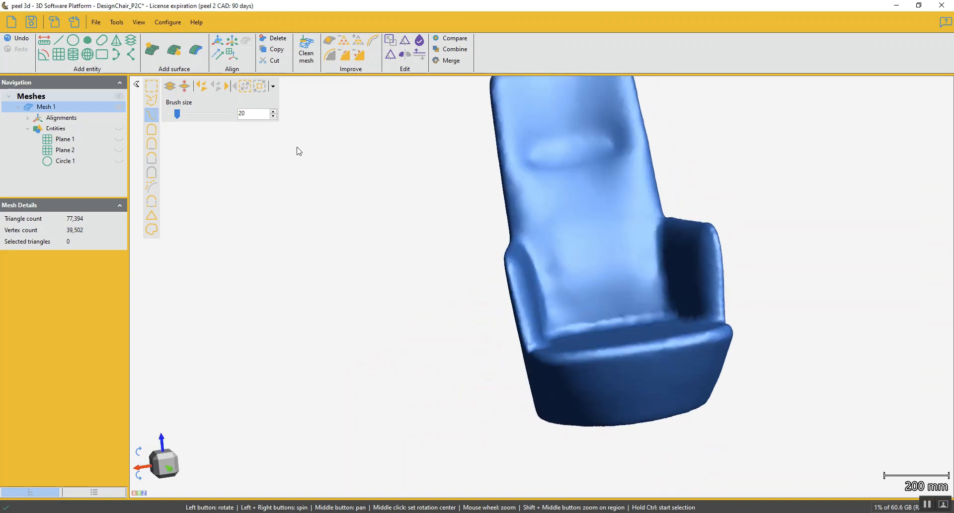
{"action": "left_click", "coordinate": [329, 56]}
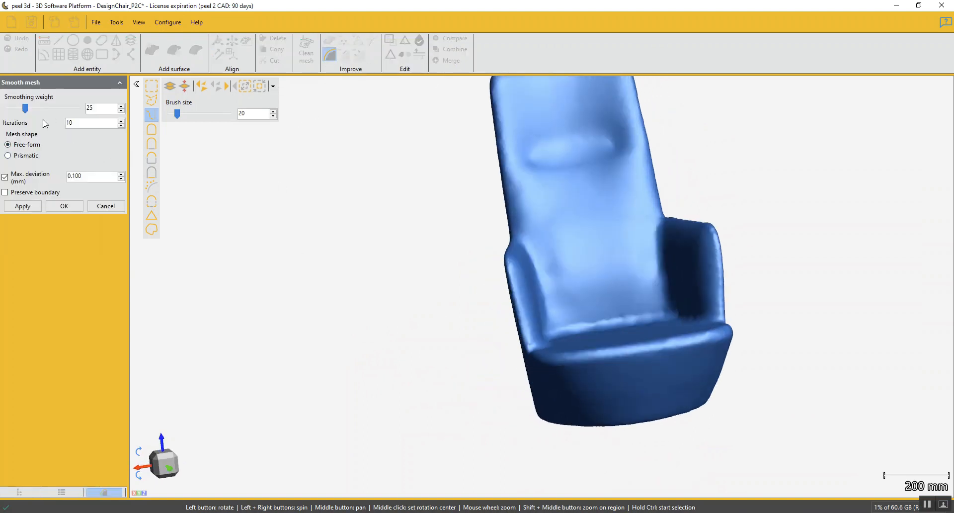
{"action": "left_click_drag", "start_coordinate": [26, 108], "coordinate": [101, 106]}
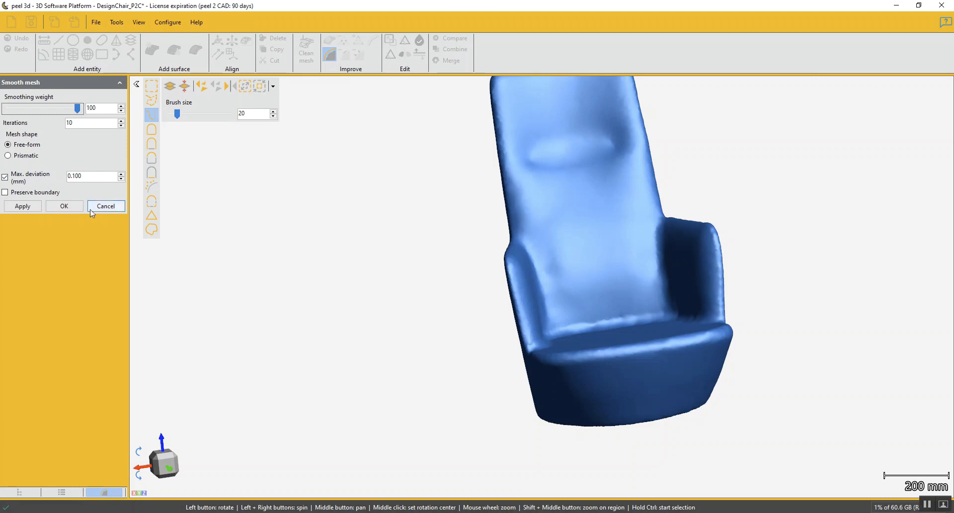
{"action": "left_click", "coordinate": [62, 495]}
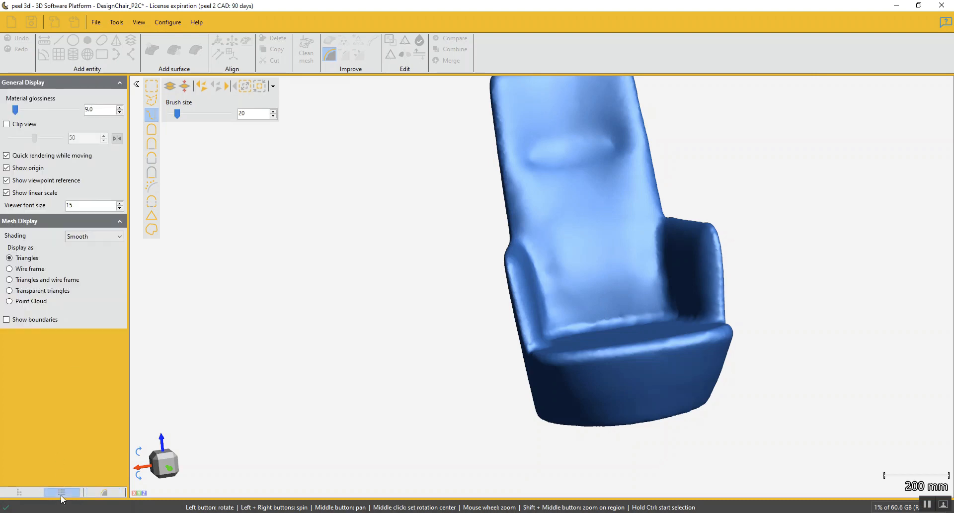
{"action": "left_click", "coordinate": [9, 280]}
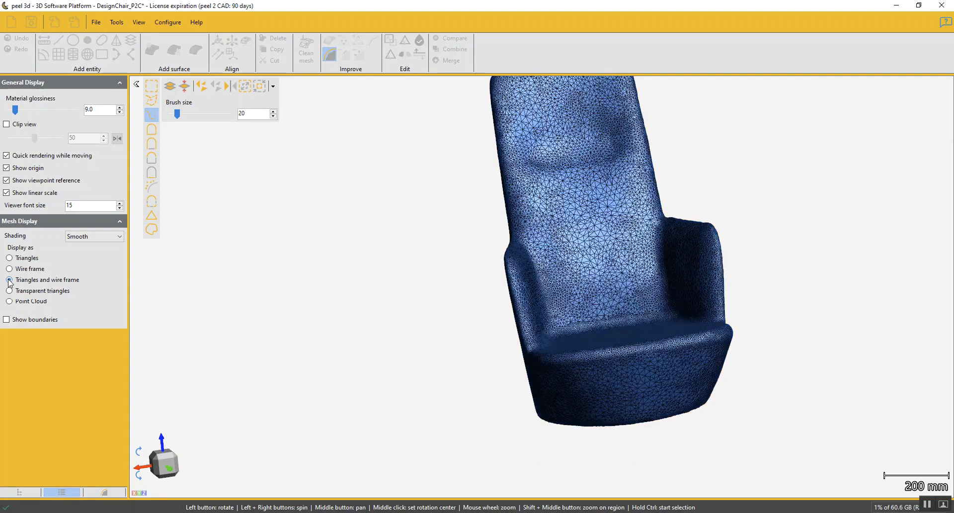
{"action": "left_click", "coordinate": [106, 493]}
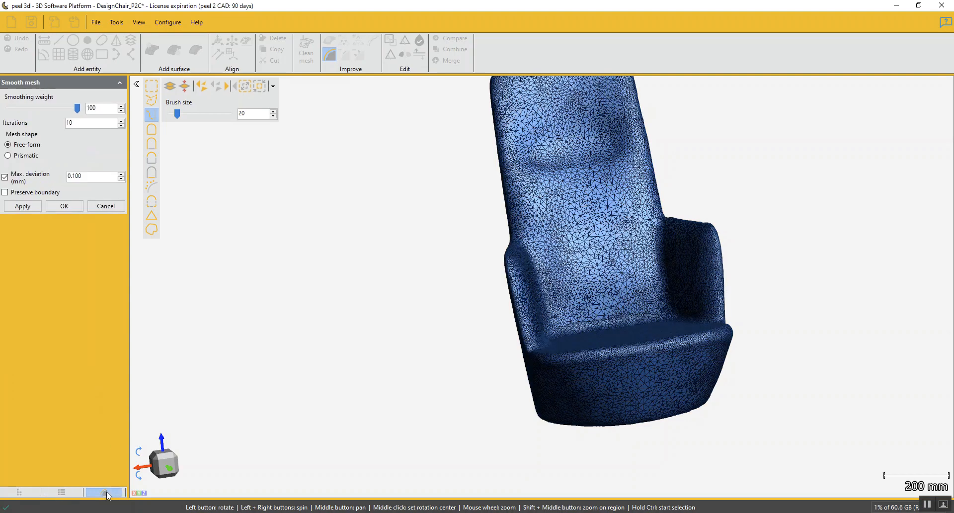
Enable boundary preservation and smooth the whole chair mesh with the free-form shape and 0.100 mm maximum deviation.
{"action": "scroll", "coordinate": [612, 289], "scroll_direction": "up", "scroll_amount": 5}
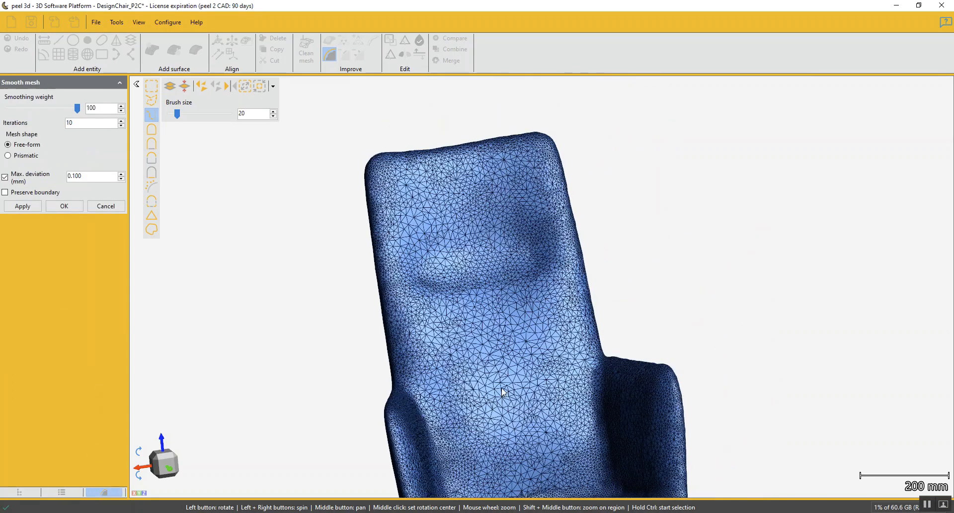
{"action": "mouse_move", "coordinate": [505, 392]}
{"action": "left_mouse_down"}
{"action": "mouse_move", "coordinate": [477, 351]}
{"action": "mouse_move", "coordinate": [491, 324]}
{"action": "mouse_move", "coordinate": [494, 251]}
{"action": "mouse_move", "coordinate": [507, 364]}
{"action": "mouse_move", "coordinate": [489, 393]}
{"action": "left_mouse_up"}
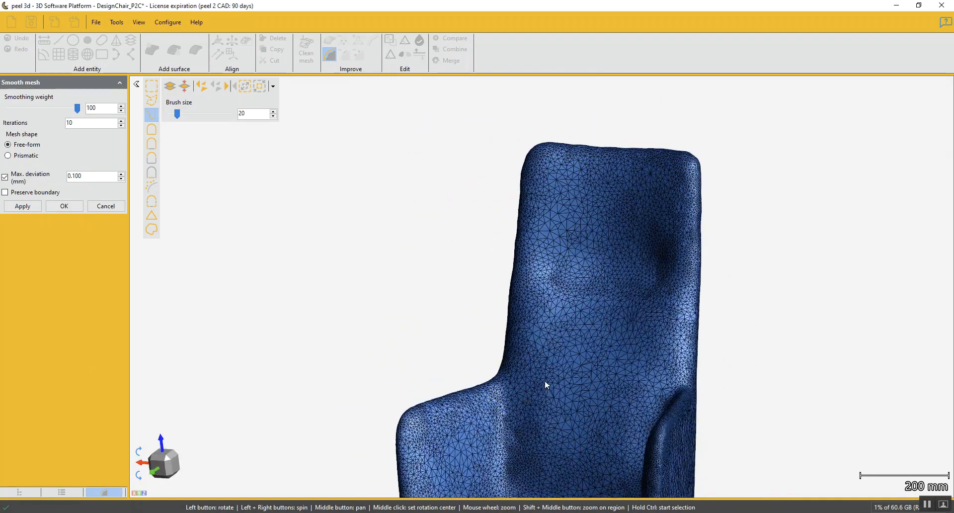
{"action": "scroll", "coordinate": [546, 384], "scroll_direction": "up", "scroll_amount": 2}
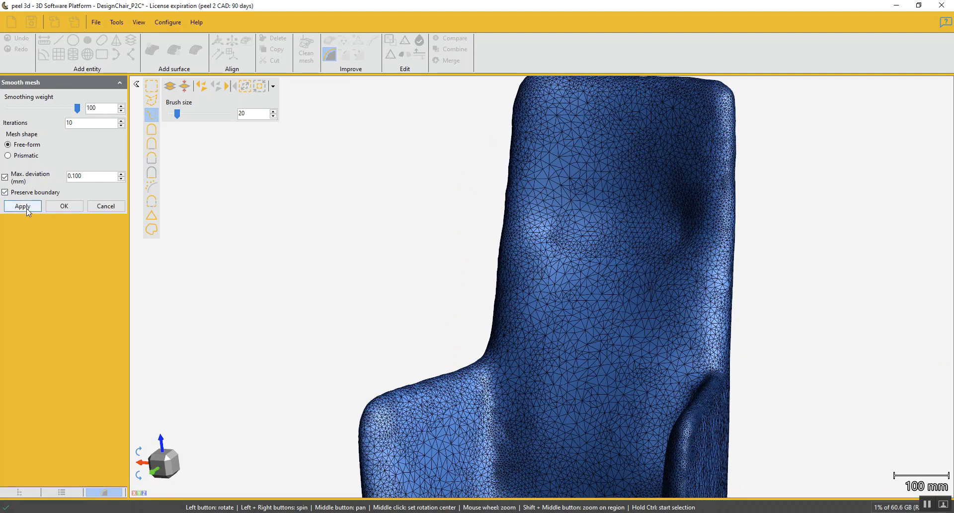
{"action": "left_click", "coordinate": [27, 208]}
{"action": "left_click", "coordinate": [65, 205]}
Start Edit boundary in Fit to entity mode and select the circular boundary of the opening in the chair's base.
{"action": "scroll", "coordinate": [433, 337], "scroll_direction": "down", "scroll_amount": 3}
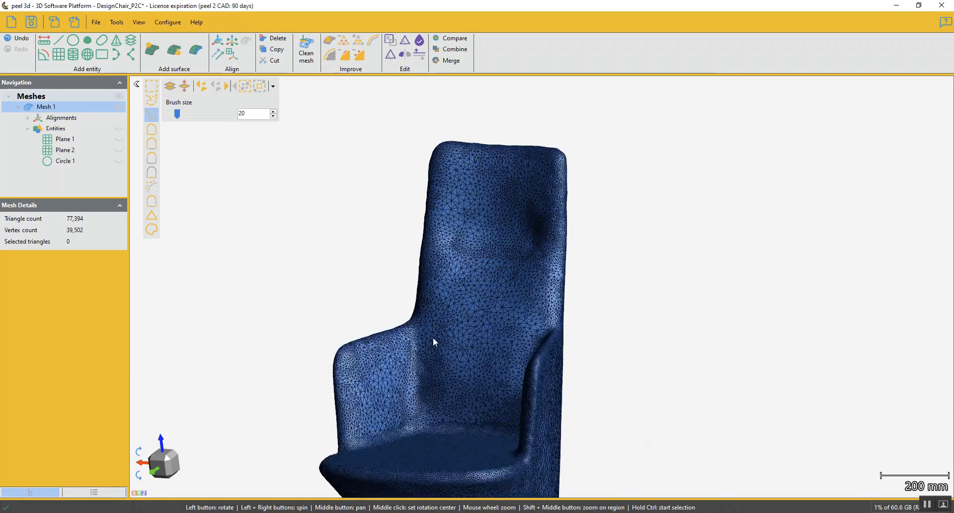
{"action": "left_click_drag", "start_coordinate": [434, 342], "coordinate": [520, 323]}
{"action": "middle_click_drag", "start_coordinate": [526, 395], "coordinate": [540, 288]}
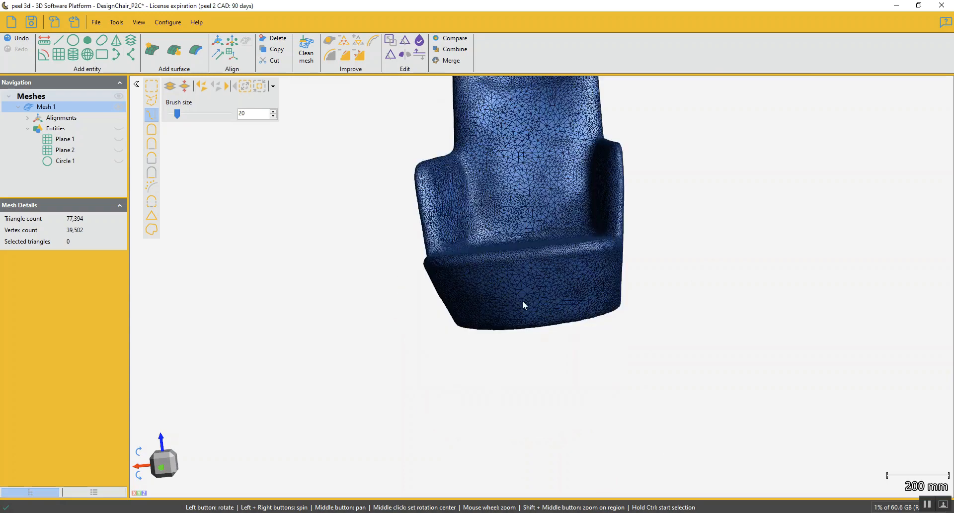
{"action": "left_click_drag", "start_coordinate": [523, 301], "coordinate": [524, 236]}
{"action": "middle_click_drag", "start_coordinate": [547, 388], "coordinate": [533, 273]}
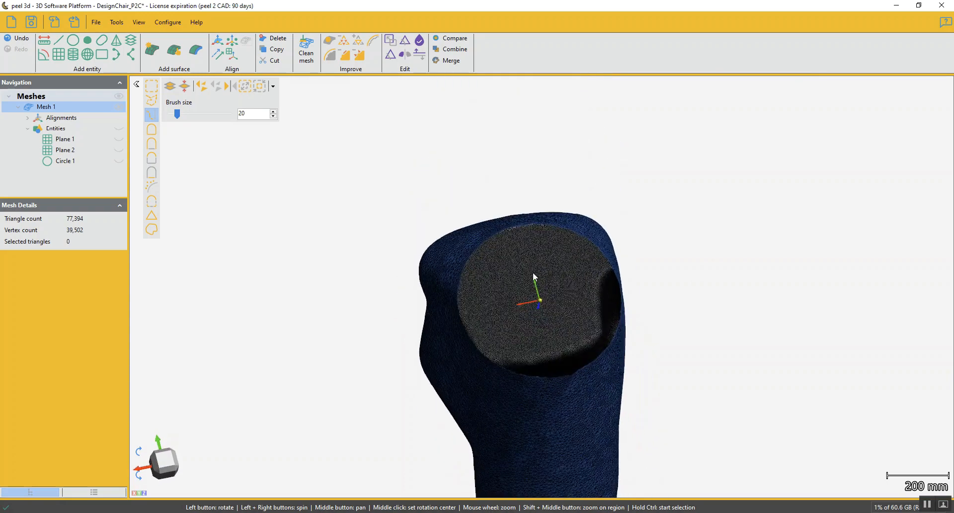
{"action": "scroll", "coordinate": [526, 221], "scroll_direction": "up", "scroll_amount": 2}
{"action": "left_click_drag", "start_coordinate": [683, 299], "coordinate": [490, 258]}
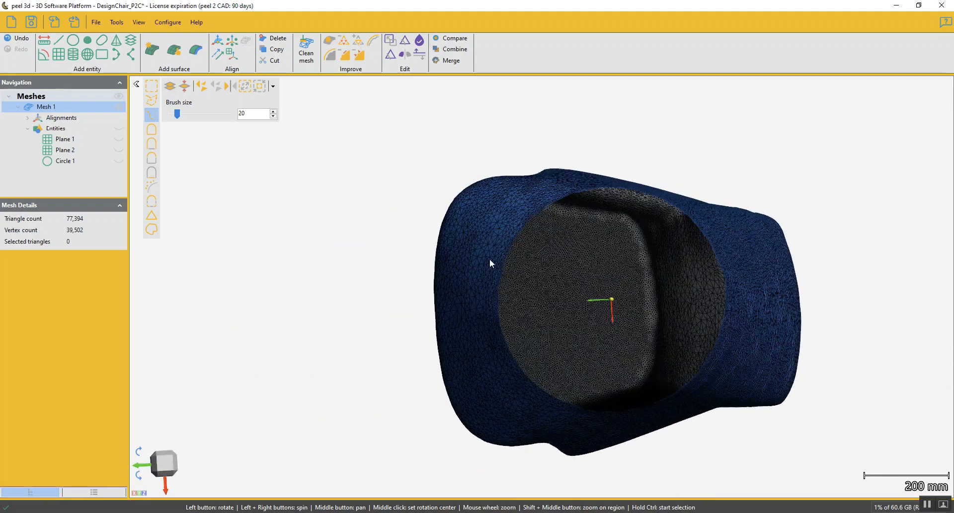
{"action": "left_click", "coordinate": [374, 43]}
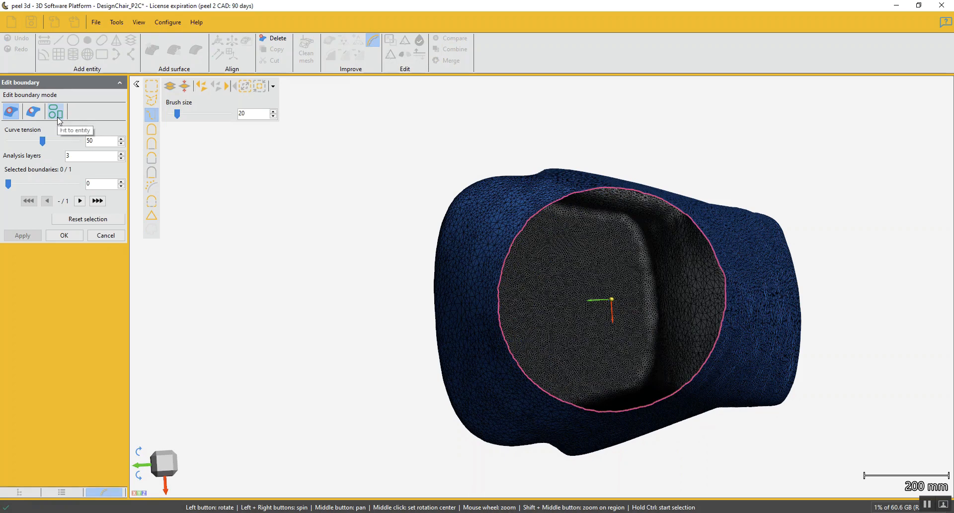
{"action": "left_click", "coordinate": [56, 112]}
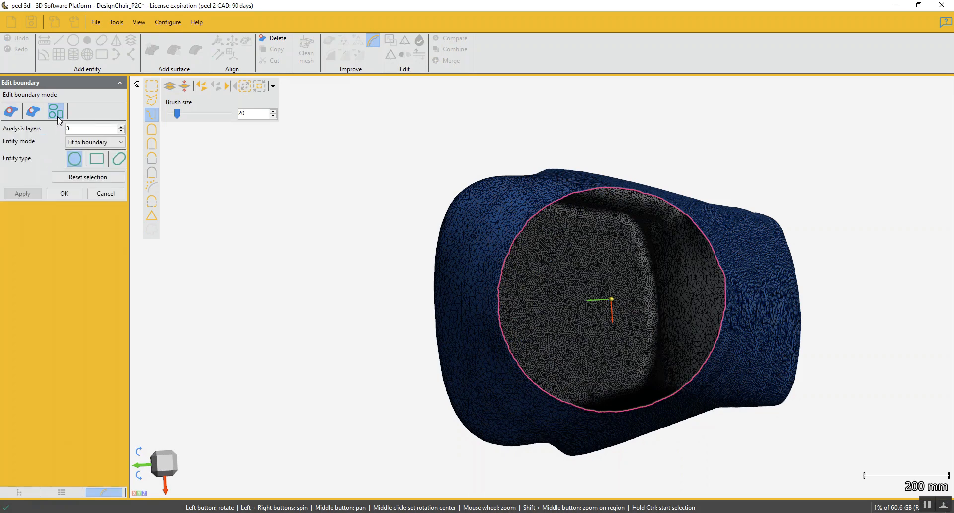
{"action": "left_click", "coordinate": [523, 238]}
{"action": "left_click_drag", "start_coordinate": [472, 296], "coordinate": [522, 257]}
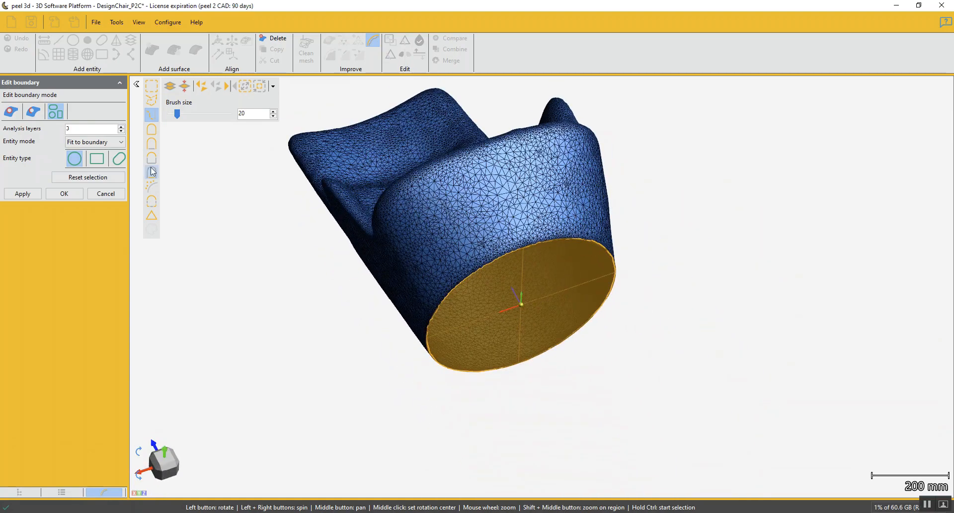
Fit the base opening's boundary to the existing entity Circle 1.
{"action": "left_click", "coordinate": [120, 143]}
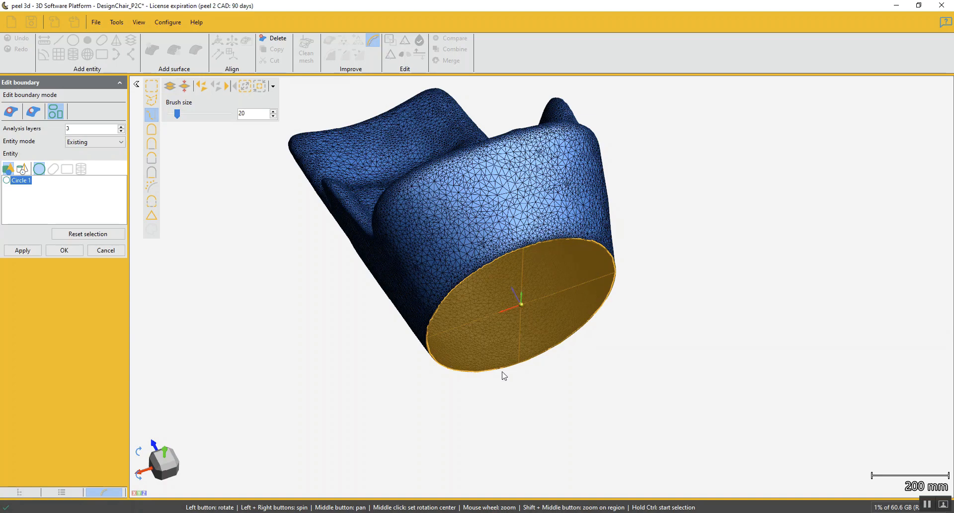
{"action": "scroll", "coordinate": [423, 300], "scroll_direction": "up", "scroll_amount": 5}
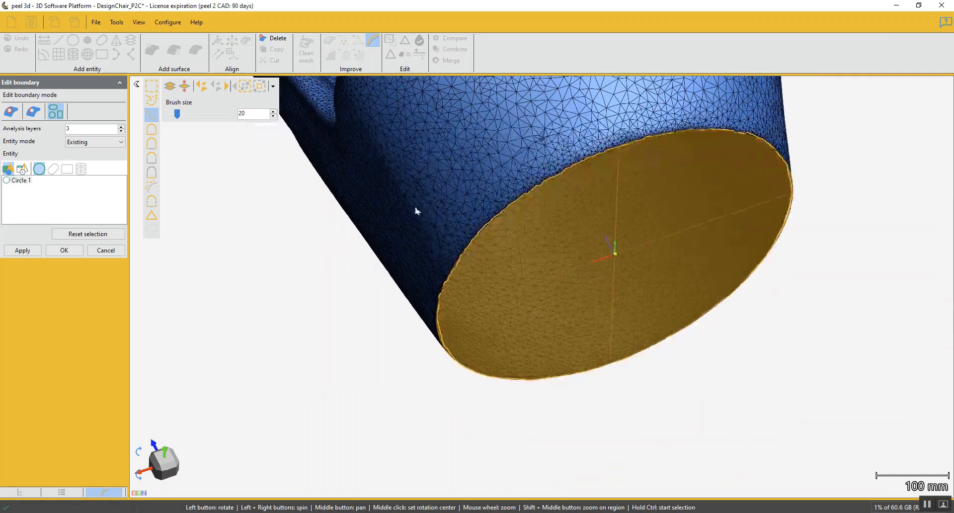
{"action": "left_click", "coordinate": [23, 250]}
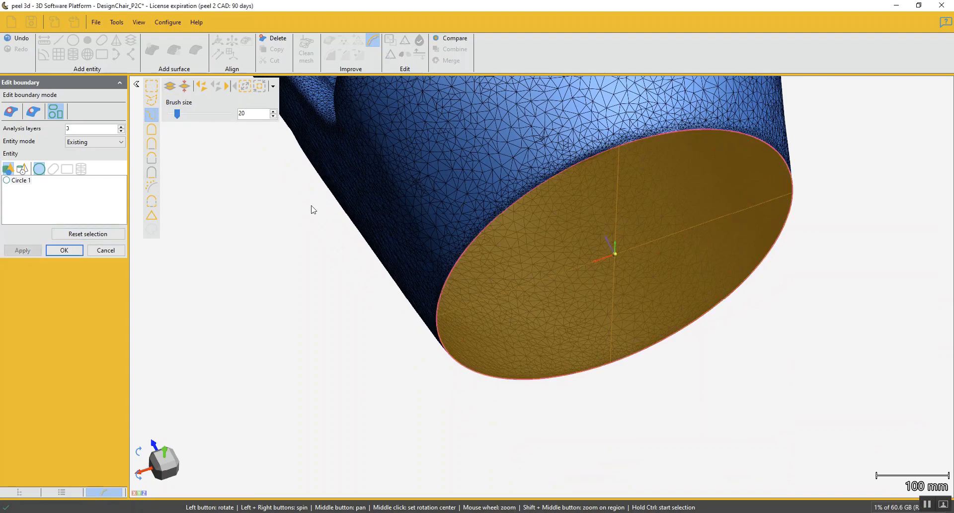
Accept the base boundary fit and check the whole chair mesh from several sides.
{"action": "left_click_drag", "start_coordinate": [588, 155], "coordinate": [488, 318]}
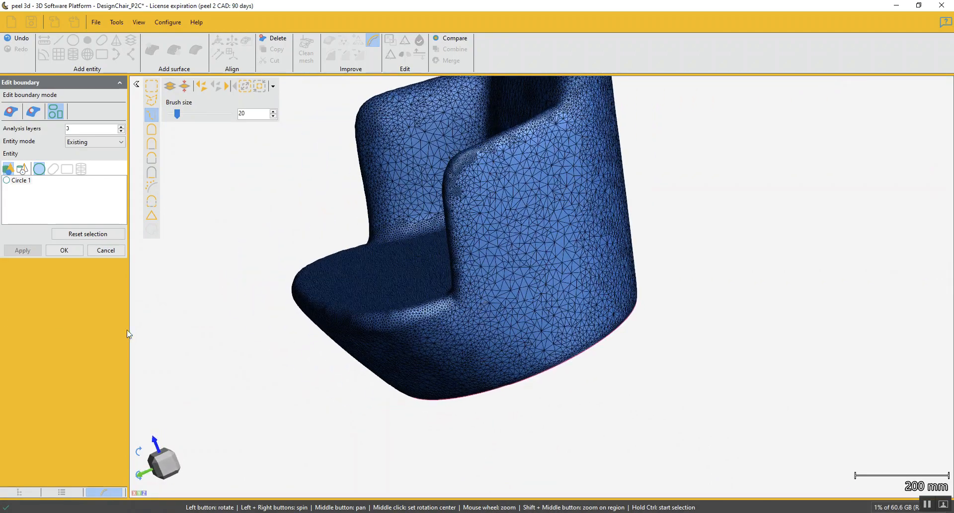
{"action": "left_click", "coordinate": [81, 250]}
{"action": "left_click_drag", "start_coordinate": [345, 215], "coordinate": [356, 235]}
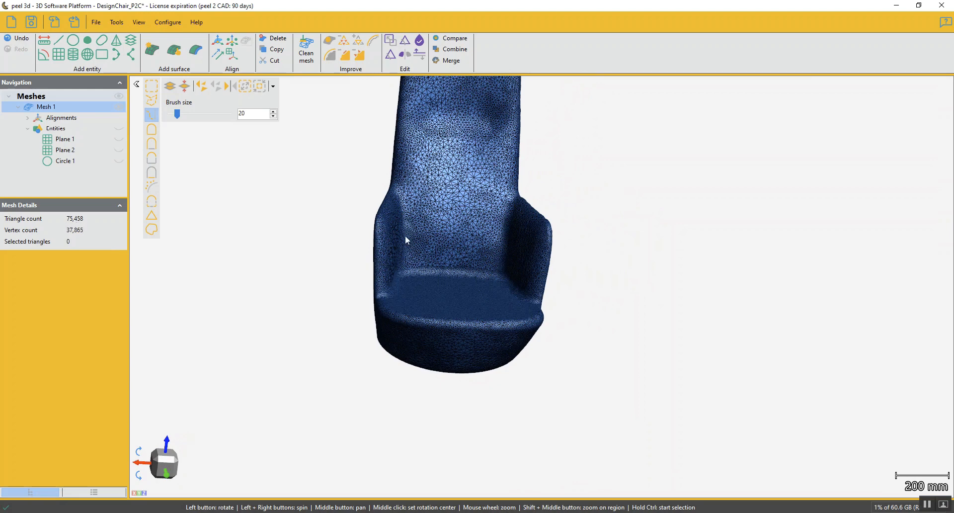
{"action": "scroll", "coordinate": [406, 240], "scroll_direction": "down", "scroll_amount": 5}
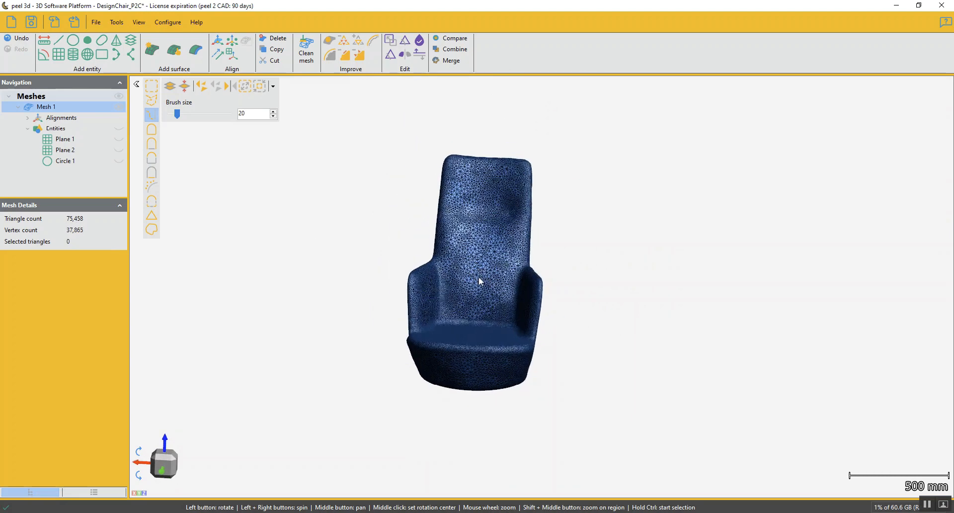
{"action": "scroll", "coordinate": [478, 276], "scroll_direction": "up", "scroll_amount": 5}
{"action": "left_click_drag", "start_coordinate": [515, 286], "coordinate": [541, 292]}
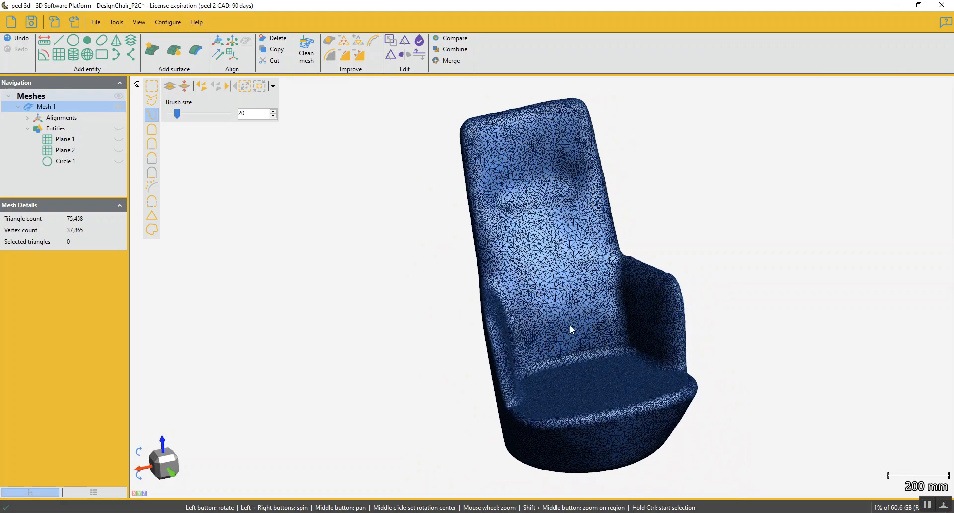
{"action": "left_click_drag", "start_coordinate": [571, 326], "coordinate": [377, 386]}
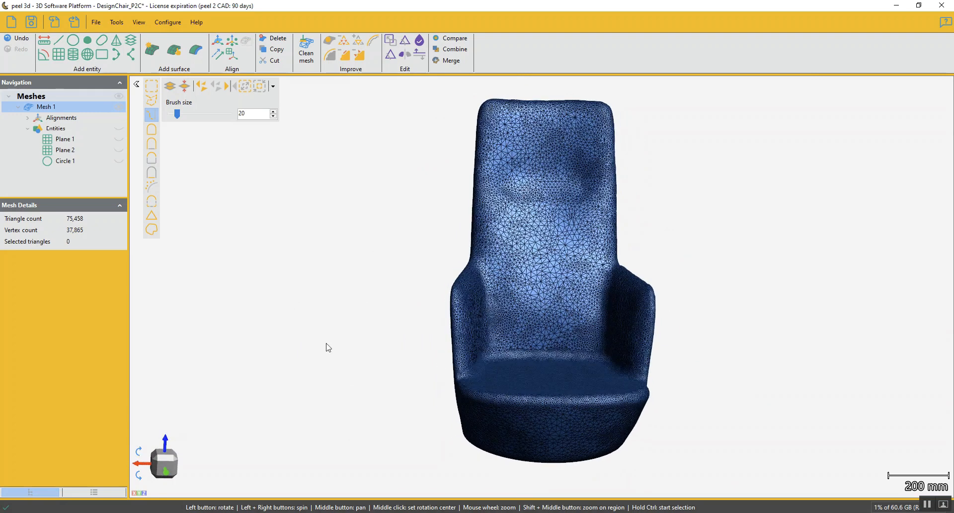
Collapse the entities of Mesh 1 and duplicate the mesh.
{"action": "left_click", "coordinate": [27, 128]}
{"action": "right_click", "coordinate": [48, 109]}
{"action": "left_click", "coordinate": [63, 111]}
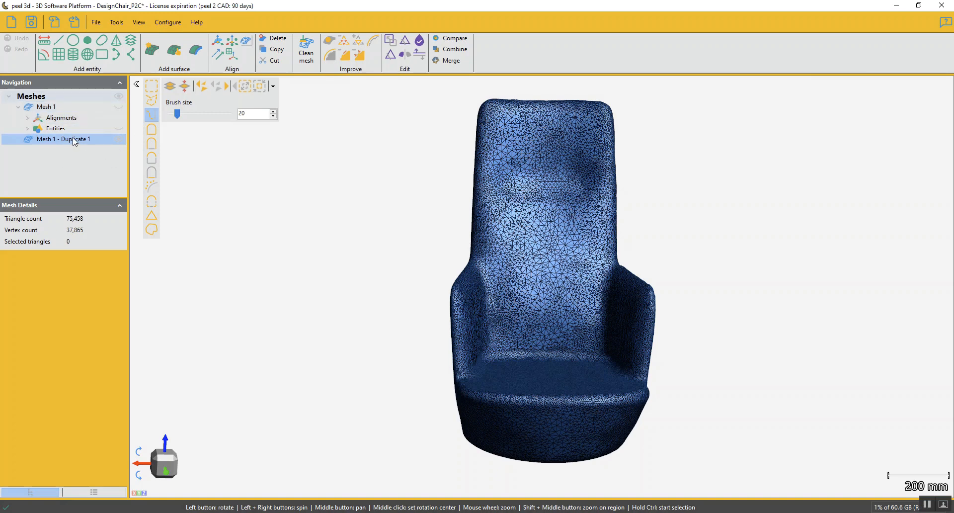
Start a curve on the duplicate mesh in Fit on mesh mode and trace the first armrest's edge from the seat upward.
{"action": "middle_click_drag", "start_coordinate": [546, 337], "coordinate": [560, 271]}
{"action": "left_click_drag", "start_coordinate": [538, 309], "coordinate": [532, 321]}
{"action": "mouse_move", "coordinate": [526, 340]}
{"action": "middle_mouse_down"}
{"action": "mouse_move", "coordinate": [534, 326]}
{"action": "mouse_move", "coordinate": [535, 341]}
{"action": "middle_mouse_up"}
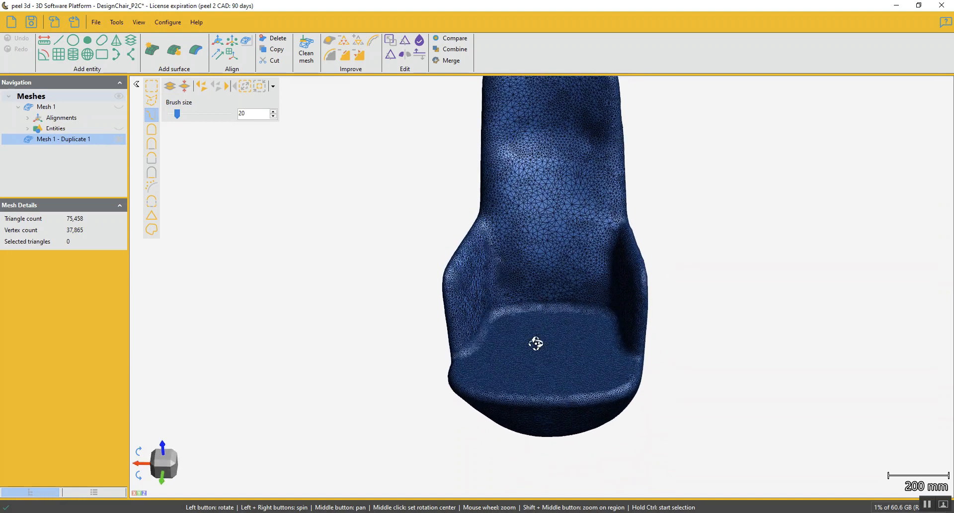
{"action": "left_click_drag", "start_coordinate": [534, 341], "coordinate": [537, 342]}
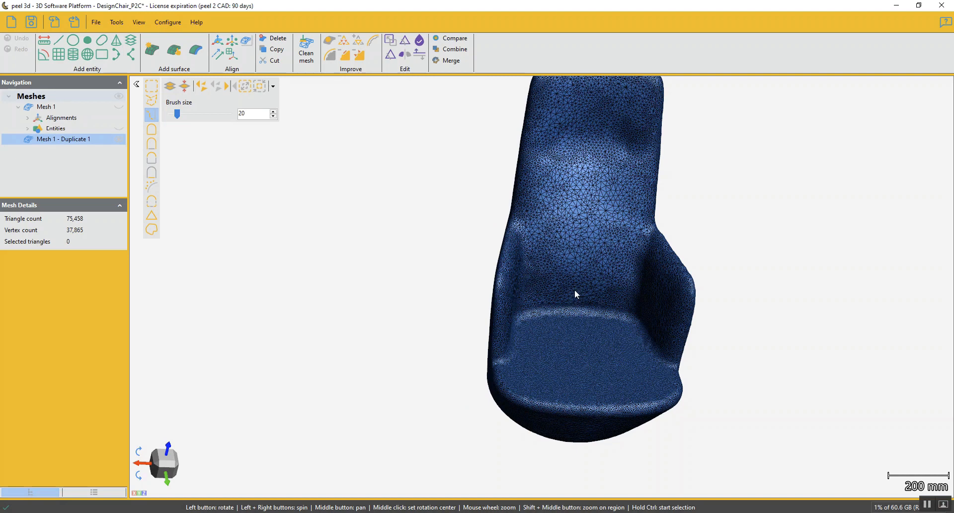
{"action": "left_click", "coordinate": [115, 57]}
{"action": "scroll", "coordinate": [491, 336], "scroll_direction": "up", "scroll_amount": 3}
{"action": "scroll", "coordinate": [492, 340], "scroll_direction": "up", "scroll_amount": 5}
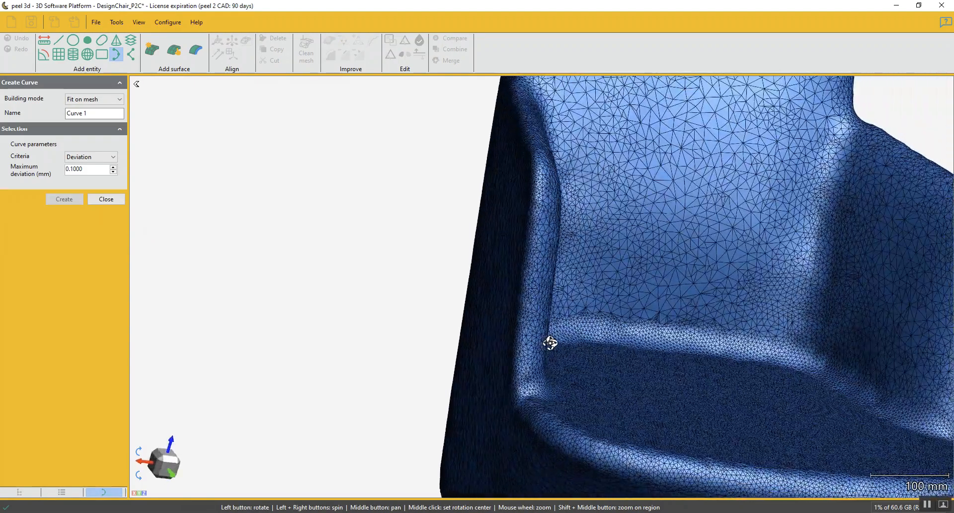
{"action": "mouse_move", "coordinate": [550, 343]}
{"action": "left_mouse_down"}
{"action": "mouse_move", "coordinate": [521, 405]}
{"action": "mouse_move", "coordinate": [527, 312]}
{"action": "left_mouse_up"}
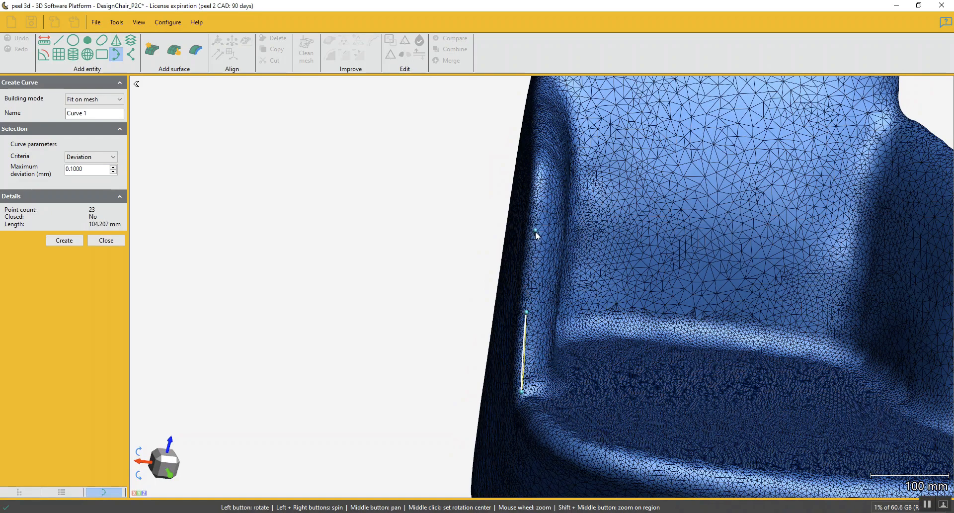
{"action": "mouse_move", "coordinate": [554, 181]}
{"action": "left_mouse_down"}
{"action": "mouse_move", "coordinate": [534, 184]}
{"action": "mouse_move", "coordinate": [545, 194]}
{"action": "left_mouse_up"}
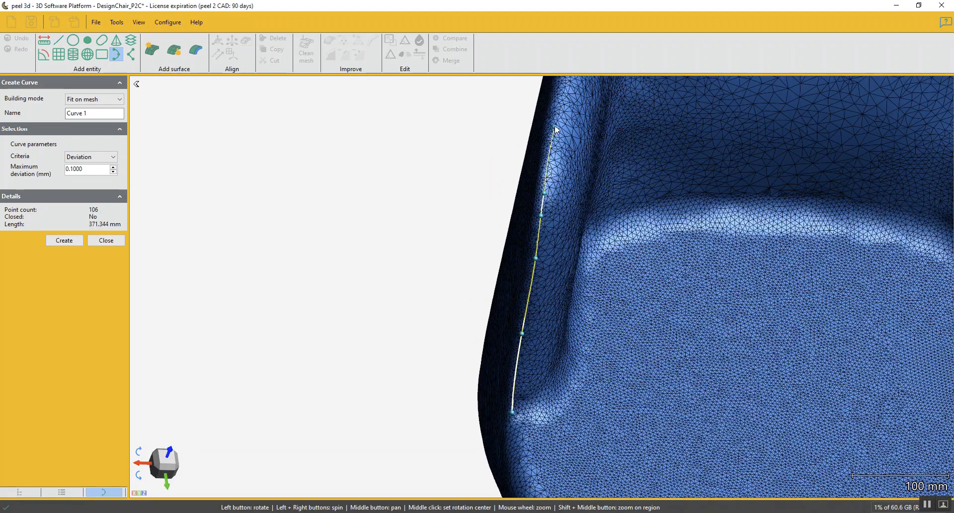
{"action": "left_click_drag", "start_coordinate": [565, 103], "coordinate": [538, 189]}
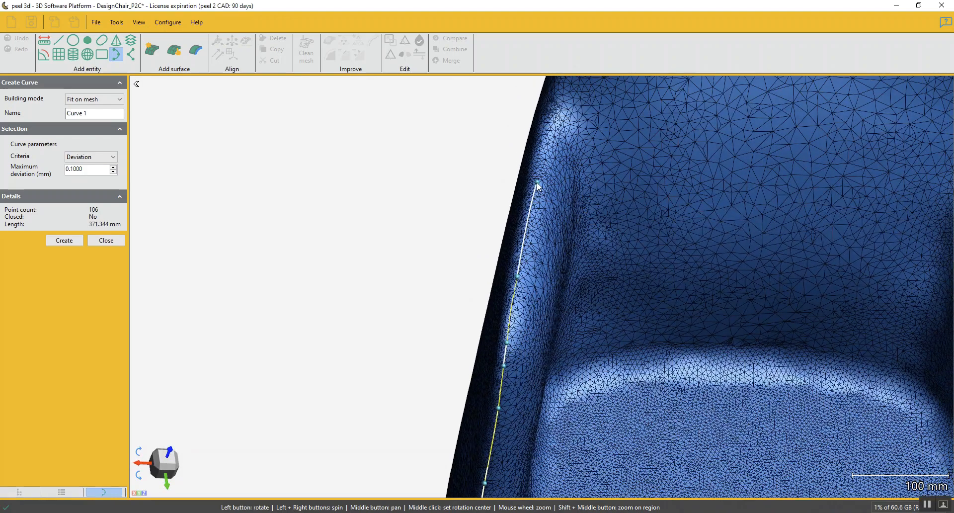
Continue the curve over the armrest's upper end and into its junction with the backrest.
{"action": "left_click", "coordinate": [546, 139]}
{"action": "middle_click_drag", "start_coordinate": [558, 126], "coordinate": [549, 279]}
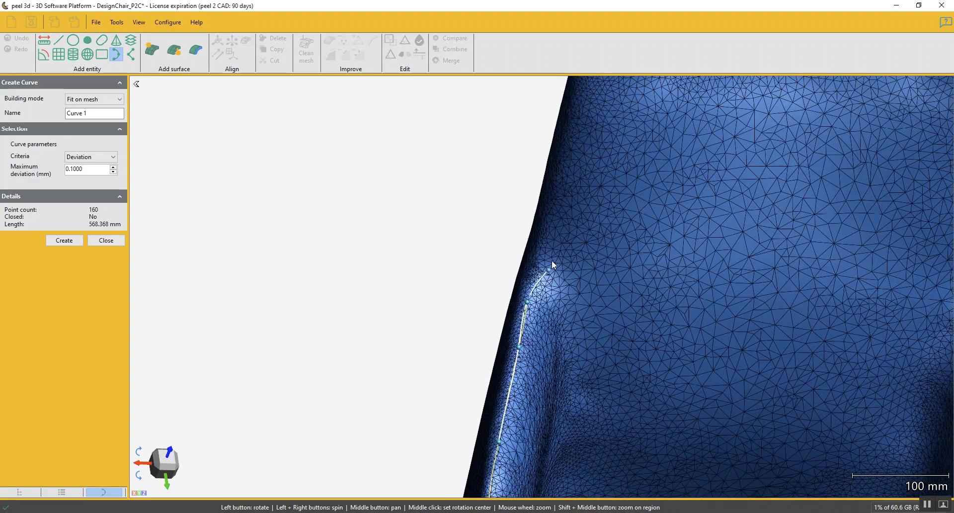
{"action": "left_click_drag", "start_coordinate": [563, 235], "coordinate": [532, 283]}
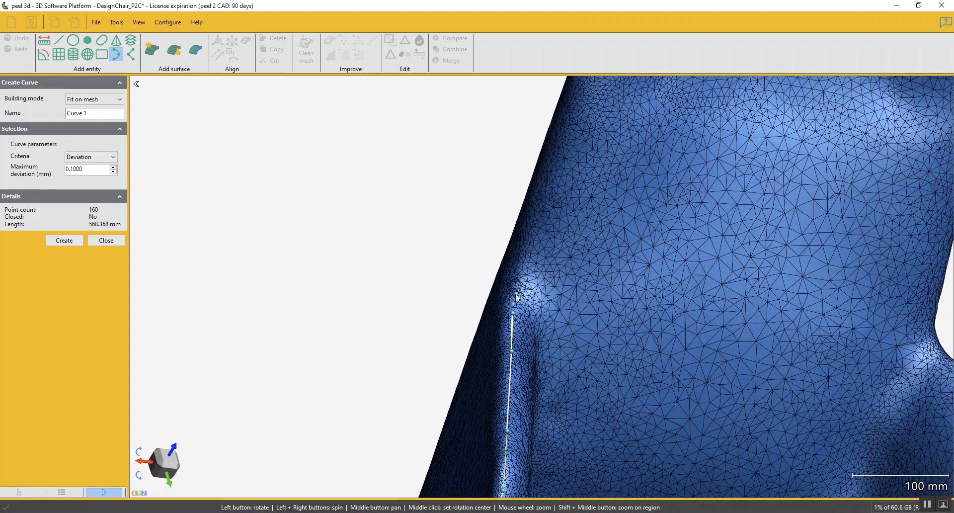
{"action": "left_click", "coordinate": [541, 223]}
{"action": "scroll", "coordinate": [540, 224], "scroll_direction": "down", "scroll_amount": 3}
{"action": "mouse_move", "coordinate": [540, 224]}
{"action": "left_mouse_down"}
{"action": "mouse_move", "coordinate": [554, 219]}
{"action": "mouse_move", "coordinate": [523, 258]}
{"action": "left_mouse_up"}
{"action": "scroll", "coordinate": [526, 242], "scroll_direction": "up", "scroll_amount": 3}
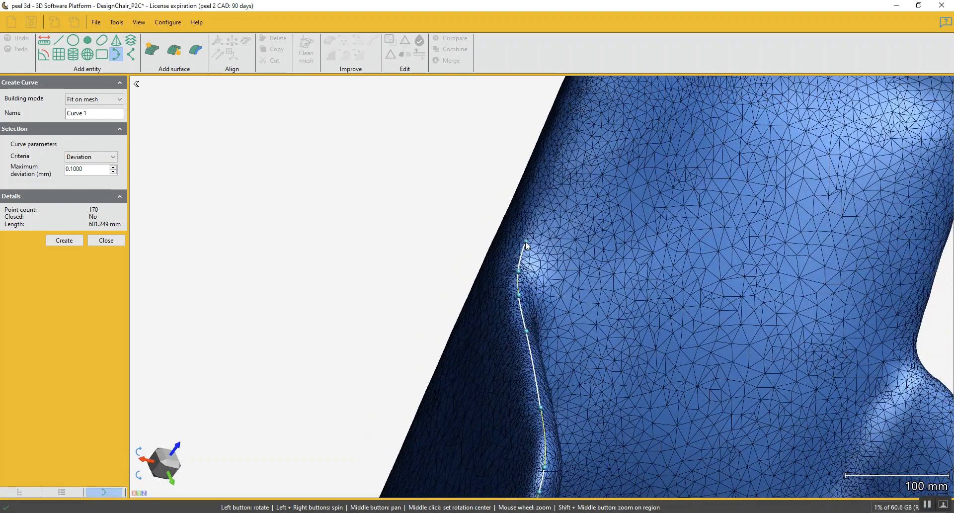
{"action": "left_click", "coordinate": [545, 182]}
Extend the curve up the backrest's side edge to just below its upper corner.
{"action": "left_click_drag", "start_coordinate": [548, 178], "coordinate": [524, 290]}
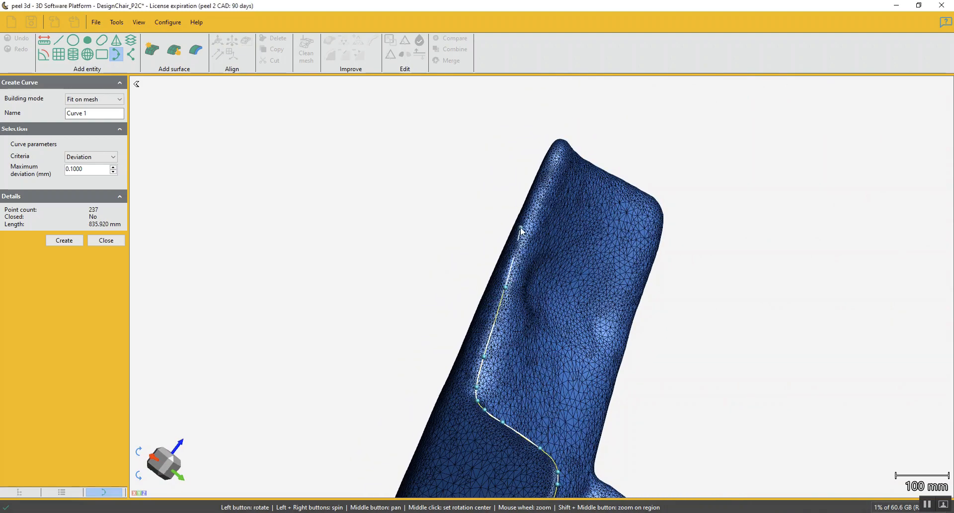
{"action": "left_click_drag", "start_coordinate": [529, 224], "coordinate": [529, 241]}
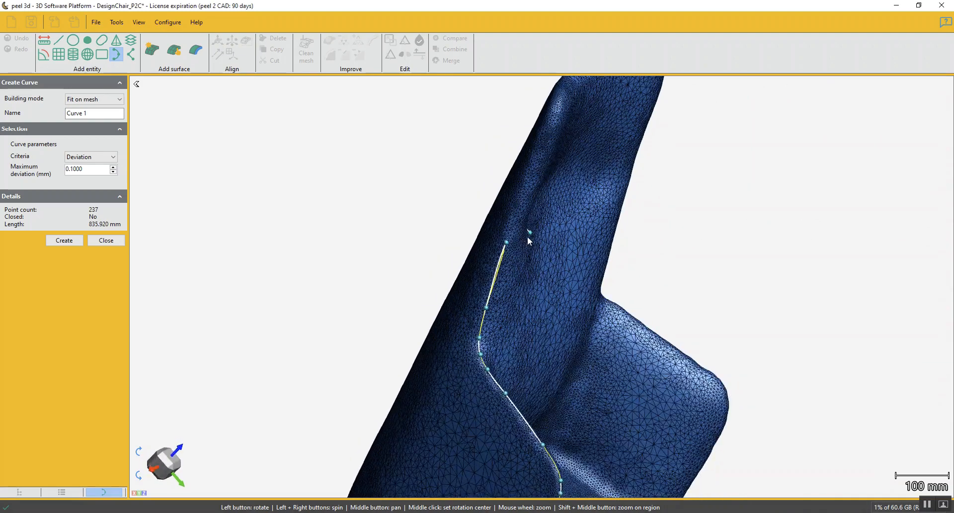
{"action": "left_click", "coordinate": [524, 194]}
{"action": "left_click", "coordinate": [547, 138]}
{"action": "middle_click_drag", "start_coordinate": [553, 128], "coordinate": [554, 287]}
{"action": "scroll", "coordinate": [504, 264], "scroll_direction": "up", "scroll_amount": 5}
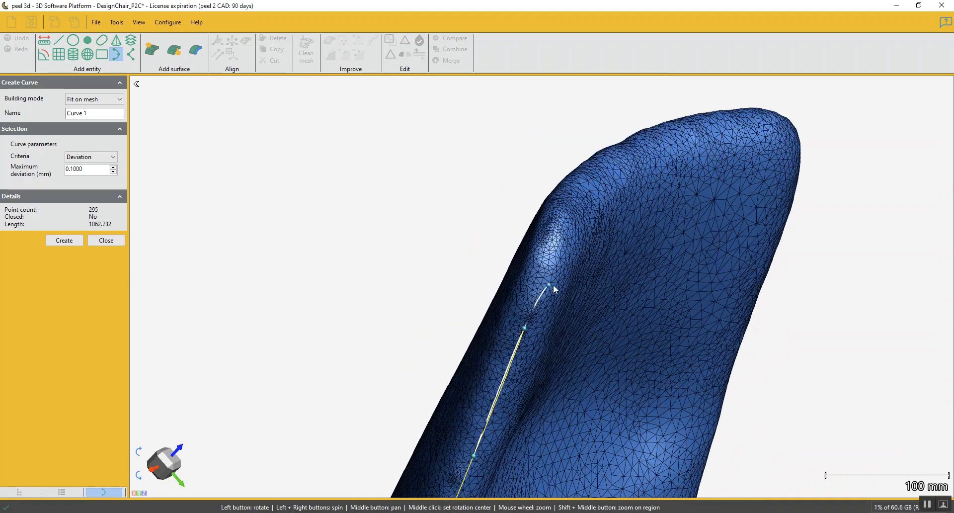
Carry the curve around the backrest's upper corner and along its top edge.
{"action": "left_click_drag", "start_coordinate": [553, 287], "coordinate": [565, 258]}
{"action": "left_click", "coordinate": [546, 268]}
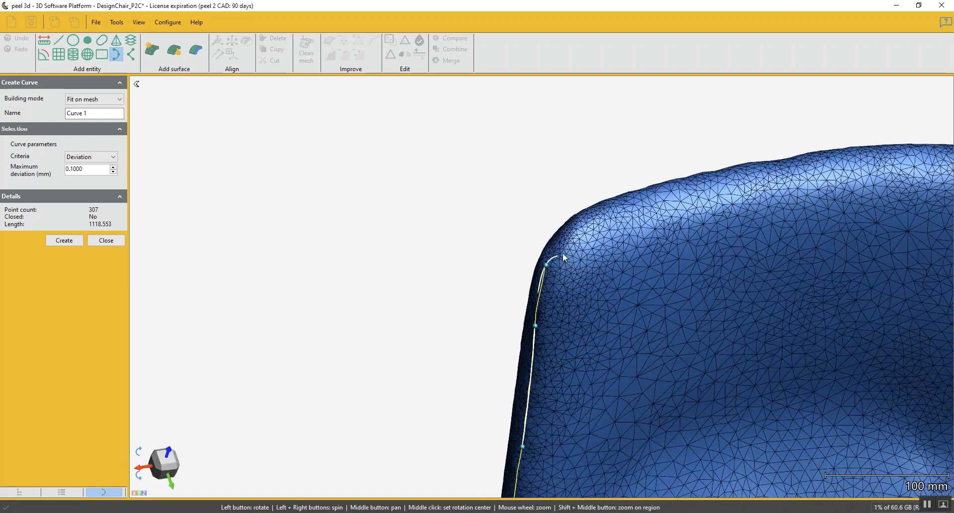
{"action": "left_click", "coordinate": [647, 202]}
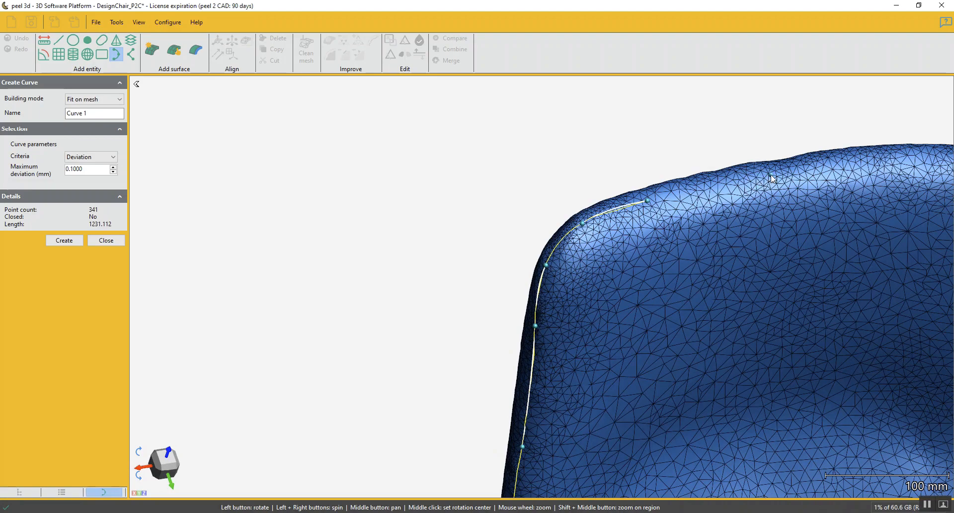
{"action": "left_click", "coordinate": [897, 156]}
Reposition the curve points on the backrest's top edge so that they follow its crest.
{"action": "scroll", "coordinate": [897, 157], "scroll_direction": "down", "scroll_amount": 2}
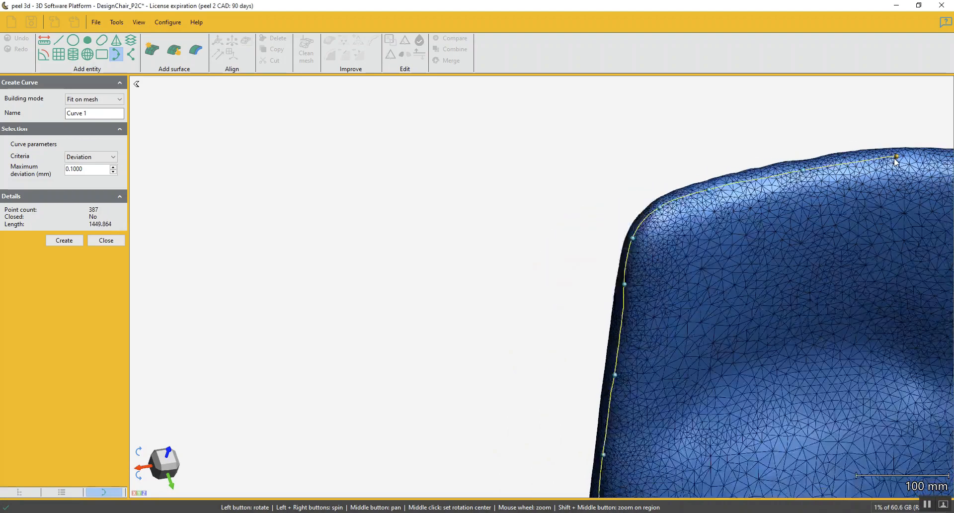
{"action": "left_click_drag", "start_coordinate": [806, 203], "coordinate": [818, 219]}
{"action": "middle_click_drag", "start_coordinate": [791, 166], "coordinate": [781, 203]}
{"action": "scroll", "coordinate": [749, 222], "scroll_direction": "up", "scroll_amount": 2}
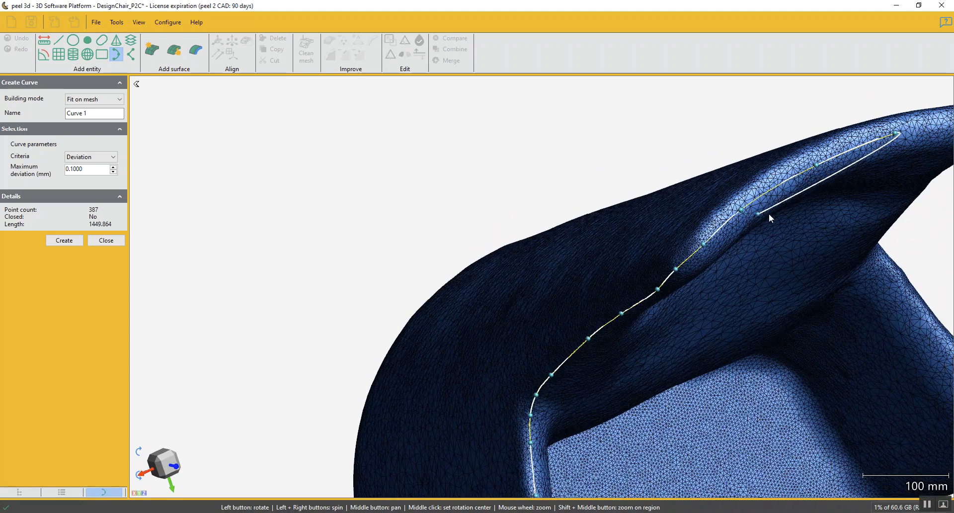
{"action": "left_click", "coordinate": [739, 203]}
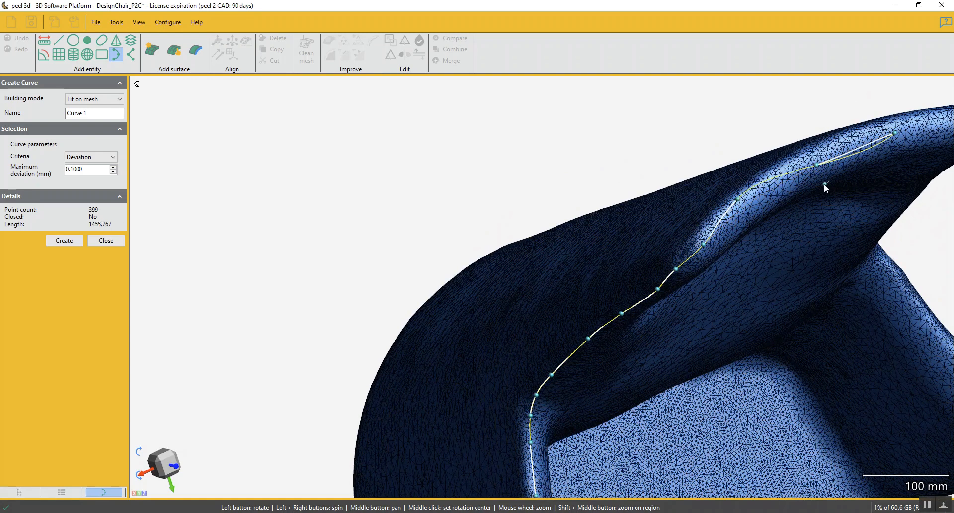
{"action": "left_click", "coordinate": [813, 154]}
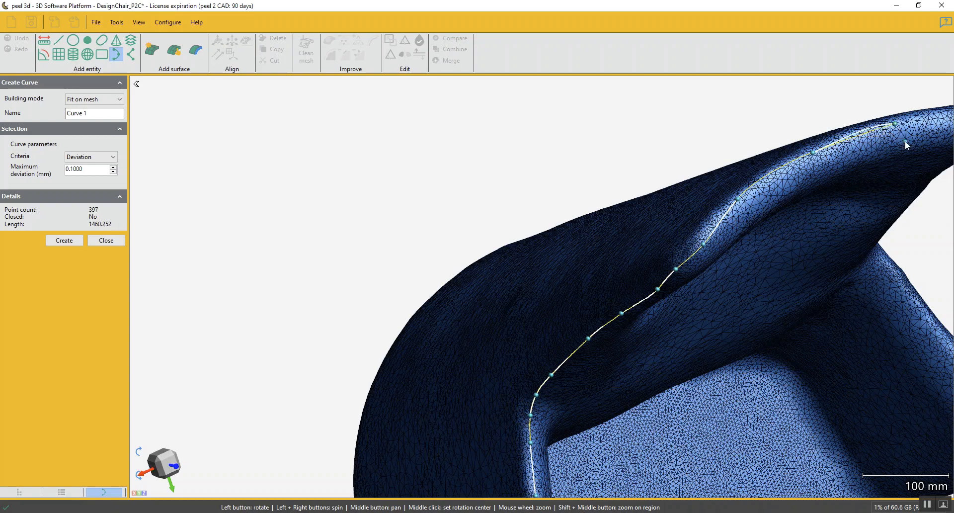
Extend the curve along the rest of the backrest's top edge and into the opposite upper corner.
{"action": "left_click_drag", "start_coordinate": [905, 142], "coordinate": [552, 241]}
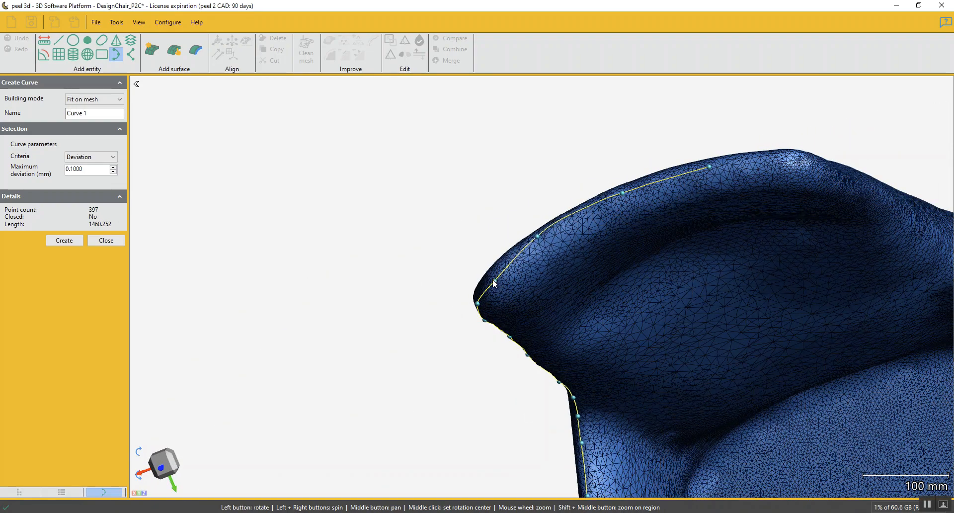
{"action": "scroll", "coordinate": [696, 203], "scroll_direction": "down", "scroll_amount": 4}
{"action": "left_click", "coordinate": [739, 180]}
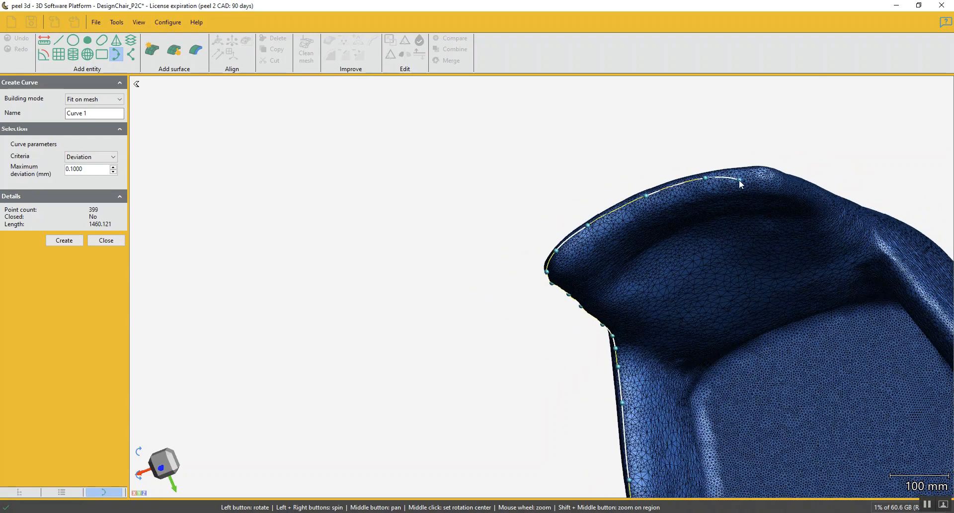
{"action": "scroll", "coordinate": [745, 174], "scroll_direction": "down", "scroll_amount": 2}
{"action": "scroll", "coordinate": [754, 183], "scroll_direction": "up", "scroll_amount": 5}
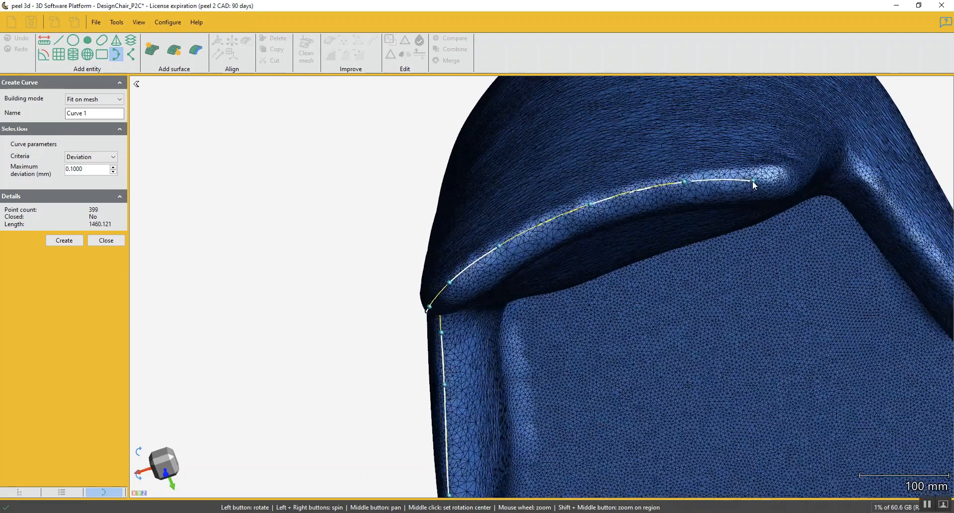
{"action": "left_click", "coordinate": [792, 178]}
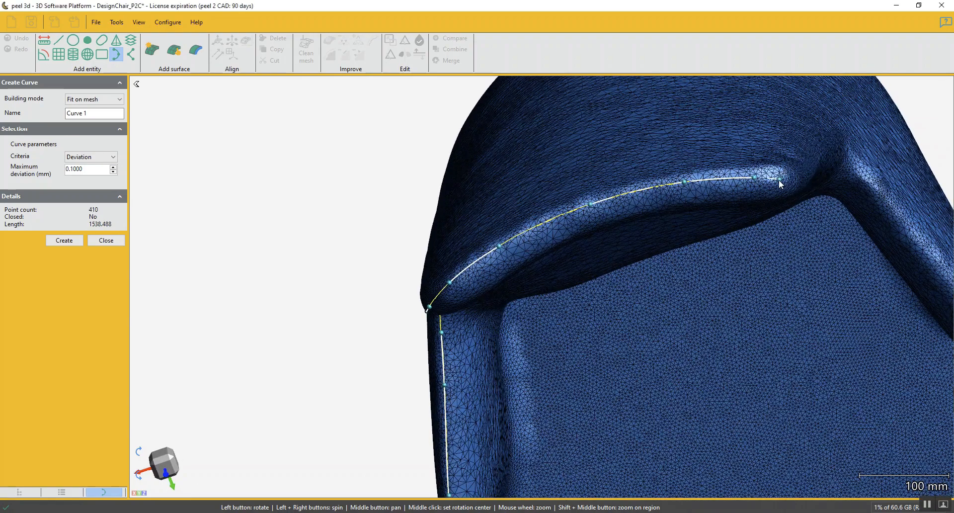
{"action": "left_click", "coordinate": [758, 207]}
{"action": "left_click_drag", "start_coordinate": [652, 286], "coordinate": [650, 237]}
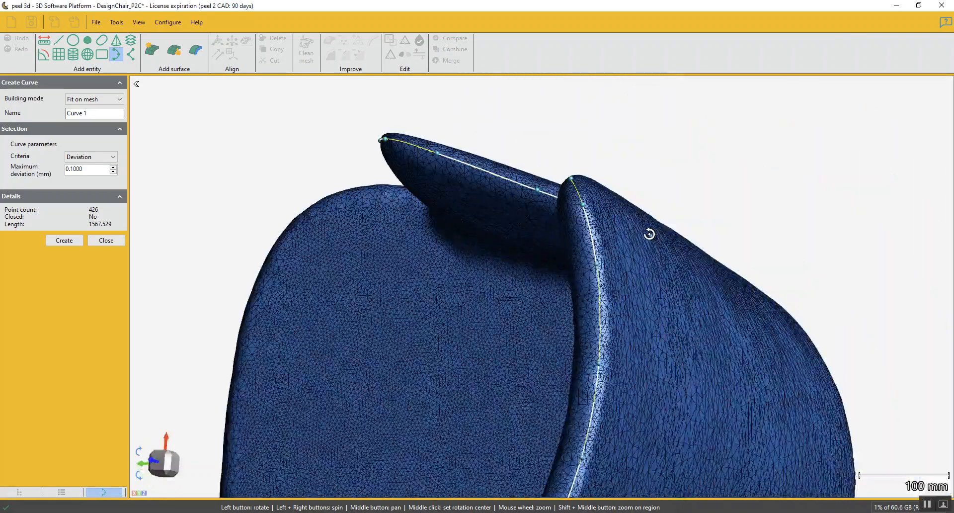
Extend the fitted curve around the backrest's upper corner and down its remaining side edge.
{"action": "middle_click_drag", "start_coordinate": [665, 387], "coordinate": [831, 77]}
{"action": "left_click_drag", "start_coordinate": [601, 432], "coordinate": [634, 405]}
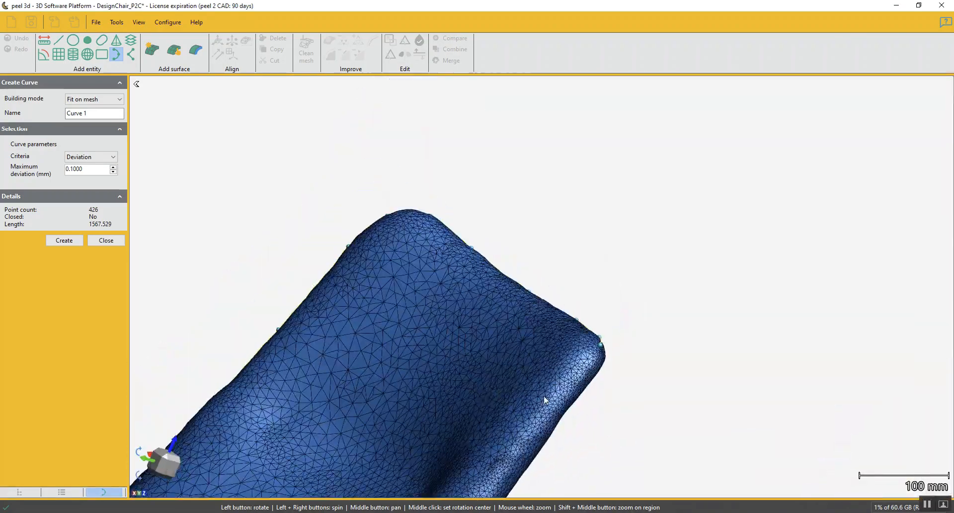
{"action": "middle_click_drag", "start_coordinate": [492, 380], "coordinate": [630, 243]}
{"action": "scroll", "coordinate": [624, 261], "scroll_direction": "down", "scroll_amount": 3}
{"action": "left_click_drag", "start_coordinate": [624, 261], "coordinate": [618, 274]}
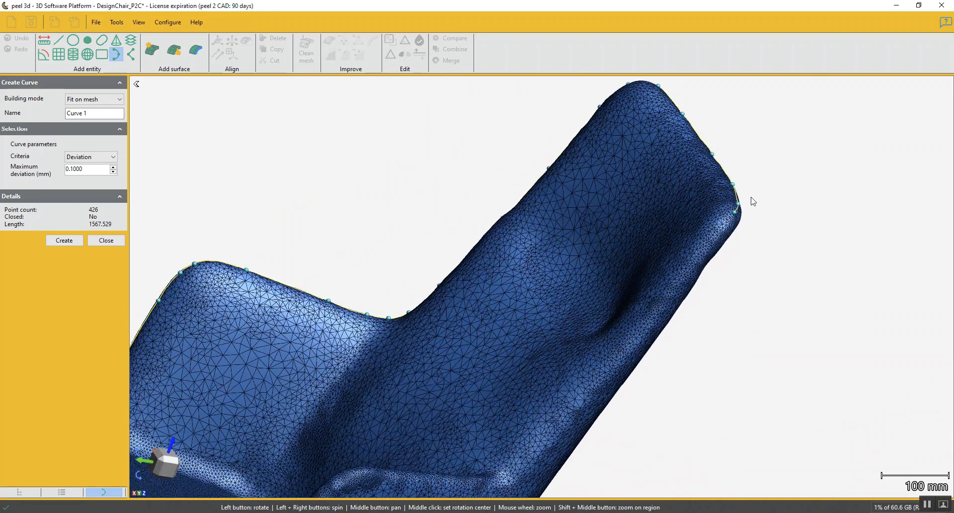
{"action": "left_click", "coordinate": [725, 233]}
{"action": "left_click", "coordinate": [676, 299]}
{"action": "left_click", "coordinate": [608, 377]}
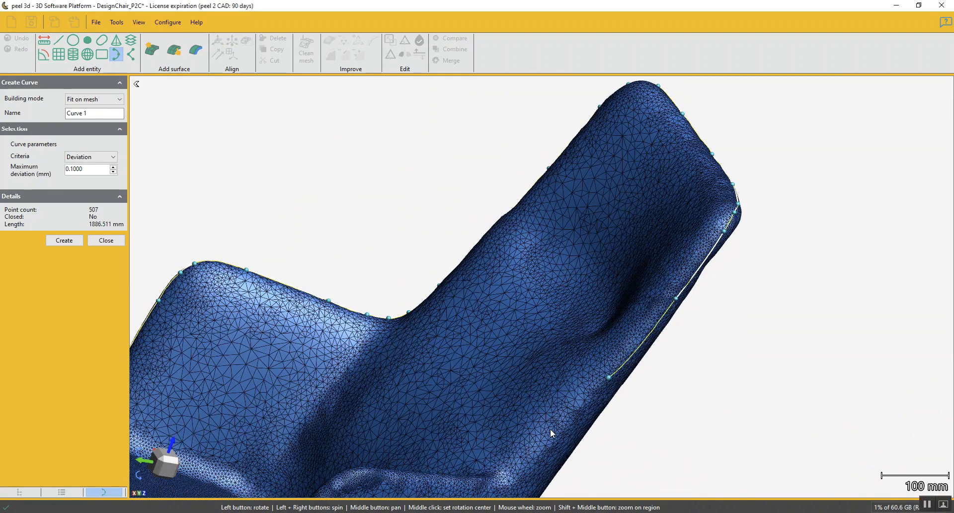
{"action": "left_click", "coordinate": [527, 461]}
Continue the curve down the lower backrest side, through the armrest junction and onto the armrest's top edge.
{"action": "left_click_drag", "start_coordinate": [528, 461], "coordinate": [598, 277]}
{"action": "scroll", "coordinate": [564, 163], "scroll_direction": "up", "scroll_amount": 5}
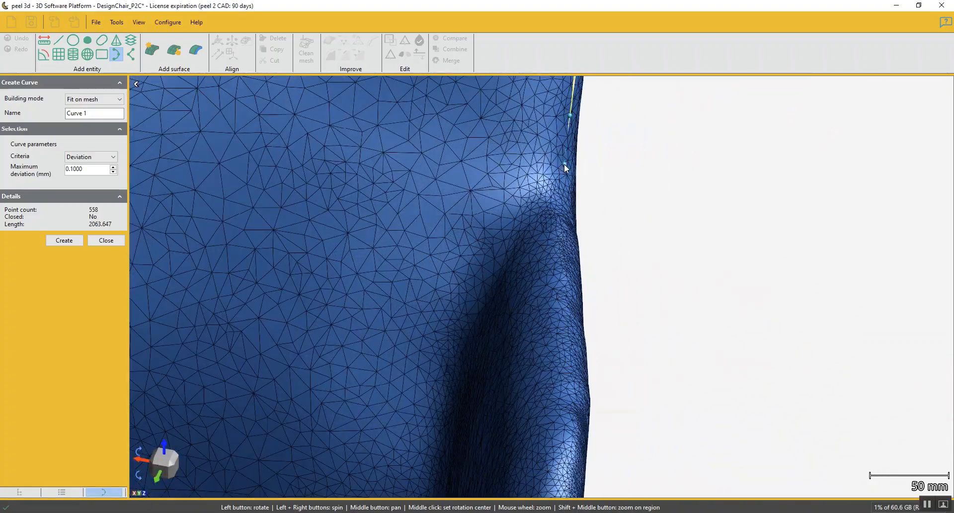
{"action": "left_click", "coordinate": [565, 163]}
{"action": "left_click", "coordinate": [561, 207]}
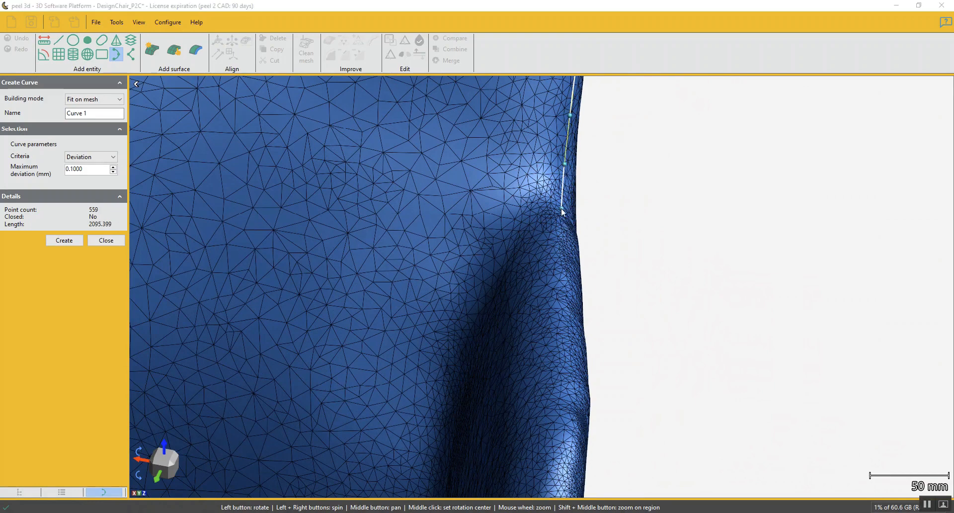
{"action": "left_click", "coordinate": [564, 294]}
{"action": "left_click", "coordinate": [558, 335]}
{"action": "middle_click_drag", "start_coordinate": [558, 335], "coordinate": [577, 199]}
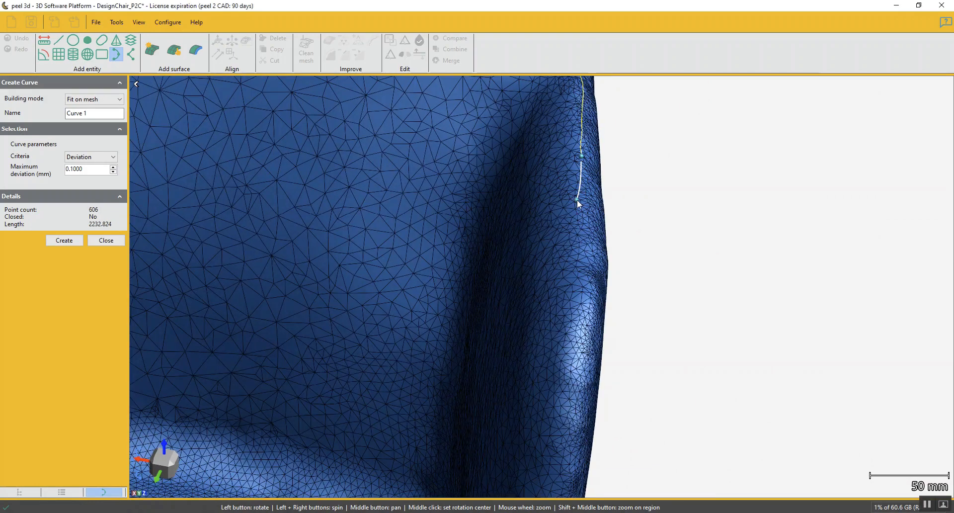
{"action": "left_click", "coordinate": [584, 271]}
Continue the curve around the armrest's front upper corner and down its front edge toward the seat.
{"action": "left_click_drag", "start_coordinate": [582, 277], "coordinate": [654, 212]}
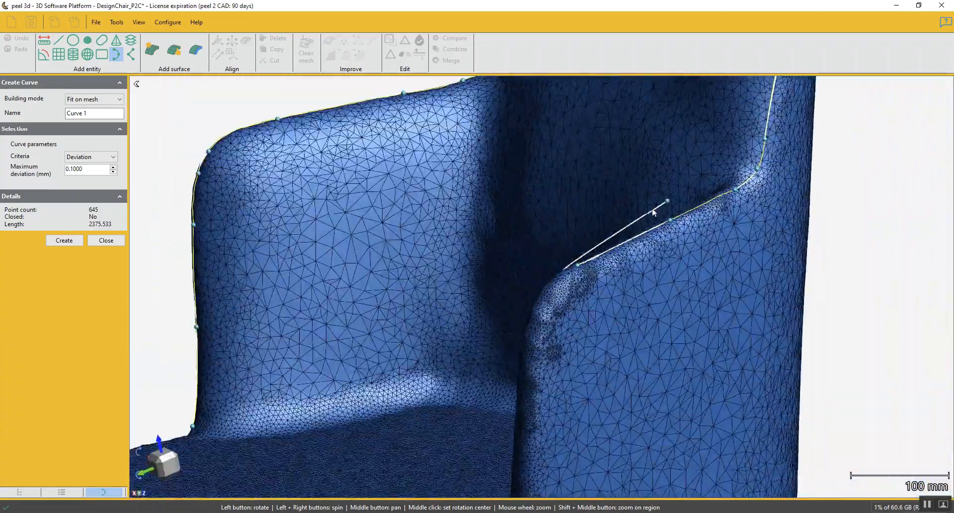
{"action": "scroll", "coordinate": [574, 271], "scroll_direction": "up", "scroll_amount": 5}
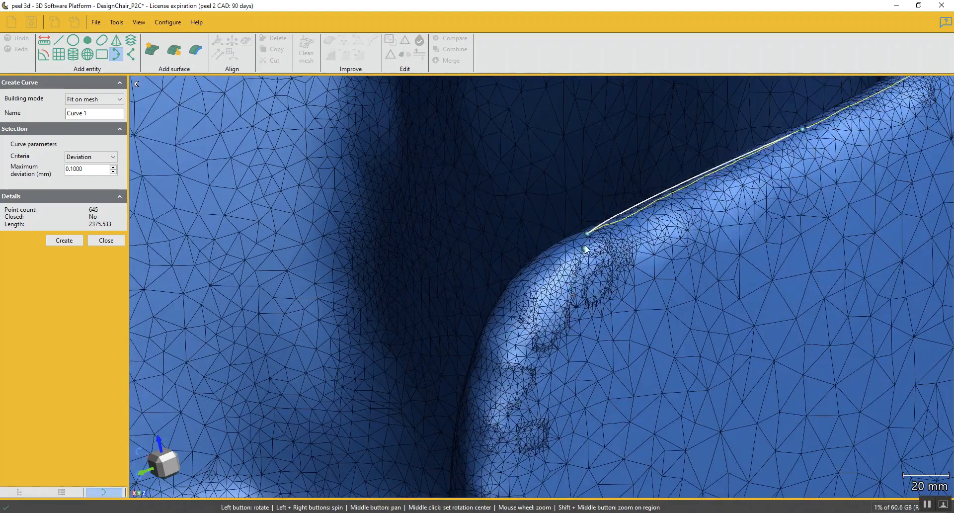
{"action": "left_click", "coordinate": [550, 263]}
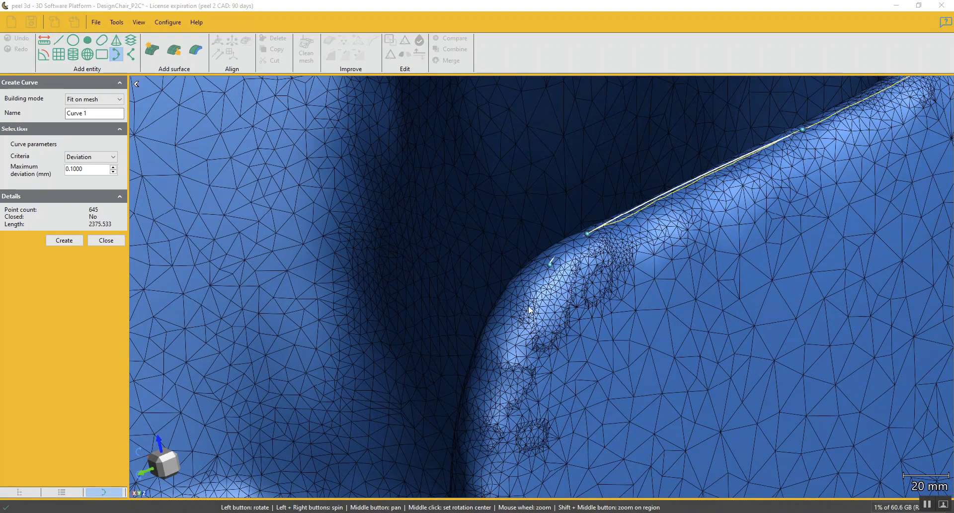
{"action": "left_click", "coordinate": [513, 358]}
{"action": "middle_click_drag", "start_coordinate": [501, 433], "coordinate": [586, 192]}
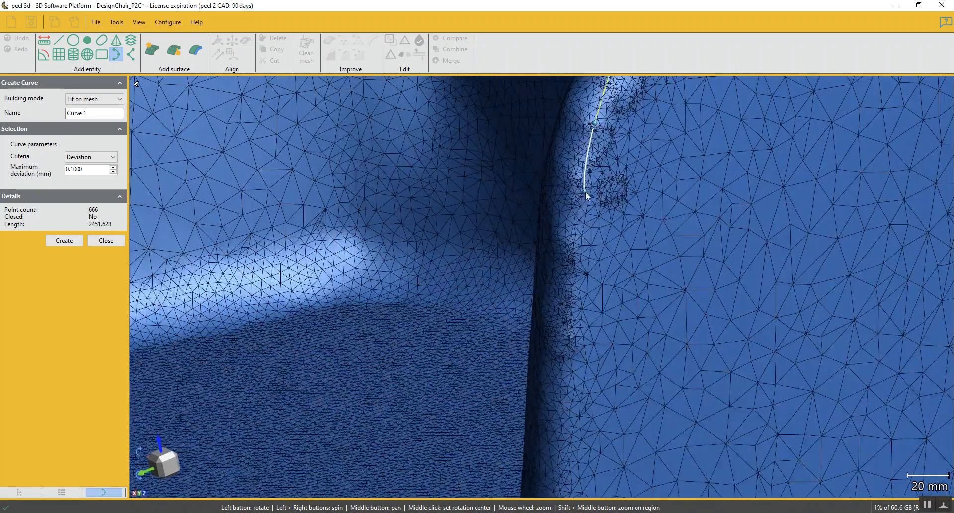
{"action": "left_click", "coordinate": [568, 398]}
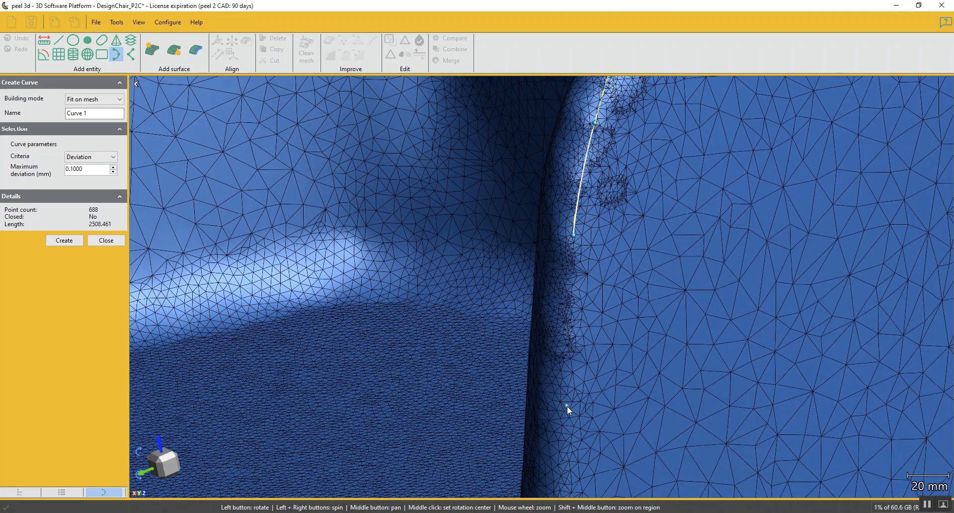
{"action": "middle_click_drag", "start_coordinate": [569, 396], "coordinate": [586, 308]}
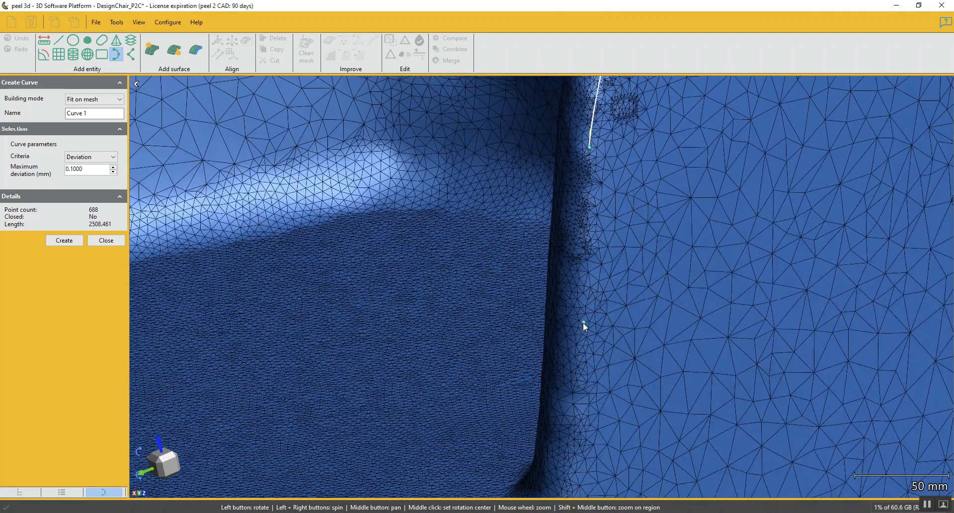
{"action": "left_click", "coordinate": [583, 322]}
{"action": "left_click", "coordinate": [575, 408]}
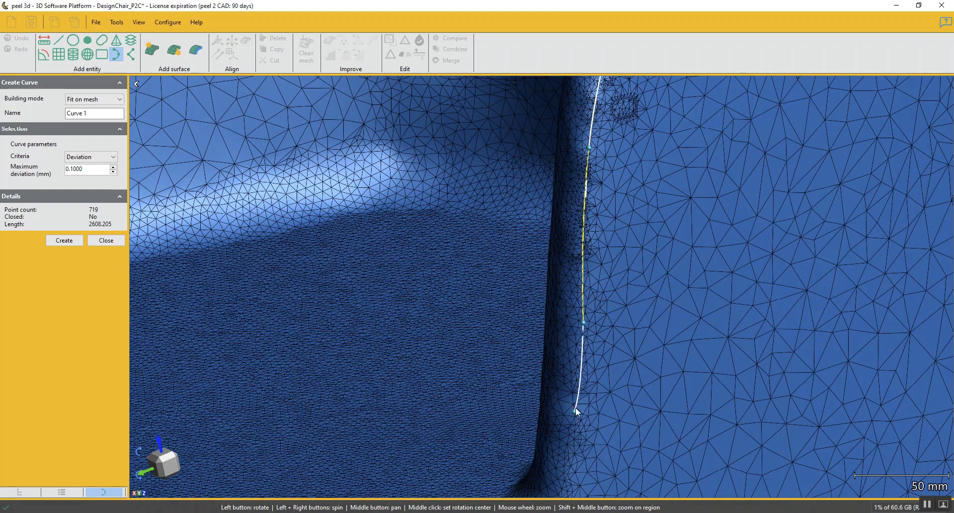
Lead the curve around the seat corner below the armrest and along the first part of the seat's front edge.
{"action": "middle_click_drag", "start_coordinate": [575, 409], "coordinate": [663, 184]}
{"action": "scroll", "coordinate": [651, 230], "scroll_direction": "down", "scroll_amount": 2}
{"action": "left_click", "coordinate": [655, 239]}
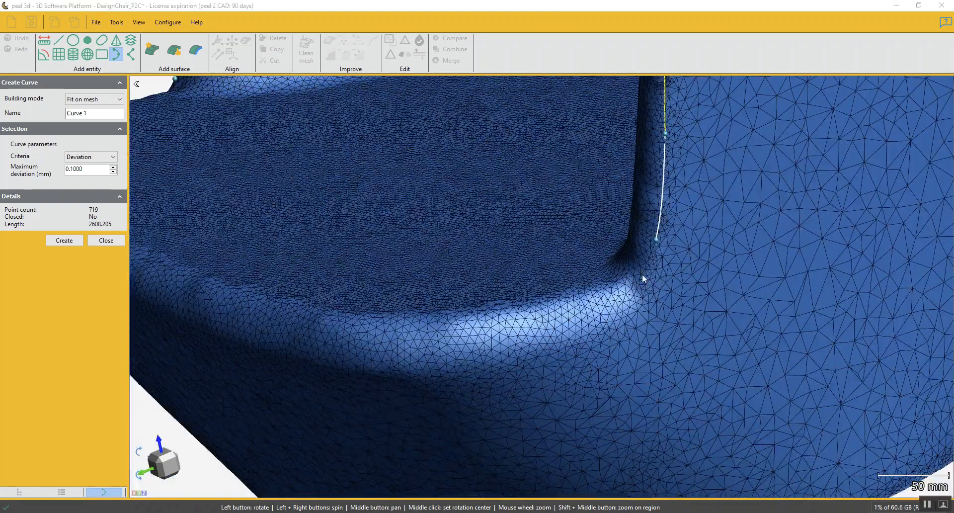
{"action": "left_click", "coordinate": [635, 288]}
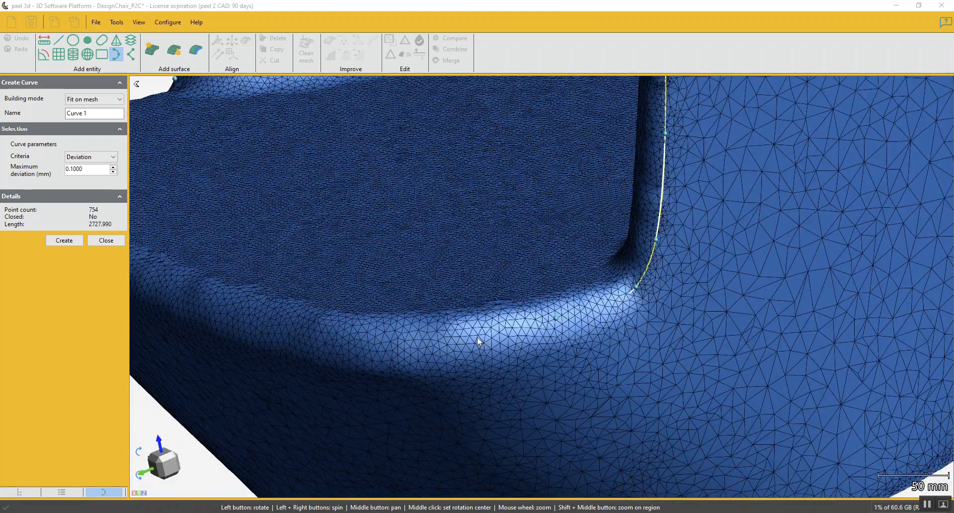
{"action": "left_click", "coordinate": [423, 340]}
{"action": "left_click", "coordinate": [291, 329]}
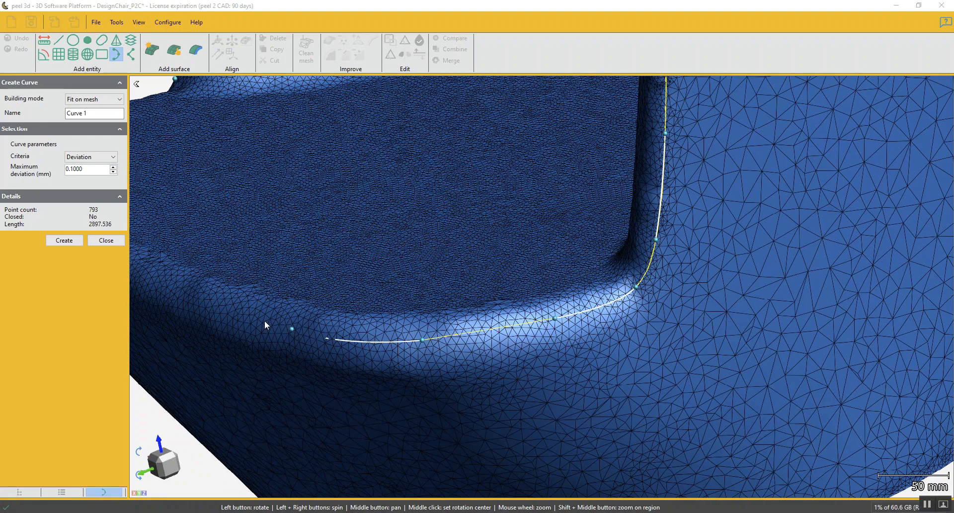
{"action": "left_click", "coordinate": [168, 282]}
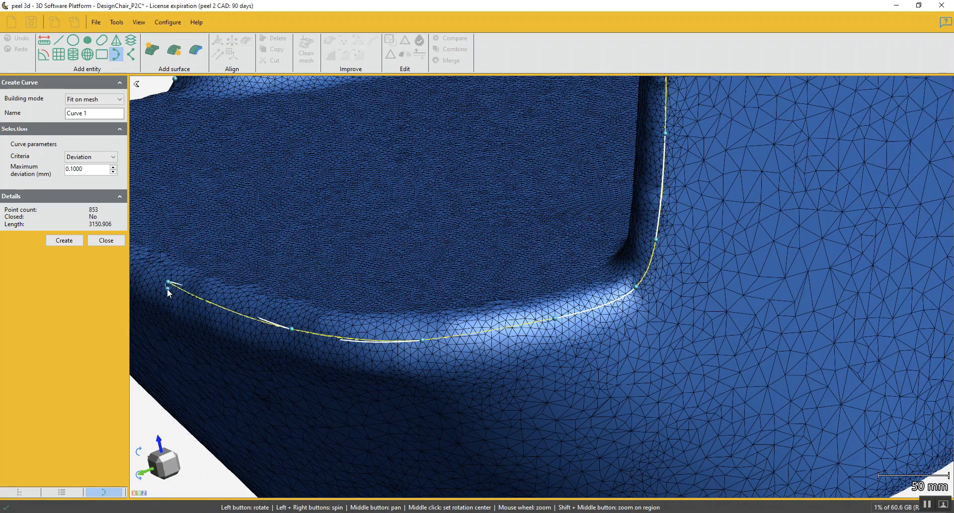
Extend the curve with two more points along the rest of the seat's front edge.
{"action": "middle_click_drag", "start_coordinate": [167, 288], "coordinate": [622, 259]}
{"action": "left_click_drag", "start_coordinate": [562, 259], "coordinate": [587, 270]}
{"action": "left_click_drag", "start_coordinate": [437, 273], "coordinate": [716, 247]}
{"action": "left_click", "coordinate": [501, 256]}
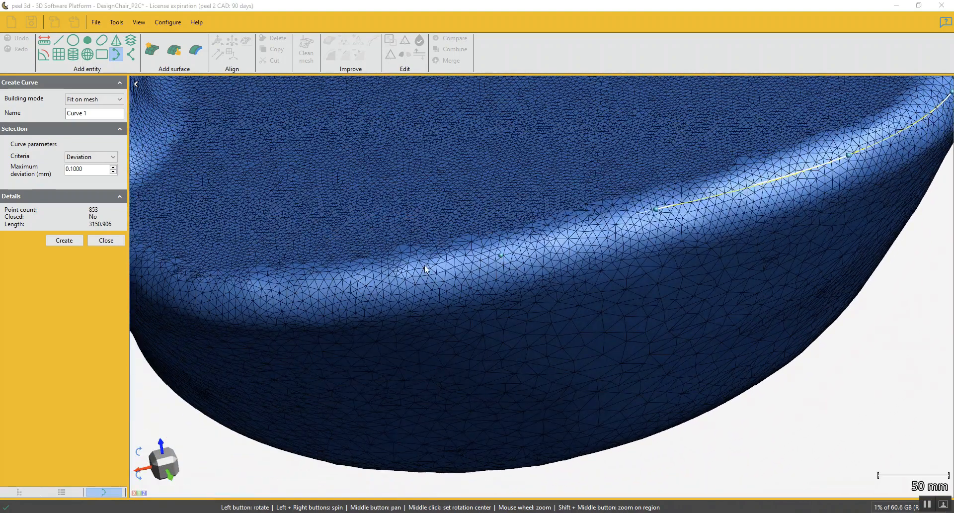
{"action": "left_click", "coordinate": [309, 287]}
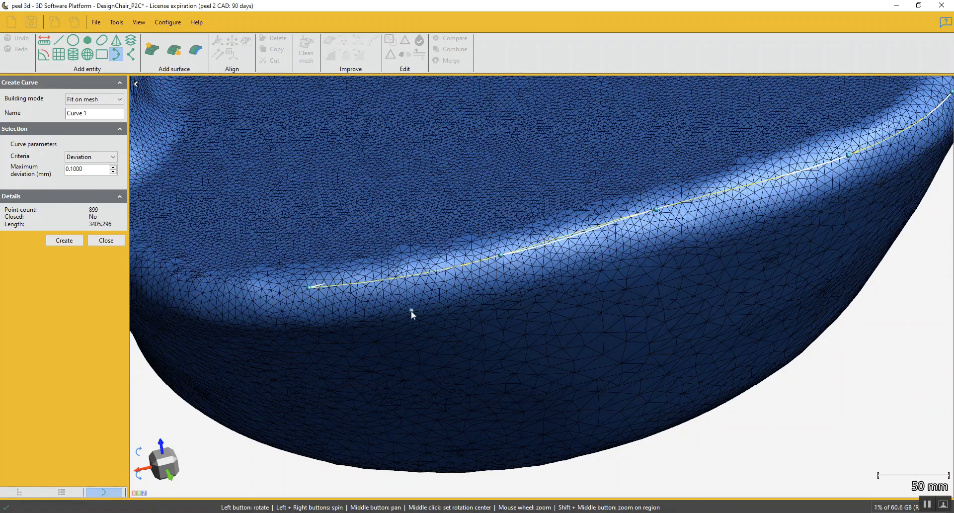
Continue the curve around the last seat corner and close it on its starting point at the armrest base.
{"action": "middle_click_drag", "start_coordinate": [286, 314], "coordinate": [536, 293]}
{"action": "left_click_drag", "start_coordinate": [536, 292], "coordinate": [501, 294]}
{"action": "left_click_drag", "start_coordinate": [396, 297], "coordinate": [314, 273]}
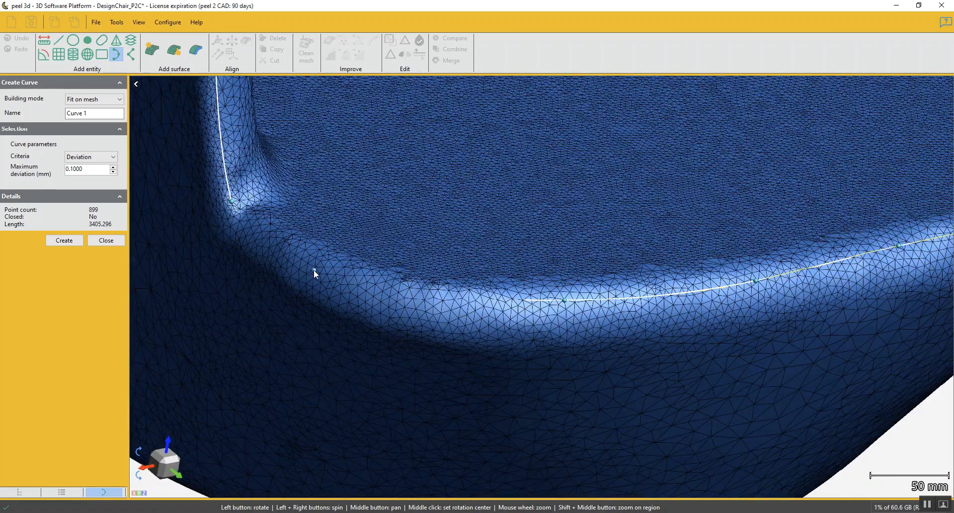
{"action": "left_click", "coordinate": [306, 256]}
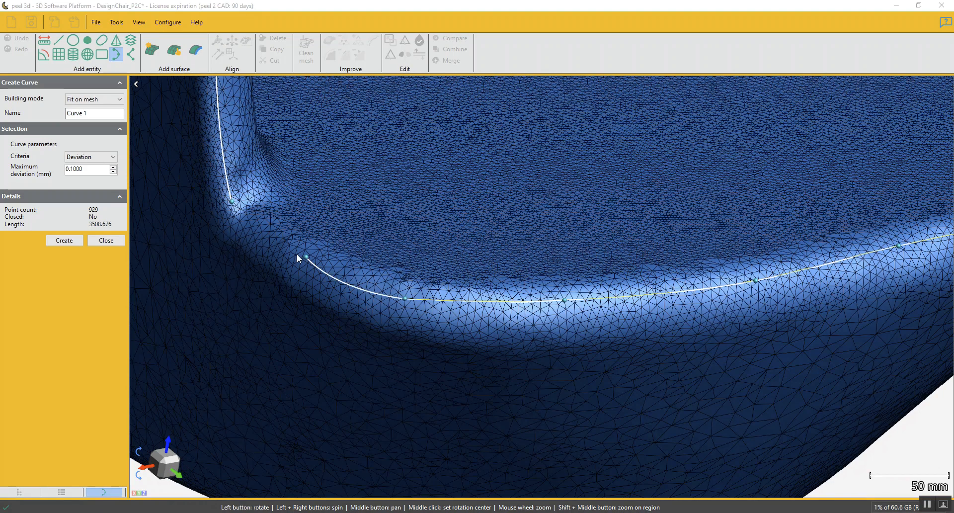
{"action": "left_click", "coordinate": [233, 201]}
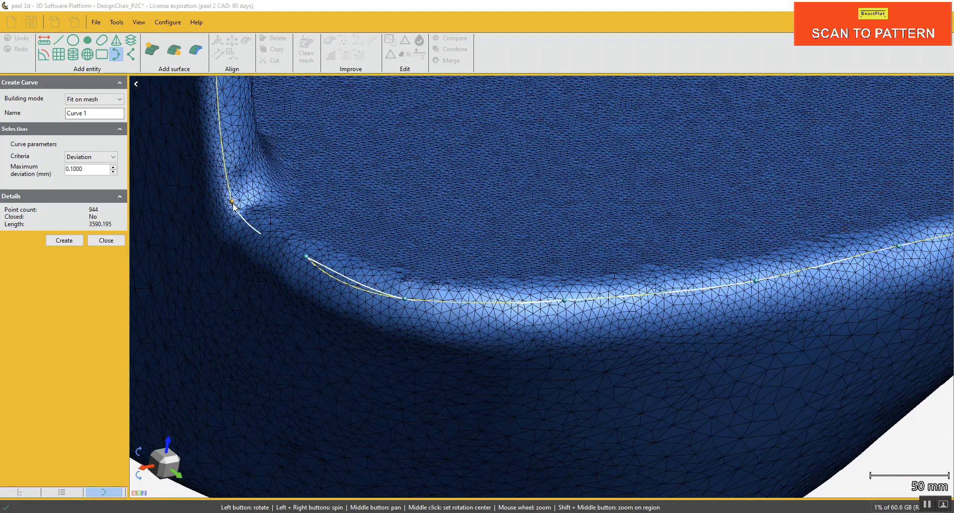
{"action": "left_click", "coordinate": [233, 203]}
Reposition the curve points near the upper front corner of the first armrest to follow its edge more smoothly.
{"action": "scroll", "coordinate": [314, 201], "scroll_direction": "down", "scroll_amount": 1}
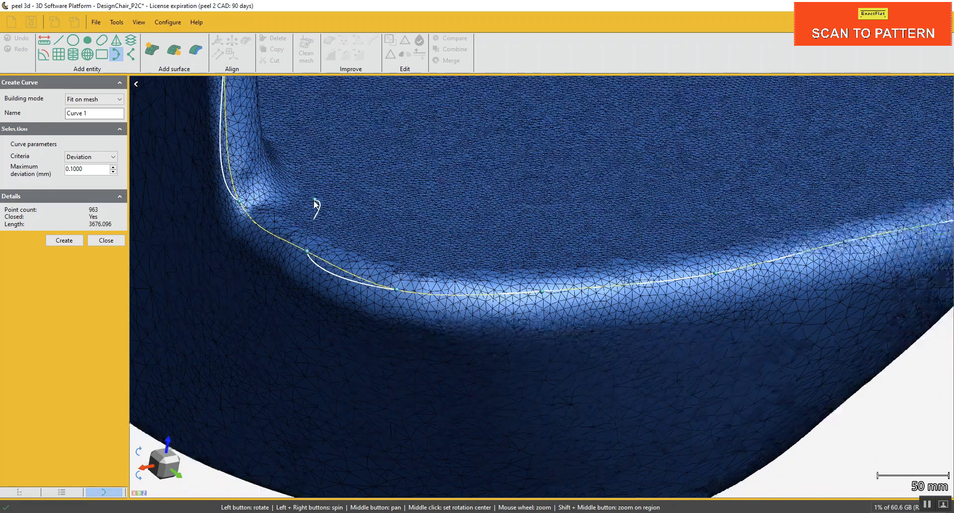
{"action": "scroll", "coordinate": [314, 203], "scroll_direction": "down", "scroll_amount": 3}
{"action": "left_click_drag", "start_coordinate": [585, 355], "coordinate": [558, 355]}
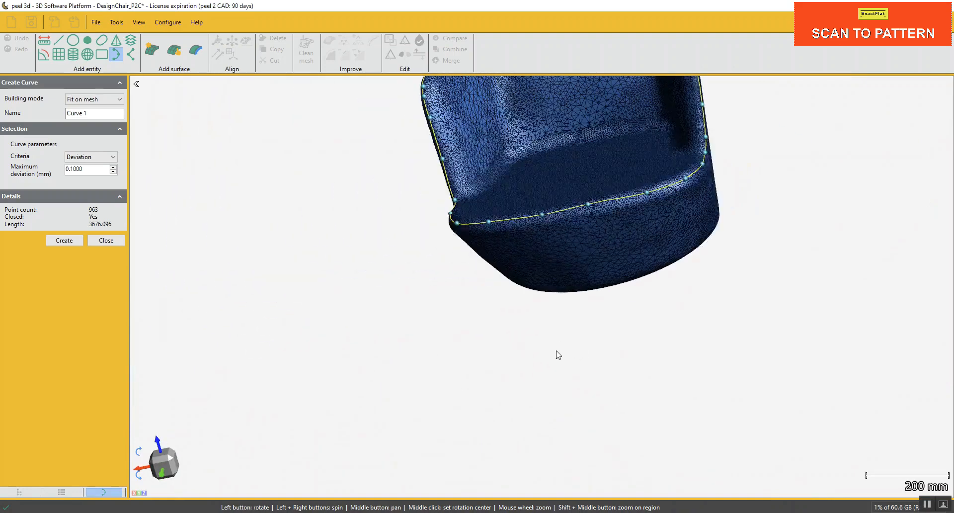
{"action": "left_click", "coordinate": [165, 473]}
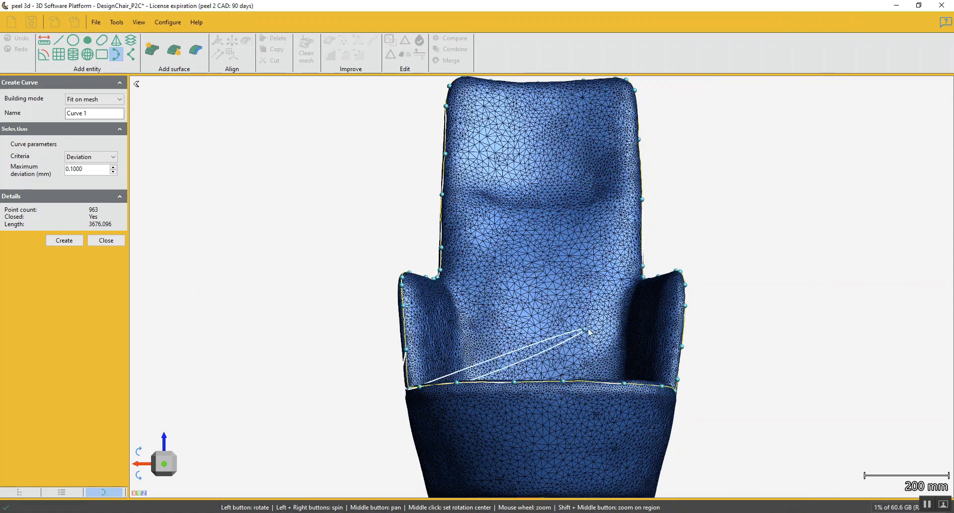
{"action": "scroll", "coordinate": [422, 310], "scroll_direction": "up", "scroll_amount": 5}
{"action": "left_click_drag", "start_coordinate": [444, 304], "coordinate": [507, 272]}
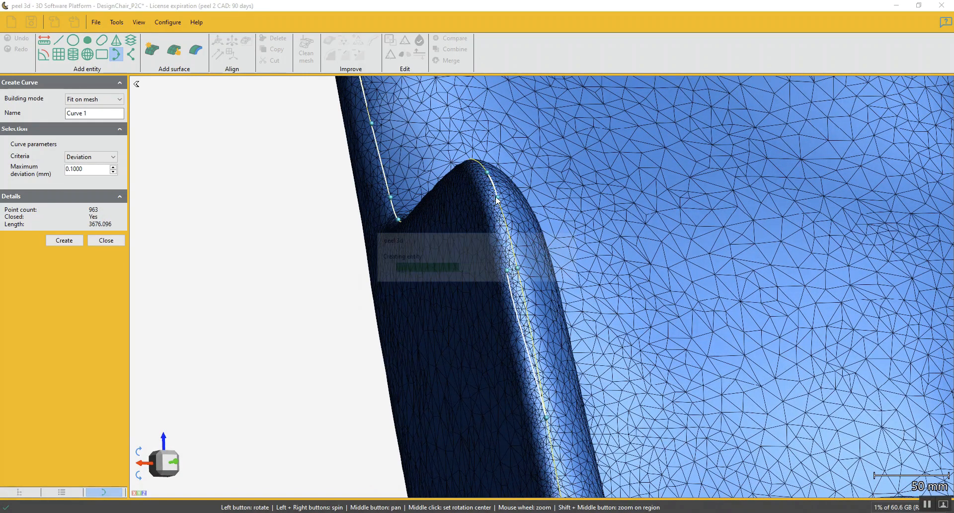
{"action": "left_click_drag", "start_coordinate": [492, 198], "coordinate": [482, 171]}
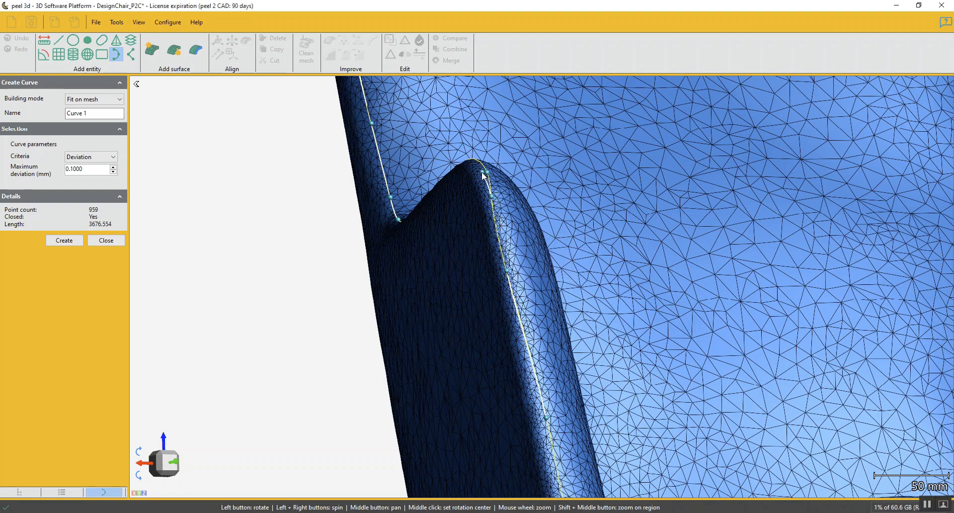
Reposition two curve points along the upper part of the opposite armrest's front edge, shifting them inward onto its rounded edge.
{"action": "scroll", "coordinate": [521, 236], "scroll_direction": "down", "scroll_amount": 4}
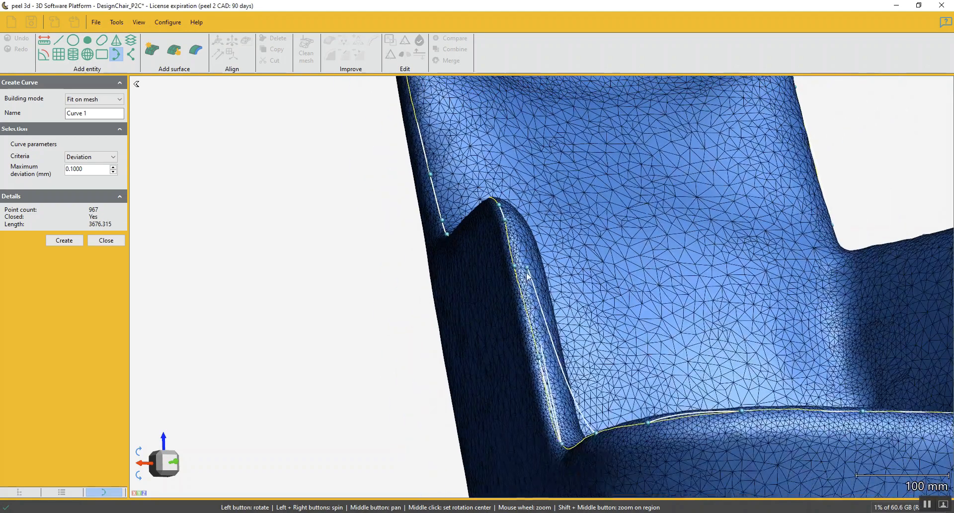
{"action": "middle_click_drag", "start_coordinate": [560, 285], "coordinate": [517, 114]}
{"action": "left_click_drag", "start_coordinate": [616, 331], "coordinate": [670, 336]}
{"action": "middle_click_drag", "start_coordinate": [674, 339], "coordinate": [417, 333]}
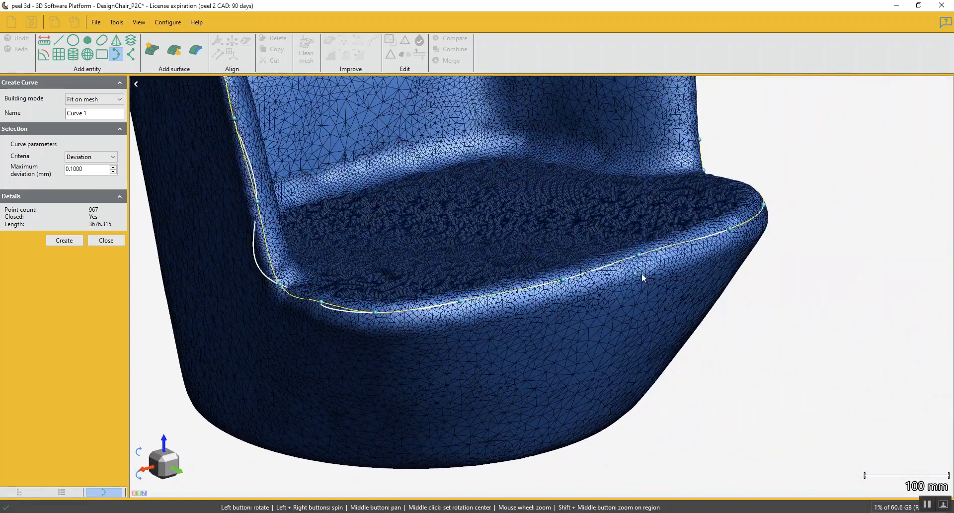
{"action": "middle_click_drag", "start_coordinate": [676, 270], "coordinate": [404, 310]}
{"action": "scroll", "coordinate": [471, 301], "scroll_direction": "down", "scroll_amount": 1}
{"action": "left_click_drag", "start_coordinate": [472, 304], "coordinate": [663, 247]}
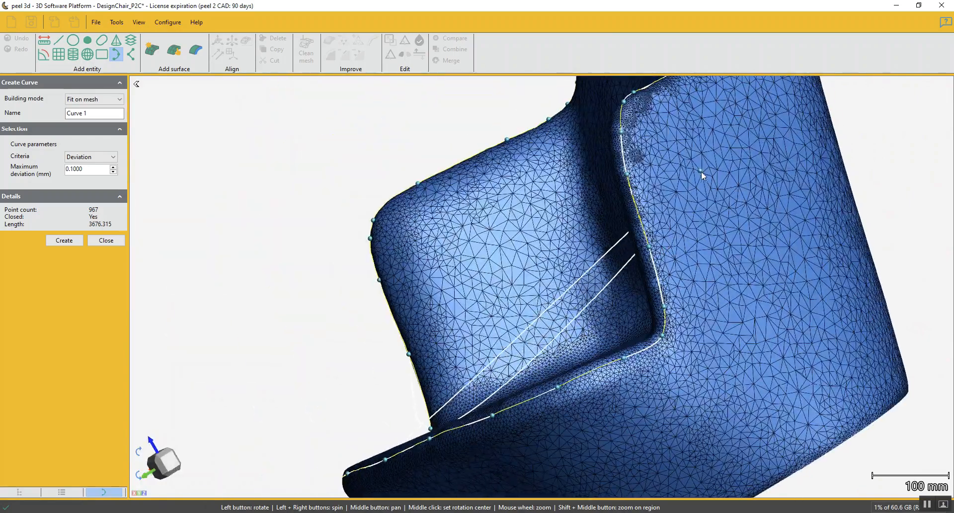
{"action": "left_click_drag", "start_coordinate": [696, 170], "coordinate": [711, 172]}
{"action": "left_click_drag", "start_coordinate": [645, 161], "coordinate": [624, 175]}
{"action": "scroll", "coordinate": [588, 208], "scroll_direction": "up", "scroll_amount": 8}
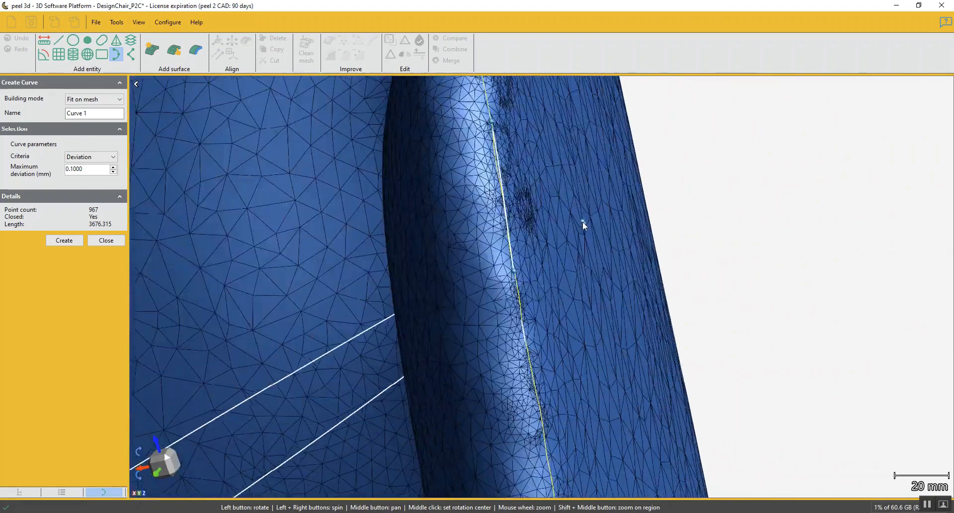
{"action": "mouse_move", "coordinate": [583, 222]}
{"action": "left_mouse_down"}
{"action": "mouse_move", "coordinate": [557, 225]}
{"action": "mouse_move", "coordinate": [498, 278]}
{"action": "left_mouse_up"}
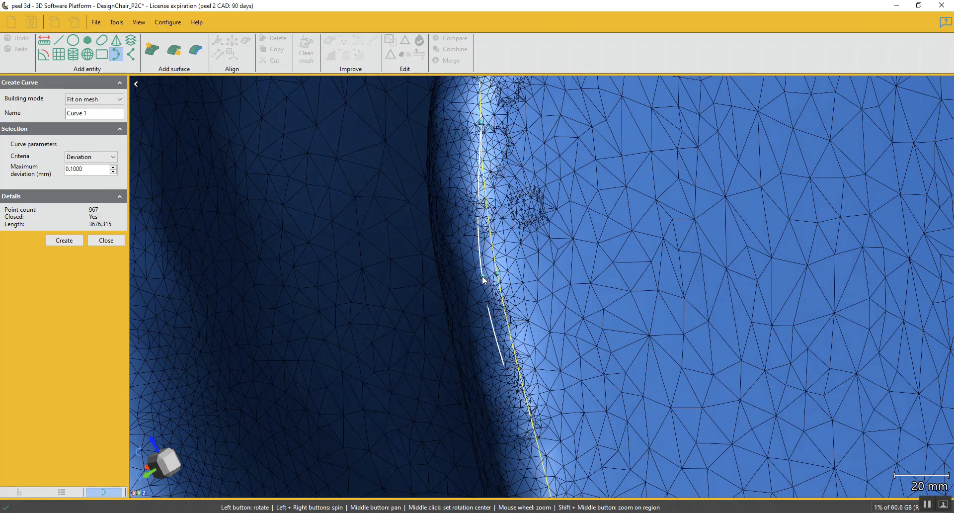
{"action": "left_click", "coordinate": [481, 123]}
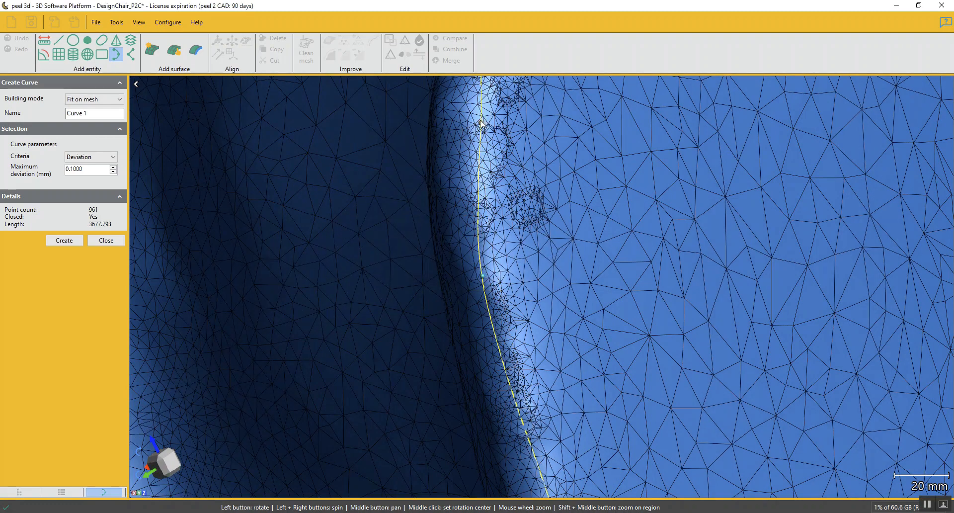
{"action": "scroll", "coordinate": [427, 159], "scroll_direction": "down", "scroll_amount": 1}
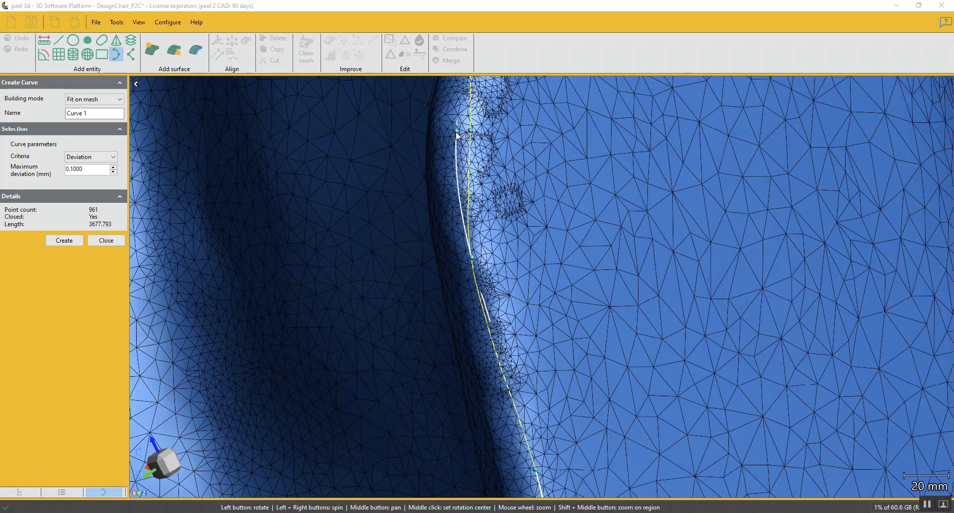
Shift the curve points on the lower part of that armrest's front edge inward, above the seat corner.
{"action": "middle_click_drag", "start_coordinate": [613, 376], "coordinate": [651, 215]}
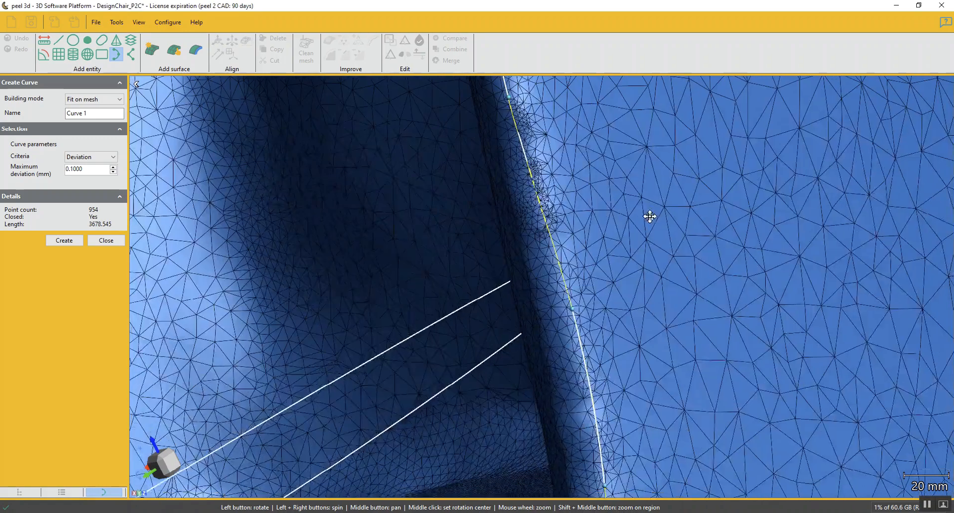
{"action": "scroll", "coordinate": [651, 215], "scroll_direction": "down", "scroll_amount": 1}
{"action": "middle_click_drag", "start_coordinate": [627, 351], "coordinate": [623, 172]}
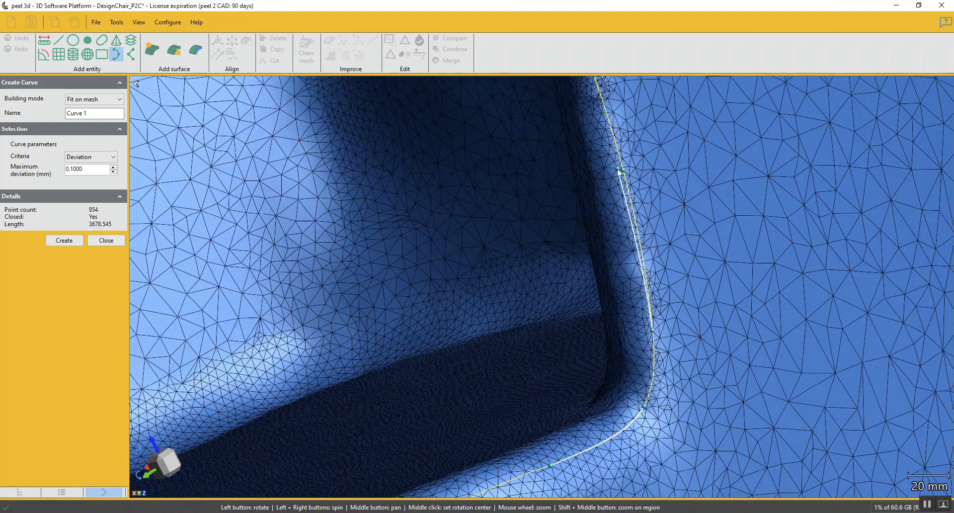
{"action": "left_click_drag", "start_coordinate": [618, 169], "coordinate": [609, 172]}
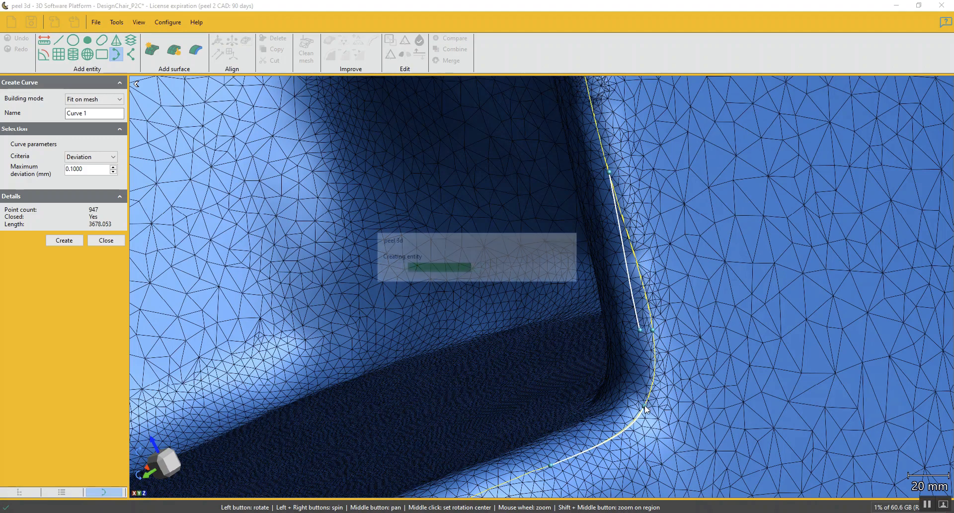
{"action": "scroll", "coordinate": [686, 416], "scroll_direction": "down", "scroll_amount": 4}
{"action": "left_click_drag", "start_coordinate": [688, 416], "coordinate": [711, 407]}
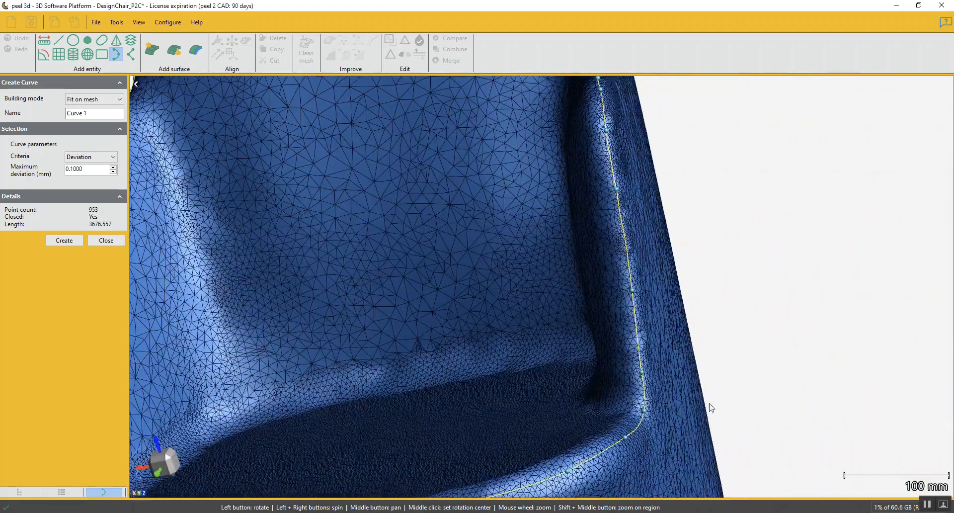
{"action": "left_click", "coordinate": [166, 474]}
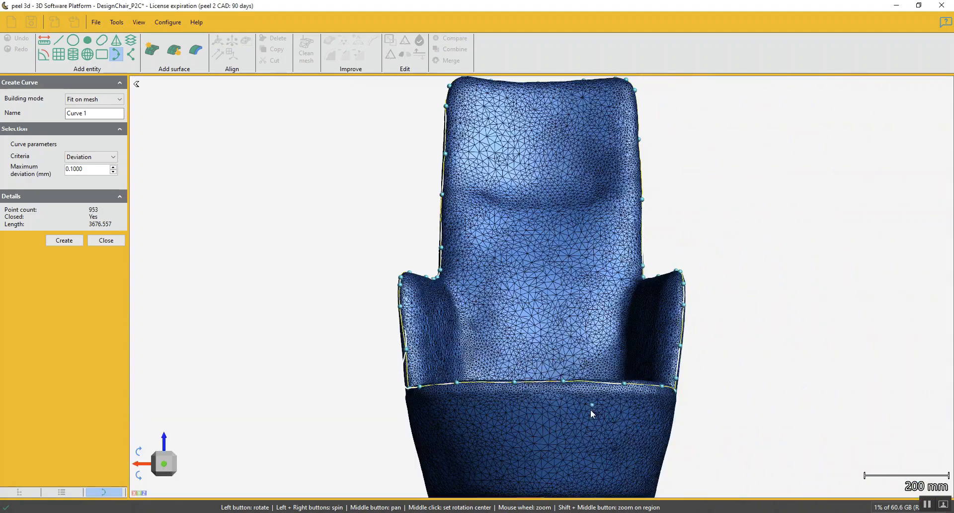
Move the curve points near the upper front corner of the second armrest slightly inward to smooth the curve.
{"action": "left_click_drag", "start_coordinate": [557, 485], "coordinate": [691, 304]}
{"action": "scroll", "coordinate": [655, 282], "scroll_direction": "up", "scroll_amount": 5}
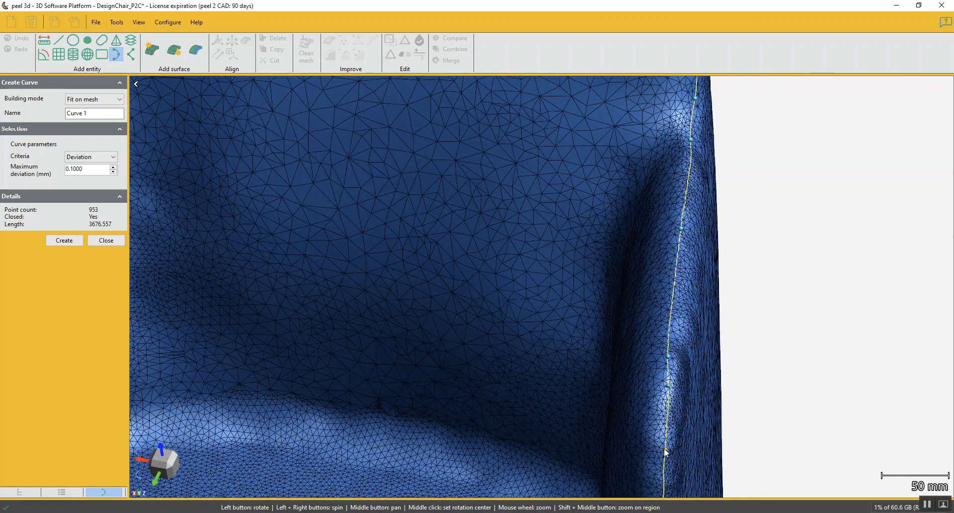
{"action": "left_click_drag", "start_coordinate": [665, 448], "coordinate": [660, 448]}
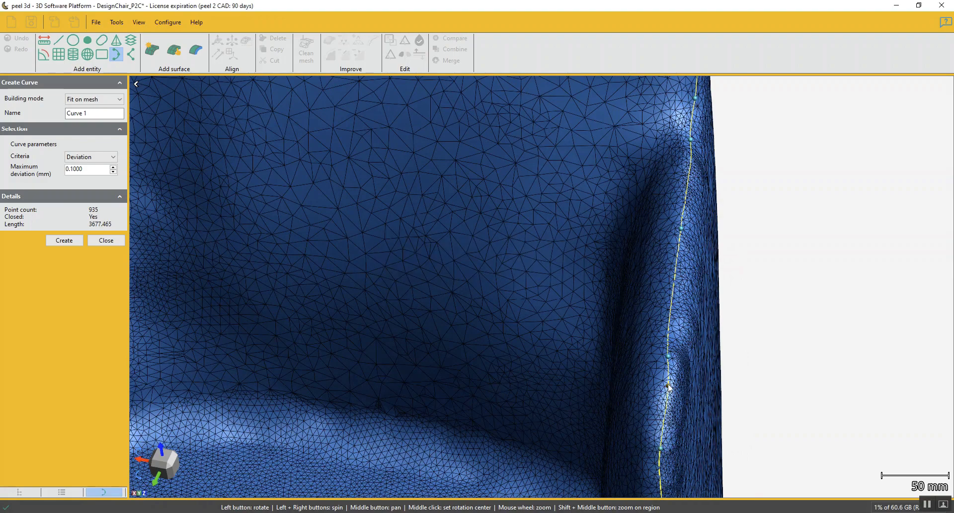
{"action": "left_click_drag", "start_coordinate": [665, 385], "coordinate": [663, 384]}
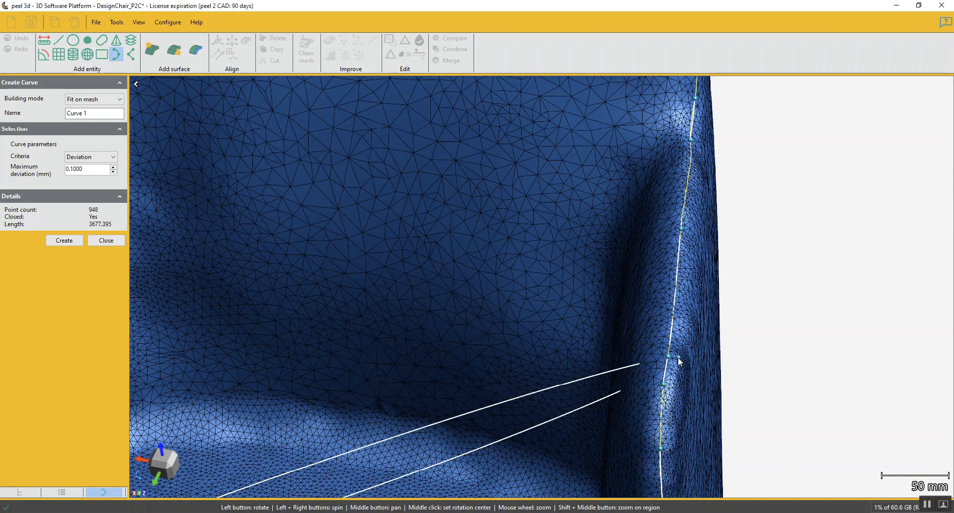
{"action": "scroll", "coordinate": [693, 167], "scroll_direction": "down", "scroll_amount": 2}
{"action": "left_click_drag", "start_coordinate": [547, 396], "coordinate": [571, 362]}
{"action": "left_click", "coordinate": [165, 474]}
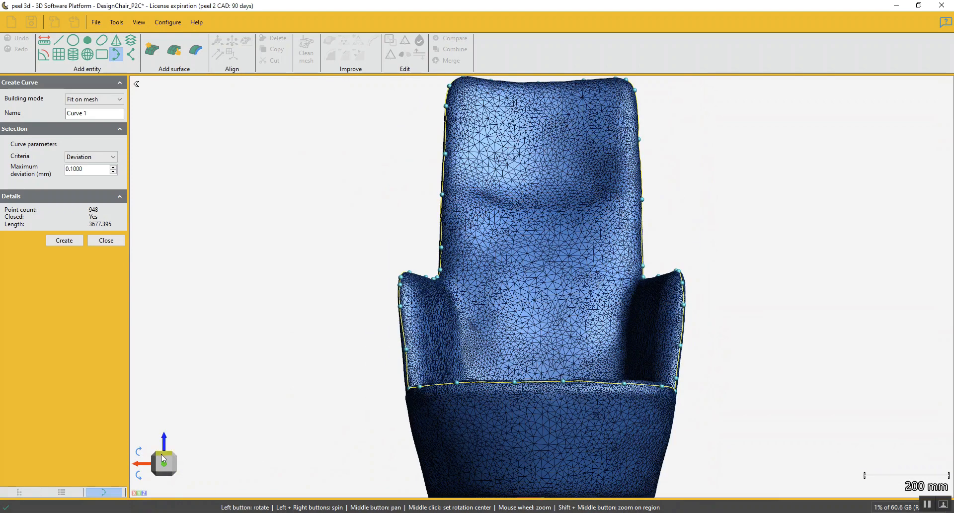
Reposition the curve points along the backrest's side edge above the first armrest, up to the top corner, to straighten the curve.
{"action": "left_click", "coordinate": [161, 454]}
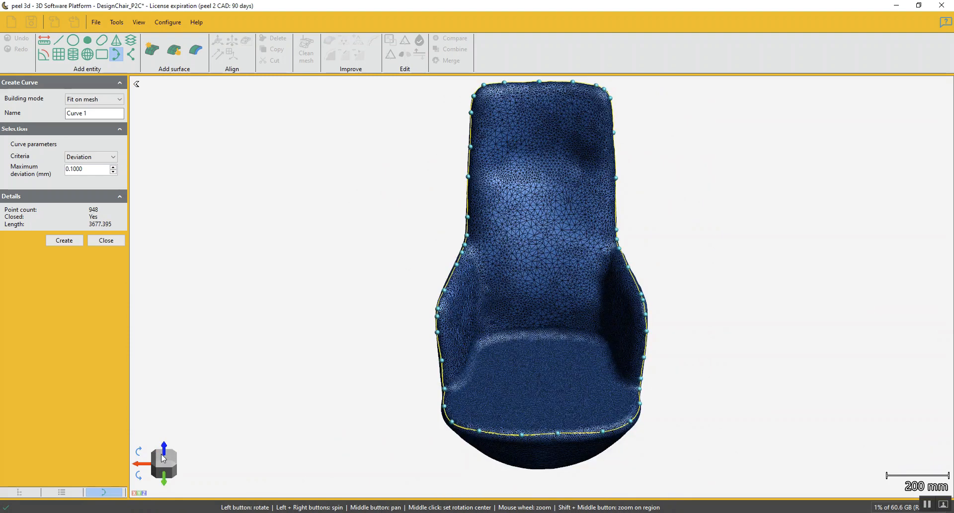
{"action": "left_click", "coordinate": [161, 455]}
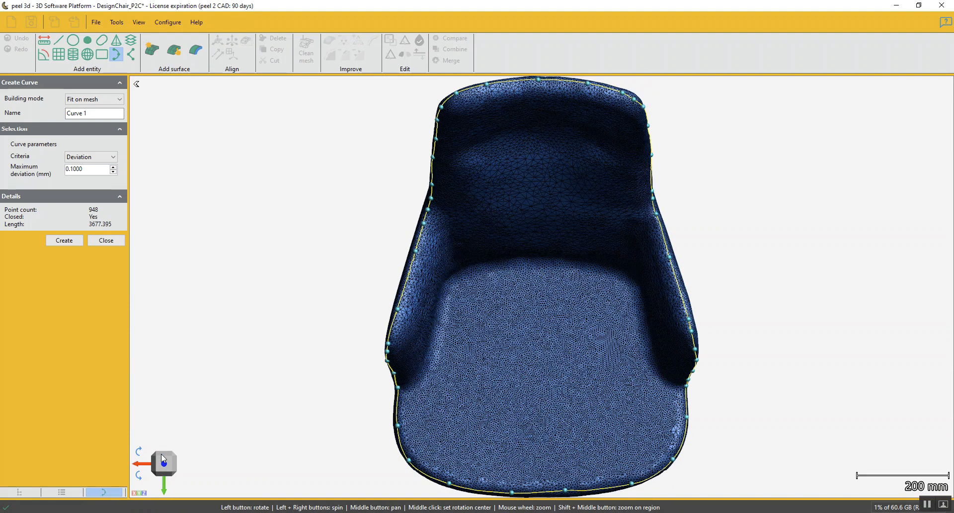
{"action": "middle_click", "coordinate": [501, 143]}
{"action": "left_click_drag", "start_coordinate": [559, 340], "coordinate": [516, 308]}
{"action": "scroll", "coordinate": [556, 323], "scroll_direction": "up", "scroll_amount": 4}
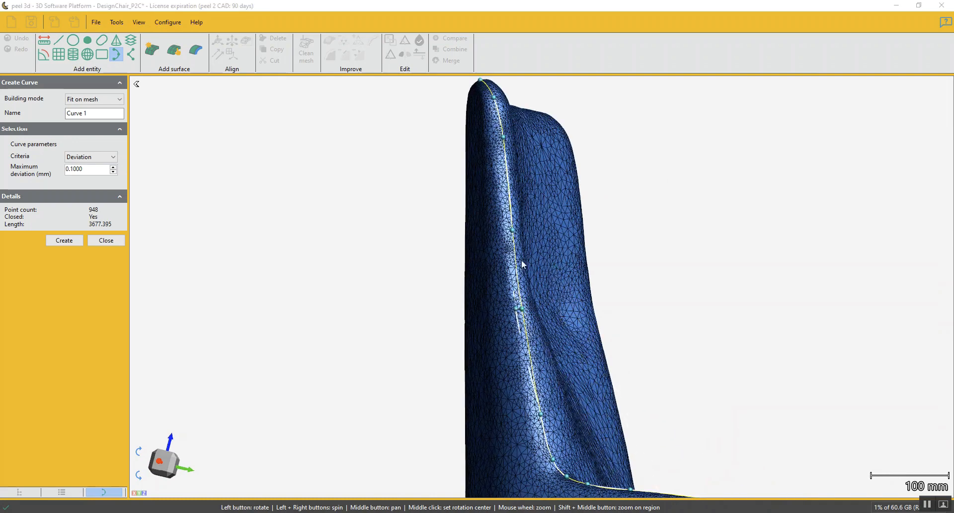
{"action": "left_click", "coordinate": [512, 232]}
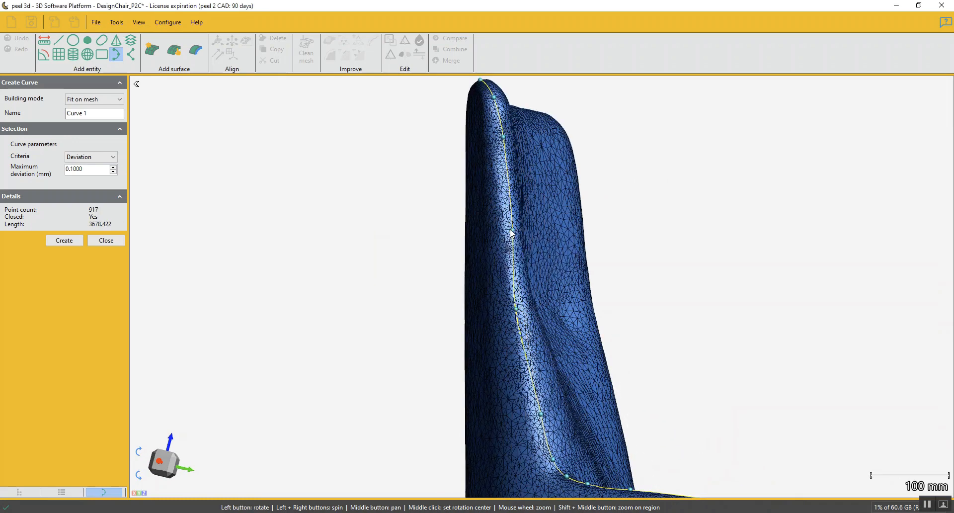
{"action": "left_click", "coordinate": [503, 138]}
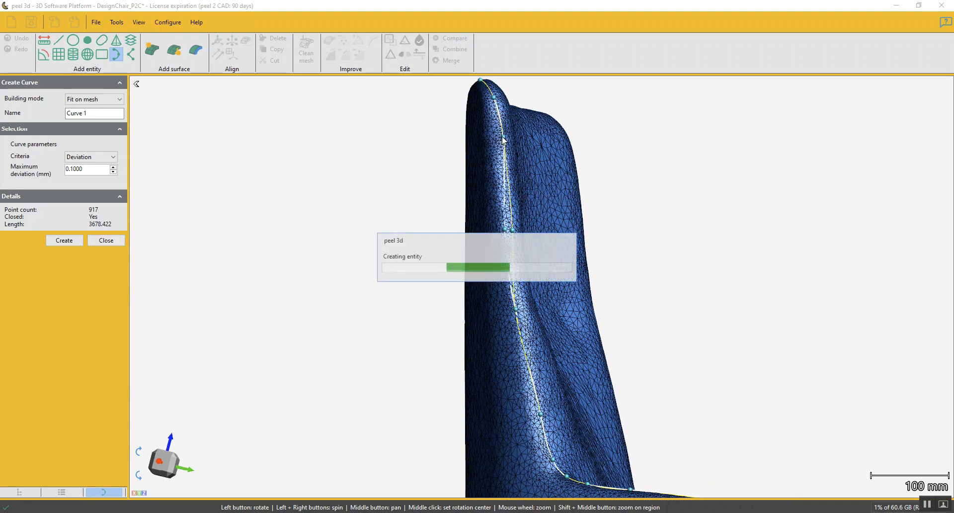
{"action": "left_click_drag", "start_coordinate": [503, 137], "coordinate": [496, 136]}
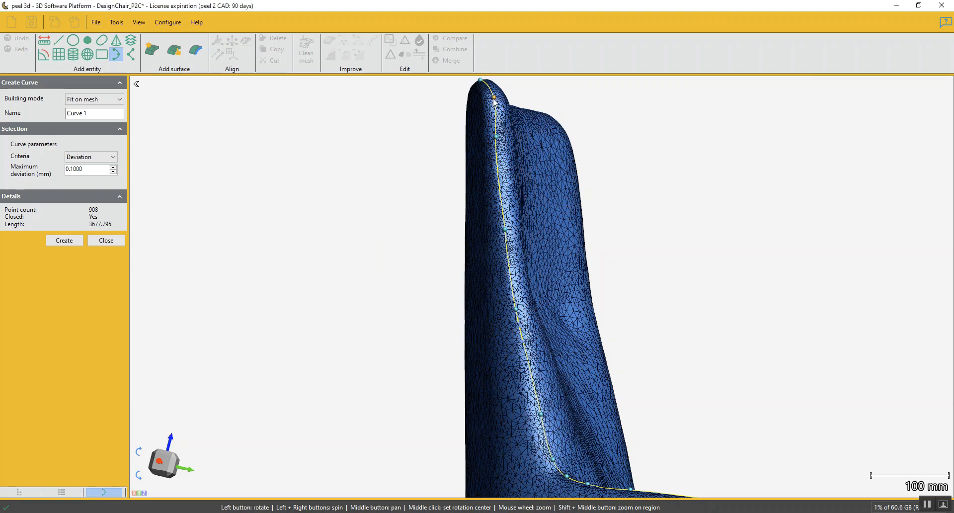
{"action": "left_click_drag", "start_coordinate": [491, 100], "coordinate": [490, 101]}
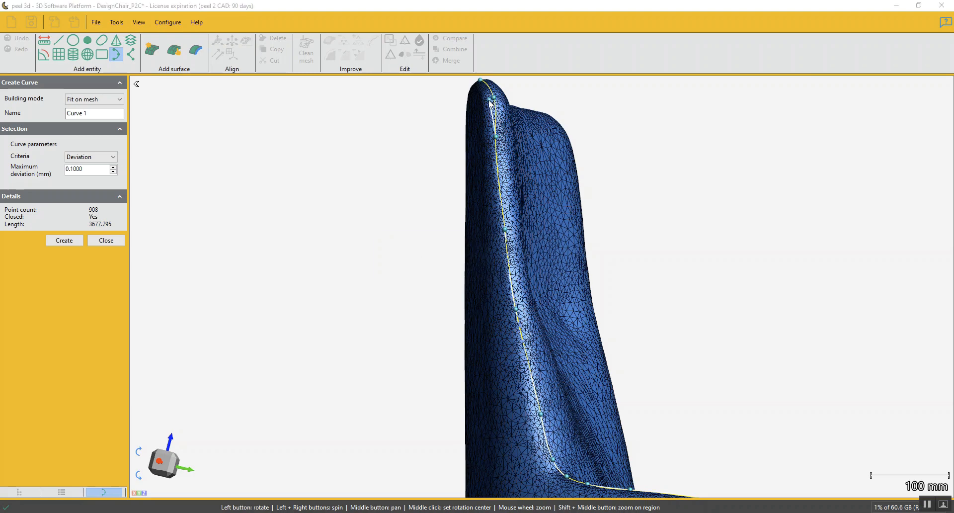
{"action": "scroll", "coordinate": [527, 181], "scroll_direction": "down", "scroll_amount": 9}
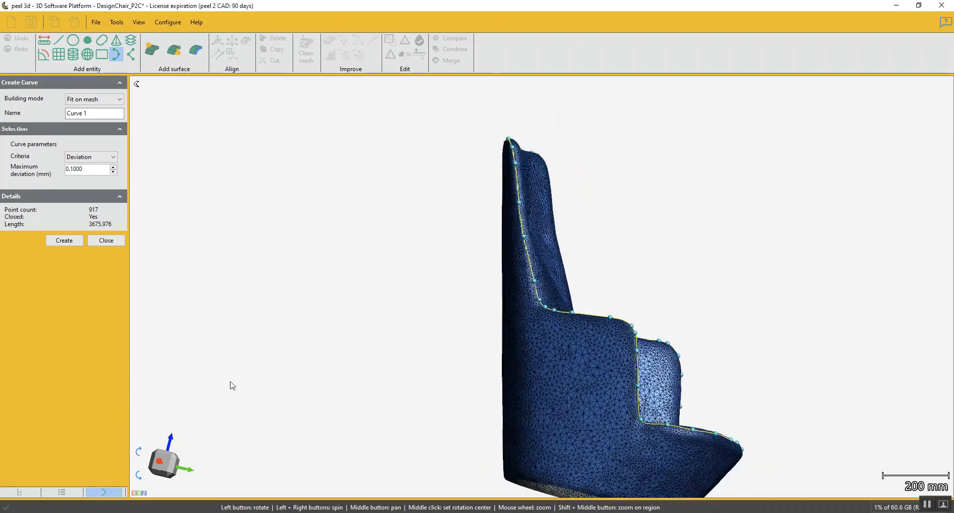
Move the curve point on the backrest's side edge just above the first armrest slightly outward.
{"action": "left_click", "coordinate": [171, 471]}
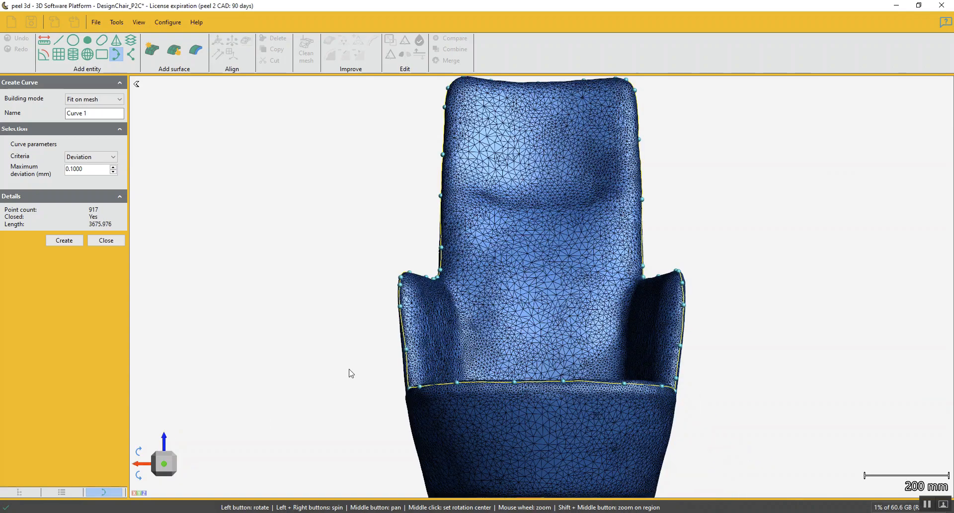
{"action": "scroll", "coordinate": [425, 277], "scroll_direction": "up", "scroll_amount": 5}
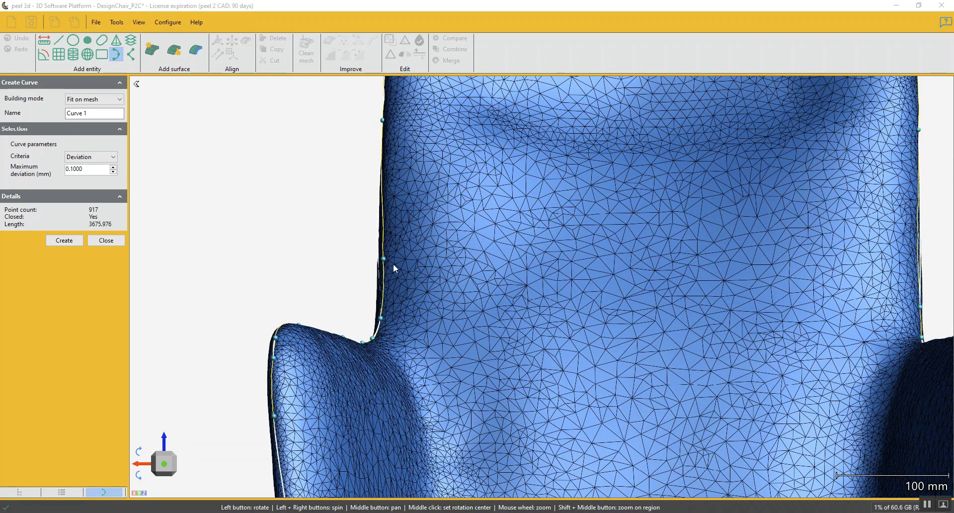
{"action": "left_click_drag", "start_coordinate": [402, 279], "coordinate": [431, 281]}
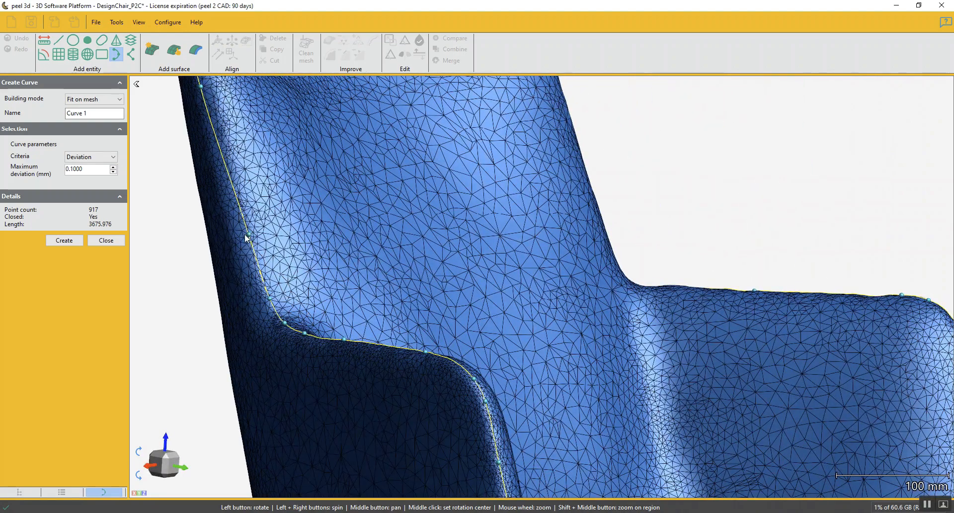
{"action": "left_click_drag", "start_coordinate": [246, 233], "coordinate": [243, 235]}
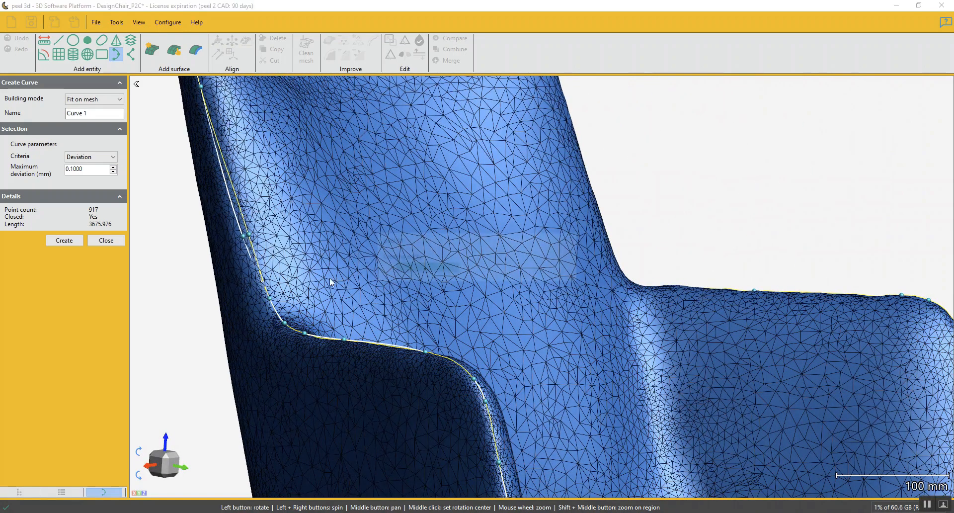
{"action": "left_click", "coordinate": [170, 474]}
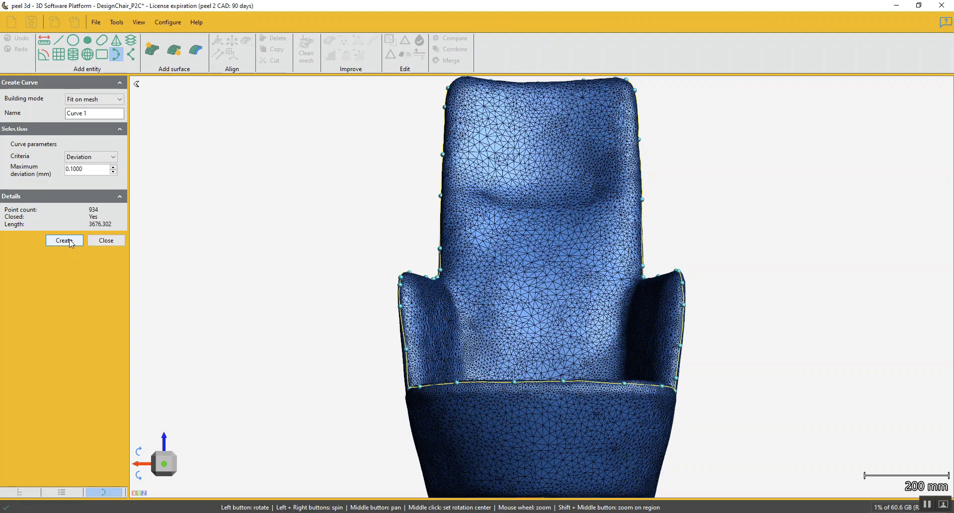
Loosen the curve's maximum deviation, trying 0.5 mm and settling on 1 mm, while checking its fit around the first armrest's front corner.
{"action": "scroll", "coordinate": [403, 296], "scroll_direction": "up", "scroll_amount": 5}
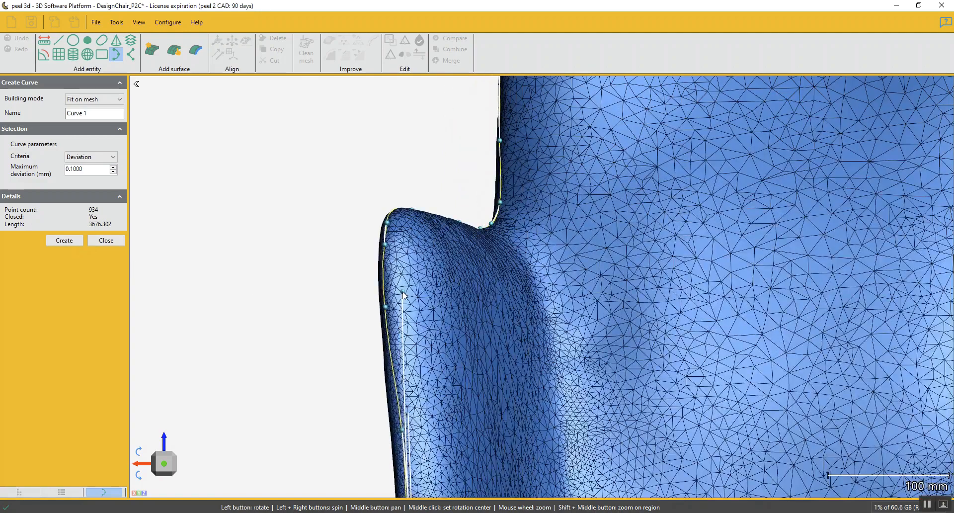
{"action": "middle_click", "coordinate": [404, 296]}
{"action": "left_click_drag", "start_coordinate": [541, 320], "coordinate": [562, 323]}
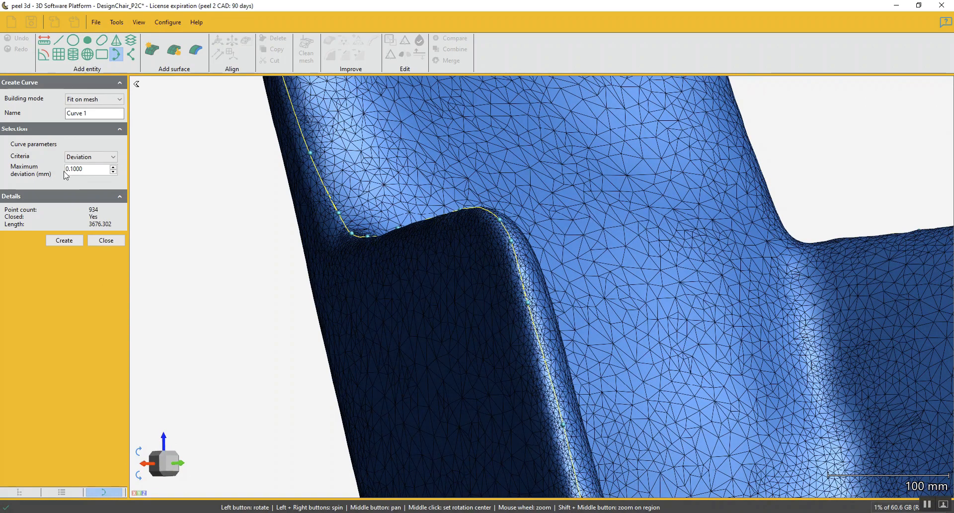
{"action": "scroll", "coordinate": [460, 223], "scroll_direction": "up", "scroll_amount": 5}
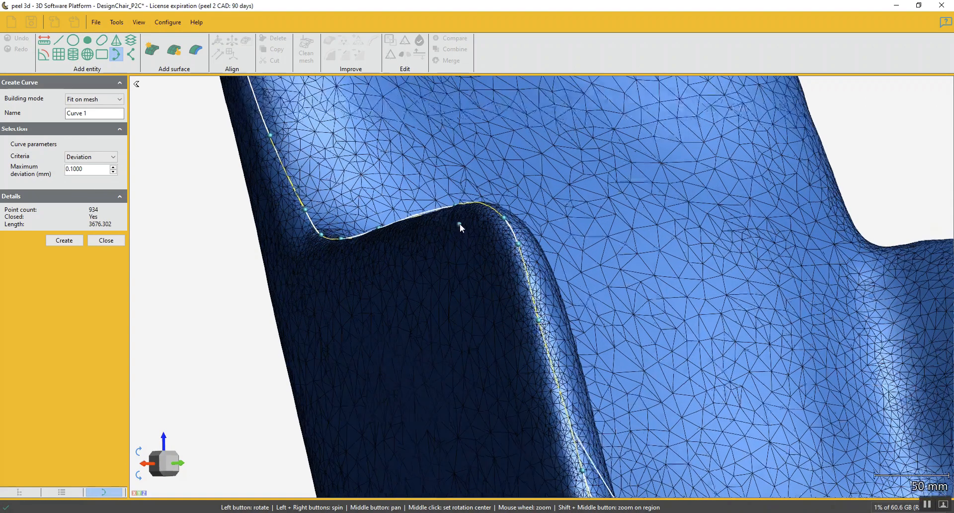
{"action": "scroll", "coordinate": [463, 211], "scroll_direction": "up", "scroll_amount": 2}
{"action": "scroll", "coordinate": [463, 211], "scroll_direction": "down", "scroll_amount": 3}
{"action": "left_click_drag", "start_coordinate": [444, 240], "coordinate": [453, 259]}
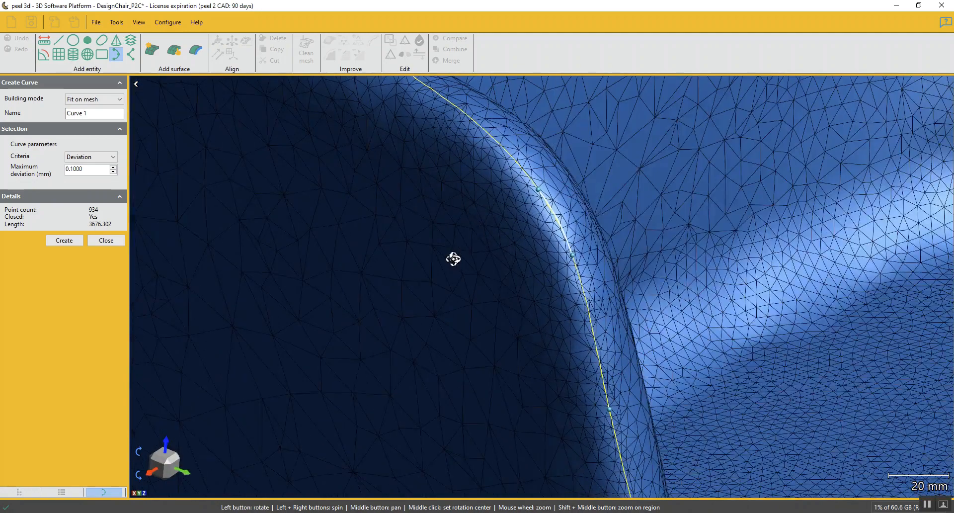
{"action": "middle_click_drag", "start_coordinate": [453, 258], "coordinate": [521, 326]}
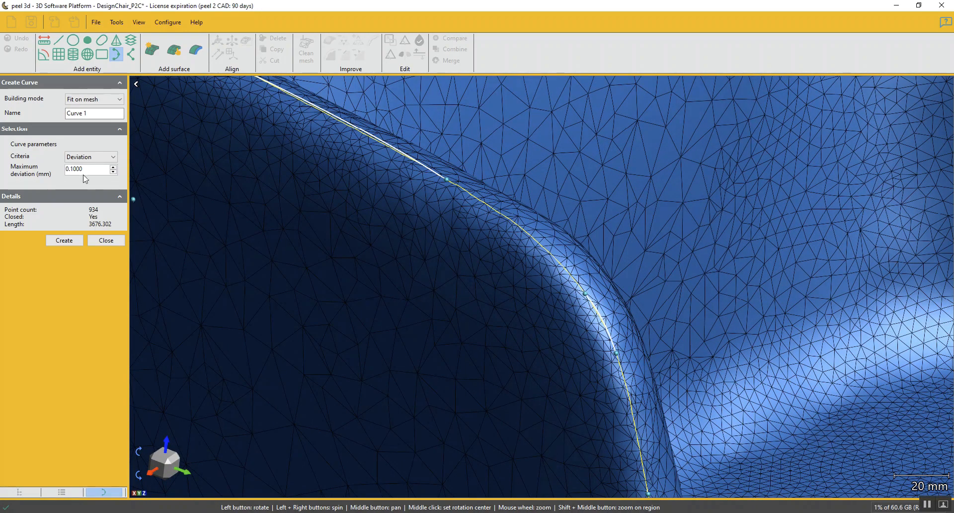
{"action": "double_click", "coordinate": [97, 169]}
{"action": "type", "text": ".5"}
{"action": "type", "text": "1"}
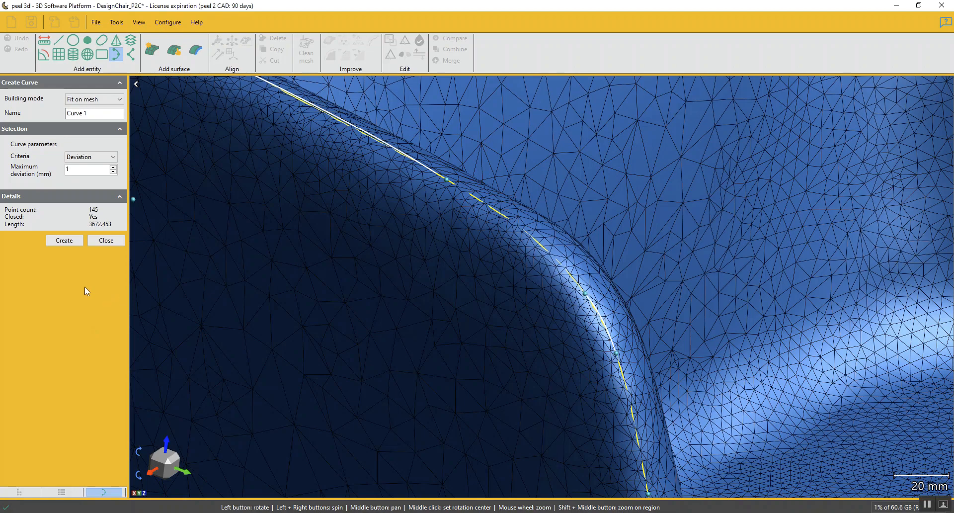
Create the closed curve fitted on the chair mesh with a 1 mm maximum deviation, and finish curve creation.
{"action": "scroll", "coordinate": [346, 195], "scroll_direction": "down", "scroll_amount": 5}
{"action": "scroll", "coordinate": [392, 273], "scroll_direction": "down", "scroll_amount": 2}
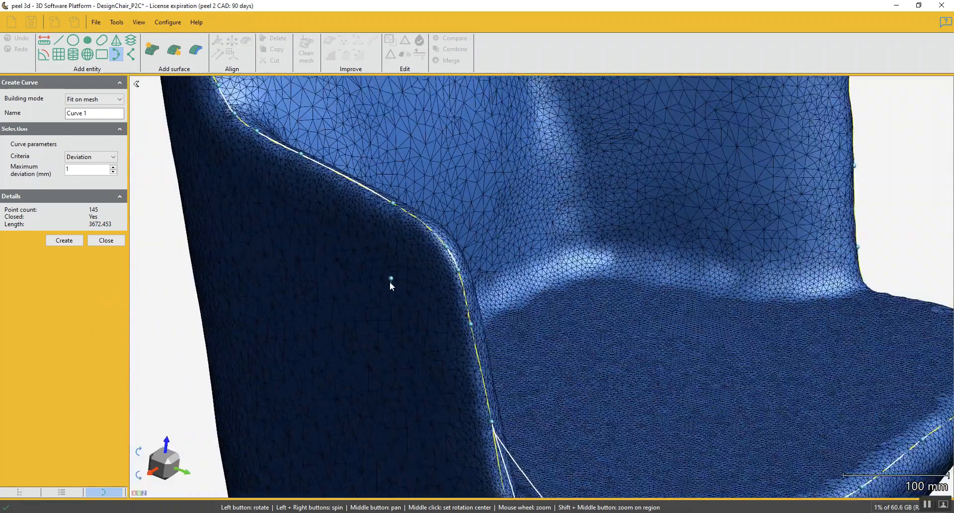
{"action": "left_click_drag", "start_coordinate": [575, 383], "coordinate": [487, 230]}
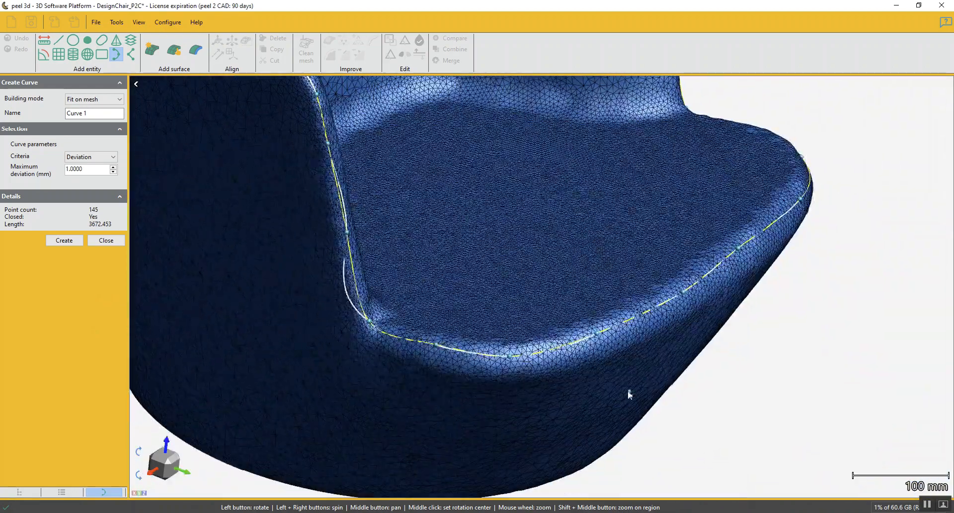
{"action": "left_click", "coordinate": [67, 242]}
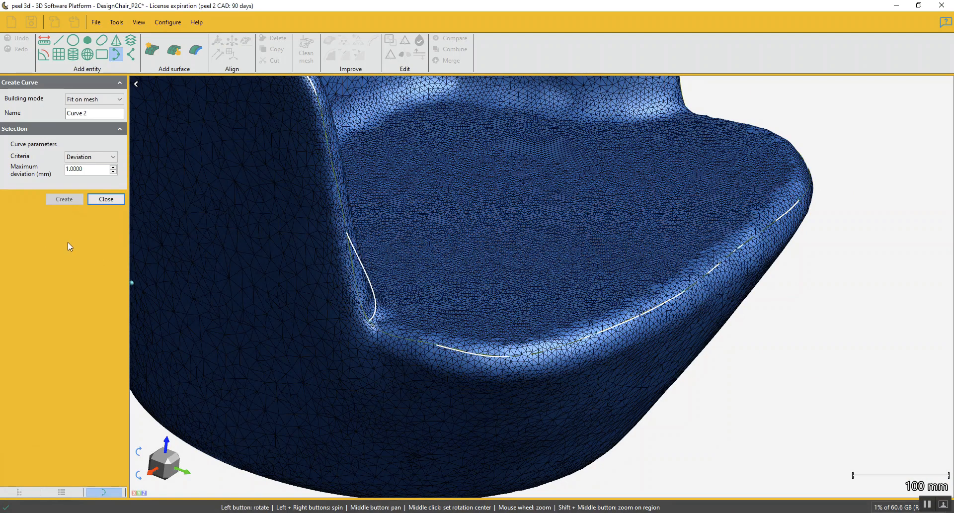
{"action": "left_click", "coordinate": [105, 200]}
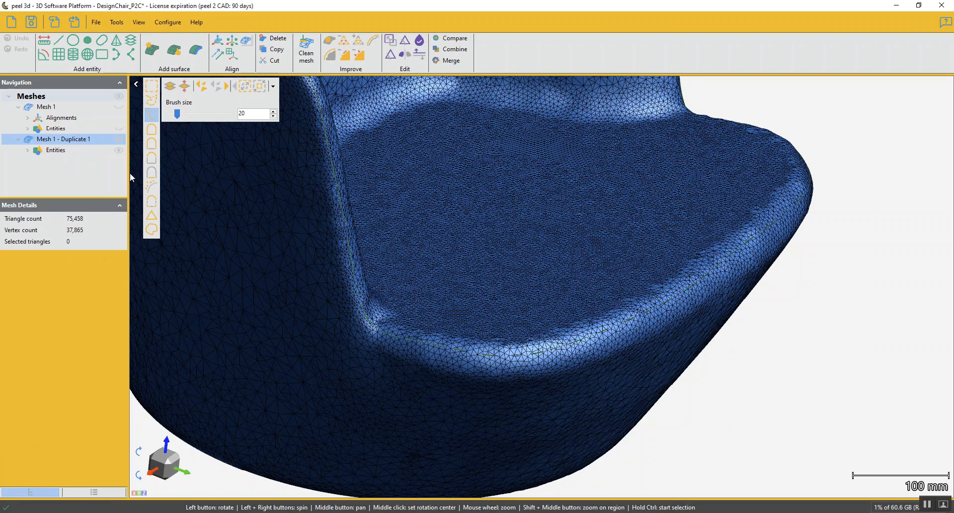
Cut the duplicate chair mesh by Curve 1, keeping both parts.
{"action": "scroll", "coordinate": [297, 105], "scroll_direction": "down", "scroll_amount": 5}
{"action": "middle_click_drag", "start_coordinate": [381, 216], "coordinate": [422, 374]}
{"action": "scroll", "coordinate": [430, 275], "scroll_direction": "down", "scroll_amount": 3}
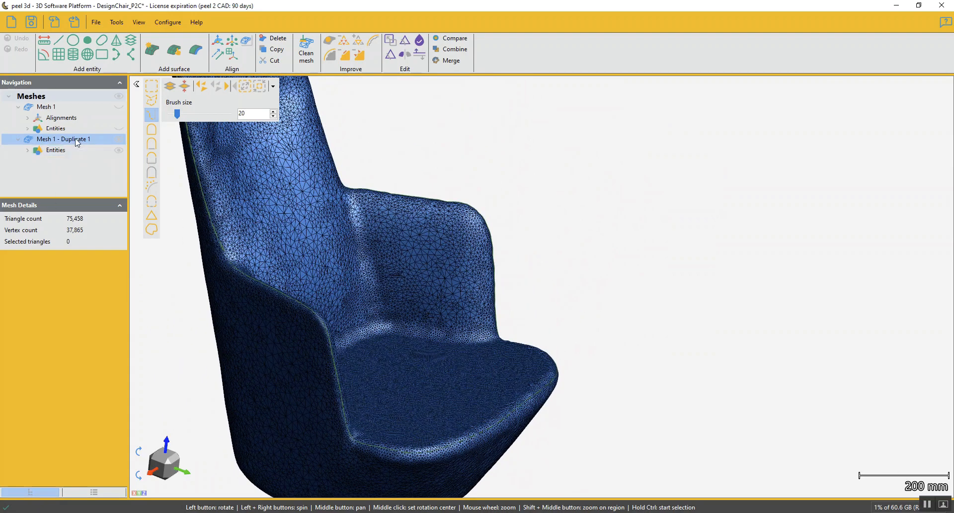
{"action": "left_click", "coordinate": [406, 40]}
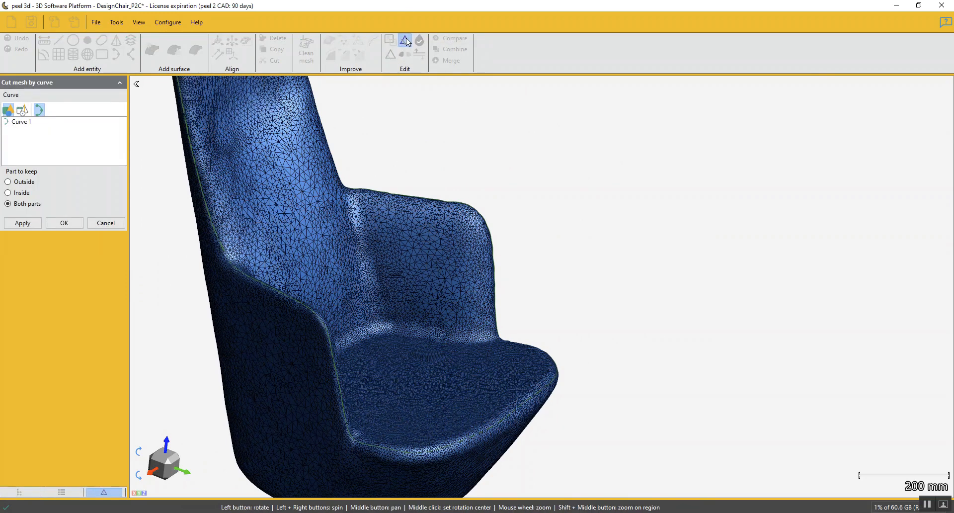
{"action": "left_click", "coordinate": [23, 124]}
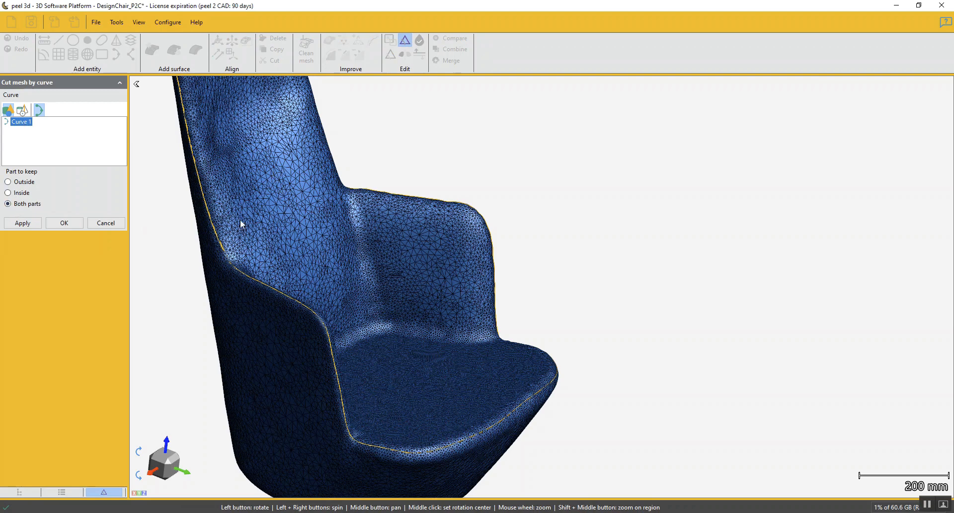
{"action": "left_click", "coordinate": [27, 223]}
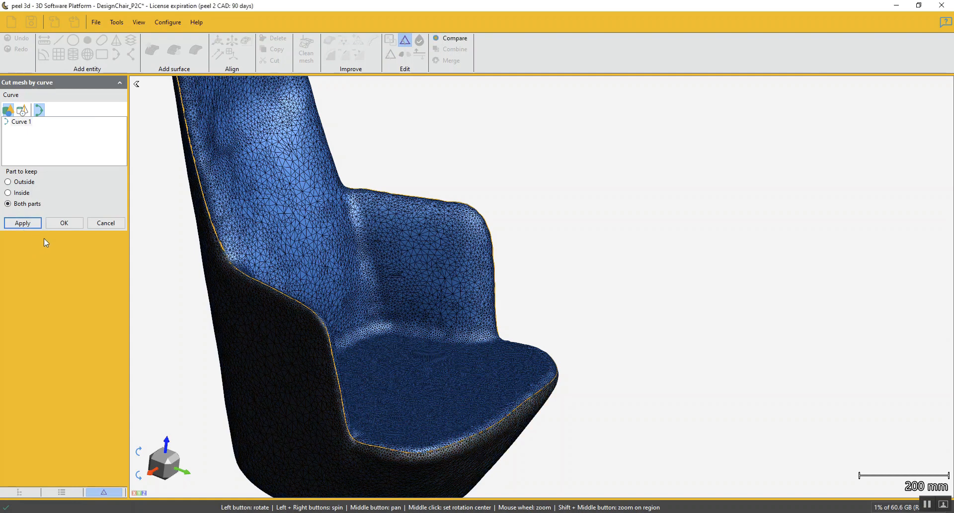
{"action": "left_click", "coordinate": [62, 225]}
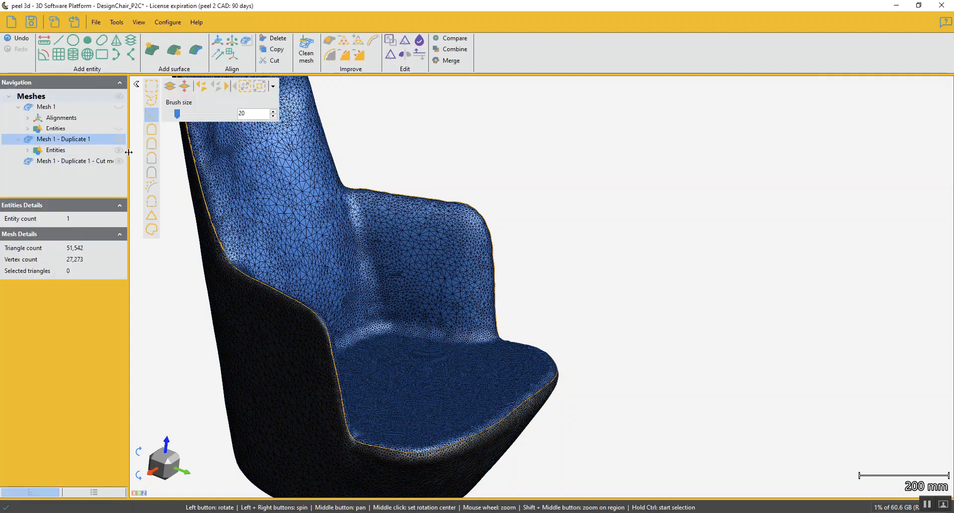
Isolate each of the two cut chair meshes in turn to check the split, and show both together again.
{"action": "key", "text": "ctrl+i"}
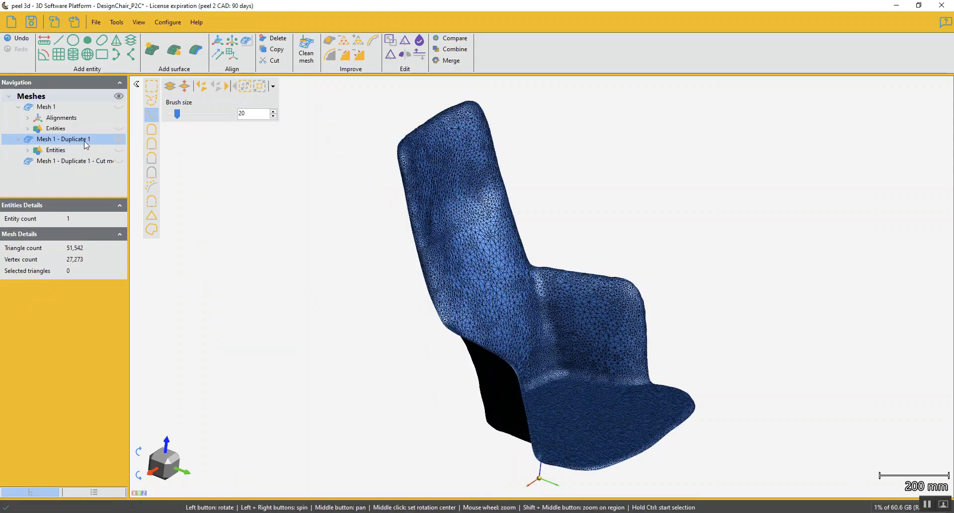
{"action": "left_click_drag", "start_coordinate": [461, 279], "coordinate": [388, 251]}
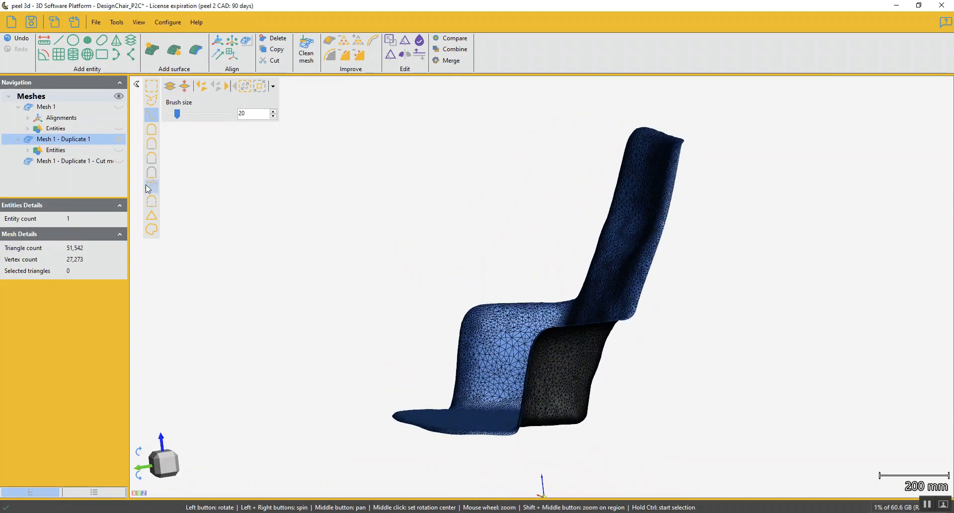
{"action": "left_click", "coordinate": [64, 160]}
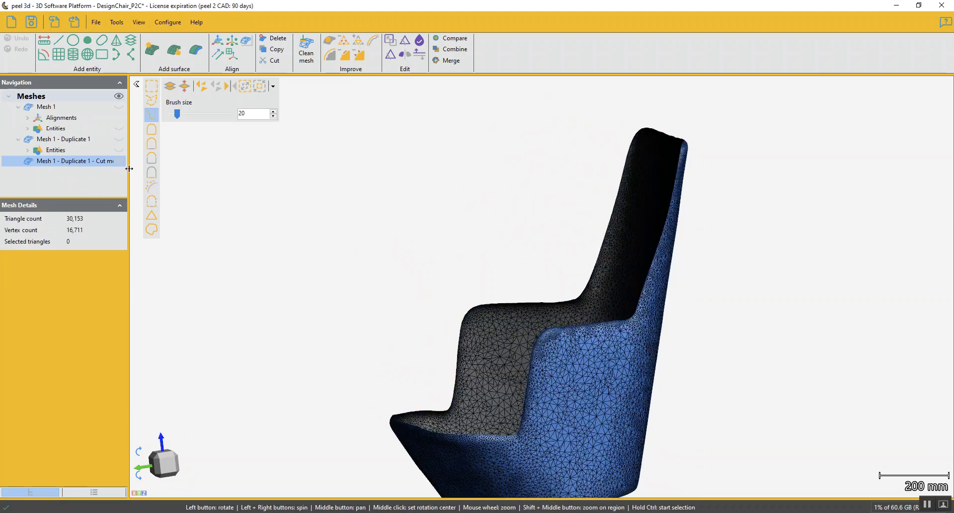
{"action": "left_click_drag", "start_coordinate": [128, 168], "coordinate": [164, 170]}
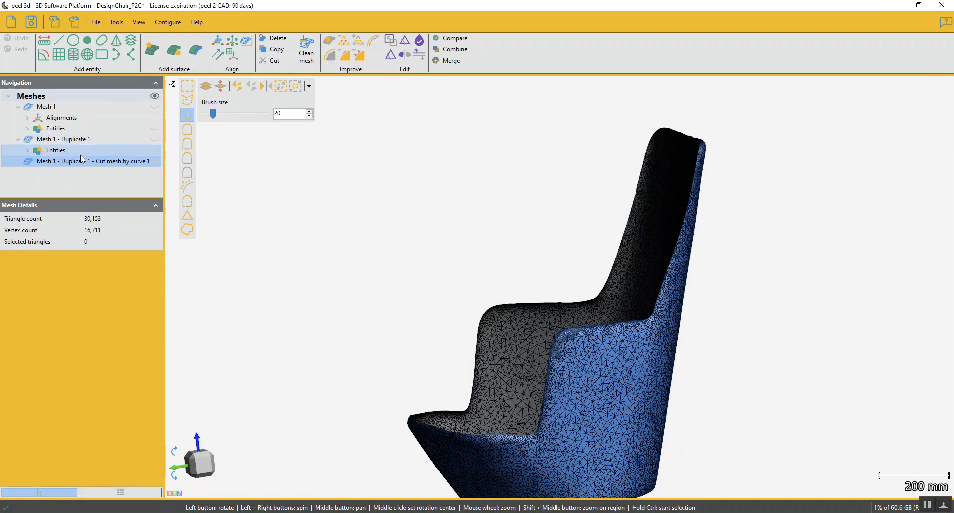
{"action": "left_click", "coordinate": [84, 141]}
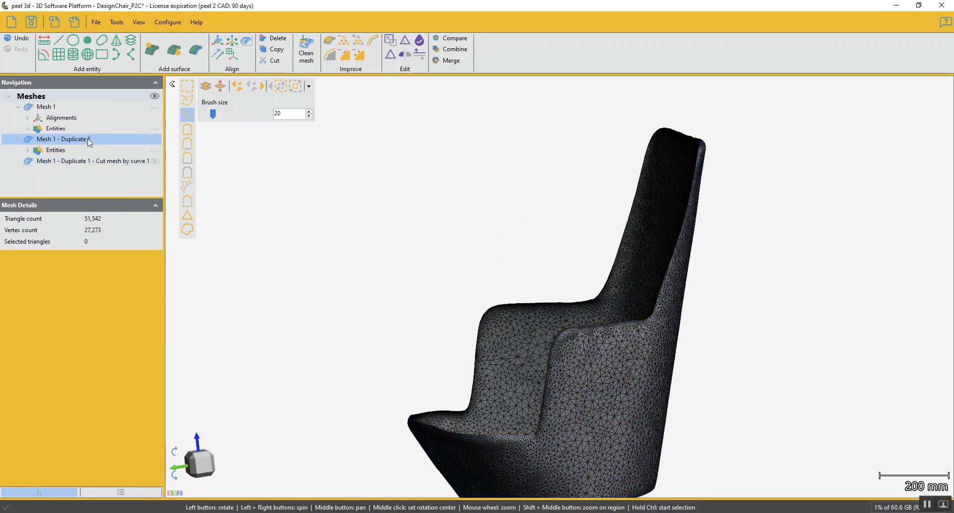
{"action": "left_click", "coordinate": [156, 140]}
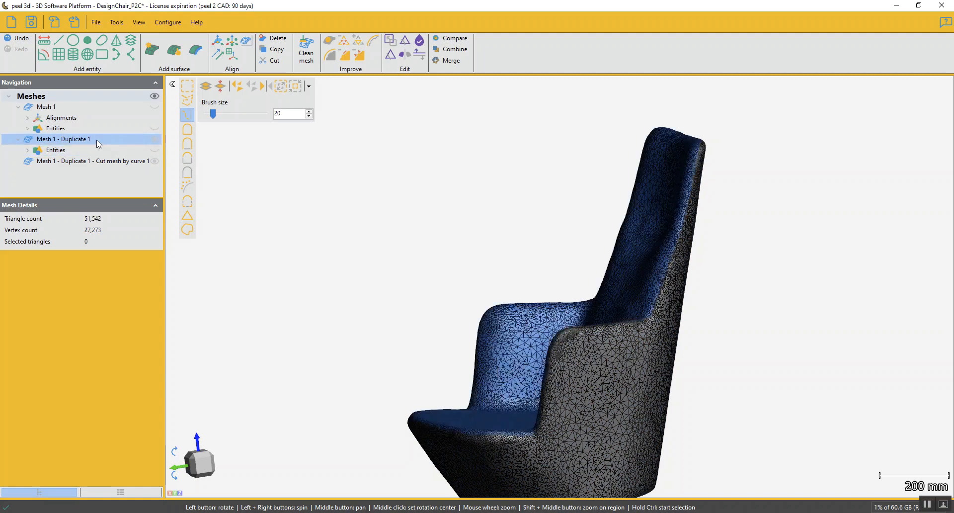
Rename the inner seat and backrest mesh "Mesh 1 - Top".
{"action": "double_click", "coordinate": [67, 141]}
{"action": "left_click_drag", "start_coordinate": [58, 139], "coordinate": [109, 134]}
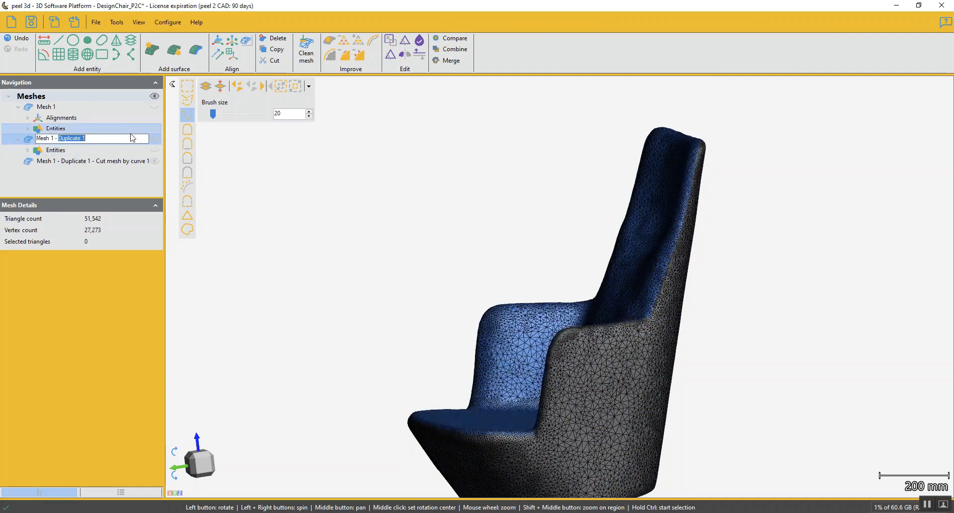
{"action": "type", "text": "Top"}
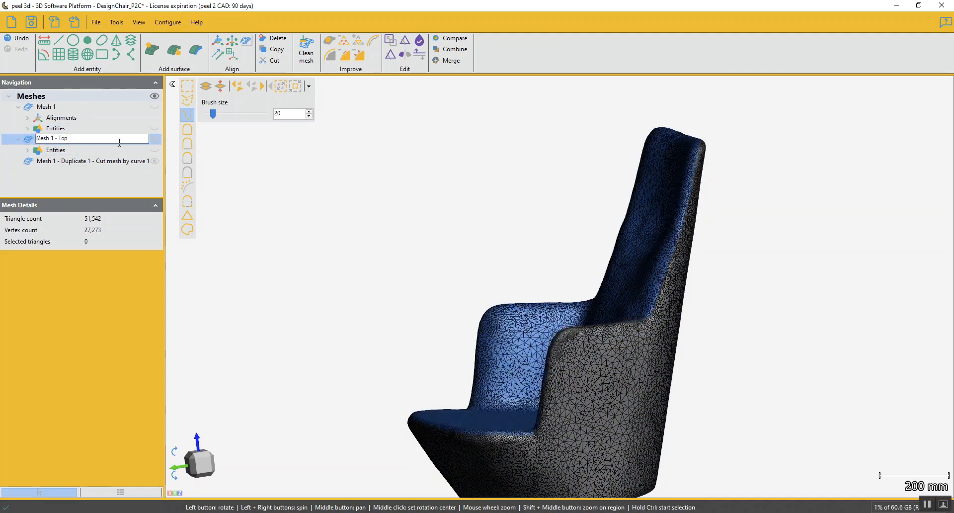
Rename the outer shell mesh produced by the curve cut "Mesh 1 - Bottom".
{"action": "left_click", "coordinate": [84, 164]}
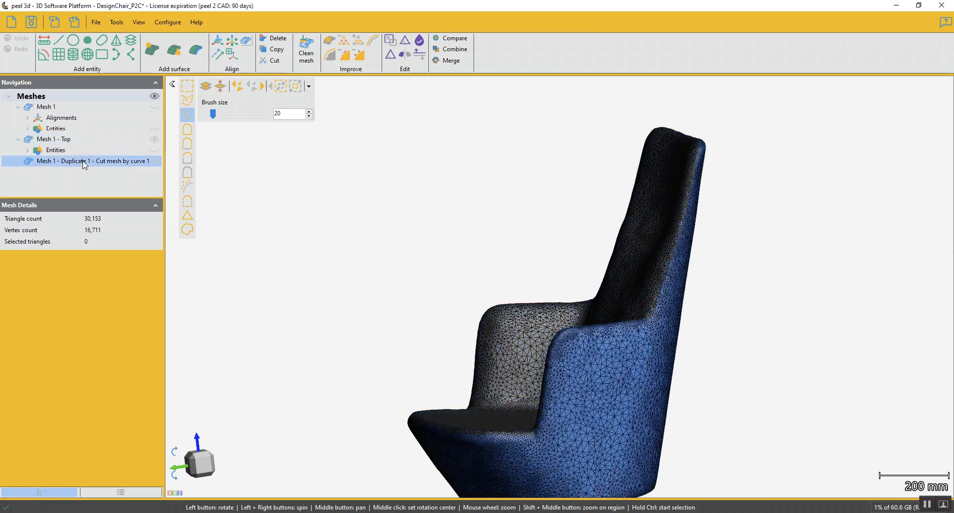
{"action": "left_click", "coordinate": [75, 162]}
{"action": "left_click_drag", "start_coordinate": [58, 160], "coordinate": [167, 150]}
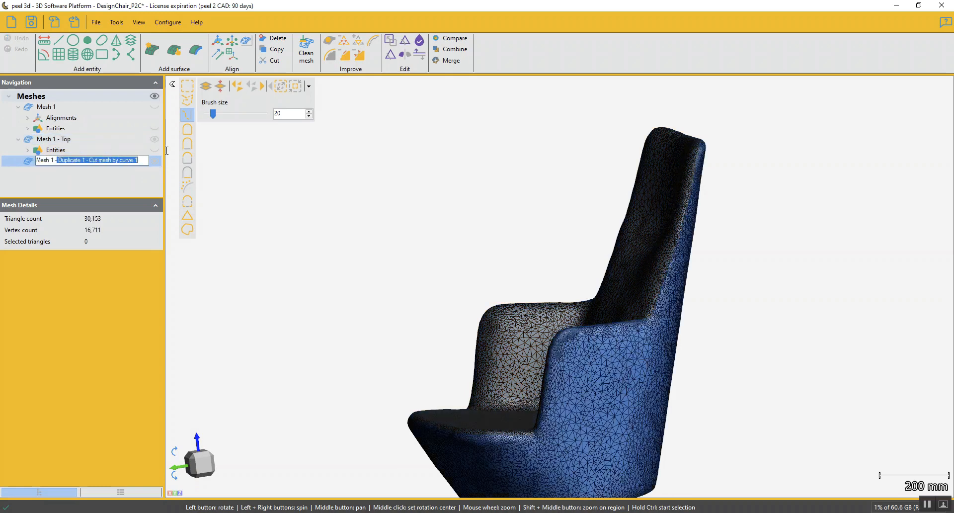
{"action": "type", "text": "Bor"}
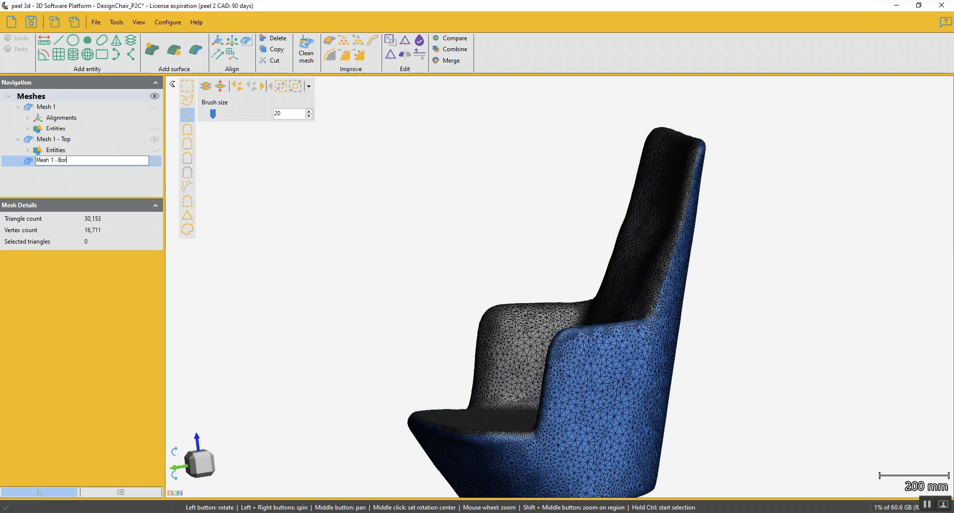
{"action": "key", "text": "Return"}
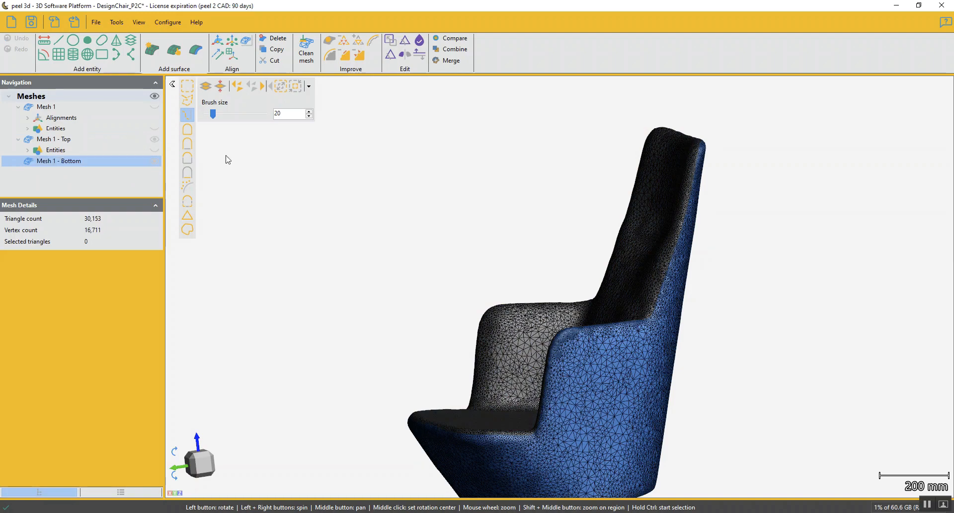
Toggle the visibility of Mesh 1 - Top and Mesh 1 - Bottom to view each separated part on its own.
{"action": "left_click_drag", "start_coordinate": [313, 315], "coordinate": [343, 318]}
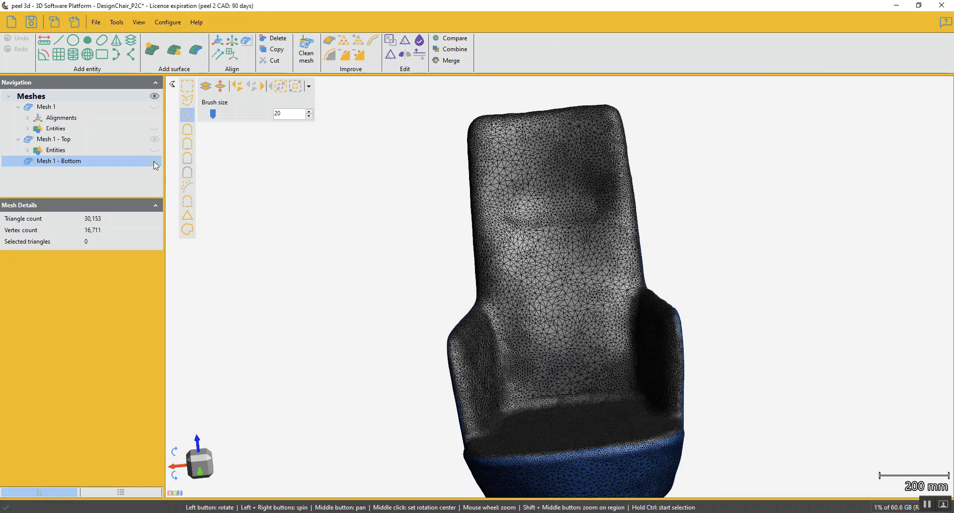
{"action": "left_click", "coordinate": [154, 162]}
{"action": "mouse_move", "coordinate": [556, 318]}
{"action": "left_mouse_down"}
{"action": "mouse_move", "coordinate": [550, 332]}
{"action": "mouse_move", "coordinate": [543, 326]}
{"action": "left_mouse_up"}
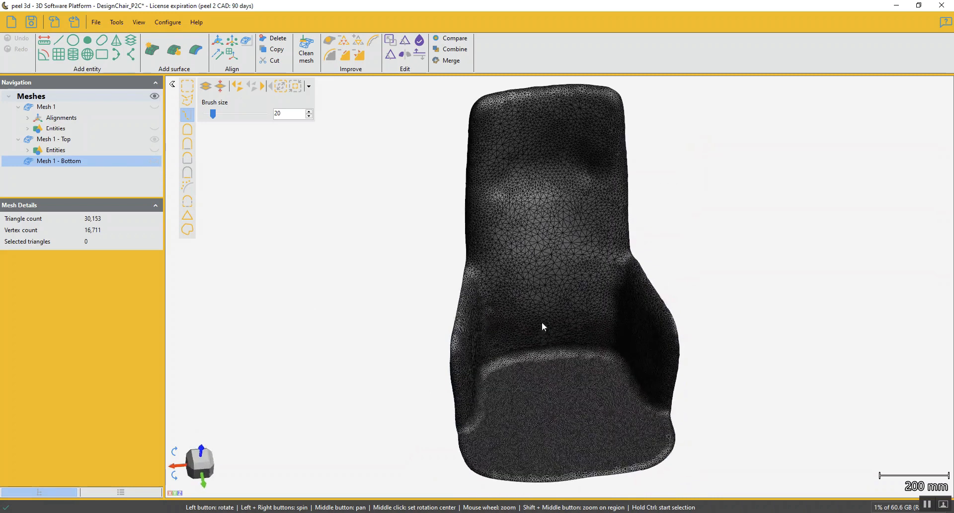
{"action": "left_click", "coordinate": [74, 141]}
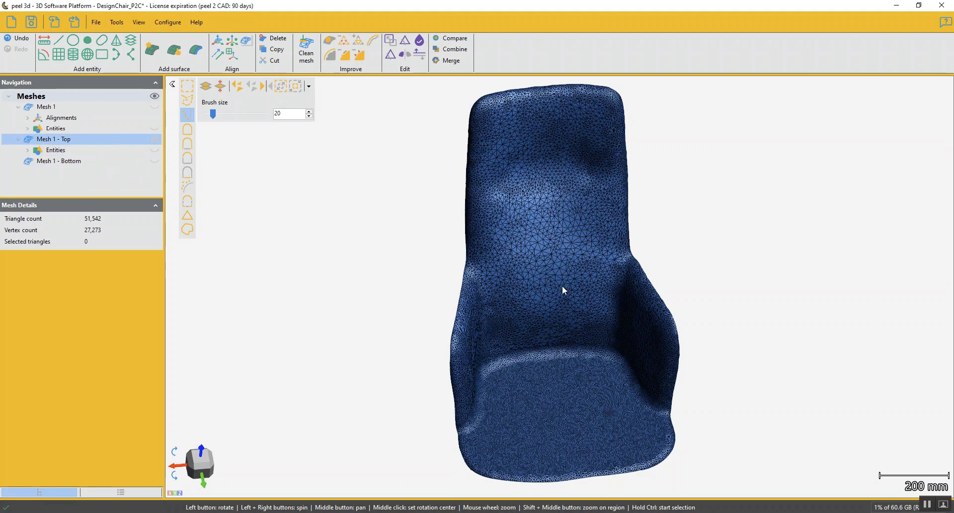
{"action": "left_click", "coordinate": [155, 139]}
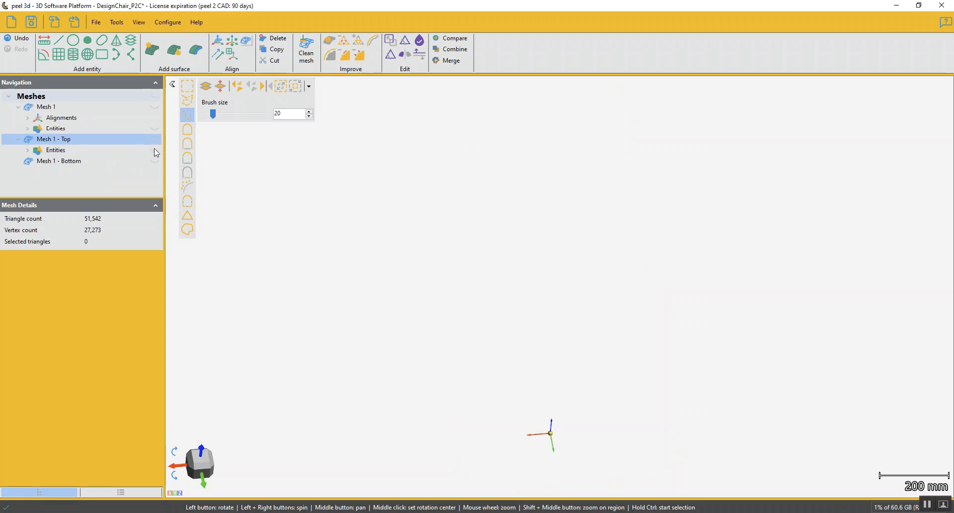
{"action": "left_click", "coordinate": [155, 161]}
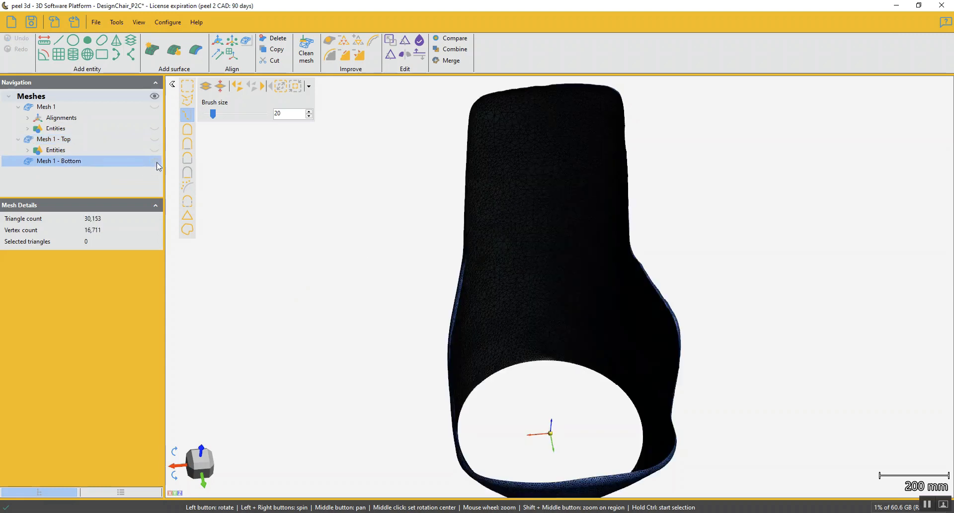
{"action": "left_click", "coordinate": [141, 138]}
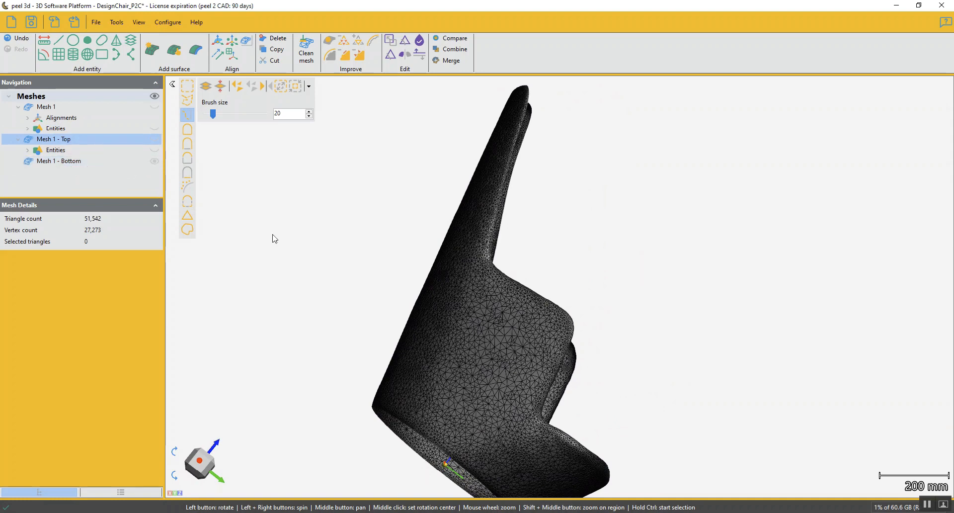
Brush-select a patch of triangles in the middle of the backrest on Mesh 1 - Top, and clear that selection.
{"action": "left_click_drag", "start_coordinate": [356, 260], "coordinate": [318, 256]}
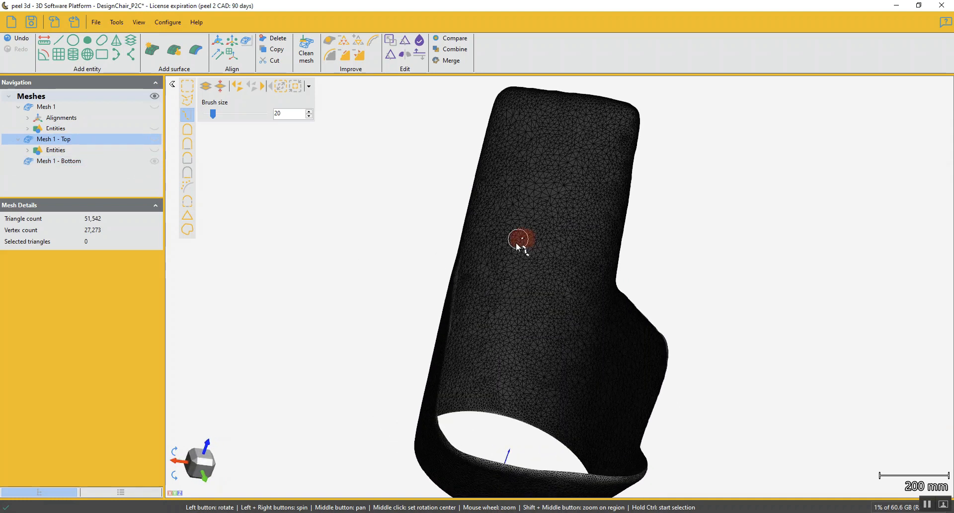
{"action": "mouse_move", "coordinate": [516, 243]}
{"action": "left_mouse_down", "text": "ctrl"}
{"action": "mouse_move", "coordinate": [554, 257]}
{"action": "mouse_move", "coordinate": [521, 287]}
{"action": "left_mouse_up", "text": "ctrl"}
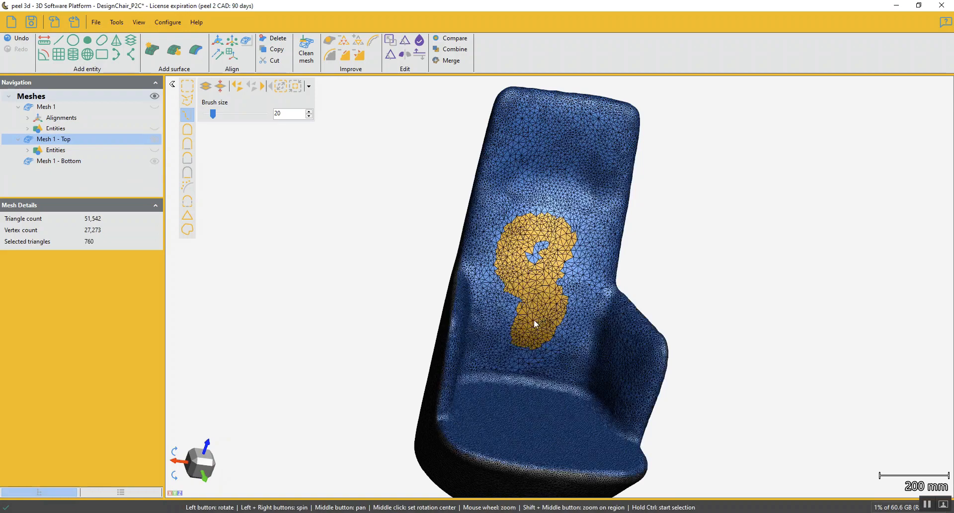
{"action": "left_click_drag", "start_coordinate": [534, 323], "coordinate": [474, 308]}
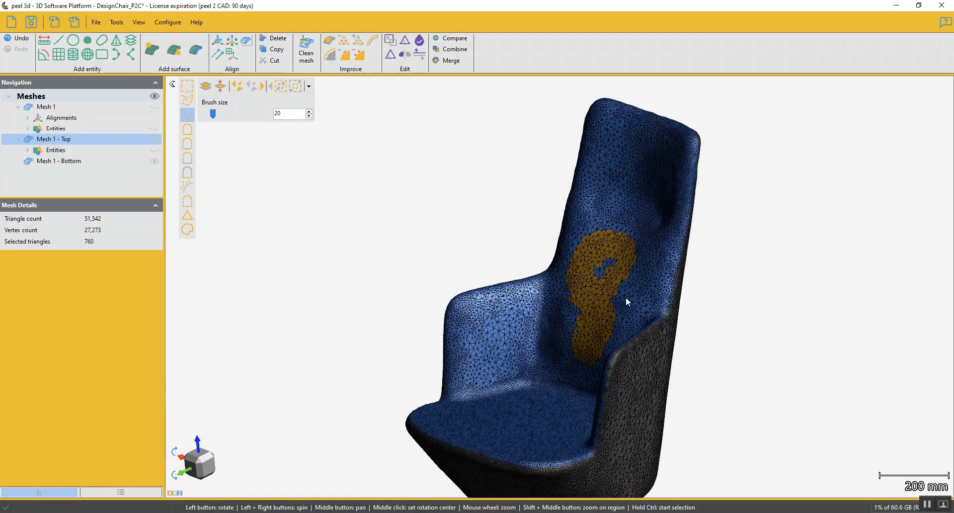
{"action": "left_click_drag", "start_coordinate": [626, 301], "coordinate": [591, 312]}
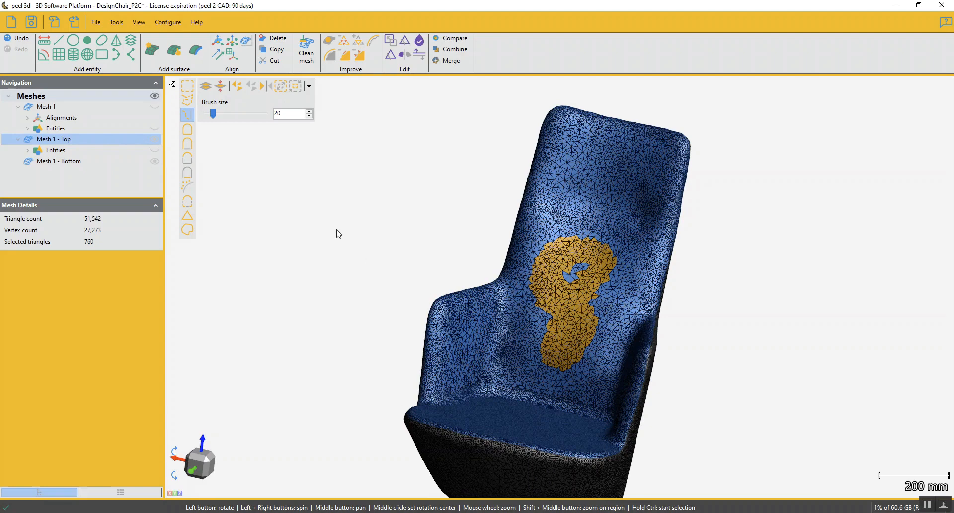
{"action": "left_click", "coordinate": [254, 87]}
Examine the triangle density of Mesh 1 - Top across the seat, its front edge and the armrests.
{"action": "left_click_drag", "start_coordinate": [490, 338], "coordinate": [512, 397]}
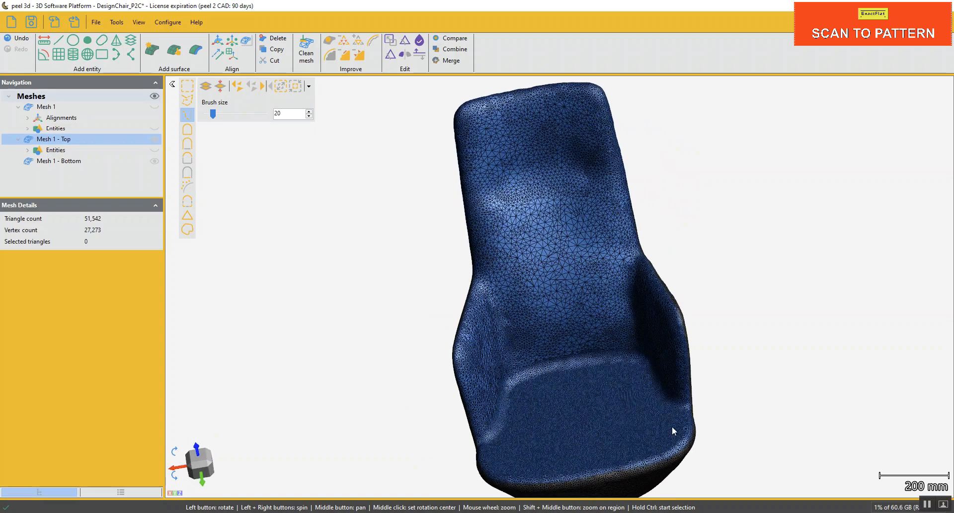
{"action": "scroll", "coordinate": [549, 335], "scroll_direction": "down", "scroll_amount": 5}
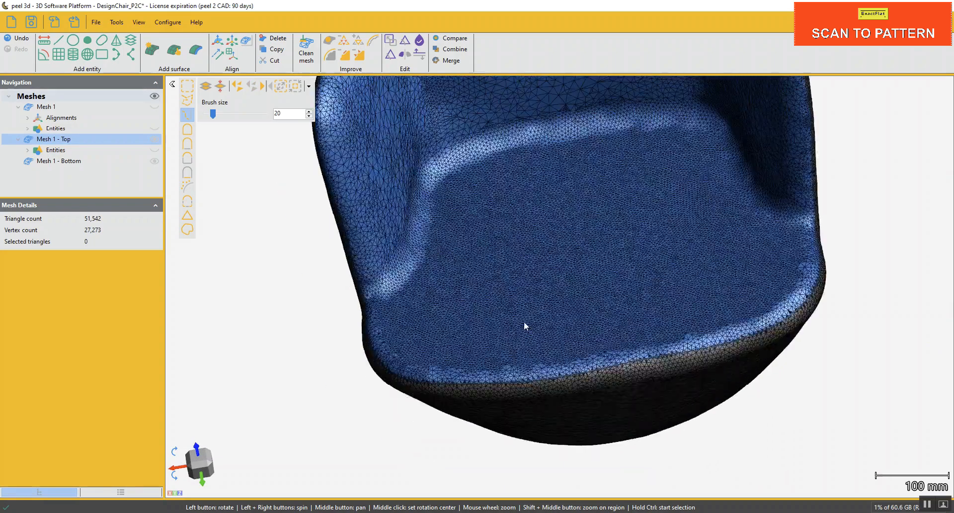
{"action": "left_click_drag", "start_coordinate": [524, 324], "coordinate": [579, 242]}
{"action": "scroll", "coordinate": [496, 304], "scroll_direction": "up", "scroll_amount": 5}
{"action": "left_click_drag", "start_coordinate": [532, 396], "coordinate": [530, 371]}
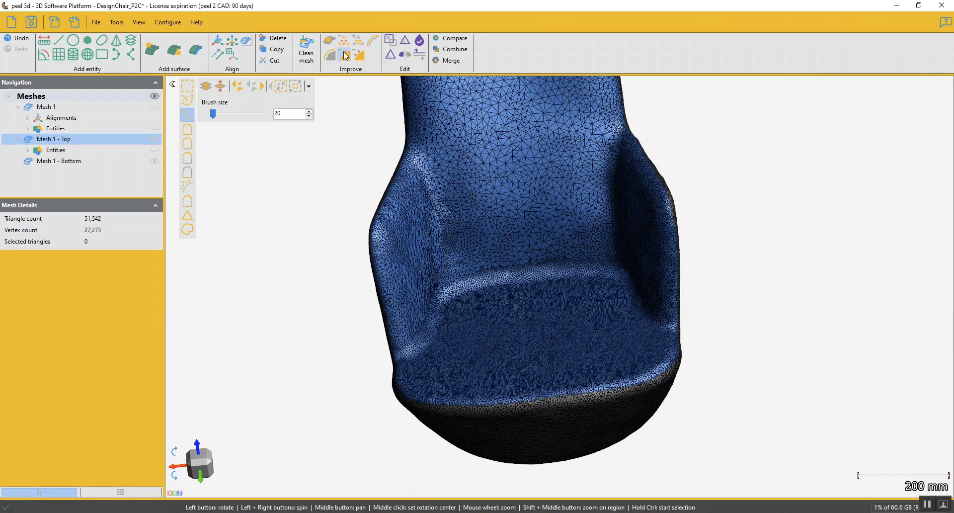
{"action": "left_click_drag", "start_coordinate": [567, 329], "coordinate": [571, 345]}
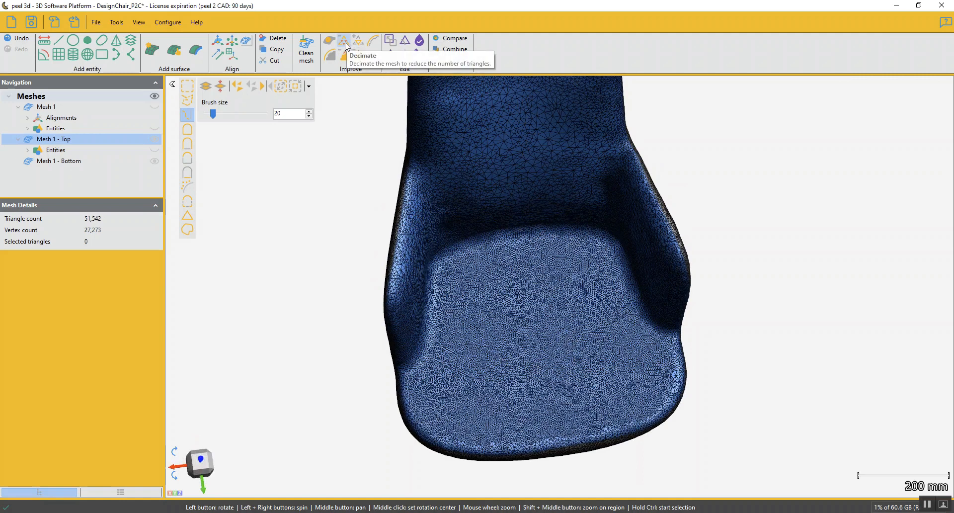
{"action": "left_click", "coordinate": [343, 42]}
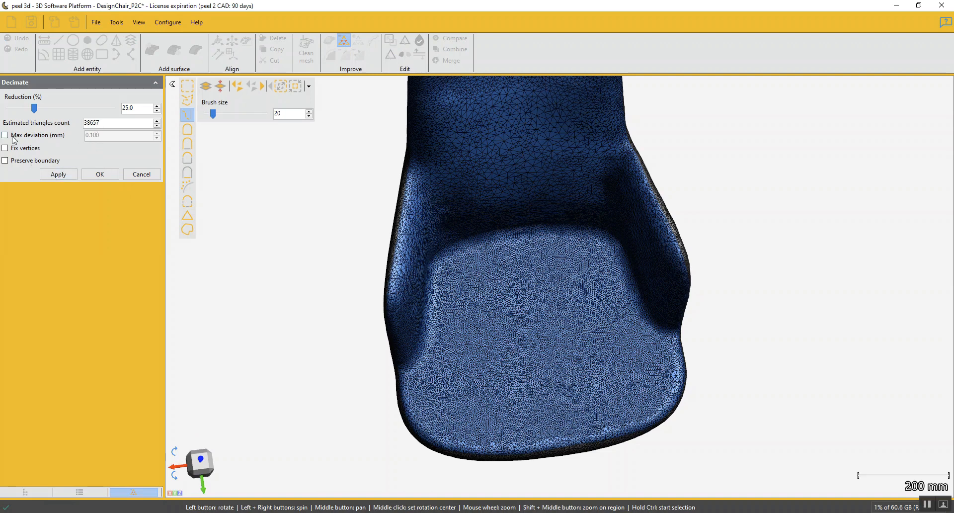
{"action": "left_click", "coordinate": [58, 175]}
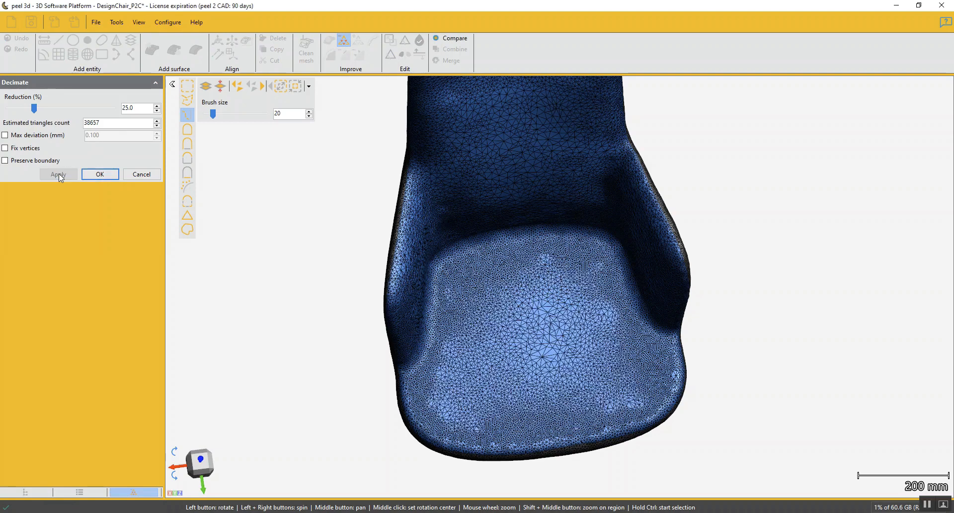
{"action": "left_click_drag", "start_coordinate": [517, 251], "coordinate": [579, 341]}
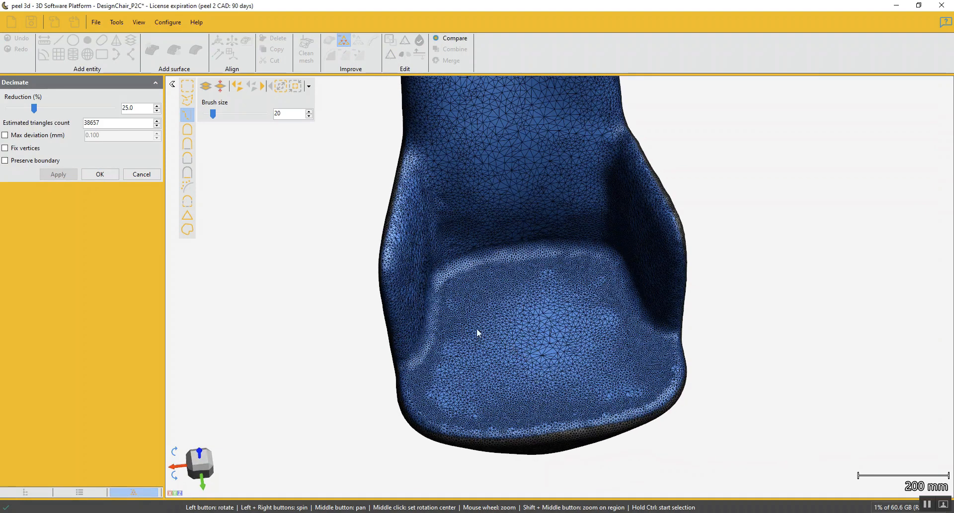
{"action": "left_click", "coordinate": [141, 174]}
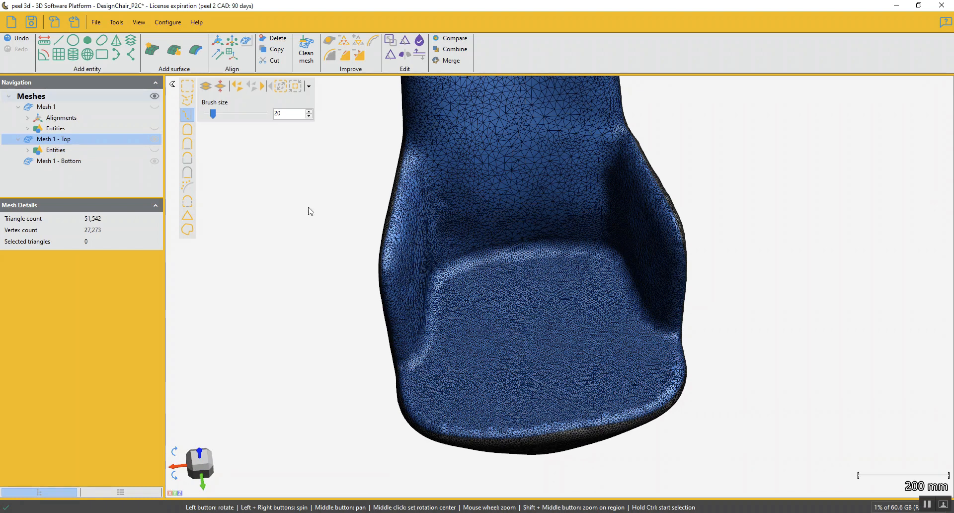
Hide Mesh 1 - Bottom and start a Decimate of Mesh 1 - Top with boundary preservation enabled.
{"action": "left_click", "coordinate": [155, 161]}
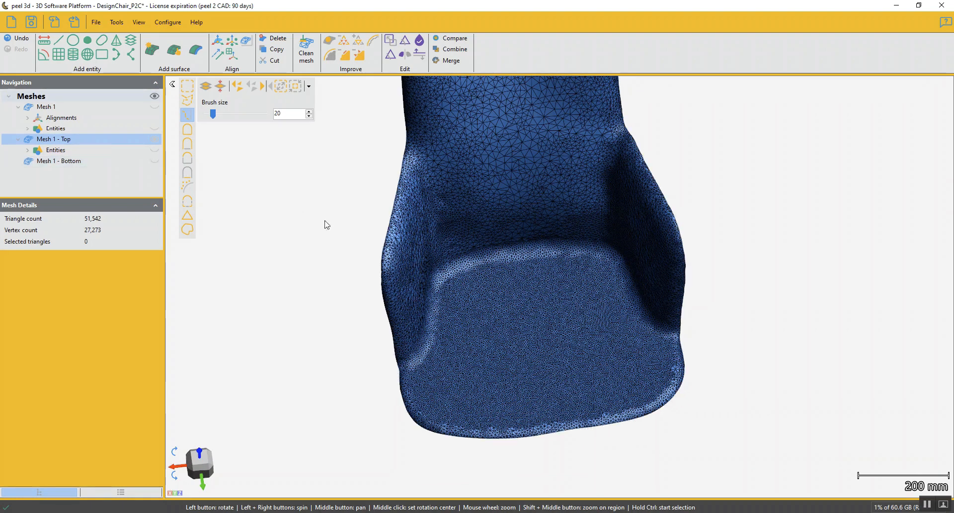
{"action": "left_click", "coordinate": [341, 43]}
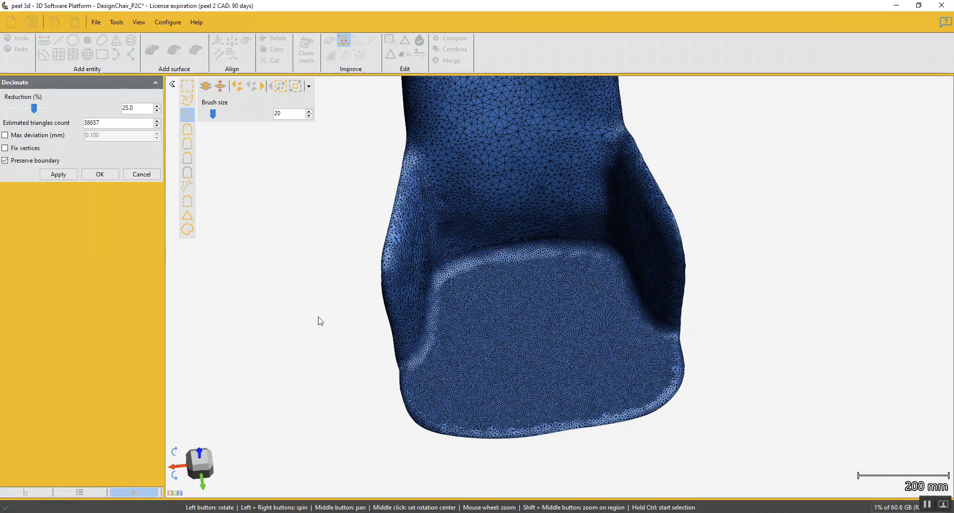
{"action": "scroll", "coordinate": [386, 386], "scroll_direction": "up", "scroll_amount": 10}
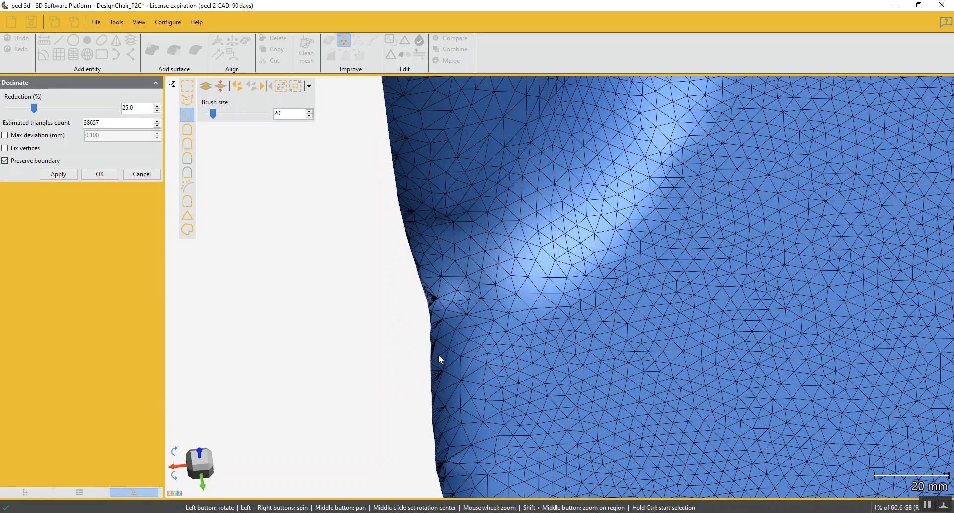
{"action": "mouse_move", "coordinate": [439, 354]}
{"action": "left_mouse_down"}
{"action": "mouse_move", "coordinate": [438, 363]}
{"action": "mouse_move", "coordinate": [462, 358]}
{"action": "mouse_move", "coordinate": [445, 354]}
{"action": "left_mouse_up"}
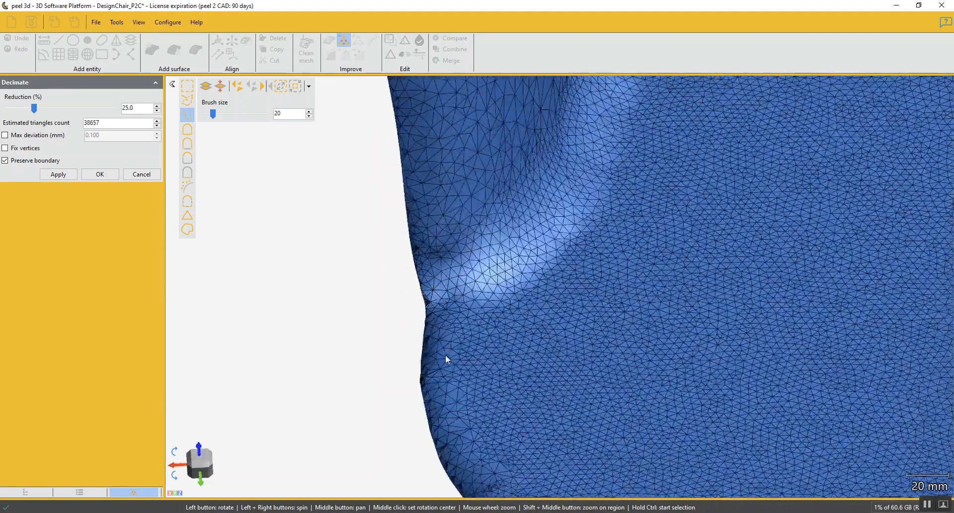
{"action": "scroll", "coordinate": [445, 353], "scroll_direction": "down", "scroll_amount": 10}
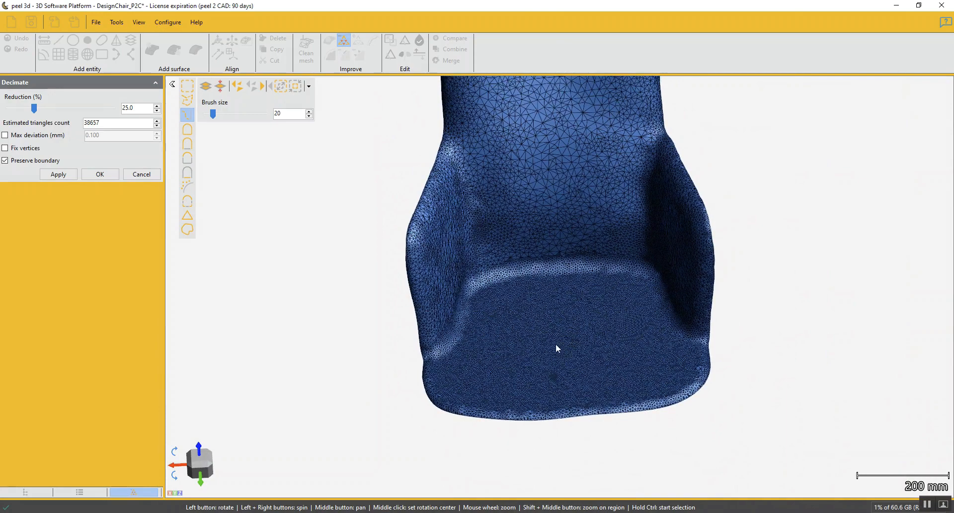
{"action": "left_click_drag", "start_coordinate": [556, 344], "coordinate": [444, 354]}
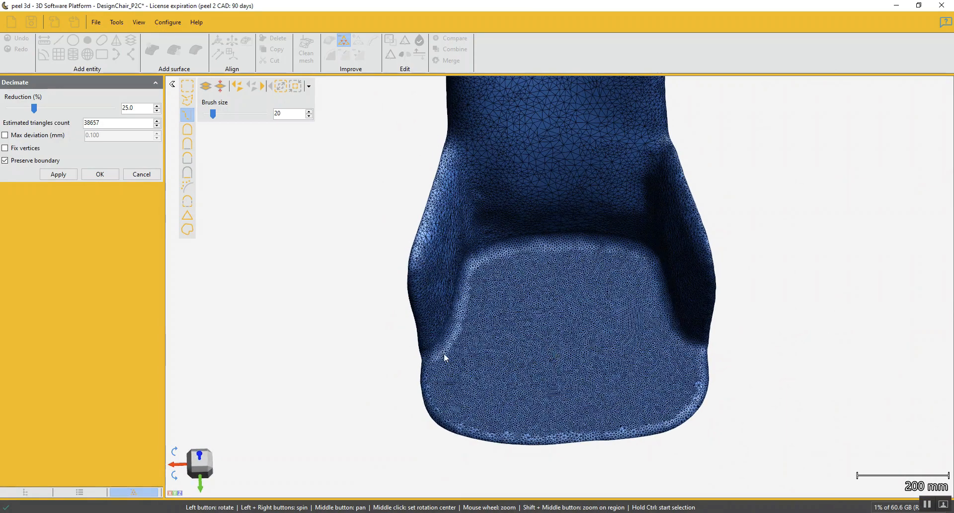
Decimate Mesh 1 - Top to 38000 triangles with the maximum deviation limited to 0.2 mm.
{"action": "left_click", "coordinate": [5, 135]}
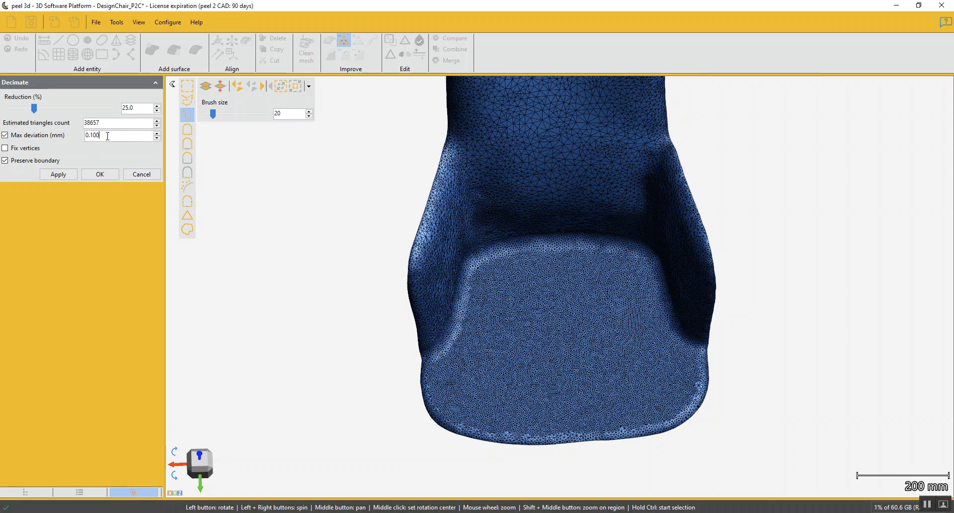
{"action": "left_click_drag", "start_coordinate": [108, 136], "coordinate": [83, 136]}
{"action": "type", "text": ".2"}
{"action": "left_click", "coordinate": [111, 123]}
{"action": "type", "text": "38000"}
{"action": "left_click", "coordinate": [65, 176]}
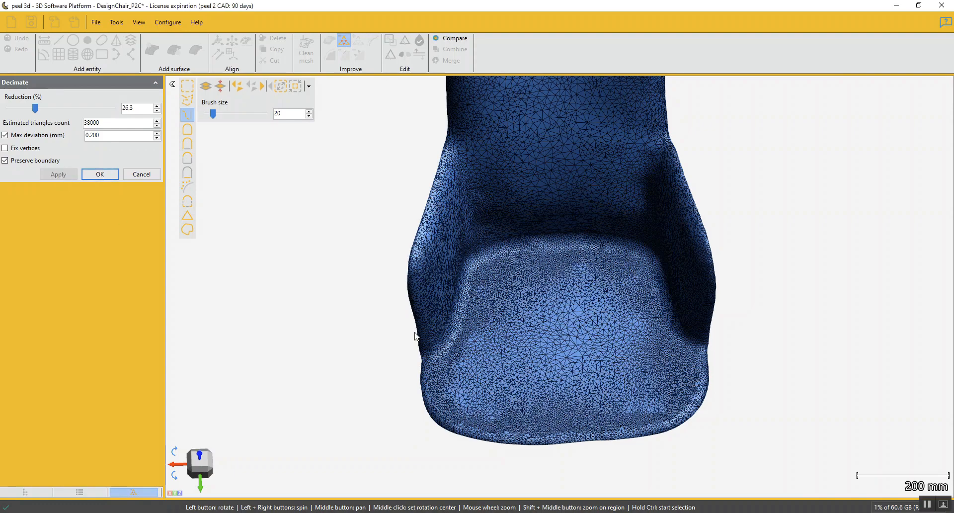
{"action": "left_click_drag", "start_coordinate": [416, 336], "coordinate": [558, 358]}
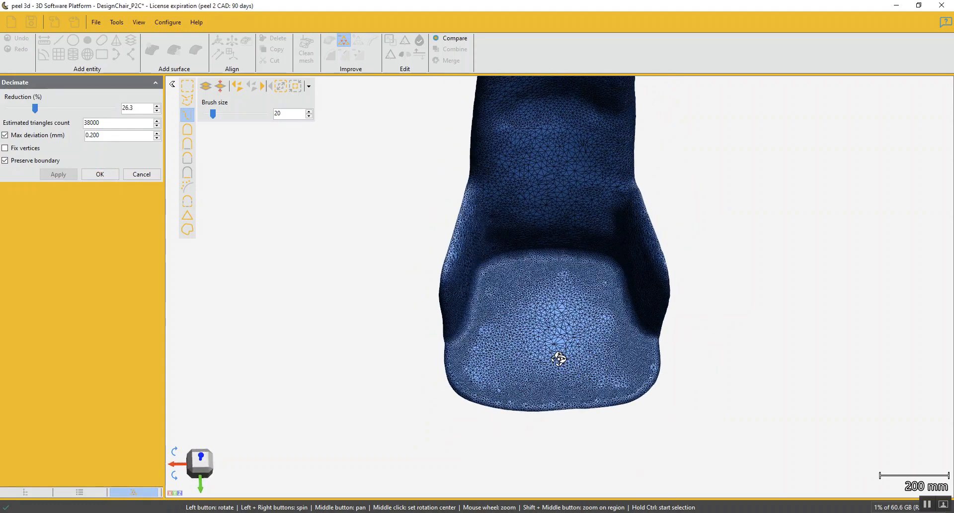
{"action": "left_click", "coordinate": [100, 174]}
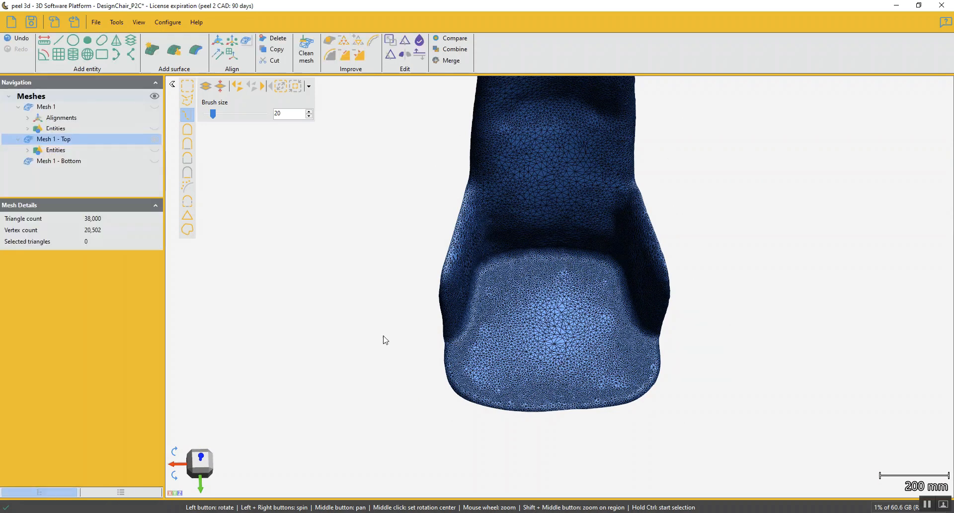
Start a curve fitted on the mesh at the seat's left outer edge and run it back along the left armrest crease.
{"action": "left_click_drag", "start_coordinate": [453, 335], "coordinate": [496, 328]}
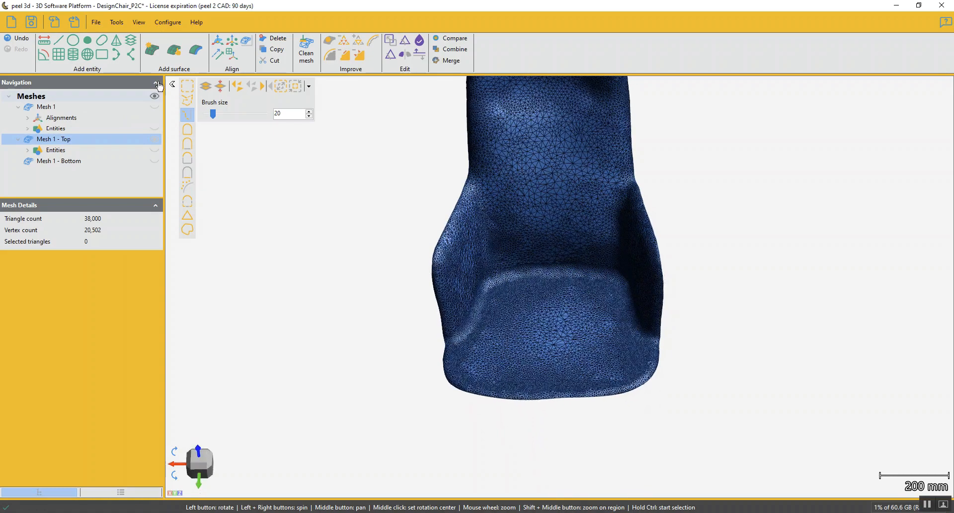
{"action": "left_click", "coordinate": [116, 54]}
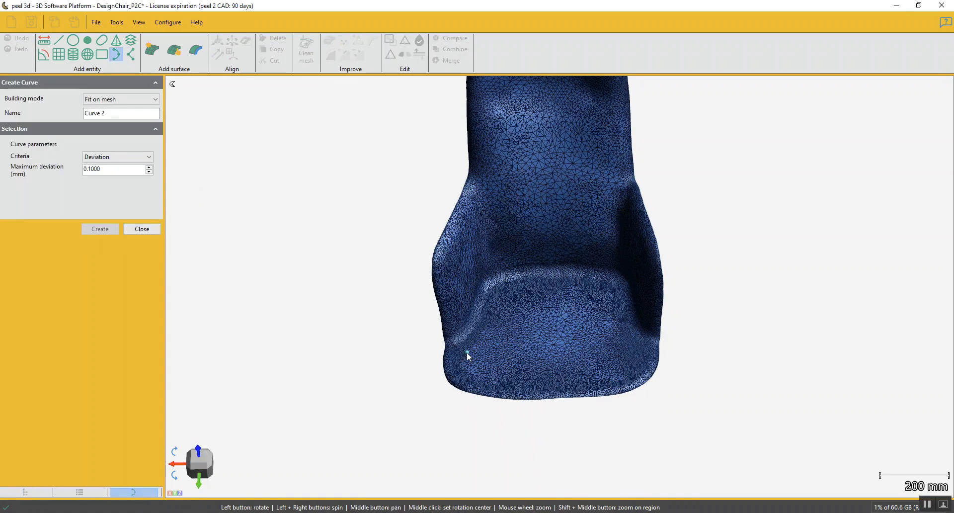
{"action": "scroll", "coordinate": [399, 332], "scroll_direction": "up", "scroll_amount": 2}
{"action": "scroll", "coordinate": [560, 345], "scroll_direction": "up", "scroll_amount": 2}
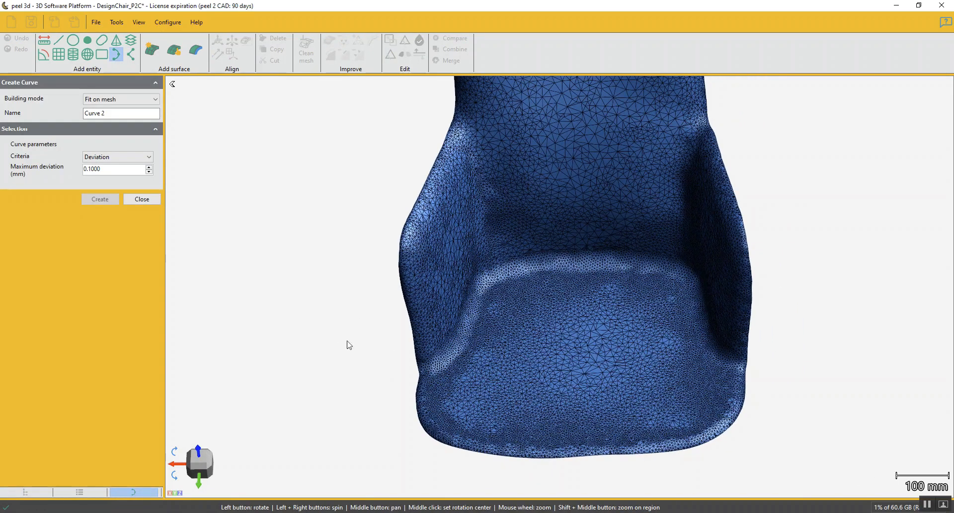
{"action": "scroll", "coordinate": [423, 374], "scroll_direction": "up", "scroll_amount": 5}
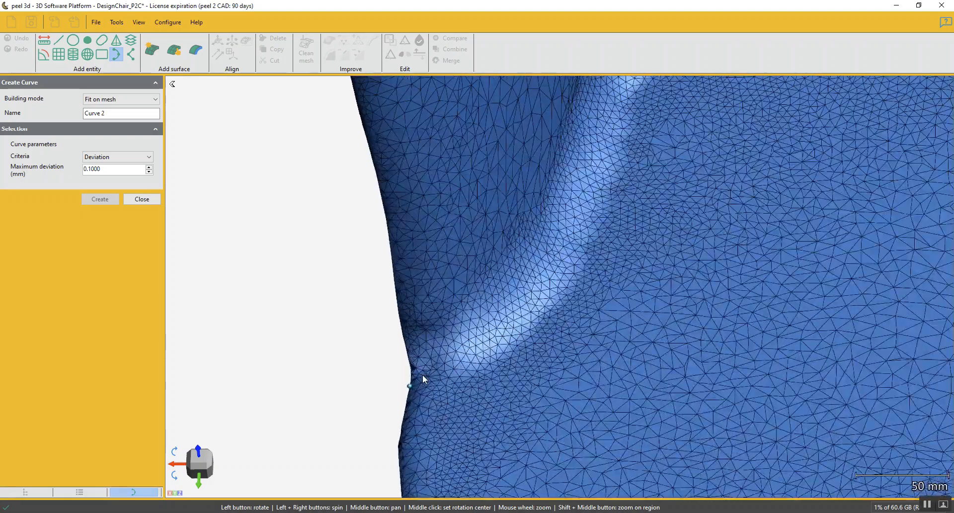
{"action": "scroll", "coordinate": [410, 371], "scroll_direction": "up", "scroll_amount": 3}
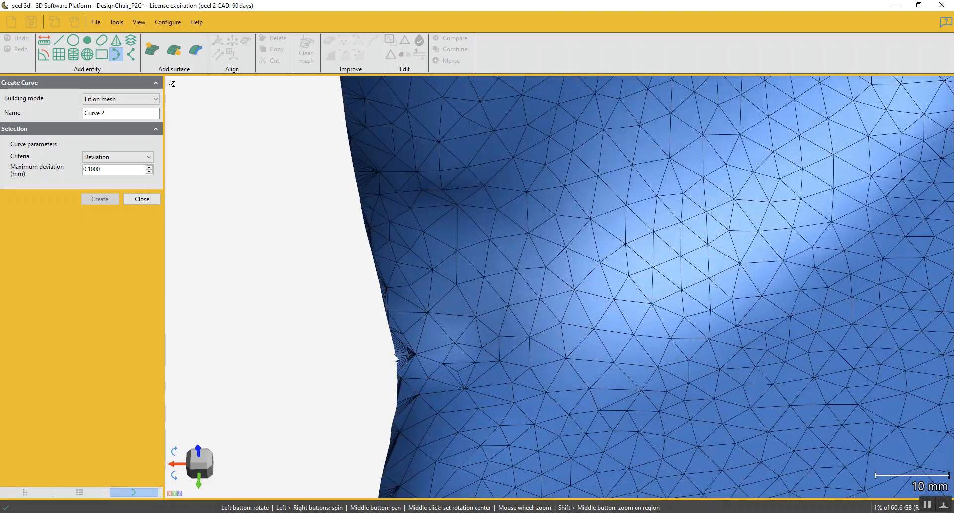
{"action": "scroll", "coordinate": [398, 355], "scroll_direction": "down", "scroll_amount": 5}
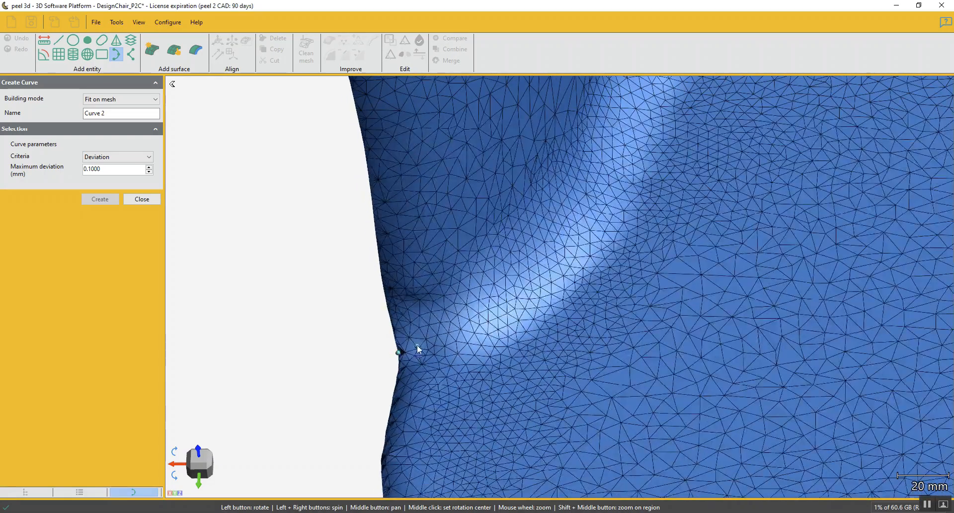
{"action": "left_click", "coordinate": [449, 336]}
{"action": "left_click", "coordinate": [496, 298]}
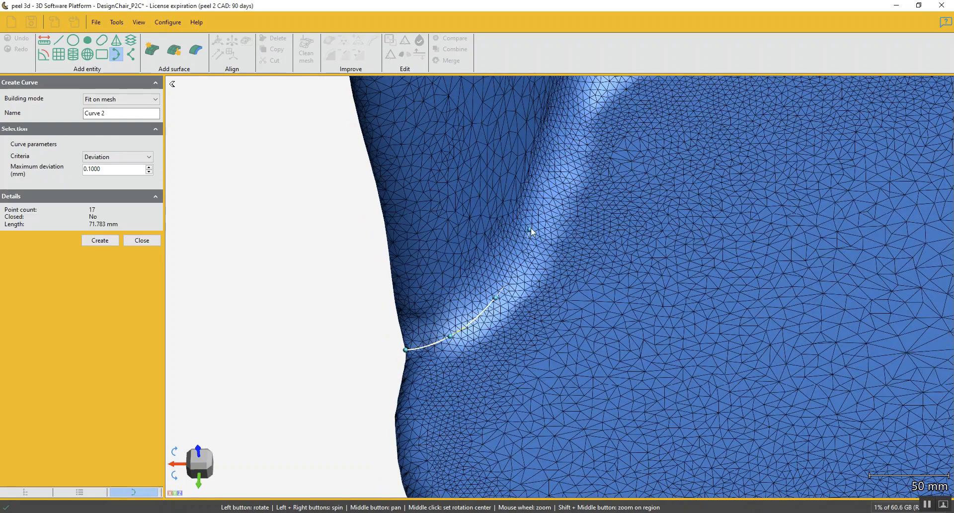
{"action": "left_click", "coordinate": [535, 221]}
{"action": "left_click", "coordinate": [566, 120]}
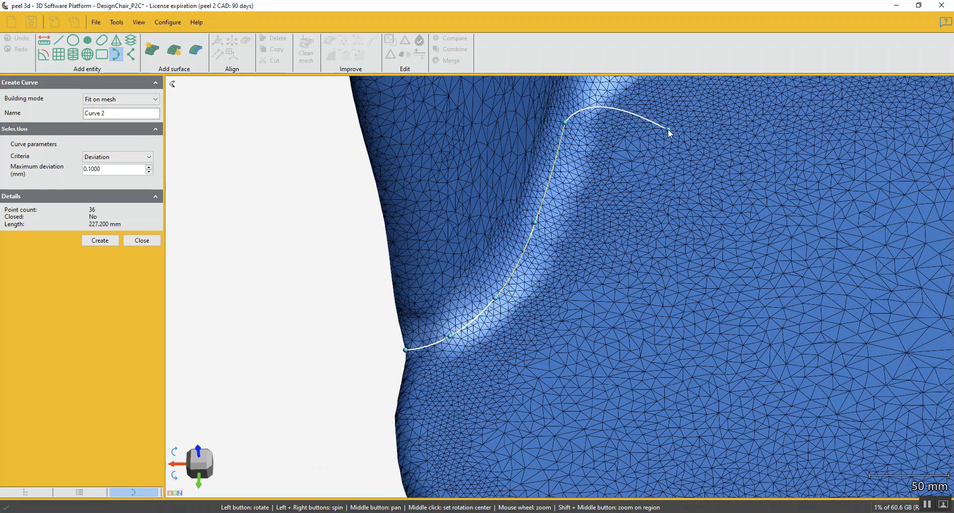
Continue the fitted curve around the seat's left rear corner onto the crease below the backrest.
{"action": "middle_click_drag", "start_coordinate": [666, 132], "coordinate": [535, 241]}
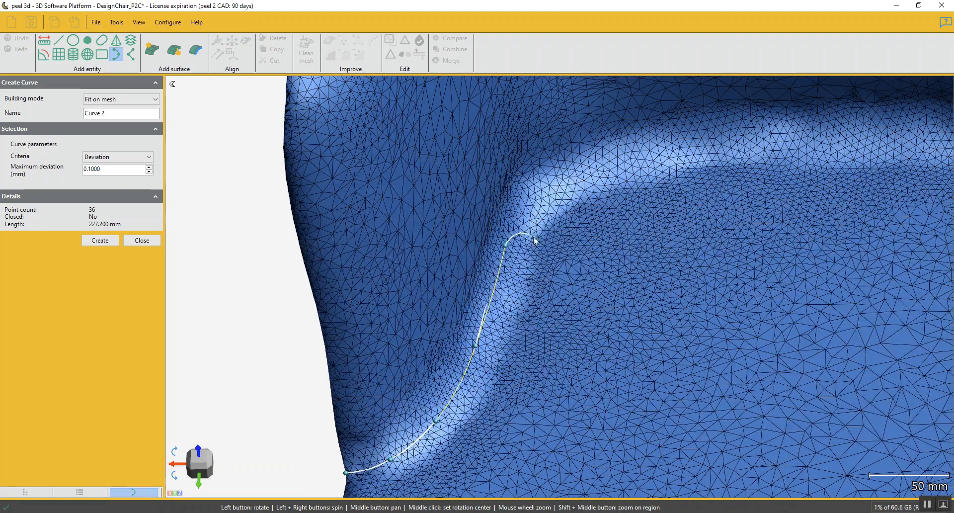
{"action": "left_click", "coordinate": [536, 201]}
{"action": "left_click", "coordinate": [615, 165]}
{"action": "left_click", "coordinate": [719, 152]}
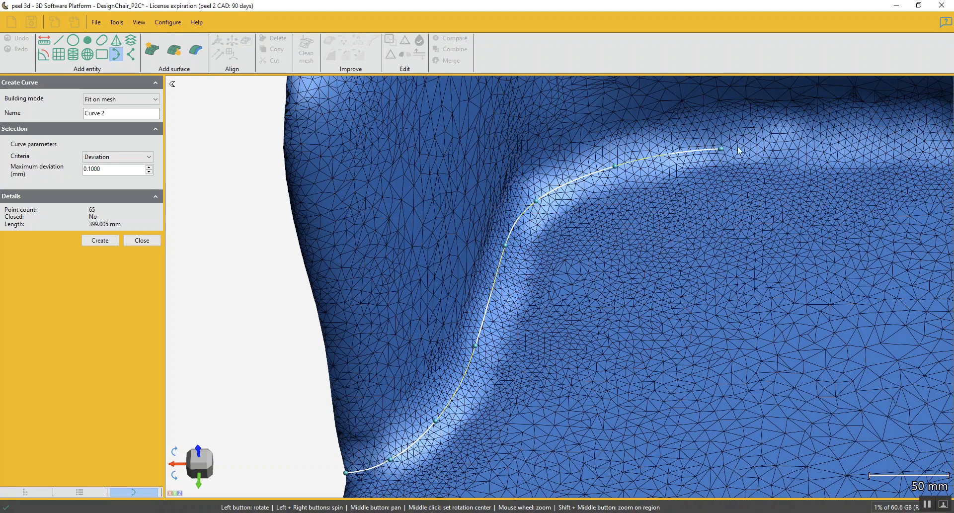
Extend the fitted curve along the crease between seat and backrest toward the right rear corner.
{"action": "middle_click_drag", "start_coordinate": [885, 144], "coordinate": [582, 148]}
{"action": "scroll", "coordinate": [583, 148], "scroll_direction": "up", "scroll_amount": 1}
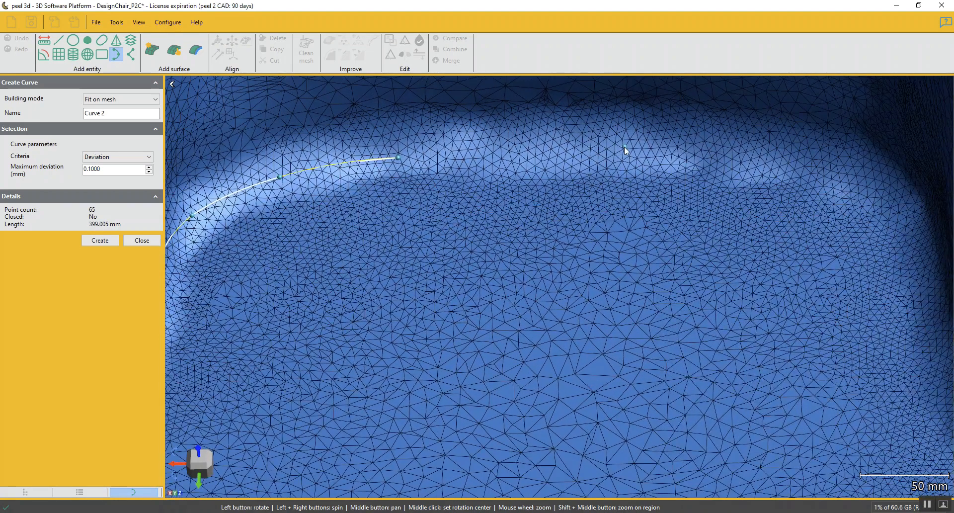
{"action": "left_click", "coordinate": [624, 148]}
{"action": "left_click", "coordinate": [743, 154]}
{"action": "left_click", "coordinate": [830, 167]}
{"action": "left_click", "coordinate": [840, 172]}
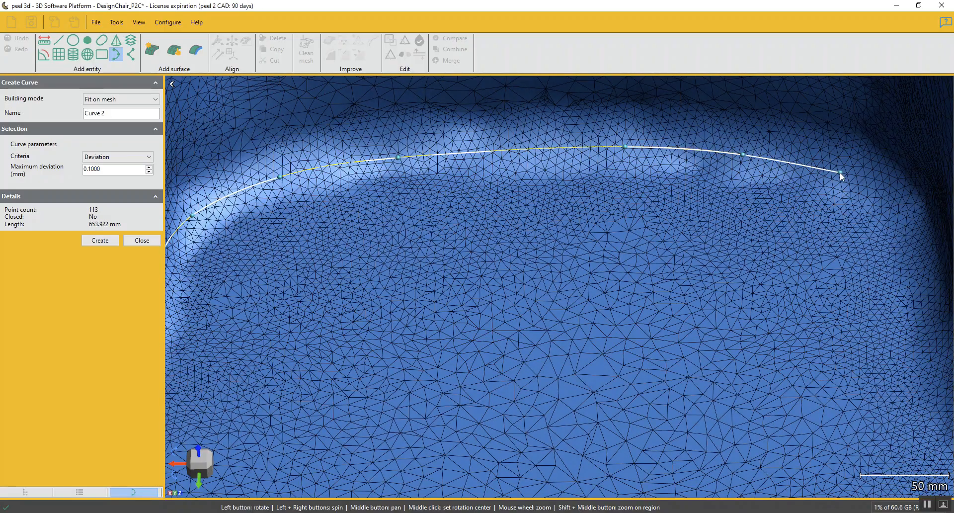
Carry the fitted curve around the right rear corner and along the right armrest crease to the mesh's outer edge.
{"action": "middle_click_drag", "start_coordinate": [879, 183], "coordinate": [648, 136]}
{"action": "left_click_drag", "start_coordinate": [696, 237], "coordinate": [551, 239]}
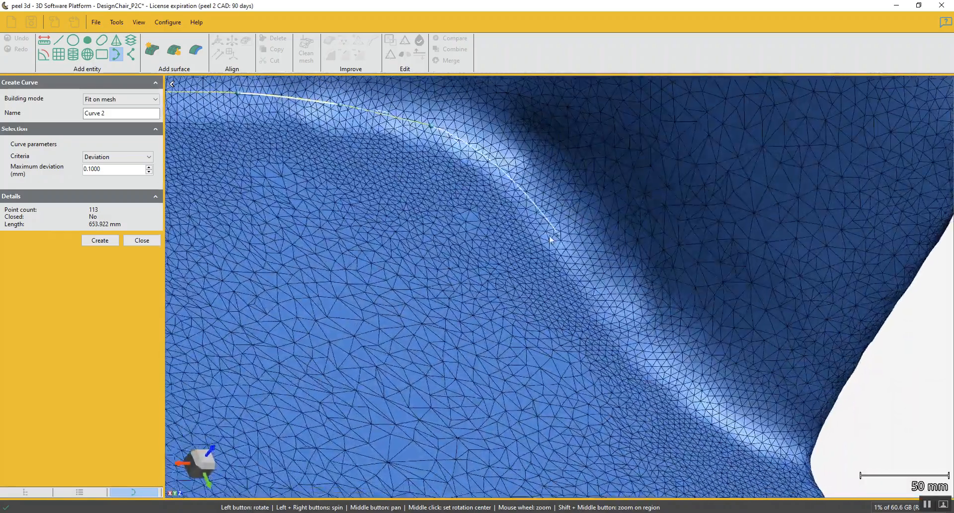
{"action": "left_click_drag", "start_coordinate": [461, 208], "coordinate": [462, 231]}
{"action": "left_click", "coordinate": [457, 225]}
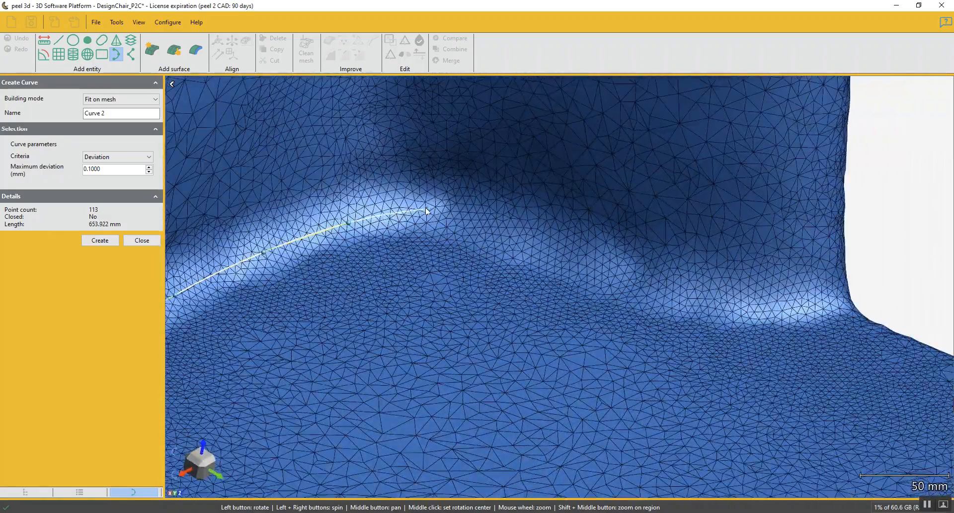
{"action": "left_click", "coordinate": [517, 236]}
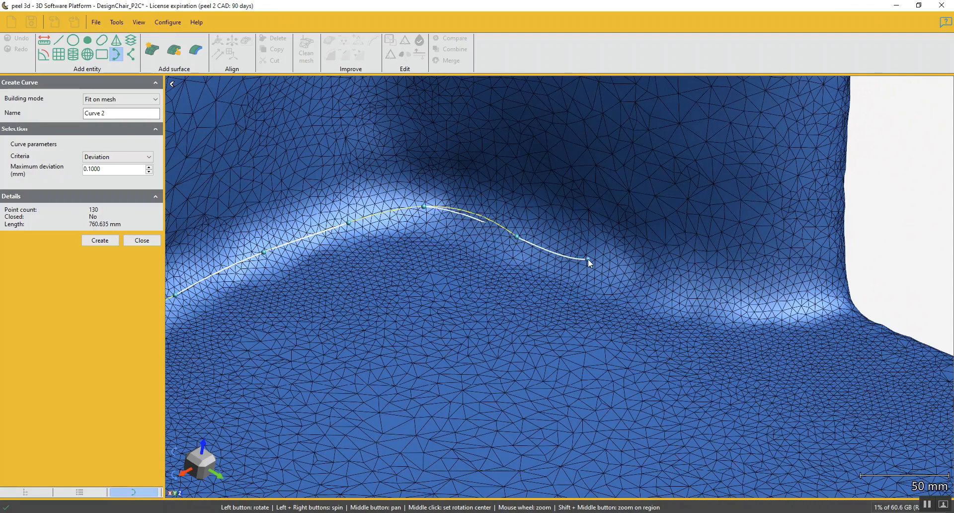
{"action": "left_click", "coordinate": [606, 270]}
{"action": "left_click", "coordinate": [717, 297]}
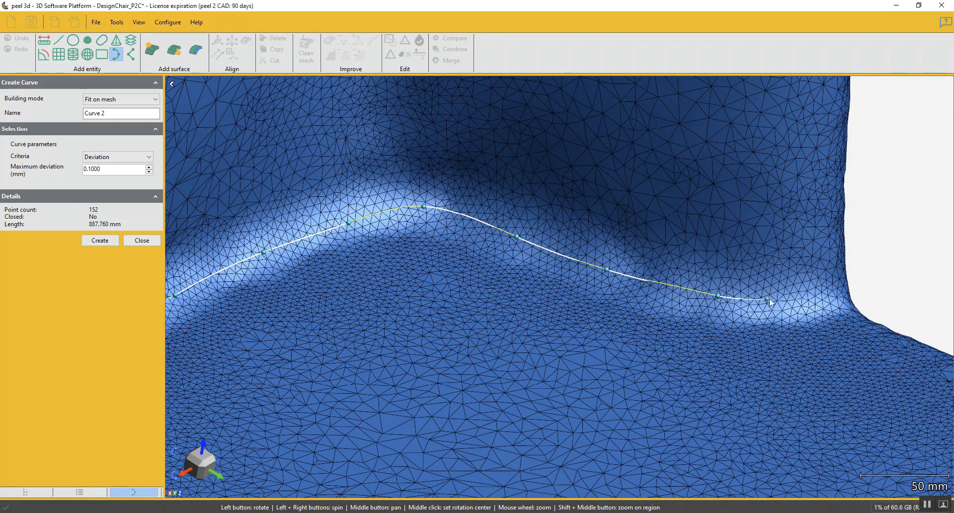
{"action": "left_click", "coordinate": [794, 293]}
{"action": "left_click_drag", "start_coordinate": [839, 296], "coordinate": [823, 293]}
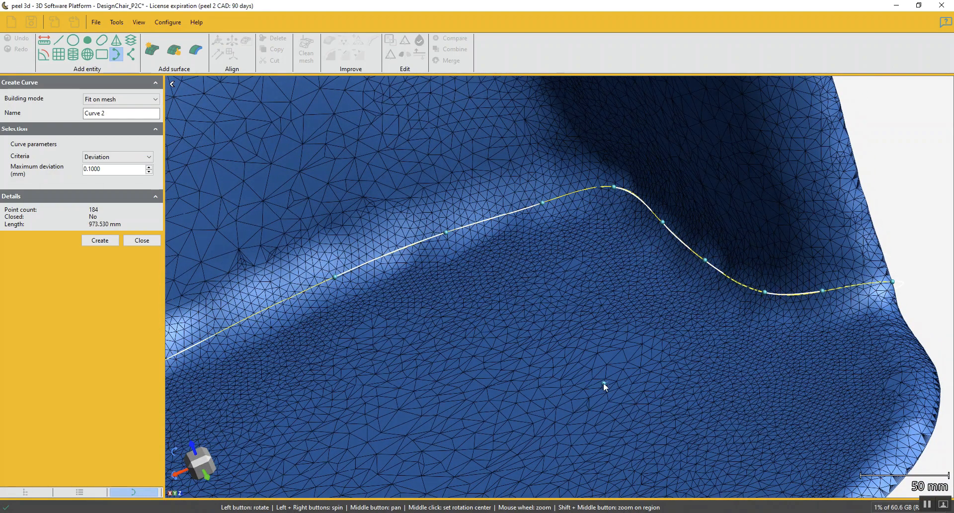
Try a maximum deviation of 0.5 mm for the fitted curve and settle on 1 mm.
{"action": "double_click", "coordinate": [105, 169]}
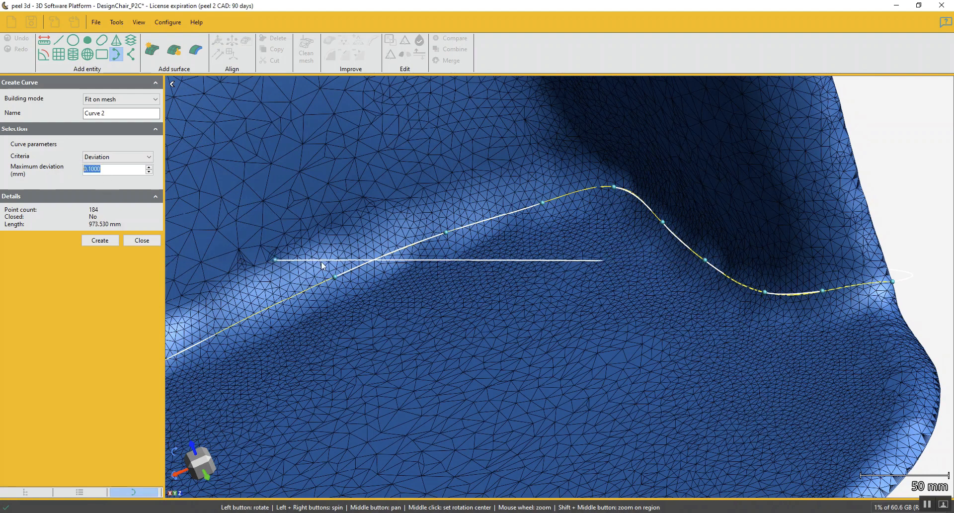
{"action": "type", "text": ".5"}
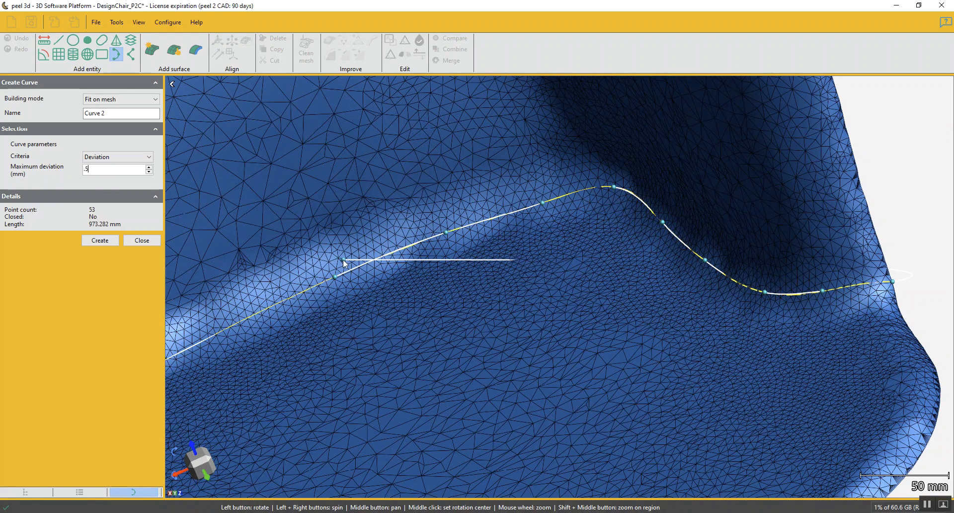
{"action": "scroll", "coordinate": [568, 336], "scroll_direction": "down", "scroll_amount": 3}
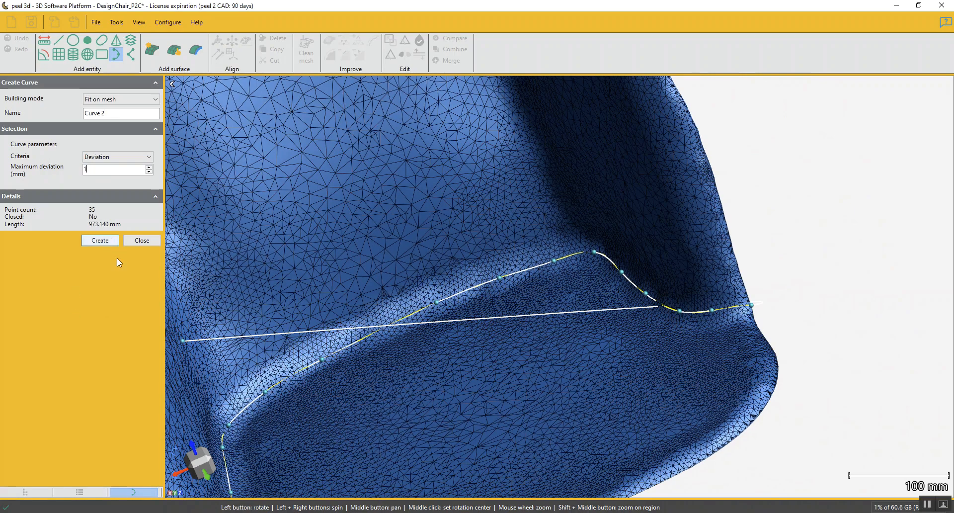
{"action": "left_click_drag", "start_coordinate": [521, 377], "coordinate": [447, 318]}
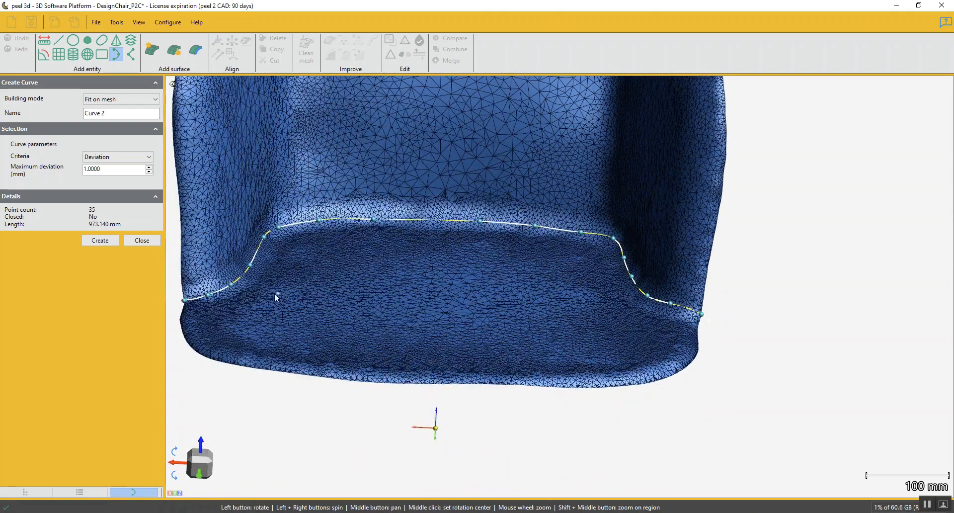
Create the fitted seat-crease curve and cut the top mesh along it, keeping both parts.
{"action": "left_click", "coordinate": [100, 241]}
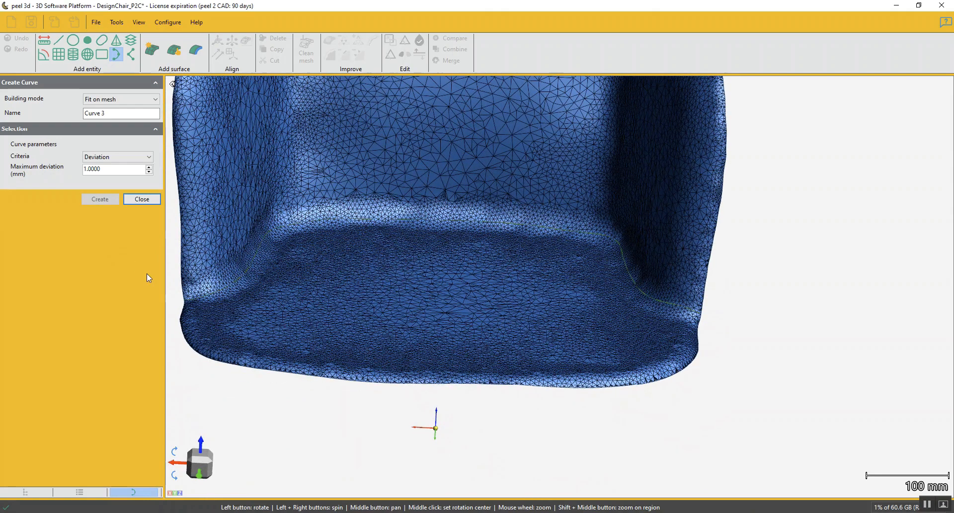
{"action": "left_click", "coordinate": [142, 199]}
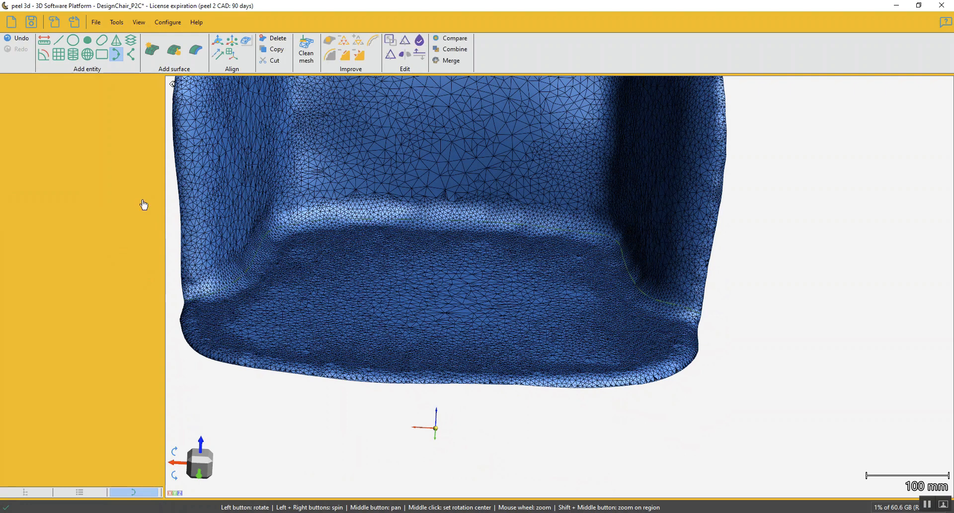
{"action": "left_click", "coordinate": [405, 41]}
{"action": "left_click", "coordinate": [40, 130]}
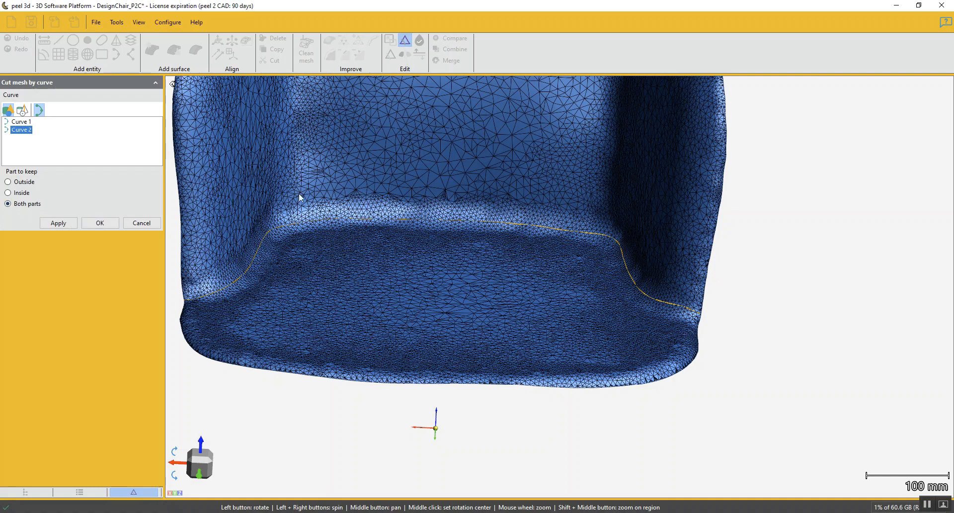
{"action": "left_click", "coordinate": [72, 226]}
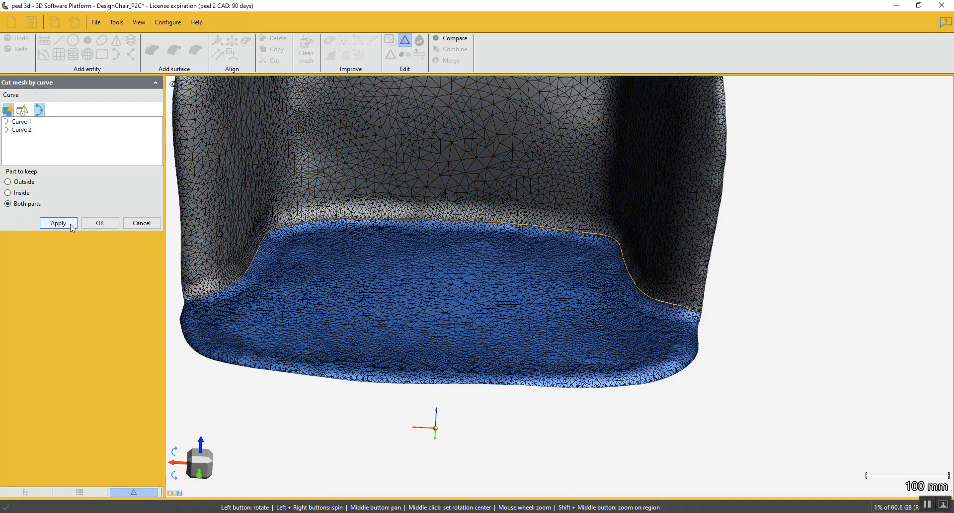
{"action": "left_click", "coordinate": [107, 225]}
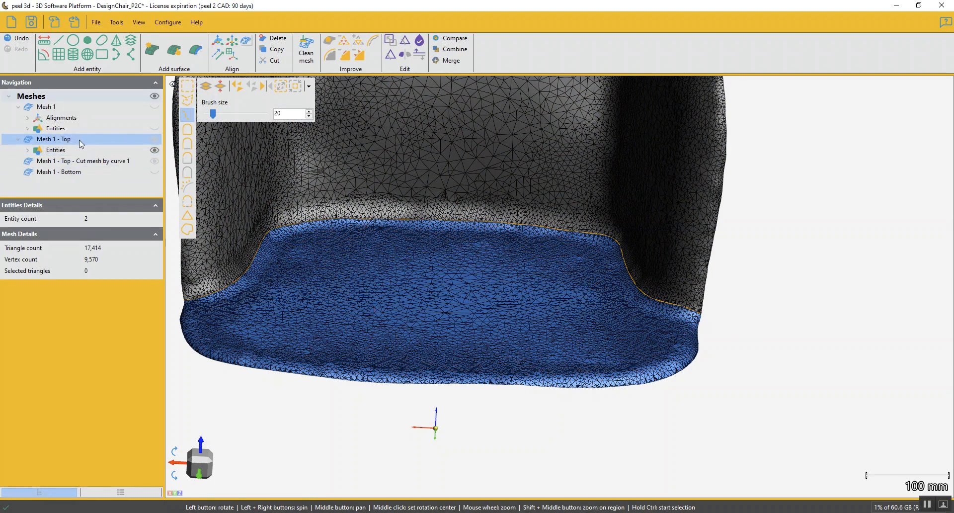
Rename the seat part of the top mesh as "Mesh 1 - Top - seat section".
{"action": "double_click", "coordinate": [80, 141]}
{"action": "left_click", "coordinate": [89, 139]}
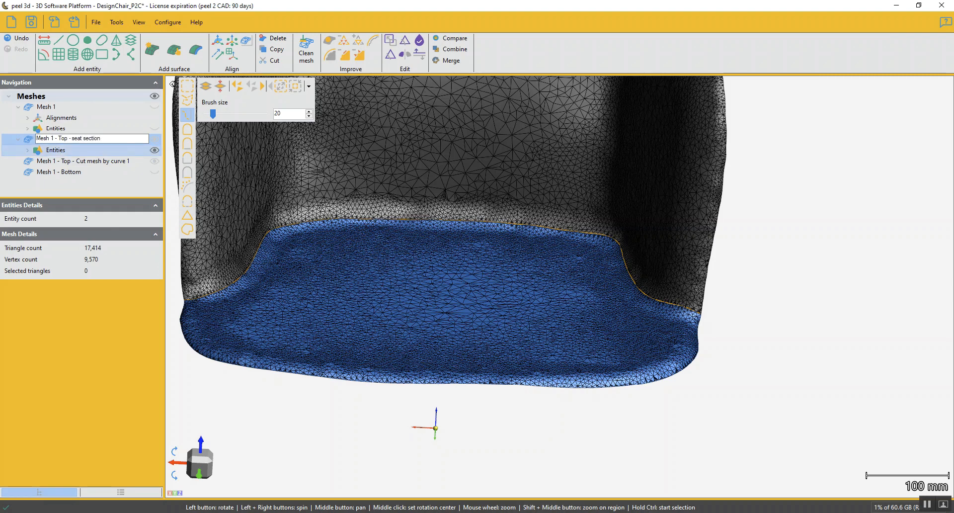
{"action": "key", "text": "Return"}
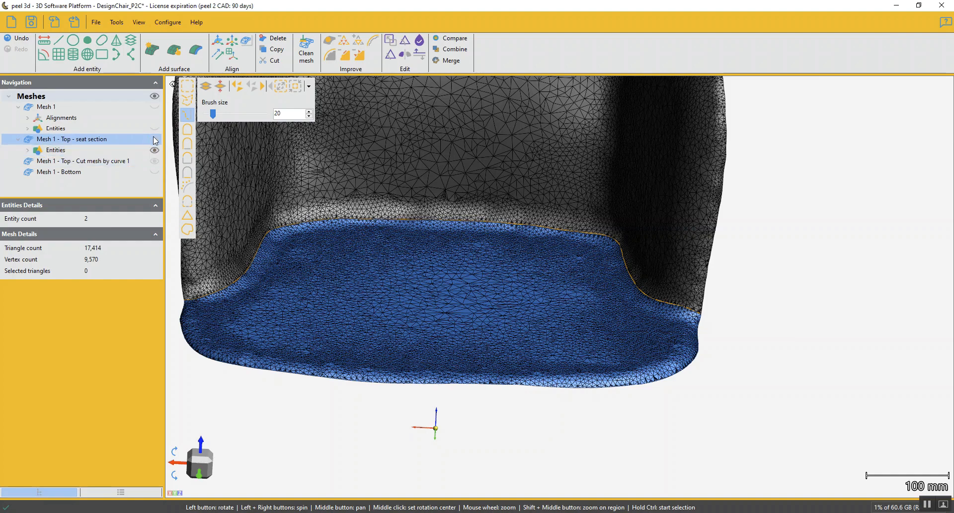
Hide the seat section and its entities, and select the remaining backrest and armrest mesh.
{"action": "left_click", "coordinate": [155, 150]}
{"action": "left_click", "coordinate": [129, 161]}
{"action": "left_click", "coordinate": [101, 171], "text": "shift"}
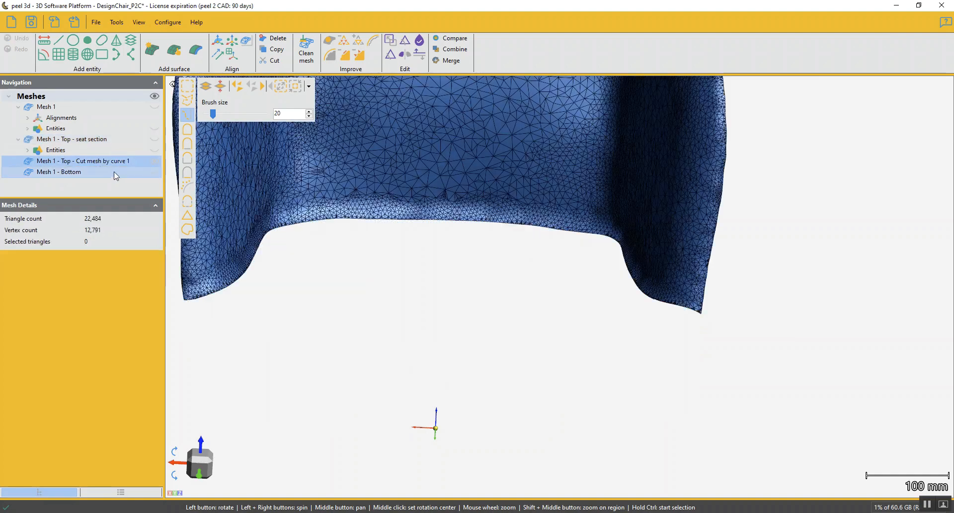
{"action": "scroll", "coordinate": [530, 171], "scroll_direction": "down", "scroll_amount": 4}
{"action": "middle_click_drag", "start_coordinate": [492, 154], "coordinate": [498, 262]}
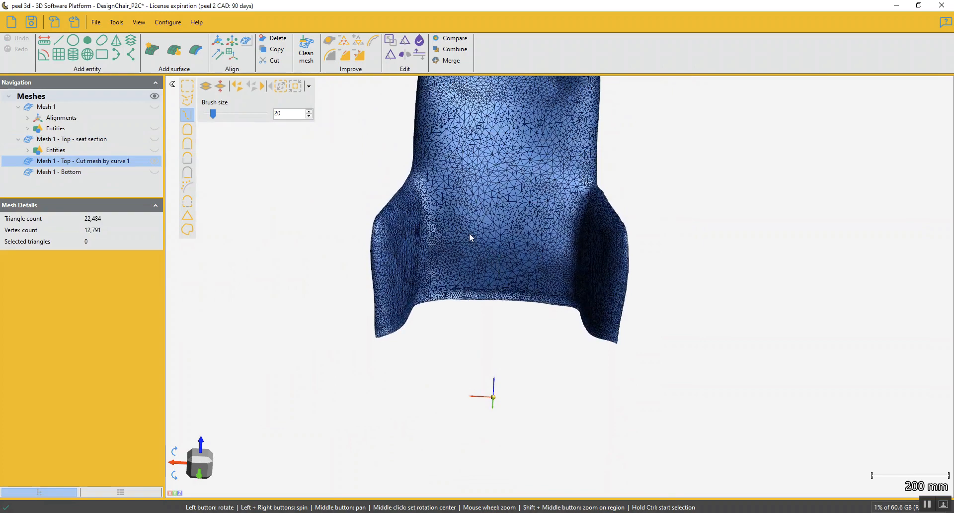
{"action": "middle_click_drag", "start_coordinate": [485, 220], "coordinate": [495, 273]}
{"action": "mouse_move", "coordinate": [393, 292]}
{"action": "left_mouse_down"}
{"action": "mouse_move", "coordinate": [384, 292]}
{"action": "mouse_move", "coordinate": [399, 289]}
{"action": "left_mouse_up"}
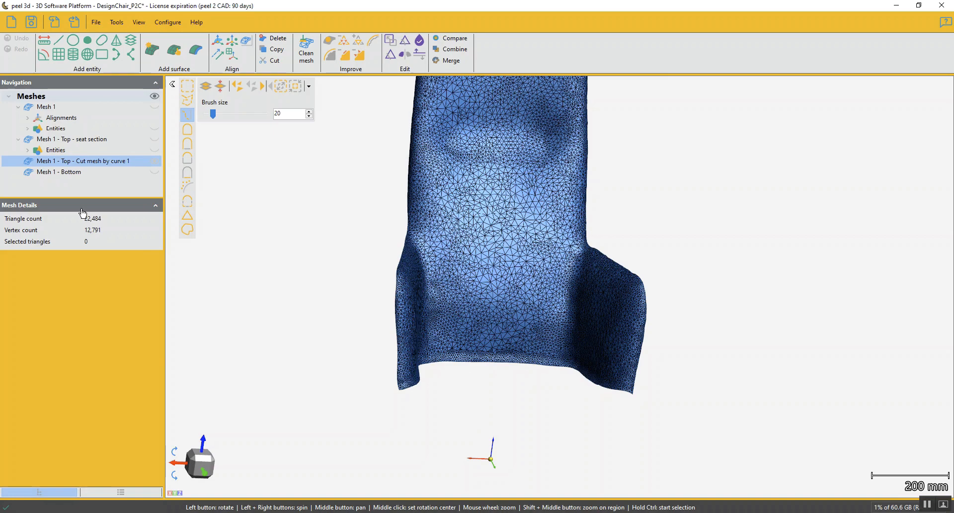
Start a curve fitted on the mesh at the backrest's lower edge and run it up the left armrest crease.
{"action": "left_click", "coordinate": [115, 58]}
{"action": "left_click_drag", "start_coordinate": [423, 291], "coordinate": [456, 320]}
{"action": "scroll", "coordinate": [456, 320], "scroll_direction": "up", "scroll_amount": 6}
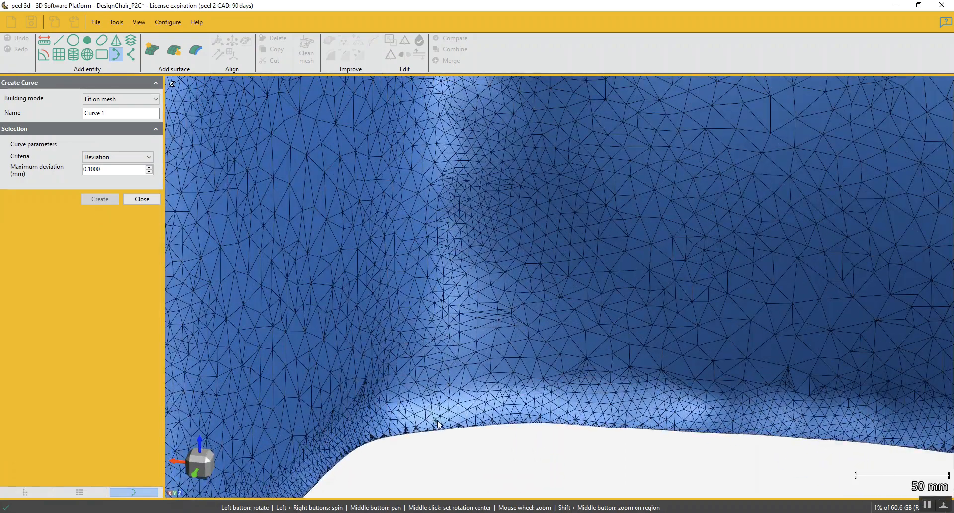
{"action": "left_click", "coordinate": [442, 430]}
{"action": "scroll", "coordinate": [444, 306], "scroll_direction": "down", "scroll_amount": 3}
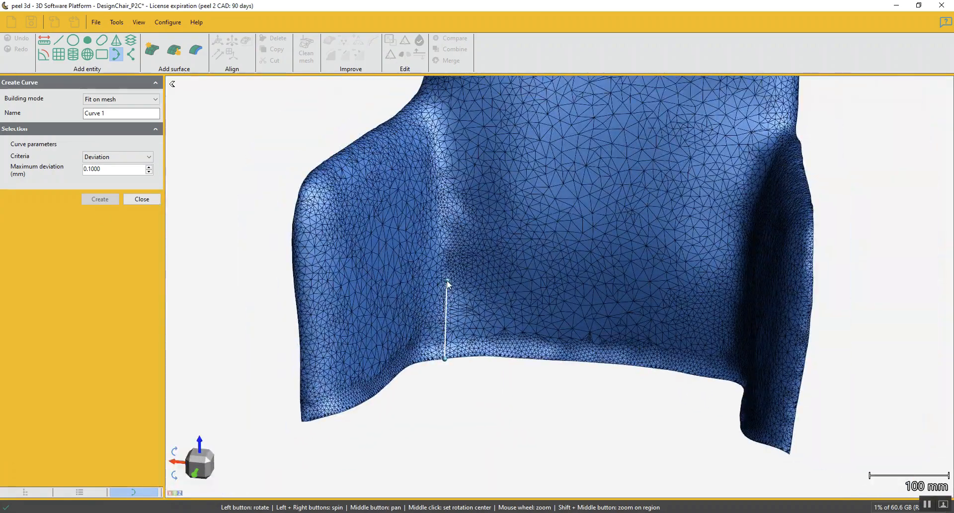
{"action": "left_click_drag", "start_coordinate": [458, 283], "coordinate": [446, 277]}
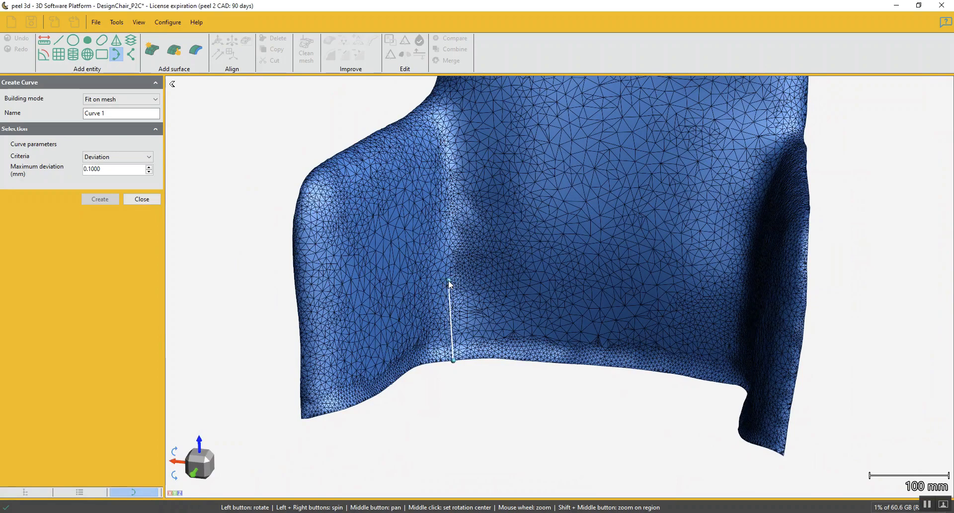
{"action": "left_click", "coordinate": [452, 273]}
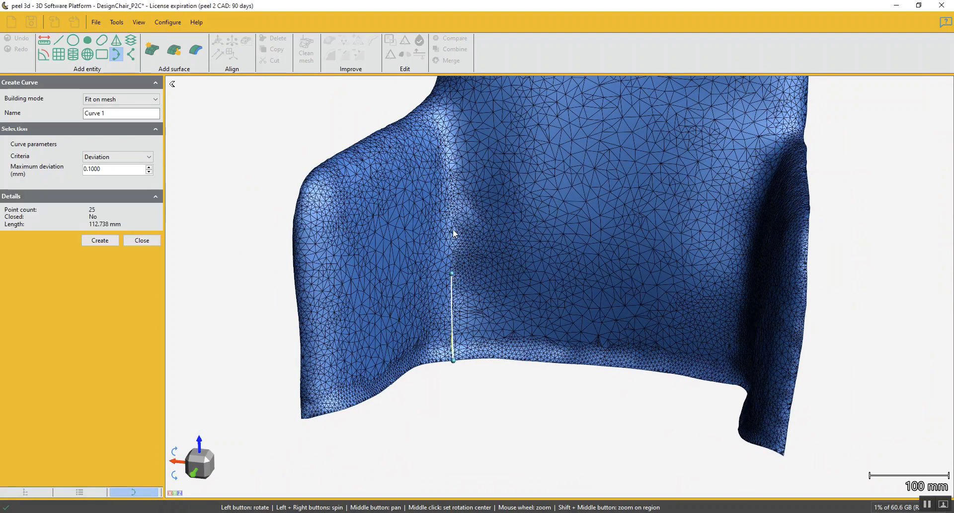
Extend the fitted curve up the left armrest crease and around its top to the mesh's outer edge.
{"action": "left_click", "coordinate": [452, 143]}
{"action": "left_click_drag", "start_coordinate": [483, 201], "coordinate": [508, 263]}
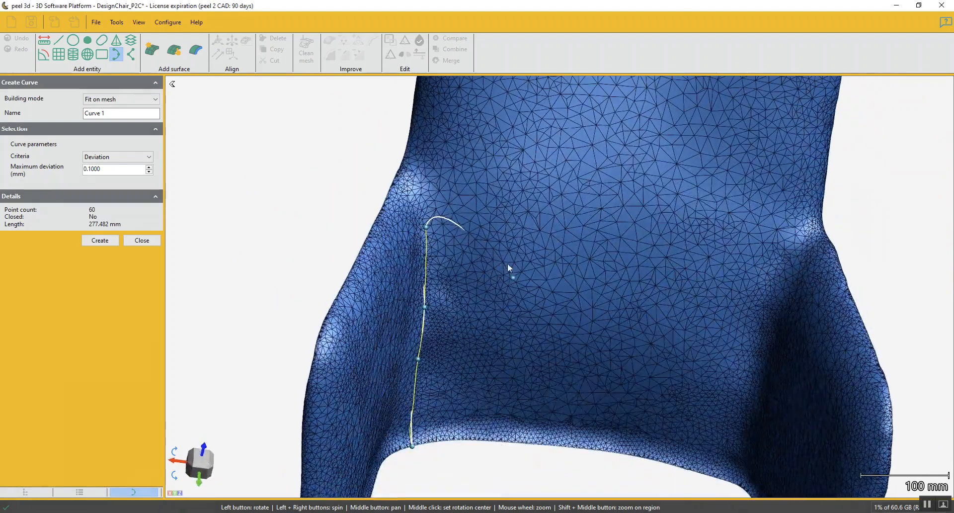
{"action": "scroll", "coordinate": [407, 196], "scroll_direction": "up", "scroll_amount": 5}
{"action": "left_click", "coordinate": [403, 193]}
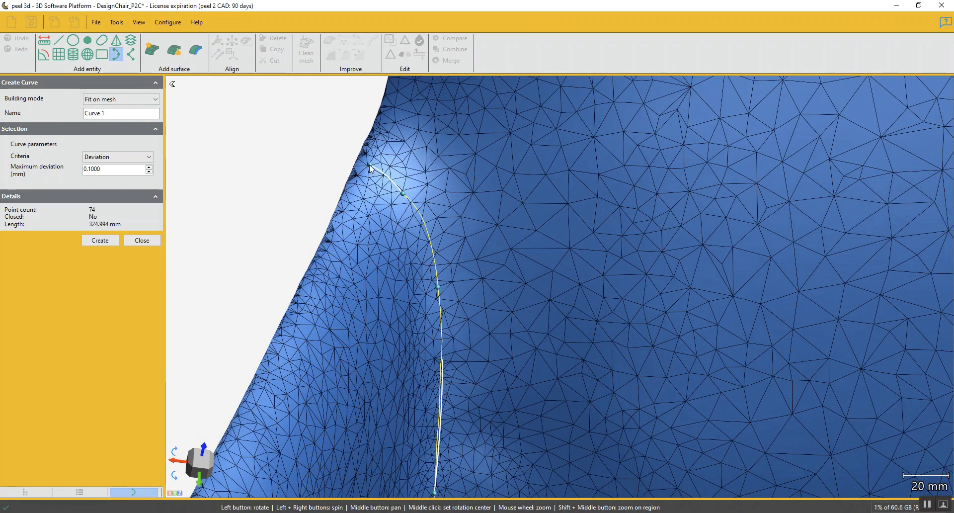
{"action": "left_click", "coordinate": [355, 165]}
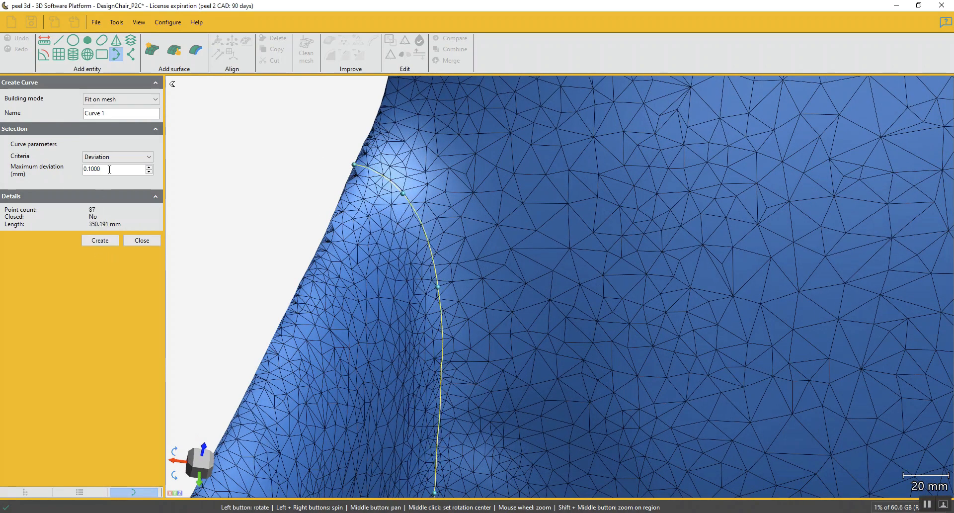
Set the armrest-crease curve's maximum deviation to 1 mm and create the curve.
{"action": "left_click_drag", "start_coordinate": [109, 170], "coordinate": [56, 171]}
{"action": "type", "text": "1"}
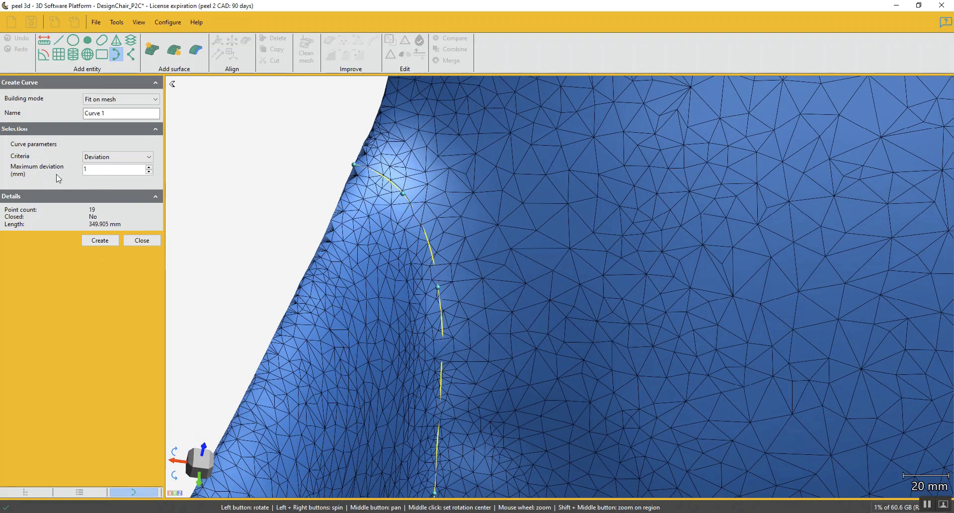
{"action": "left_click", "coordinate": [105, 241]}
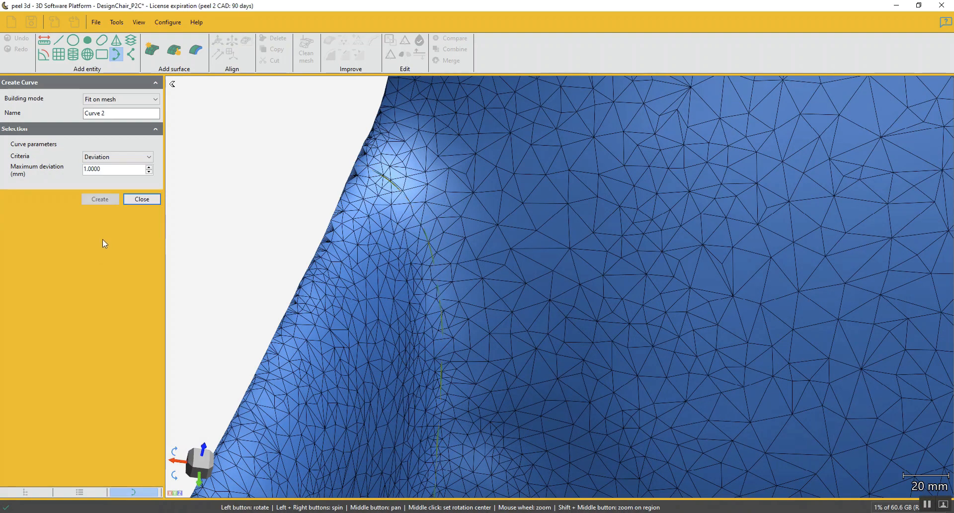
{"action": "left_click", "coordinate": [143, 202]}
Try to cut the backrest and armrest mesh by the armrest-crease curve, keeping both parts.
{"action": "left_click", "coordinate": [405, 39]}
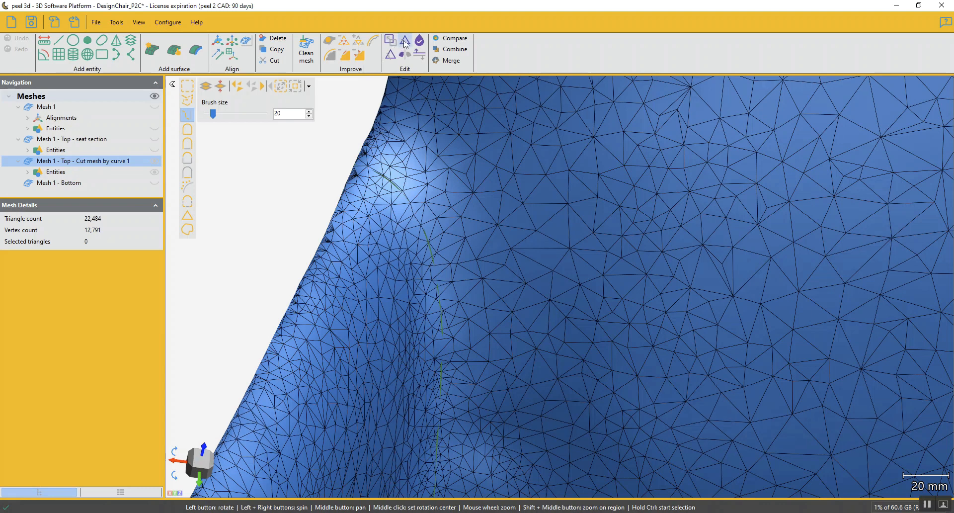
{"action": "left_click", "coordinate": [22, 121]}
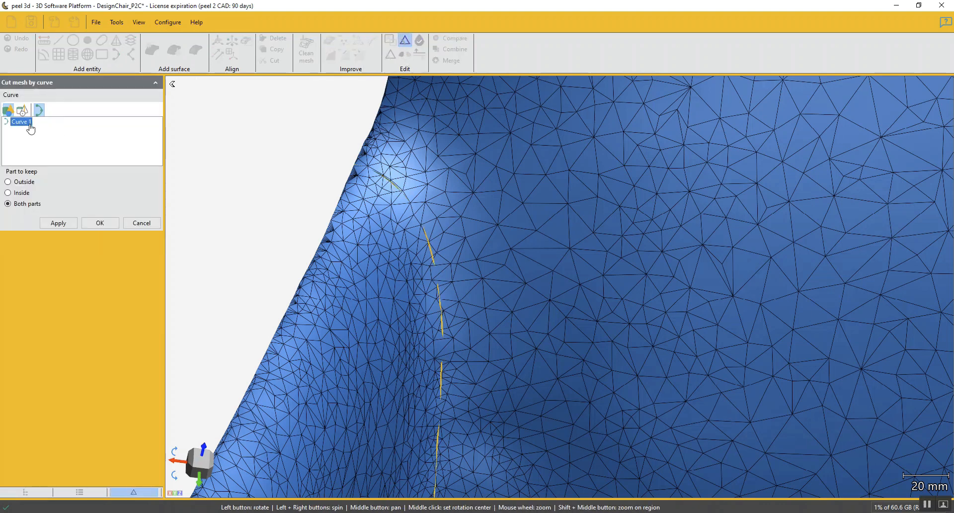
{"action": "left_click", "coordinate": [64, 224]}
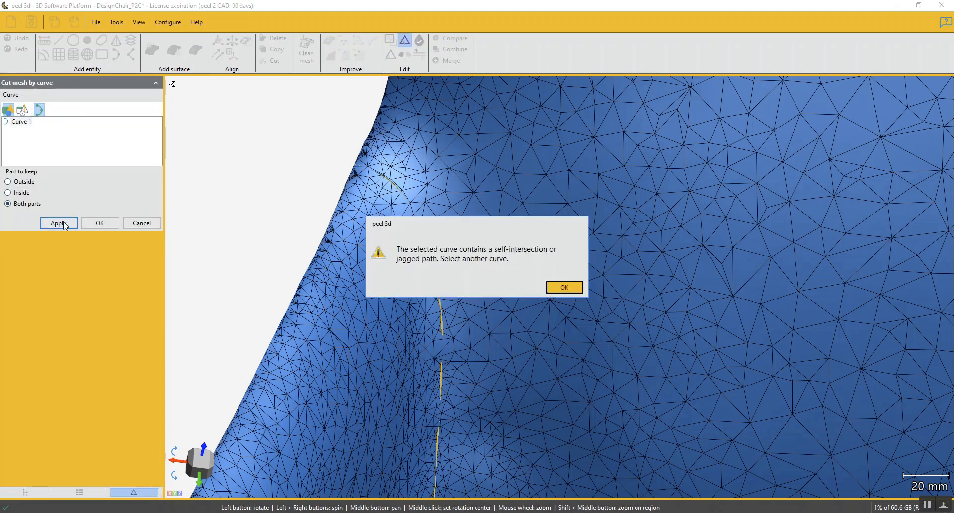
{"action": "left_click", "coordinate": [564, 287]}
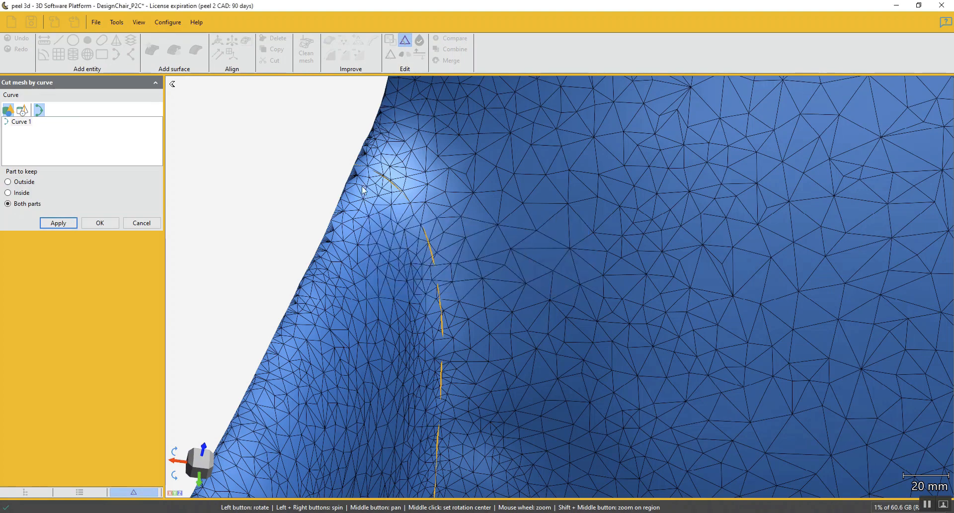
Inspect the curve's upper end at the mesh edge, retry the cut with it, and leave the cut command.
{"action": "scroll", "coordinate": [365, 175], "scroll_direction": "up", "scroll_amount": 3}
{"action": "scroll", "coordinate": [339, 142], "scroll_direction": "down", "scroll_amount": 3}
{"action": "middle_click", "coordinate": [339, 143]}
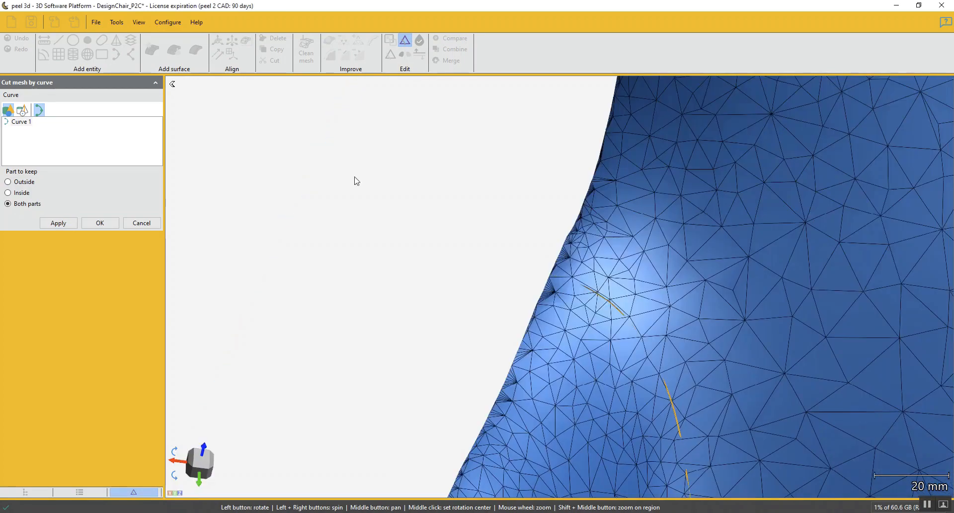
{"action": "scroll", "coordinate": [537, 279], "scroll_direction": "up", "scroll_amount": 5}
{"action": "scroll", "coordinate": [576, 273], "scroll_direction": "down", "scroll_amount": 4}
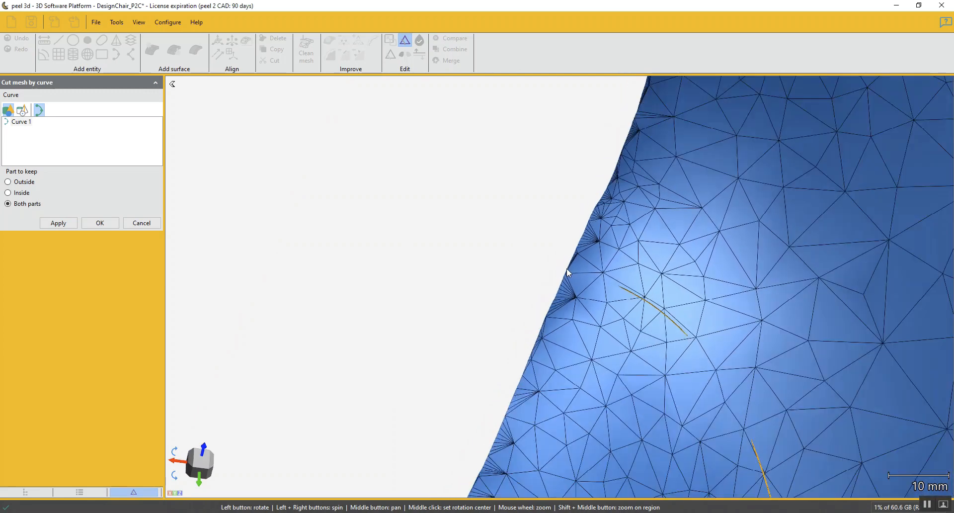
{"action": "left_click", "coordinate": [110, 223]}
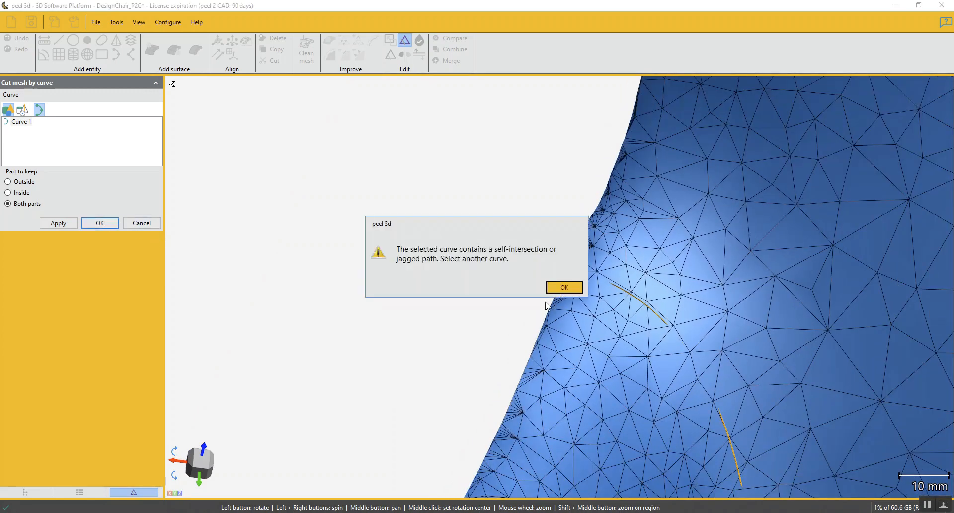
{"action": "left_click", "coordinate": [565, 287]}
{"action": "left_click", "coordinate": [155, 227]}
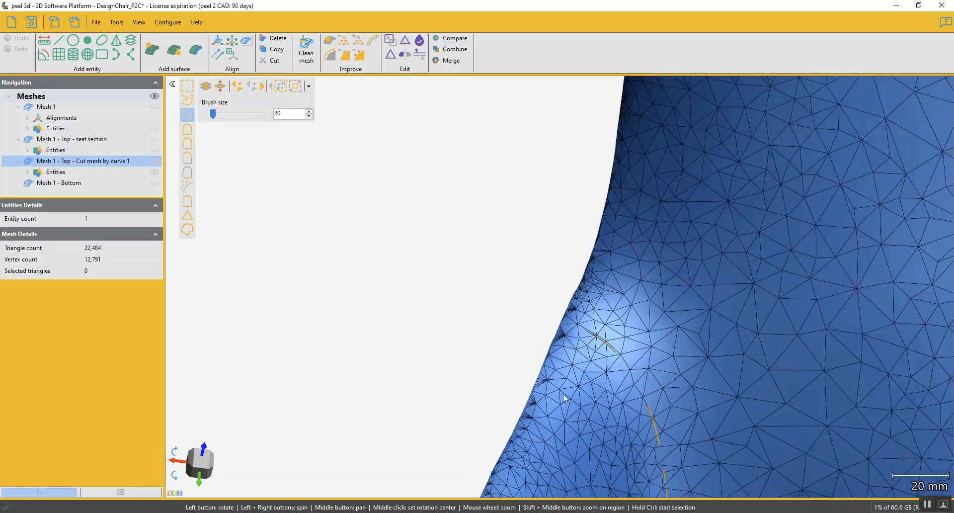
Examine the armrest-crease curve from its upper end down to where it meets the mesh's lower edge.
{"action": "scroll", "coordinate": [562, 393], "scroll_direction": "down", "scroll_amount": 5}
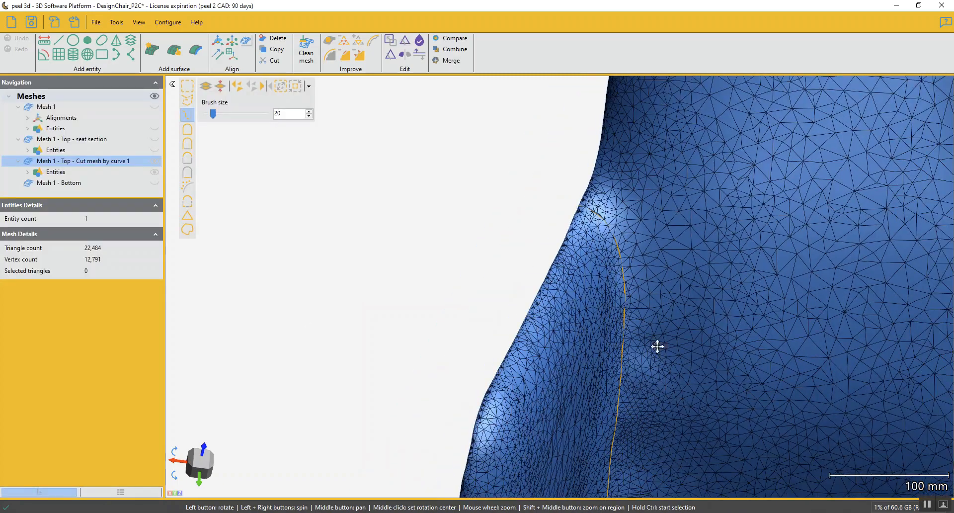
{"action": "middle_click_drag", "start_coordinate": [657, 346], "coordinate": [613, 234]}
{"action": "left_click_drag", "start_coordinate": [632, 412], "coordinate": [623, 401]}
{"action": "middle_click_drag", "start_coordinate": [584, 483], "coordinate": [597, 291]}
{"action": "scroll", "coordinate": [614, 278], "scroll_direction": "up", "scroll_amount": 5}
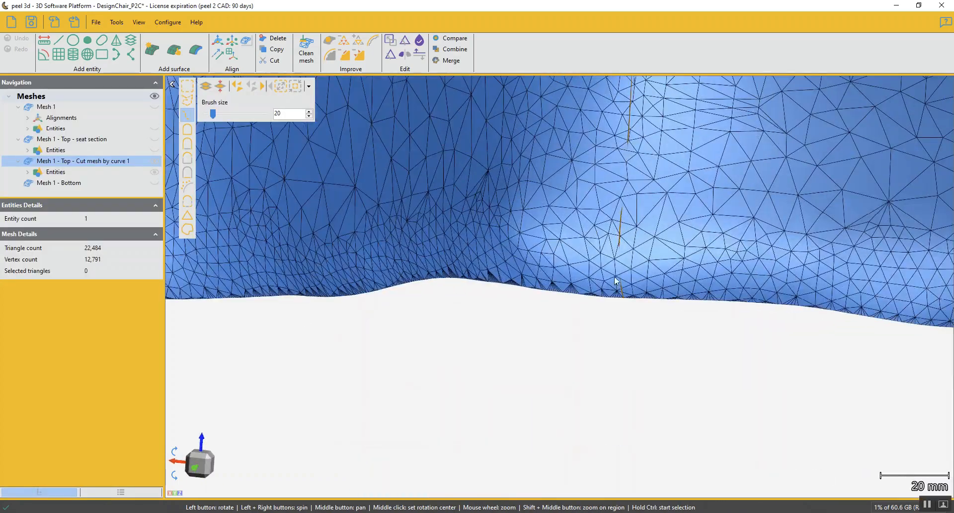
{"action": "scroll", "coordinate": [616, 283], "scroll_direction": "up", "scroll_amount": 3}
{"action": "scroll", "coordinate": [646, 284], "scroll_direction": "down", "scroll_amount": 6}
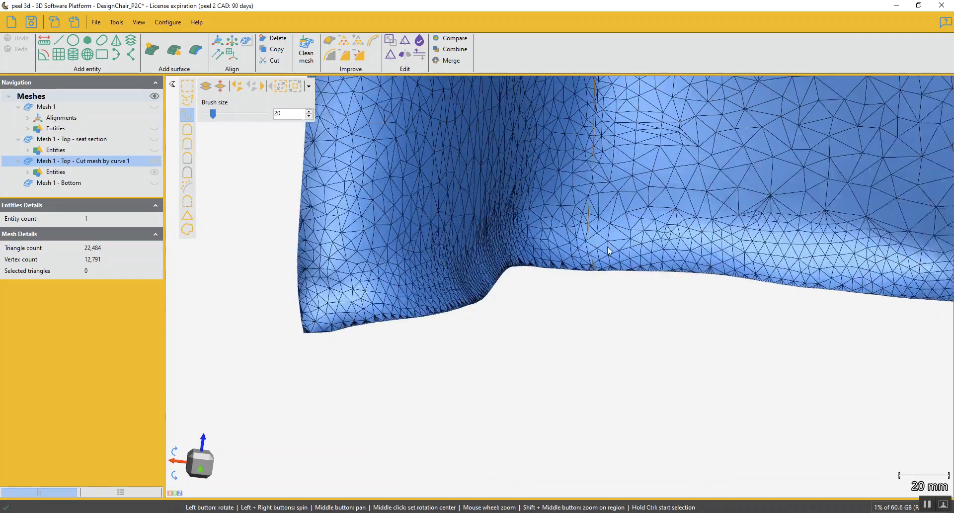
{"action": "middle_click_drag", "start_coordinate": [610, 254], "coordinate": [599, 303]}
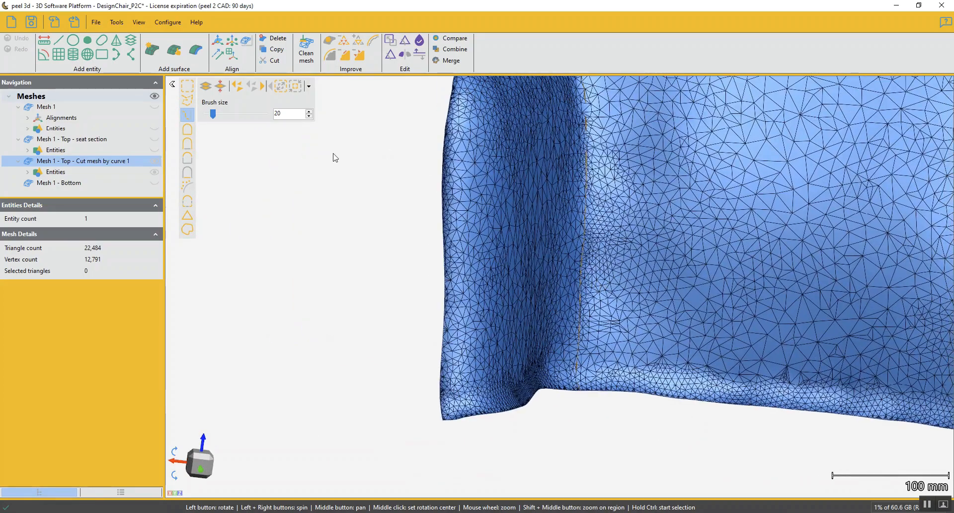
Delete the armrest-crease curve from the entities of the backrest and armrest mesh.
{"action": "left_click", "coordinate": [27, 172]}
{"action": "right_click", "coordinate": [63, 182]}
{"action": "left_click", "coordinate": [94, 190]}
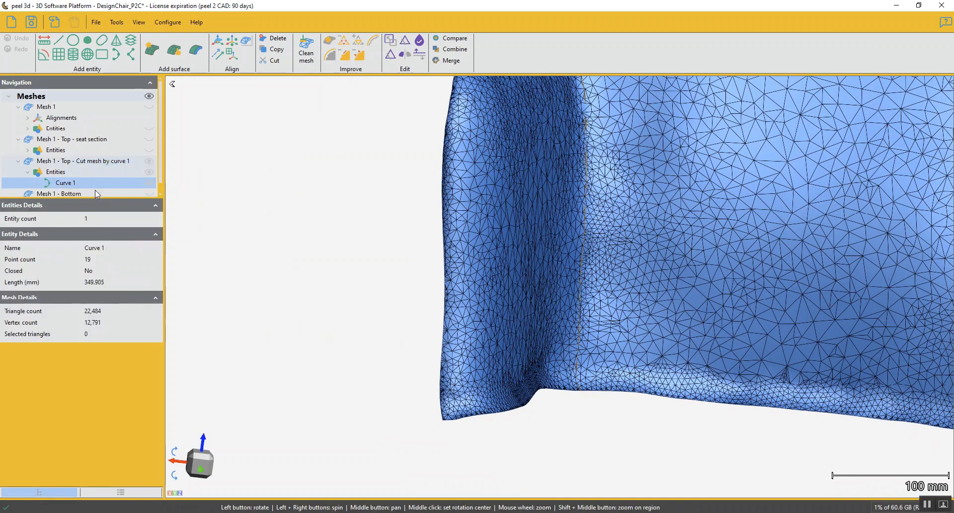
{"action": "left_click", "coordinate": [519, 288]}
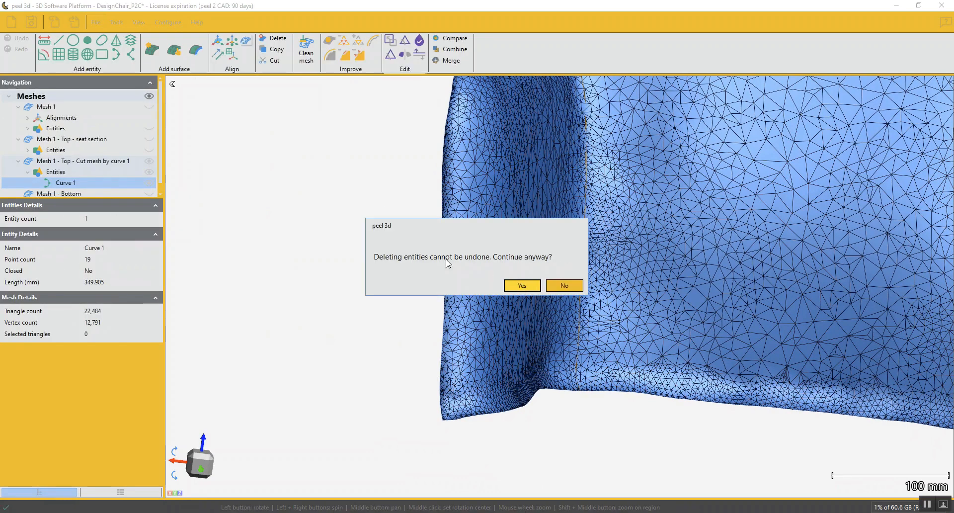
Begin a mesh-fitted curve at the mesh's lower edge and lay points up the first armrest's crease for about 276 mm.
{"action": "left_click", "coordinate": [116, 54]}
{"action": "left_click_drag", "start_coordinate": [622, 291], "coordinate": [650, 219]}
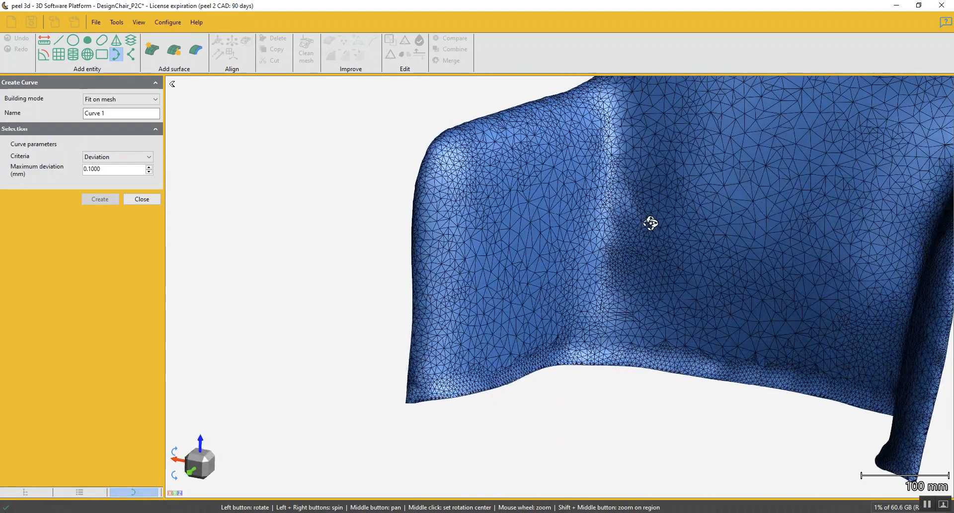
{"action": "left_click_drag", "start_coordinate": [646, 319], "coordinate": [596, 369]}
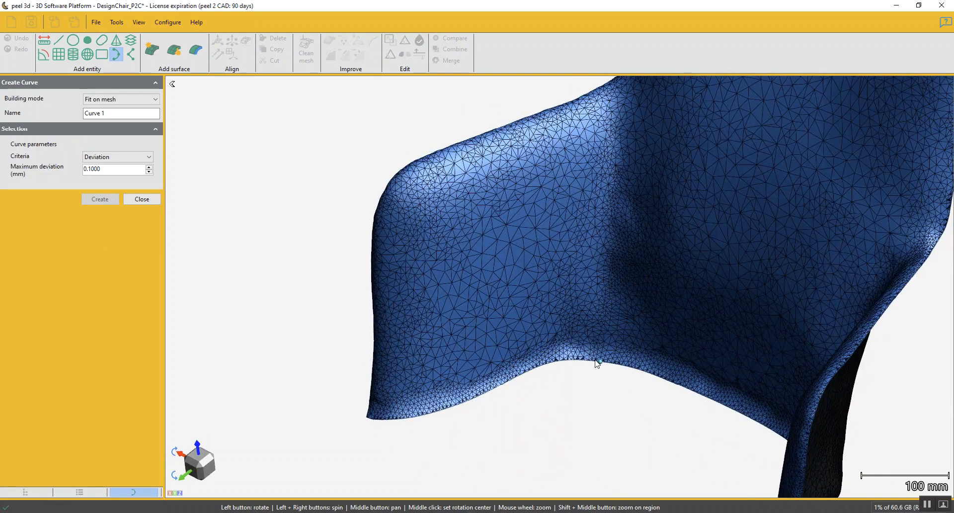
{"action": "left_click", "coordinate": [597, 361]}
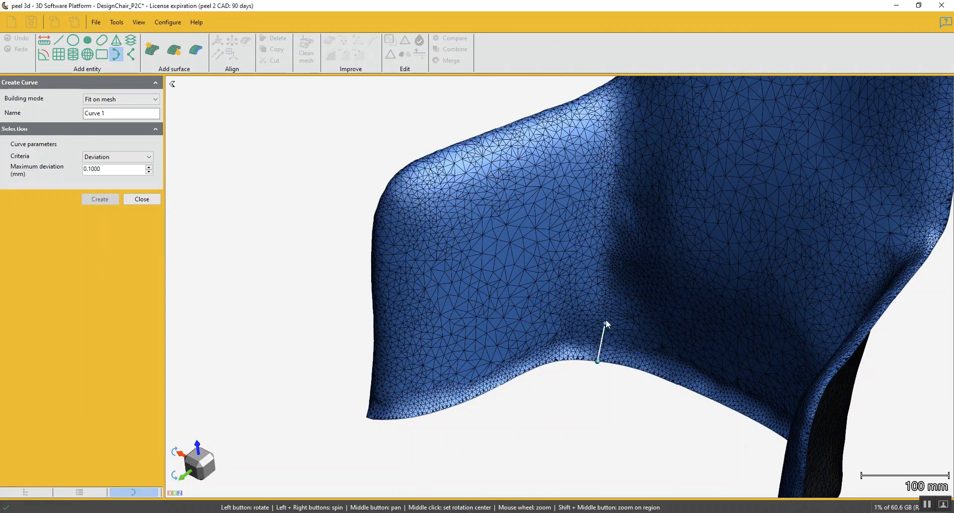
{"action": "left_click", "coordinate": [605, 285]}
{"action": "left_click", "coordinate": [615, 206]}
{"action": "left_click", "coordinate": [620, 138]}
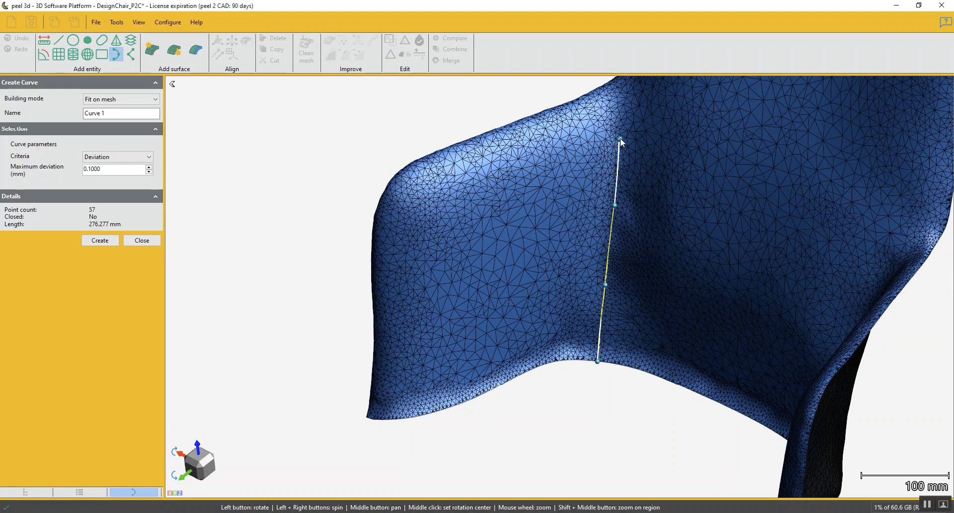
Extend the armrest-crease curve over the crease's upper bend to the mesh's outer edge, about 353 mm long in total.
{"action": "middle_click_drag", "start_coordinate": [676, 101], "coordinate": [640, 262]}
{"action": "left_click_drag", "start_coordinate": [639, 262], "coordinate": [659, 259]}
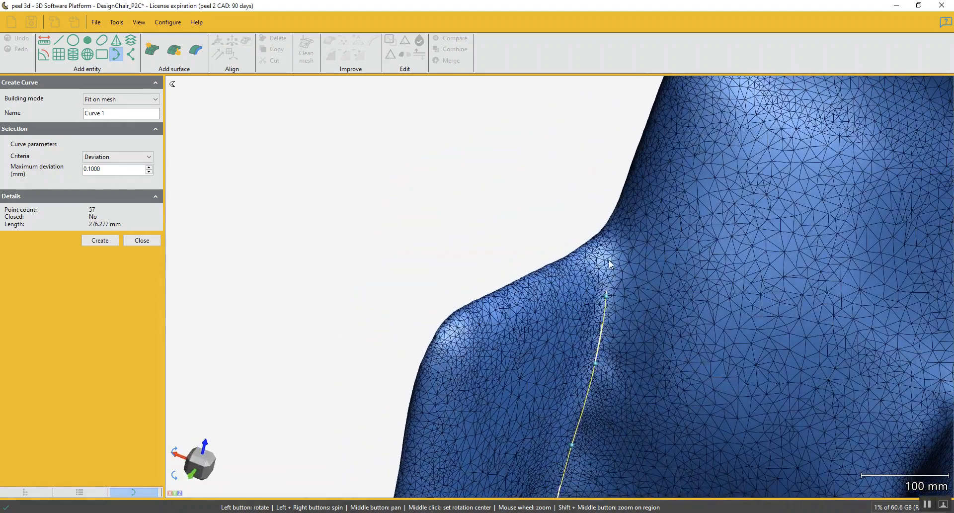
{"action": "left_click", "coordinate": [606, 257]}
{"action": "scroll", "coordinate": [607, 245], "scroll_direction": "up", "scroll_amount": 6}
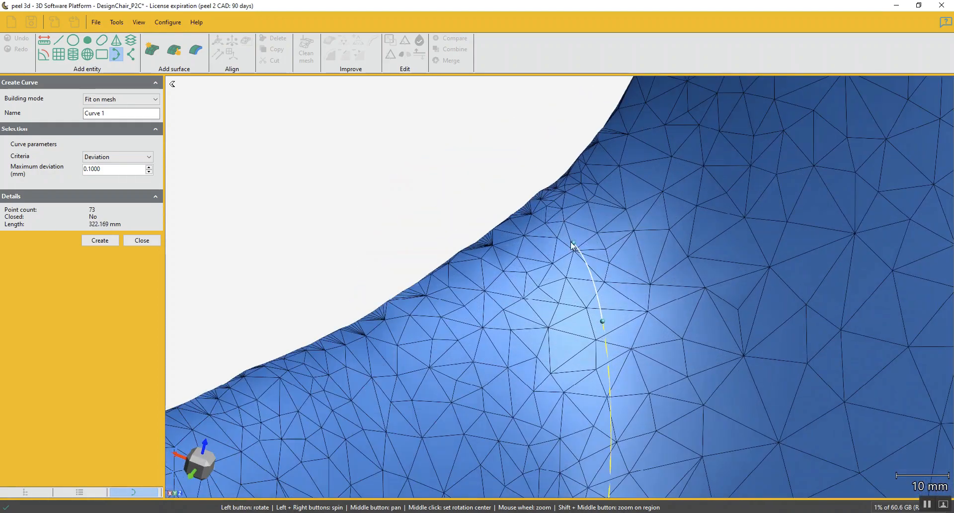
{"action": "left_click", "coordinate": [565, 231]}
{"action": "left_click", "coordinate": [540, 200]}
{"action": "left_click", "coordinate": [536, 199]}
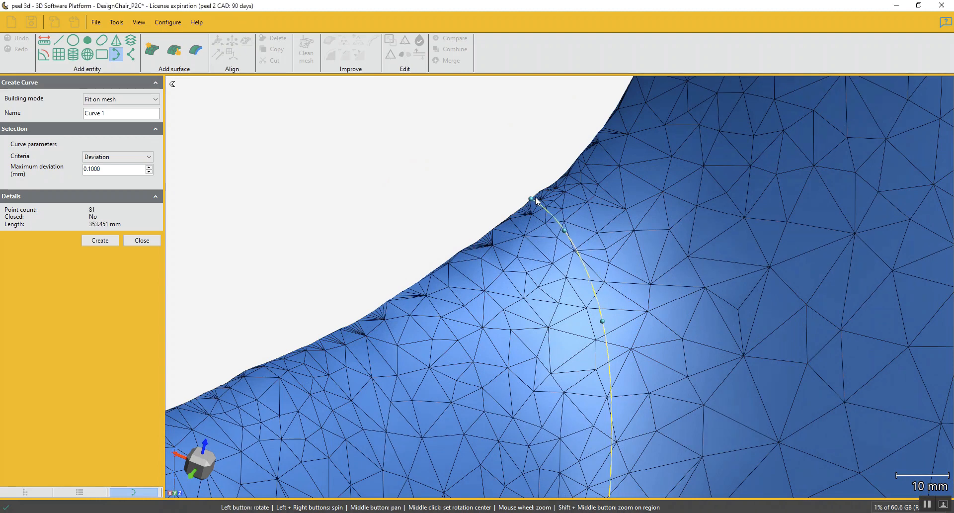
Set the curve's maximum deviation to 0.5 mm and create the curve.
{"action": "double_click", "coordinate": [118, 169]}
{"action": "type", "text": ".5"}
{"action": "left_click", "coordinate": [97, 241]}
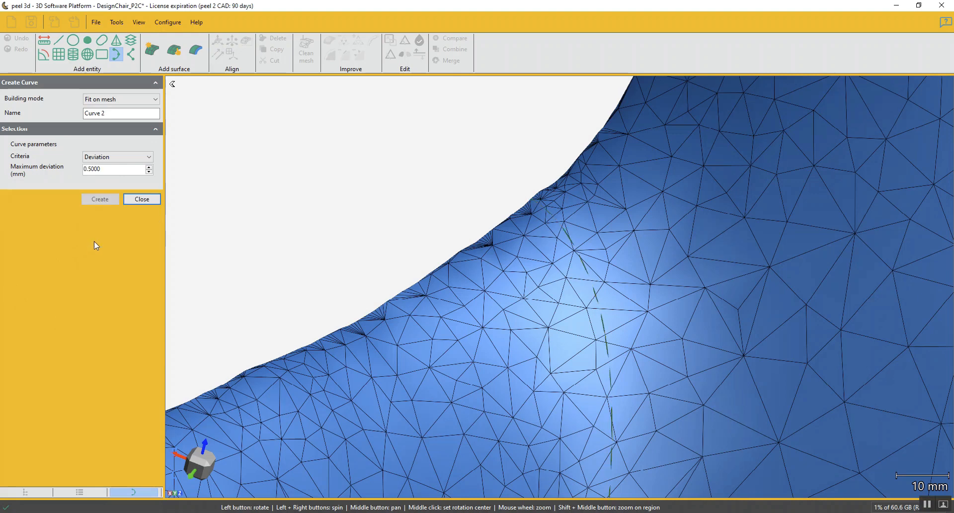
{"action": "left_click", "coordinate": [146, 199]}
Cut the backrest and armrest mesh by the new crease curve, keeping both parts.
{"action": "left_click", "coordinate": [405, 41]}
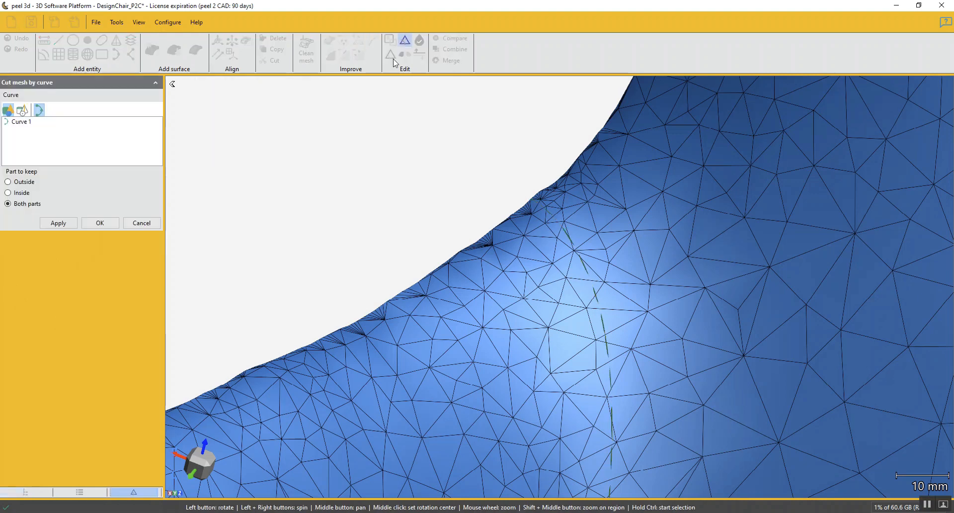
{"action": "left_click", "coordinate": [22, 122]}
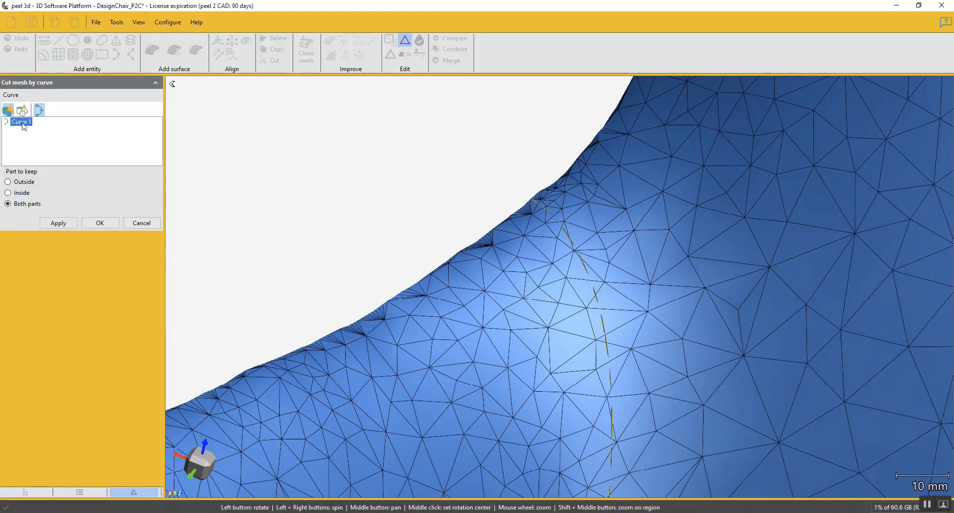
{"action": "left_click", "coordinate": [66, 223]}
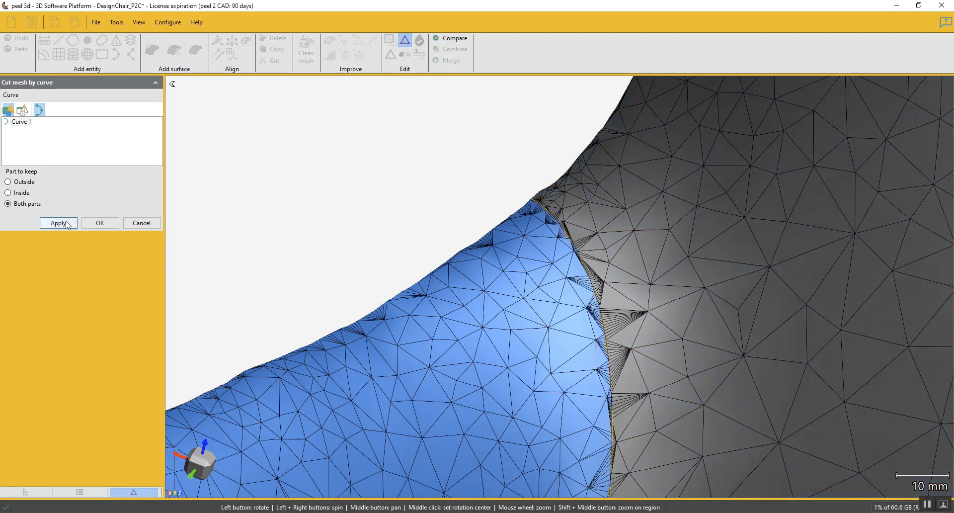
{"action": "left_click", "coordinate": [100, 224]}
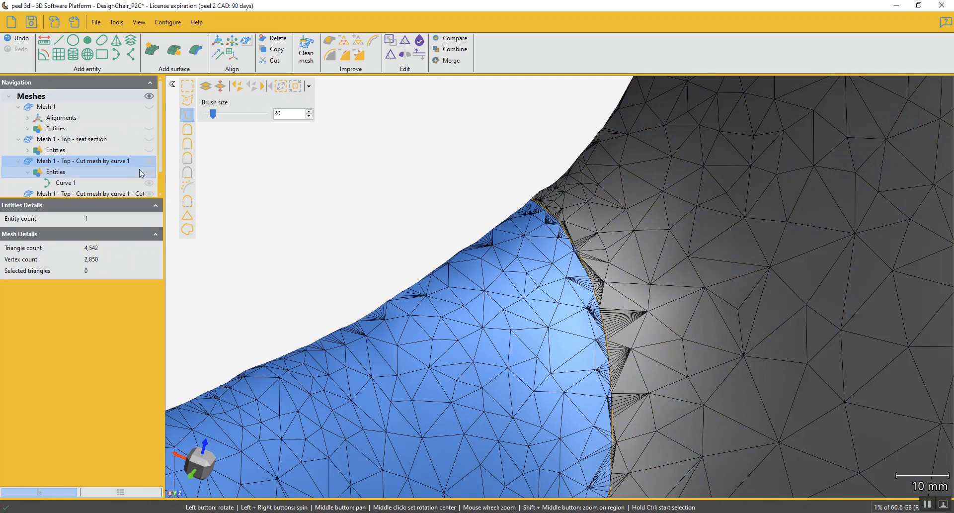
Rename the cut-off armrest mesh as Mesh 1 - Top - Right arm section.
{"action": "scroll", "coordinate": [114, 164], "scroll_direction": "down", "scroll_amount": 1}
{"action": "left_click", "coordinate": [91, 137]}
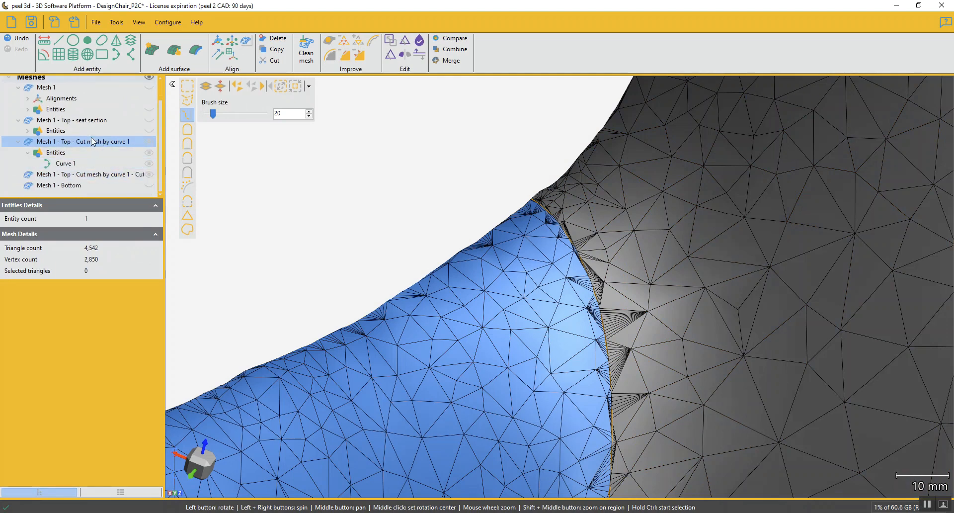
{"action": "left_click", "coordinate": [83, 141]}
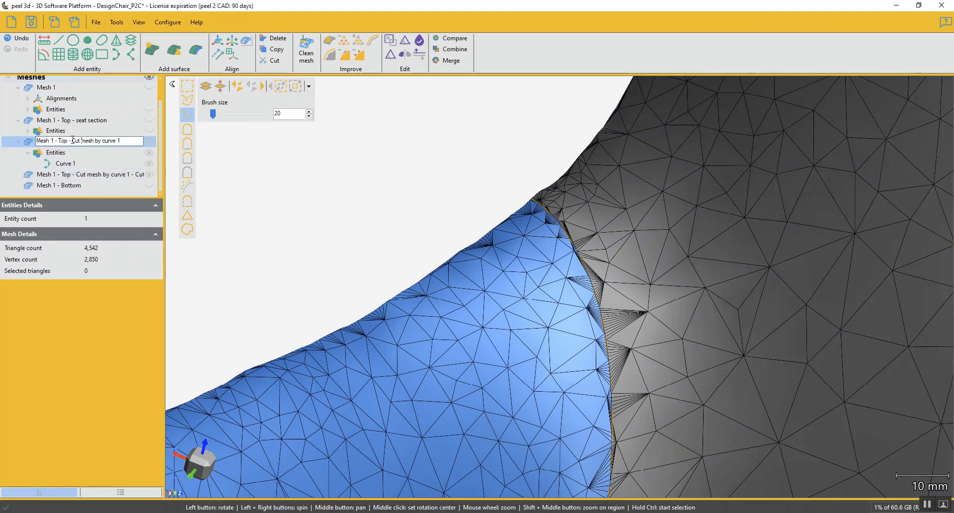
{"action": "key", "text": "shift+End"}
{"action": "type", "text": "Right am section"}
{"action": "key", "text": "Return"}
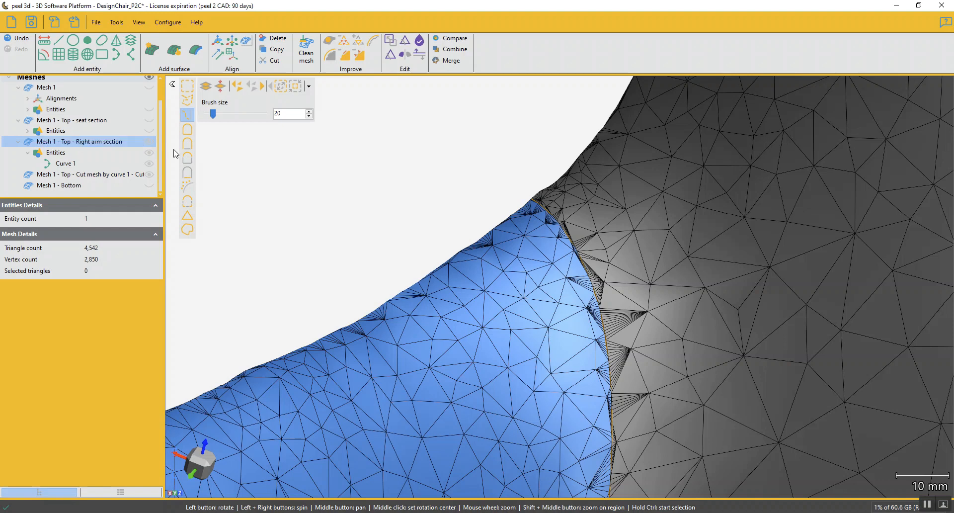
Hide the right arm section and make the remaining backrest mesh with the other armrest the active mesh.
{"action": "left_click", "coordinate": [149, 142]}
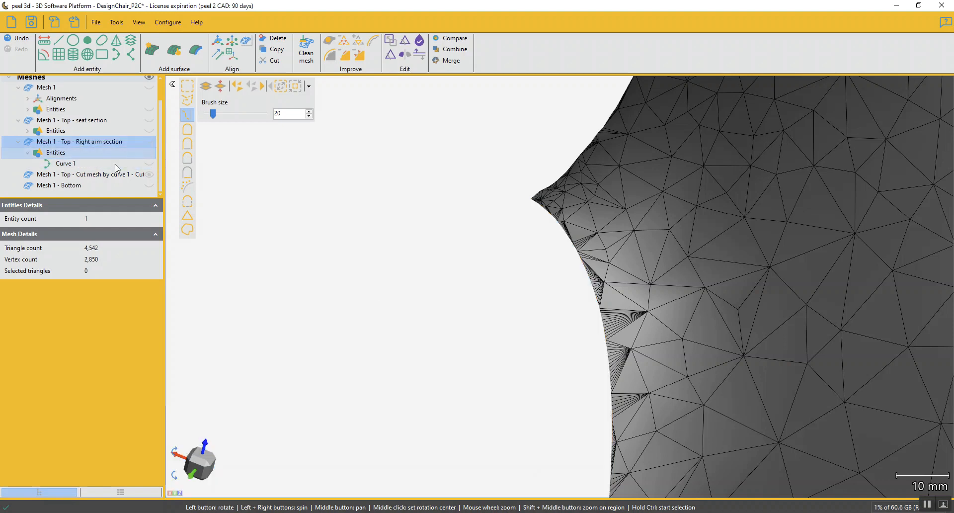
{"action": "left_click", "coordinate": [88, 176]}
{"action": "scroll", "coordinate": [585, 198], "scroll_direction": "down", "scroll_amount": 5}
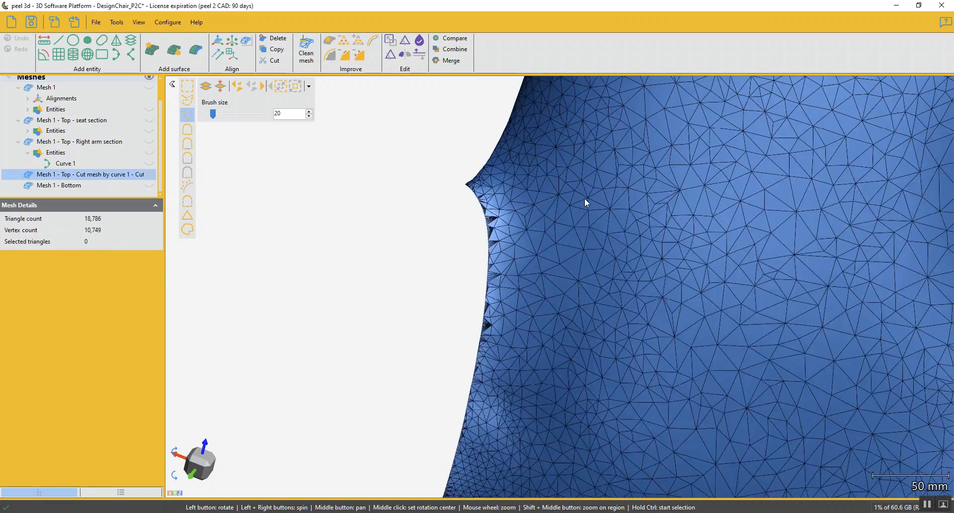
{"action": "left_click_drag", "start_coordinate": [672, 239], "coordinate": [558, 350]}
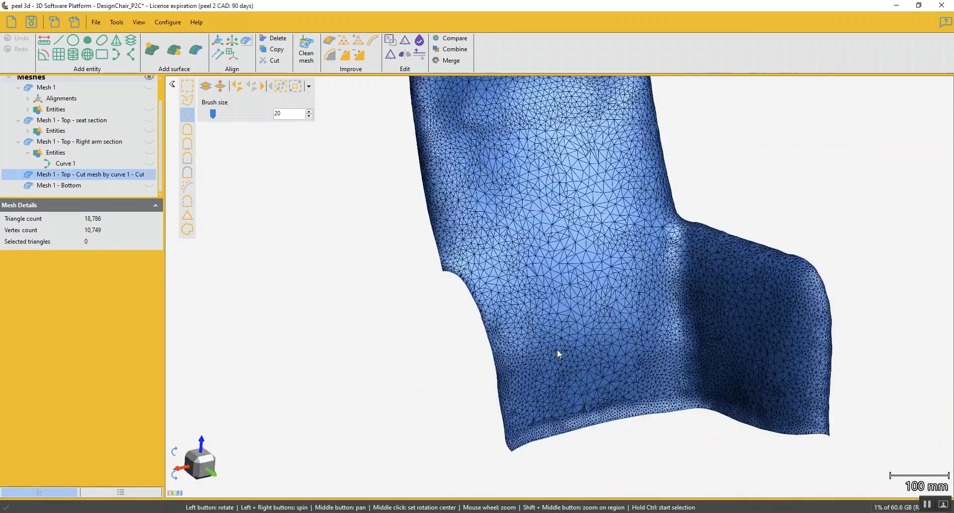
{"action": "left_click_drag", "start_coordinate": [640, 282], "coordinate": [394, 338]}
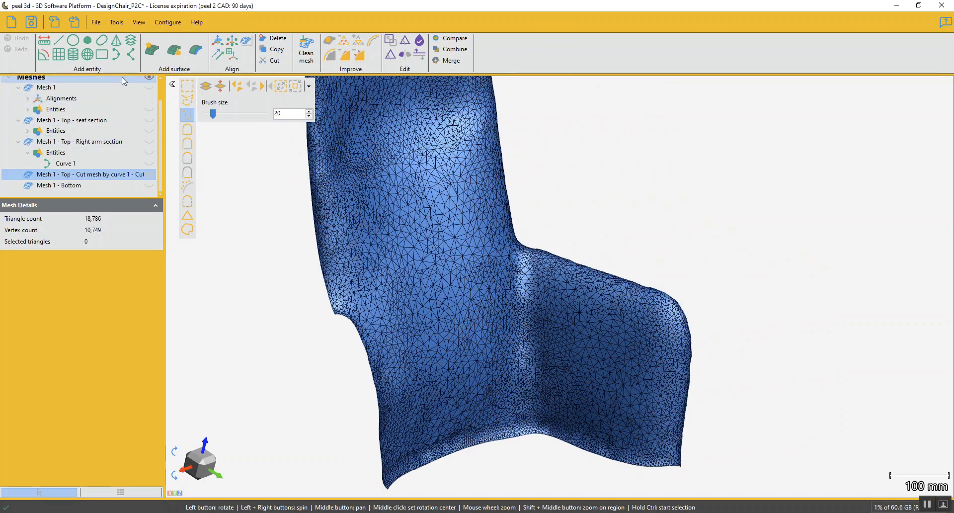
Begin a mesh-fitted curve at the foot of the remaining armrest's crease, on the mesh's lower edge.
{"action": "left_click", "coordinate": [118, 49]}
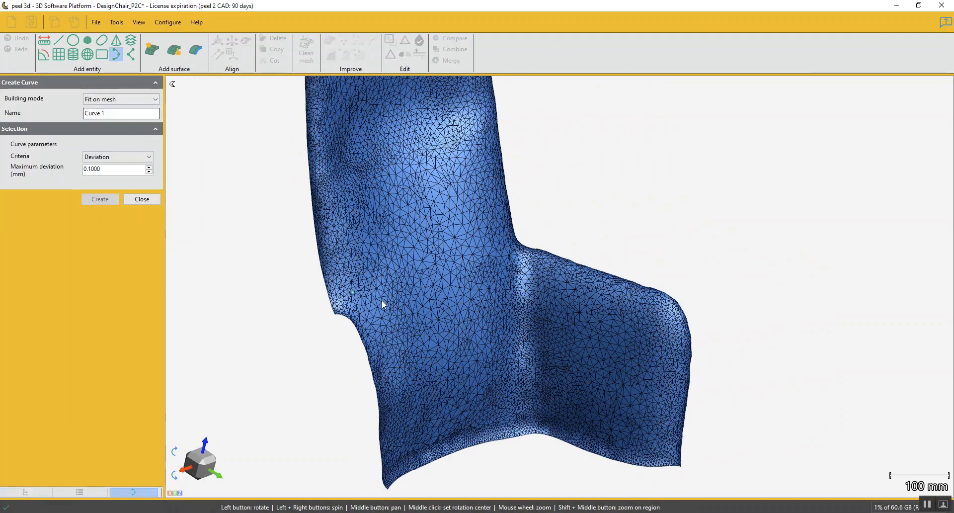
{"action": "left_click_drag", "start_coordinate": [533, 365], "coordinate": [529, 336]}
{"action": "scroll", "coordinate": [529, 336], "scroll_direction": "up", "scroll_amount": 5}
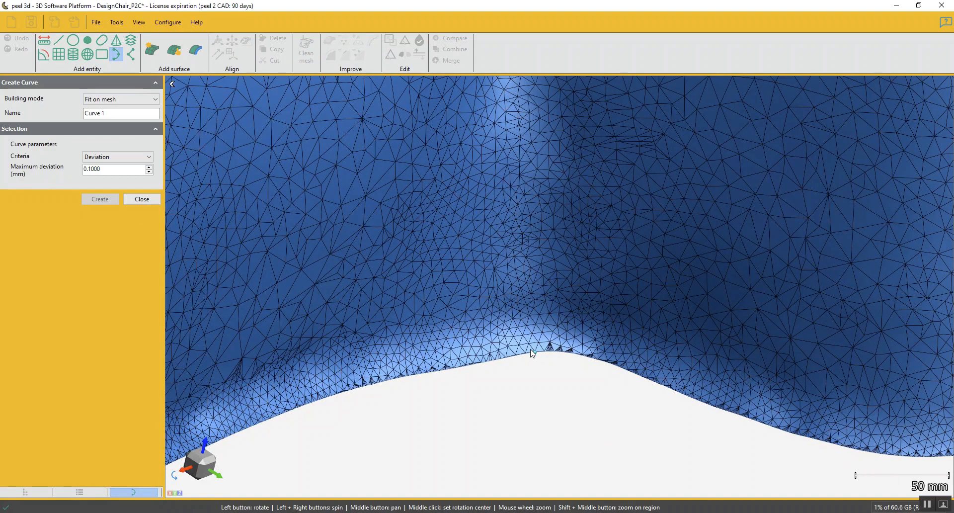
{"action": "left_click_drag", "start_coordinate": [725, 285], "coordinate": [705, 286]}
{"action": "scroll", "coordinate": [705, 286], "scroll_direction": "down", "scroll_amount": 5}
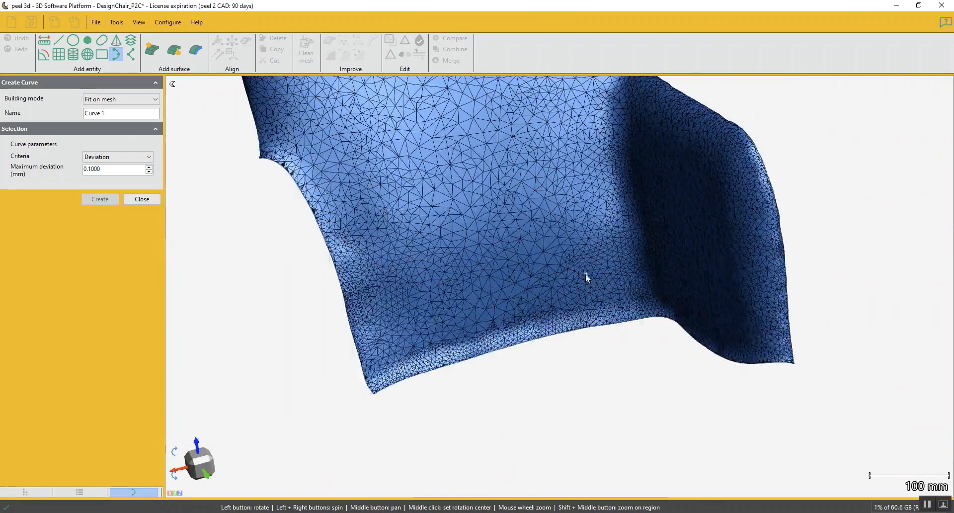
{"action": "middle_click_drag", "start_coordinate": [586, 273], "coordinate": [621, 259]}
{"action": "left_click", "coordinate": [203, 476]}
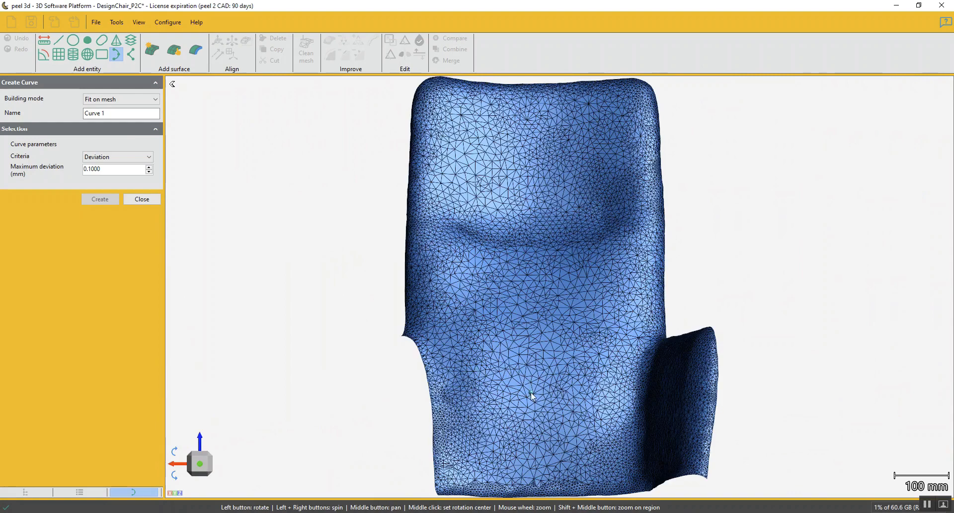
{"action": "scroll", "coordinate": [543, 278], "scroll_direction": "down", "scroll_amount": 2}
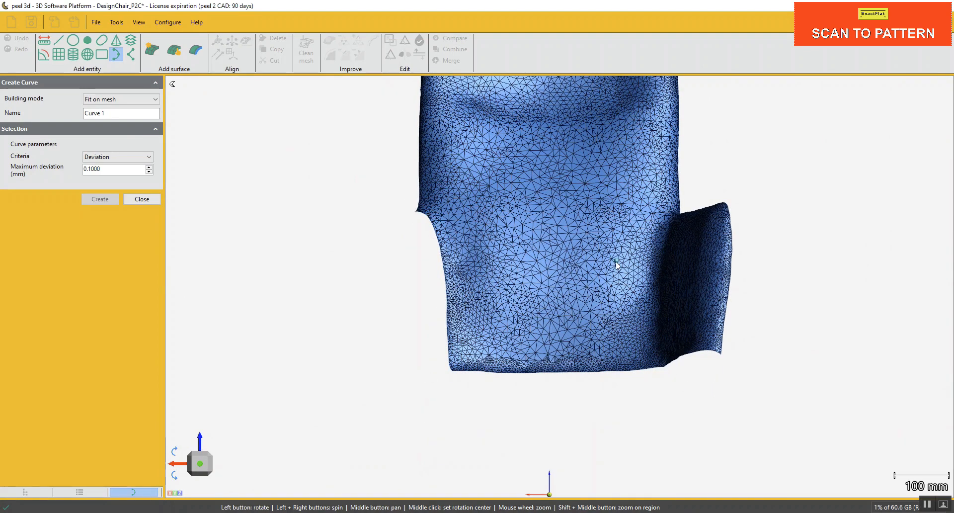
{"action": "left_click_drag", "start_coordinate": [616, 265], "coordinate": [630, 361]}
{"action": "scroll", "coordinate": [630, 364], "scroll_direction": "up", "scroll_amount": 3}
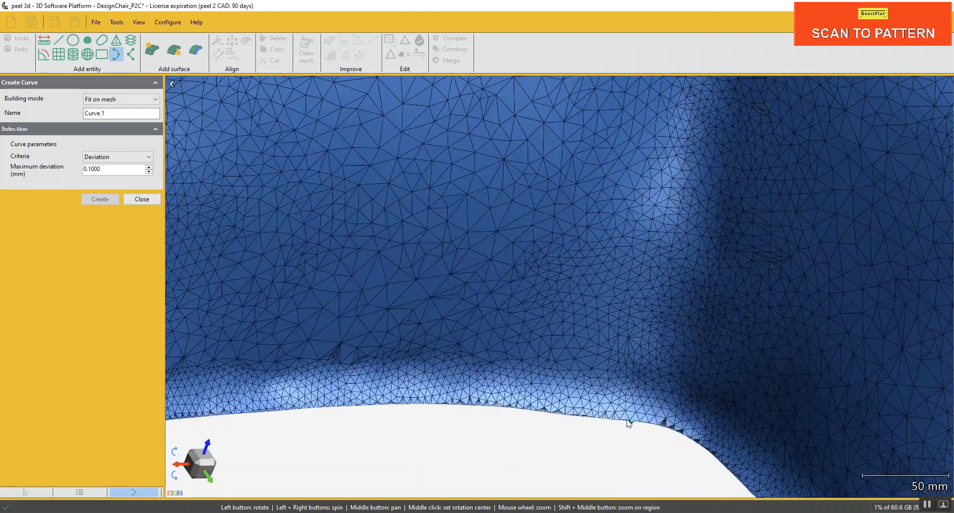
{"action": "left_click", "coordinate": [627, 422]}
Continue the curve up the remaining armrest's crease to the mesh's outer edge, about 349 mm long in total.
{"action": "scroll", "coordinate": [663, 317], "scroll_direction": "down", "scroll_amount": 4}
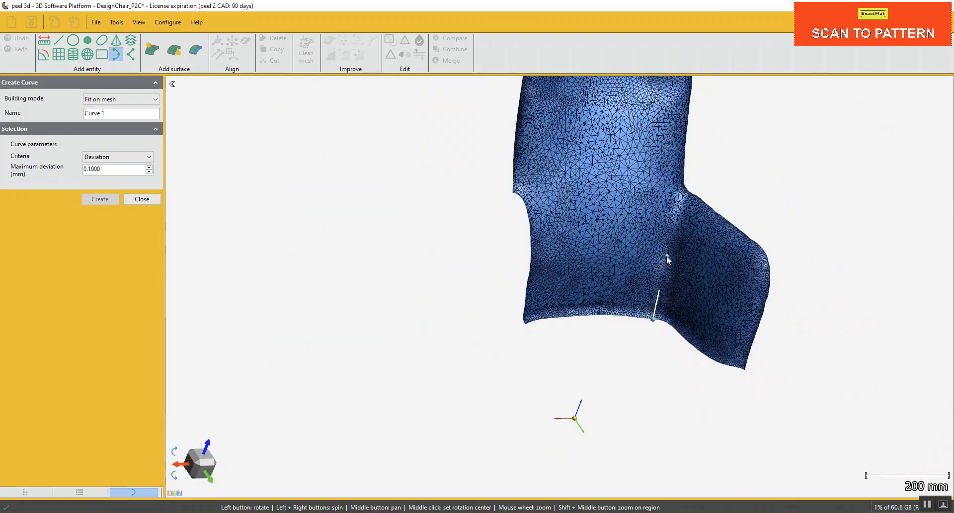
{"action": "left_click", "coordinate": [666, 255]}
{"action": "left_click", "coordinate": [682, 196]}
{"action": "scroll", "coordinate": [681, 198], "scroll_direction": "up", "scroll_amount": 2}
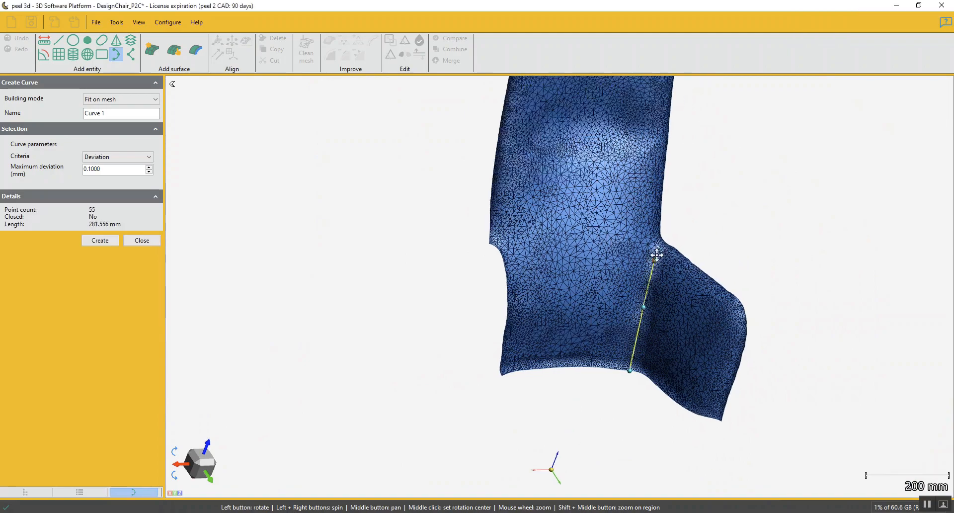
{"action": "scroll", "coordinate": [630, 300], "scroll_direction": "up", "scroll_amount": 2}
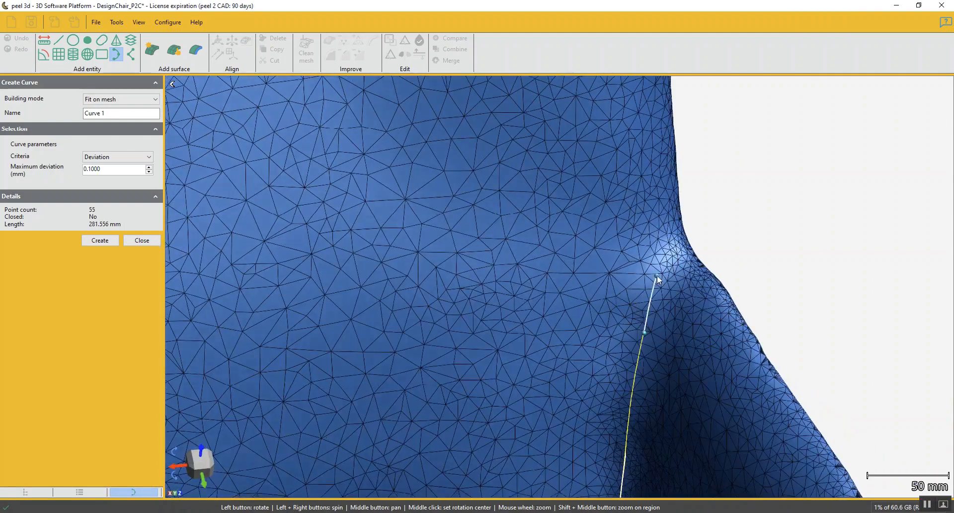
{"action": "left_click", "coordinate": [693, 255]}
{"action": "scroll", "coordinate": [694, 258], "scroll_direction": "up", "scroll_amount": 2}
{"action": "scroll", "coordinate": [696, 255], "scroll_direction": "up", "scroll_amount": 5}
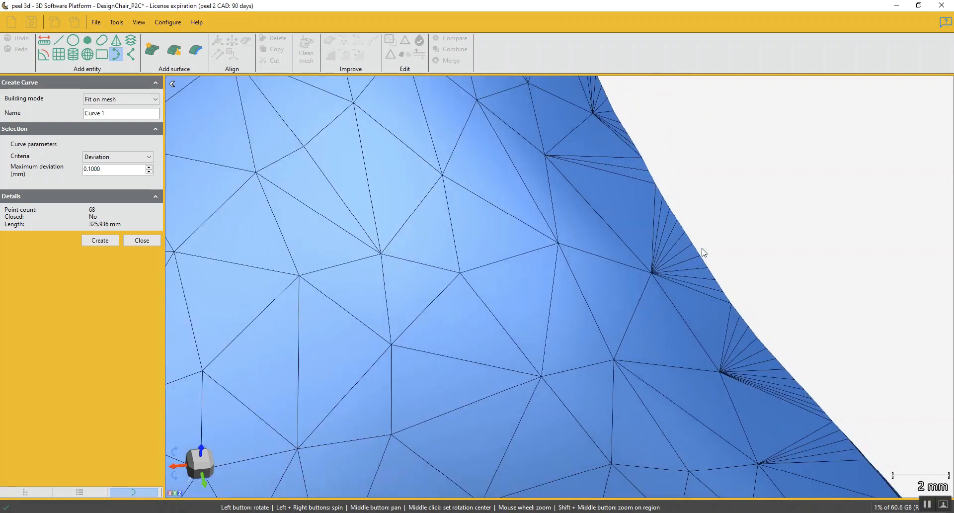
{"action": "left_click", "coordinate": [698, 249]}
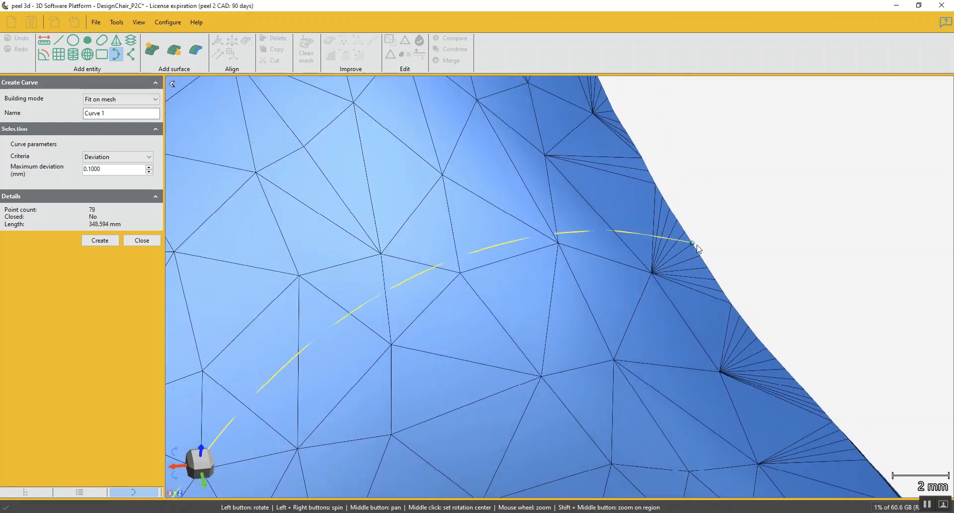
Set the armrest crease curve's maximum deviation to 0.5 mm and create the curve.
{"action": "scroll", "coordinate": [611, 273], "scroll_direction": "down", "scroll_amount": 5}
{"action": "scroll", "coordinate": [550, 399], "scroll_direction": "down", "scroll_amount": 2}
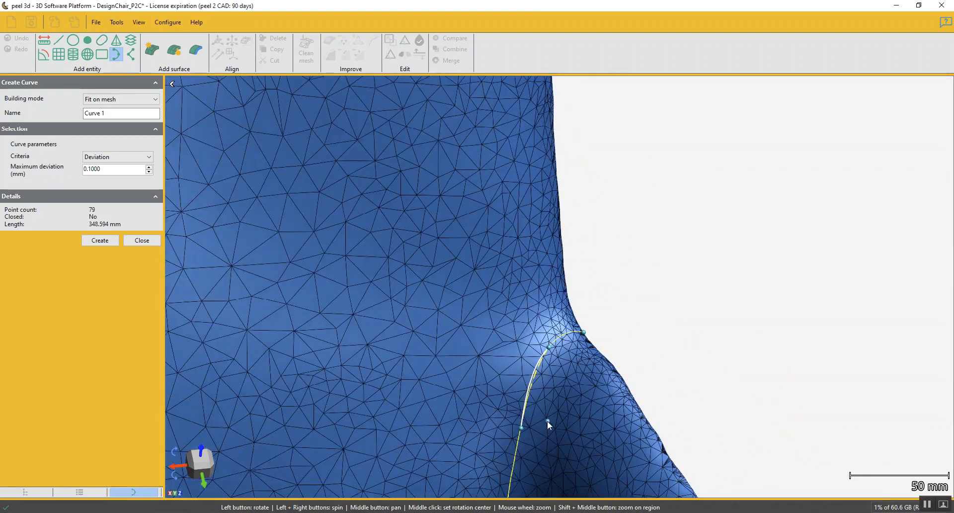
{"action": "middle_click_drag", "start_coordinate": [547, 421], "coordinate": [618, 238]}
{"action": "scroll", "coordinate": [619, 238], "scroll_direction": "down", "scroll_amount": 3}
{"action": "left_click", "coordinate": [206, 469]}
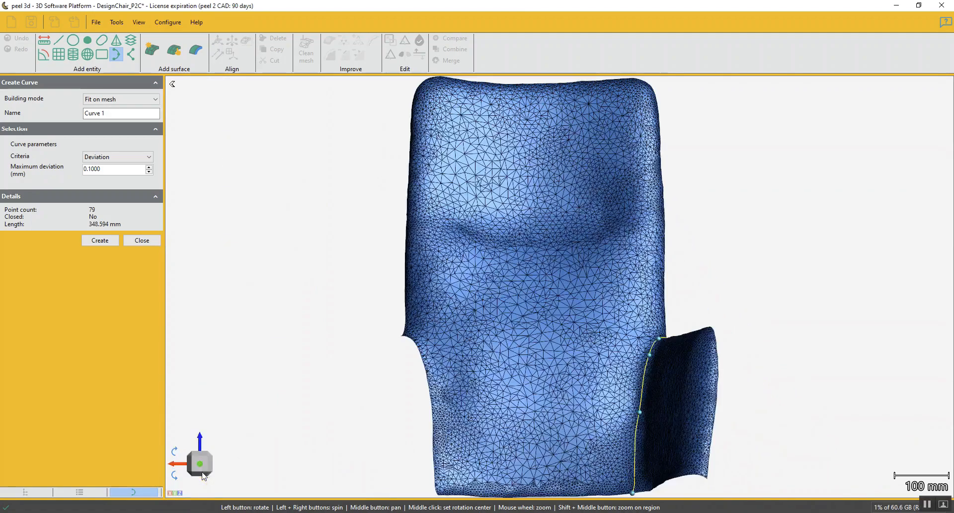
{"action": "middle_click_drag", "start_coordinate": [564, 392], "coordinate": [578, 274]}
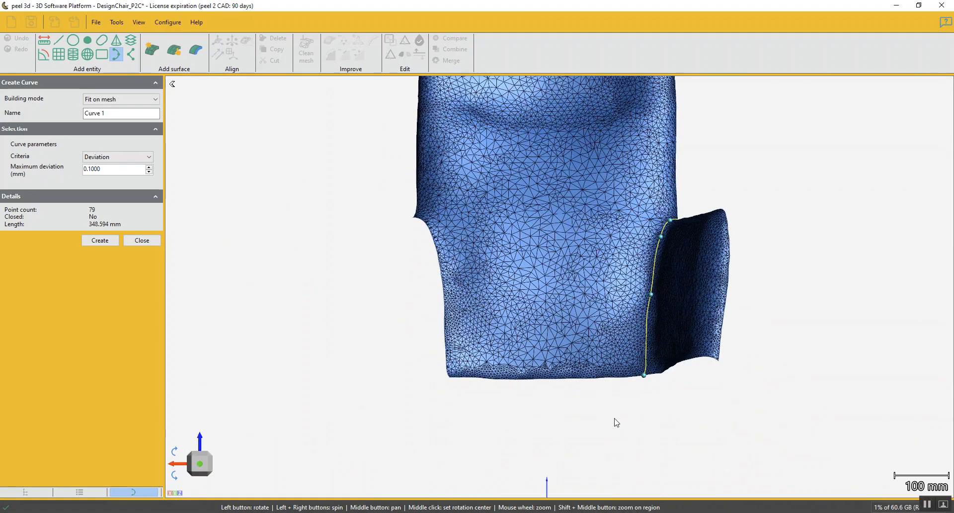
{"action": "left_click_drag", "start_coordinate": [644, 392], "coordinate": [708, 354]}
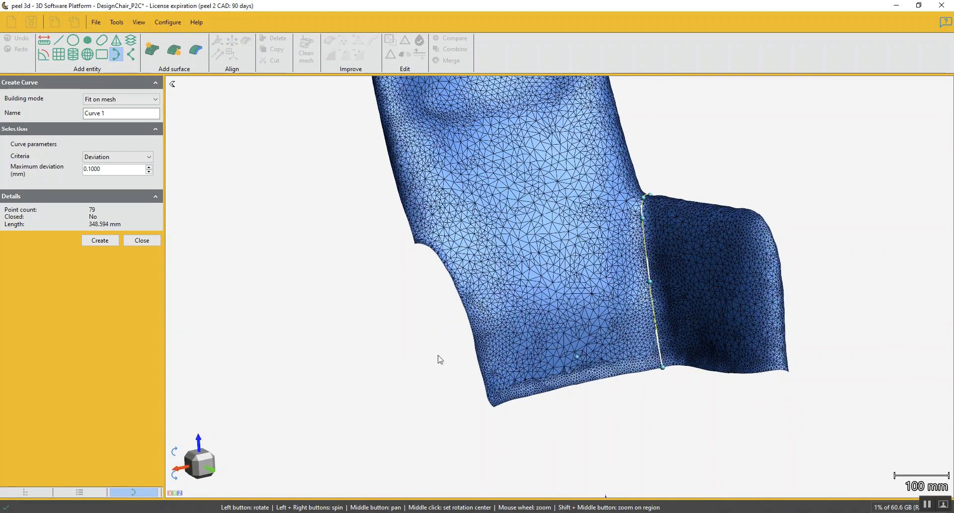
{"action": "double_click", "coordinate": [107, 172]}
{"action": "type", "text": ".5"}
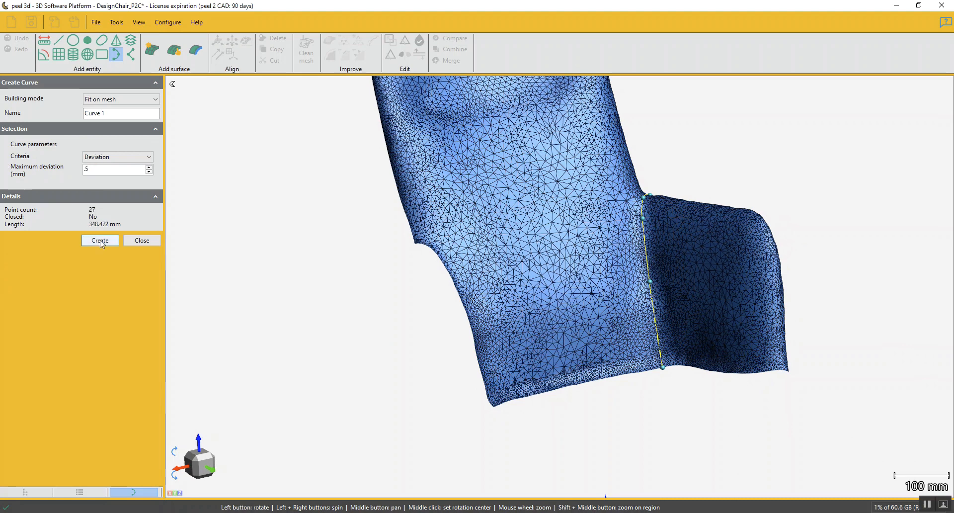
{"action": "left_click", "coordinate": [100, 240]}
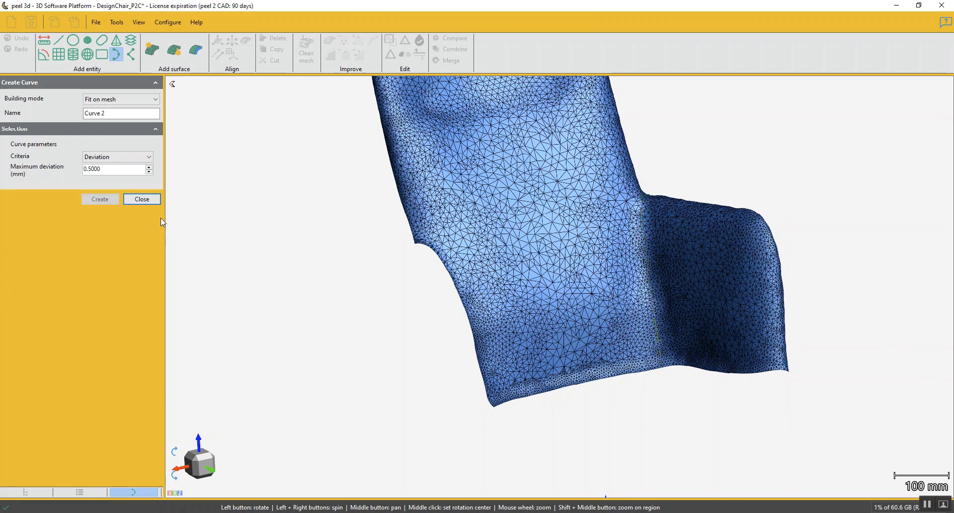
{"action": "left_click", "coordinate": [142, 201]}
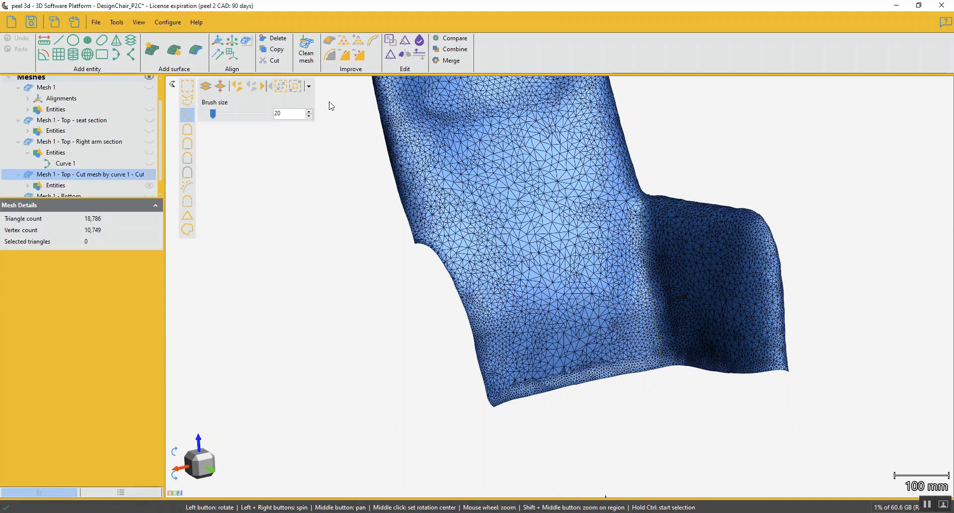
Cut the mesh by Curve 1 along the remaining armrest's crease, keeping both parts.
{"action": "left_click", "coordinate": [405, 40]}
{"action": "left_click", "coordinate": [24, 123]}
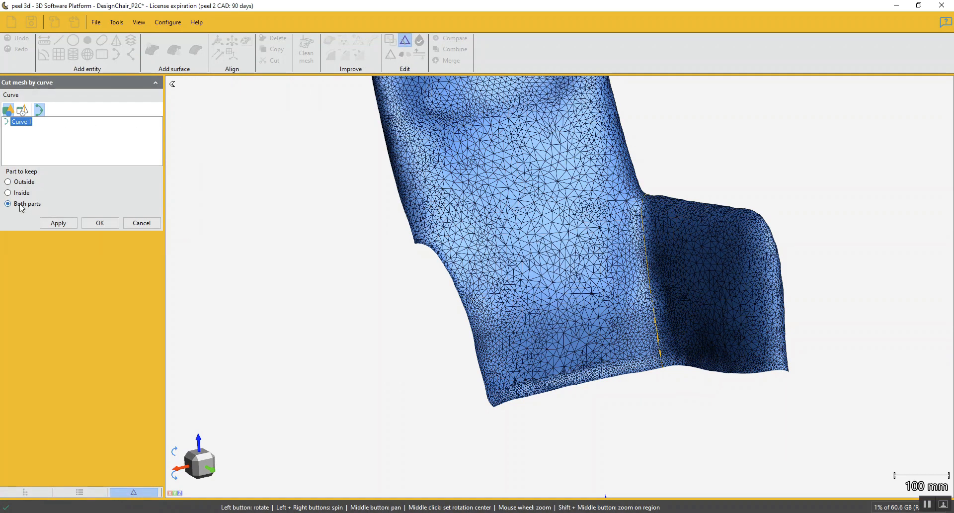
{"action": "left_click", "coordinate": [60, 222]}
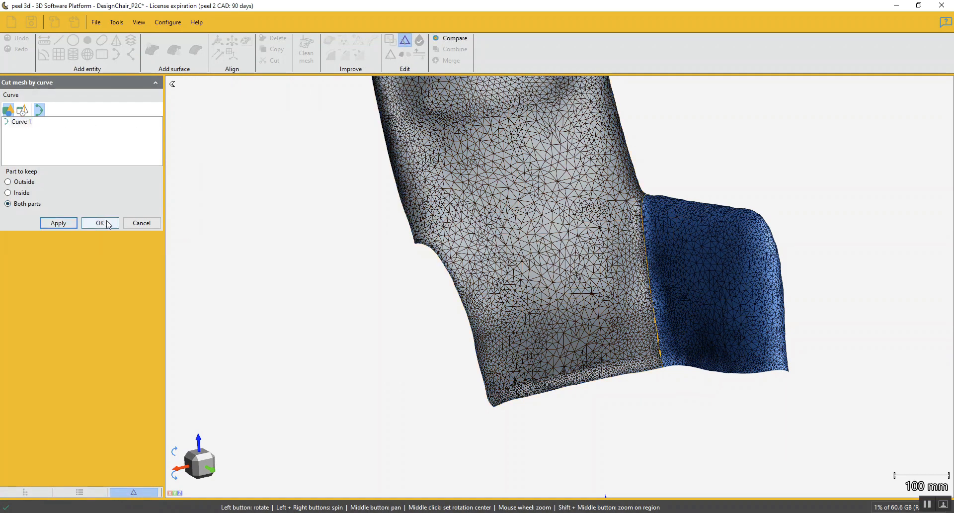
{"action": "left_click", "coordinate": [100, 223]}
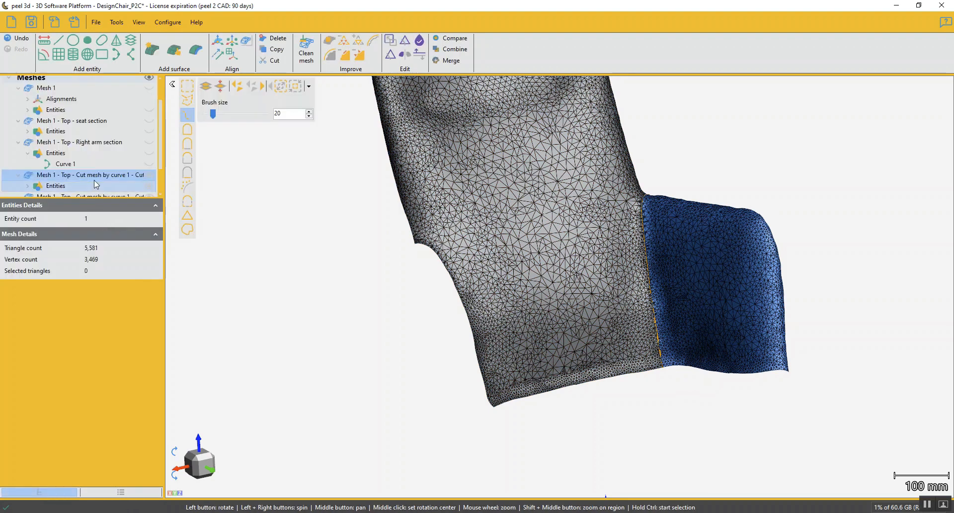
Rename the newly cut-off armrest mesh as Mesh 1 - Top - Left arm section.
{"action": "double_click", "coordinate": [76, 173]}
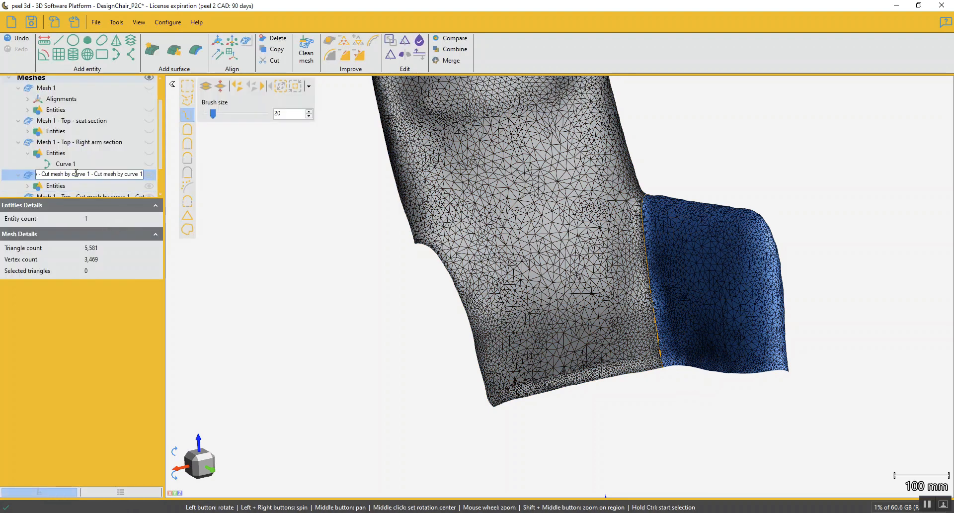
{"action": "left_click_drag", "start_coordinate": [42, 174], "coordinate": [143, 175]}
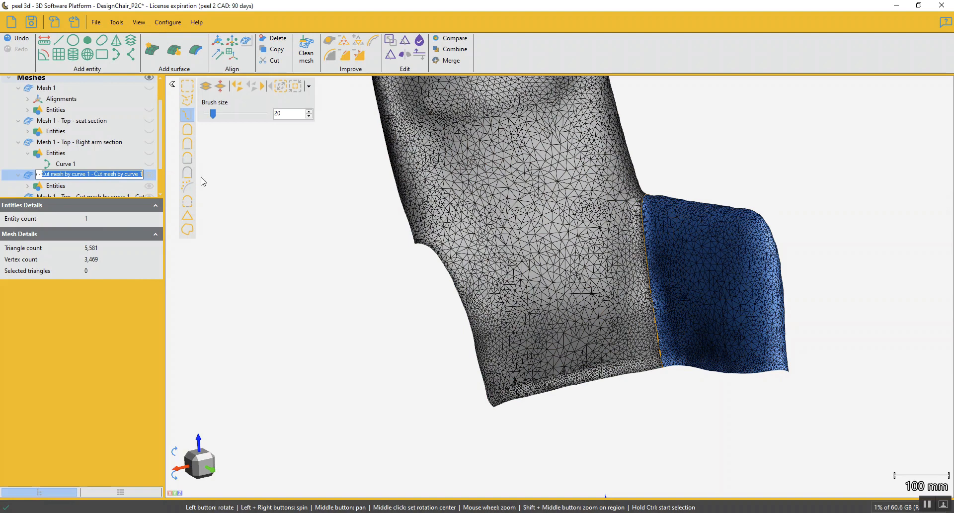
{"action": "type", "text": "Left am sectio"}
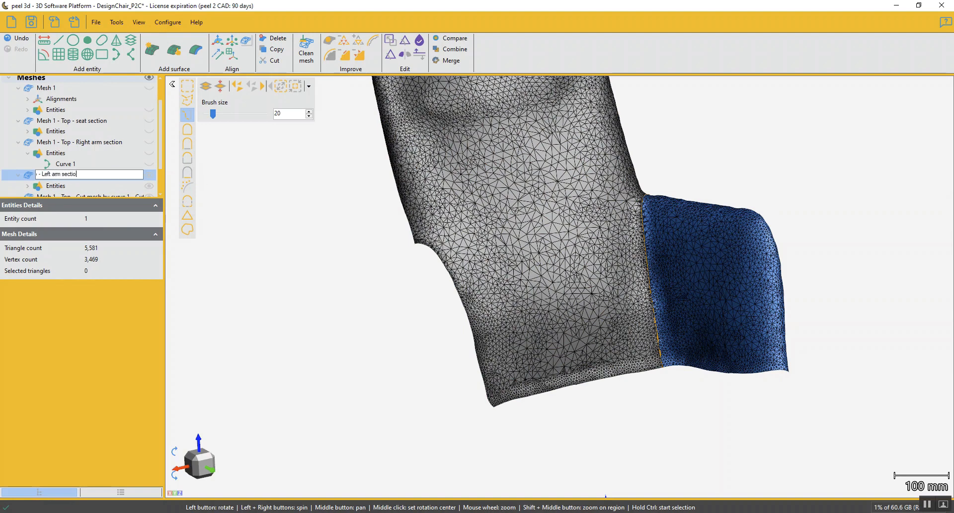
{"action": "type", "text": "n"}
{"action": "key", "text": "Return"}
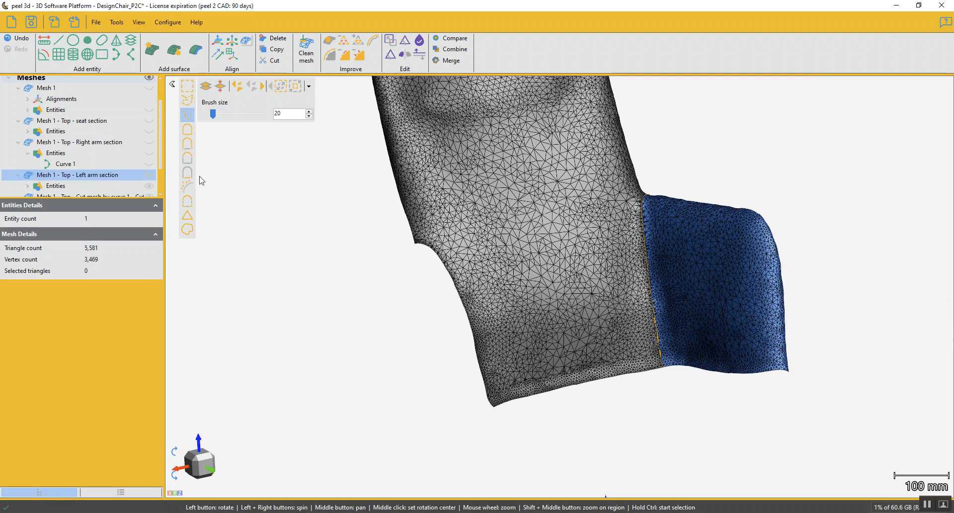
Enlarge the mesh list and make the remaining backrest mesh without armrests the active mesh.
{"action": "left_click_drag", "start_coordinate": [117, 197], "coordinate": [114, 274]}
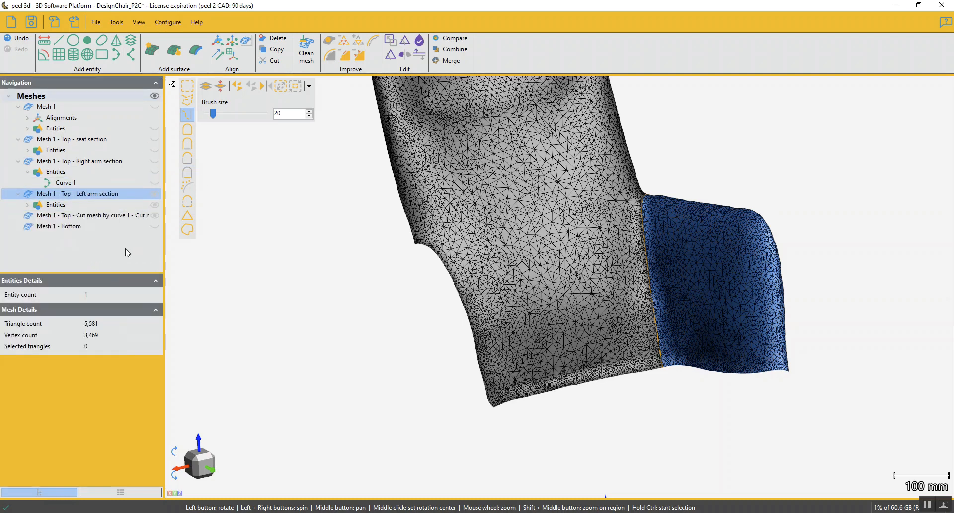
{"action": "left_click", "coordinate": [128, 214]}
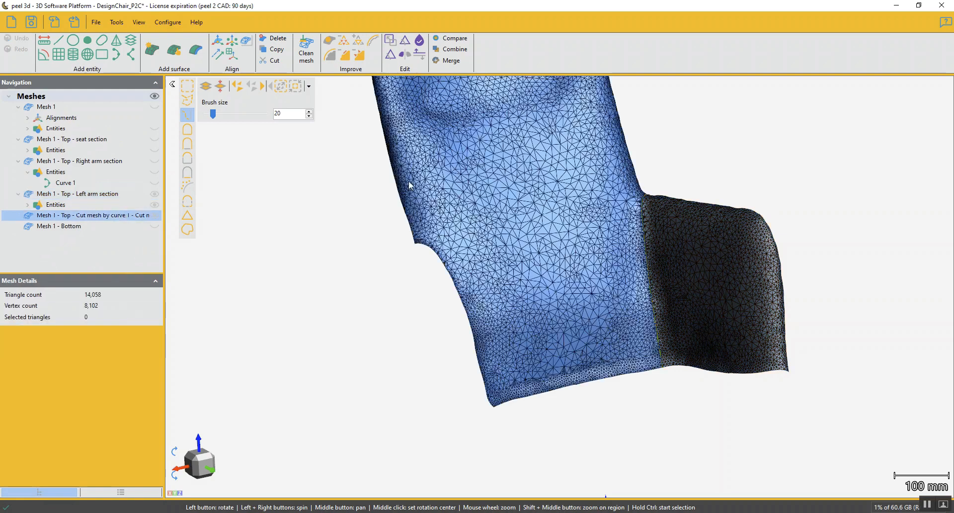
{"action": "scroll", "coordinate": [560, 191], "scroll_direction": "down", "scroll_amount": 4}
{"action": "mouse_move", "coordinate": [561, 208]}
{"action": "left_mouse_down"}
{"action": "mouse_move", "coordinate": [550, 209]}
{"action": "mouse_move", "coordinate": [553, 221]}
{"action": "left_mouse_up"}
{"action": "middle_click_drag", "start_coordinate": [553, 222], "coordinate": [533, 296]}
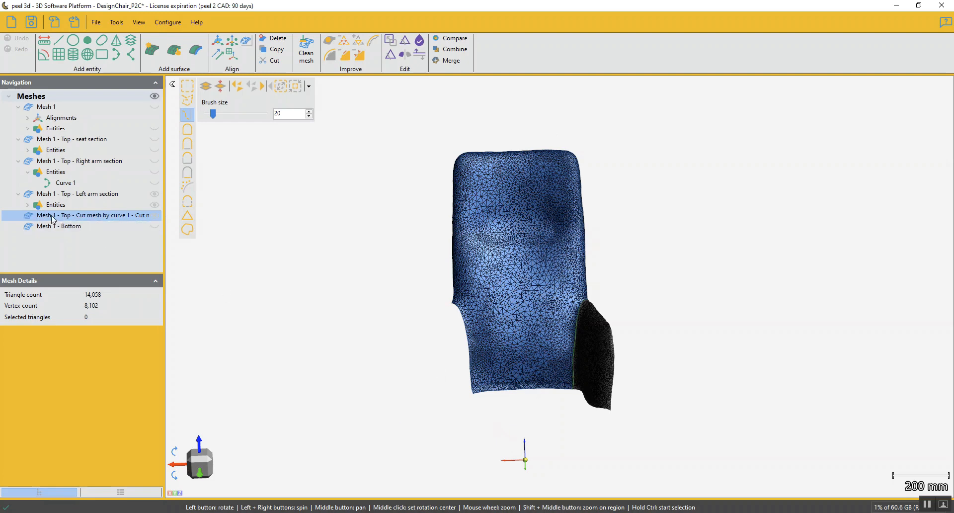
Collapse the right arm section and the seat section in the mesh list.
{"action": "left_click", "coordinate": [27, 172]}
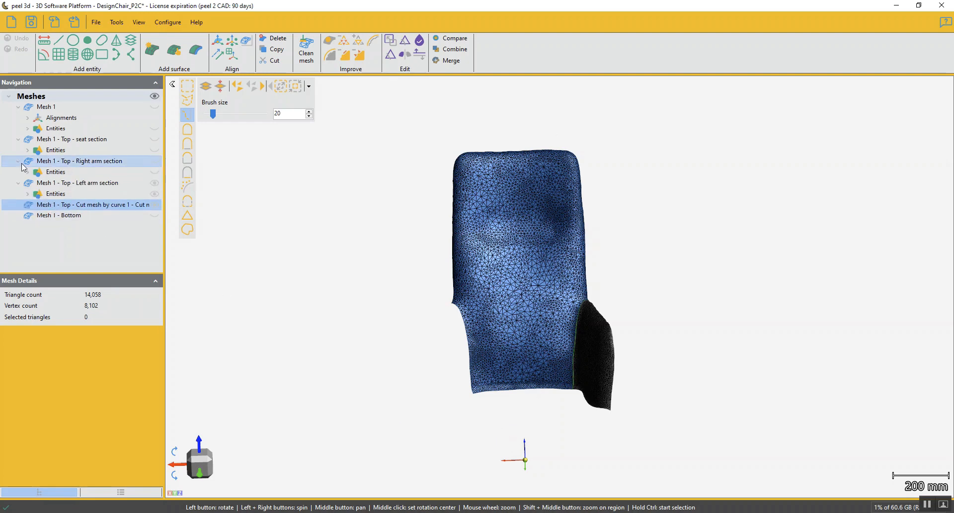
{"action": "left_click", "coordinate": [18, 161]}
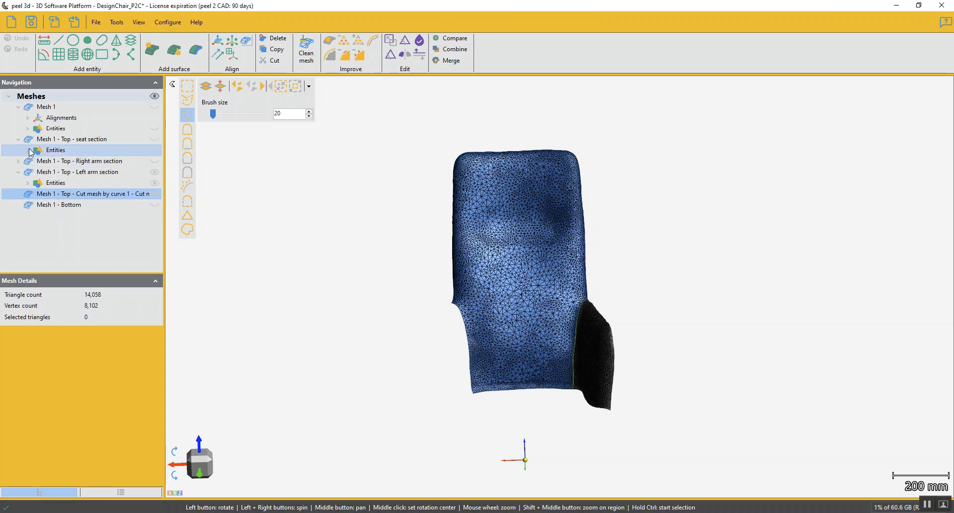
{"action": "left_click", "coordinate": [28, 150]}
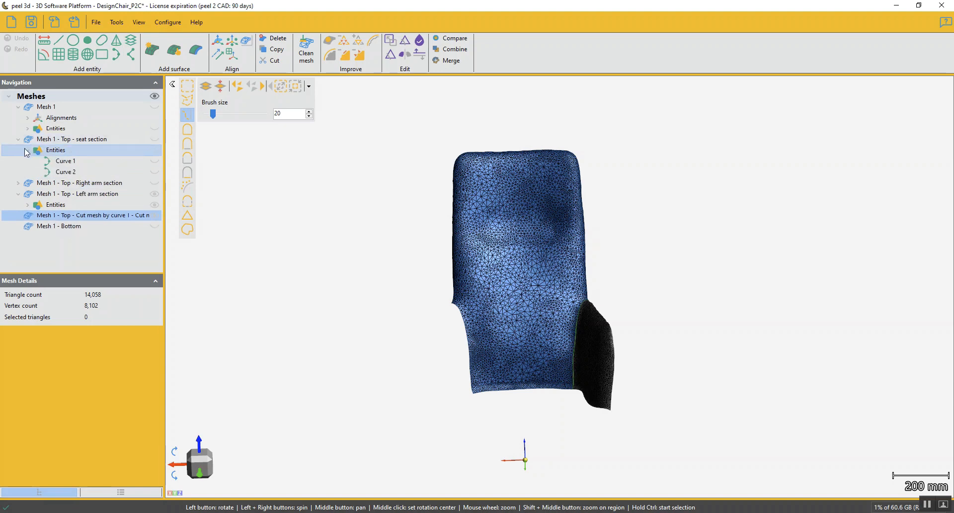
{"action": "left_click", "coordinate": [27, 150]}
{"action": "left_click", "coordinate": [19, 139]}
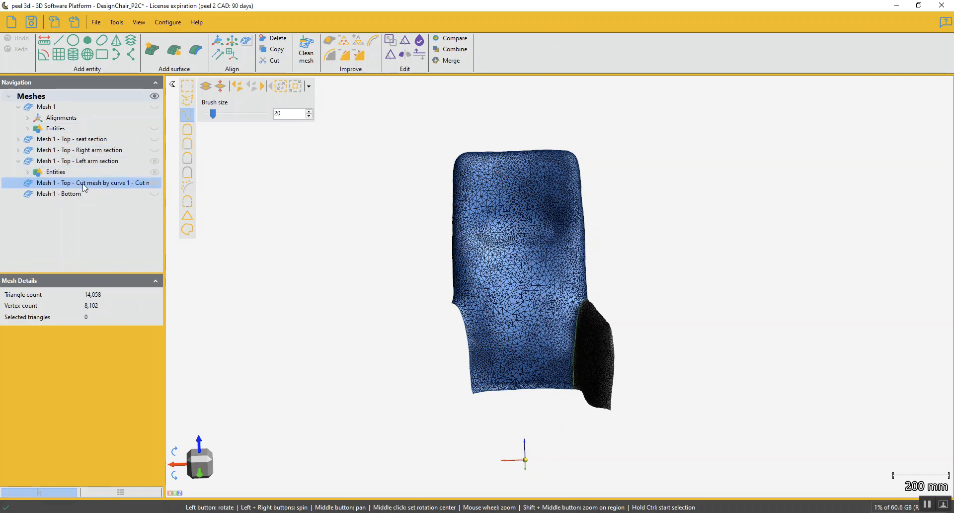
Expand the entities of Mesh 1 and show only its Plane 2, leaving Plane 1 hidden.
{"action": "left_click", "coordinate": [28, 128]}
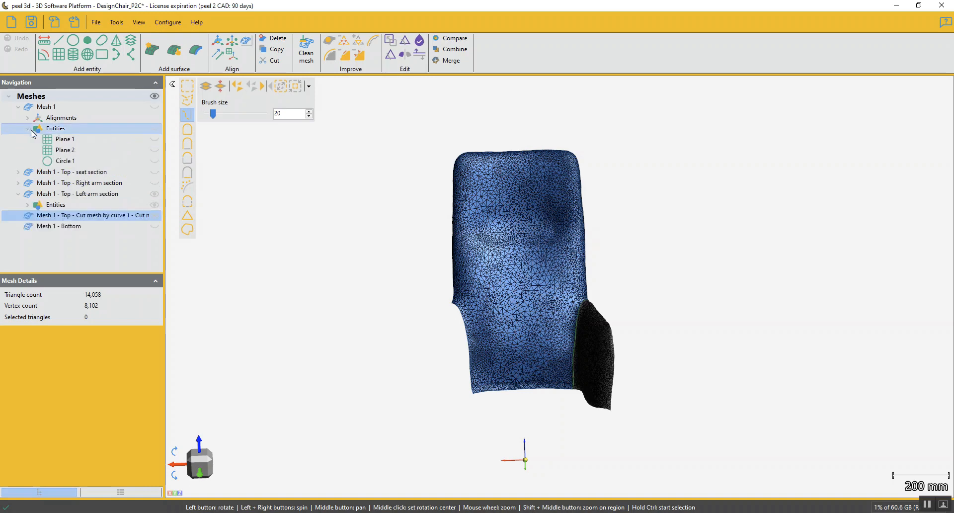
{"action": "left_click", "coordinate": [65, 140]}
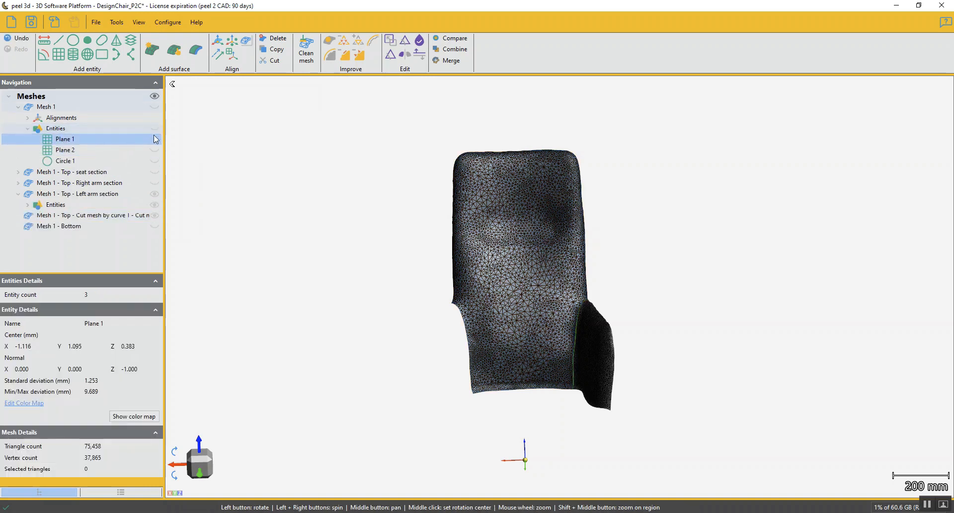
{"action": "left_click", "coordinate": [155, 140]}
{"action": "left_click", "coordinate": [155, 149]}
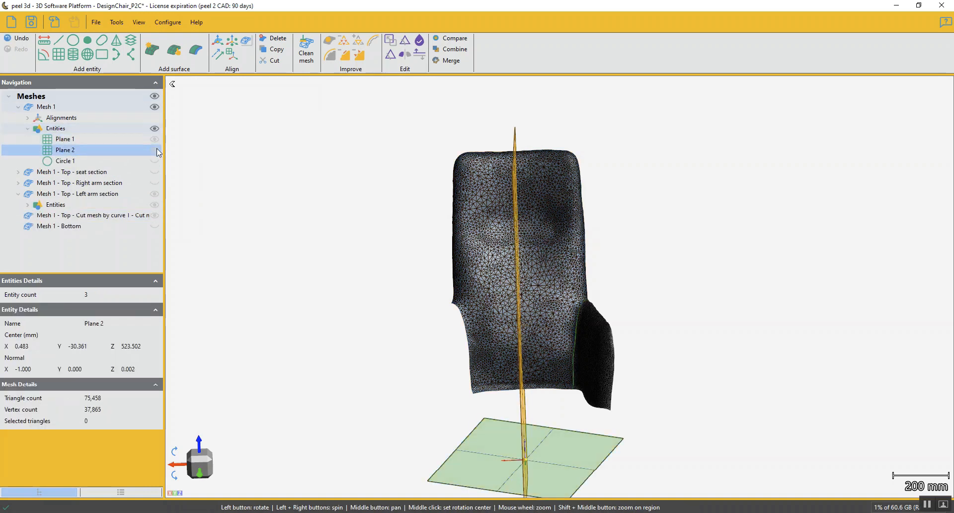
{"action": "left_click", "coordinate": [155, 139]}
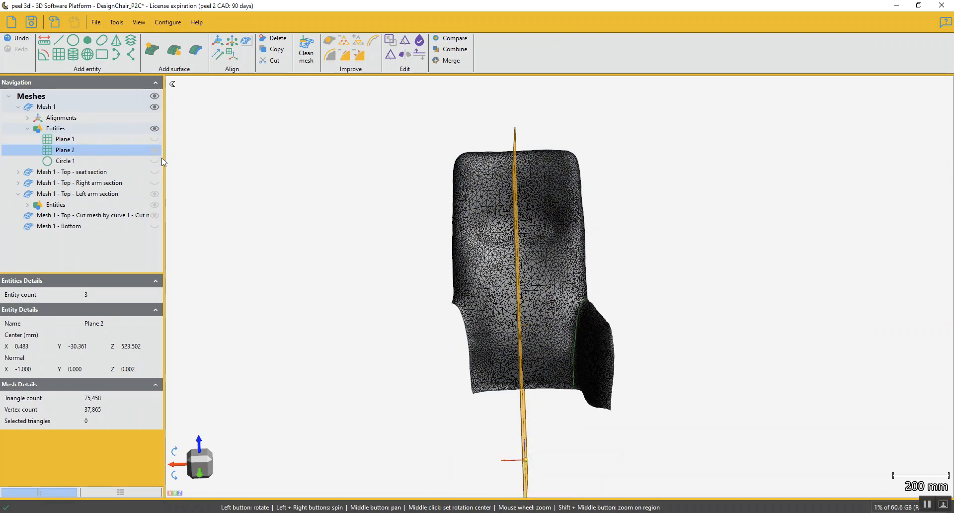
Send Plane 2 to the remaining backrest mesh, then activate that mesh and expand its entities.
{"action": "right_click", "coordinate": [80, 155]}
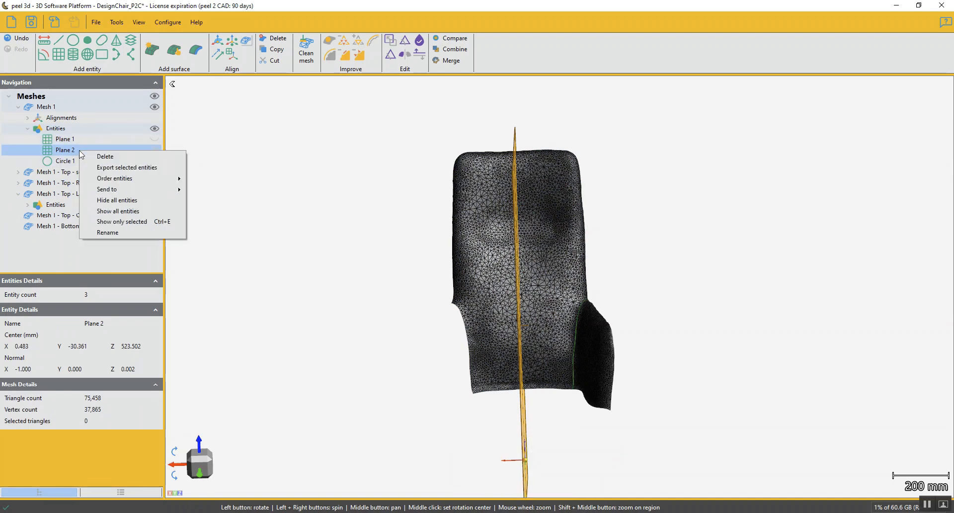
{"action": "mouse_move", "coordinate": [133, 188]}
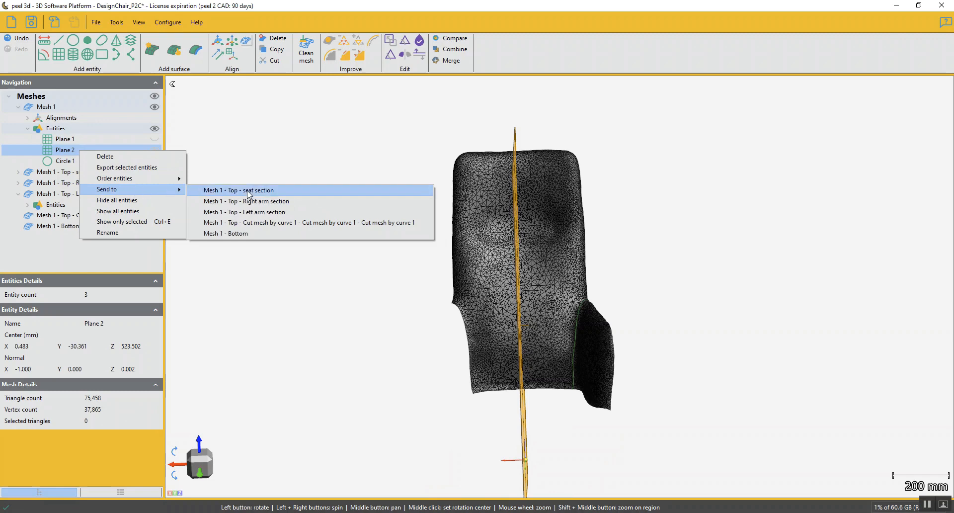
{"action": "left_click", "coordinate": [266, 227]}
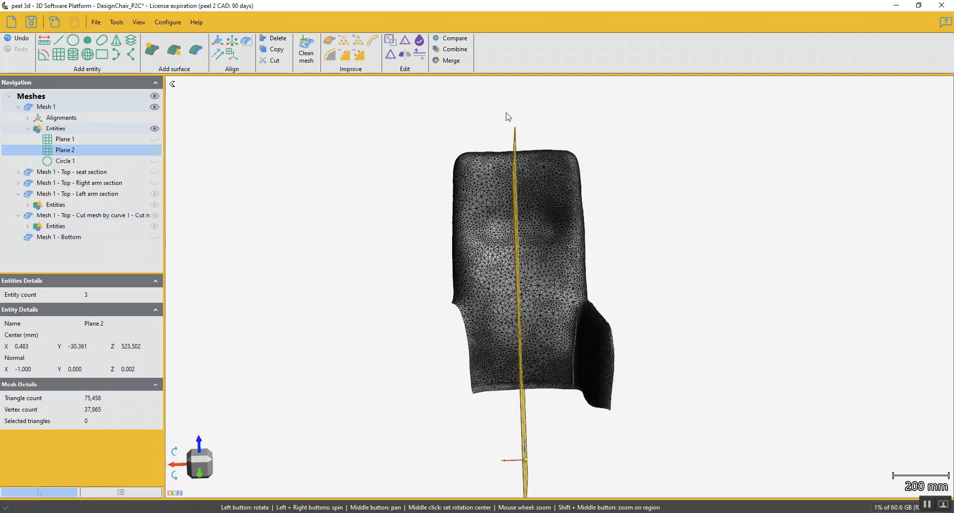
{"action": "left_click", "coordinate": [57, 215]}
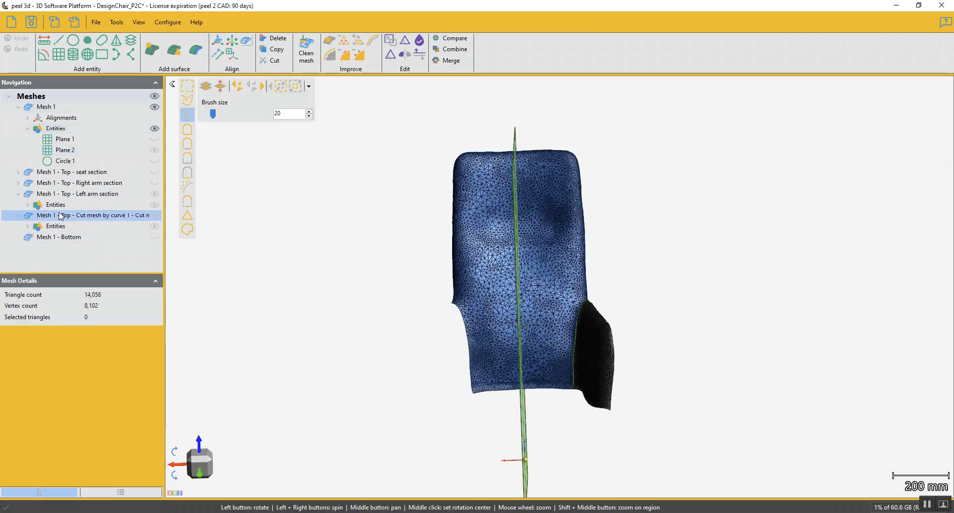
{"action": "left_click", "coordinate": [27, 226]}
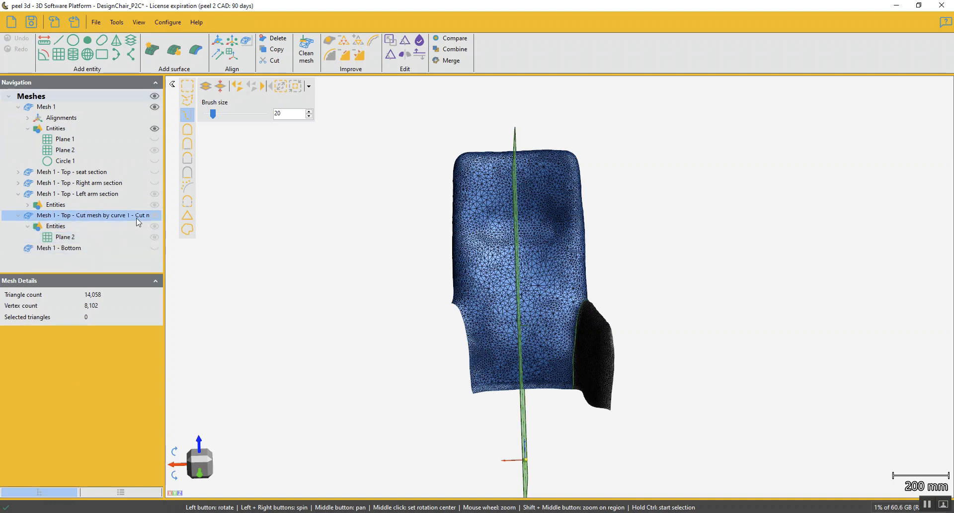
Cut the backrest mesh along Plane 2 with zero offset, keeping both parts and leaving the cut plane unfilled.
{"action": "left_click", "coordinate": [391, 55]}
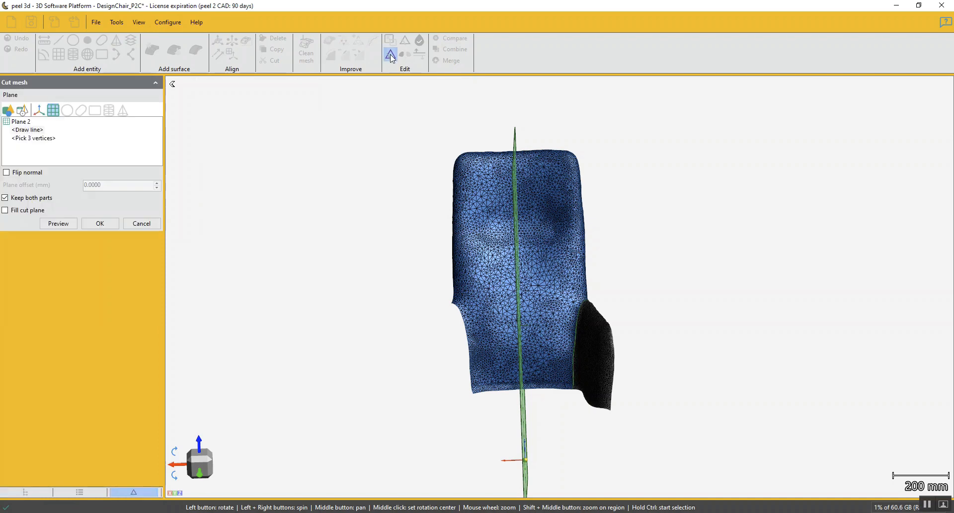
{"action": "left_click", "coordinate": [21, 123]}
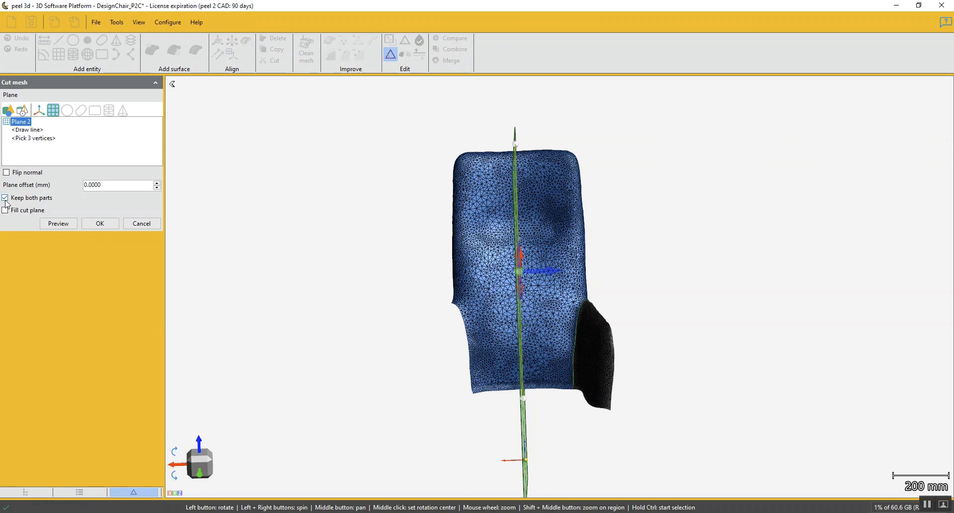
{"action": "left_click", "coordinate": [58, 223]}
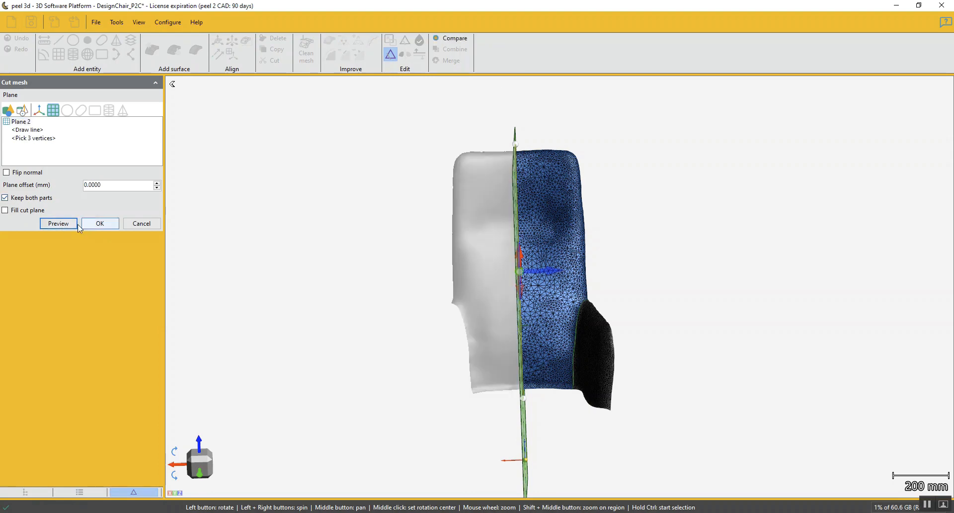
{"action": "left_click", "coordinate": [99, 224]}
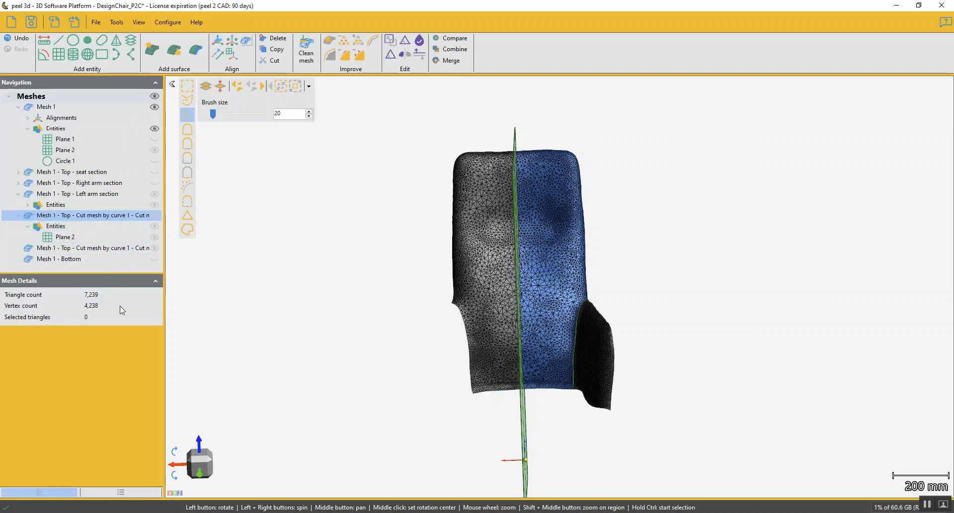
Rename the active backrest half as "Mesh 1 - Top - Cut mesh by curve 1 - Left side".
{"action": "double_click", "coordinate": [78, 216]}
{"action": "left_click", "coordinate": [78, 217]}
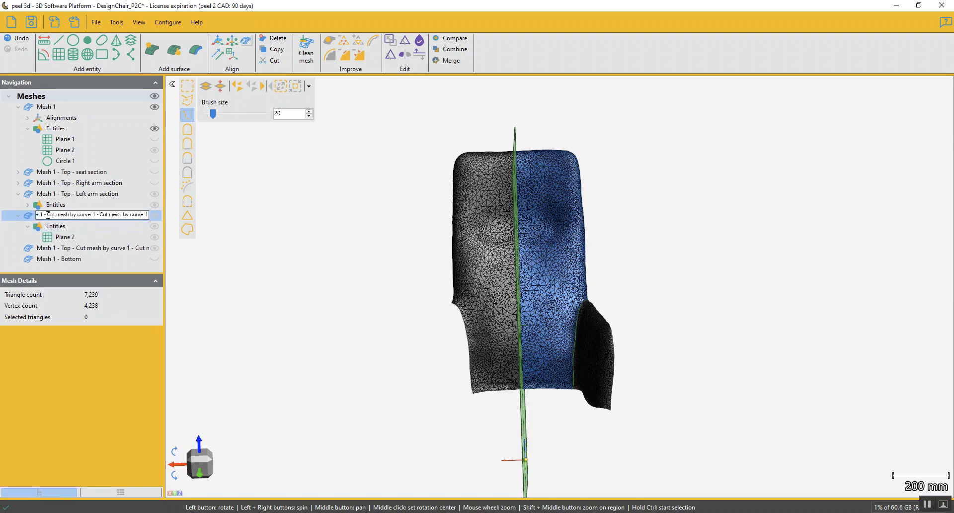
{"action": "left_click_drag", "start_coordinate": [50, 215], "coordinate": [175, 220]}
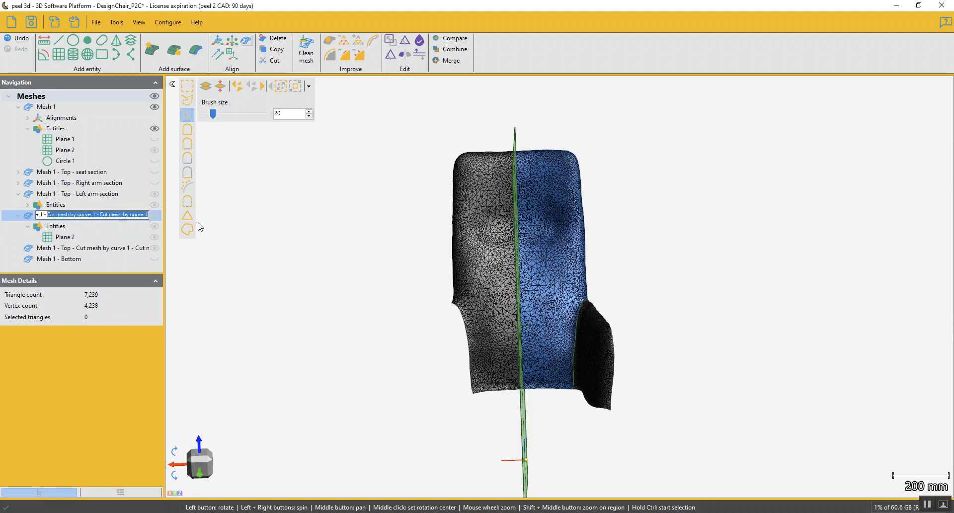
{"action": "type", "text": "Left side"}
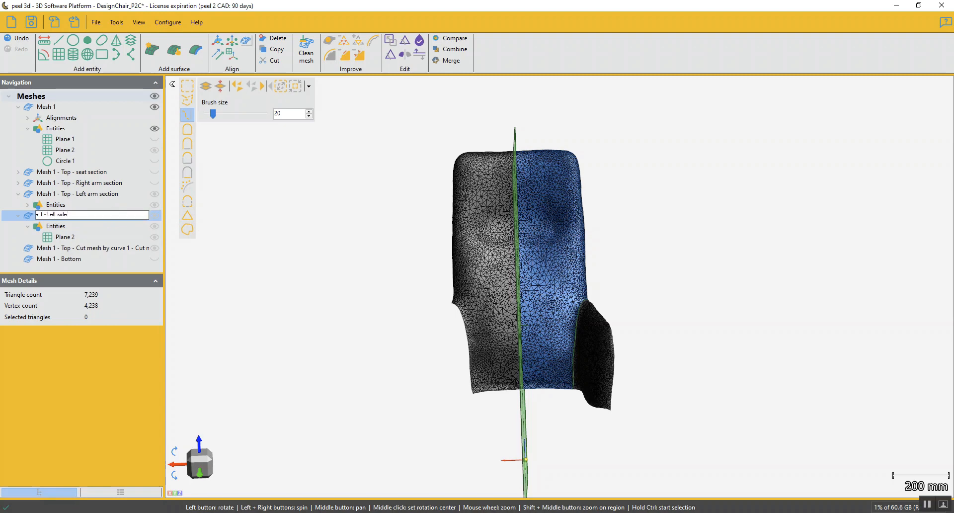
{"action": "key", "text": "Return"}
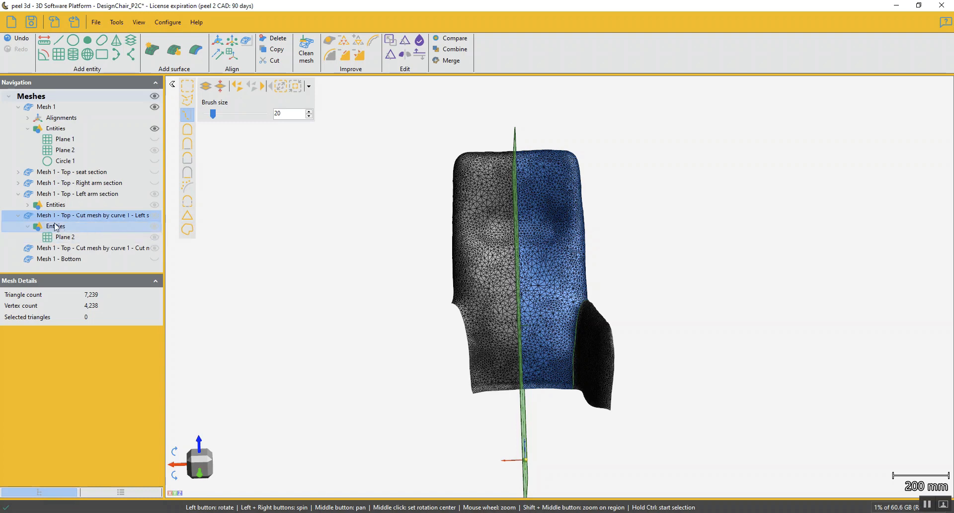
Collapse the left backrest half in the mesh list and shorten its name to "Mesh 1 - Top - Left side".
{"action": "left_click", "coordinate": [19, 216]}
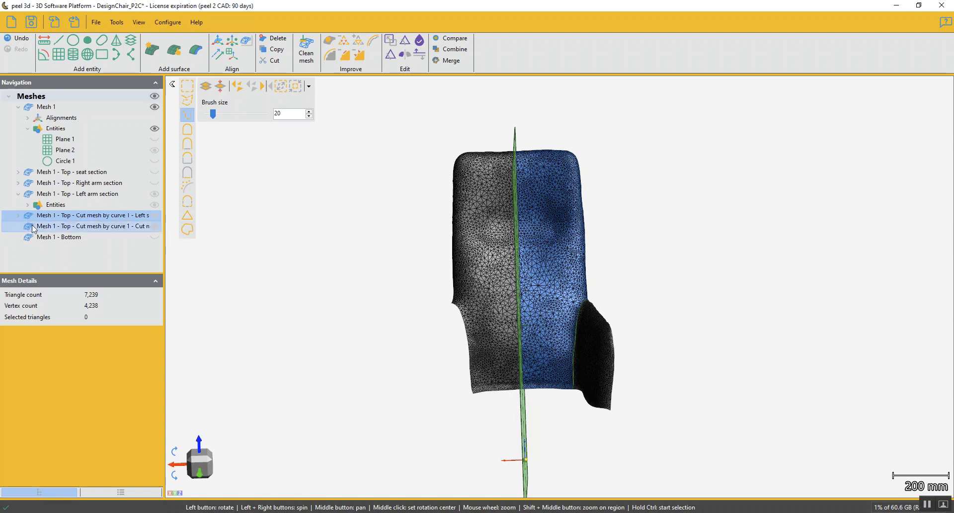
{"action": "left_click", "coordinate": [56, 226]}
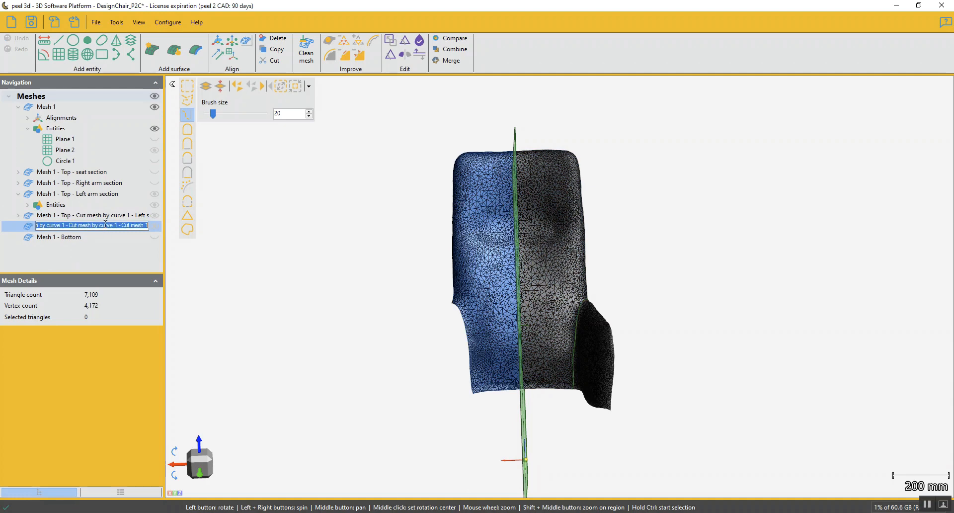
{"action": "left_click", "coordinate": [91, 217], "text": "ctrl"}
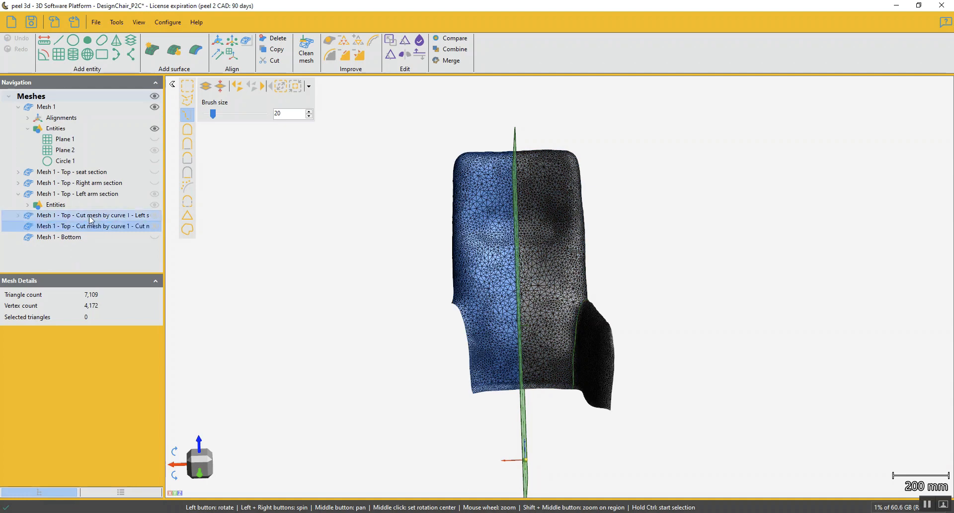
{"action": "left_click", "coordinate": [94, 216]}
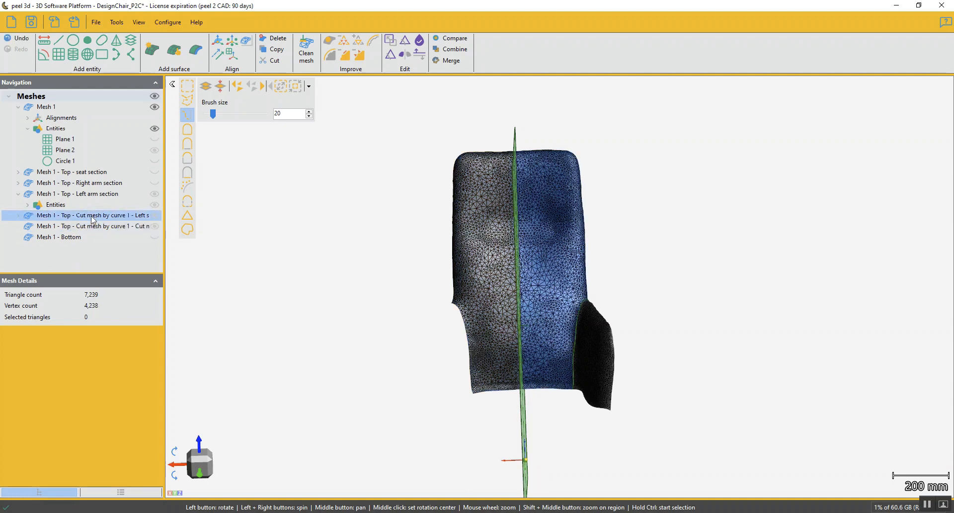
{"action": "double_click", "coordinate": [101, 218]}
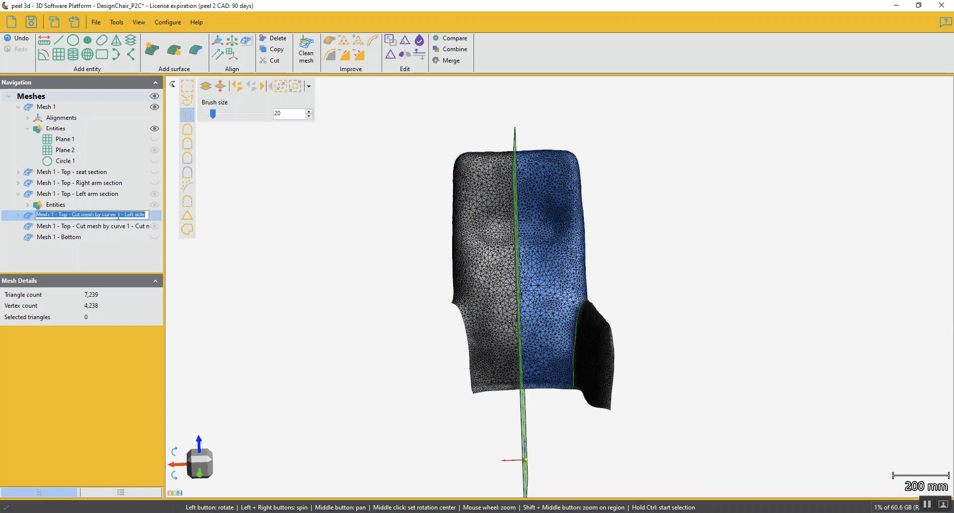
{"action": "left_click_drag", "start_coordinate": [118, 215], "coordinate": [69, 215]}
{"action": "key", "text": "BackSpace"}
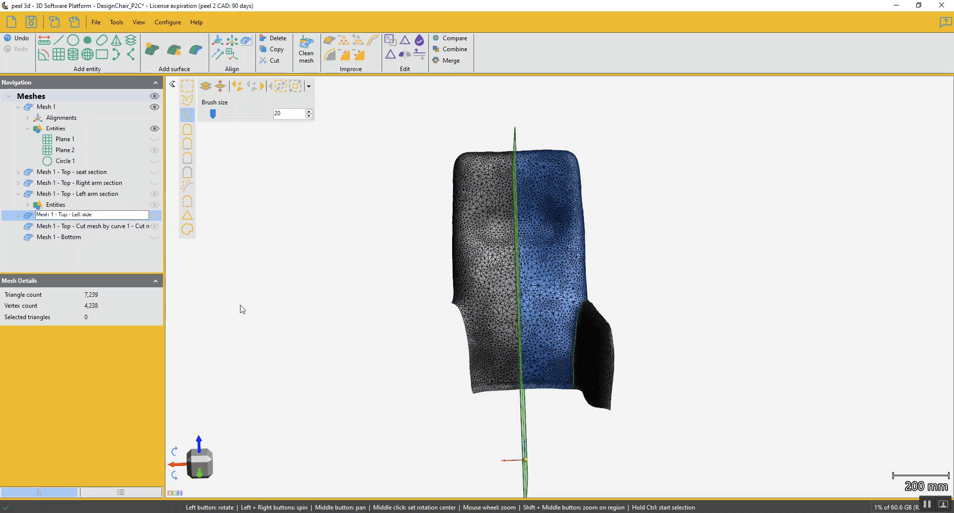
{"action": "key", "text": "Return"}
Rename the other backrest half as "Mesh 1 - Top - Right side".
{"action": "left_click", "coordinate": [122, 228]}
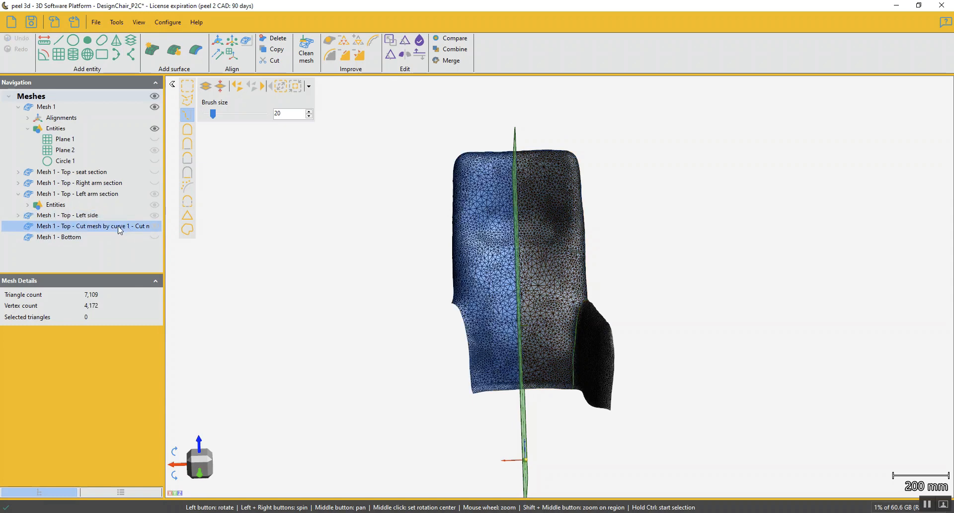
{"action": "left_click", "coordinate": [119, 227]}
{"action": "left_click_drag", "start_coordinate": [68, 225], "coordinate": [263, 224]}
{"action": "key", "text": "BackSpace"}
{"action": "key", "text": "BackSpace"}
{"action": "key", "text": "BackSpace"}
{"action": "key", "text": "BackSpace"}
{"action": "key", "text": "BackSpace"}
{"action": "key", "text": "BackSpace"}
{"action": "key", "text": "BackSpace"}
{"action": "key", "text": "BackSpace"}
{"action": "key", "text": "BackSpace"}
{"action": "key", "text": "BackSpace"}
{"action": "key", "text": "BackSpace"}
{"action": "key", "text": "BackSpace"}
{"action": "key", "text": "BackSpace"}
{"action": "key", "text": "BackSpace"}
{"action": "key", "text": "BackSpace"}
{"action": "key", "text": "BackSpace"}
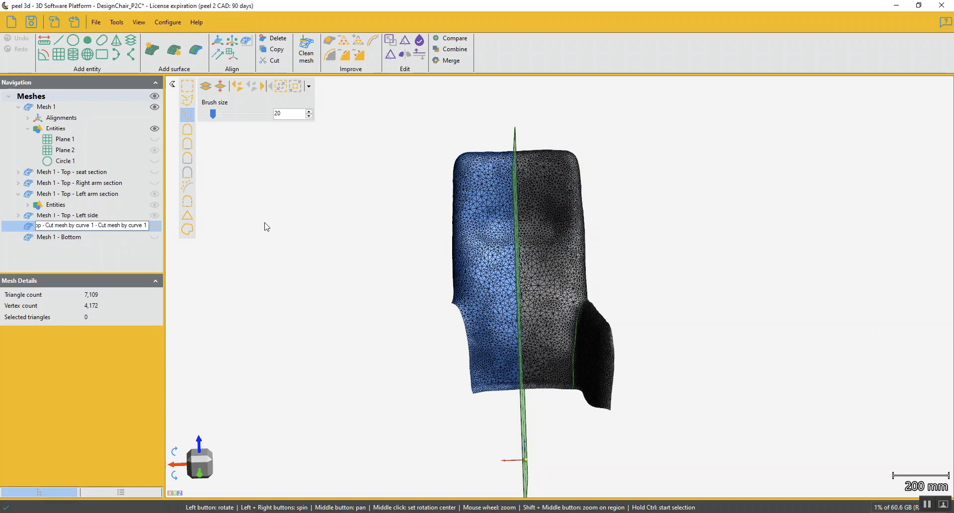
{"action": "key", "text": "BackSpace"}
{"action": "key", "text": "BackSpace"}
{"action": "key", "text": "BackSpace"}
{"action": "key", "text": "BackSpace"}
{"action": "key", "text": "BackSpace"}
{"action": "key", "text": "BackSpace"}
{"action": "key", "text": "BackSpace"}
{"action": "key", "text": "BackSpace"}
{"action": "key", "text": "BackSpace"}
{"action": "key", "text": "BackSpace"}
{"action": "key", "text": "BackSpace"}
{"action": "key", "text": "BackSpace"}
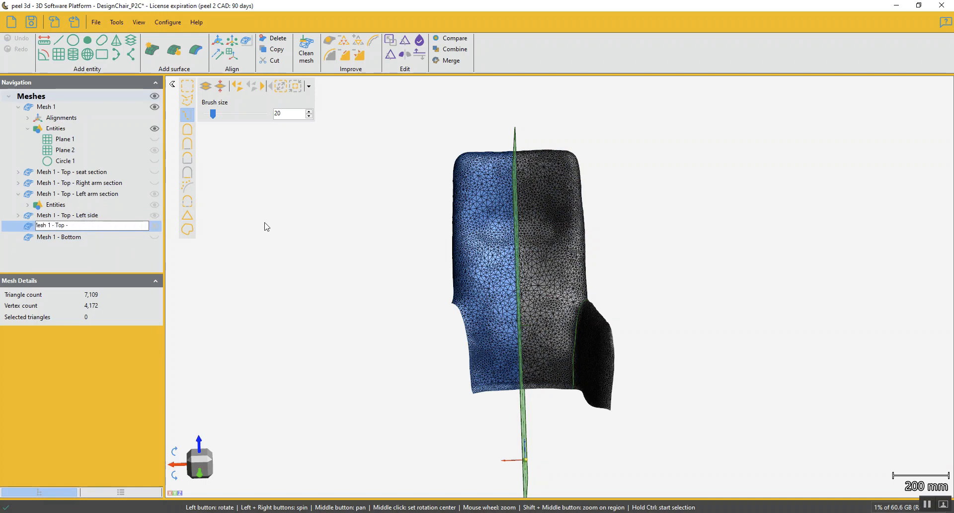
{"action": "type", "text": "Right side"}
{"action": "key", "text": "Return"}
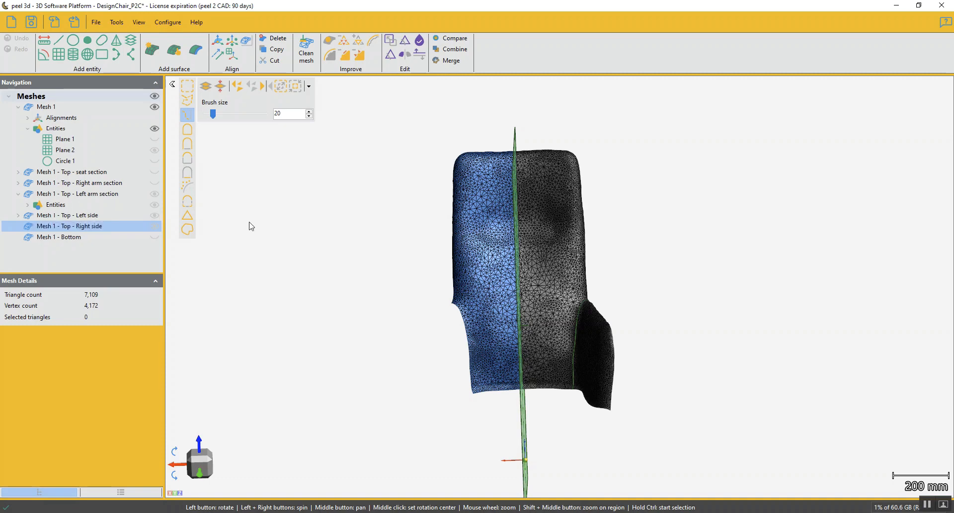
Hide the left arm section, leaving only the two backrest halves on display.
{"action": "left_click", "coordinate": [155, 194]}
{"action": "mouse_move", "coordinate": [324, 271]}
{"action": "left_mouse_down"}
{"action": "mouse_move", "coordinate": [332, 267]}
{"action": "mouse_move", "coordinate": [322, 264]}
{"action": "left_mouse_up"}
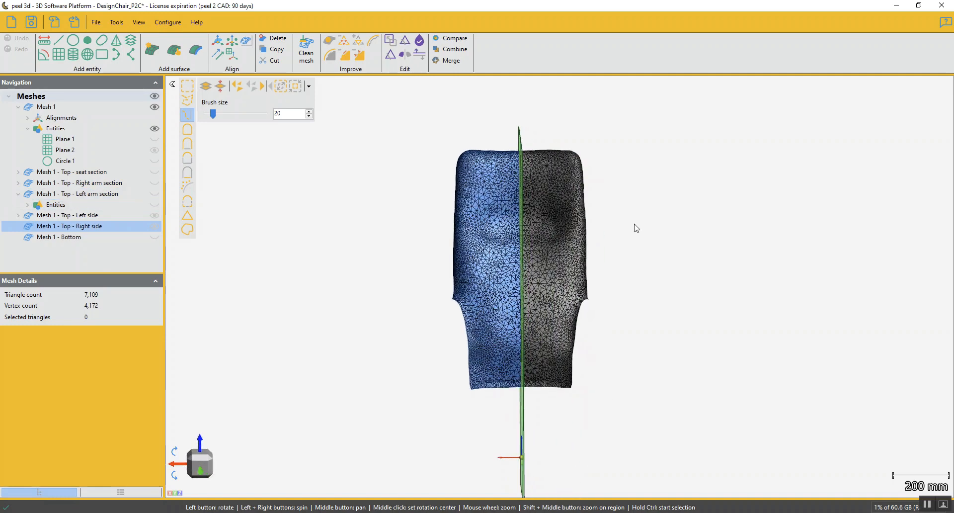
{"action": "left_click", "coordinate": [201, 467]}
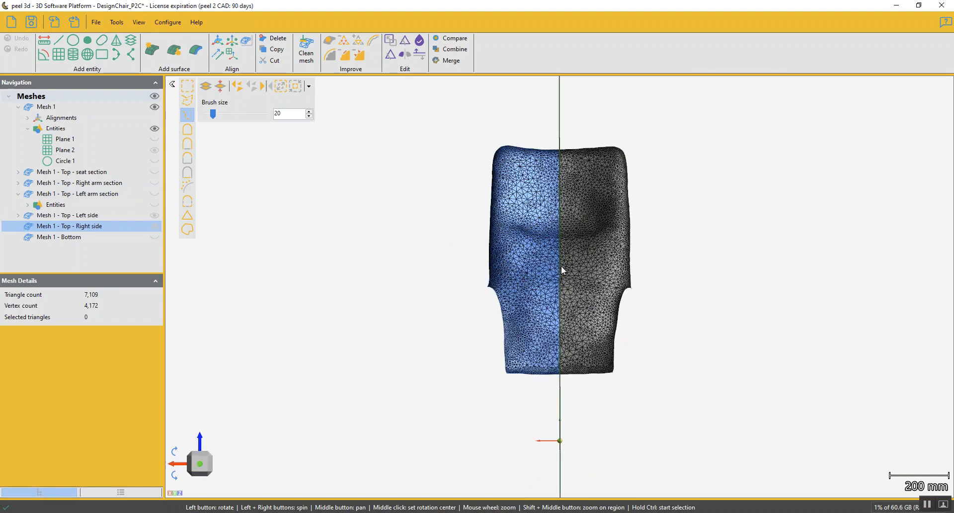
{"action": "left_click_drag", "start_coordinate": [563, 269], "coordinate": [560, 273]}
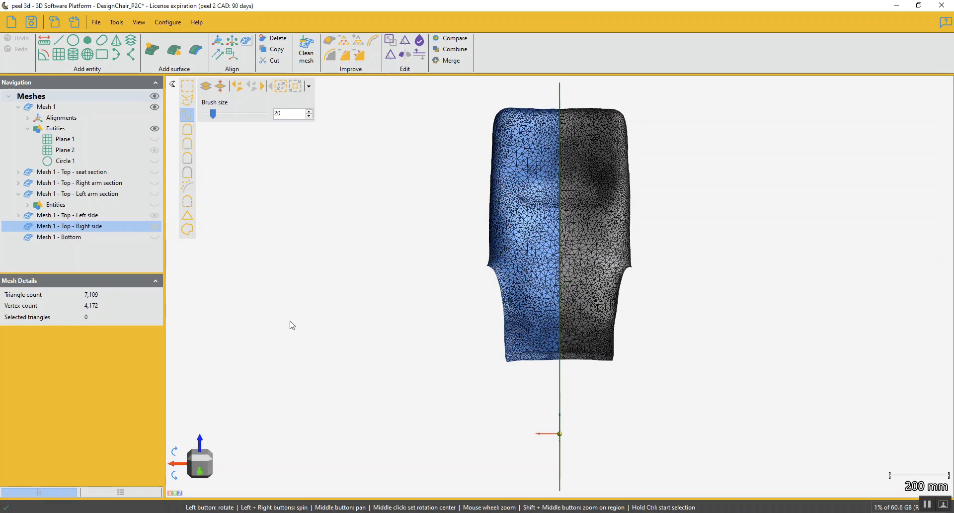
Create Plane 1 on the right side mesh in Draw line mode, with a horizontal line across the upper third of both backrest halves.
{"action": "left_click", "coordinate": [59, 54]}
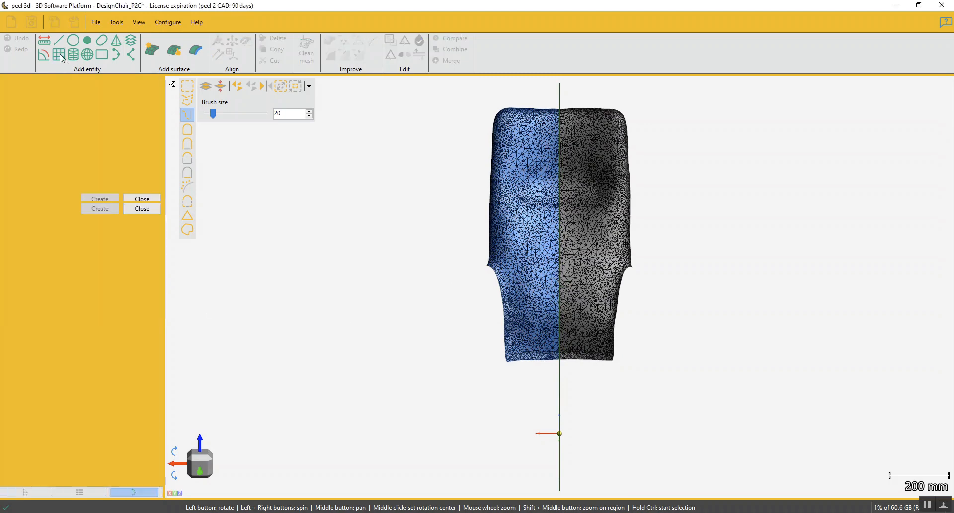
{"action": "left_click", "coordinate": [157, 100]}
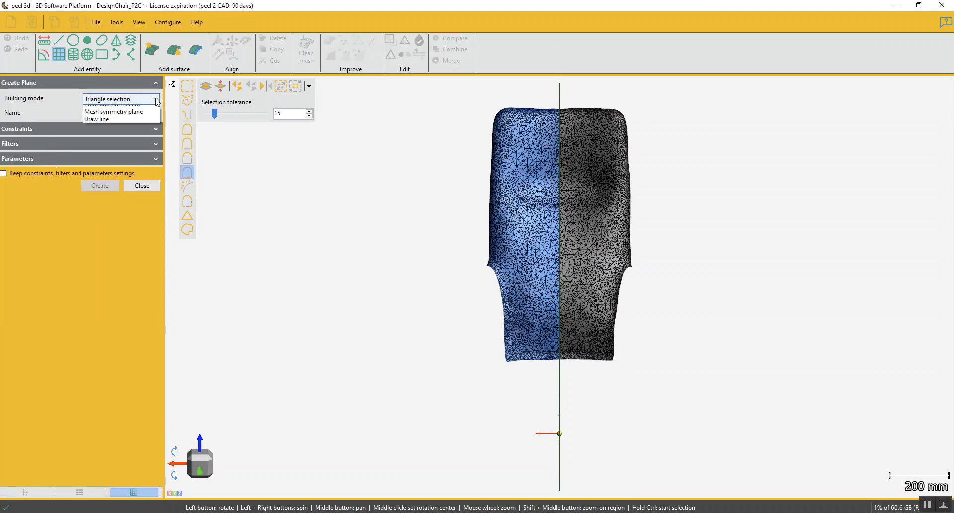
{"action": "left_click", "coordinate": [91, 198]}
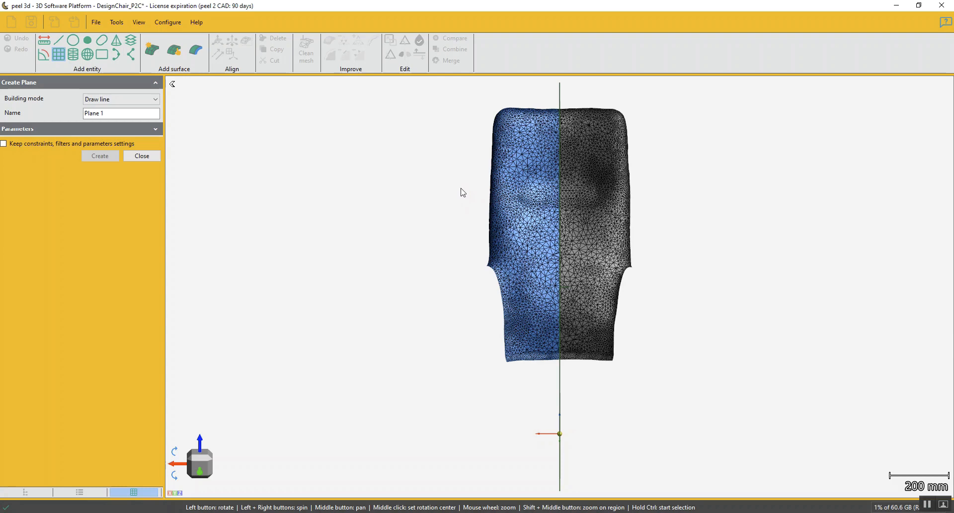
{"action": "left_click_drag", "start_coordinate": [462, 189], "coordinate": [727, 193]}
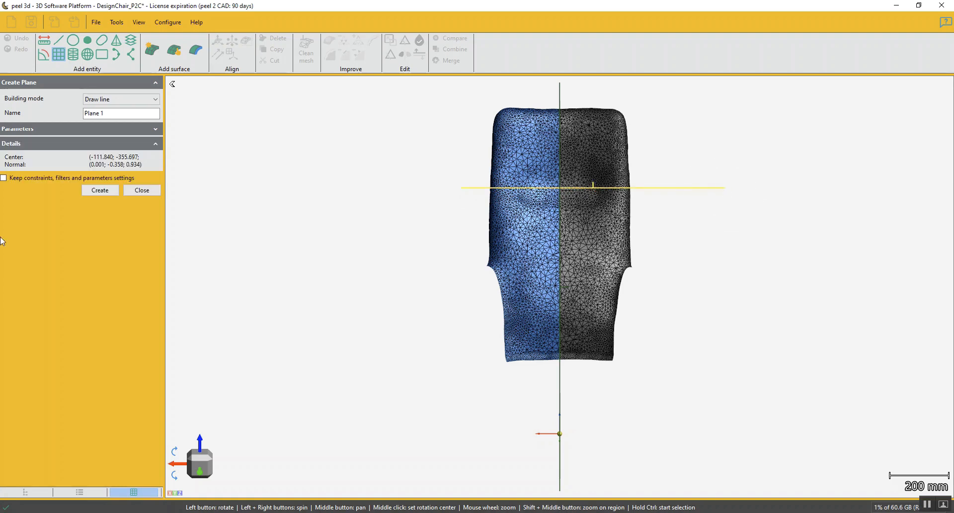
{"action": "left_click", "coordinate": [101, 190]}
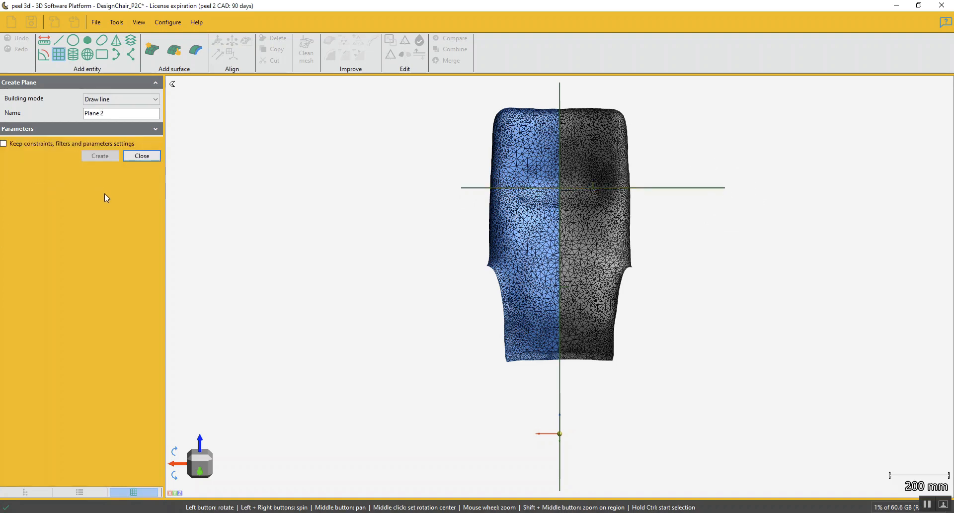
{"action": "left_click", "coordinate": [148, 159]}
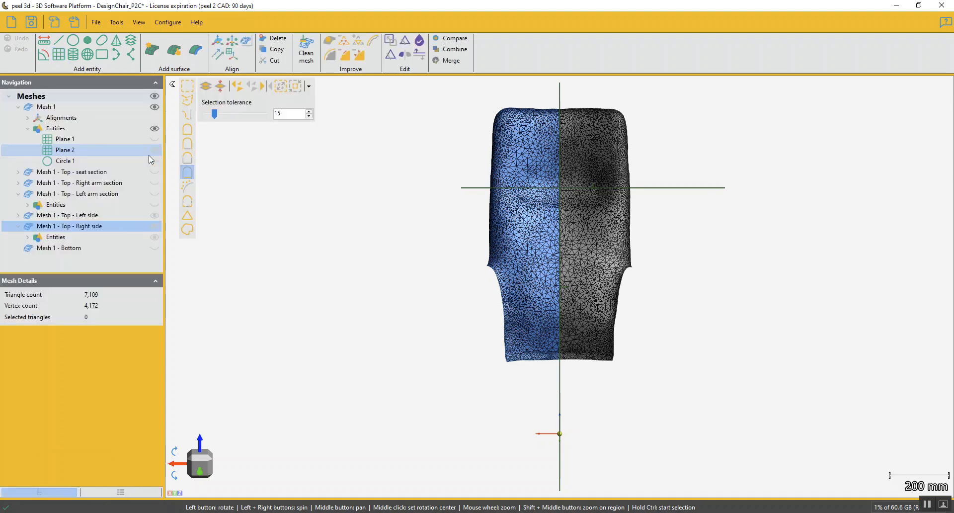
Expand the entities of the right side mesh and send its Plane 1 to "Mesh 1 - Top - Left side".
{"action": "left_click", "coordinate": [28, 237]}
{"action": "left_click", "coordinate": [64, 248]}
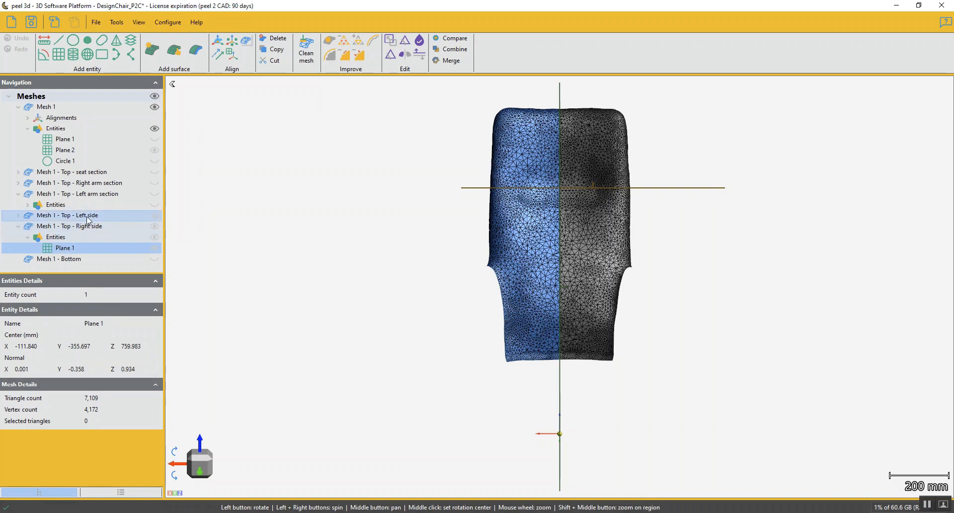
{"action": "right_click", "coordinate": [85, 249]}
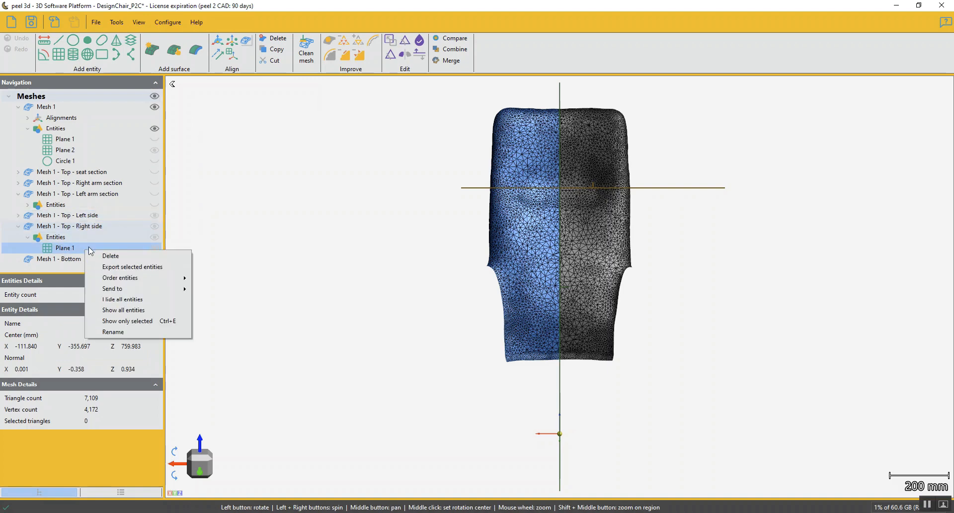
{"action": "mouse_move", "coordinate": [151, 289]}
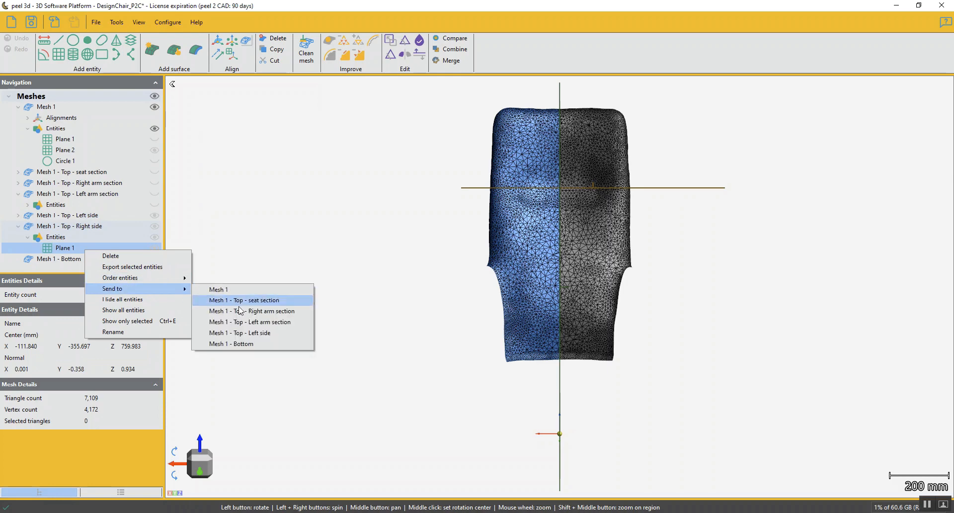
{"action": "left_click", "coordinate": [270, 336]}
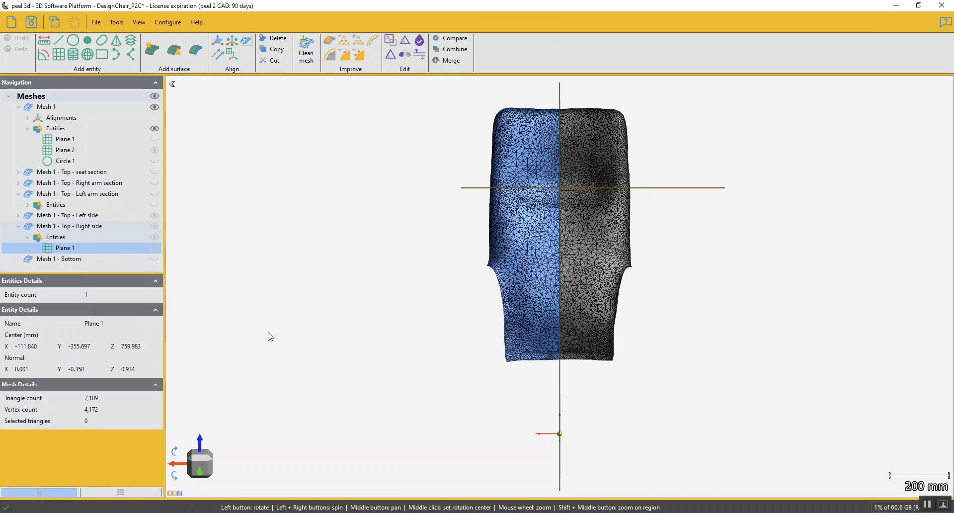
Expand the left side mesh to check its planes, and make that mesh the active selection.
{"action": "left_click", "coordinate": [18, 216]}
{"action": "left_click", "coordinate": [62, 251]}
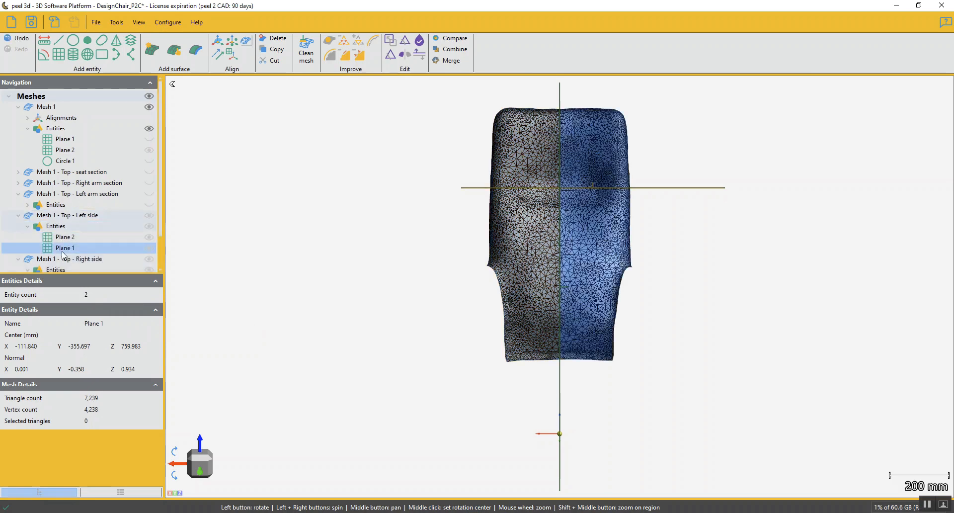
{"action": "scroll", "coordinate": [247, 226], "scroll_direction": "down", "scroll_amount": 1}
{"action": "scroll", "coordinate": [126, 201], "scroll_direction": "down", "scroll_amount": 1}
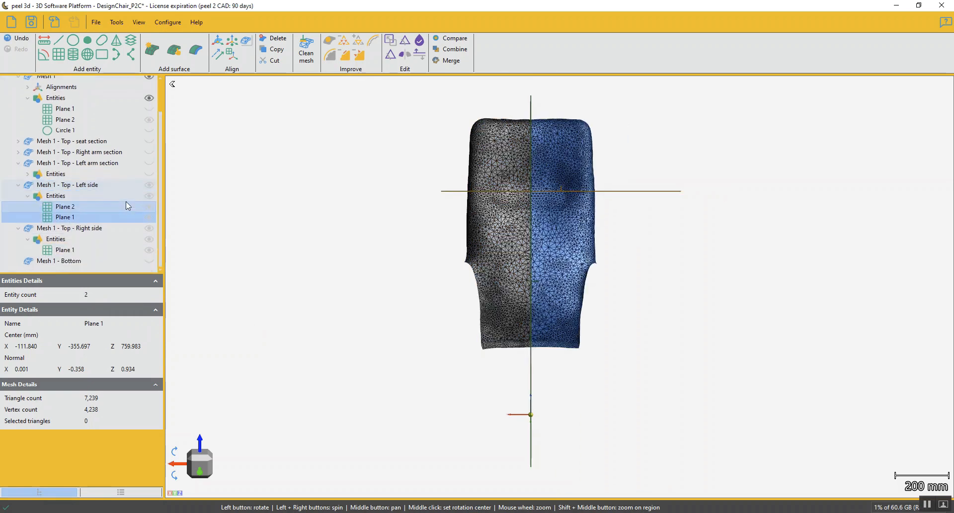
{"action": "left_click", "coordinate": [87, 184]}
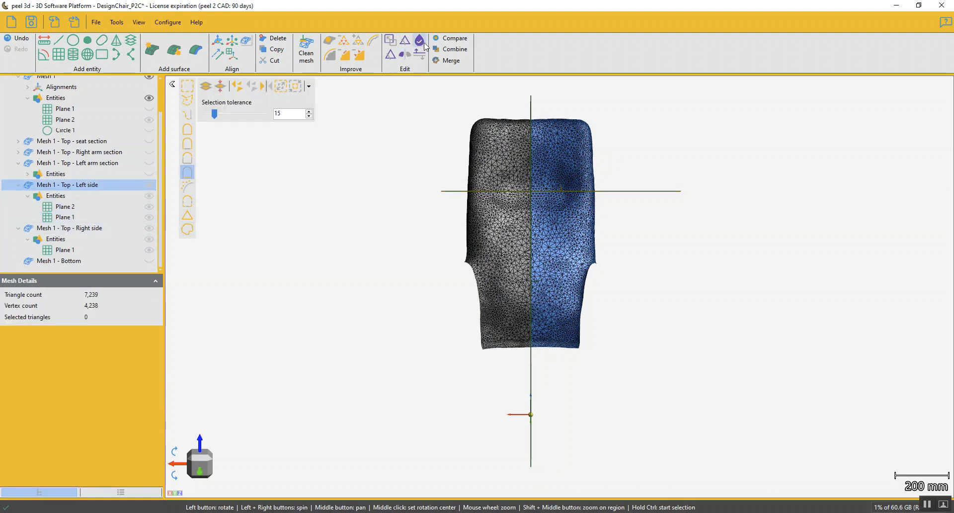
Cut the left side mesh along Plane 1 with zero offset, keeping both parts and leaving the cut plane unfilled.
{"action": "left_click", "coordinate": [392, 55]}
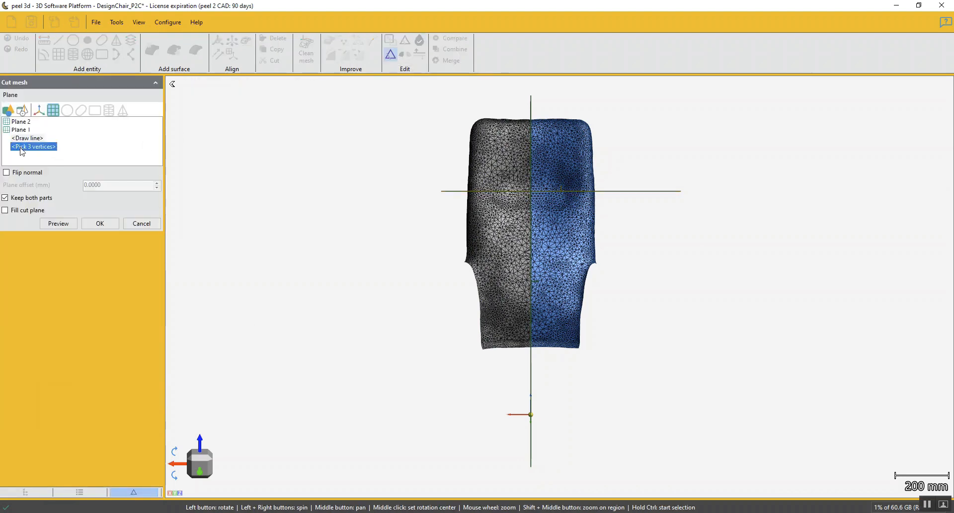
{"action": "left_click", "coordinate": [22, 123]}
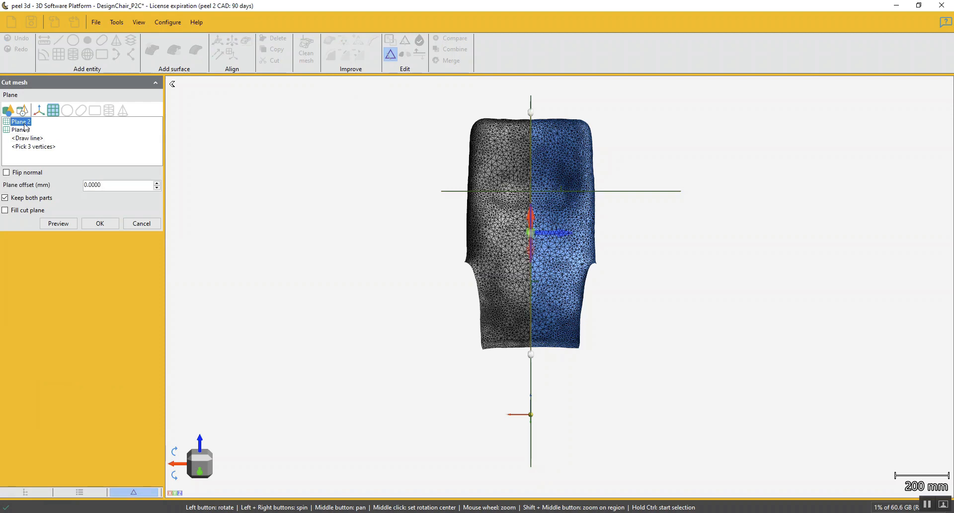
{"action": "left_click", "coordinate": [25, 128]}
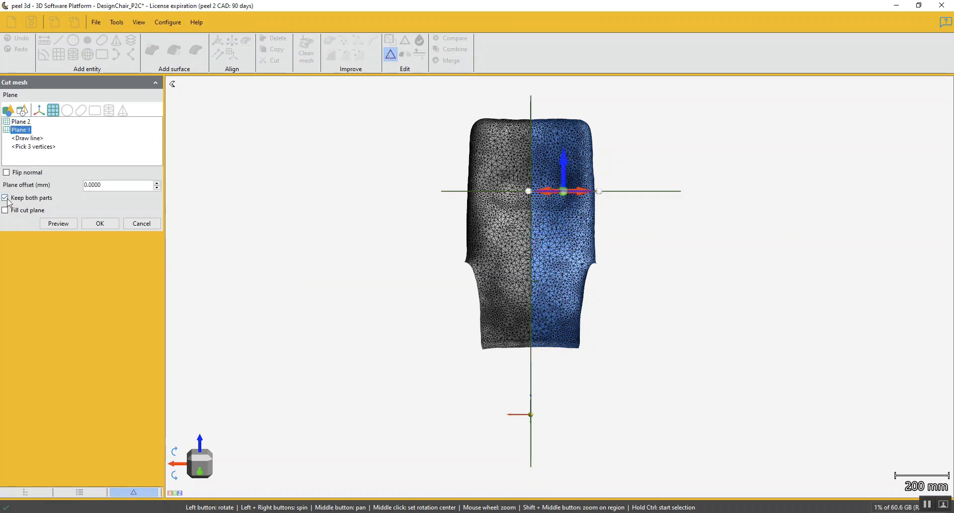
{"action": "left_click", "coordinate": [58, 223]}
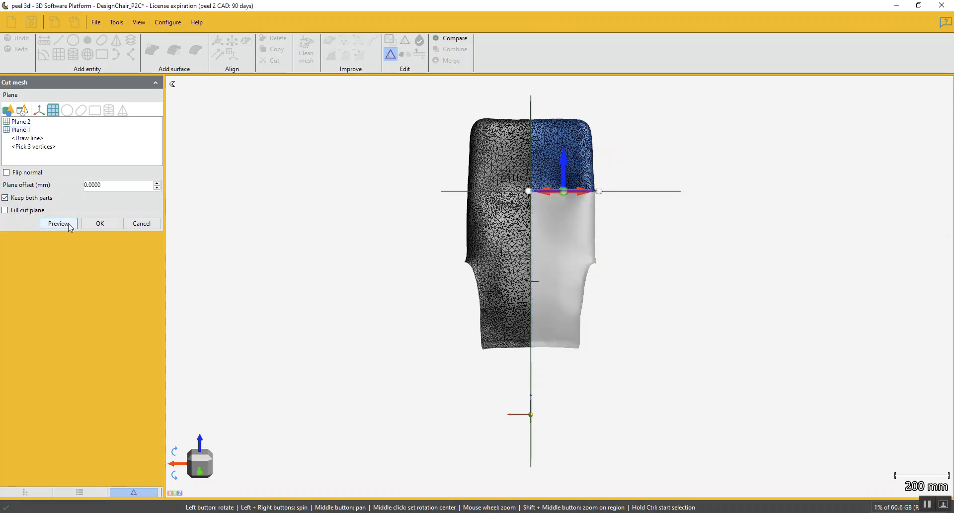
{"action": "left_click", "coordinate": [115, 224]}
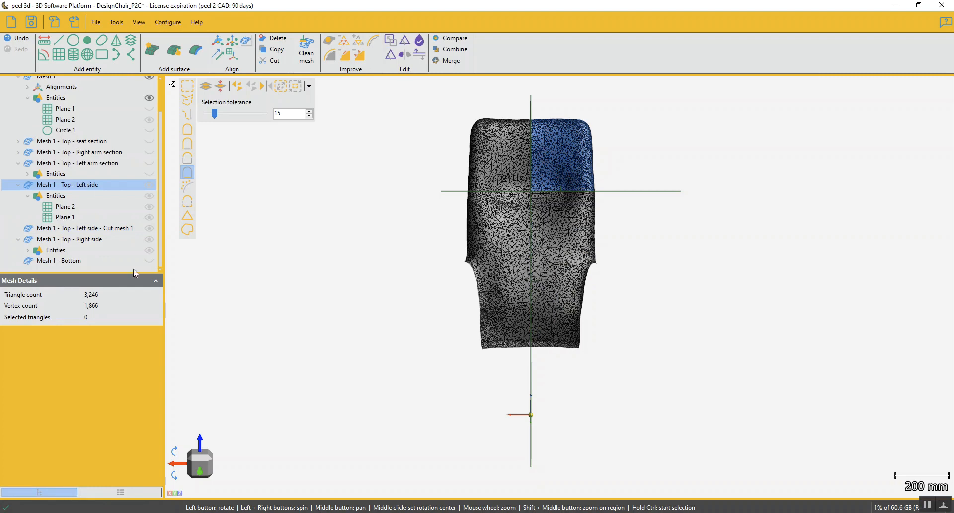
Rename the lower piece of the left backrest half as "Mesh 1 - Top - Left bottom side".
{"action": "left_click", "coordinate": [101, 232]}
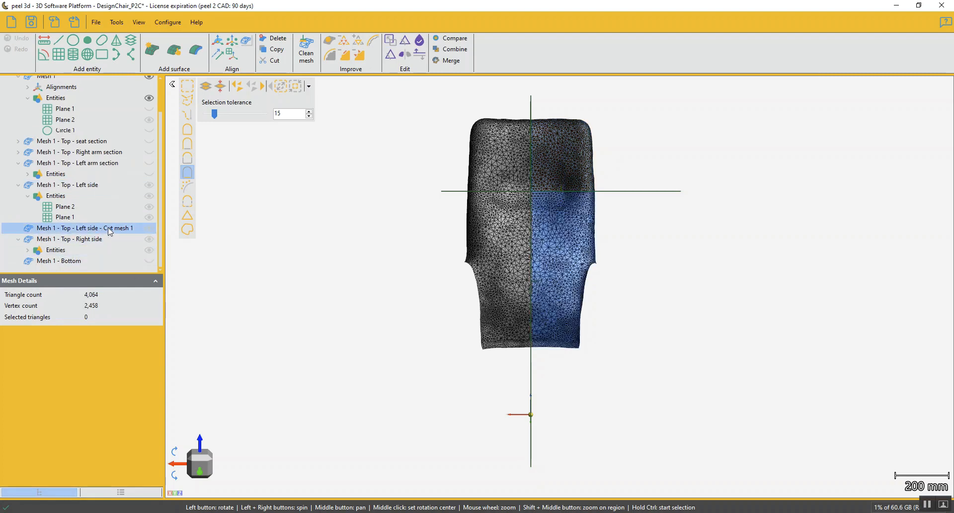
{"action": "left_click", "coordinate": [110, 231]}
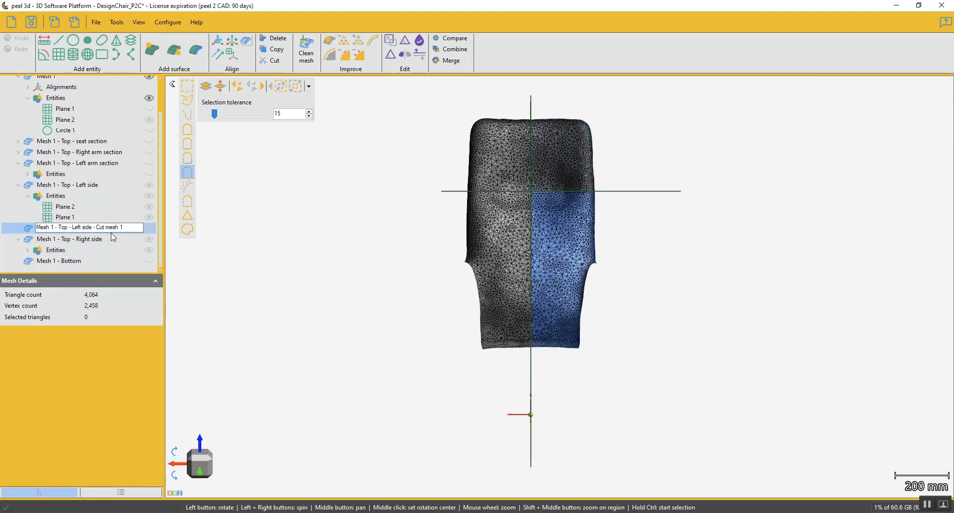
{"action": "type", "text": "bottom"}
{"action": "left_click_drag", "start_coordinate": [110, 227], "coordinate": [139, 229]}
{"action": "key", "text": "Delete"}
Rename the upper left backrest piece as "Mesh 1 - Top - Left top side", and collapse the left top and left arm mesh entries.
{"action": "left_click", "coordinate": [91, 185]}
{"action": "left_click", "coordinate": [86, 186]}
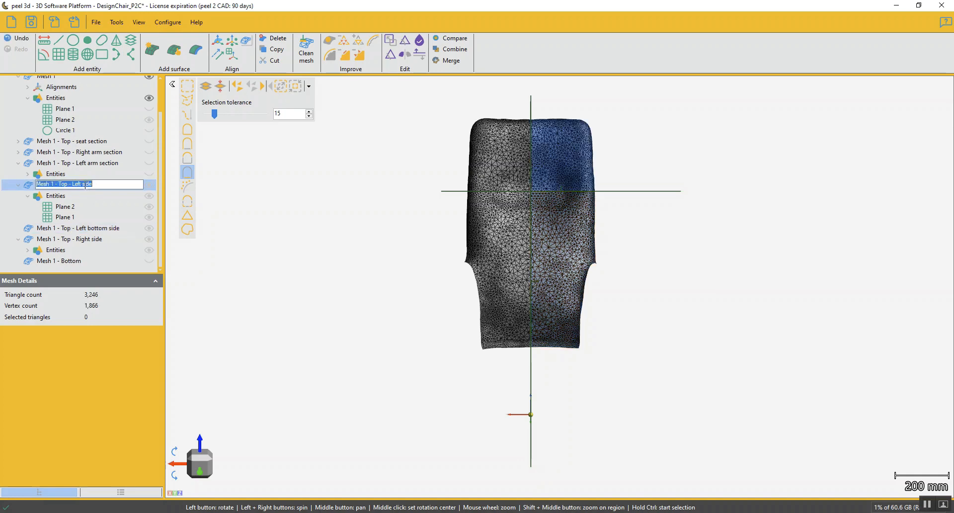
{"action": "left_click", "coordinate": [82, 185]}
{"action": "type", "text": "top"}
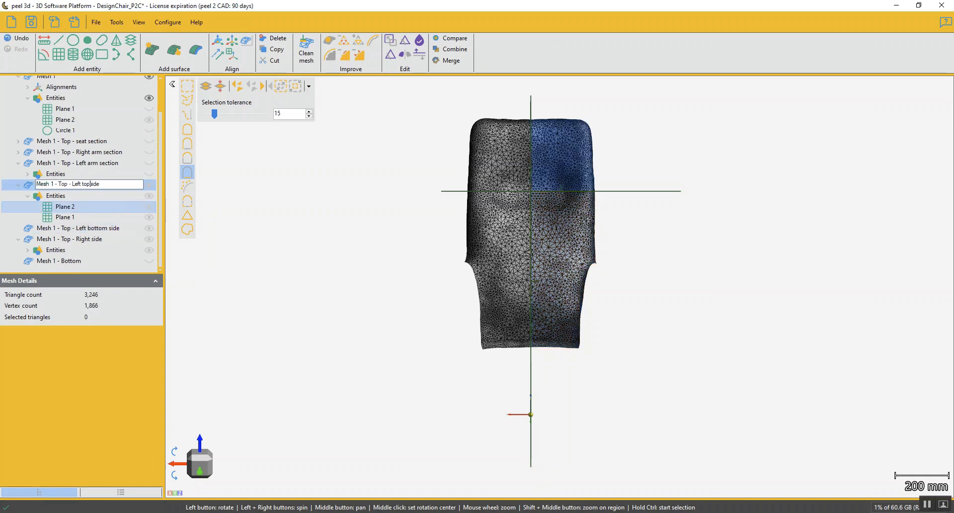
{"action": "key", "text": "Return"}
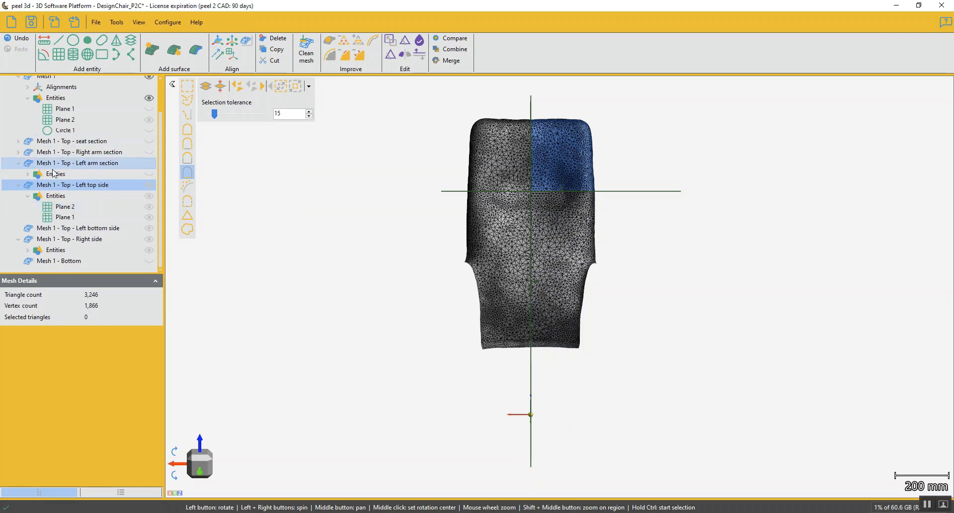
{"action": "left_click", "coordinate": [18, 186]}
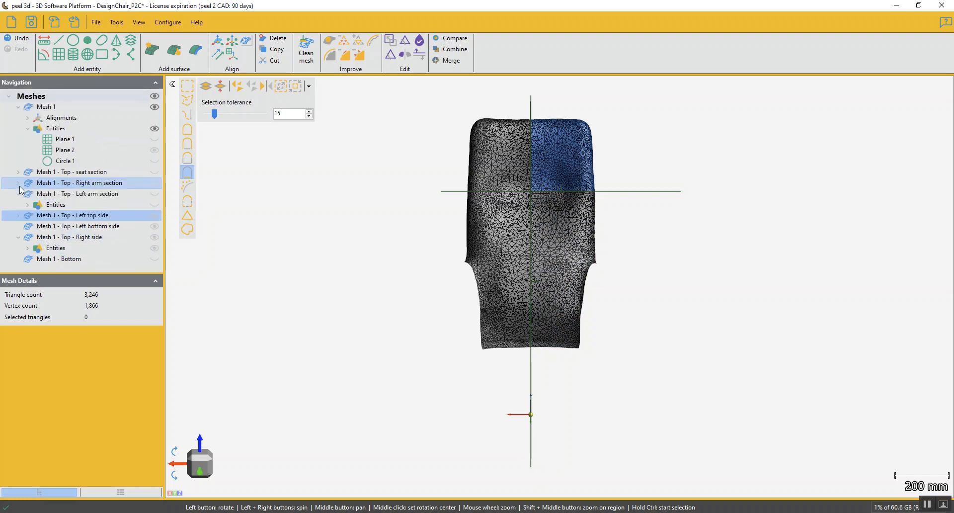
{"action": "left_click", "coordinate": [18, 194]}
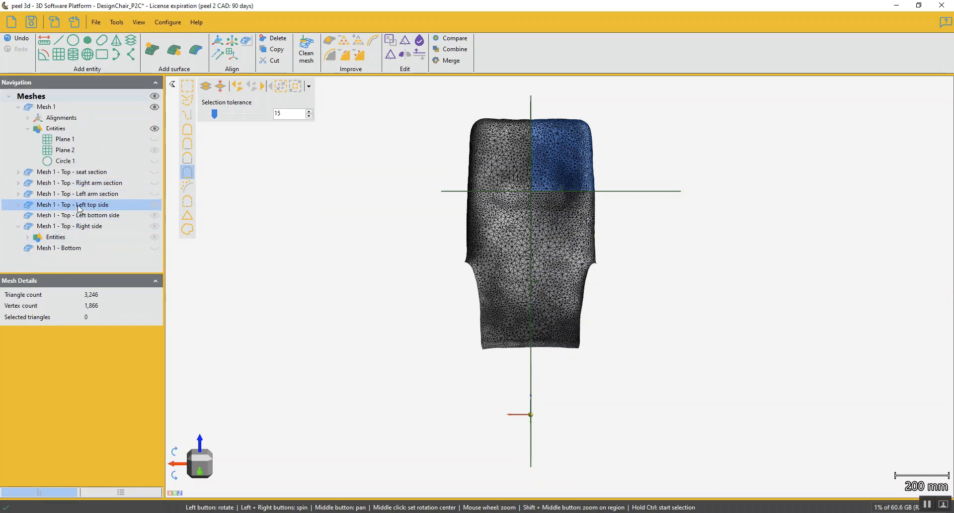
Cut the right side mesh along Plane 1 with zero offset, keeping both parts and leaving the cut plane unfilled.
{"action": "left_click", "coordinate": [88, 226]}
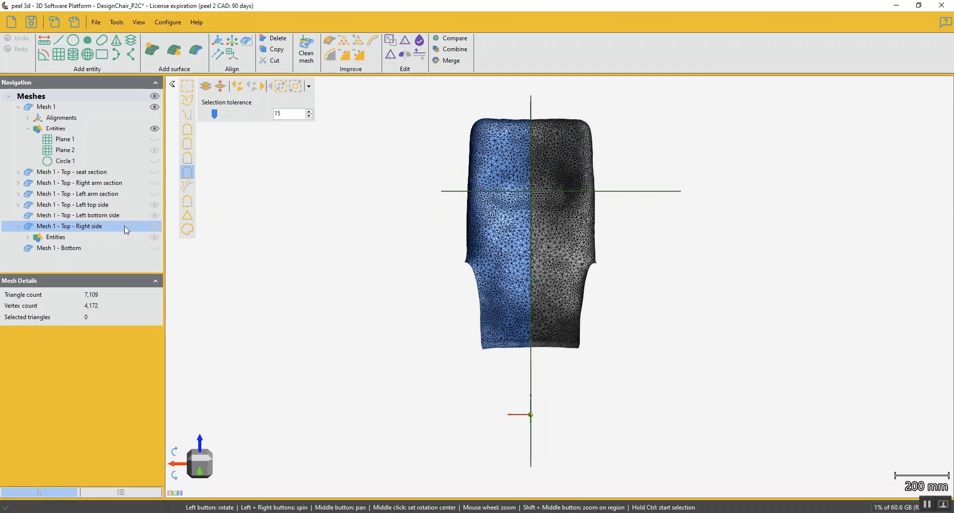
{"action": "left_click", "coordinate": [390, 54]}
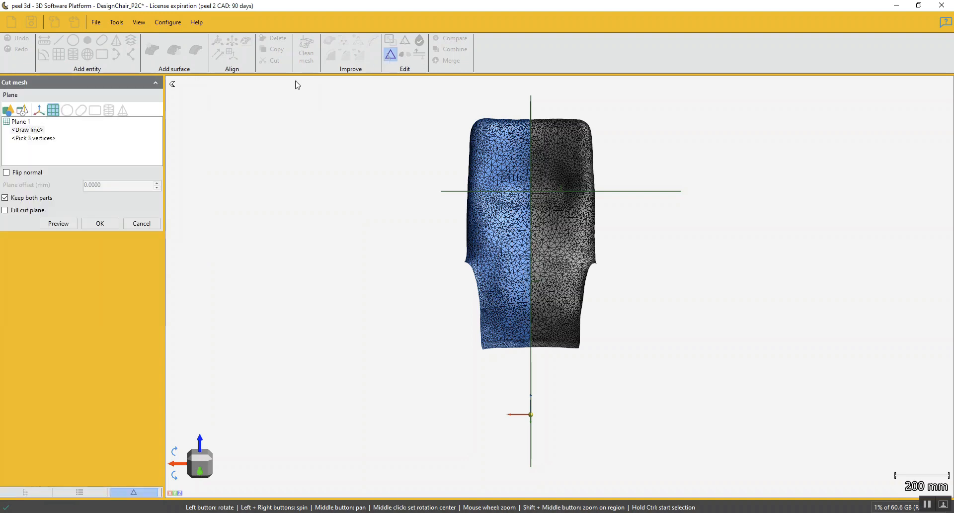
{"action": "left_click", "coordinate": [22, 122]}
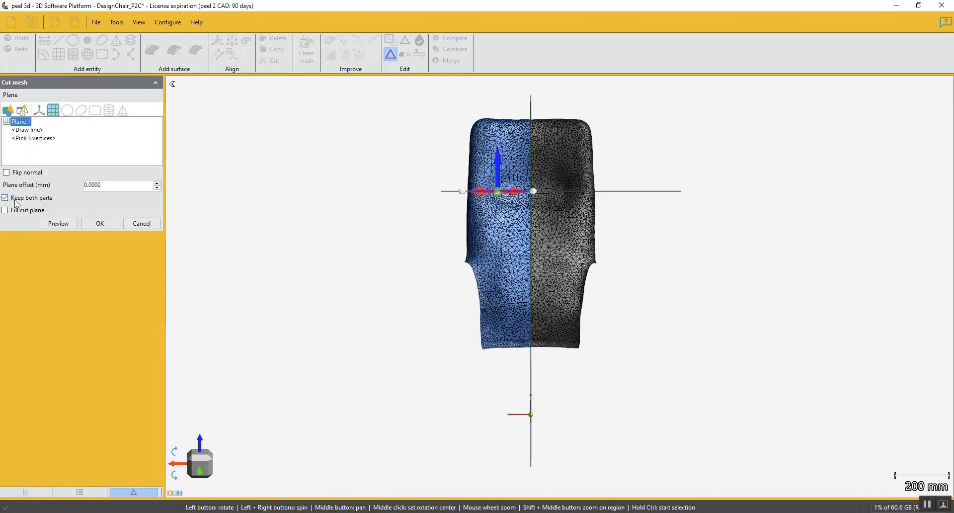
{"action": "left_click", "coordinate": [57, 224]}
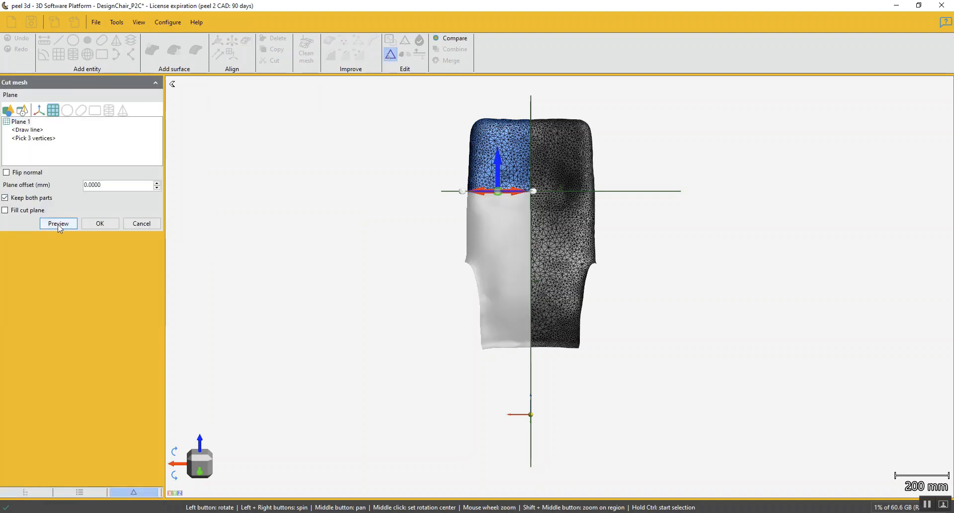
{"action": "left_click", "coordinate": [100, 224]}
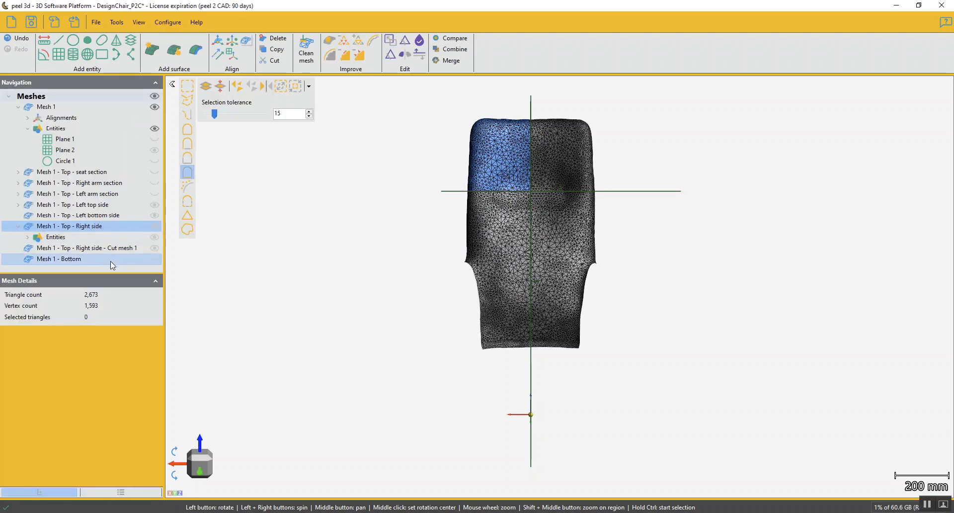
Rename the upper piece of the right backrest half as "Mesh 1 - Top - Right top side".
{"action": "left_click", "coordinate": [98, 226]}
{"action": "left_click", "coordinate": [84, 225]}
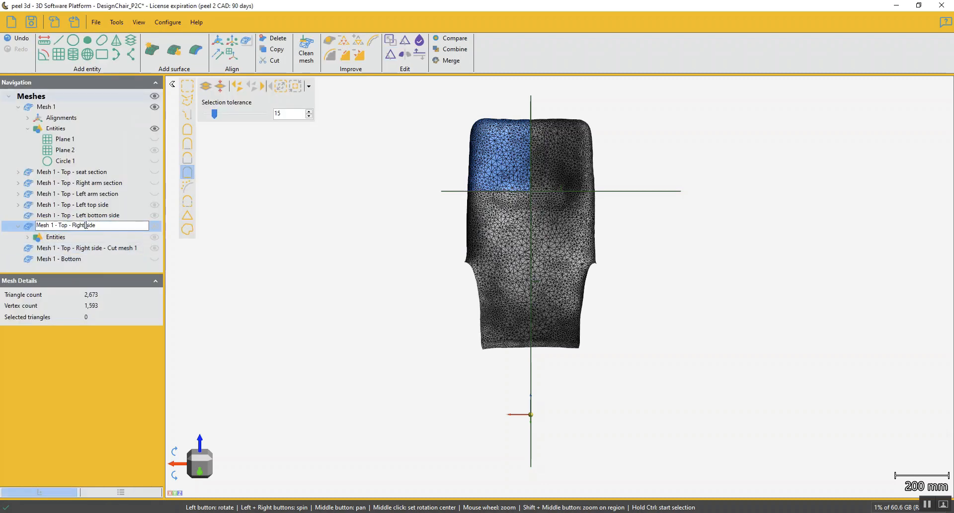
{"action": "type", "text": "top"}
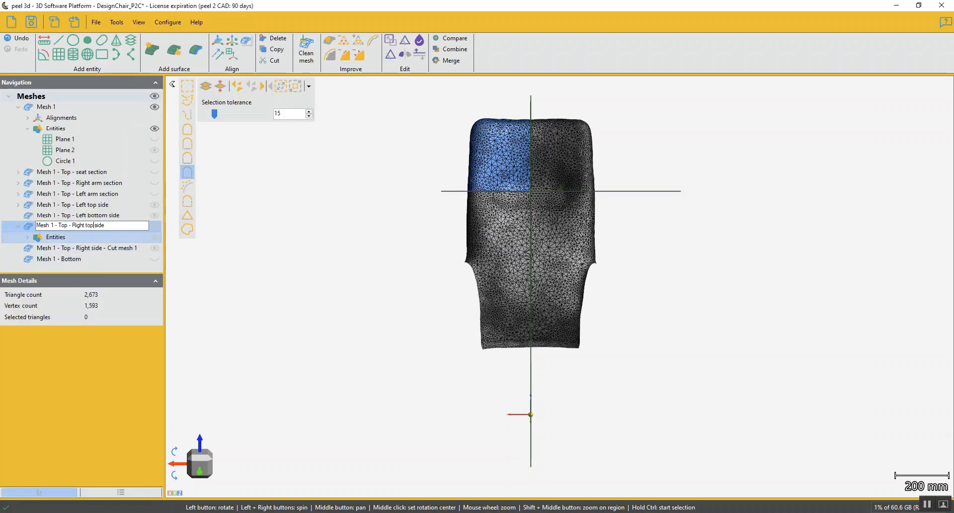
{"action": "key", "text": "Return"}
Rename the lower piece of the right backrest half as "Mesh 1 - Top - Right bottom side".
{"action": "left_click", "coordinate": [110, 248]}
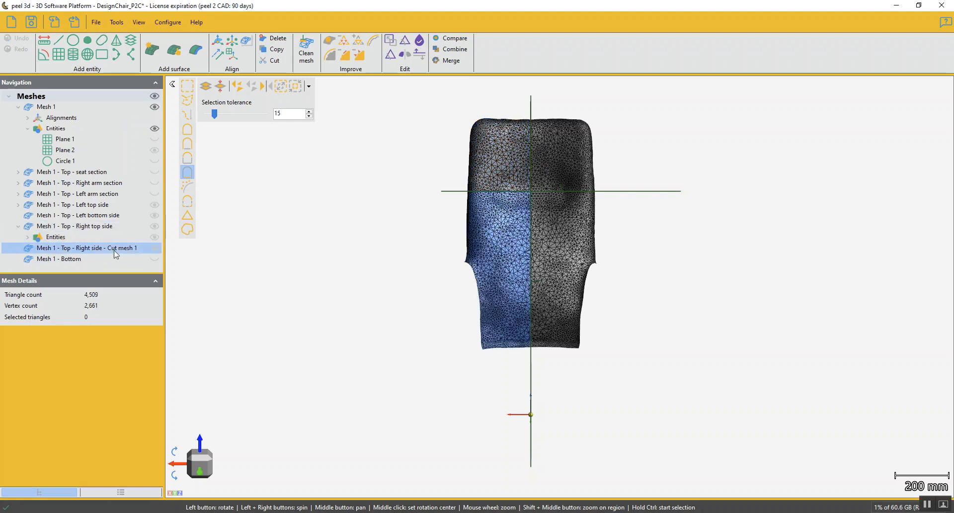
{"action": "left_click", "coordinate": [114, 248]}
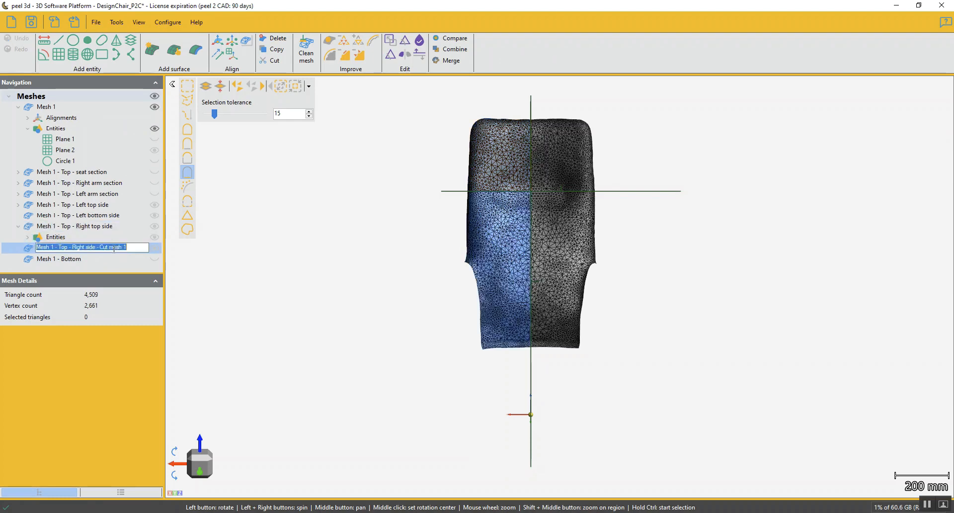
{"action": "left_click", "coordinate": [86, 247]}
{"action": "type", "text": "bo"}
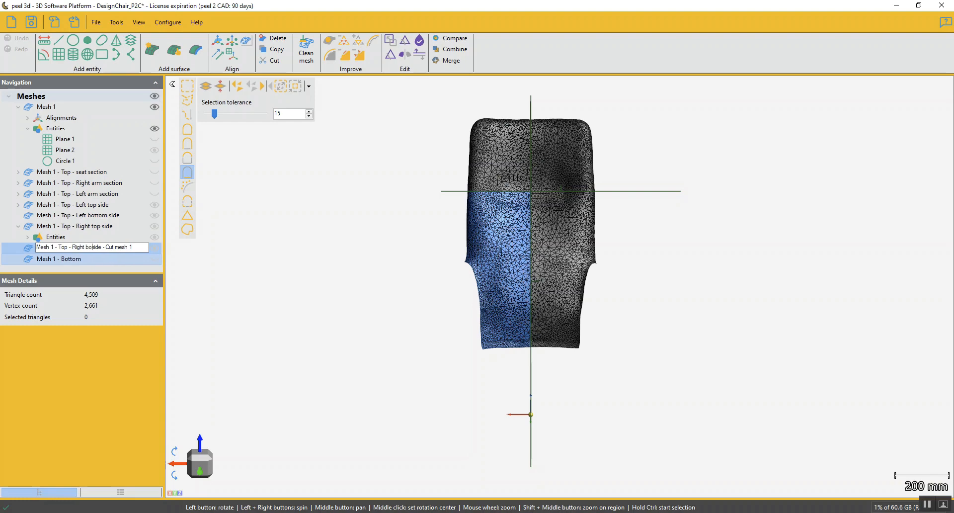
{"action": "type", "text": "ttom"}
{"action": "left_click", "coordinate": [108, 267]}
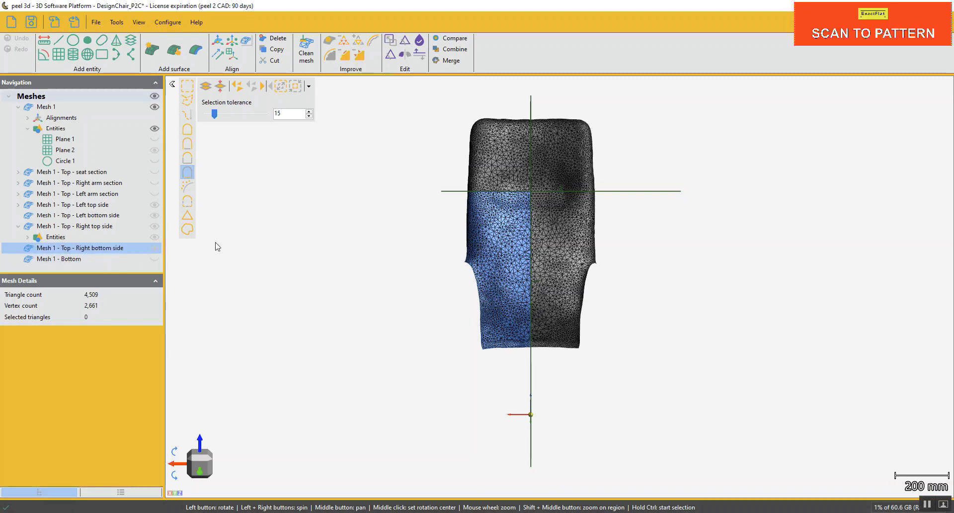
Hide all four backrest section meshes and collapse the entry of the right top side mesh.
{"action": "left_click", "coordinate": [156, 216]}
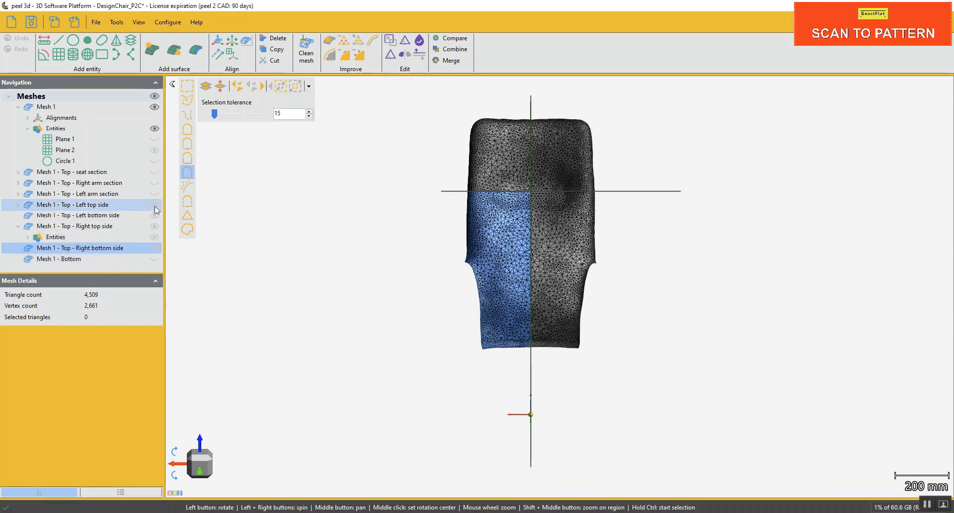
{"action": "left_click", "coordinate": [155, 214]}
{"action": "left_click", "coordinate": [156, 225]}
{"action": "left_click", "coordinate": [155, 235]}
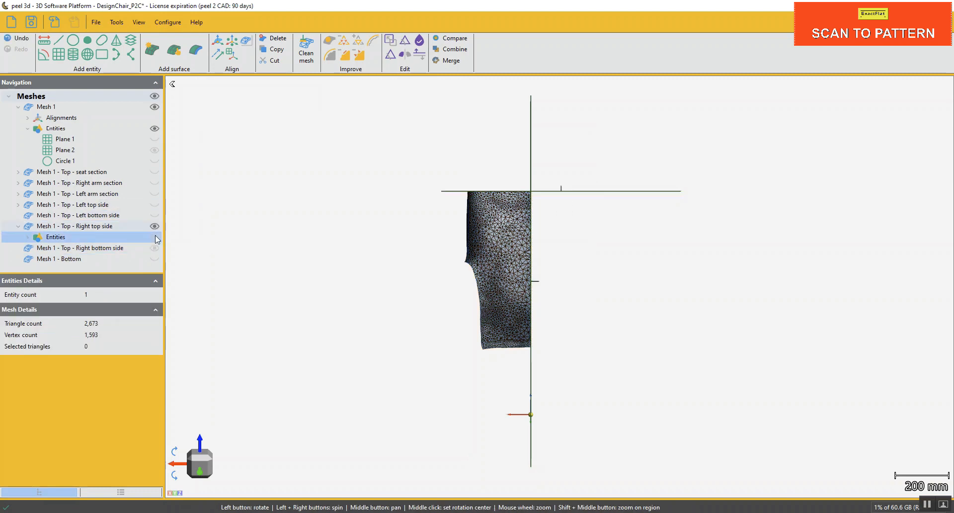
{"action": "left_click", "coordinate": [156, 227]}
{"action": "left_click", "coordinate": [156, 248]}
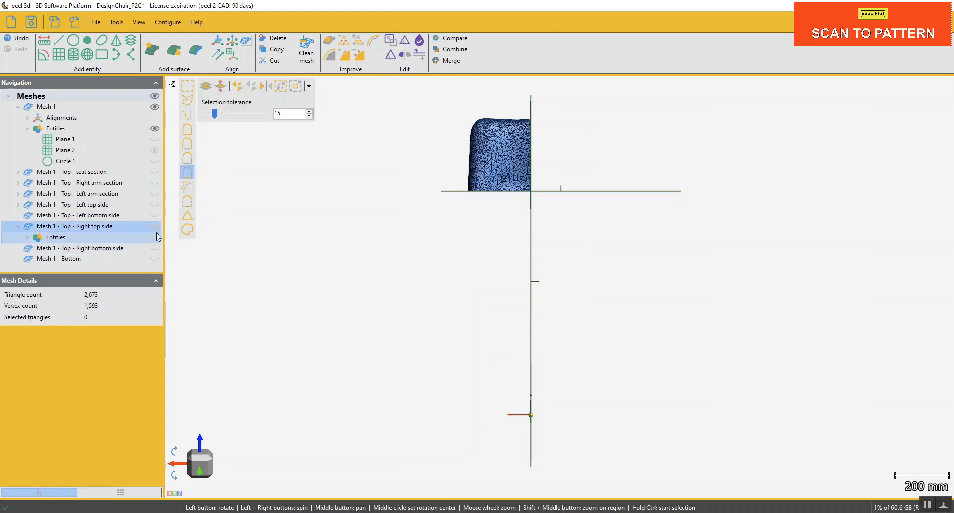
{"action": "left_click", "coordinate": [157, 228]}
{"action": "left_click", "coordinate": [19, 226]}
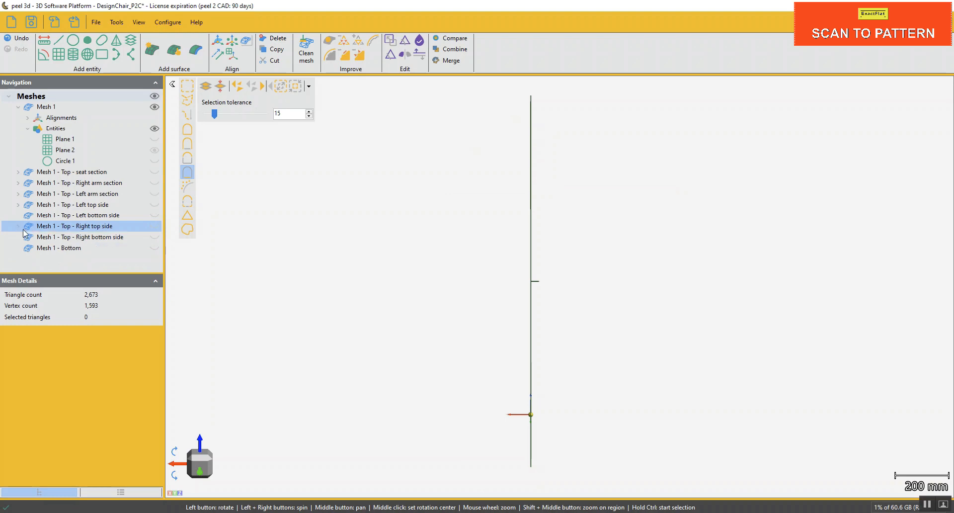
Show "Mesh 1 - Bottom" as the active mesh and tilt the view slightly to inspect it.
{"action": "left_click", "coordinate": [130, 248], "text": "ctrl"}
{"action": "left_click", "coordinate": [156, 248]}
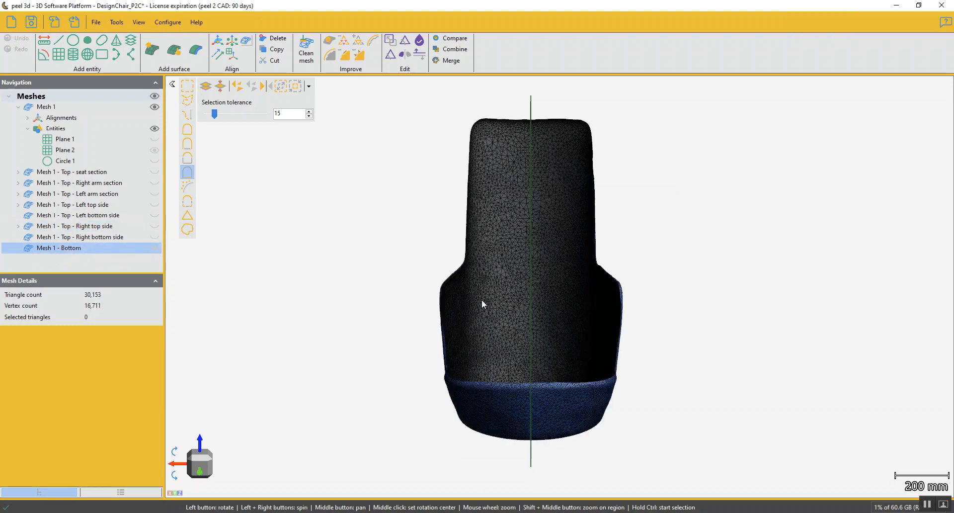
{"action": "left_click_drag", "start_coordinate": [555, 329], "coordinate": [562, 351]}
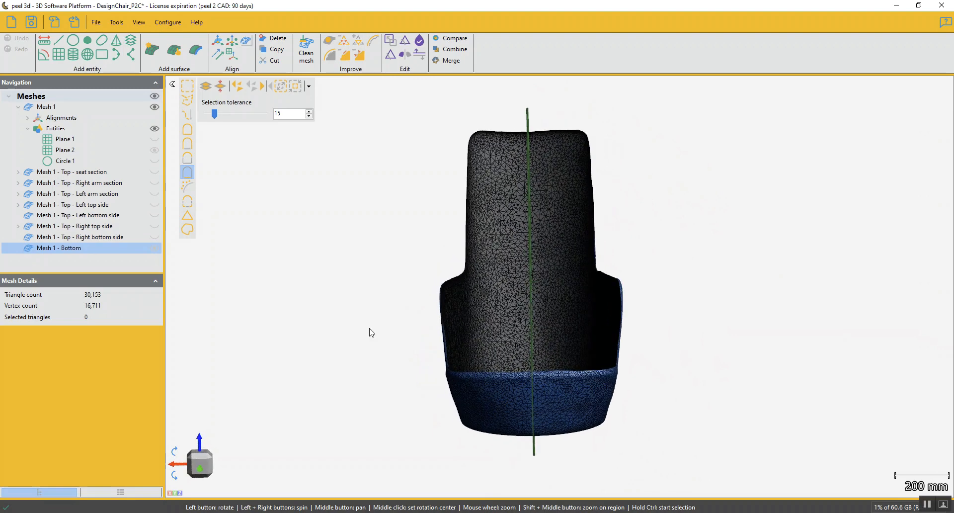
{"action": "left_click", "coordinate": [391, 55]}
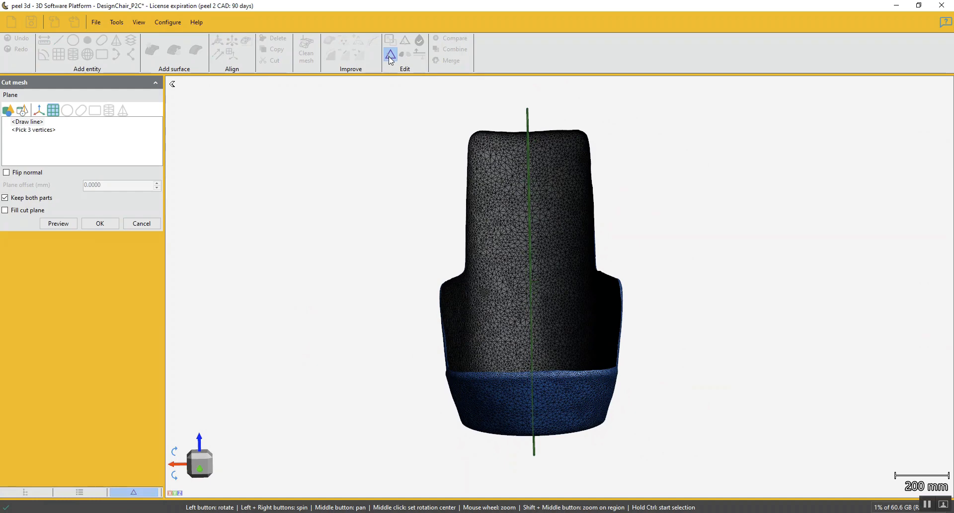
{"action": "left_click", "coordinate": [130, 226]}
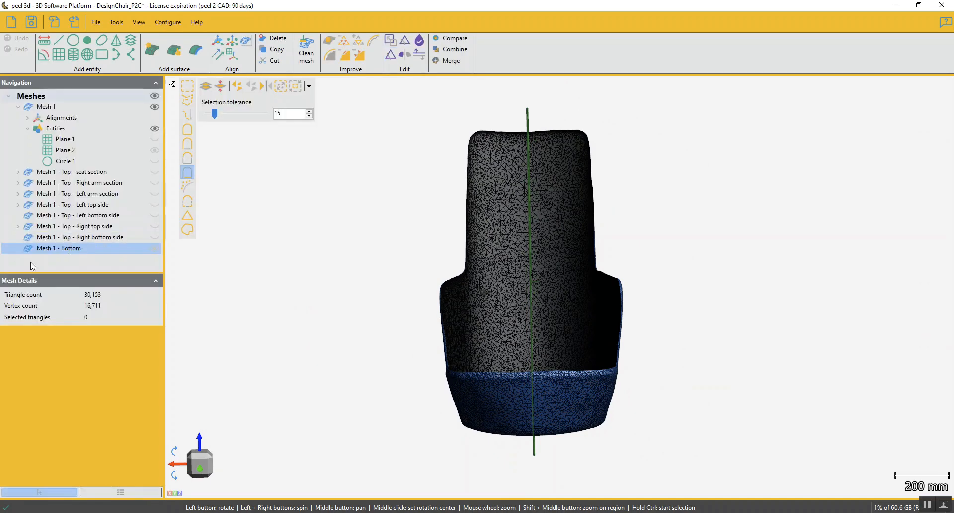
{"action": "left_click", "coordinate": [30, 238], "text": "ctrl"}
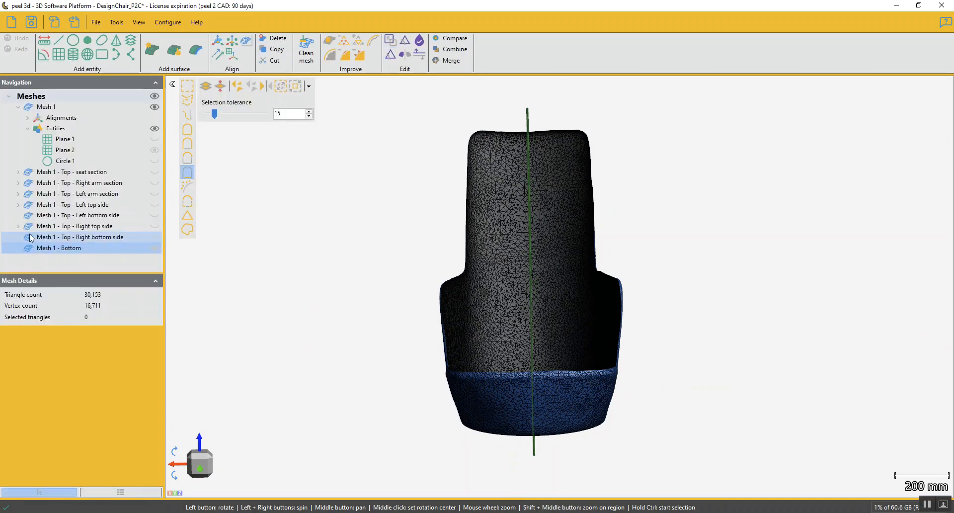
Send Plane 2 of Mesh 1 to "Mesh 1 - Bottom".
{"action": "left_click", "coordinate": [157, 151]}
{"action": "right_click", "coordinate": [77, 155]}
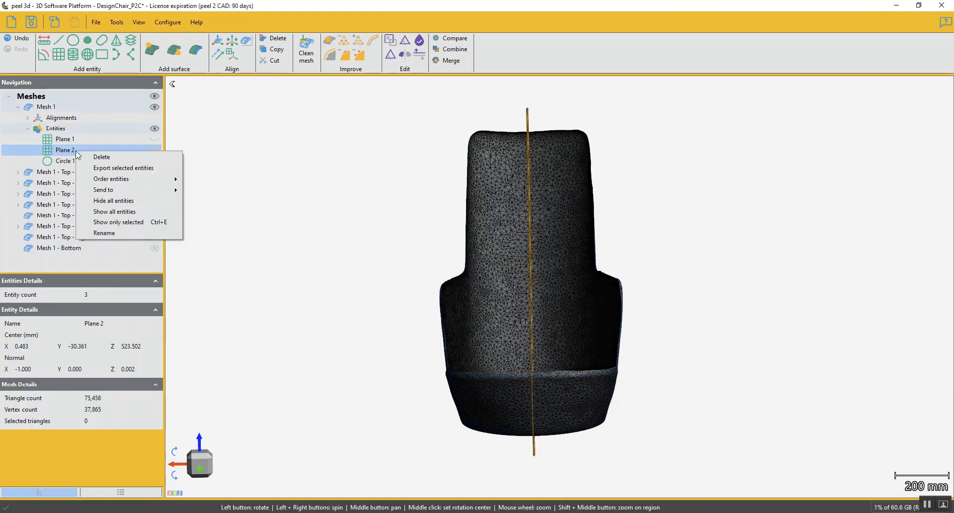
{"action": "mouse_move", "coordinate": [113, 192]}
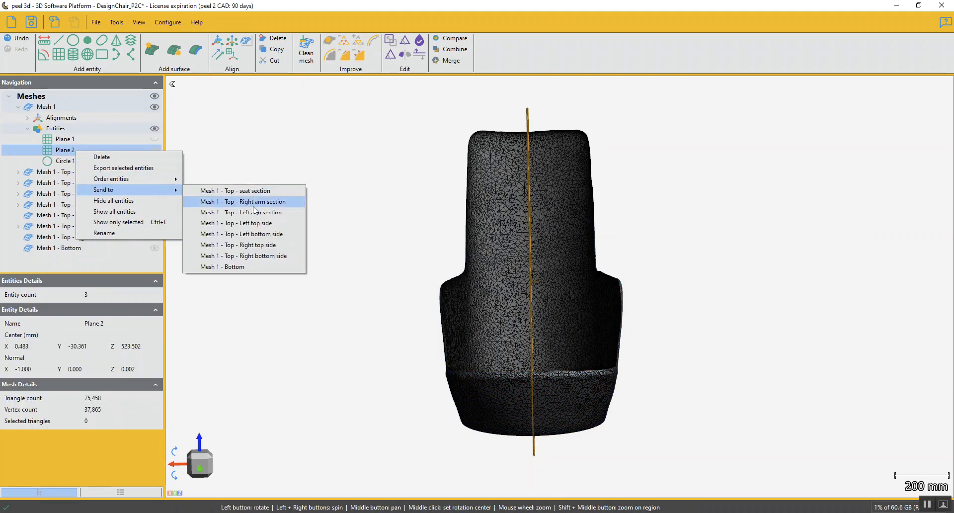
{"action": "left_click", "coordinate": [231, 268]}
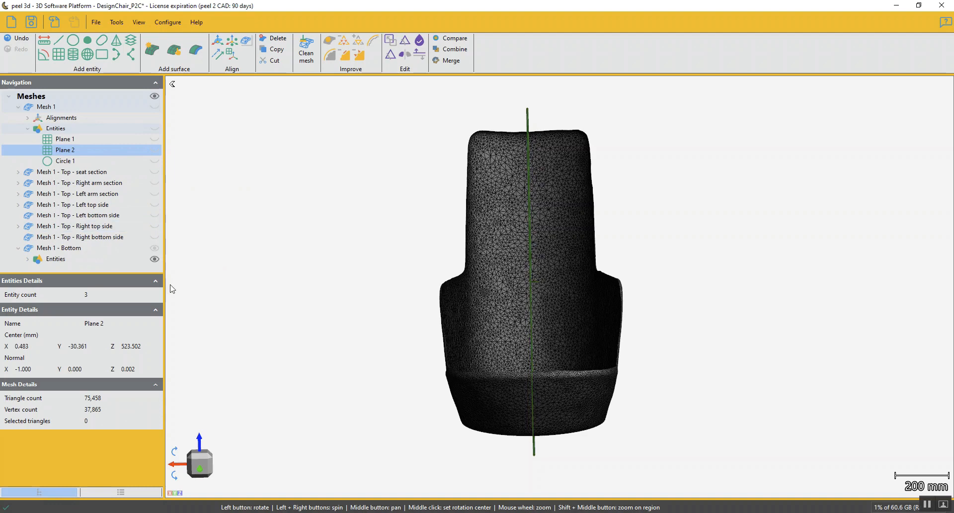
Cut "Mesh 1 - Bottom" along Plane 2 with zero offset, keeping both parts and leaving the cut plane unfilled.
{"action": "left_click", "coordinate": [101, 251]}
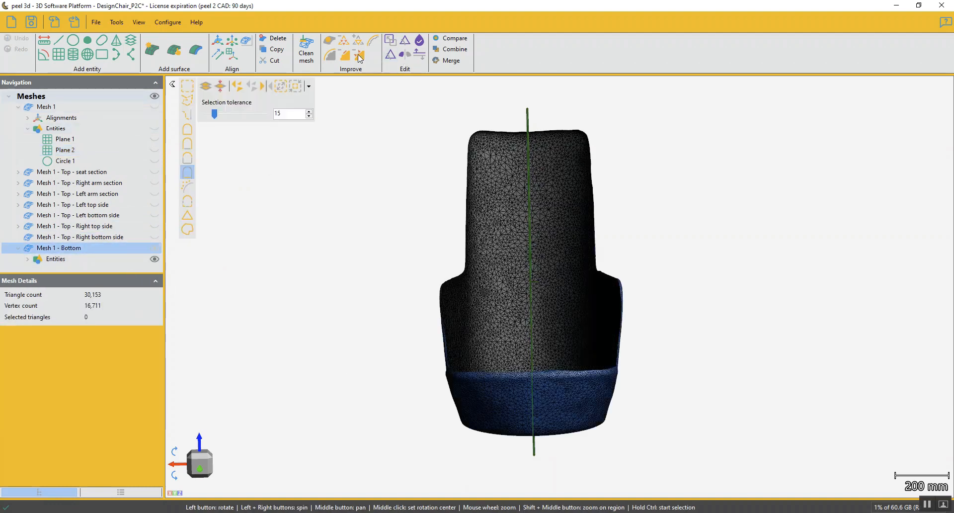
{"action": "left_click", "coordinate": [392, 57]}
{"action": "left_click", "coordinate": [24, 122]}
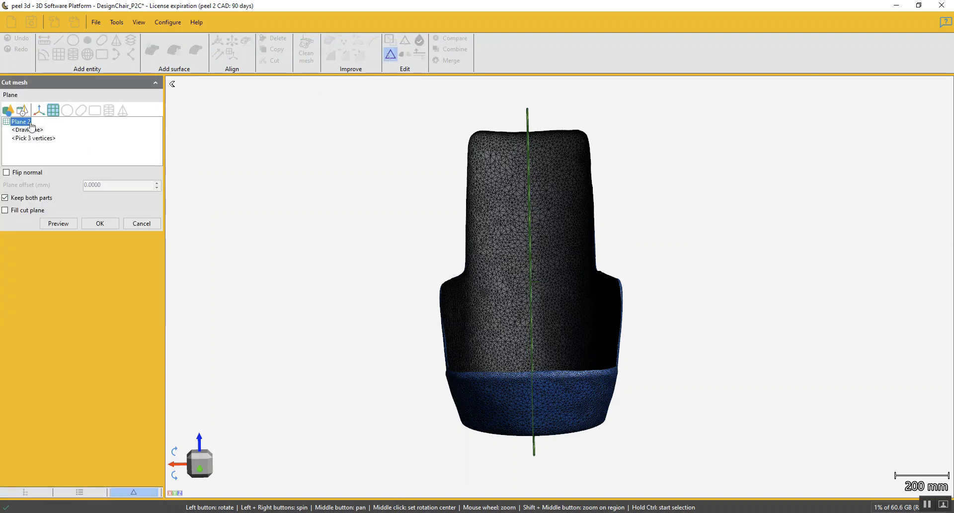
{"action": "left_click", "coordinate": [59, 224]}
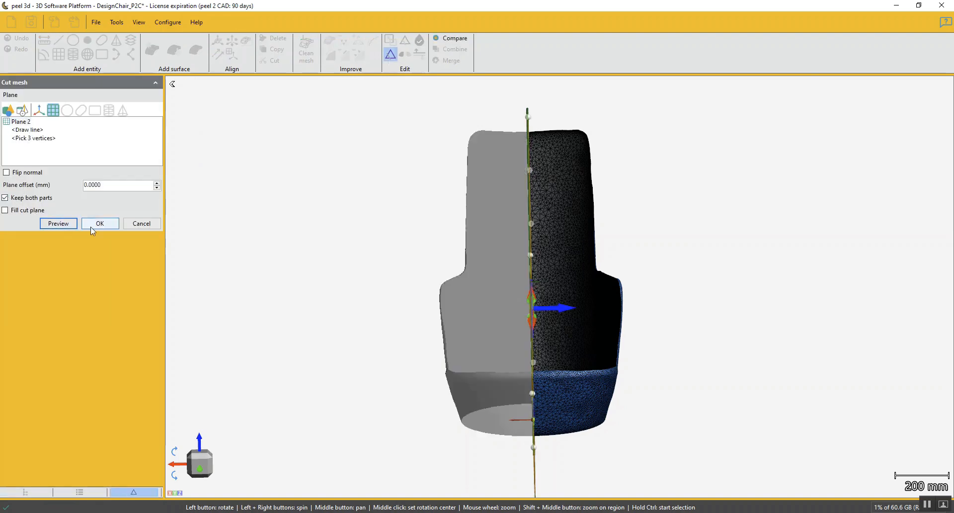
{"action": "left_click", "coordinate": [100, 224]}
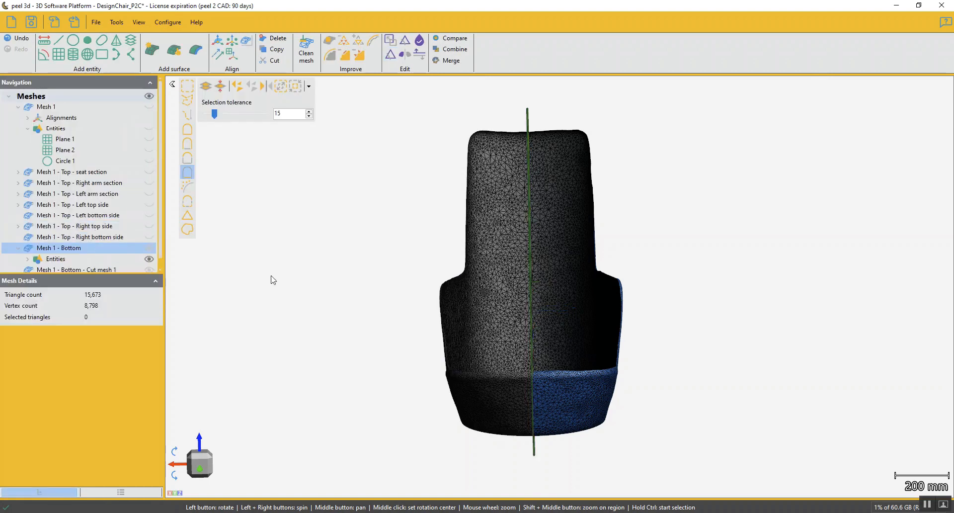
{"action": "scroll", "coordinate": [101, 221], "scroll_direction": "down", "scroll_amount": 1}
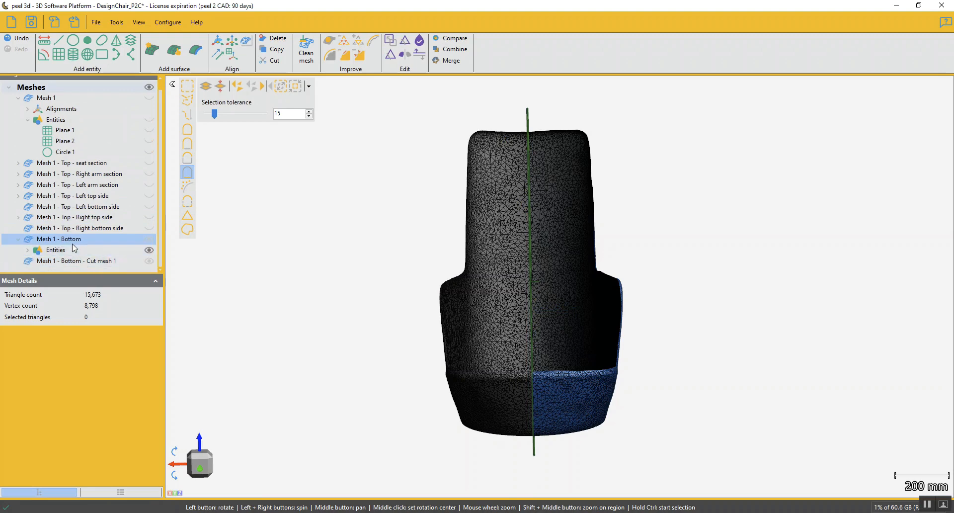
Rename the active half of the bottom shell as "Mesh 1 - Bottom - Left".
{"action": "double_click", "coordinate": [75, 240]}
{"action": "left_click", "coordinate": [88, 239]}
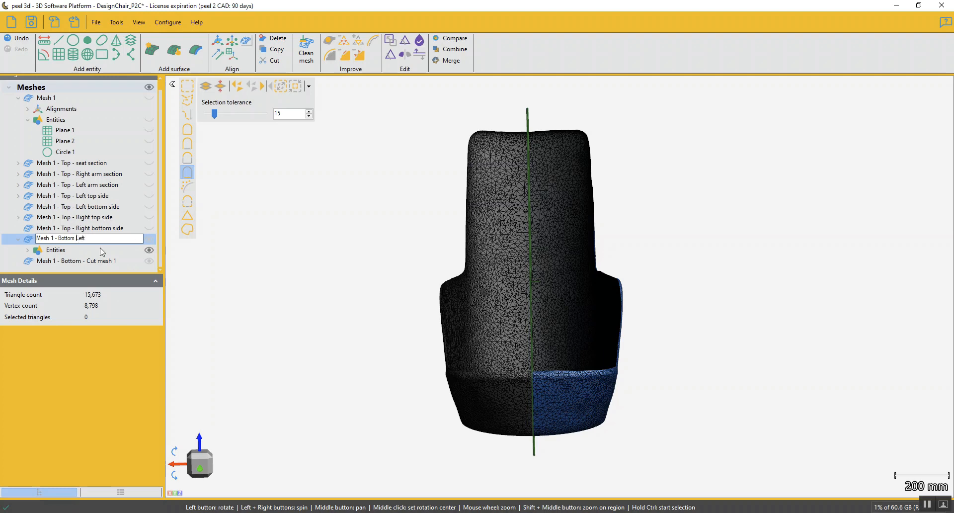
{"action": "type", "text": "-"}
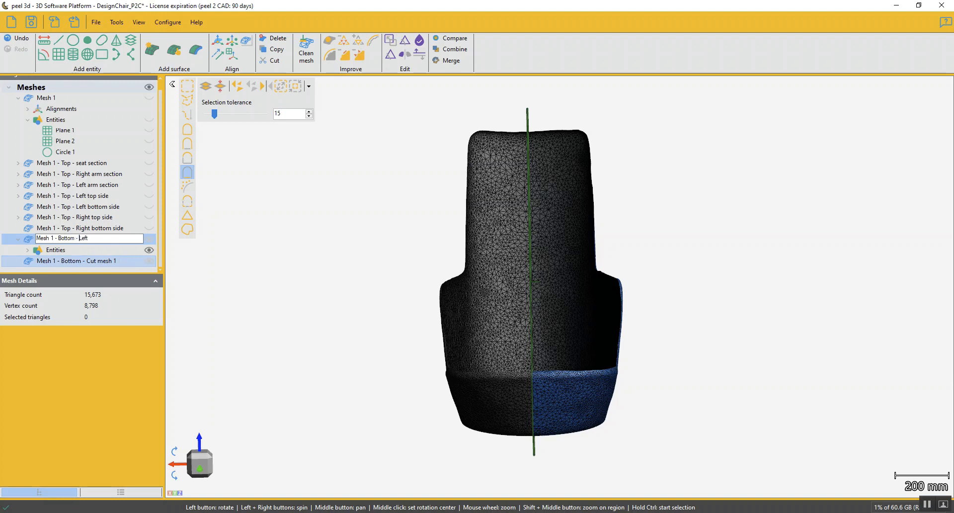
{"action": "key", "text": "Return"}
Rename the other half of the bottom shell, "Mesh 1 - Bottom - Cut mesh 1", as "Mesh 1 - Bottom - Right".
{"action": "left_click", "coordinate": [81, 262]}
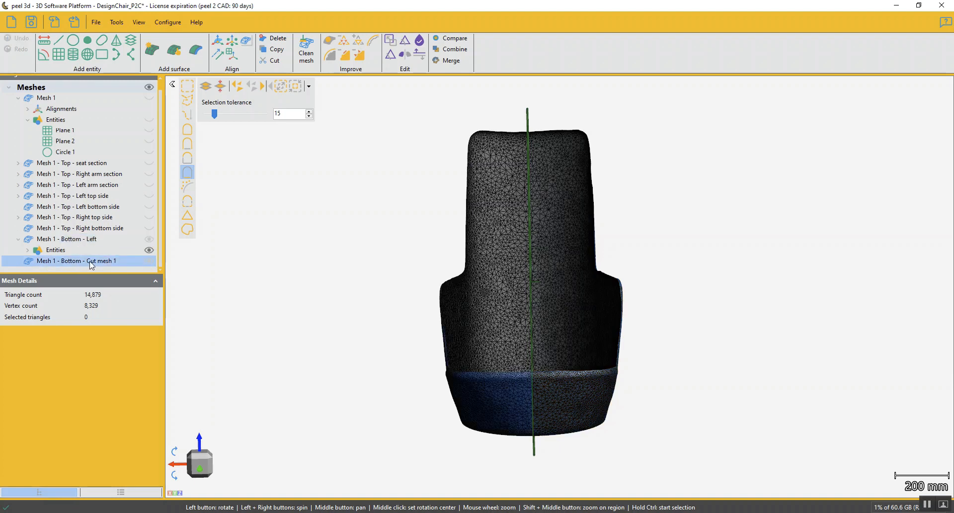
{"action": "left_click", "coordinate": [86, 263]}
{"action": "left_click_drag", "start_coordinate": [79, 260], "coordinate": [110, 259]}
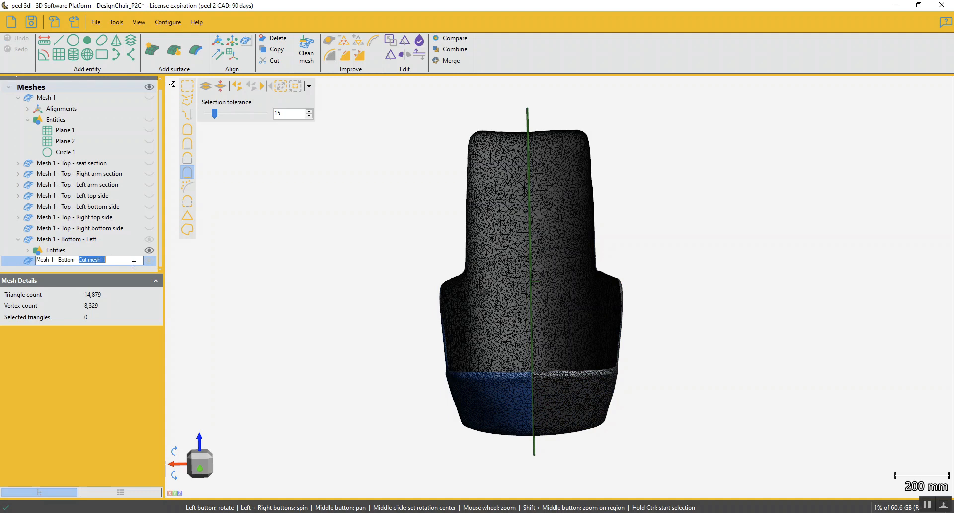
{"action": "type", "text": "Righ"}
{"action": "key", "text": "Return"}
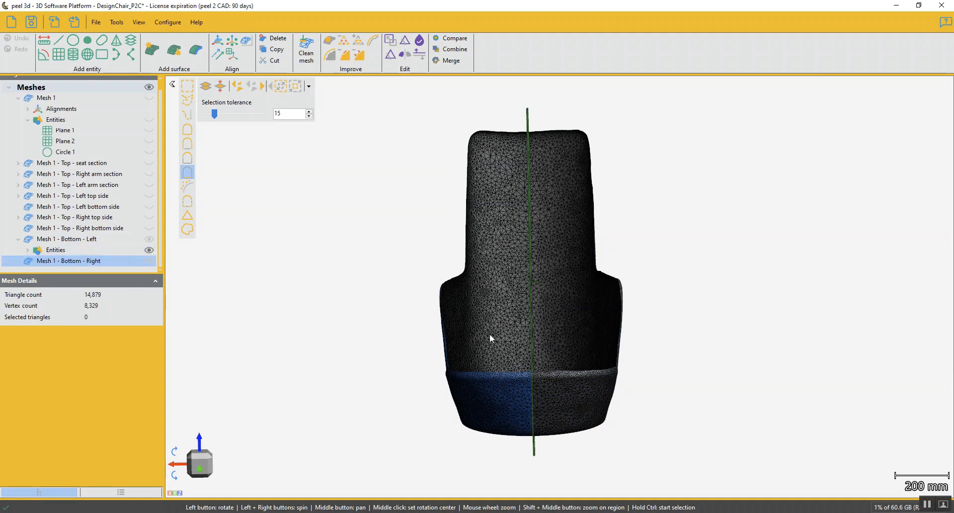
Orient the chair to a straight side view facing its left half and make "Mesh 1 - Bottom - Left" the active mesh.
{"action": "left_click_drag", "start_coordinate": [340, 328], "coordinate": [386, 345]}
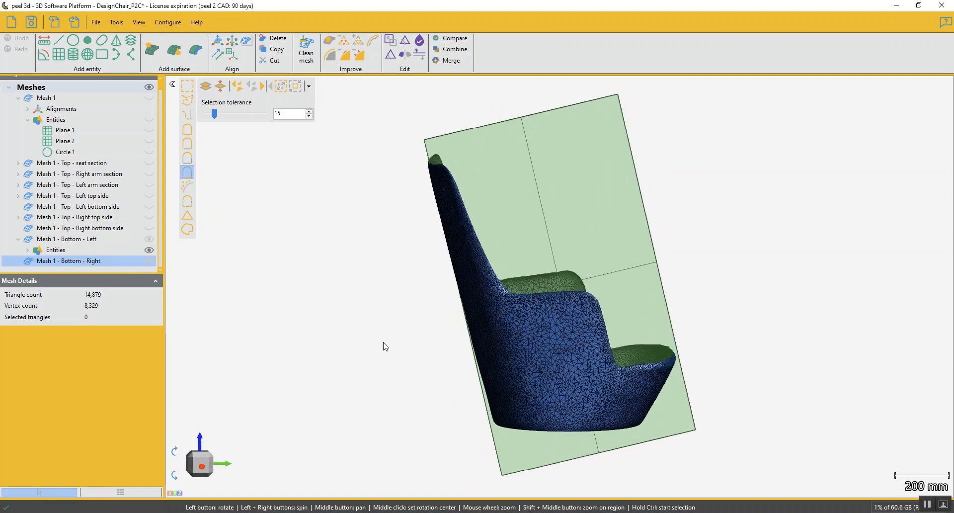
{"action": "left_click_drag", "start_coordinate": [416, 379], "coordinate": [437, 368]}
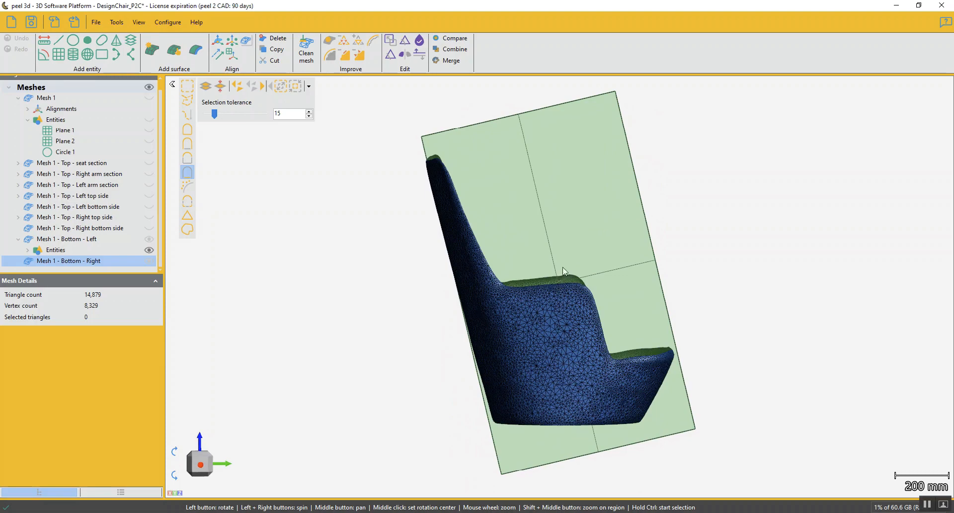
{"action": "left_click_drag", "start_coordinate": [539, 368], "coordinate": [576, 312]}
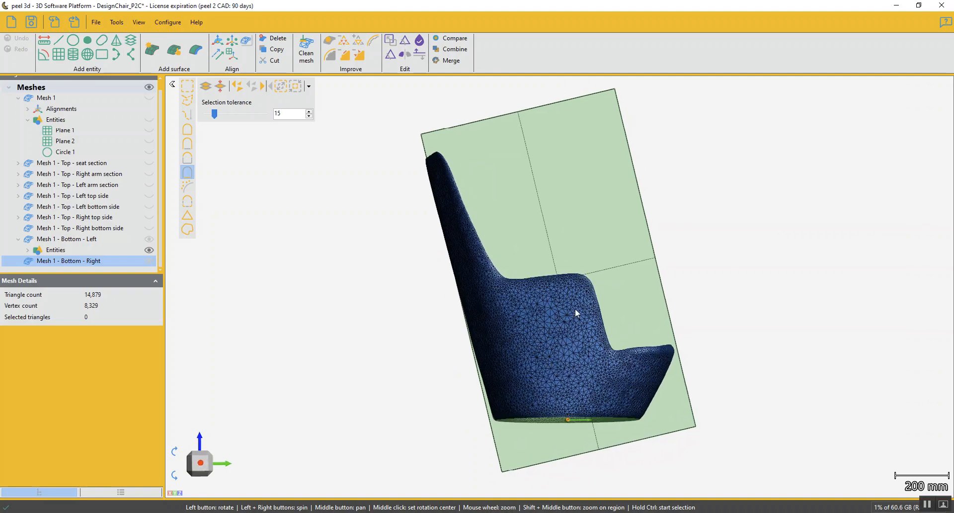
{"action": "left_click_drag", "start_coordinate": [620, 343], "coordinate": [539, 316]}
{"action": "mouse_move", "coordinate": [517, 375]}
{"action": "left_mouse_down"}
{"action": "mouse_move", "coordinate": [471, 366]}
{"action": "mouse_move", "coordinate": [527, 372]}
{"action": "left_mouse_up"}
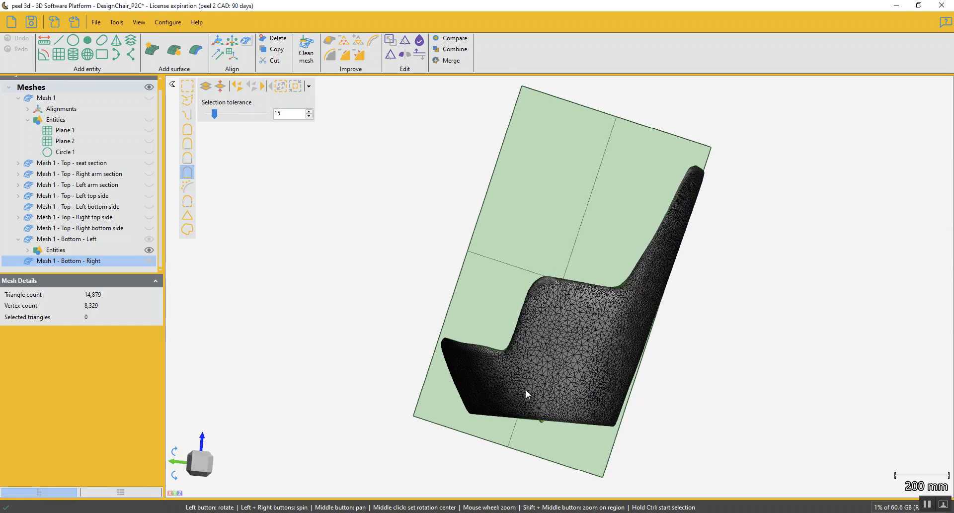
{"action": "mouse_move", "coordinate": [578, 323]}
{"action": "left_mouse_down"}
{"action": "mouse_move", "coordinate": [588, 329]}
{"action": "mouse_move", "coordinate": [572, 319]}
{"action": "mouse_move", "coordinate": [579, 325]}
{"action": "left_mouse_up"}
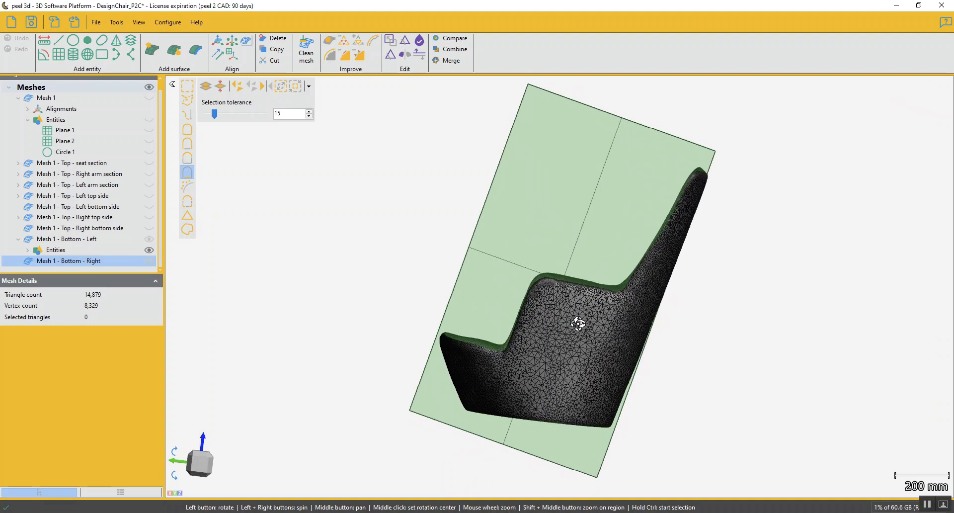
{"action": "left_click", "coordinate": [197, 468]}
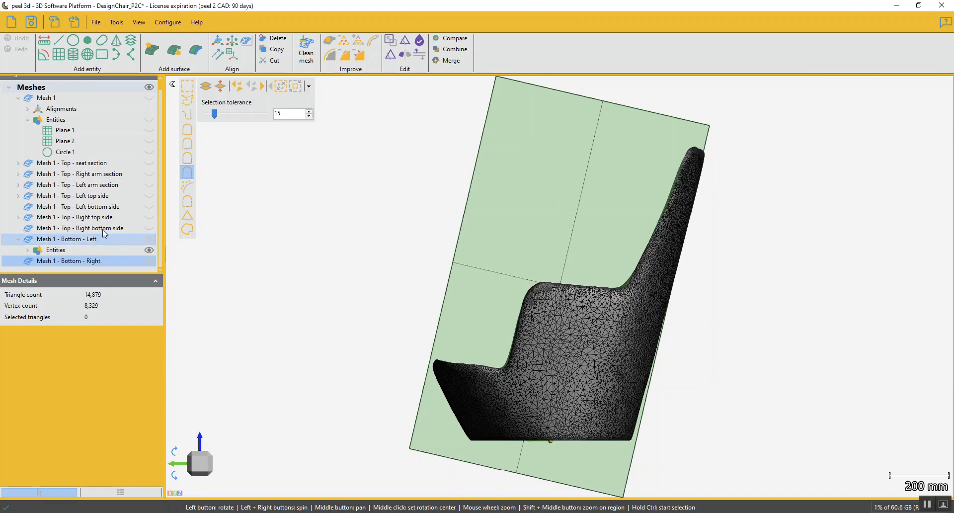
{"action": "left_click", "coordinate": [87, 239]}
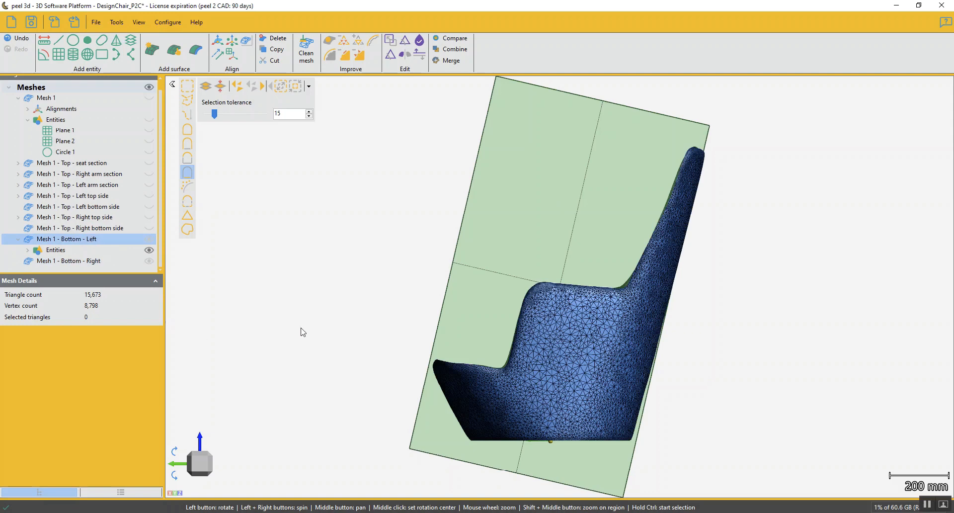
Create Plane 1 on "Mesh 1 - Bottom - Left" from a drawn near-vertical line through the front part of the armrest down past the base.
{"action": "left_click", "coordinate": [58, 55]}
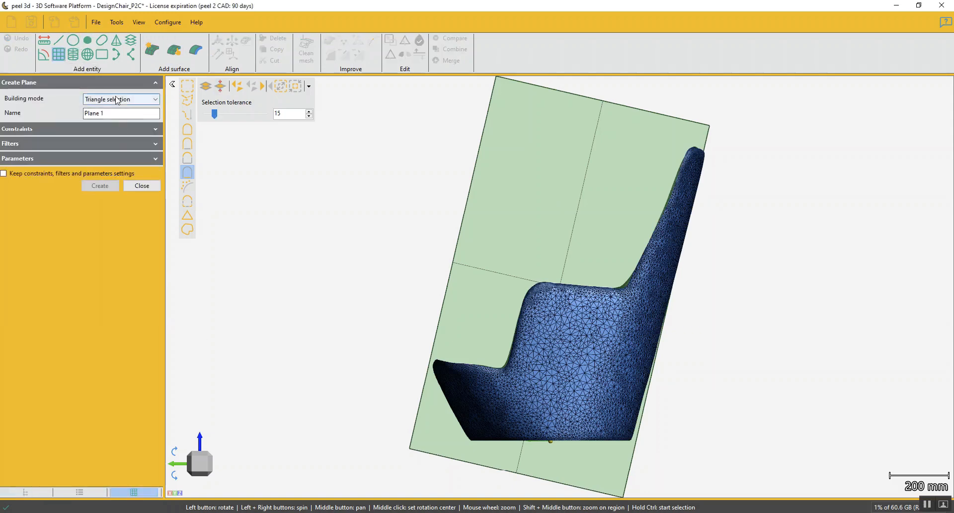
{"action": "left_click", "coordinate": [121, 99]}
{"action": "left_click", "coordinate": [106, 199]}
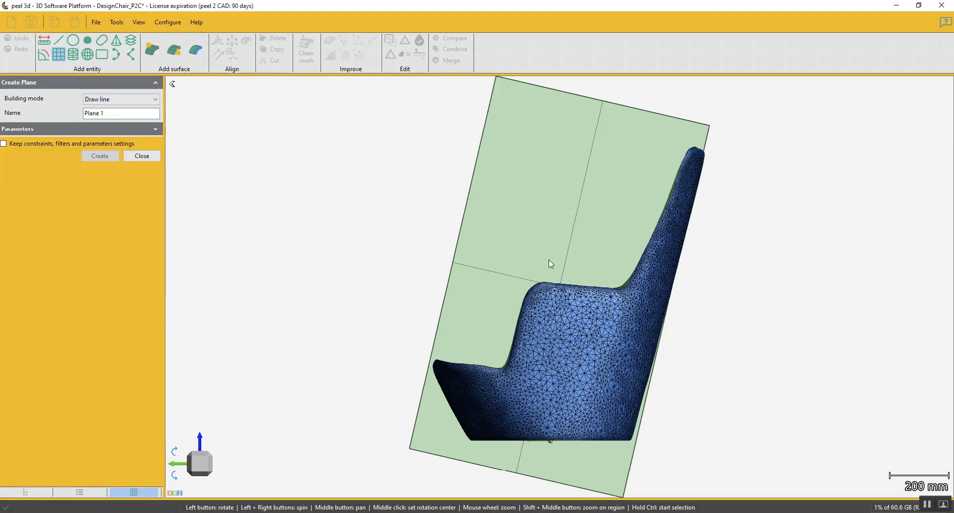
{"action": "left_click_drag", "start_coordinate": [547, 255], "coordinate": [543, 454]}
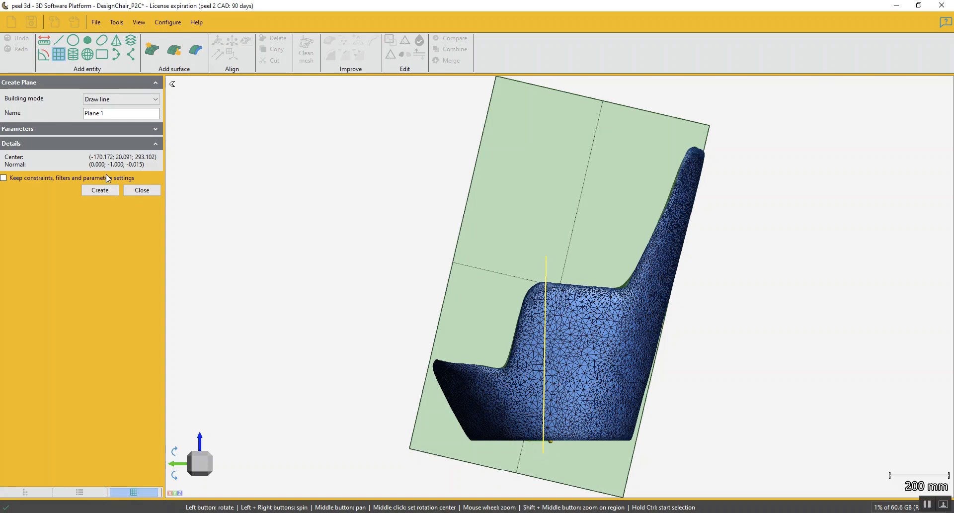
{"action": "left_click", "coordinate": [101, 191]}
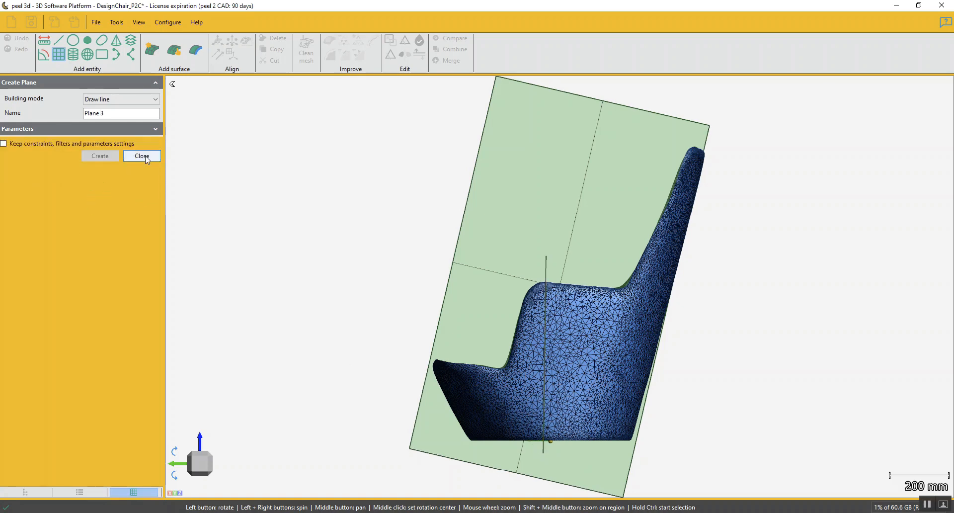
{"action": "left_click", "coordinate": [146, 157]}
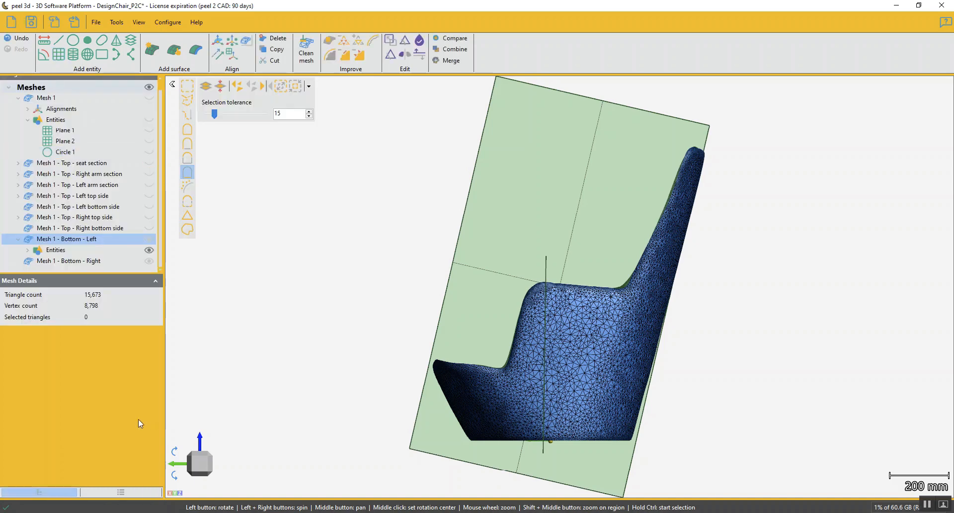
Send Plane 1 of "Mesh 1 - Bottom - Left" to "Mesh 1 - Bottom - Right".
{"action": "left_click", "coordinate": [27, 249]}
{"action": "scroll", "coordinate": [90, 245], "scroll_direction": "down", "scroll_amount": 1}
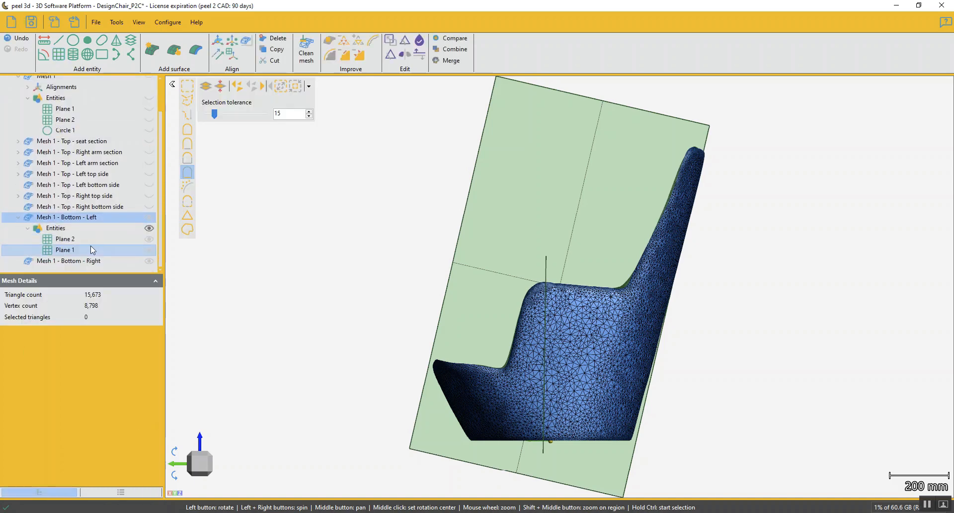
{"action": "left_click", "coordinate": [75, 249]}
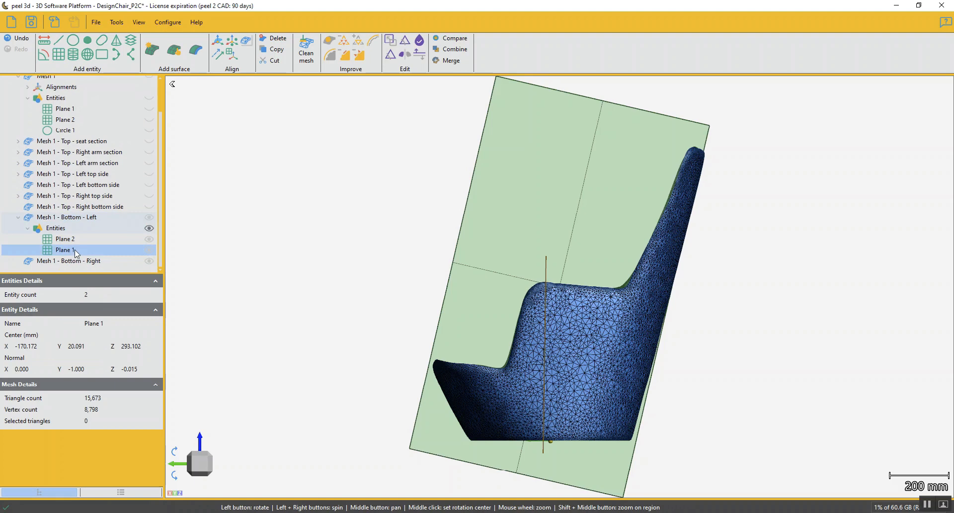
{"action": "right_click", "coordinate": [74, 250]}
{"action": "mouse_move", "coordinate": [91, 294]}
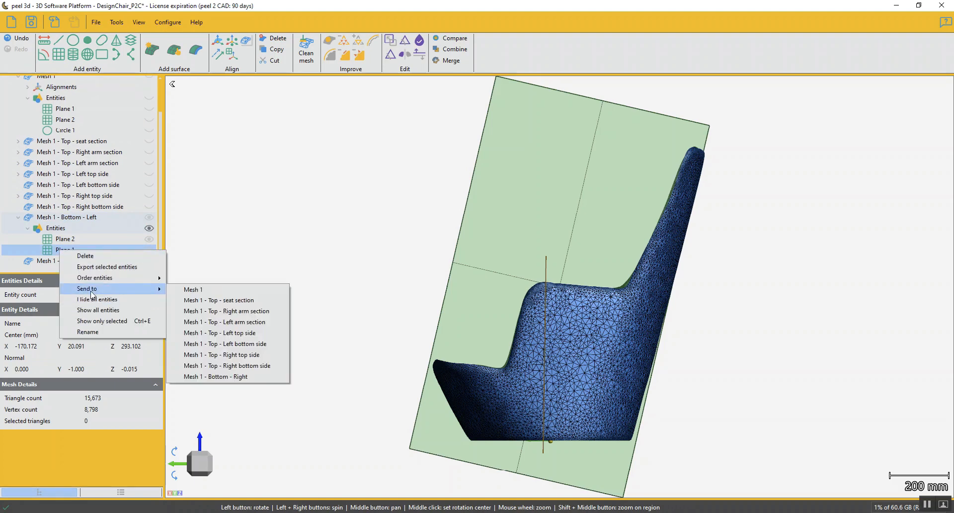
{"action": "left_click", "coordinate": [227, 379]}
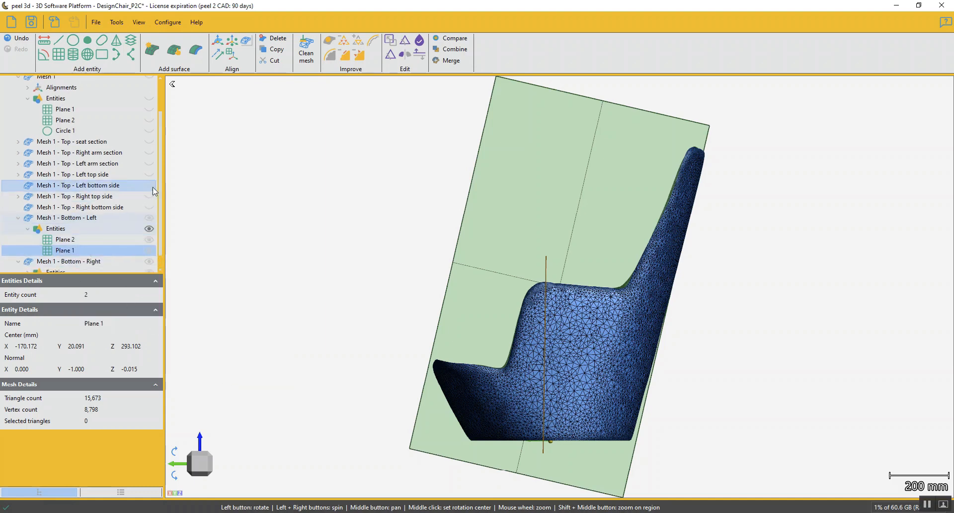
Cut "Mesh 1 - Bottom - Left" along Plane 1 with zero offset, keeping both parts and leaving the cut plane unfilled.
{"action": "scroll", "coordinate": [159, 180], "scroll_direction": "down", "scroll_amount": 1}
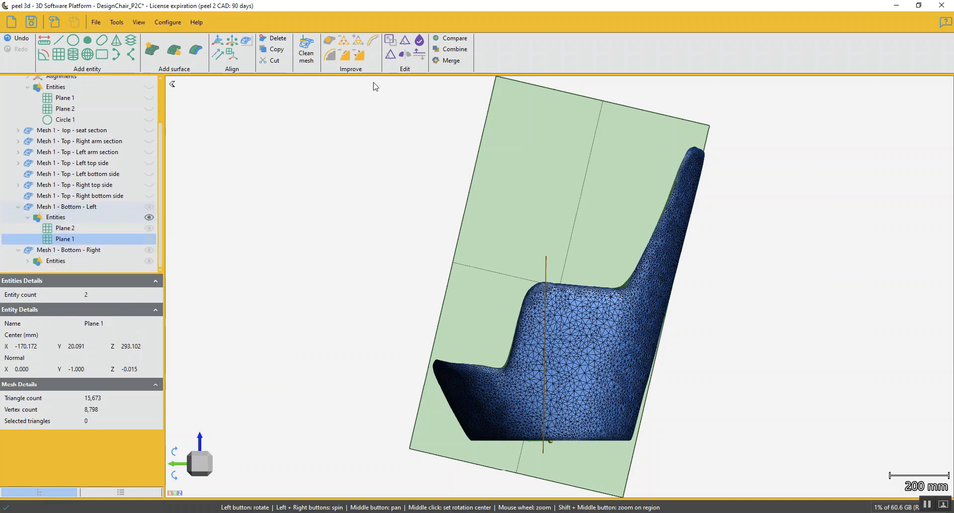
{"action": "left_click", "coordinate": [391, 56]}
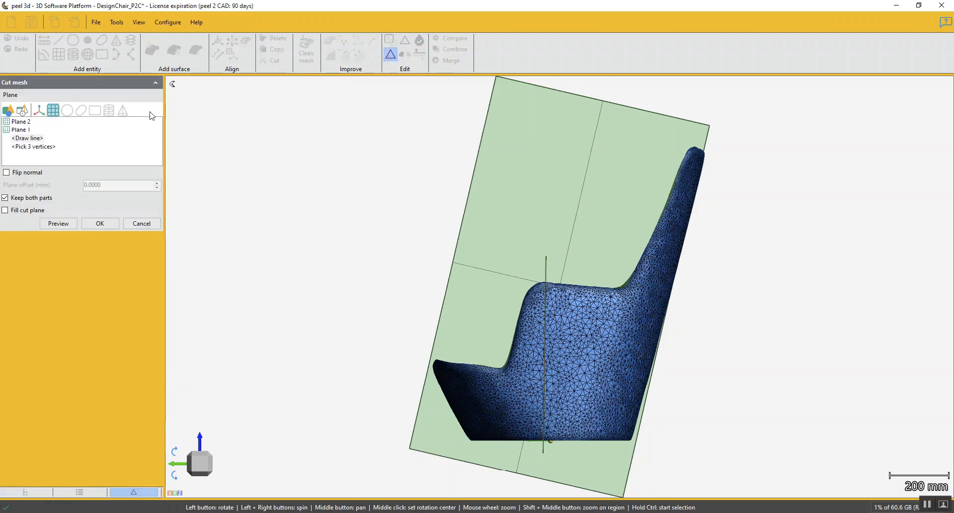
{"action": "left_click", "coordinate": [28, 129]}
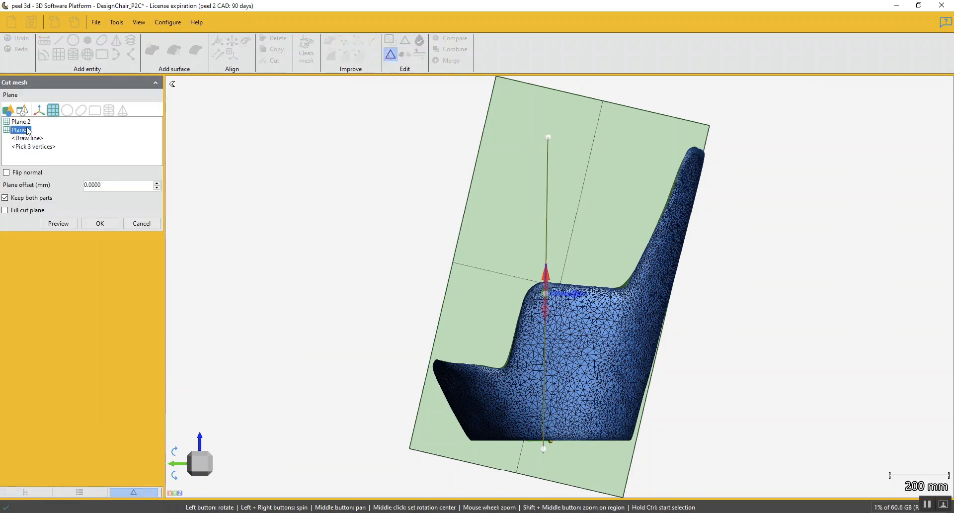
{"action": "left_click", "coordinate": [58, 223]}
{"action": "left_click", "coordinate": [99, 223]}
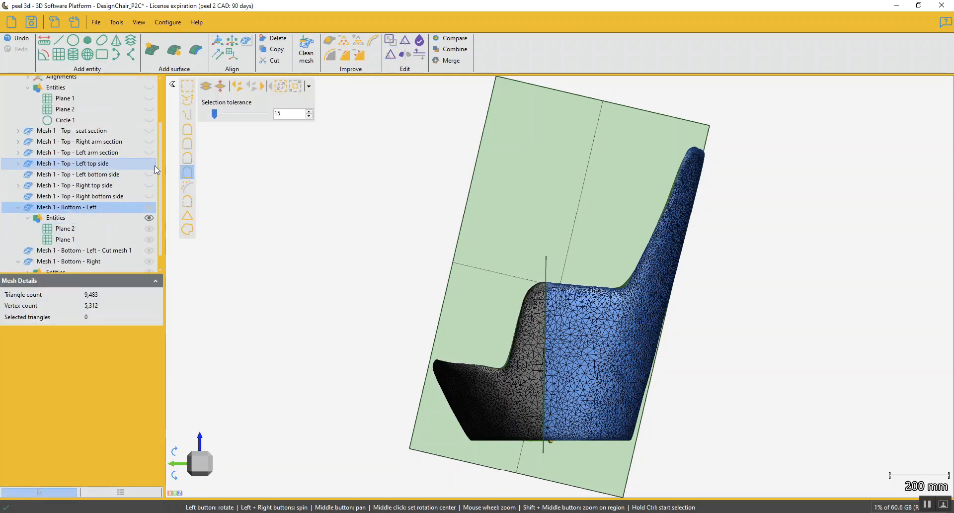
Cut "Mesh 1 - Bottom - Right" along Plane 1 with zero offset, keeping both parts and leaving the cut plane unfilled.
{"action": "scroll", "coordinate": [162, 158], "scroll_direction": "down", "scroll_amount": 1}
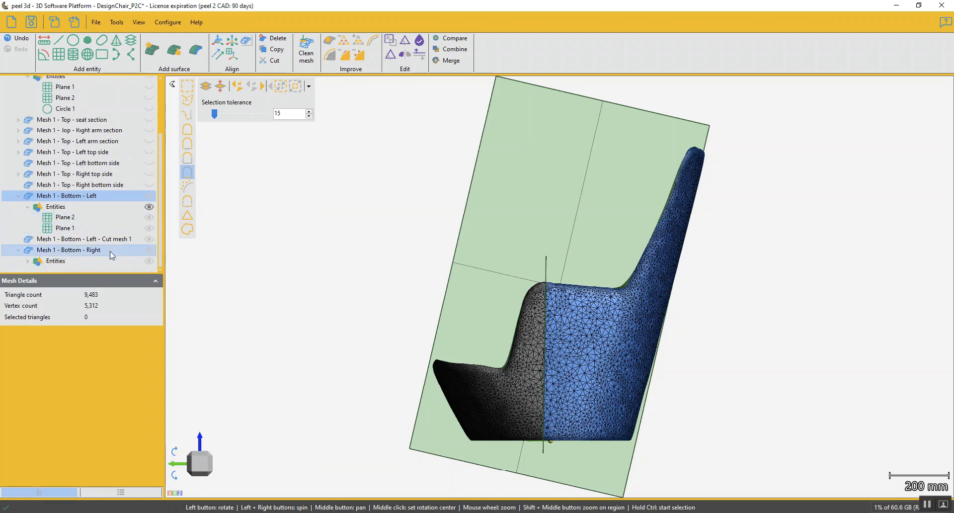
{"action": "left_click", "coordinate": [75, 249]}
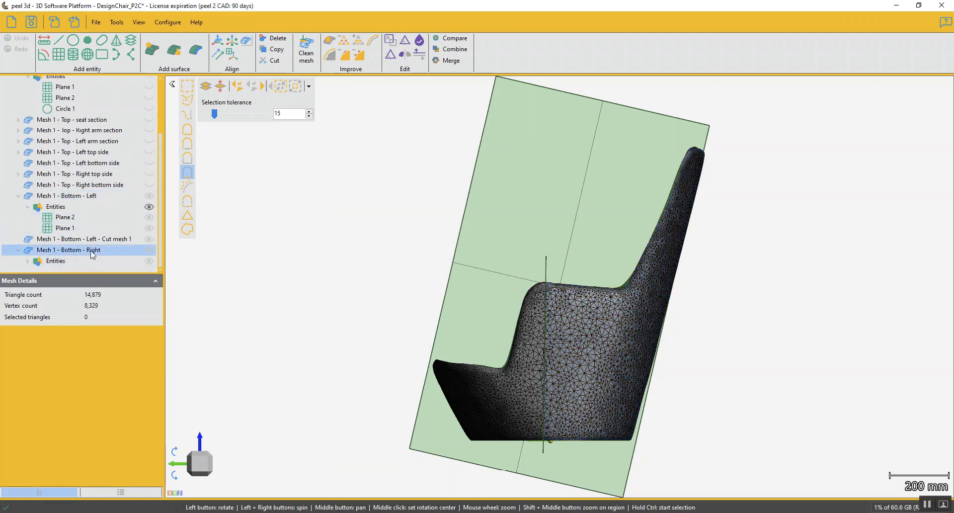
{"action": "left_click", "coordinate": [391, 55]}
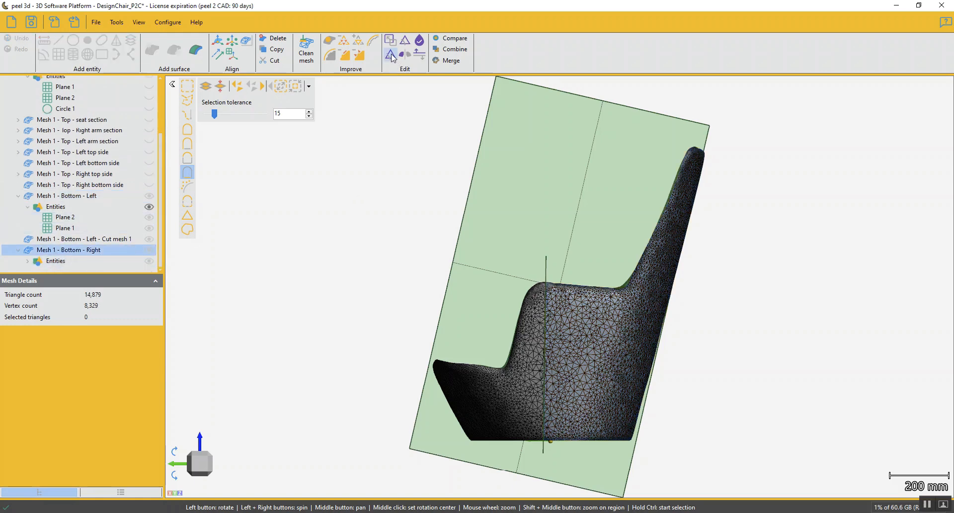
{"action": "left_click", "coordinate": [22, 122]}
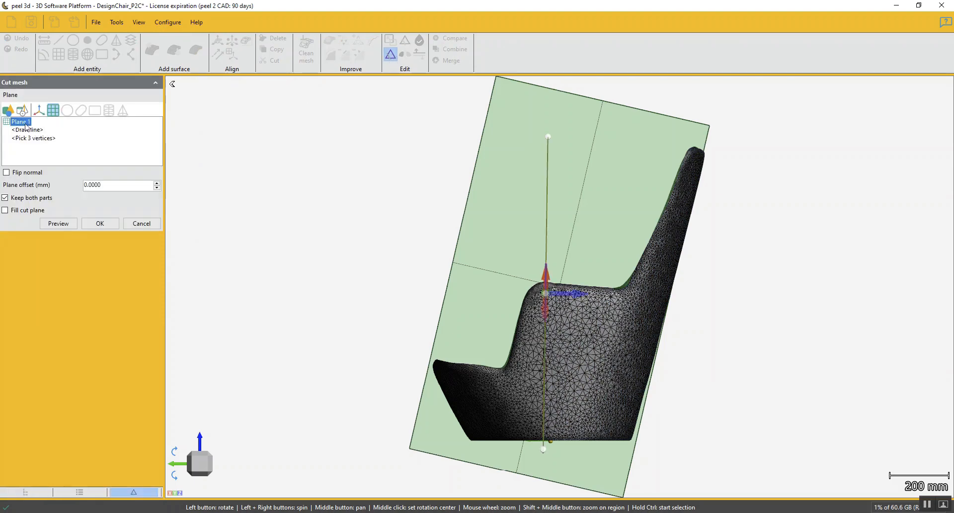
{"action": "left_click", "coordinate": [58, 223]}
{"action": "left_click_drag", "start_coordinate": [348, 286], "coordinate": [422, 285]}
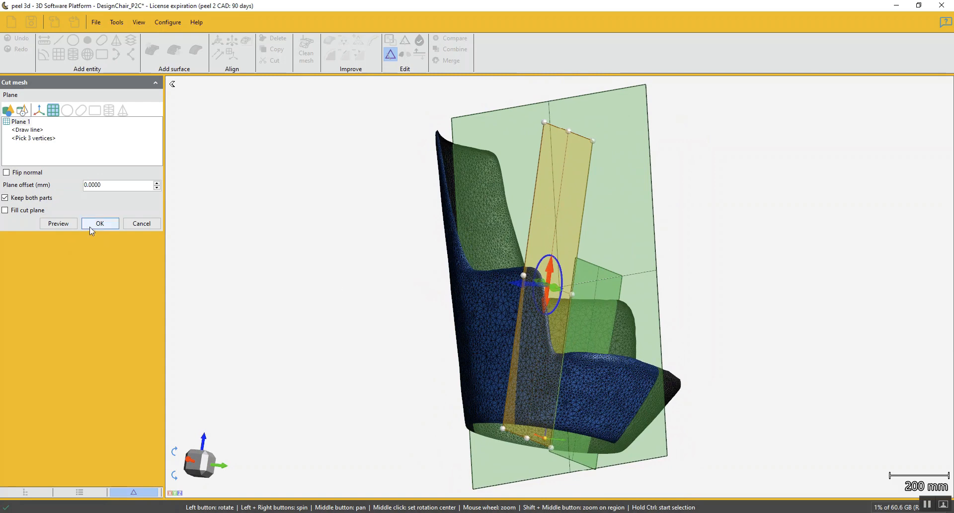
{"action": "left_click", "coordinate": [62, 225]}
{"action": "left_click", "coordinate": [108, 225]}
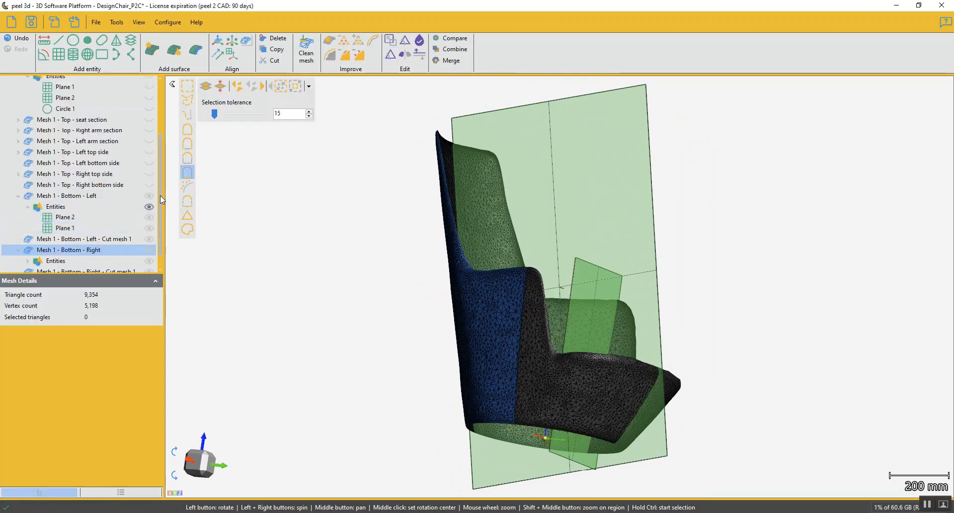
Rename the front piece cut from the left bottom half as "Mesh 1 - Bottom - Left front".
{"action": "scroll", "coordinate": [160, 196], "scroll_direction": "down", "scroll_amount": 1}
{"action": "left_click", "coordinate": [115, 229]}
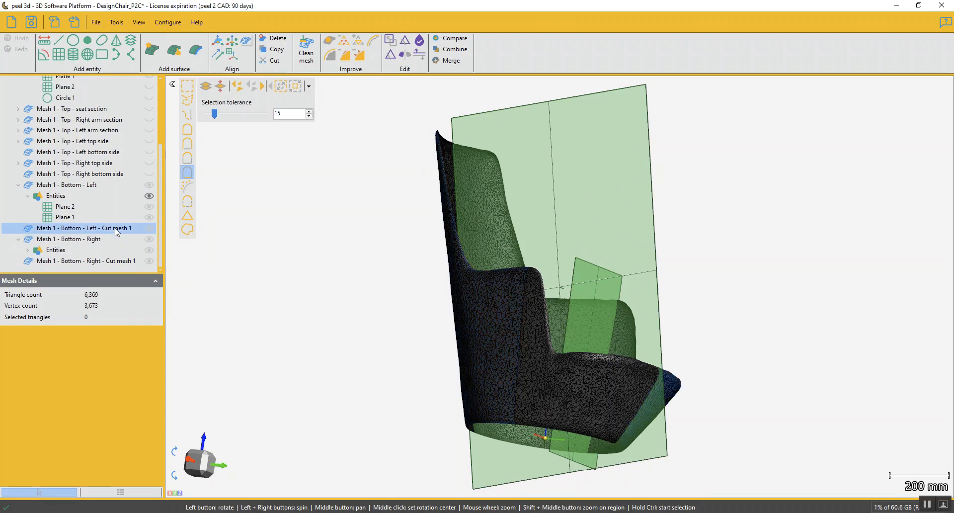
{"action": "left_click_drag", "start_coordinate": [266, 301], "coordinate": [183, 278]}
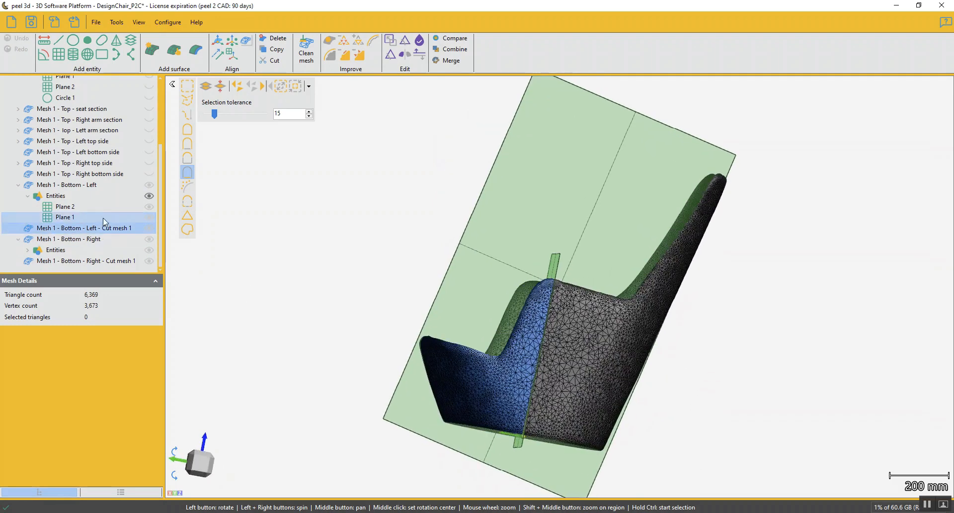
{"action": "left_click", "coordinate": [108, 229]}
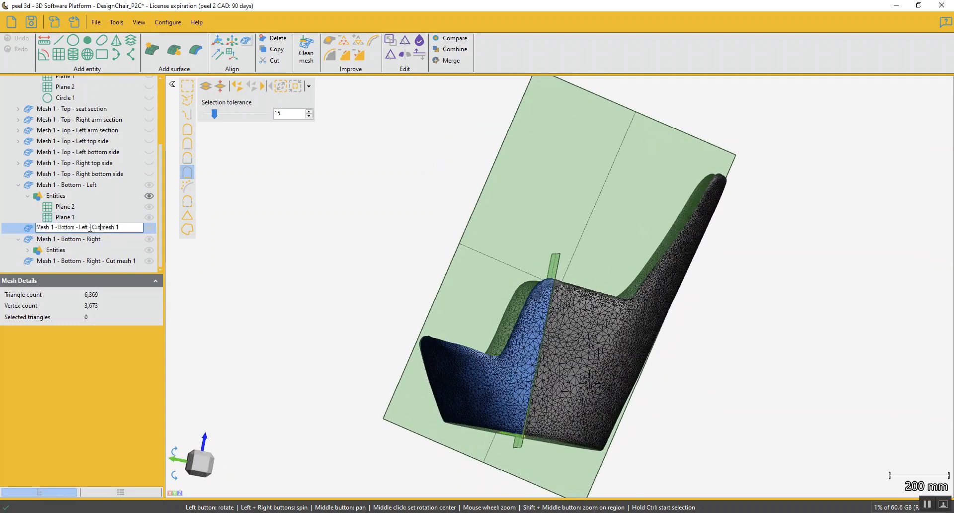
{"action": "left_click_drag", "start_coordinate": [90, 227], "coordinate": [188, 225]}
{"action": "type", "text": "front"}
{"action": "key", "text": "Return"}
Rename the rear piece of the right bottom half as "Mesh 1 - Bottom - Right back".
{"action": "left_click", "coordinate": [103, 239]}
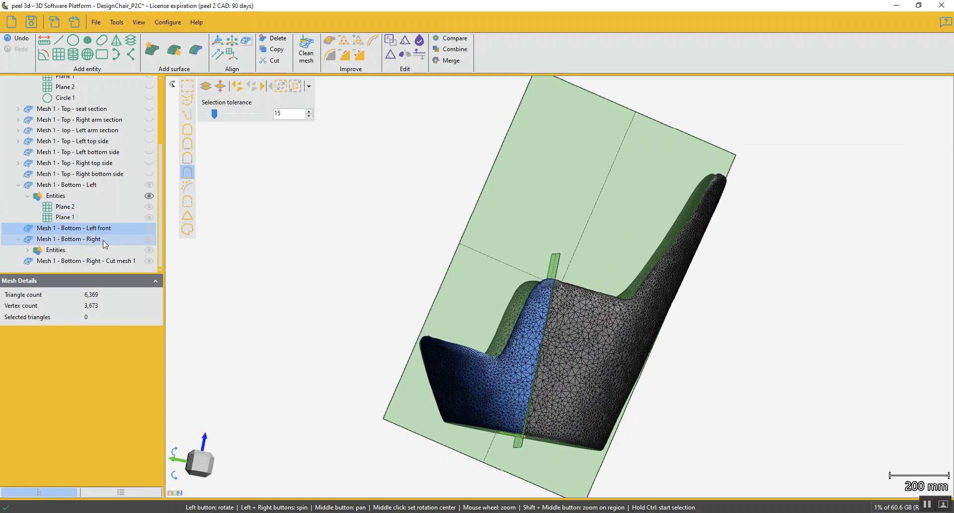
{"action": "left_click_drag", "start_coordinate": [285, 268], "coordinate": [367, 271]}
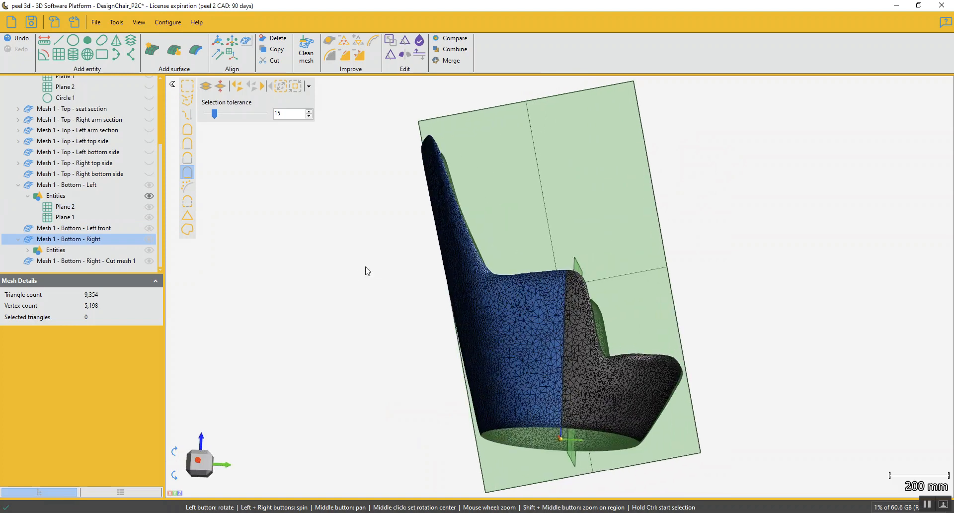
{"action": "left_click", "coordinate": [99, 240]}
{"action": "left_click", "coordinate": [104, 239]}
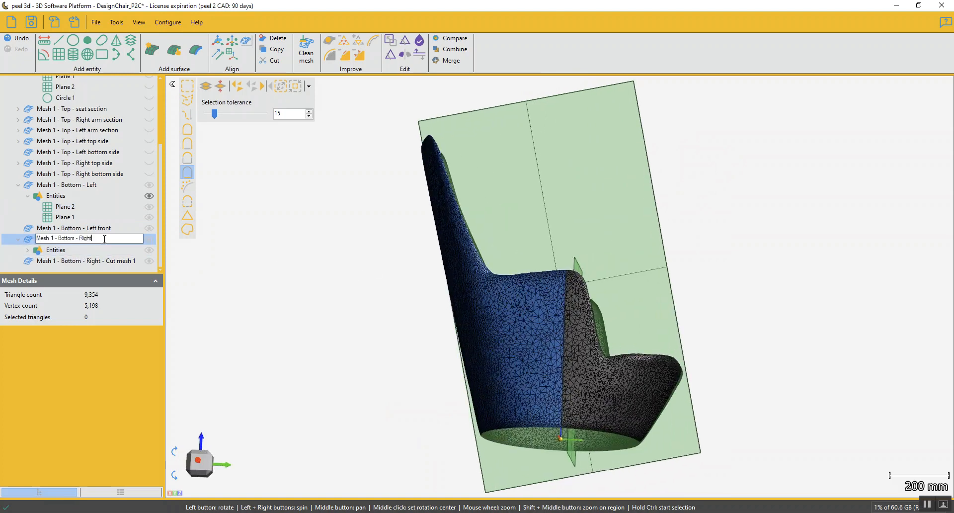
{"action": "key", "text": "Return"}
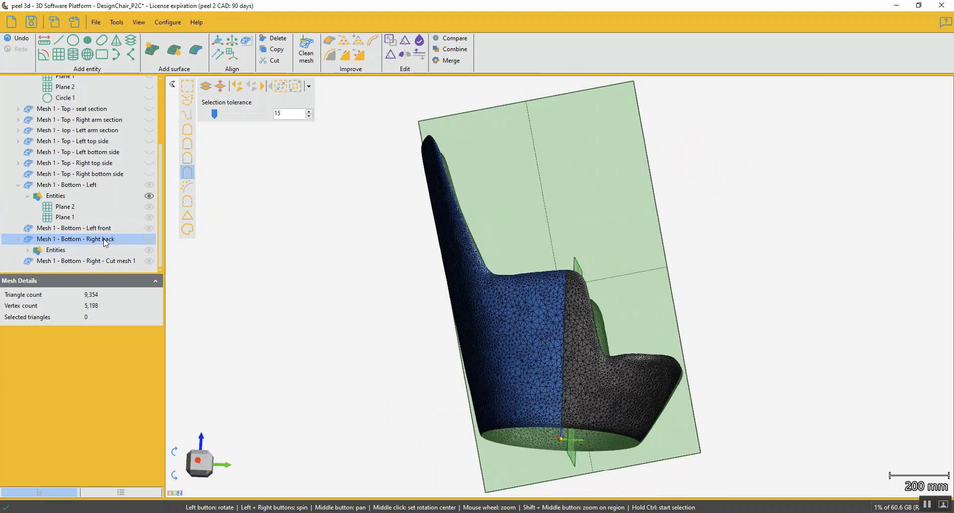
Rename the front piece cut from the right bottom half as "Mesh 1 - Bottom - Right front".
{"action": "left_click", "coordinate": [99, 258]}
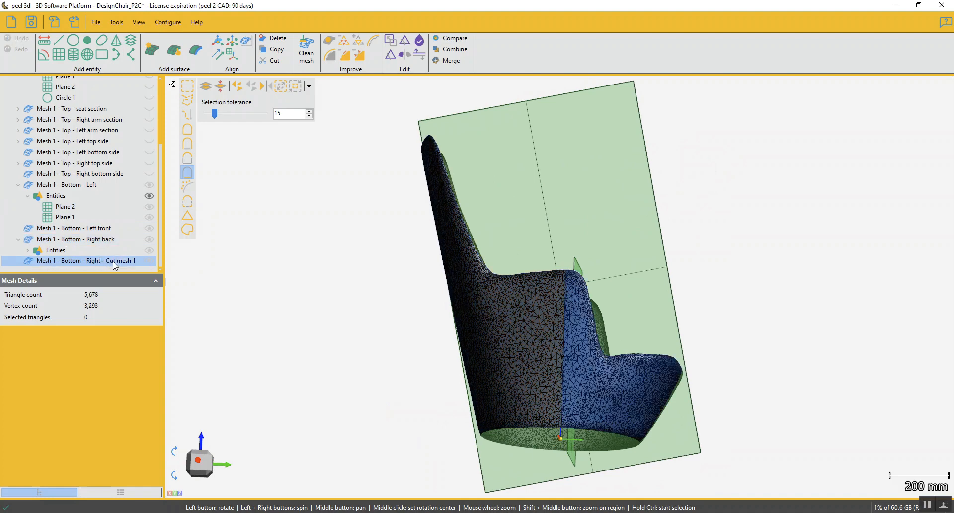
{"action": "left_click", "coordinate": [116, 261]}
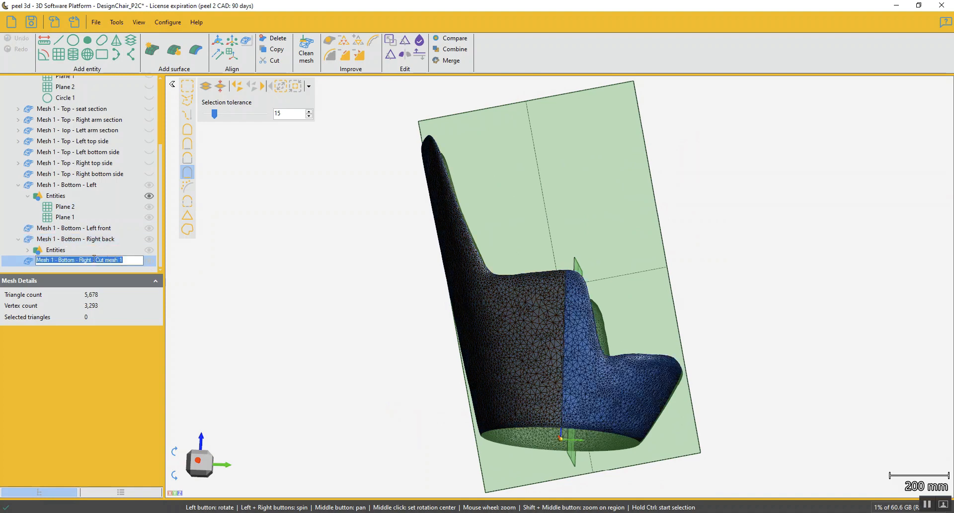
{"action": "left_click_drag", "start_coordinate": [93, 260], "coordinate": [162, 261]}
{"action": "type", "text": "fron"}
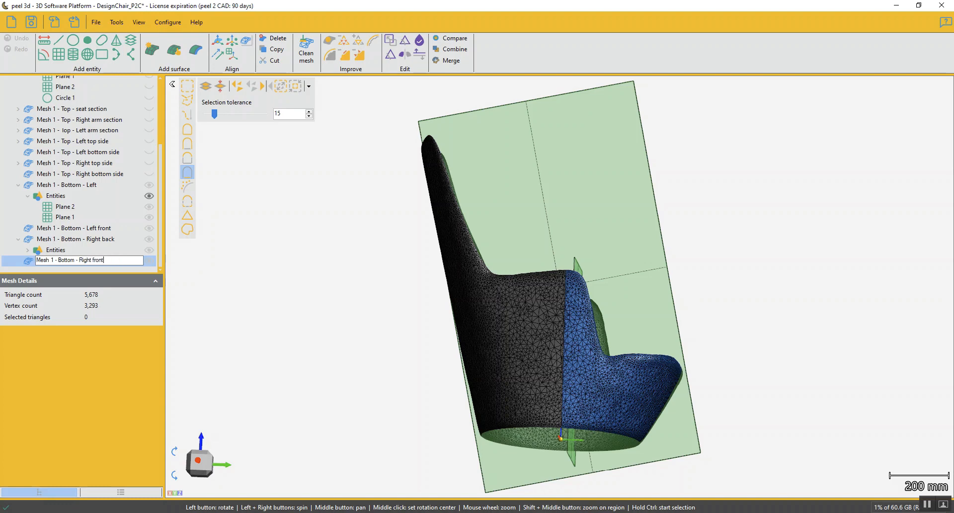
{"action": "type", "text": "t"}
{"action": "key", "text": "Return"}
Rename the rear piece of the left bottom half as "Mesh 1 - Bottom - Left back".
{"action": "left_click", "coordinate": [89, 185]}
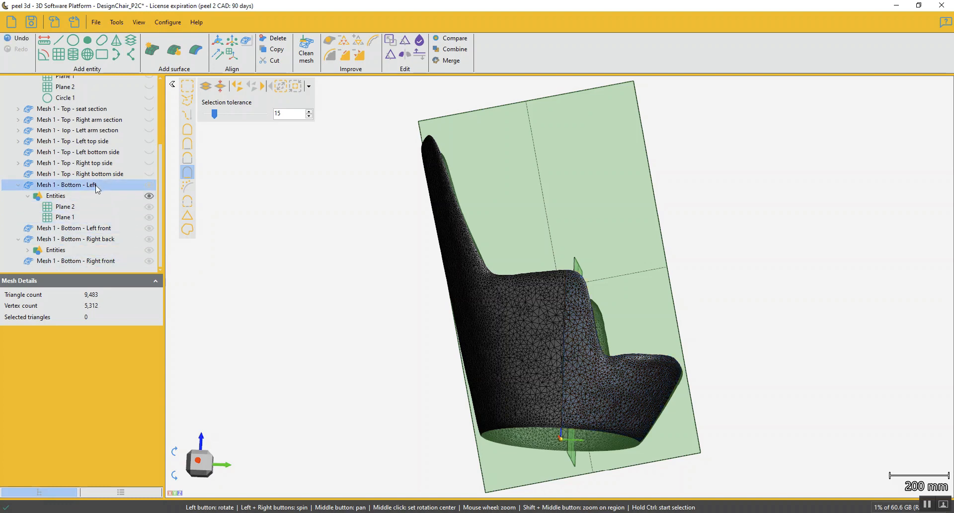
{"action": "left_click_drag", "start_coordinate": [481, 293], "coordinate": [378, 292]}
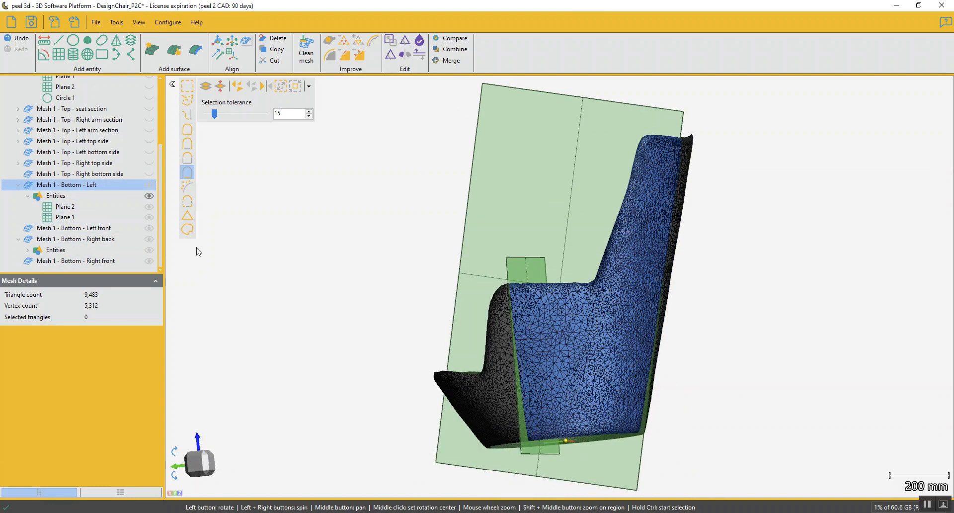
{"action": "left_click", "coordinate": [116, 183]}
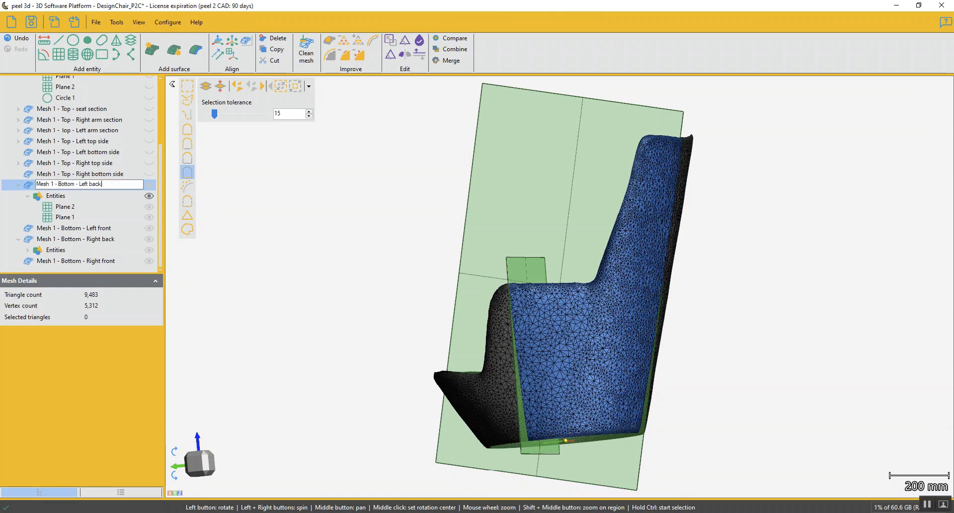
{"action": "type", "text": "back"}
{"action": "key", "text": "Return"}
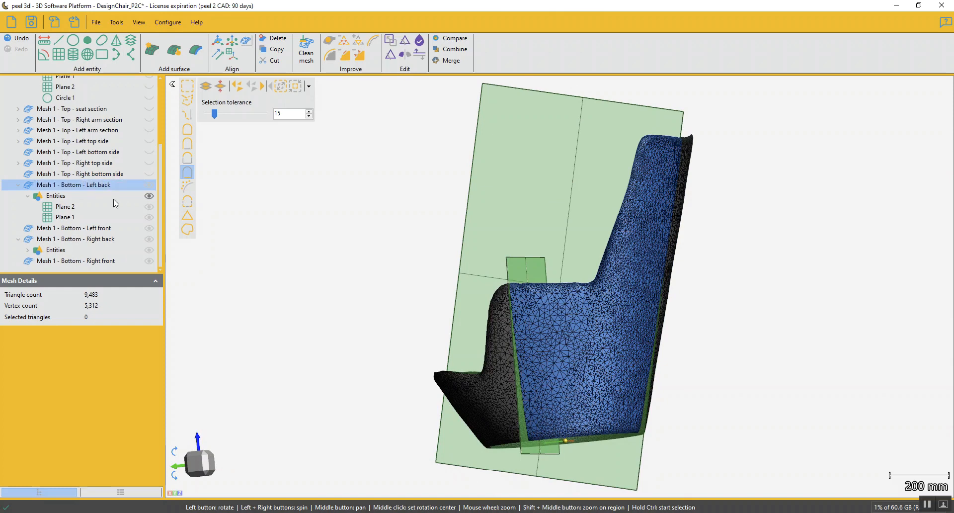
Collapse the entities of "Mesh 1 - Bottom - Left back" and the expanded contents of Mesh 1 in the mesh tree.
{"action": "scroll", "coordinate": [308, 310], "scroll_direction": "down", "scroll_amount": 3}
{"action": "left_click_drag", "start_coordinate": [308, 309], "coordinate": [322, 311]}
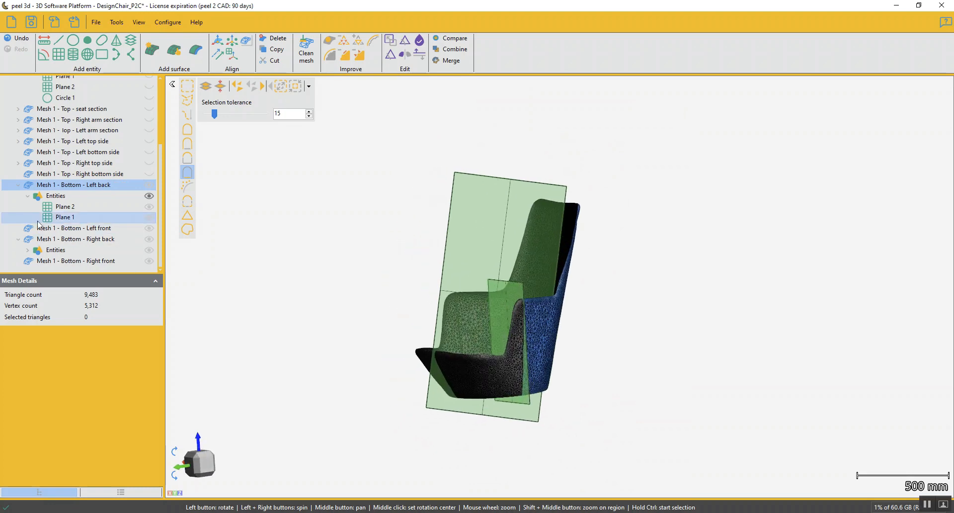
{"action": "left_click", "coordinate": [28, 196]}
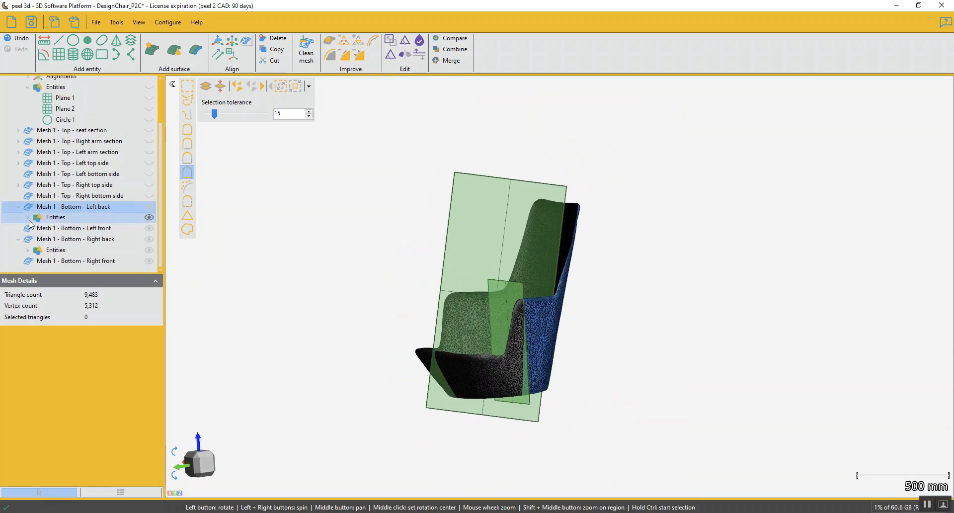
{"action": "left_click", "coordinate": [28, 86]}
{"action": "left_click", "coordinate": [19, 98]}
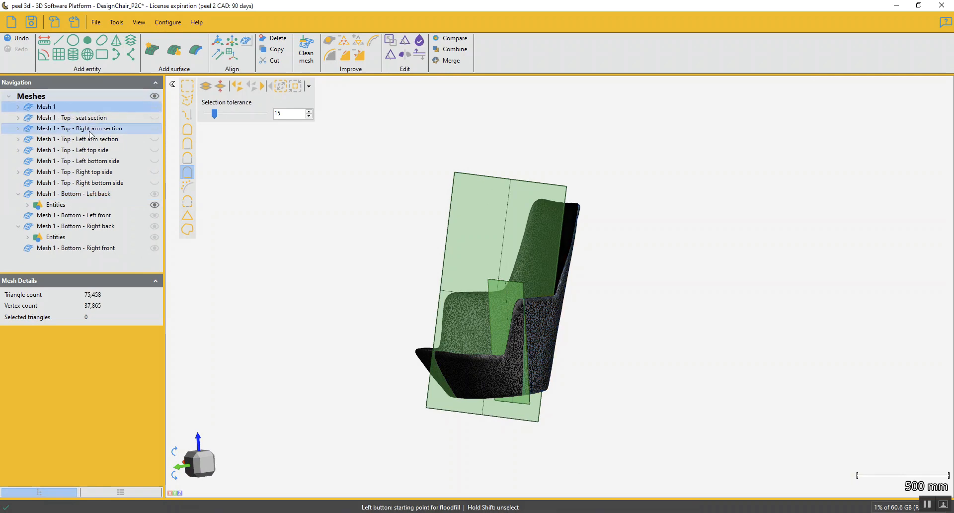
Show only the original Mesh 1 and examine the whole chair from several sides.
{"action": "key", "text": "ctrl+e"}
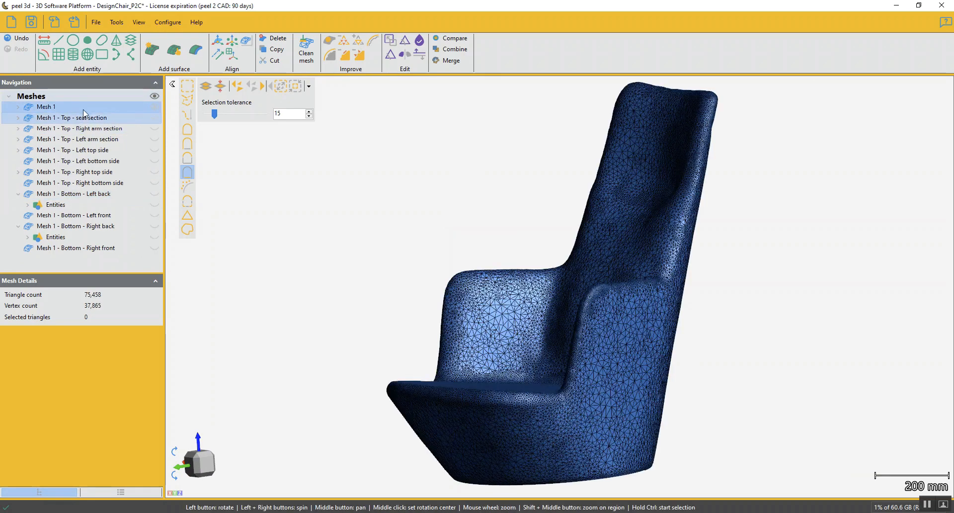
{"action": "right_click", "coordinate": [78, 107]}
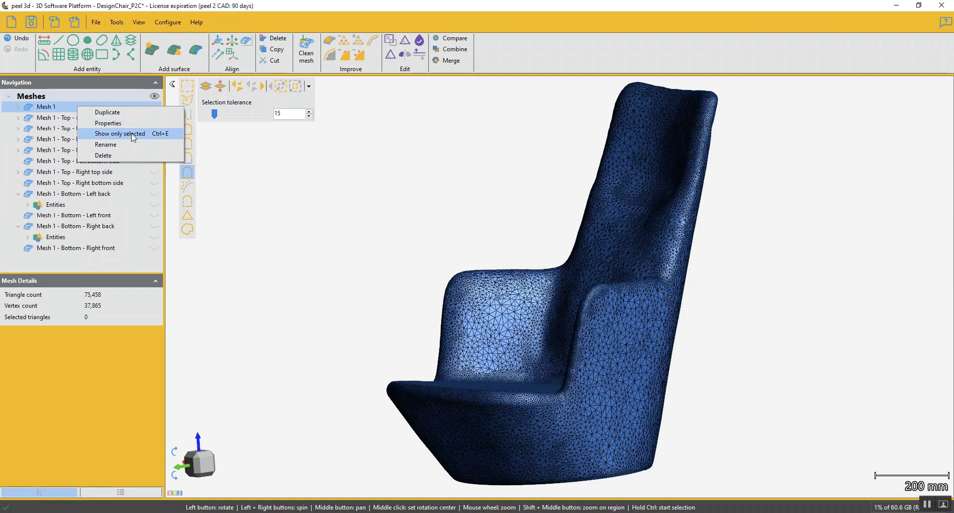
{"action": "left_click_drag", "start_coordinate": [375, 278], "coordinate": [394, 286]}
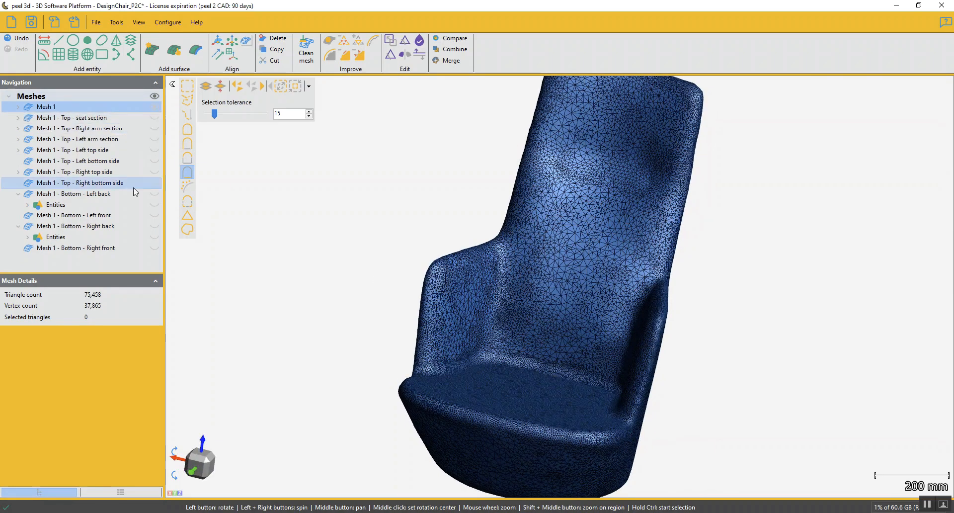
{"action": "mouse_move", "coordinate": [326, 272]}
{"action": "left_mouse_down"}
{"action": "mouse_move", "coordinate": [290, 258]}
{"action": "mouse_move", "coordinate": [322, 262]}
{"action": "left_mouse_up"}
{"action": "left_click_drag", "start_coordinate": [334, 267], "coordinate": [337, 273]}
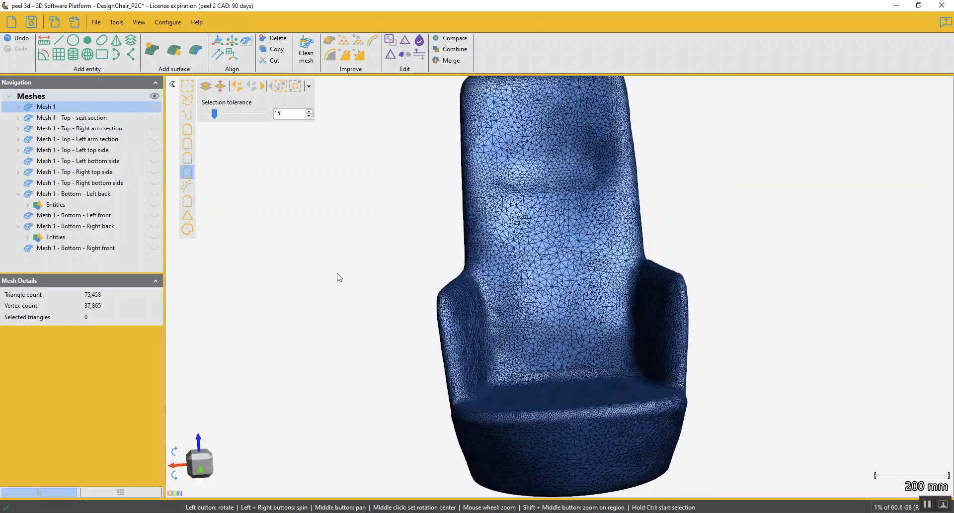
{"action": "scroll", "coordinate": [394, 267], "scroll_direction": "down", "scroll_amount": 3}
{"action": "left_click_drag", "start_coordinate": [394, 267], "coordinate": [607, 313]}
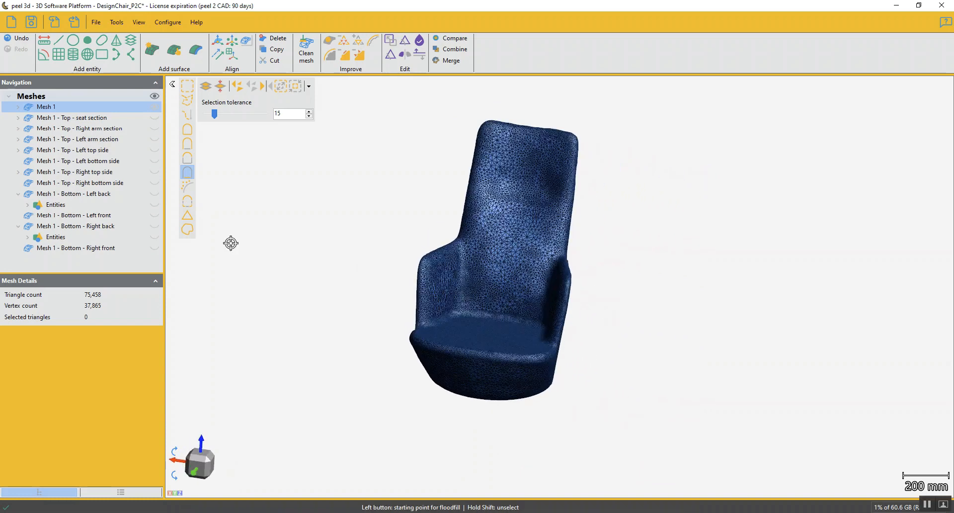
Inspect each named section on its own in order, from the seat section through "Mesh 1 - Bottom - Right front".
{"action": "key", "text": "Down"}
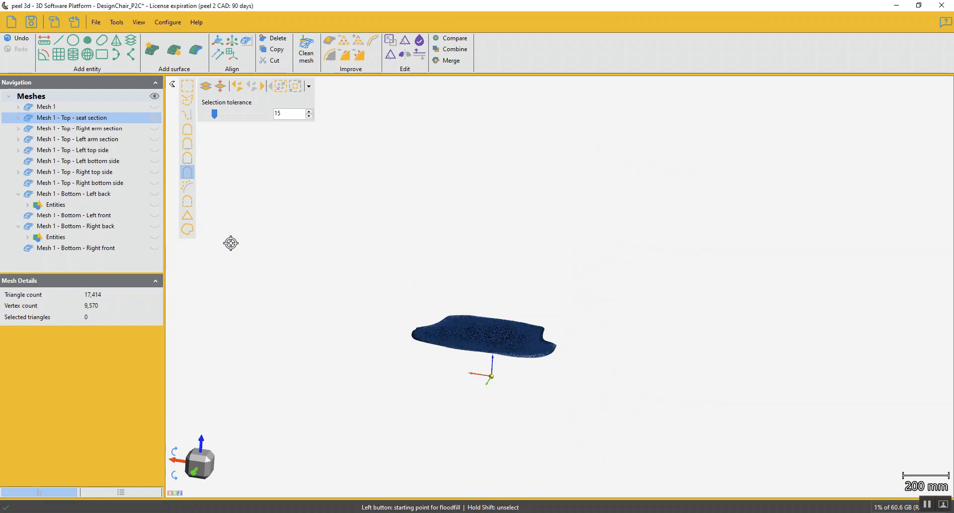
{"action": "key", "text": "Down"}
{"action": "key", "text": "Down"}
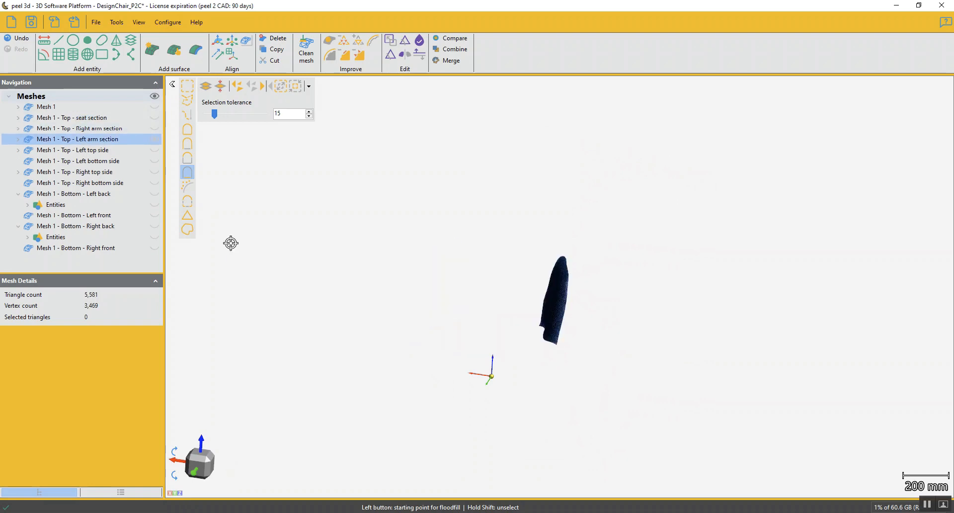
{"action": "key", "text": "Down"}
{"action": "key", "text": "Down"}
{"action": "key", "text": "Down"}
{"action": "key", "text": "Down"}
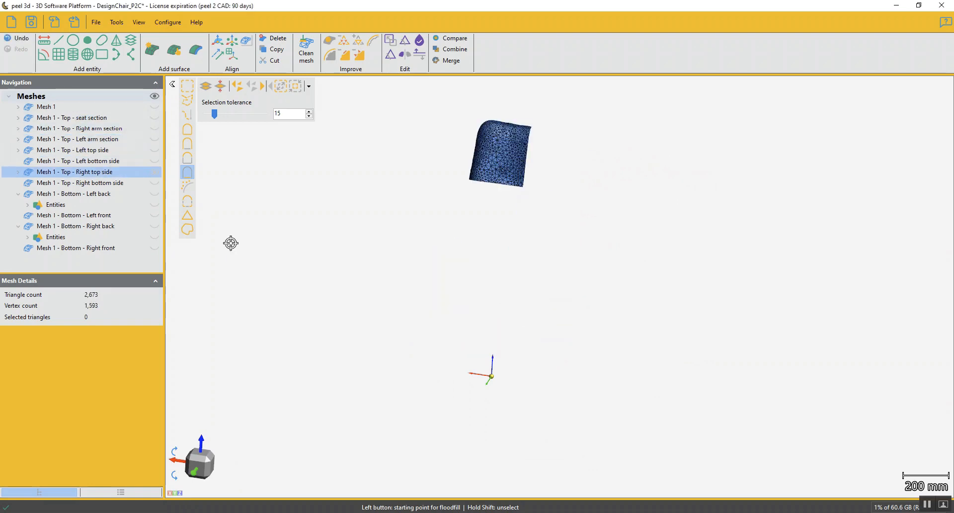
{"action": "key", "text": "Down"}
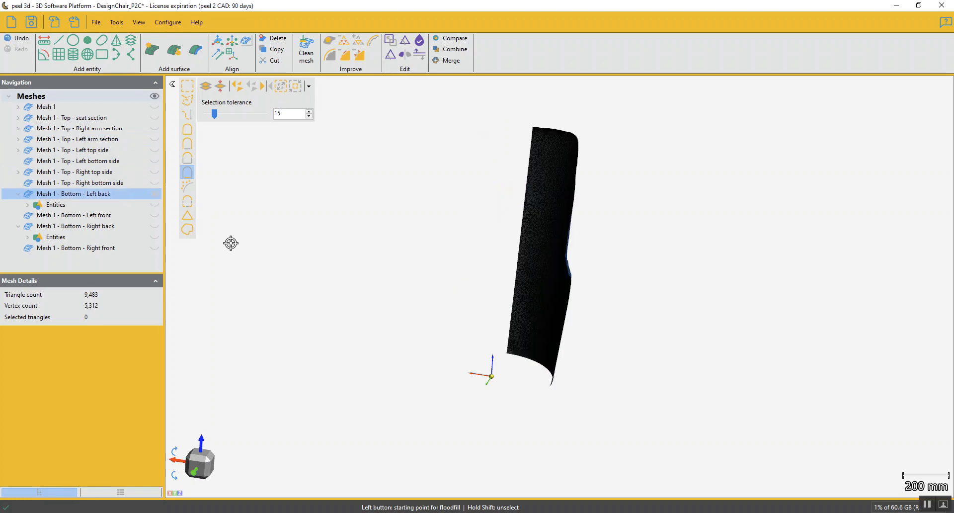
{"action": "key", "text": "Down"}
{"action": "key", "text": "Down"}
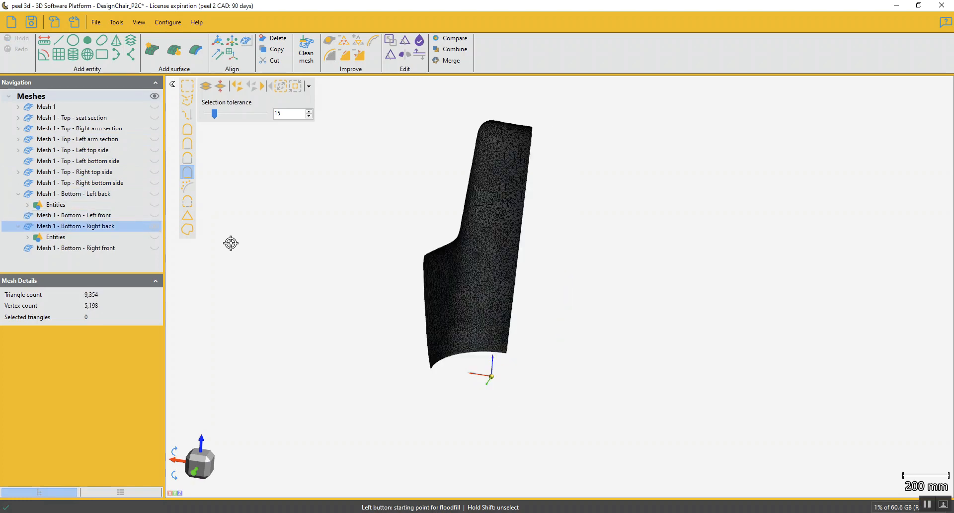
{"action": "key", "text": "Down"}
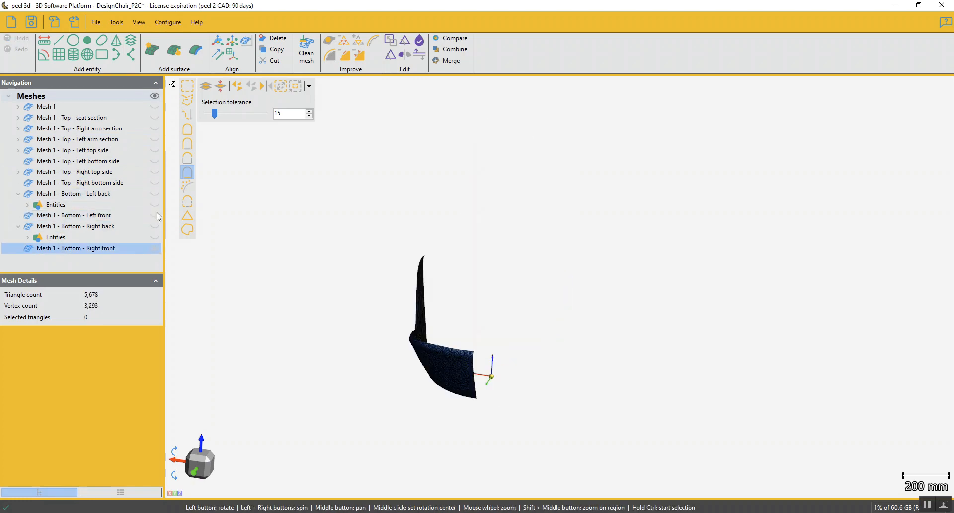
Make Mesh 1 and all hidden sections and their entities visible, and collapse the left back and right back bottom pieces in the tree.
{"action": "left_click", "coordinate": [155, 107]}
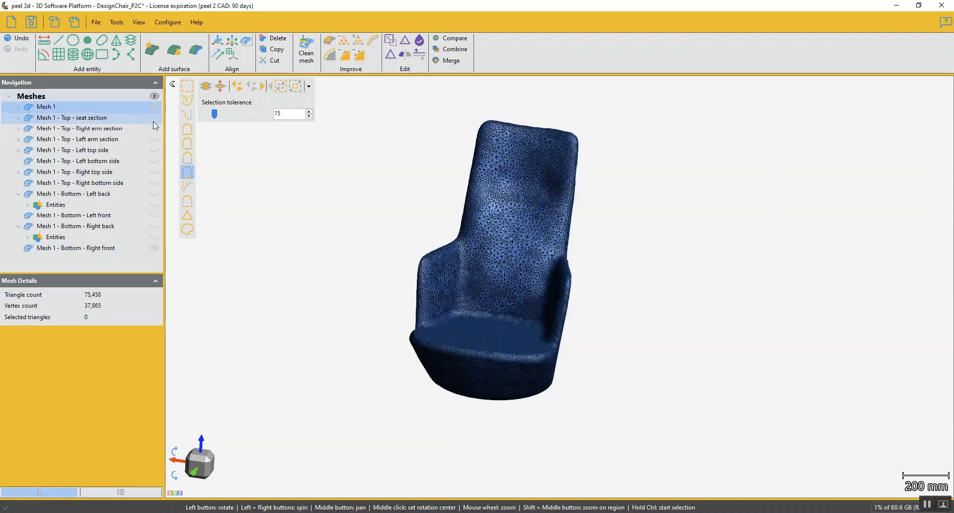
{"action": "left_click", "coordinate": [154, 118]}
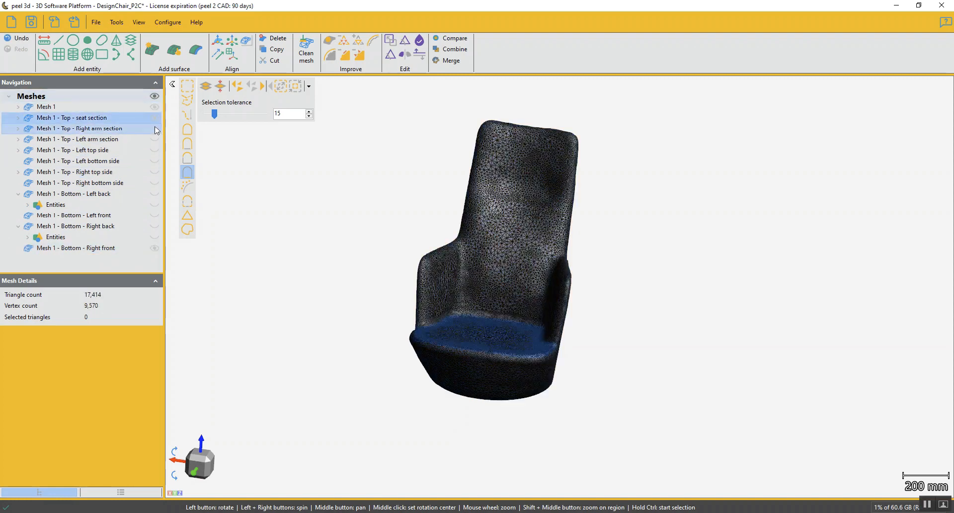
{"action": "left_click", "coordinate": [155, 128]}
{"action": "left_click", "coordinate": [155, 139]}
{"action": "left_click", "coordinate": [157, 149]}
{"action": "left_click", "coordinate": [153, 161]}
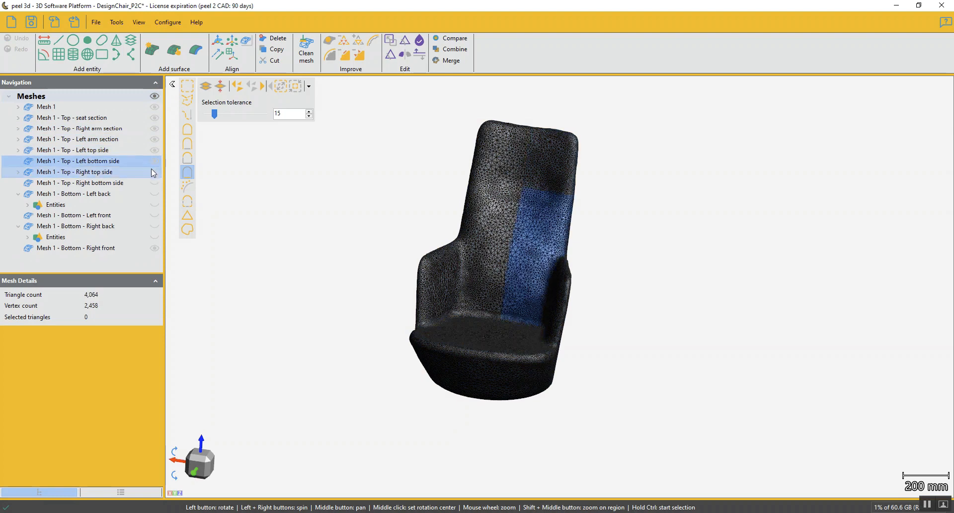
{"action": "left_click", "coordinate": [154, 172]}
{"action": "left_click", "coordinate": [155, 183]}
{"action": "left_click", "coordinate": [155, 193]}
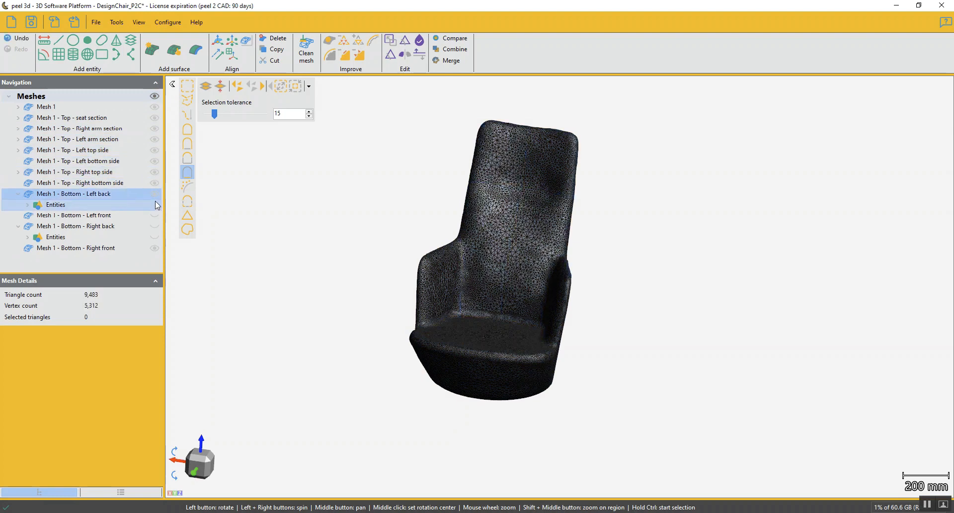
{"action": "left_click", "coordinate": [155, 204]}
{"action": "left_click", "coordinate": [155, 215]}
{"action": "left_click", "coordinate": [155, 226]}
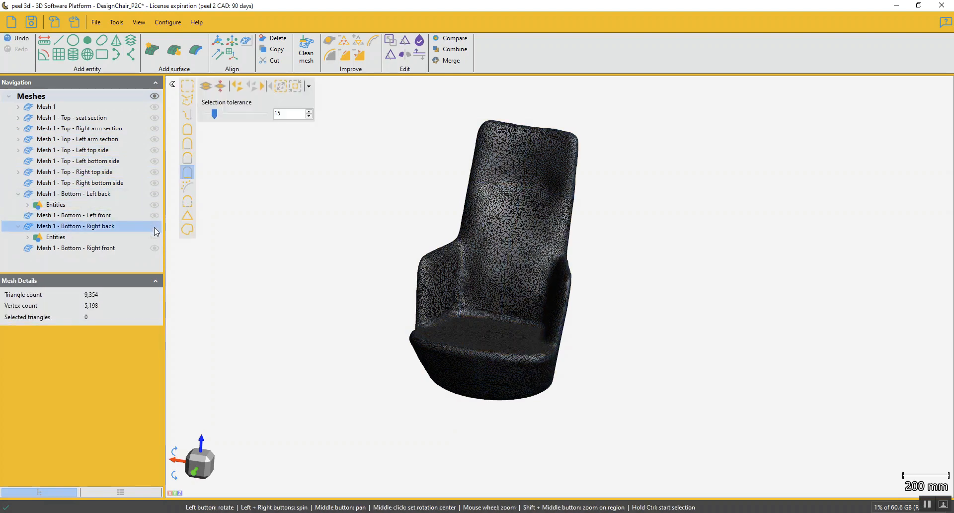
{"action": "left_click", "coordinate": [155, 241]}
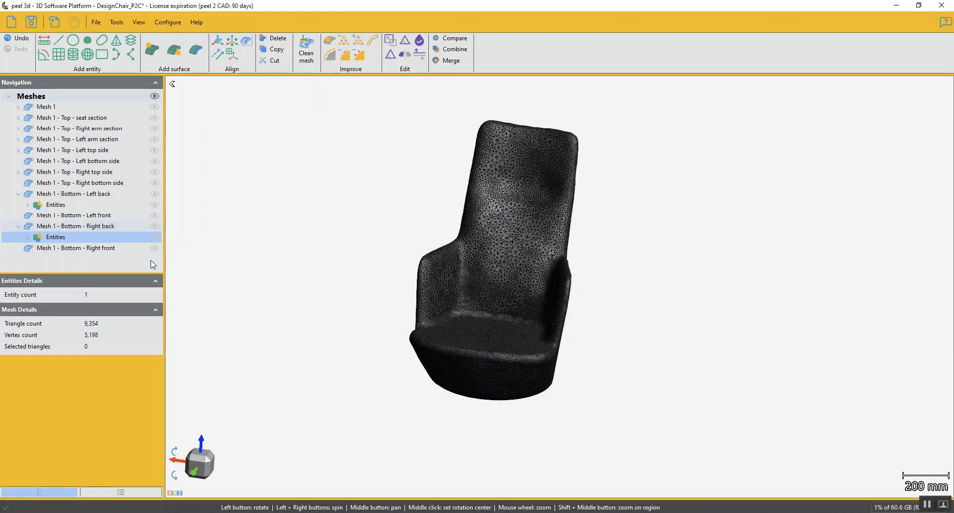
{"action": "left_click", "coordinate": [18, 194]}
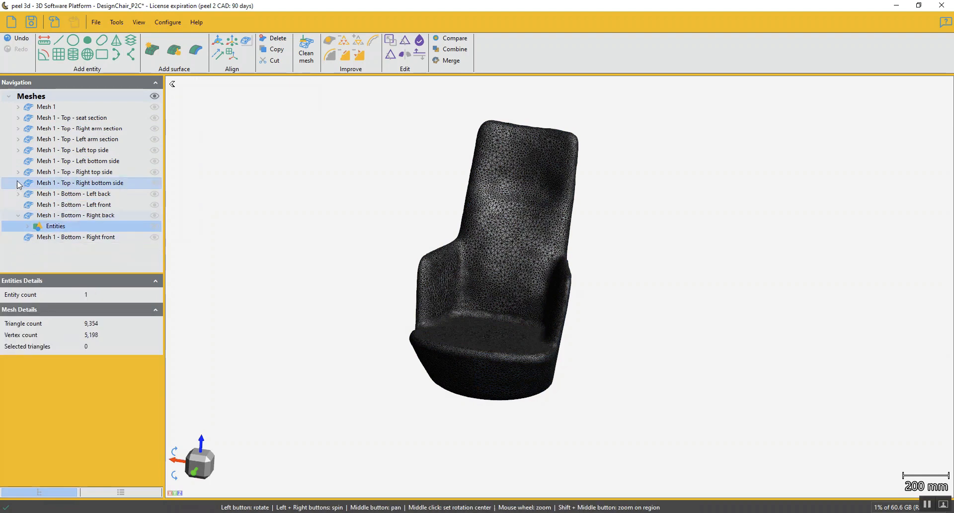
{"action": "left_click", "coordinate": [18, 215]}
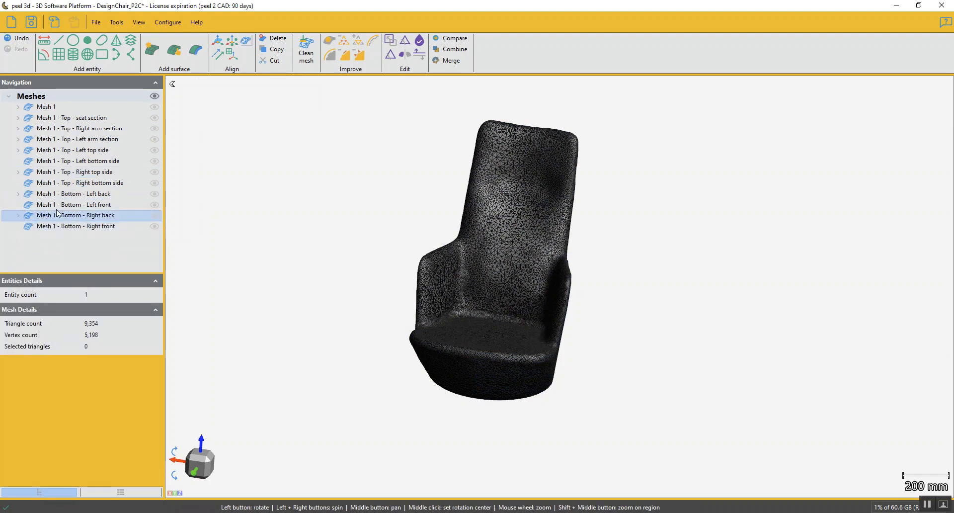
{"action": "left_click", "coordinate": [68, 119]}
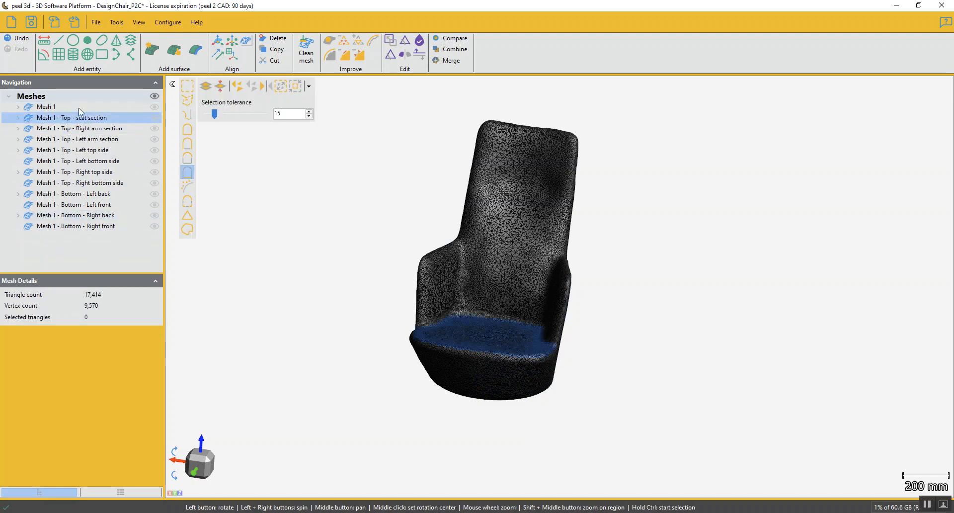
{"action": "left_click", "coordinate": [78, 23]}
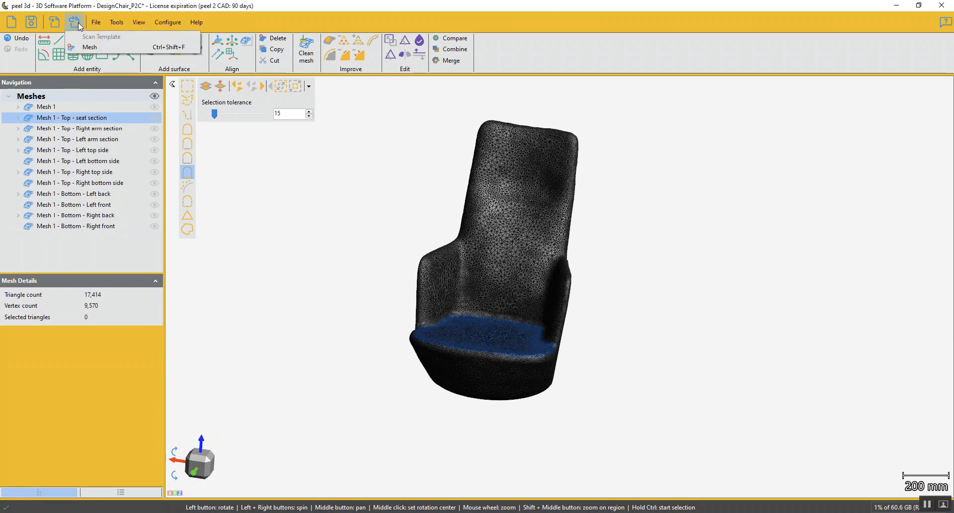
{"action": "left_click", "coordinate": [87, 46]}
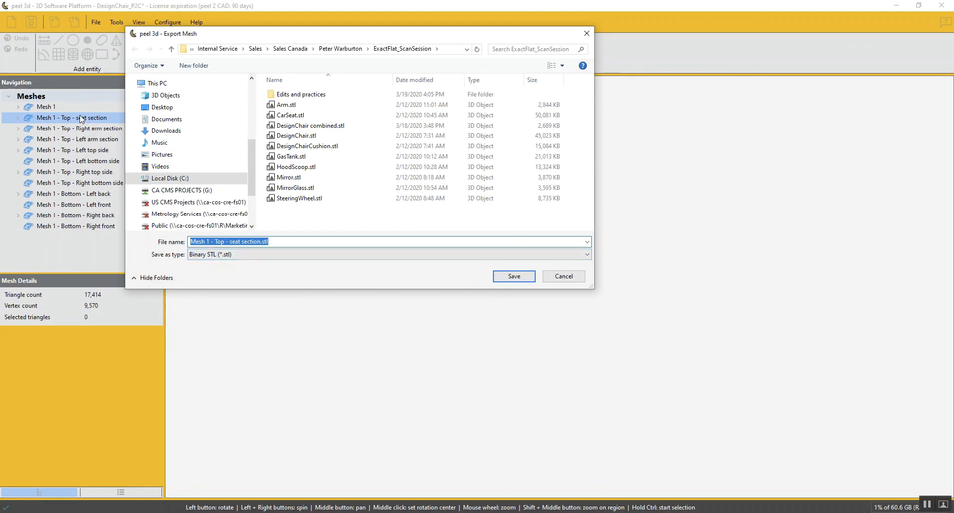
{"action": "left_click", "coordinate": [563, 275]}
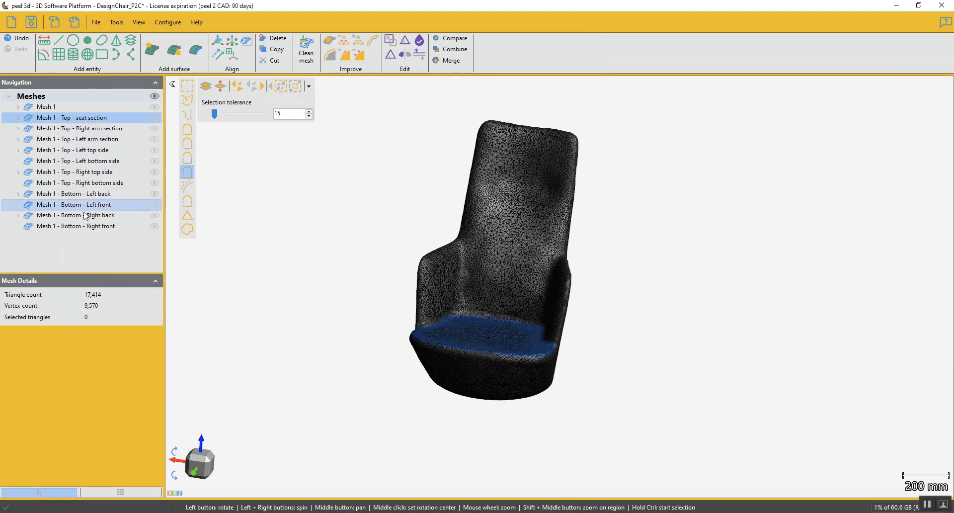
Start a Combine operation including the seat, both arm sections and the four top and bottom side sections of the chair's top.
{"action": "left_click", "coordinate": [457, 52]}
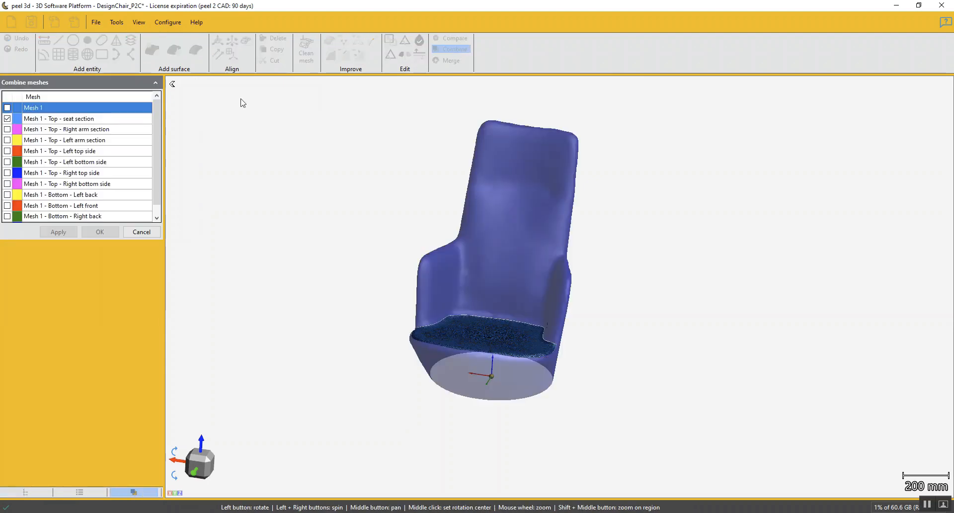
{"action": "left_click", "coordinate": [8, 129]}
{"action": "left_click", "coordinate": [8, 140]}
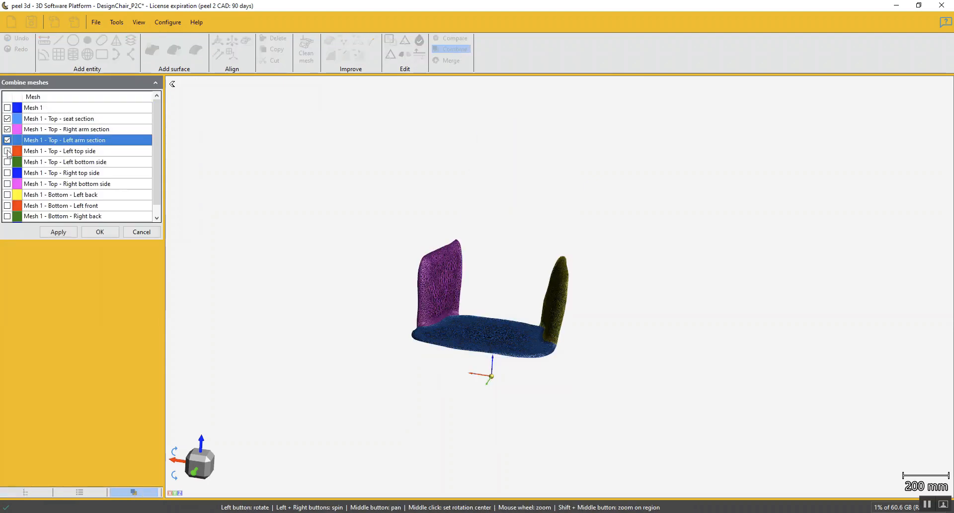
{"action": "left_click", "coordinate": [8, 151]}
{"action": "left_click", "coordinate": [8, 162]}
{"action": "left_click", "coordinate": [7, 173]}
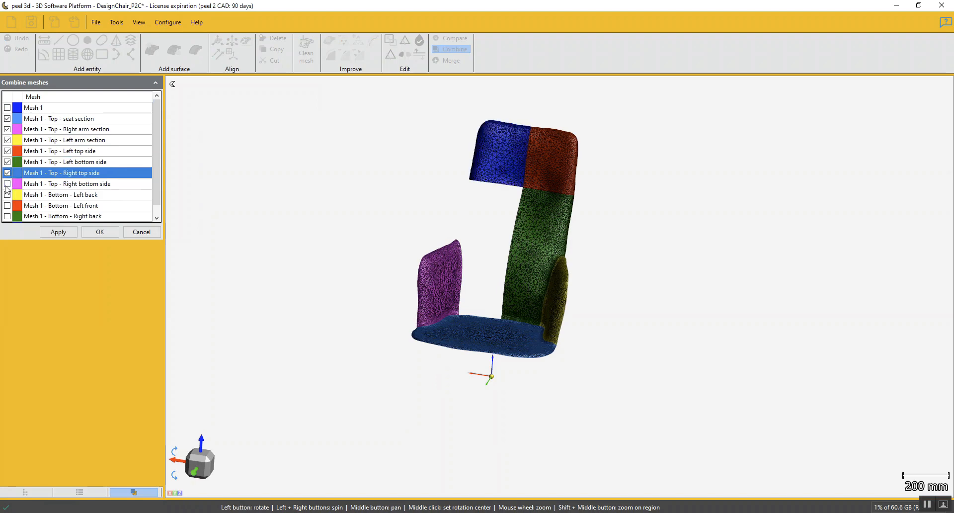
{"action": "left_click", "coordinate": [8, 184]}
Add the four bottom sections to the combination, leave out the original Mesh 1, and create the combined mesh.
{"action": "left_click", "coordinate": [8, 195]}
{"action": "left_click", "coordinate": [8, 206]}
{"action": "left_click", "coordinate": [7, 216]}
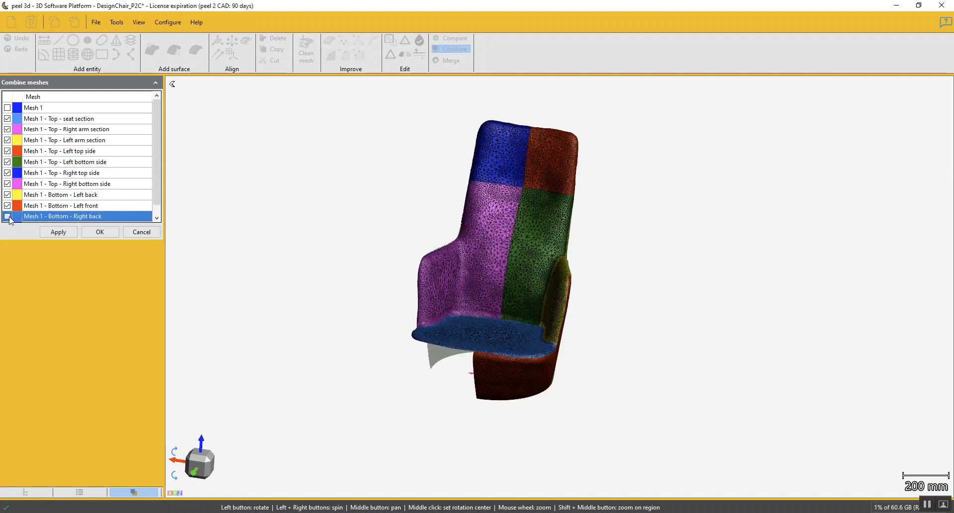
{"action": "left_click_drag", "start_coordinate": [157, 184], "coordinate": [156, 219]}
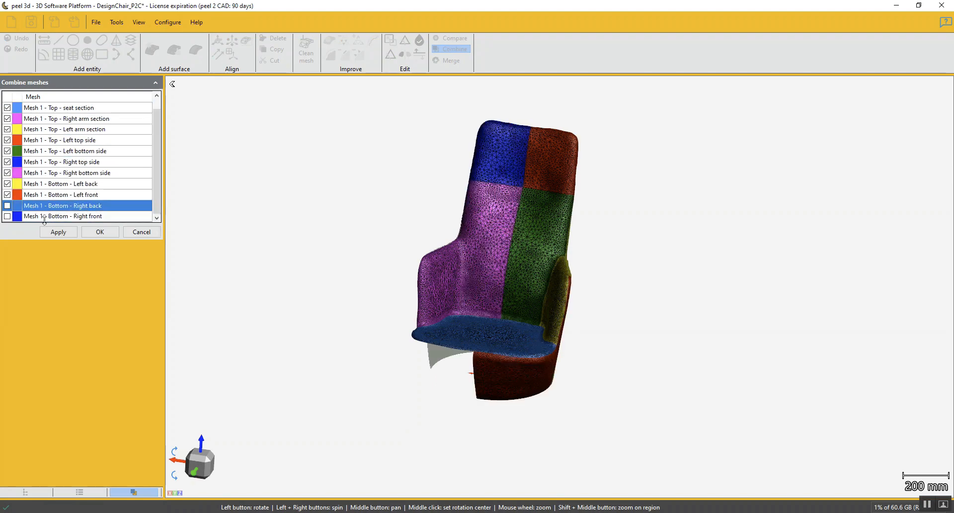
{"action": "left_click", "coordinate": [7, 206]}
{"action": "left_click", "coordinate": [7, 216]}
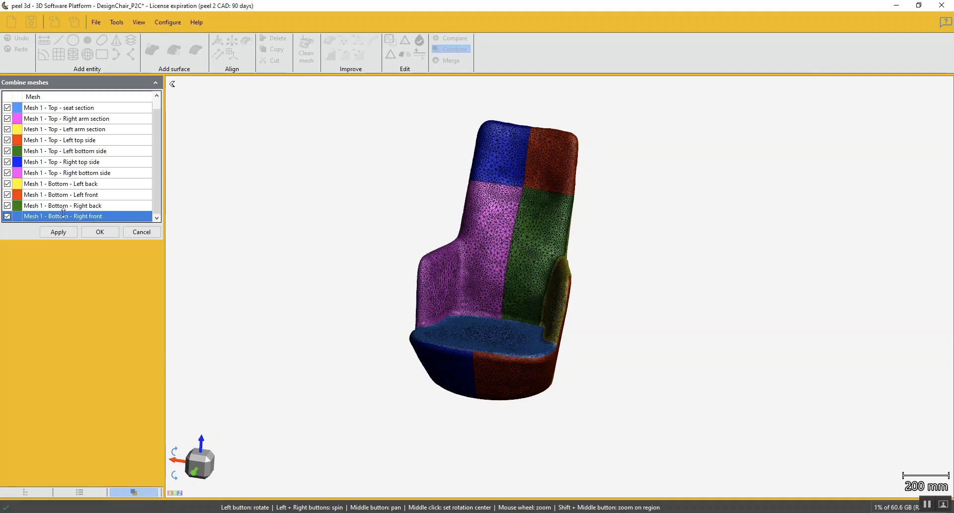
{"action": "scroll", "coordinate": [158, 179], "scroll_direction": "up", "scroll_amount": 1}
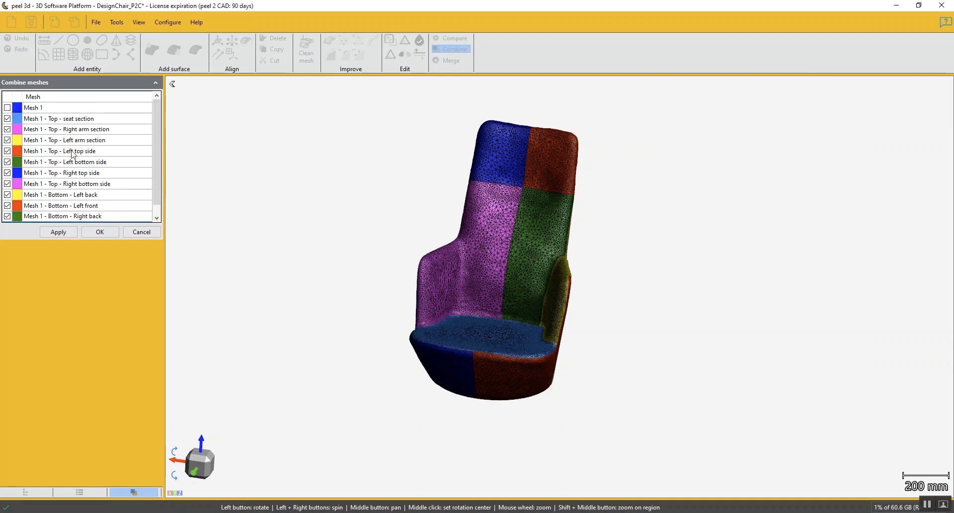
{"action": "left_click_drag", "start_coordinate": [483, 276], "coordinate": [326, 261]}
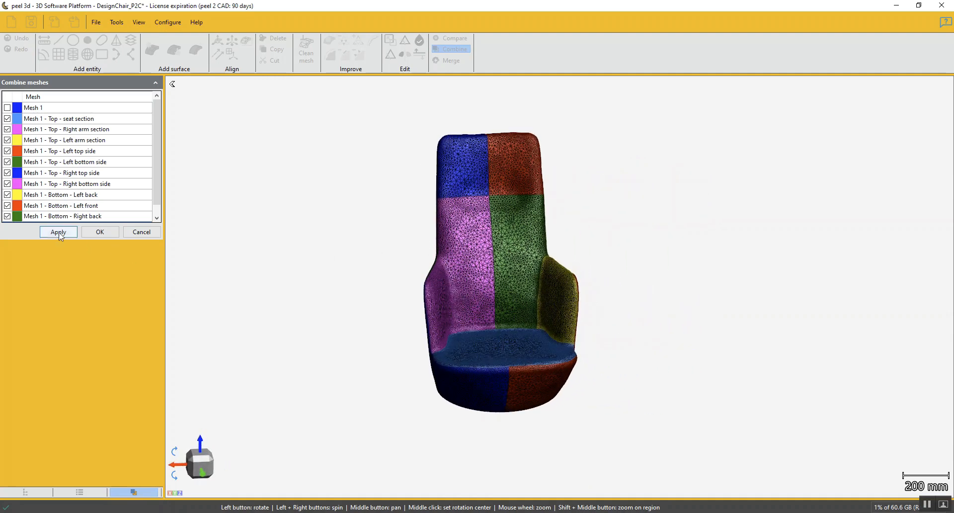
{"action": "left_click", "coordinate": [59, 232]}
{"action": "left_click", "coordinate": [93, 233]}
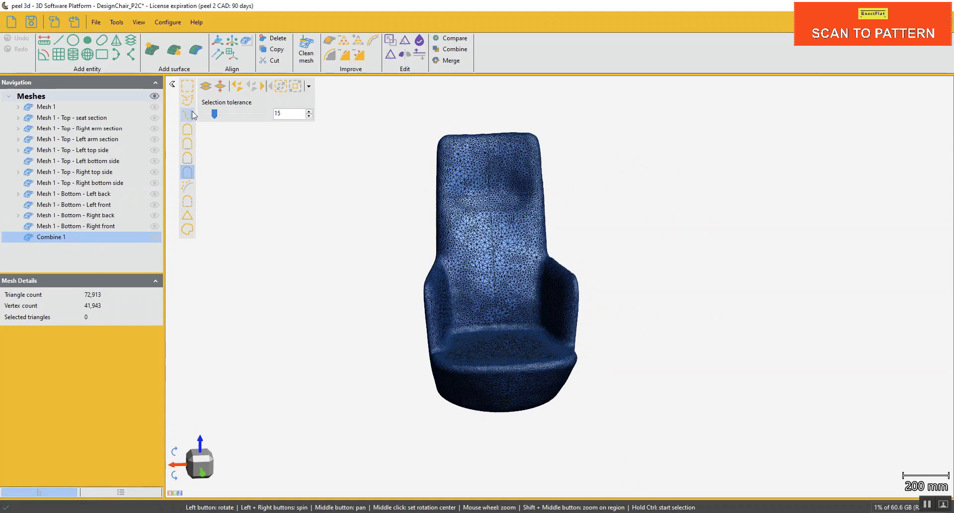
Flood-select alternating sections of the combined mesh, including the right top, left bottom side, seat and left front bottom pieces.
{"action": "mouse_move", "coordinate": [313, 206]}
{"action": "left_mouse_down"}
{"action": "mouse_move", "coordinate": [268, 204]}
{"action": "mouse_move", "coordinate": [298, 208]}
{"action": "left_mouse_up"}
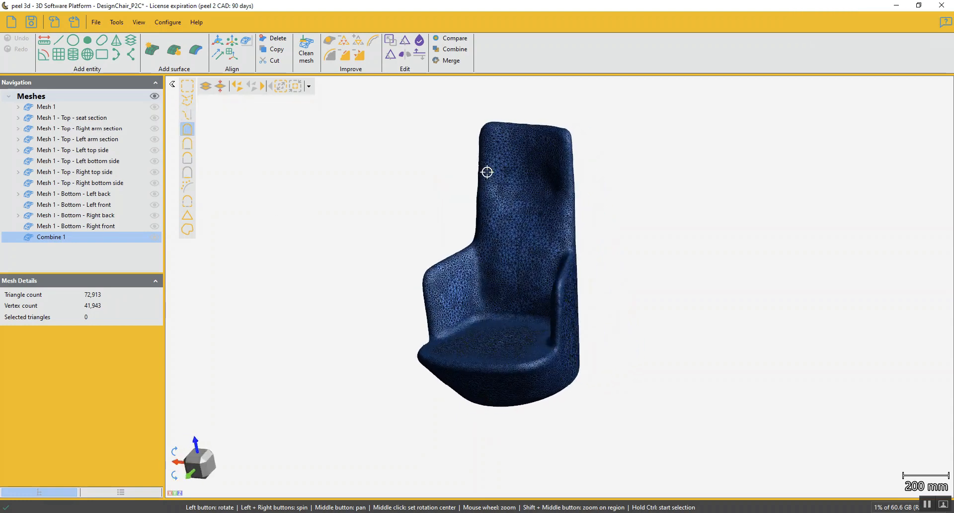
{"action": "left_click", "coordinate": [505, 180]}
{"action": "left_click", "coordinate": [547, 234]}
{"action": "left_click", "coordinate": [475, 342], "text": "ctrl"}
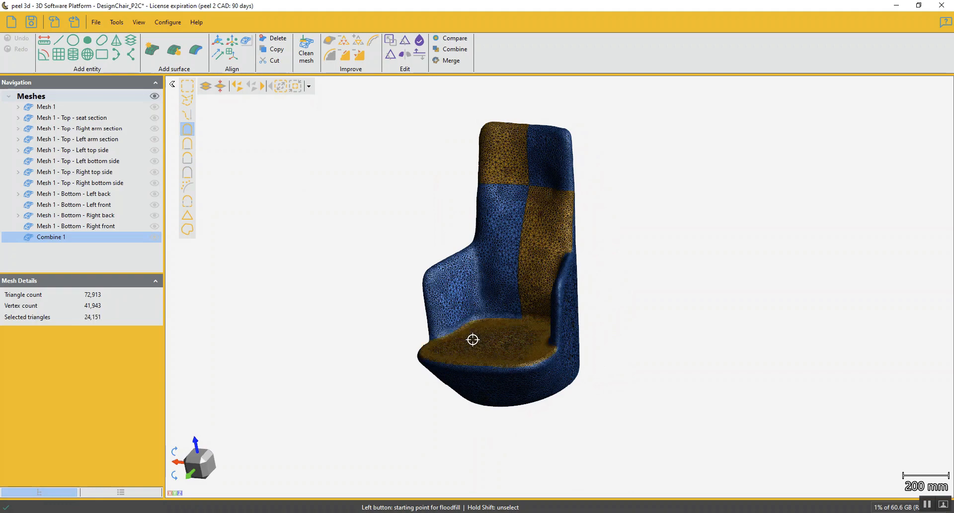
{"action": "left_click", "coordinate": [508, 394], "text": "ctrl"}
{"action": "left_click_drag", "start_coordinate": [456, 390], "coordinate": [543, 390]}
{"action": "left_click", "coordinate": [579, 333], "text": "ctrl"}
{"action": "left_click_drag", "start_coordinate": [663, 371], "coordinate": [555, 372]}
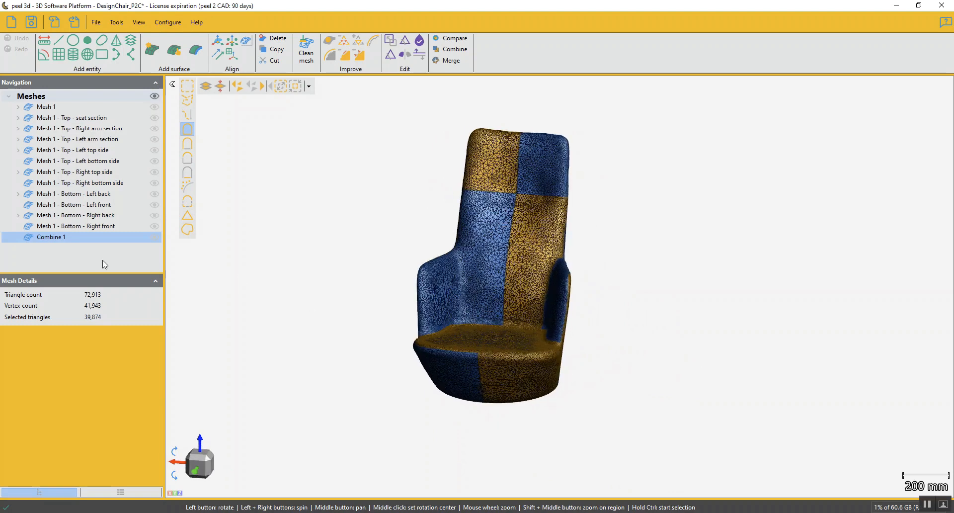
Export the combined mesh in Wavefront OBJ format, changing "Combine" to "Combined Design Chair" in the file name.
{"action": "left_click", "coordinate": [73, 24]}
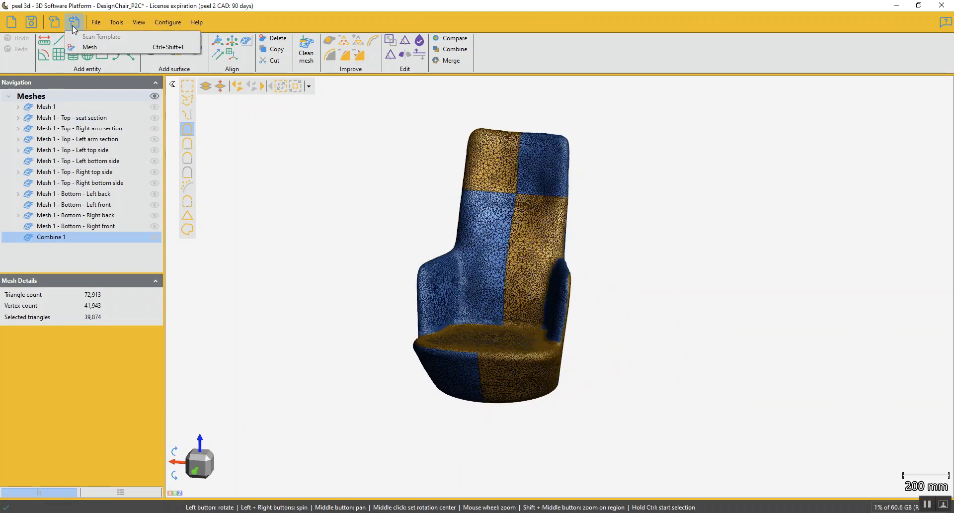
{"action": "left_click", "coordinate": [92, 46]}
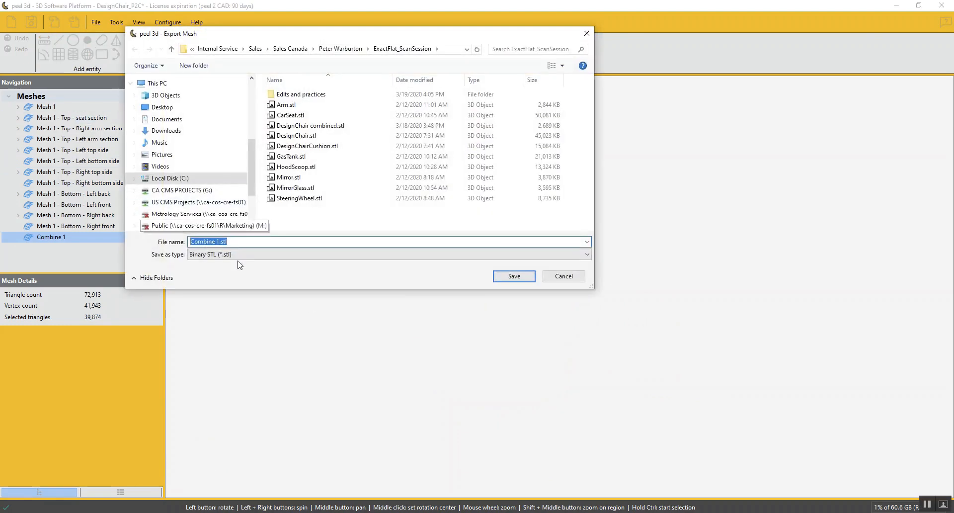
{"action": "left_click", "coordinate": [240, 254]}
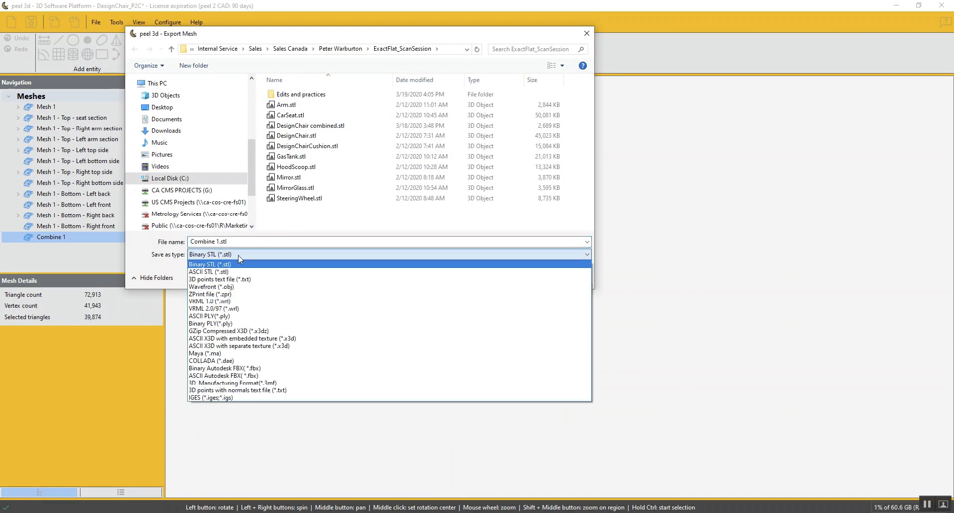
{"action": "left_click", "coordinate": [226, 286]}
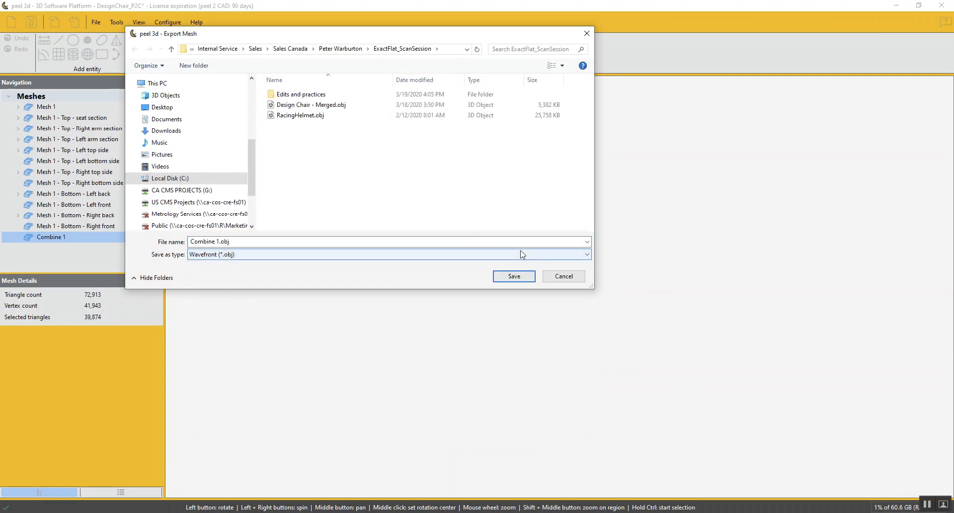
{"action": "double_click", "coordinate": [214, 241]}
{"action": "left_click", "coordinate": [214, 241]}
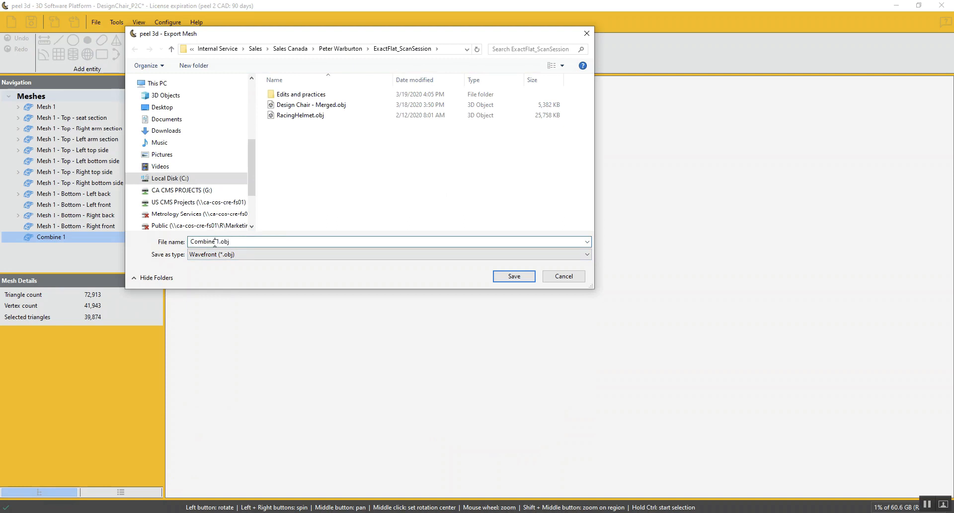
{"action": "type", "text": "d Design Chair"}
{"action": "key", "text": "Return"}
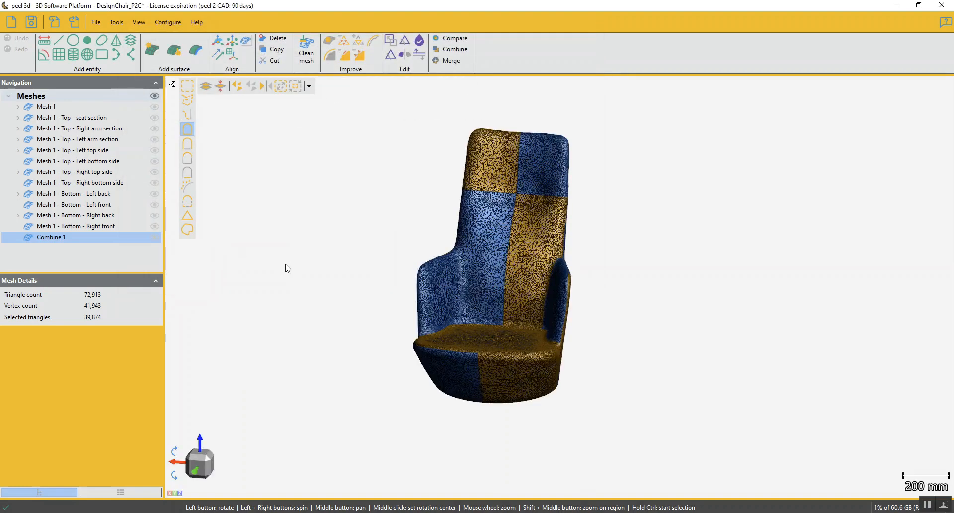
{"action": "middle_click_drag", "start_coordinate": [516, 251], "coordinate": [536, 268]}
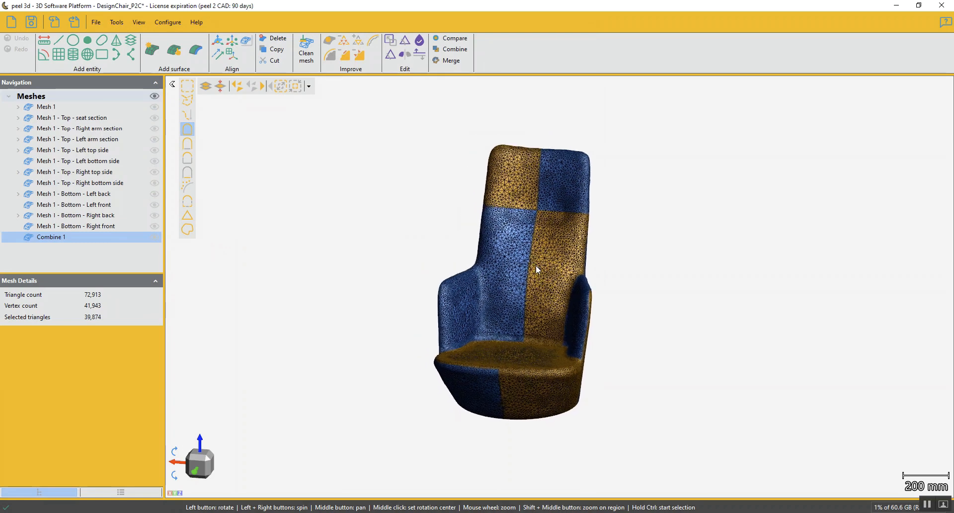